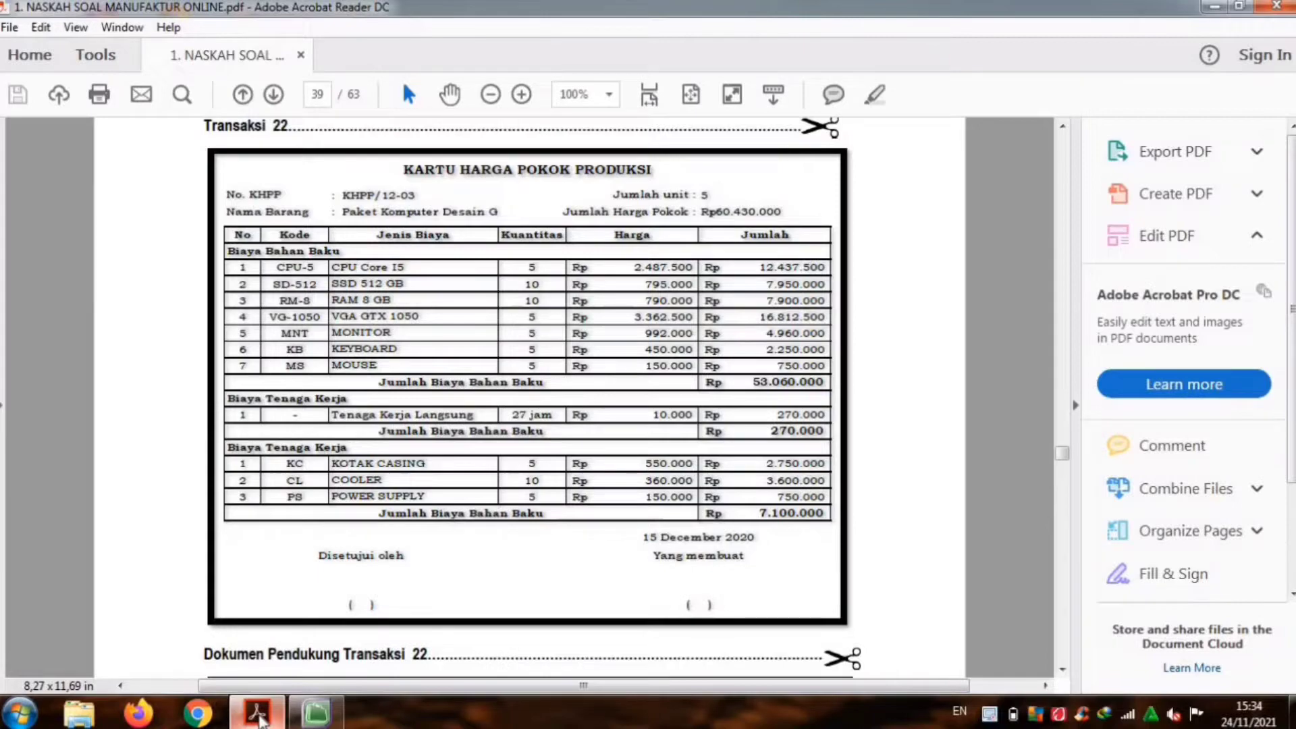
Step: Examine the Transaksi 22 production cost card and its supporting production material issue document
key(Down)
key(Down)
key(Down)
key(Down)
key(Down)
key(Down)
key(Down)
key(Down)
key(Down)
key(Down)
key(Down)
key(Down)
key(Down)
key(Down)
key(Down)
key(Down)
key(Down)
key(Down)
key(Down)
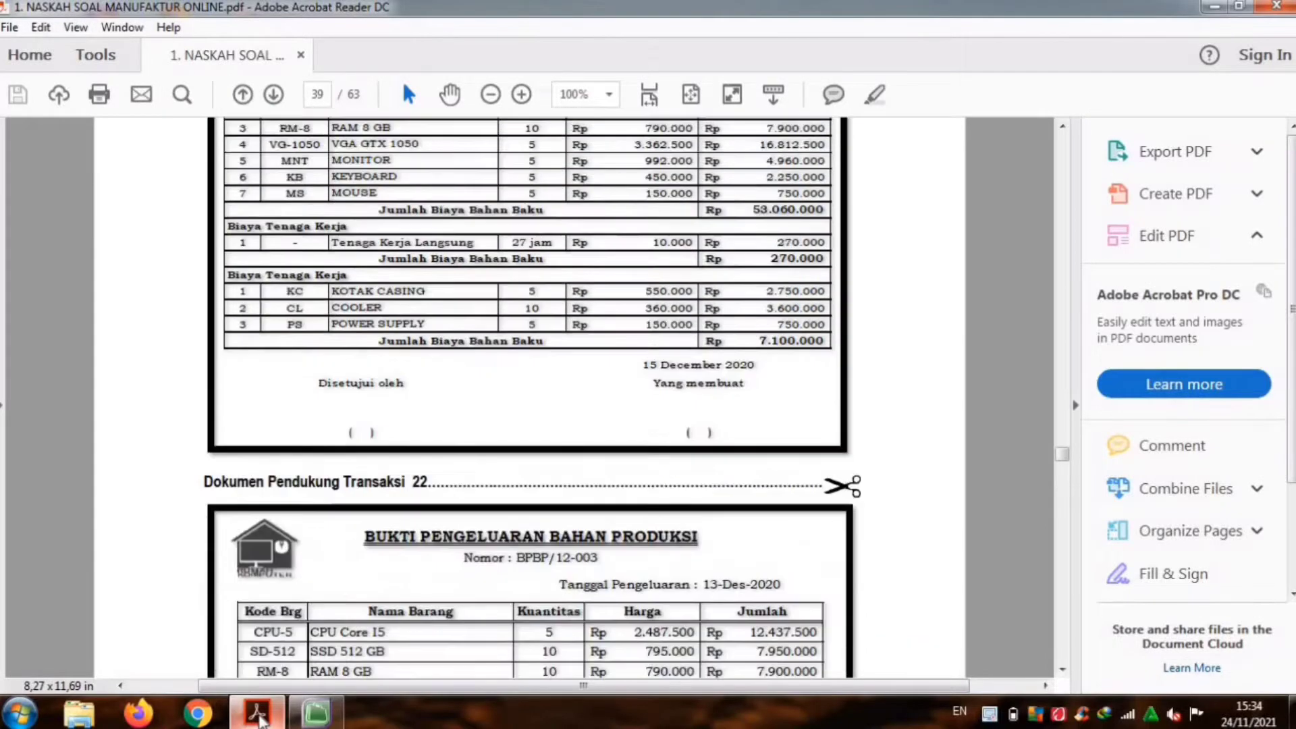
key(Down)
key(Down)
key(Down)
key(Down)
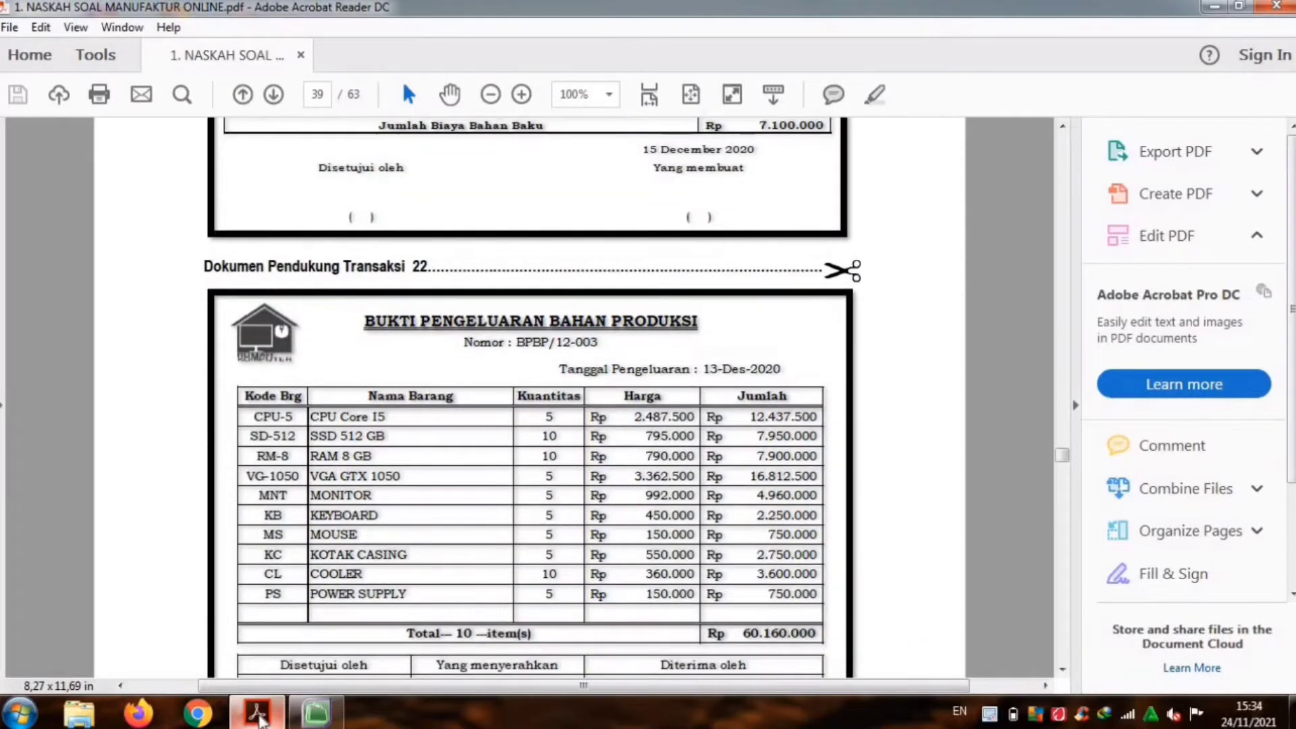
key(Up)
key(Up)
key(Up)
key(Up)
key(Up)
key(Up)
key(Up)
key(Up)
key(Up)
key(Up)
key(Up)
key(Up)
key(Up)
key(Up)
key(Up)
key(Up)
key(Up)
key(Up)
key(Up)
key(Up)
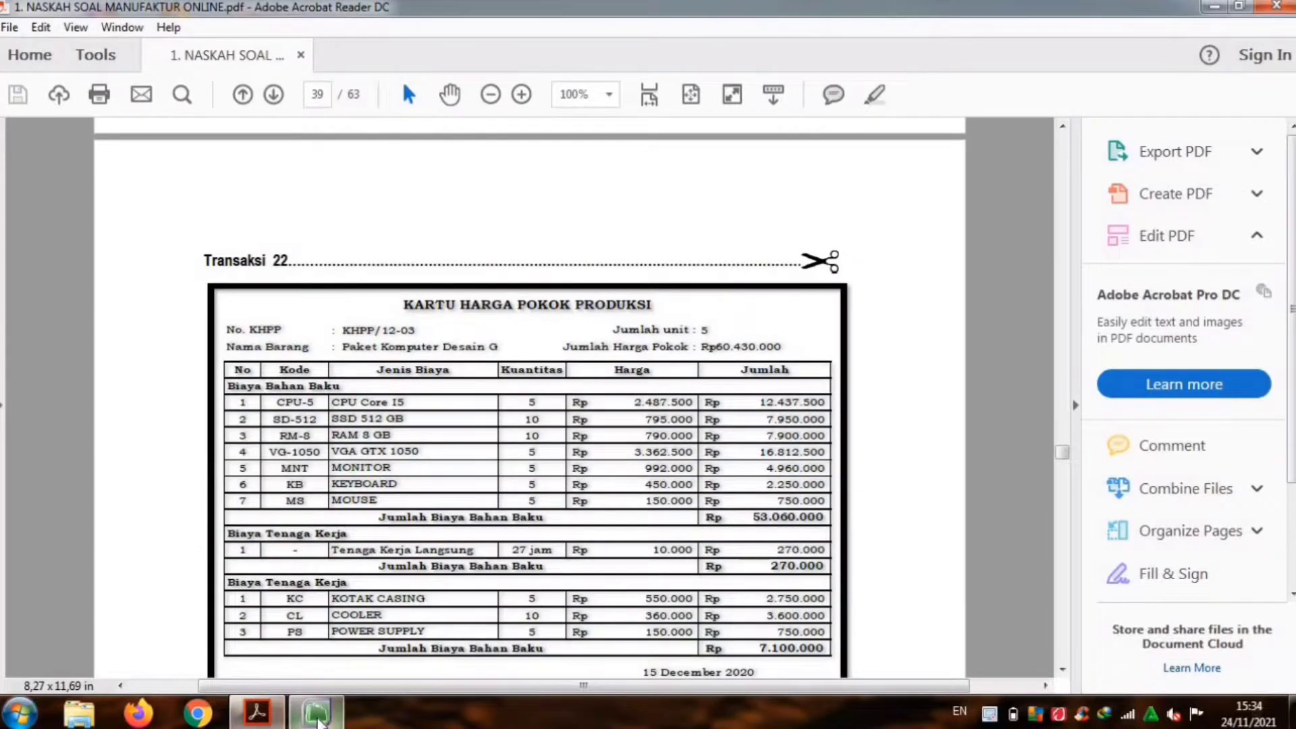
Step: Switch to MYOB Accounting and start a general journal entry numbered KHPP/003
click(317, 717)
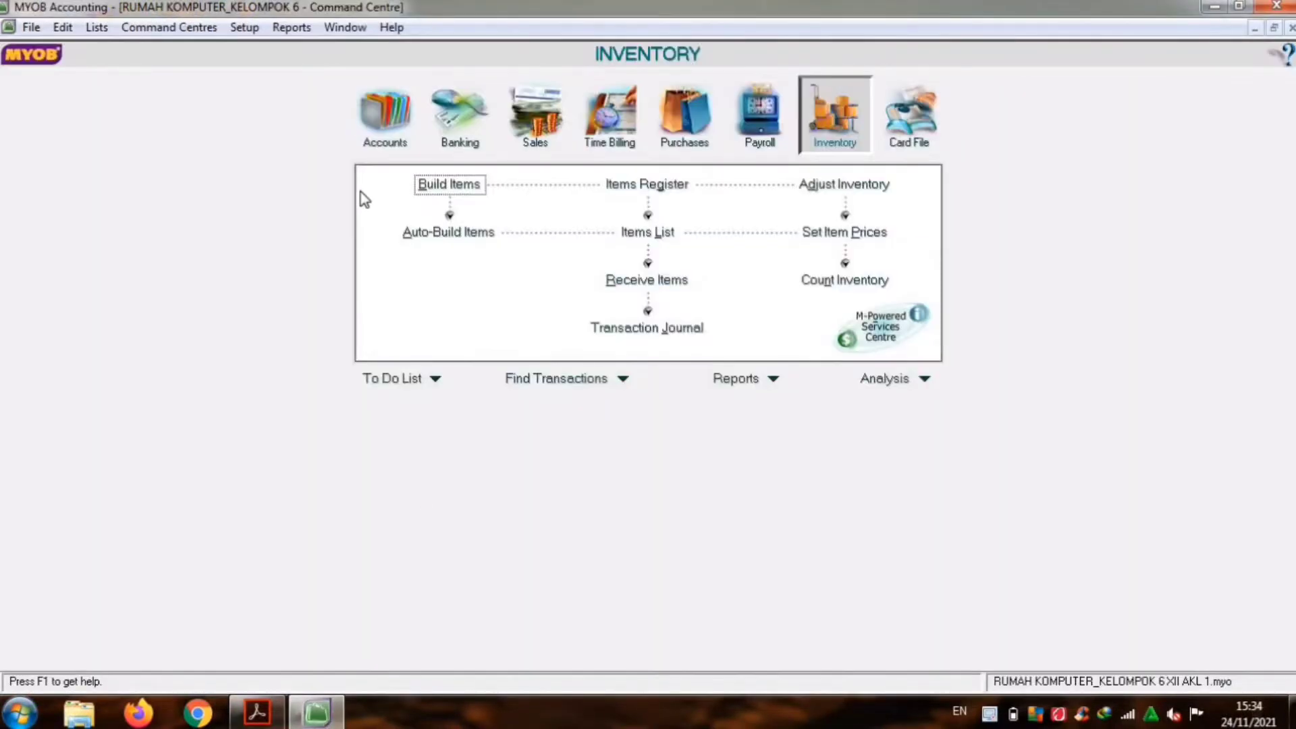
click(368, 120)
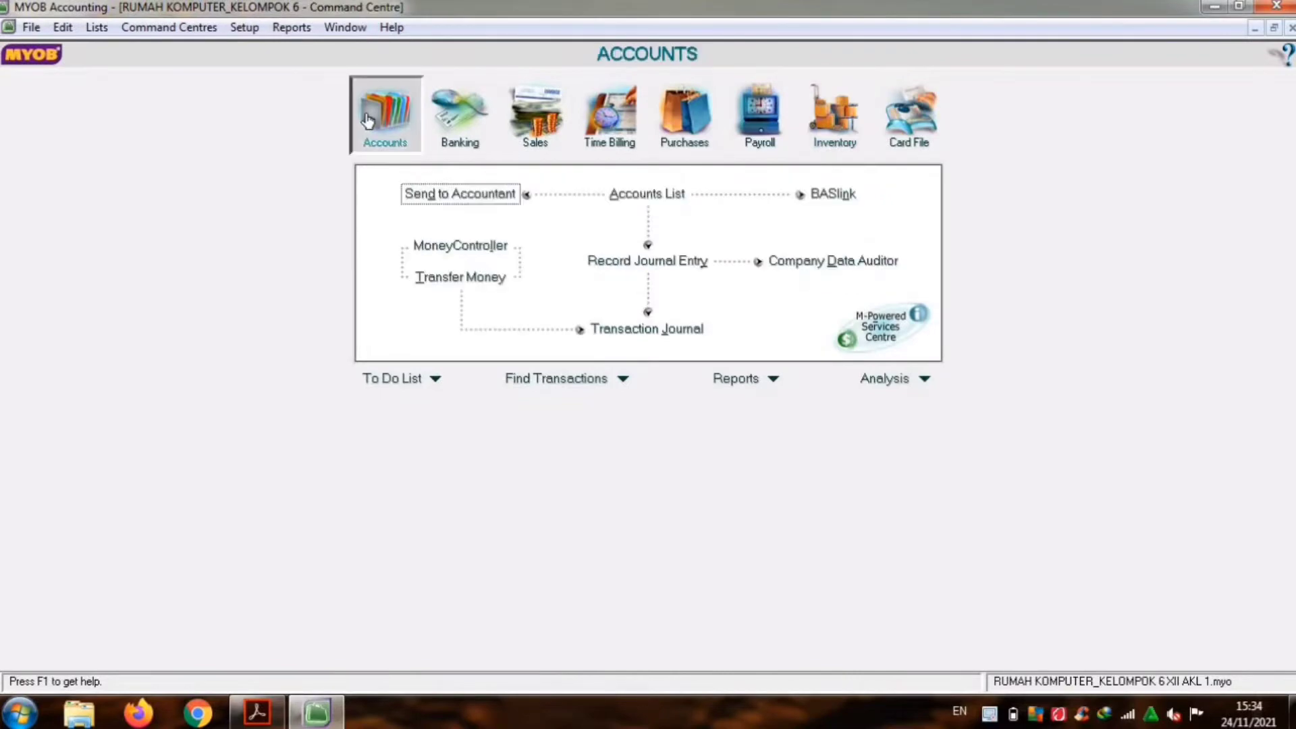
click(617, 266)
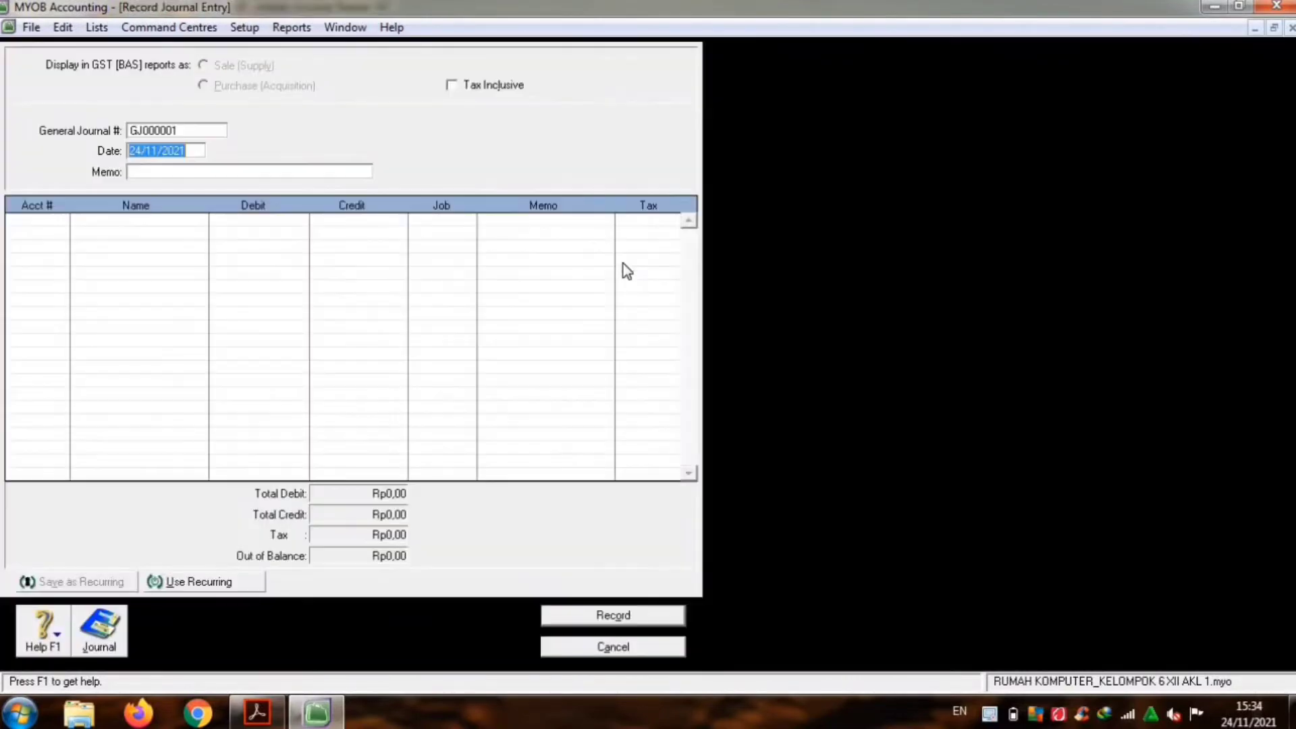
click(195, 130)
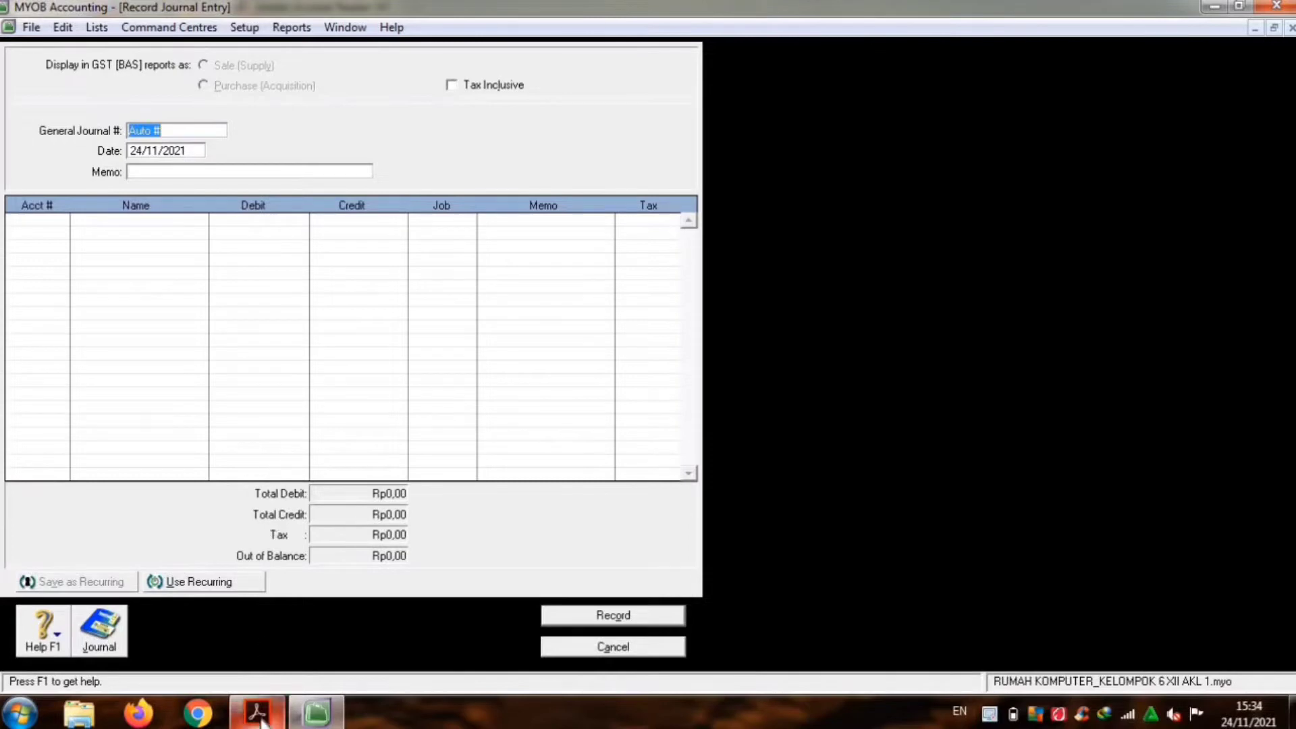
text(KHPP)
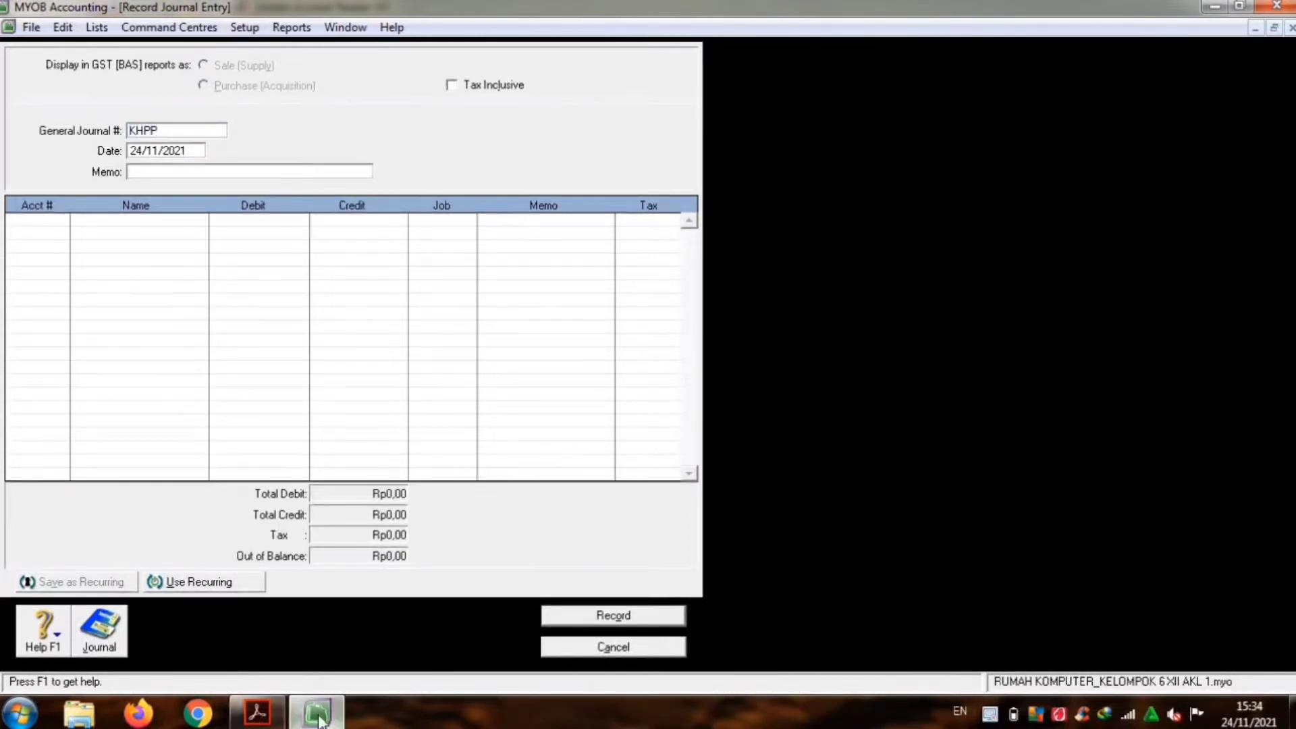
text(/003)
key(Tab)
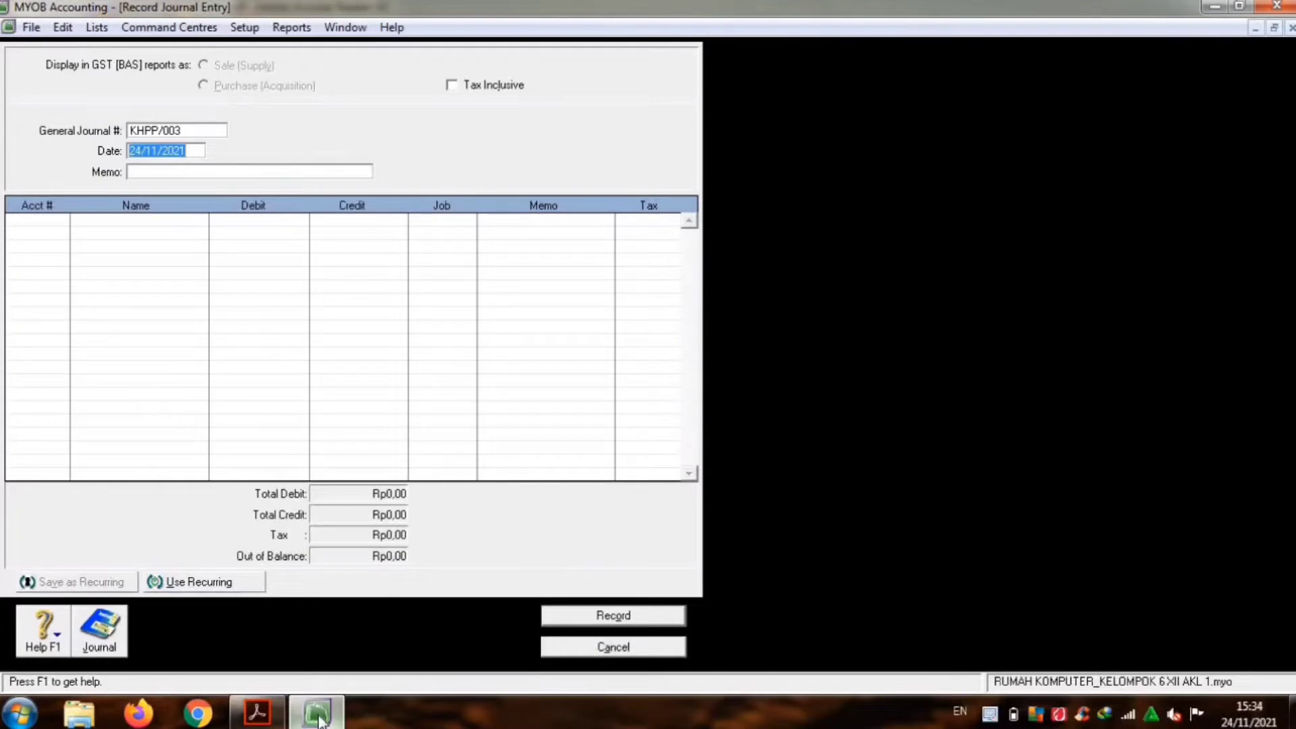
Step: Date the journal entry 13/12/2020 and enter the memo "Pengakuan biaya tenaga kerja langsung pesanan Prima Komputer"
text(13/12/2020)
key(Tab)
text(Pe)
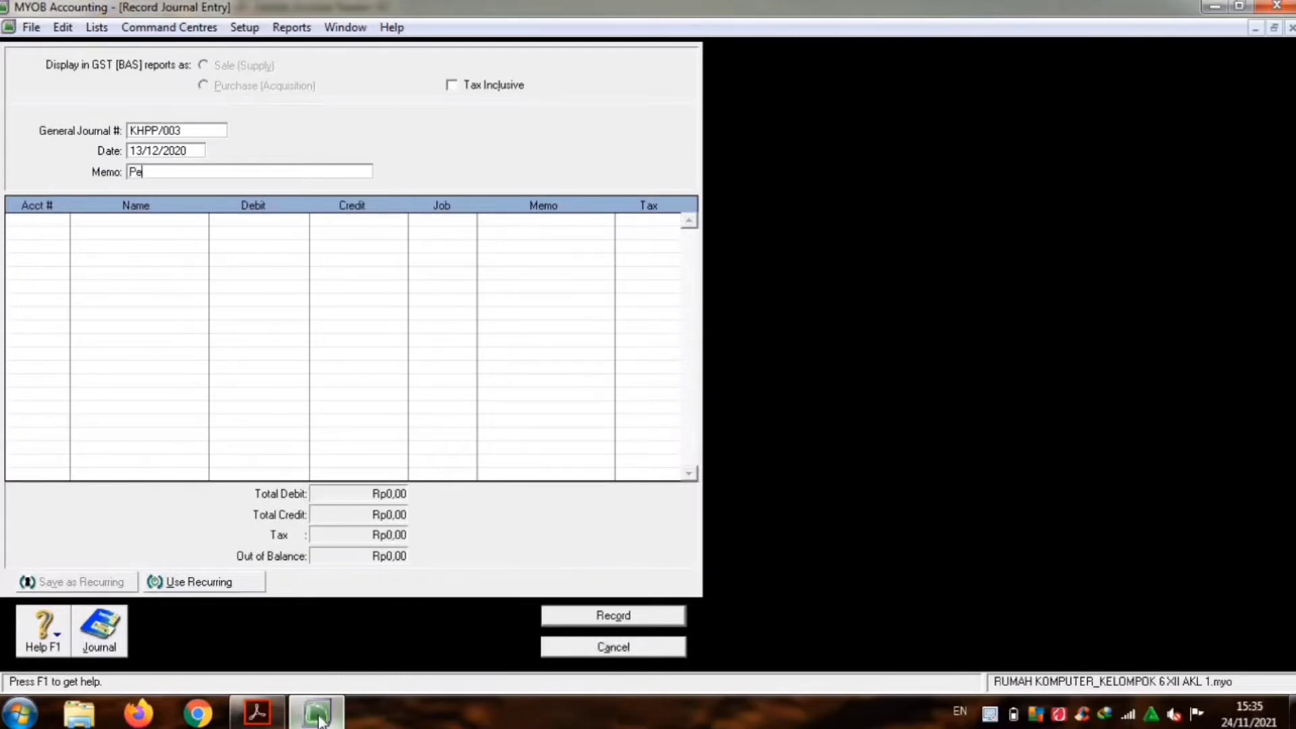
text(ngakuan biaya tenaga )
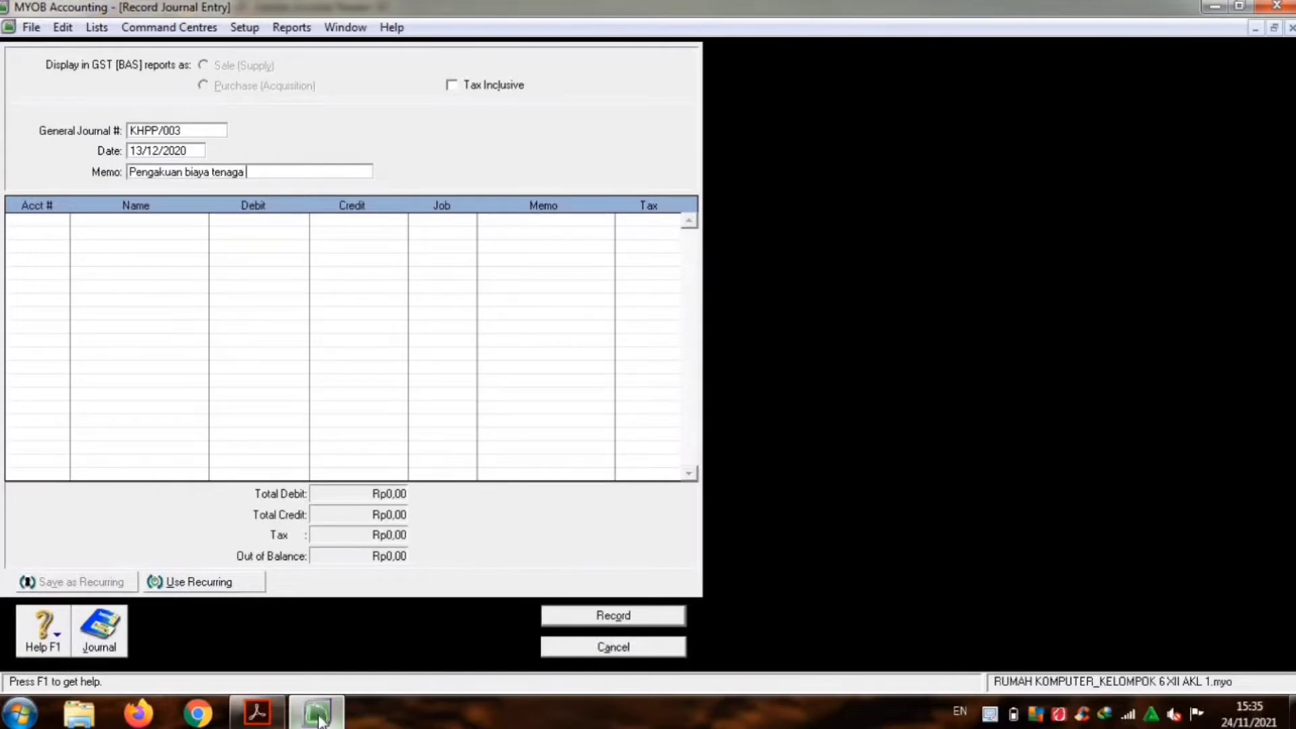
text(kerja langsung pesanan )
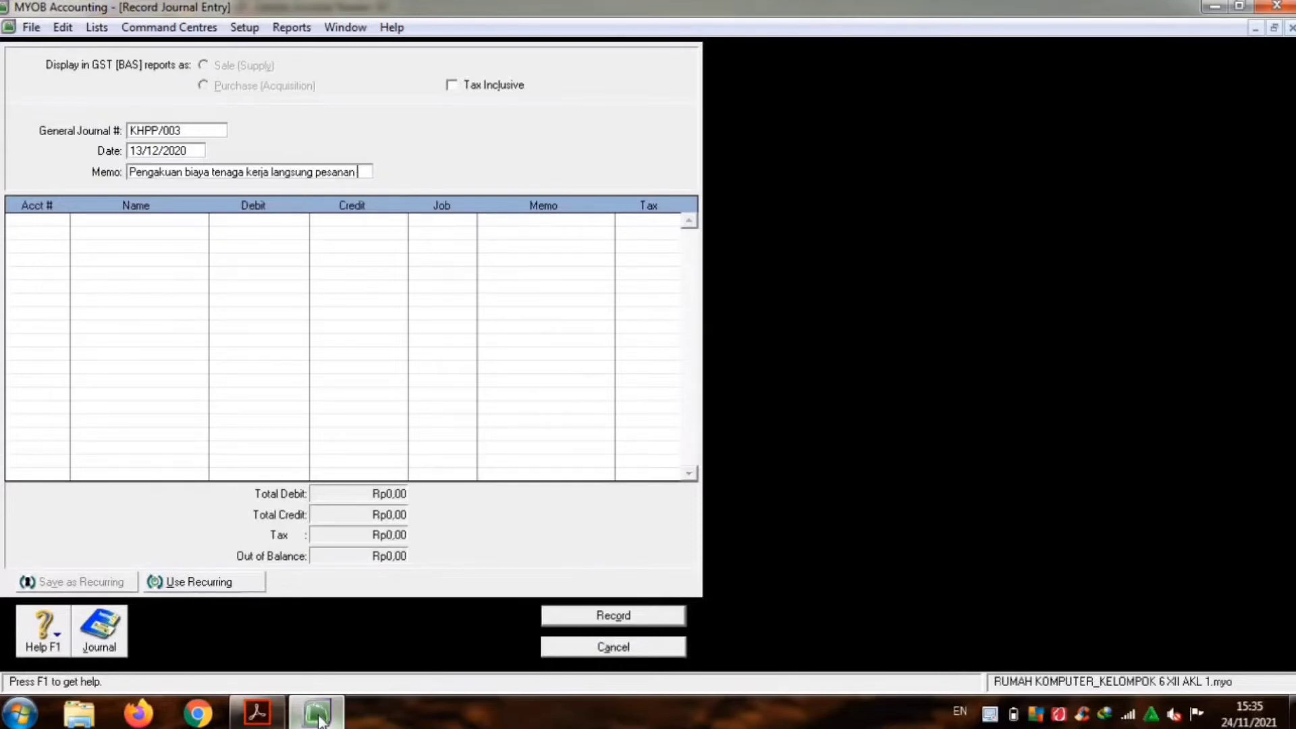
text(Prim)
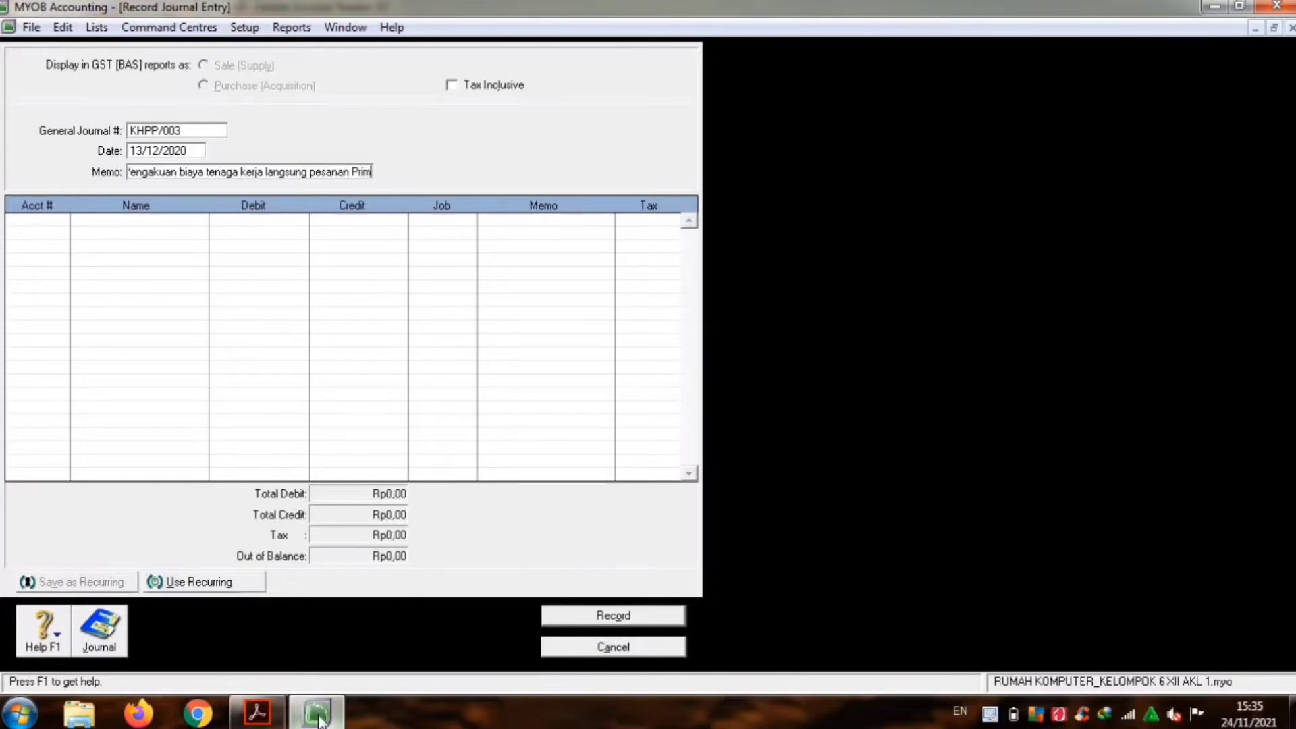
text(a Kom)
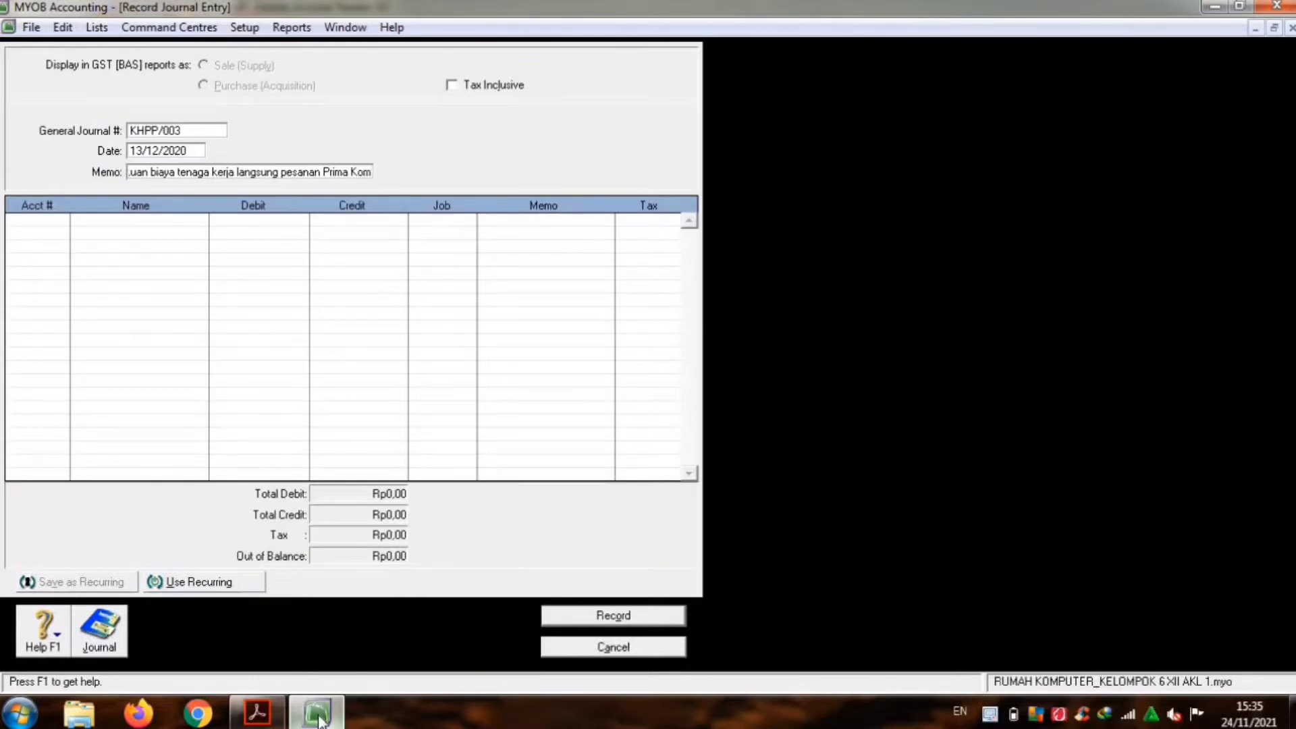
text(puter)
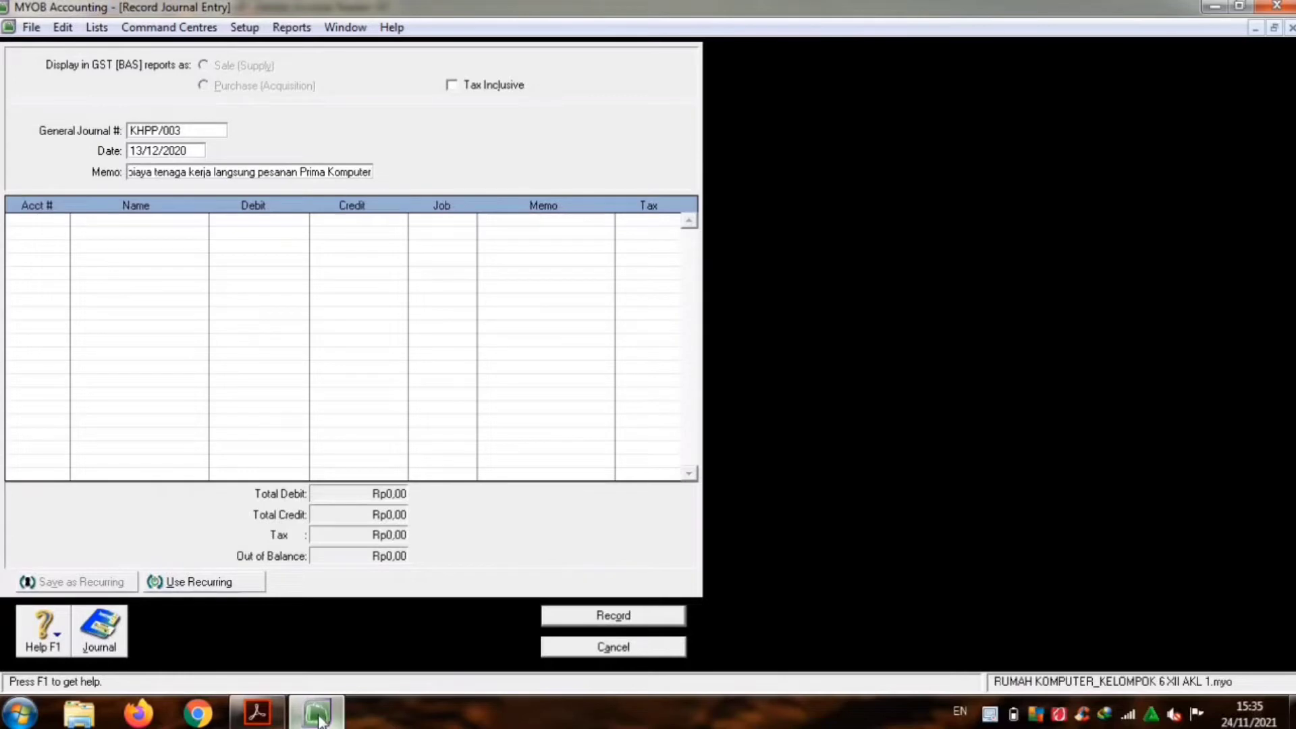
key(Tab)
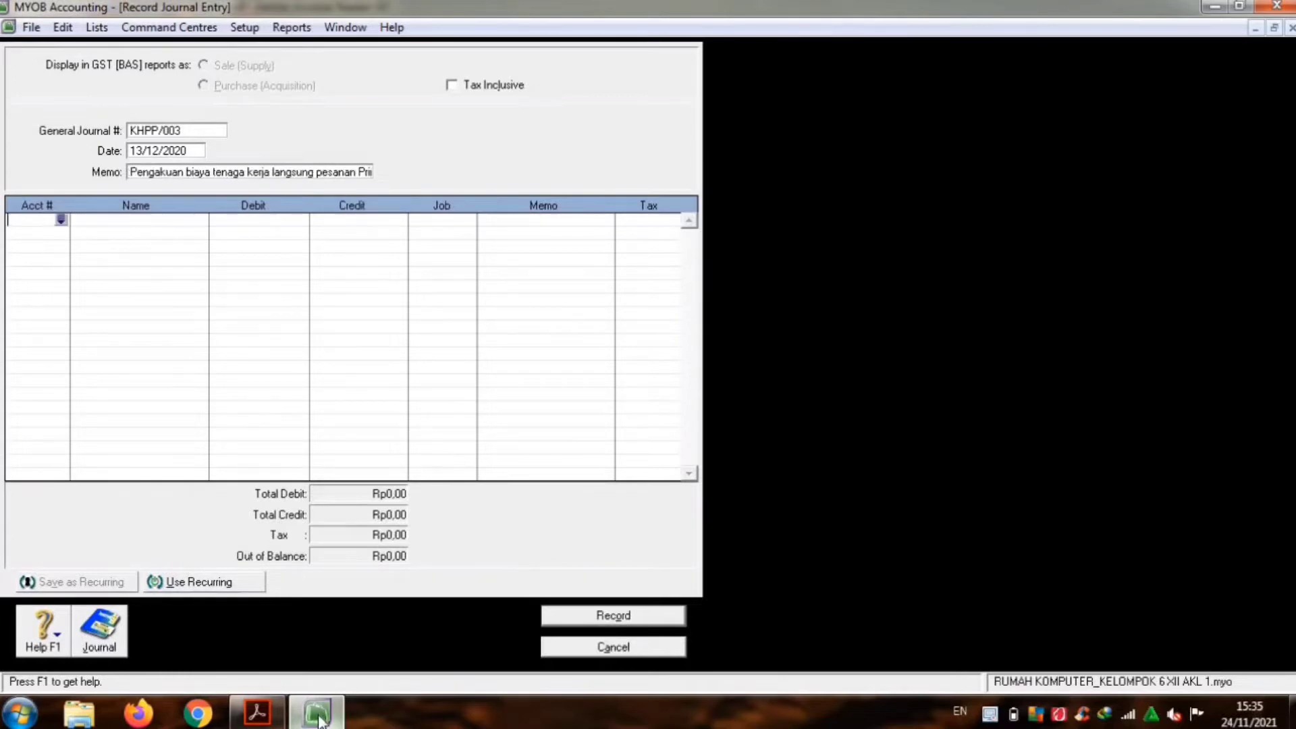
Step: Add a debit line for account 5-1300 Direct Labor Cost Process with the Rp270.000 direct labour amount from the cost card
key(Tab)
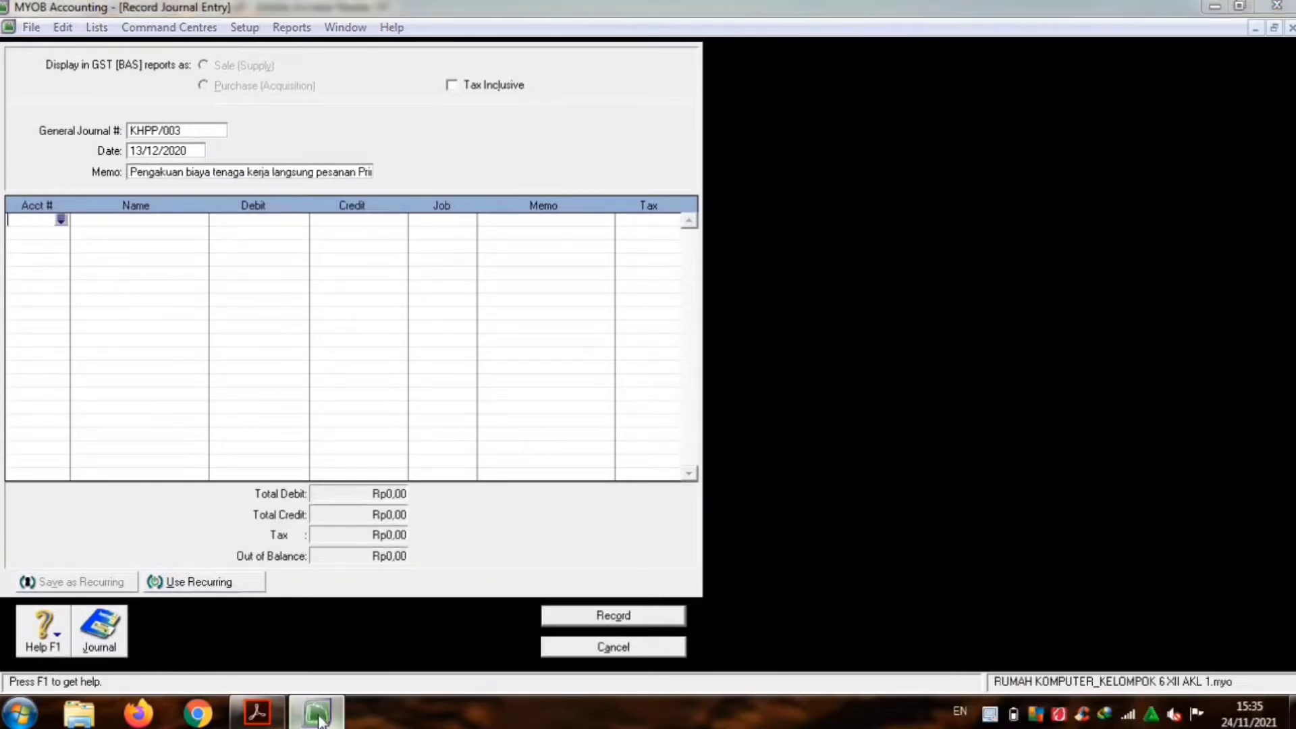
text(5-13)
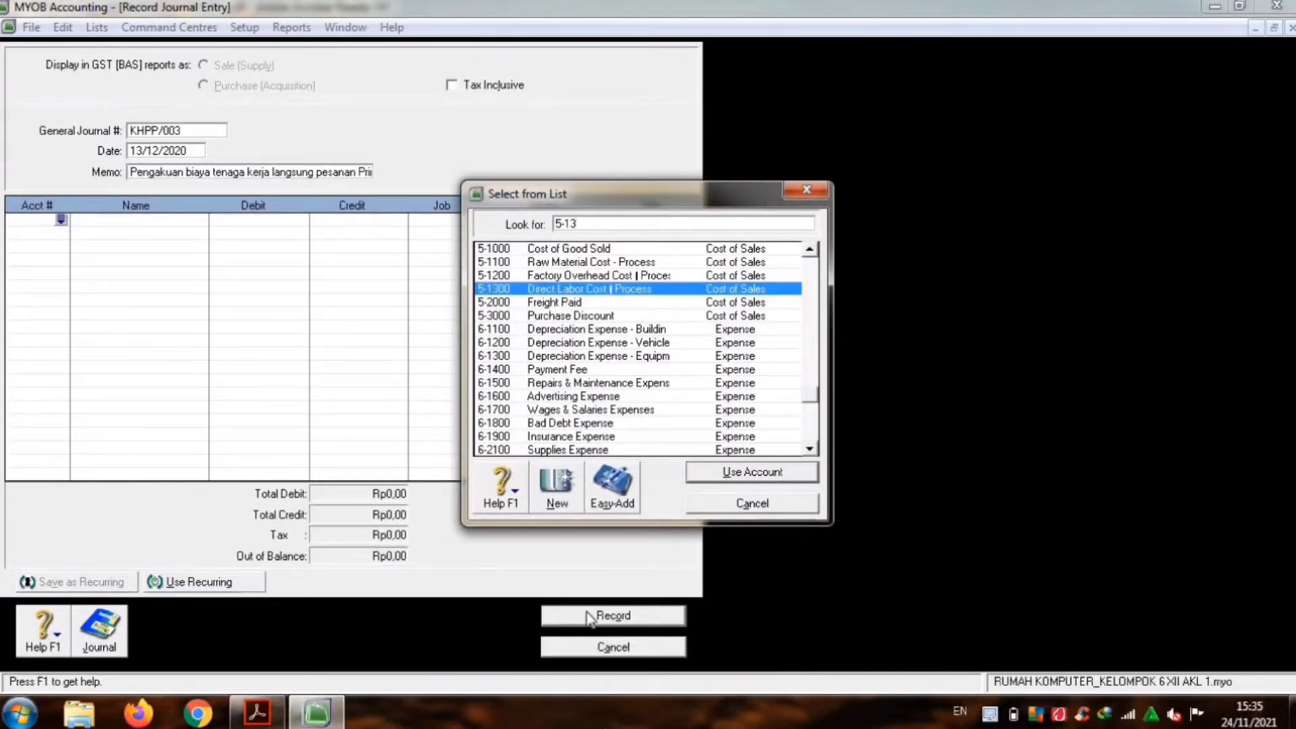
double_click(559, 291)
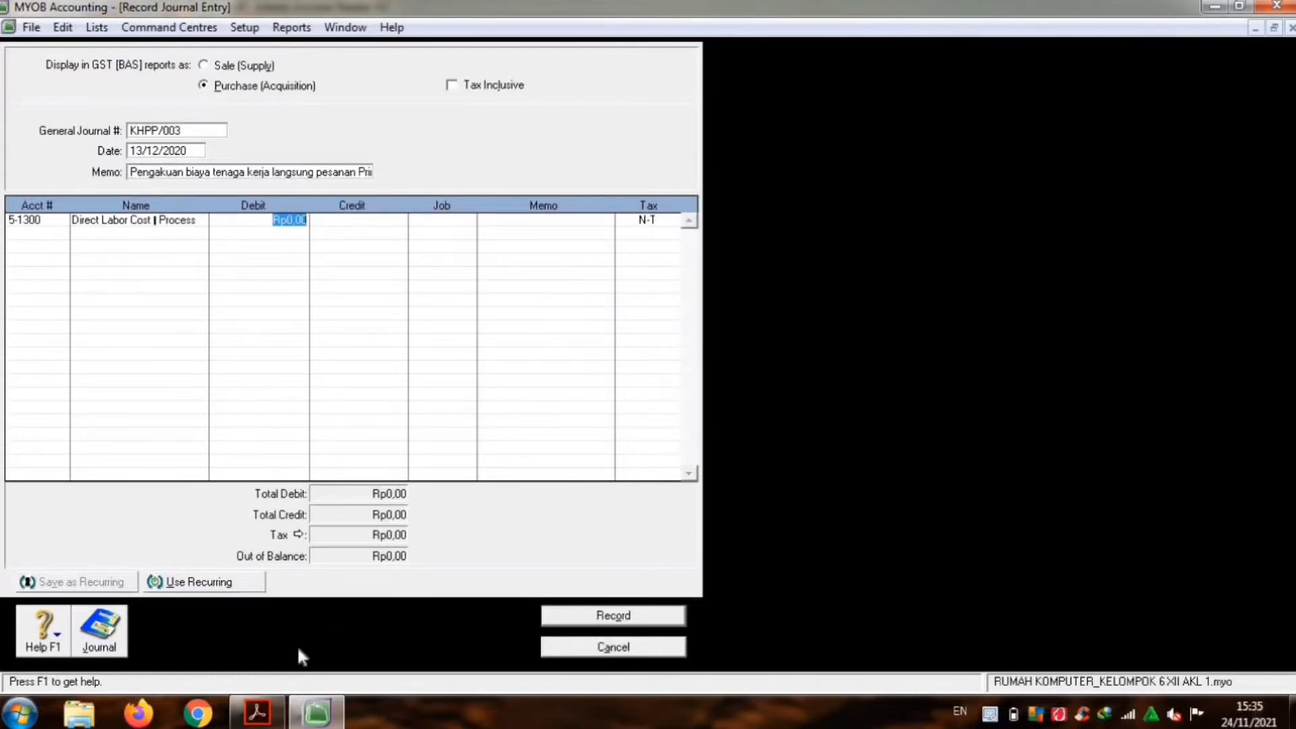
click(258, 713)
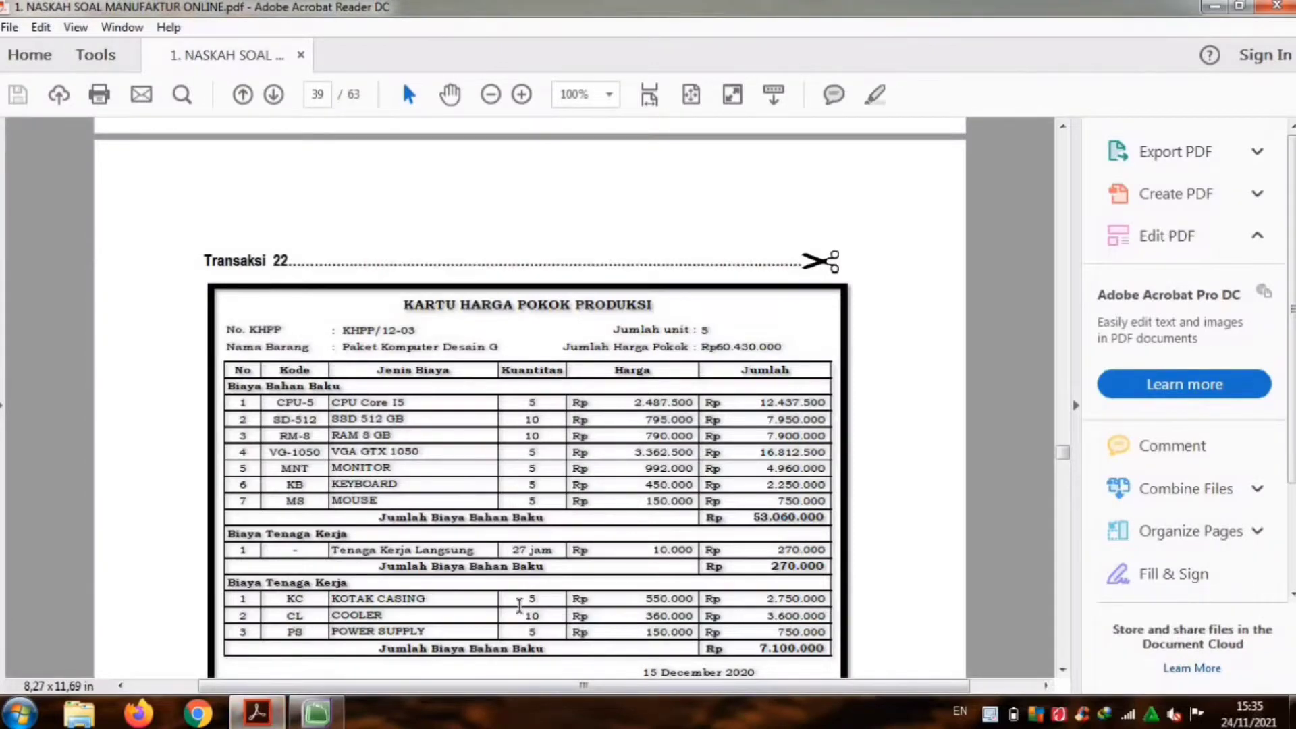
click(318, 713)
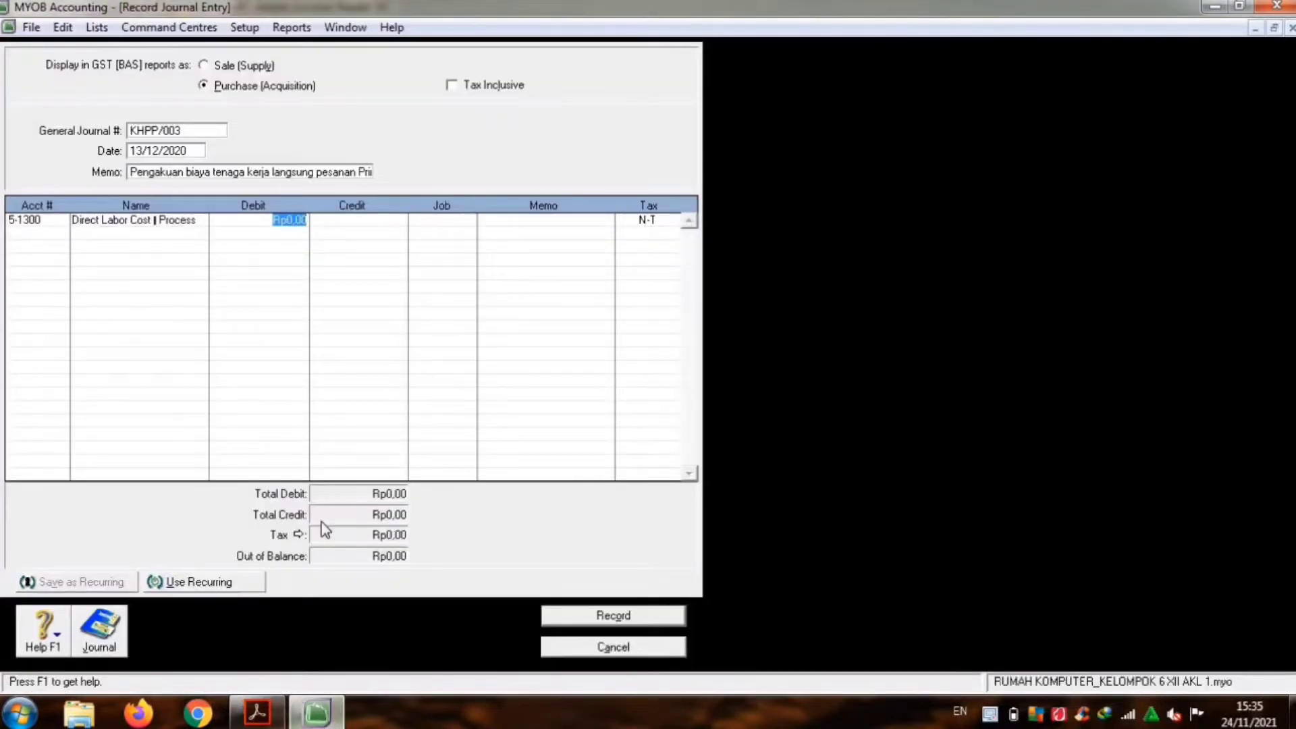
text(27)
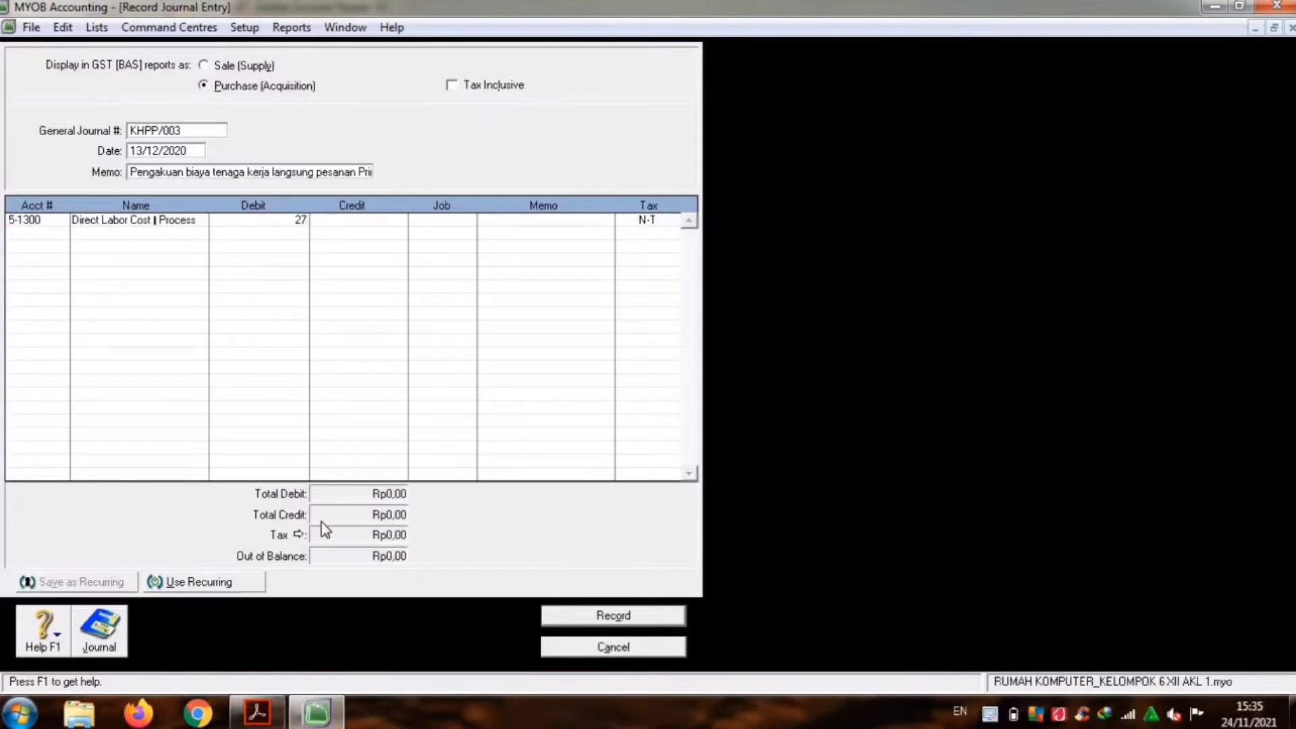
text(0000)
key(Tab)
key(Tab)
key(Tab)
key(Tab)
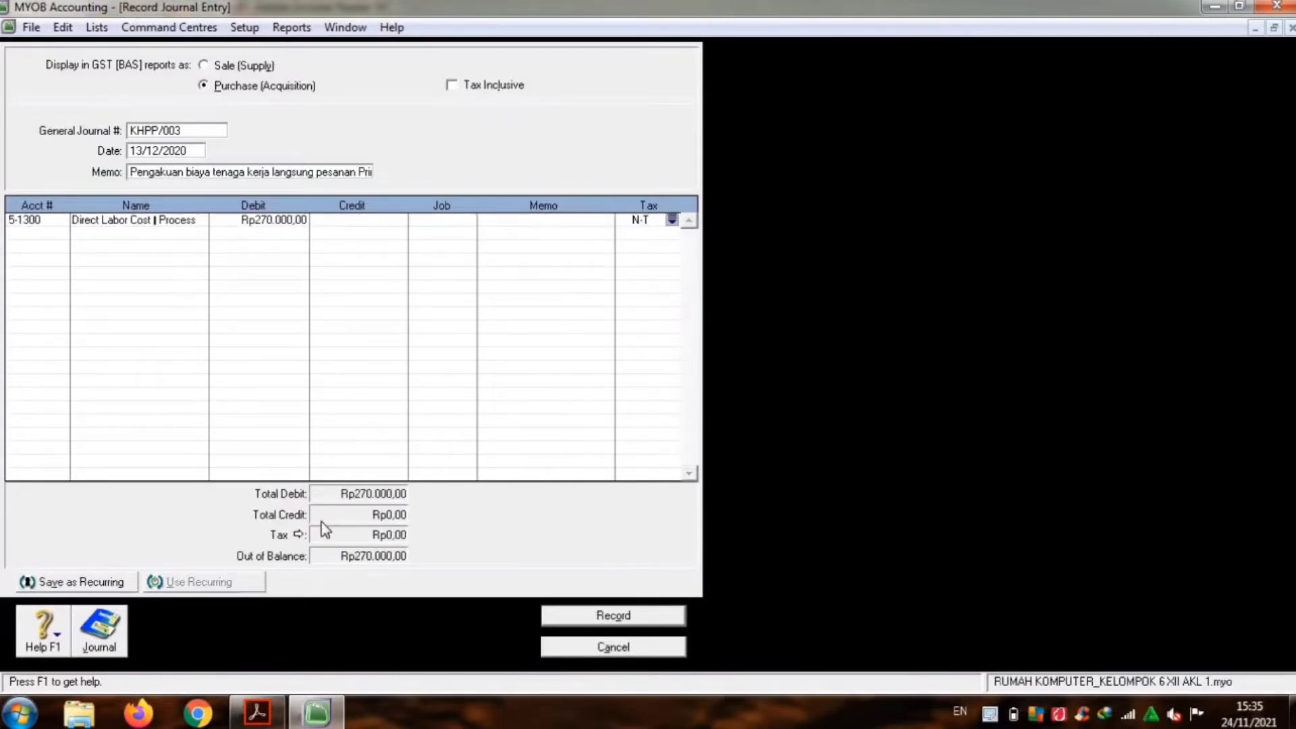
Step: Add a line for account 2-1400 Expense Payable with a credit of Rp270.000
key(Tab)
key(Tab)
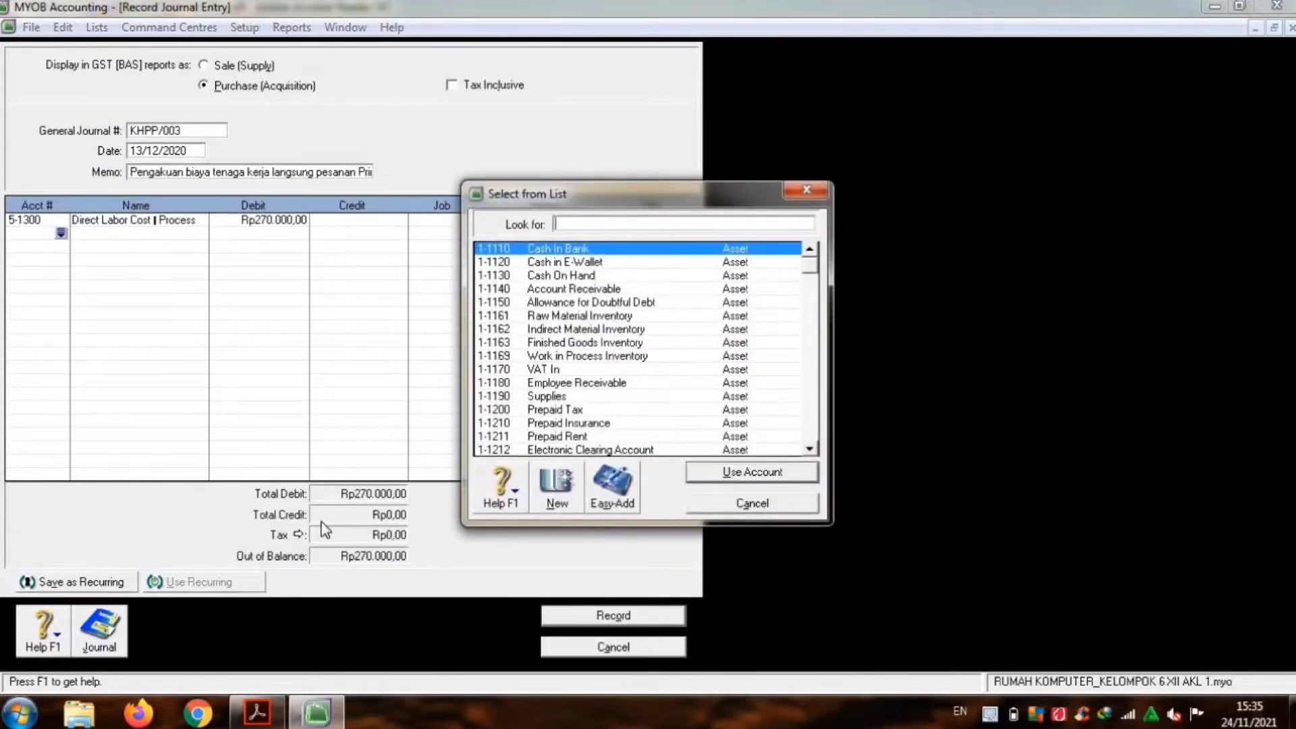
text(2)
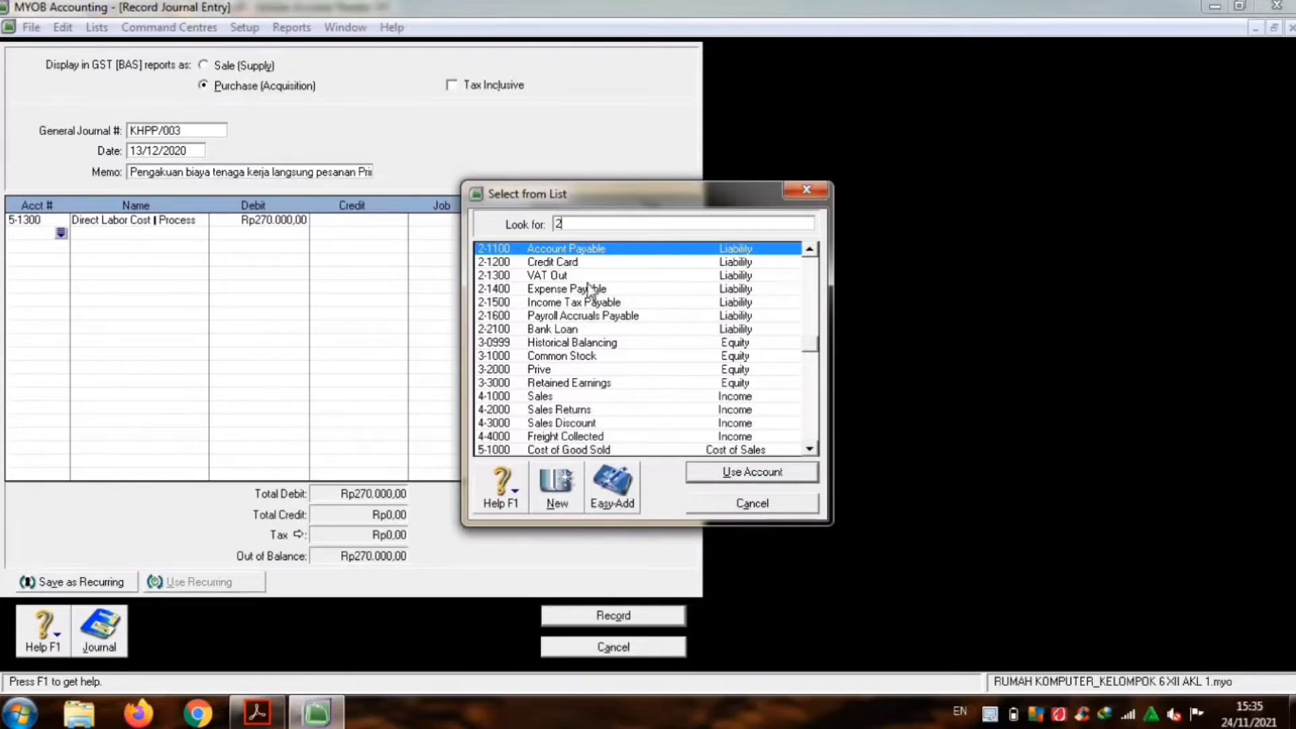
double_click(590, 290)
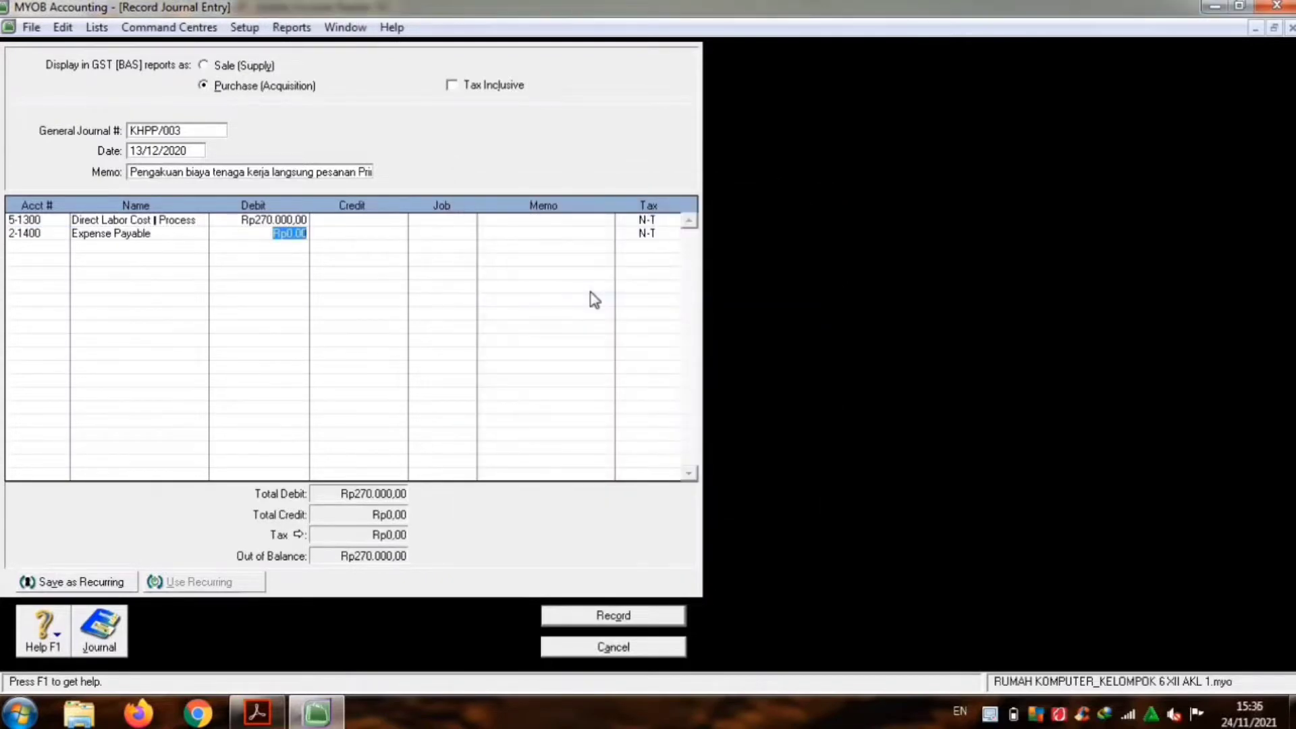
key(Tab)
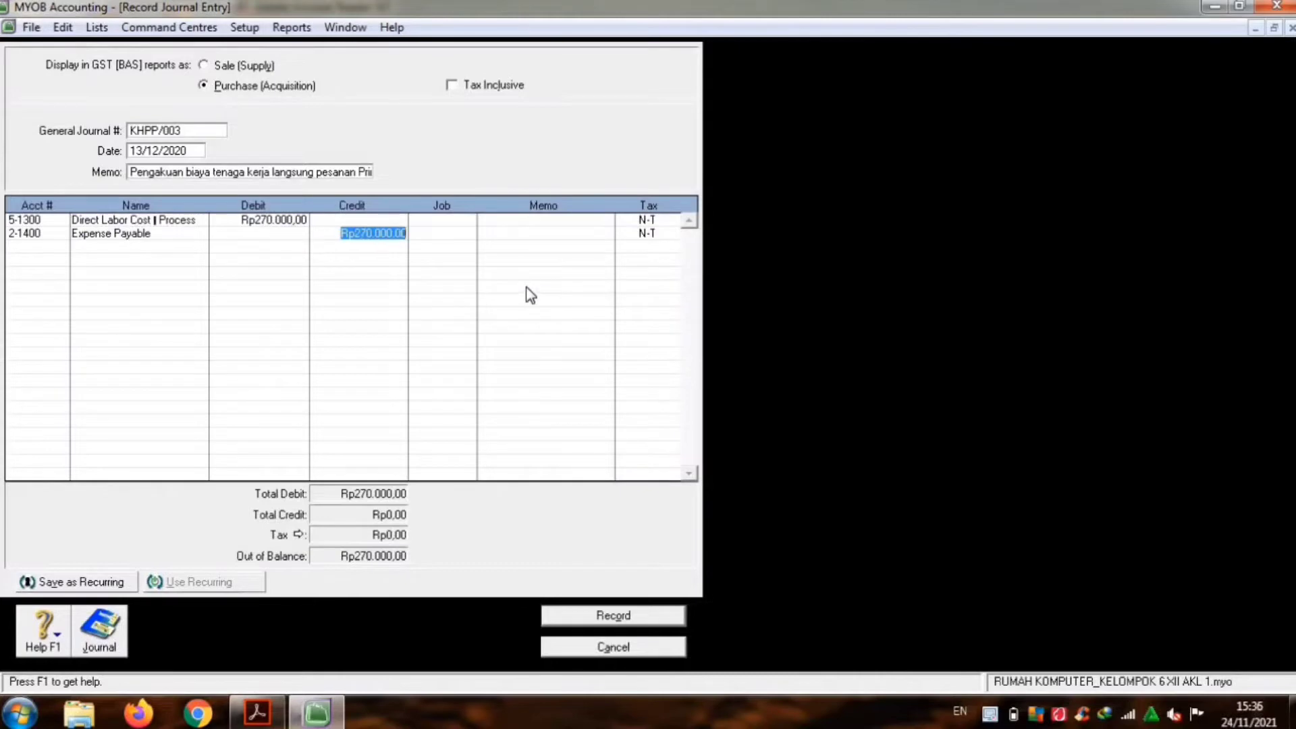
key(Tab)
key(Tab)
key(Tab)
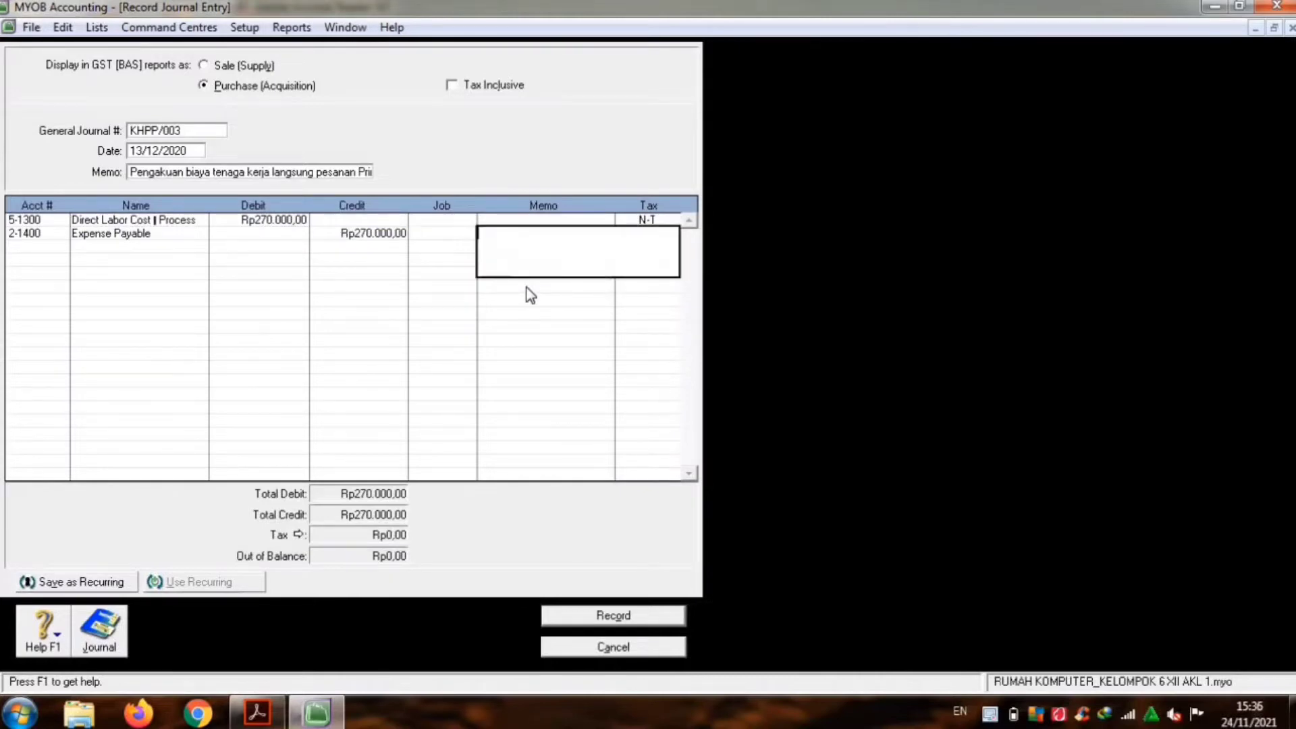
key(Tab)
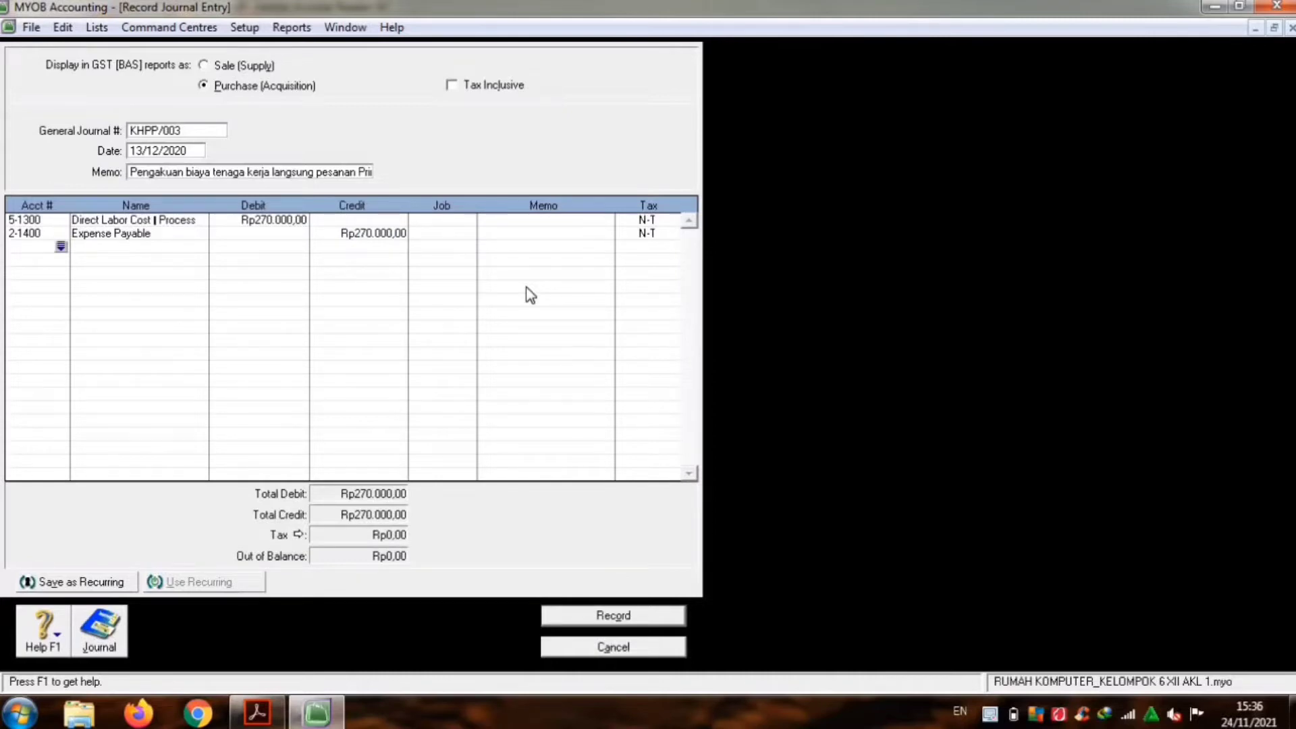
Step: Review the transaction recap, record the KHPP/003 journal entry and close the journal entry form
key(ctrl+r)
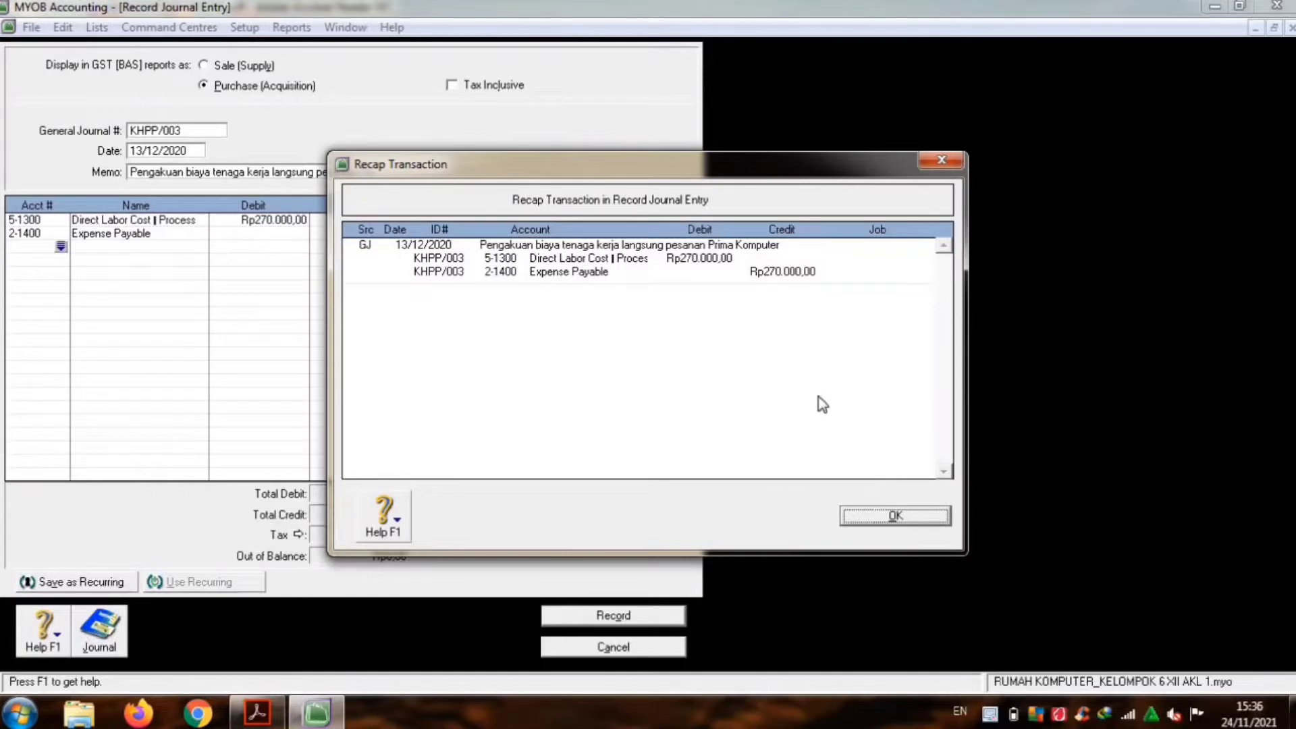
click(884, 518)
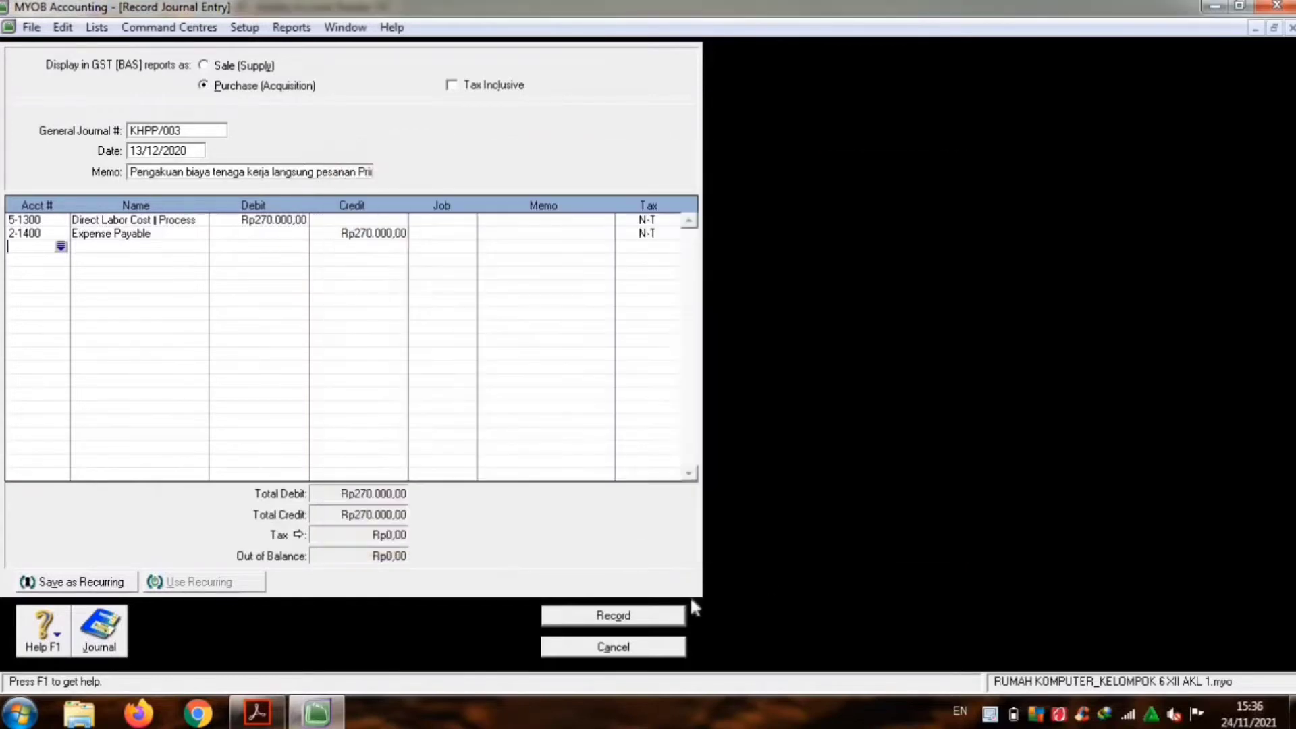
click(662, 618)
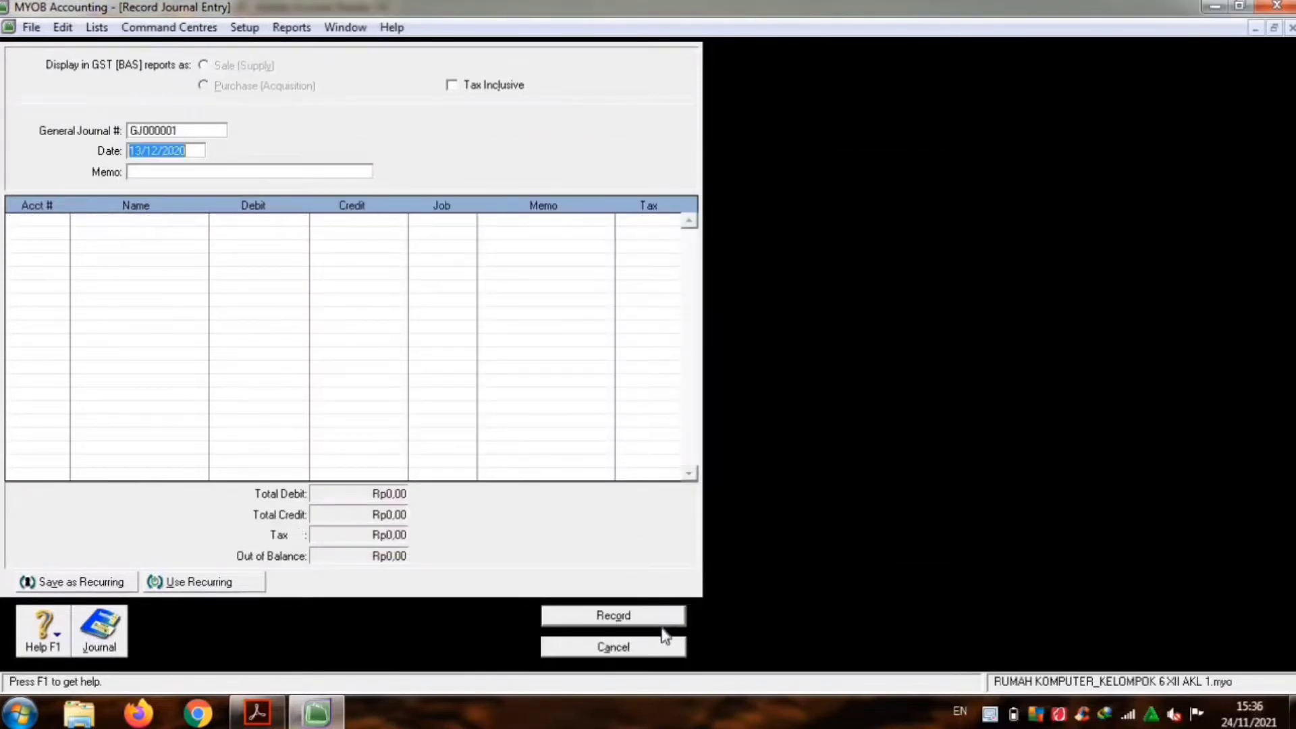
click(613, 647)
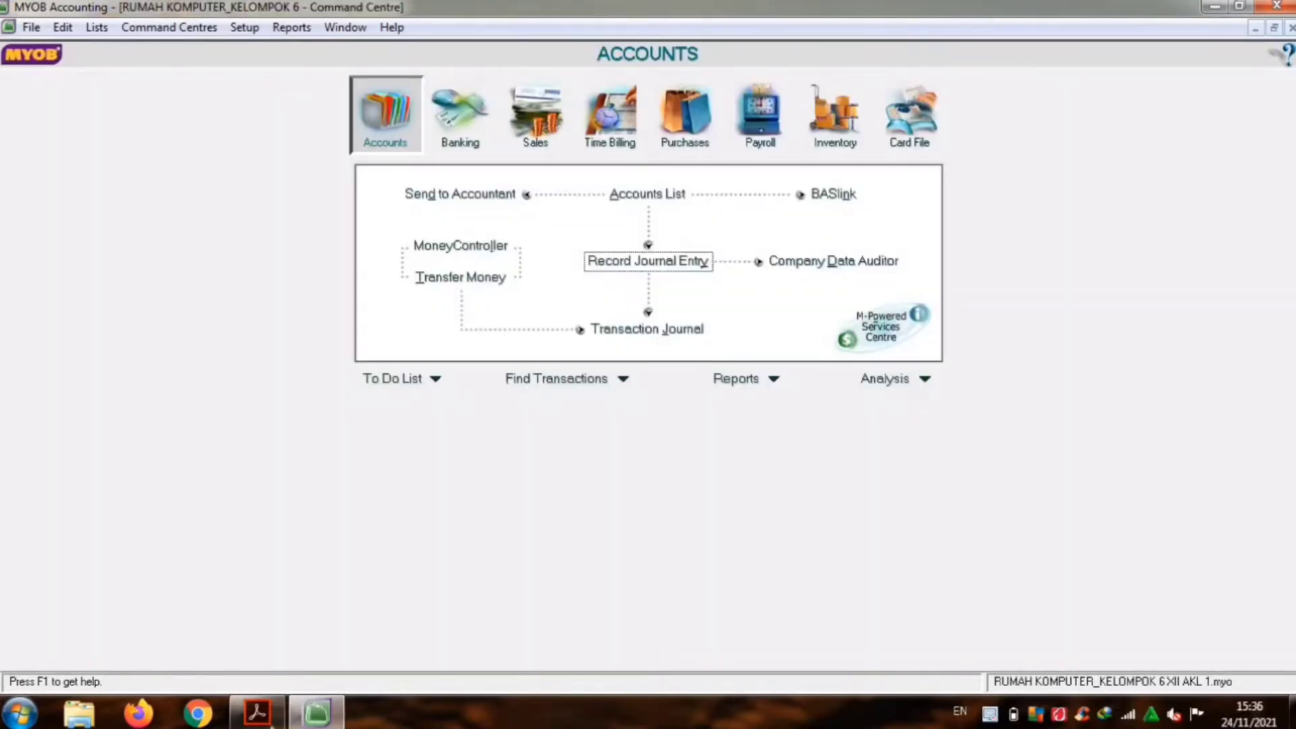
Step: Switch to the case PDF in Adobe Acrobat Reader and examine the Transaksi 23 documents, from the finished goods receipt to the tax invoice
click(261, 718)
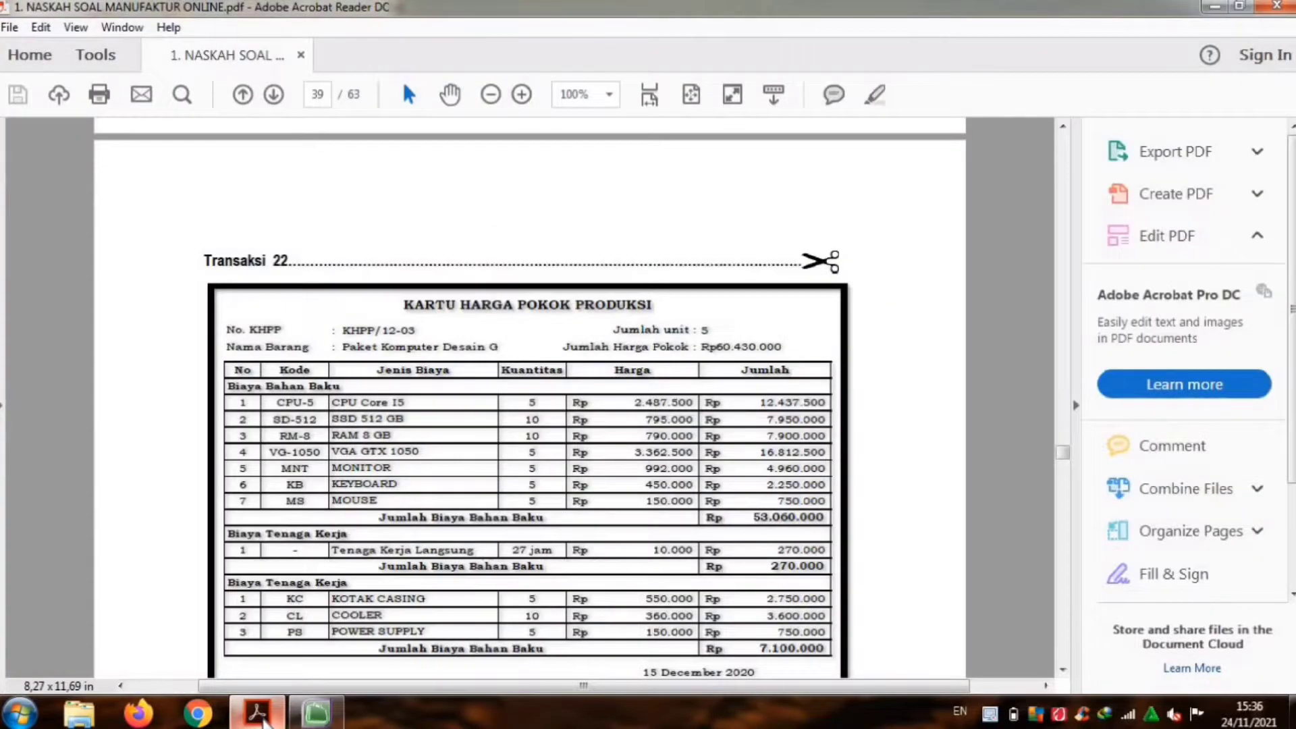
scroll(595, 610, down, 3)
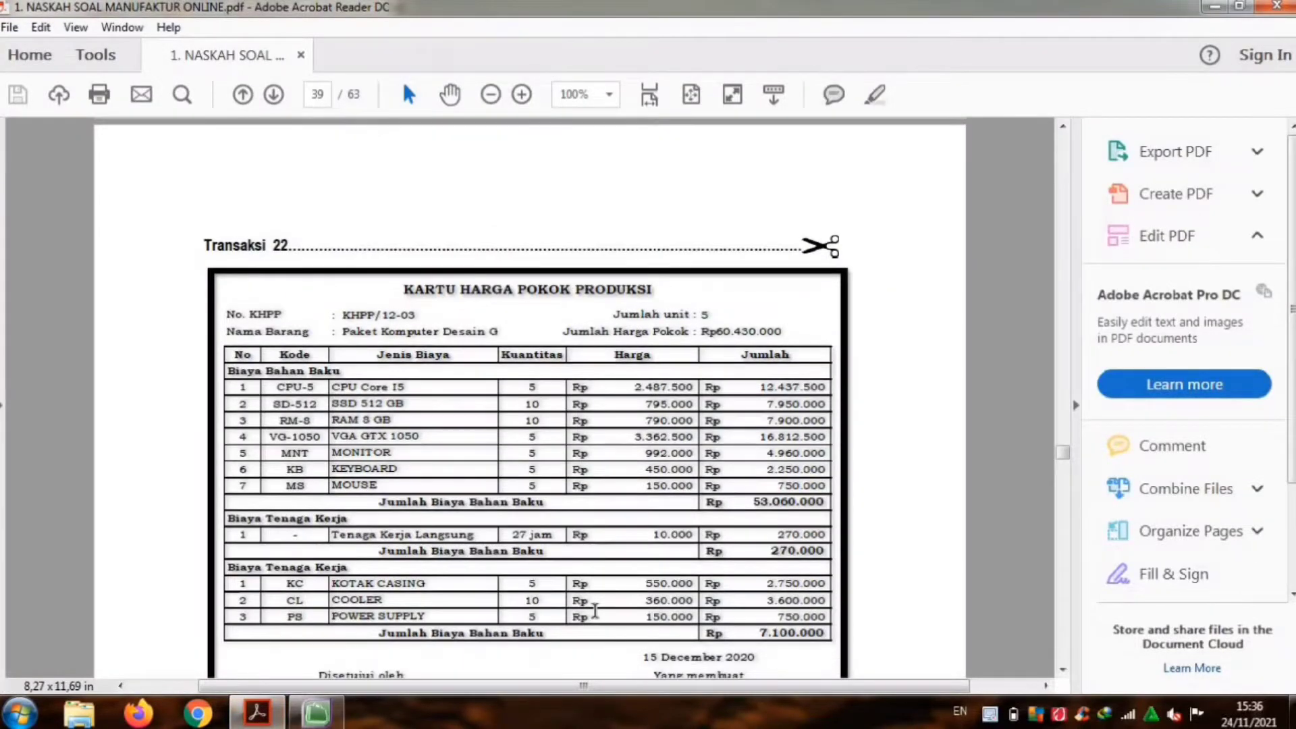
scroll(594, 611, down, 20)
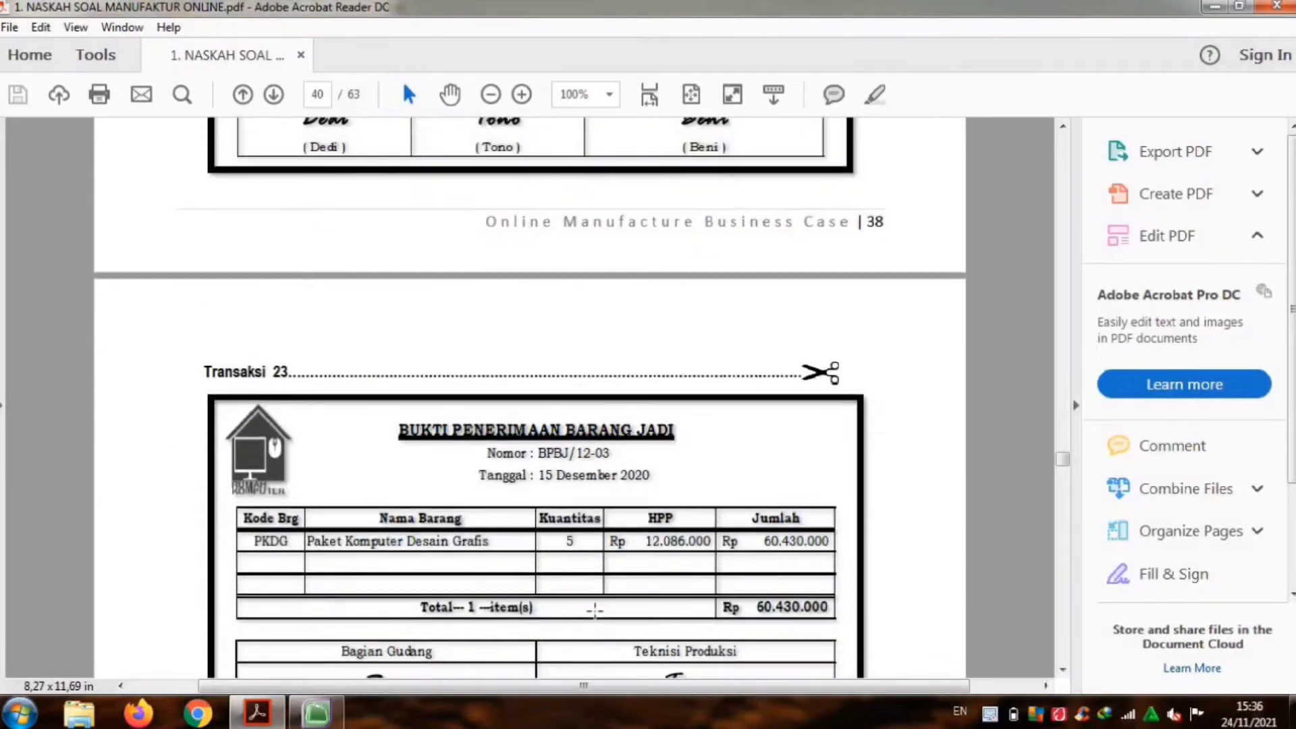
scroll(595, 611, down, 3)
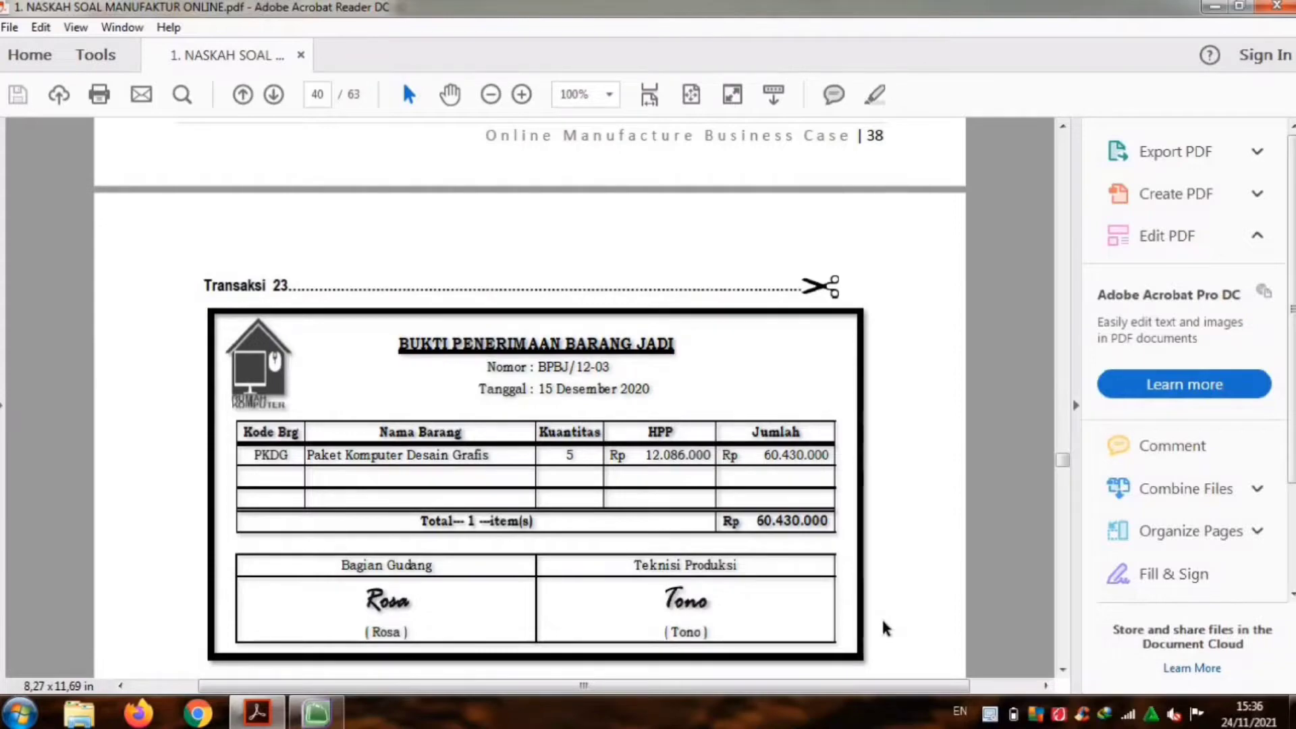
scroll(886, 628, down, 4)
scroll(886, 628, down, 15)
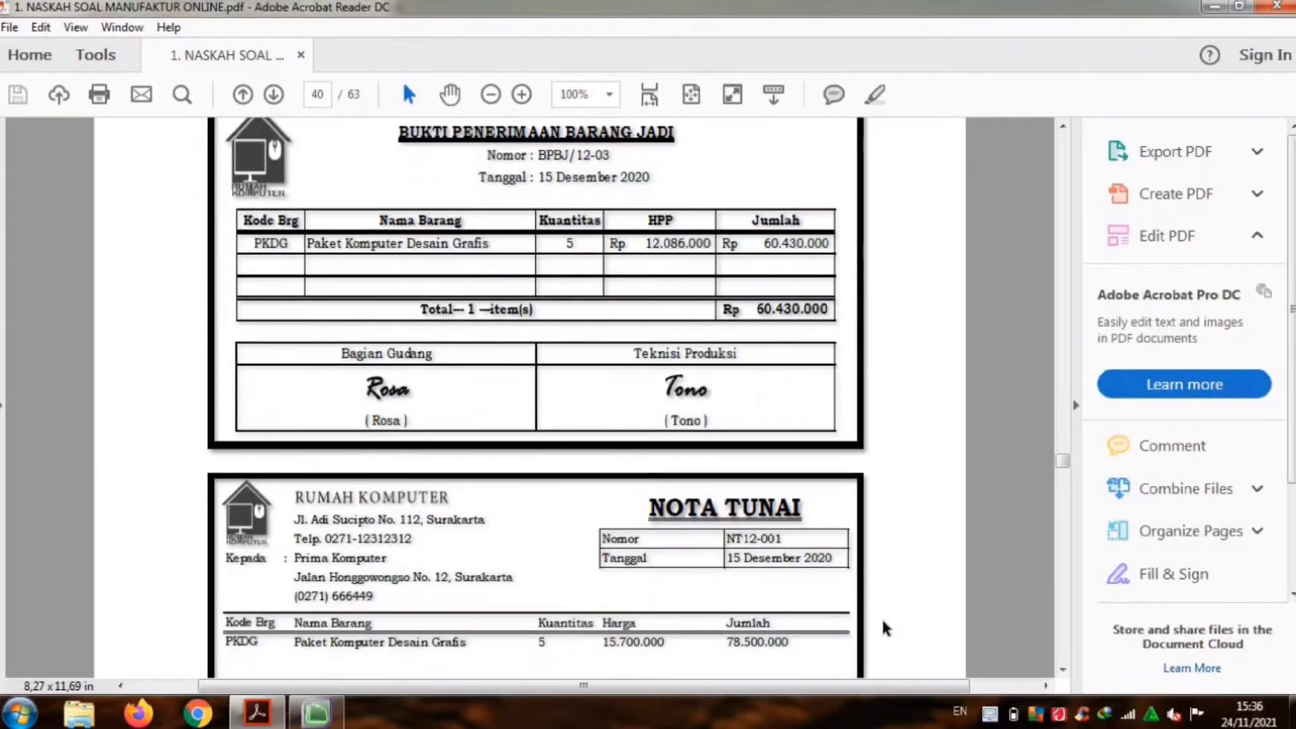
scroll(886, 628, down, 15)
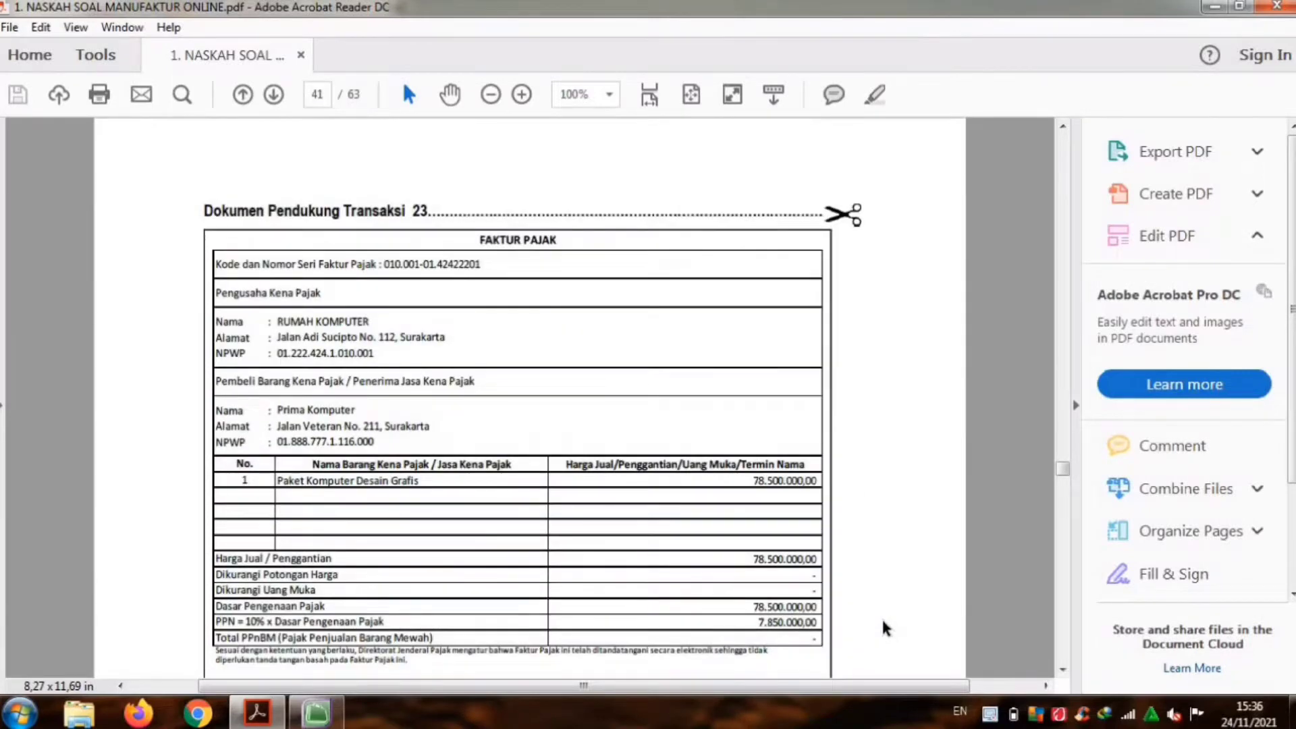
scroll(886, 628, down, 10)
scroll(886, 628, down, 2)
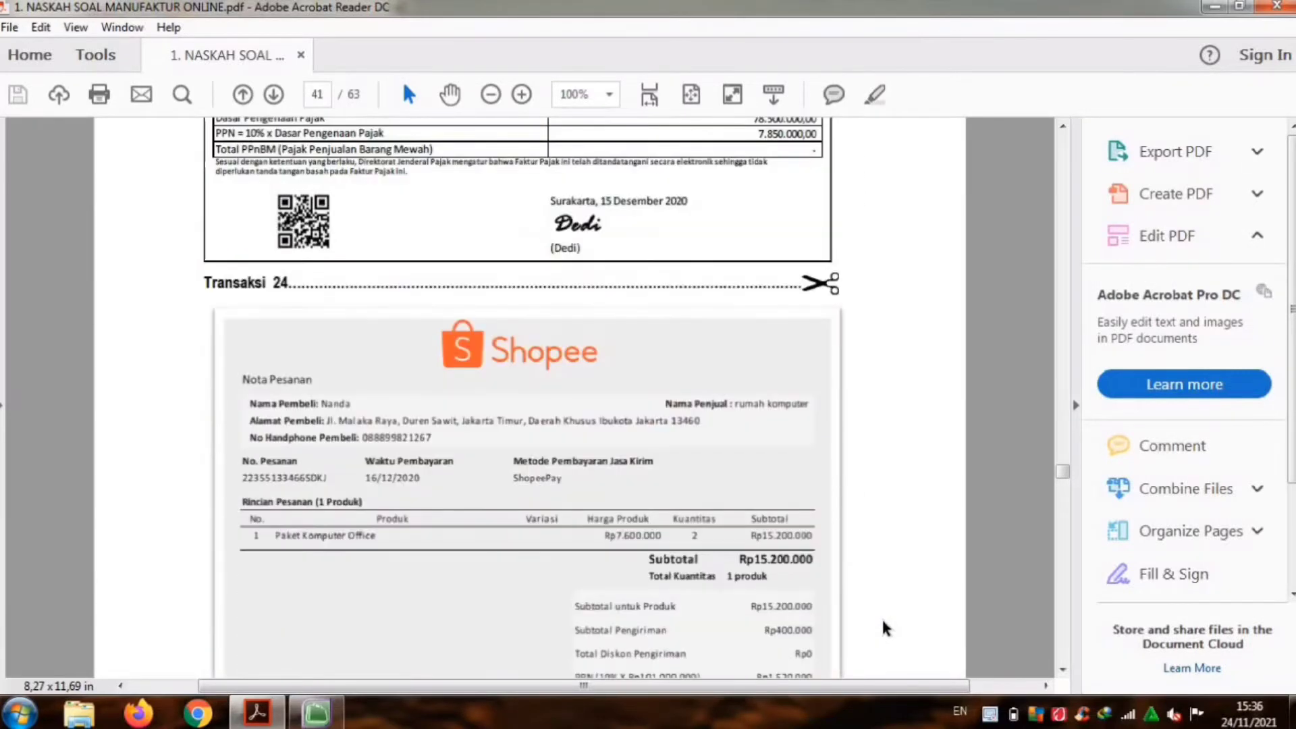
scroll(886, 628, up, 20)
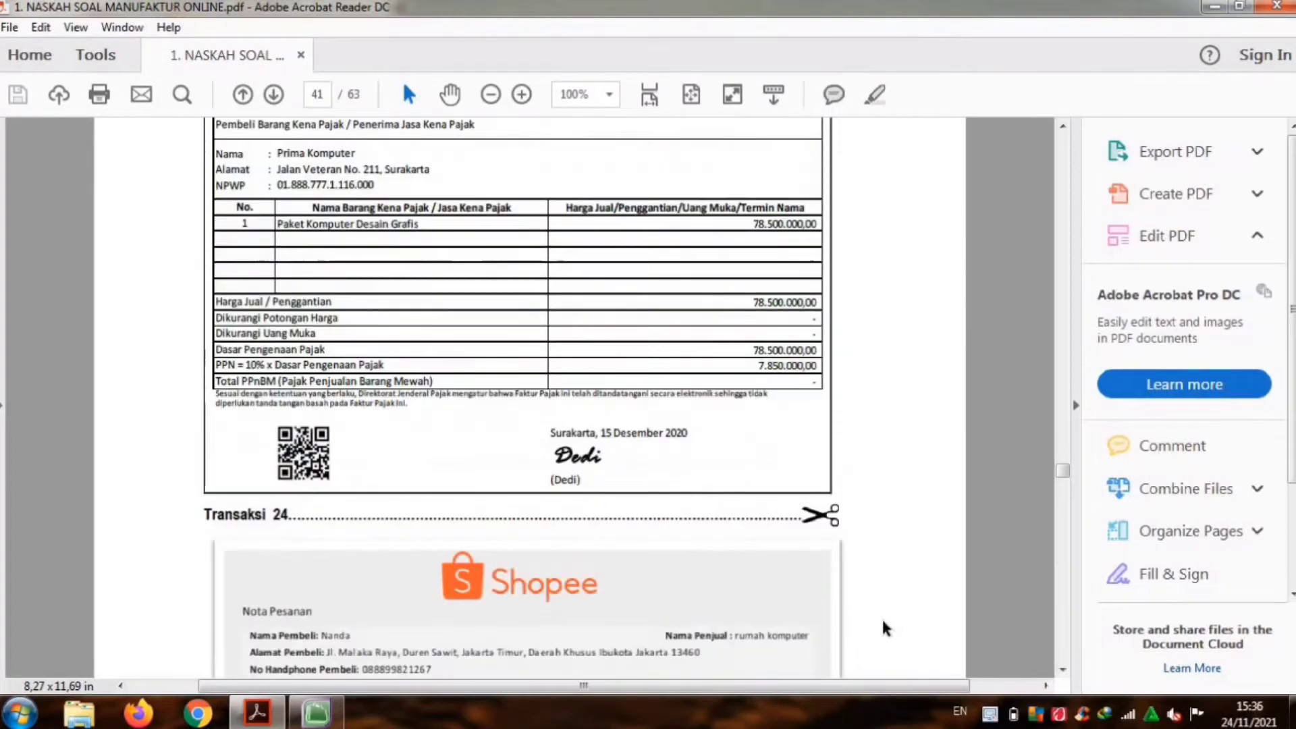
scroll(885, 628, up, 4)
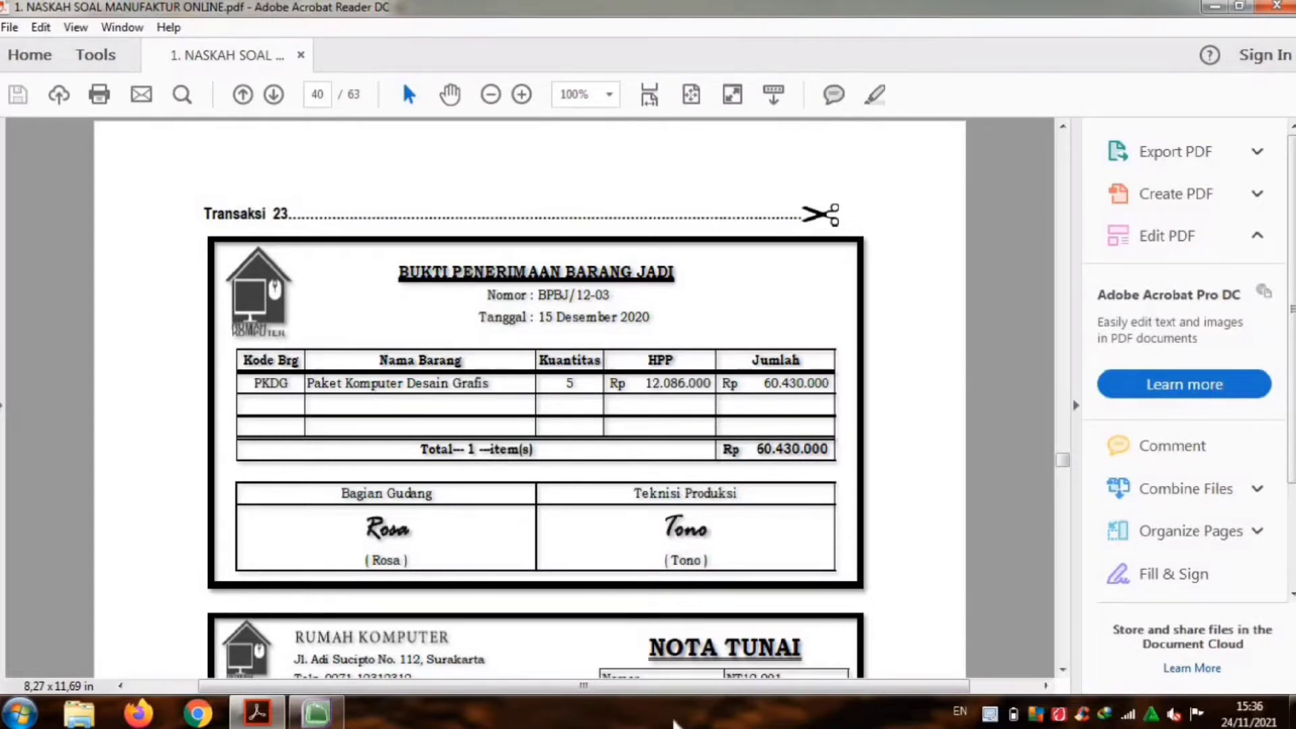
Step: Return to MYOB Accounting, start an inventory adjustment and set its inventory journal number to BPBJ/003
click(316, 712)
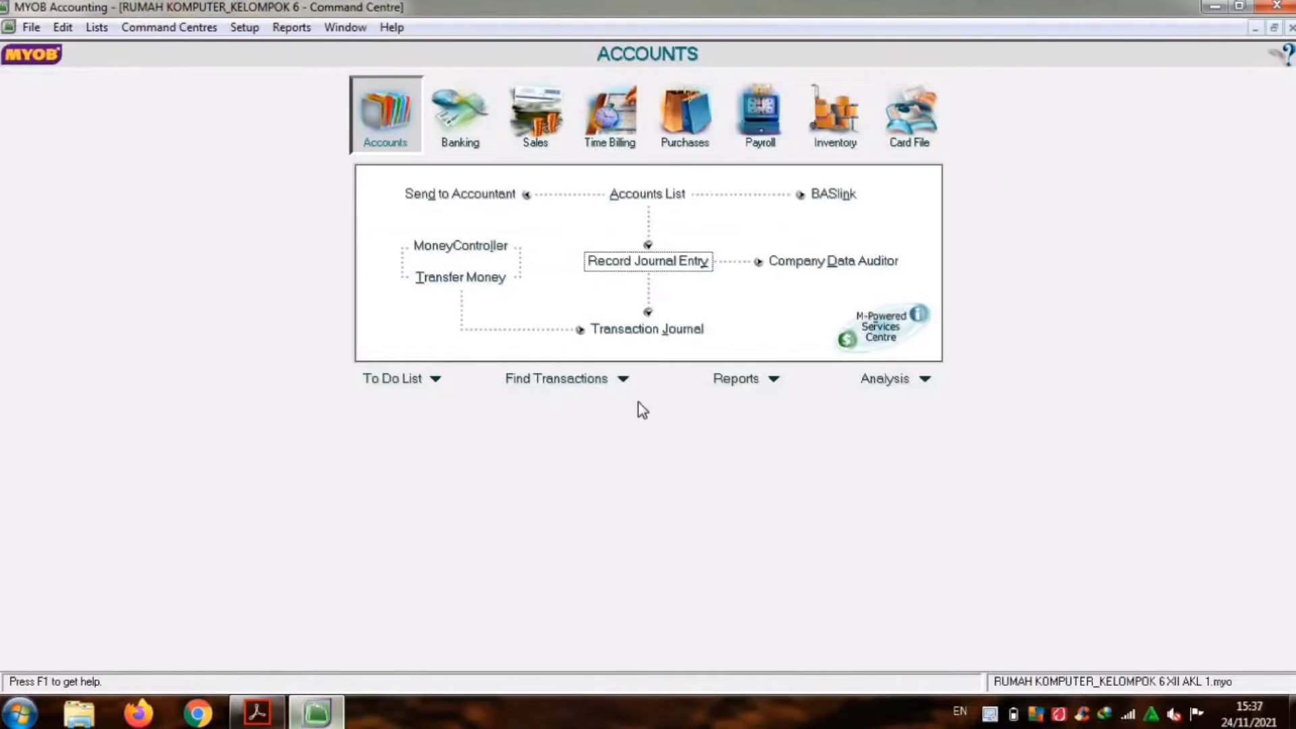
click(823, 148)
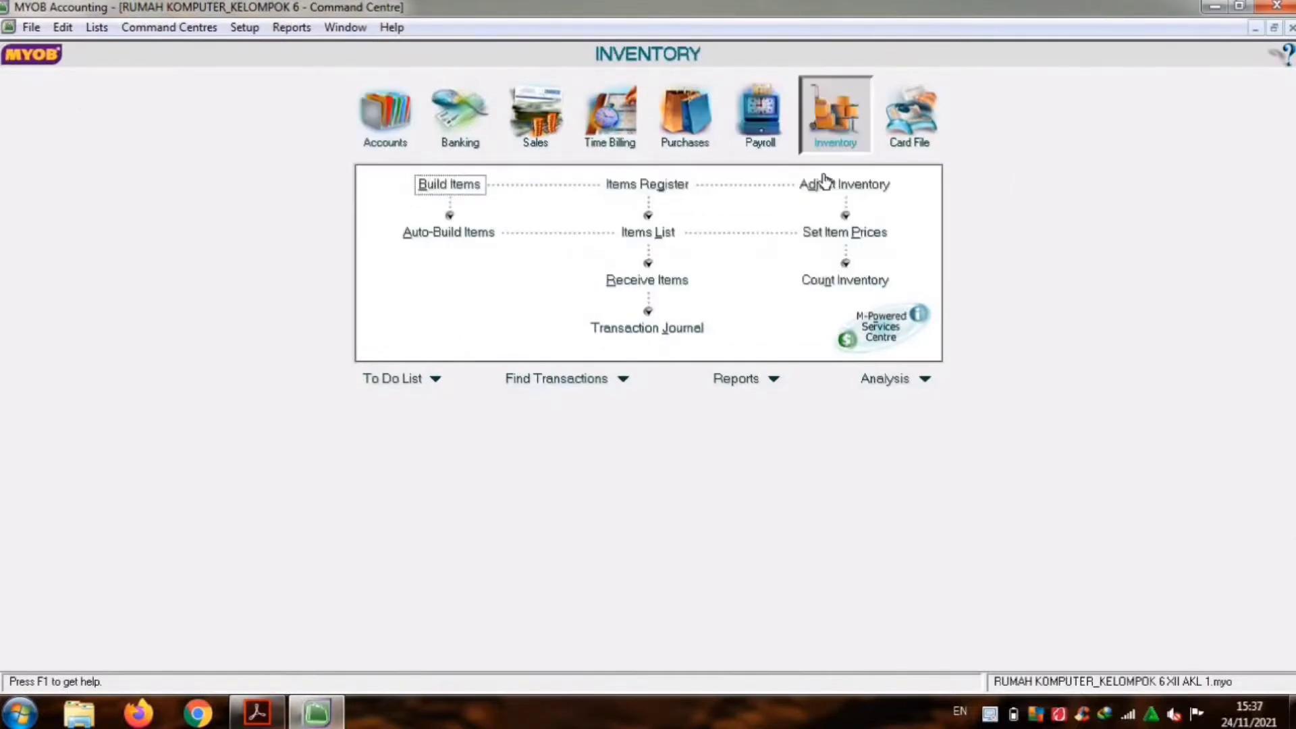
click(827, 192)
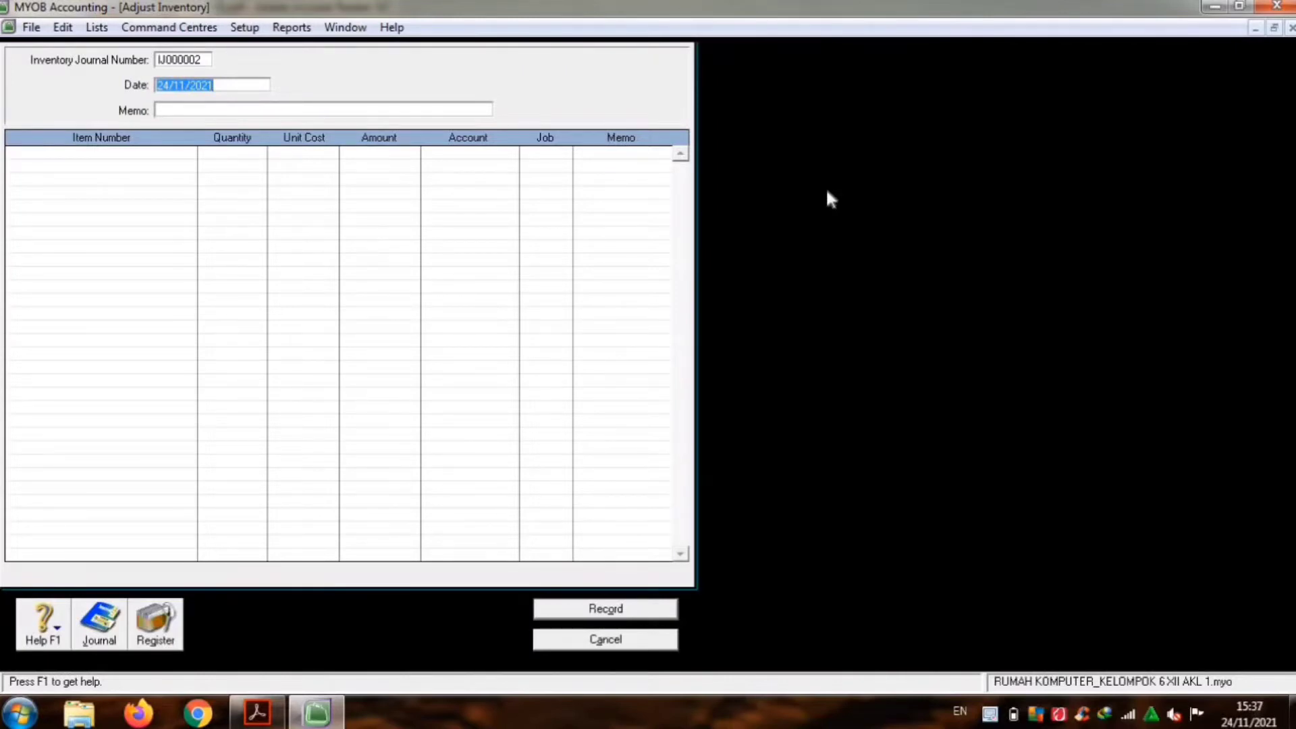
click(208, 60)
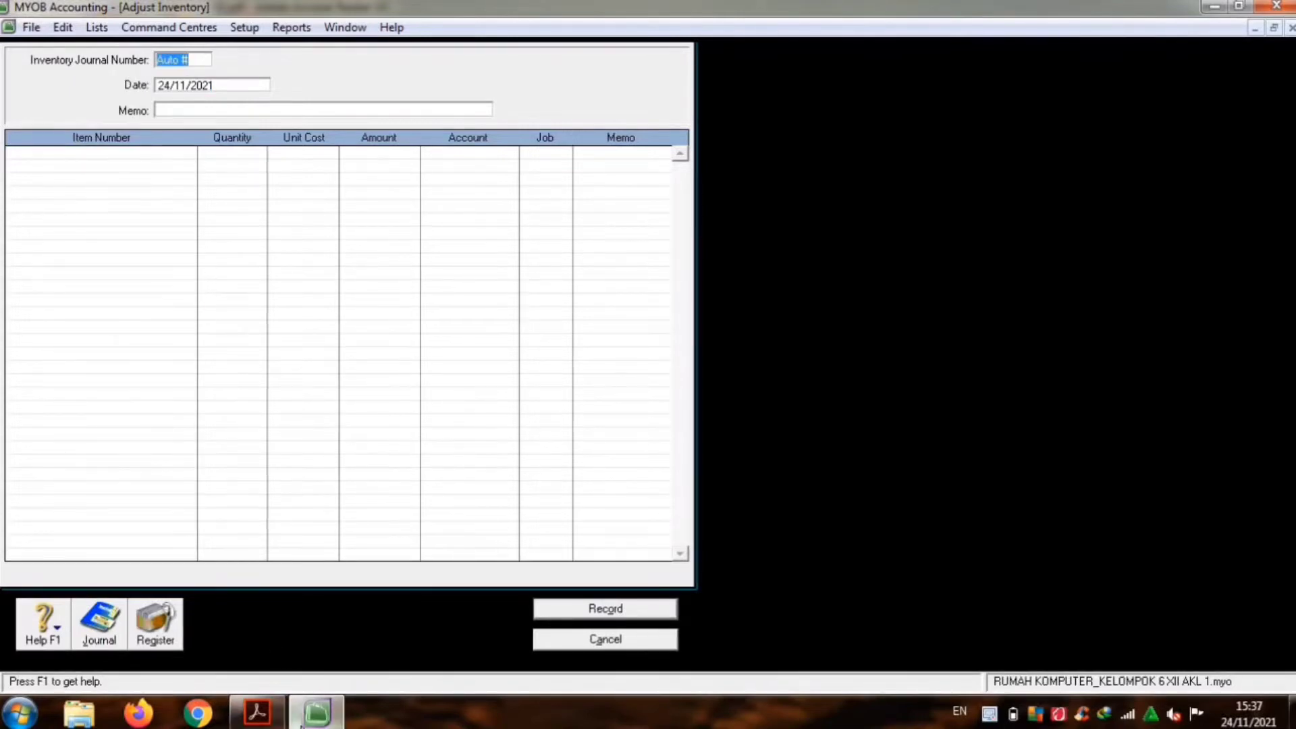
text(BPBJ/003)
key(Tab)
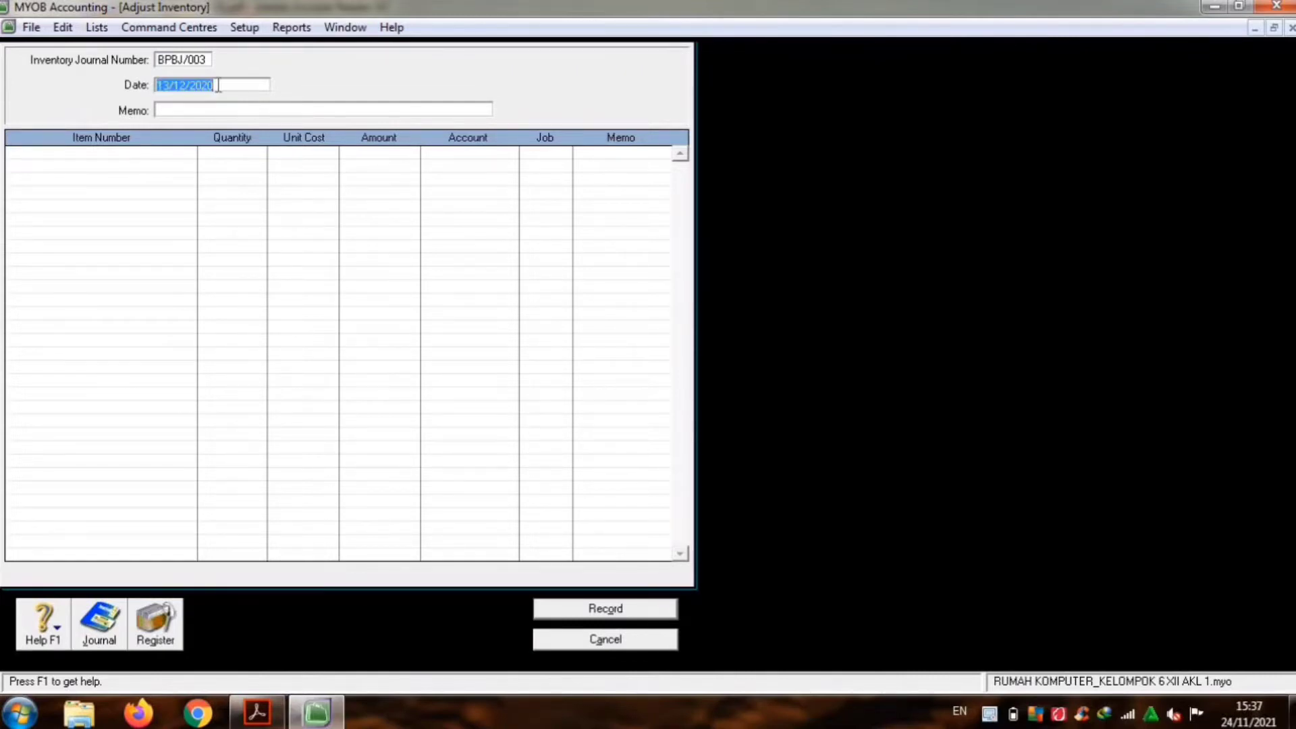
Step: Date the inventory adjustment 15/12/2020 and enter the memo "Pengakuan barang jadi pesanan Prima Komputer yang sudah selesai"
text(15/12/2020)
key(Tab)
text(Pengak)
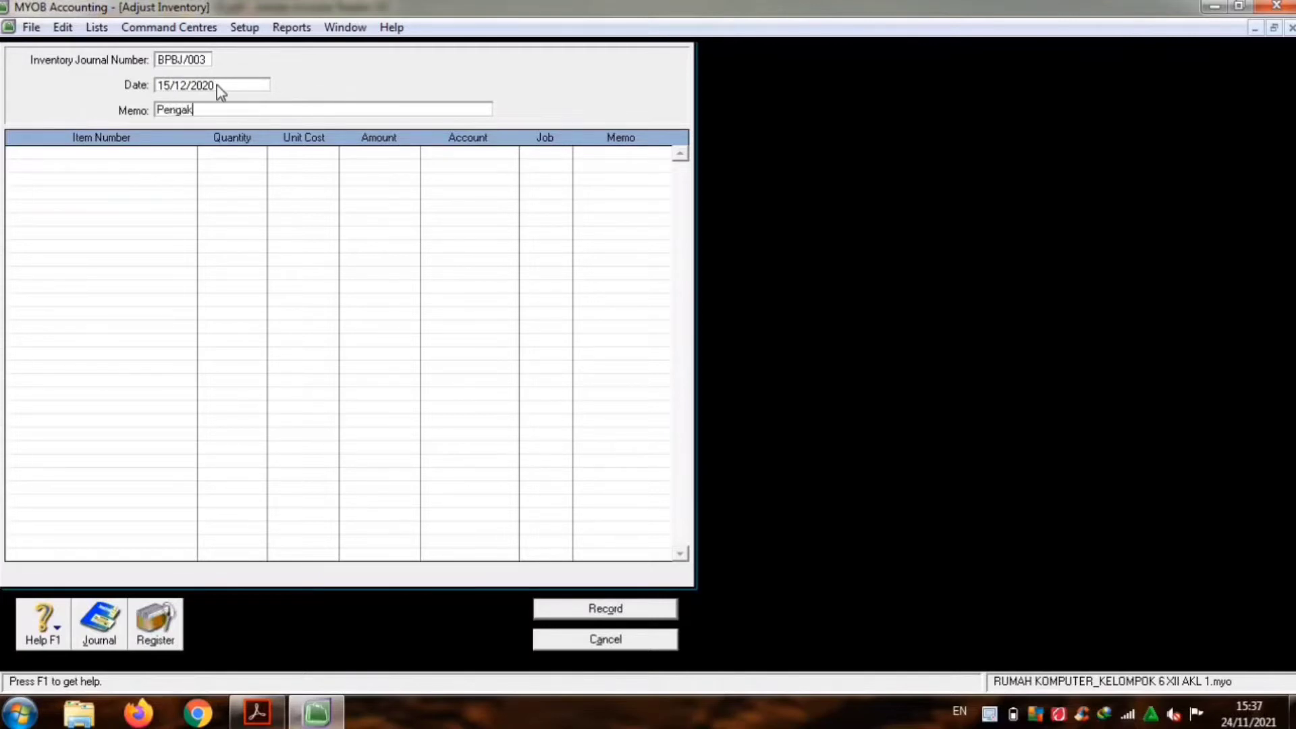
text(uan barang jadi pesanan P)
text(rima Kom)
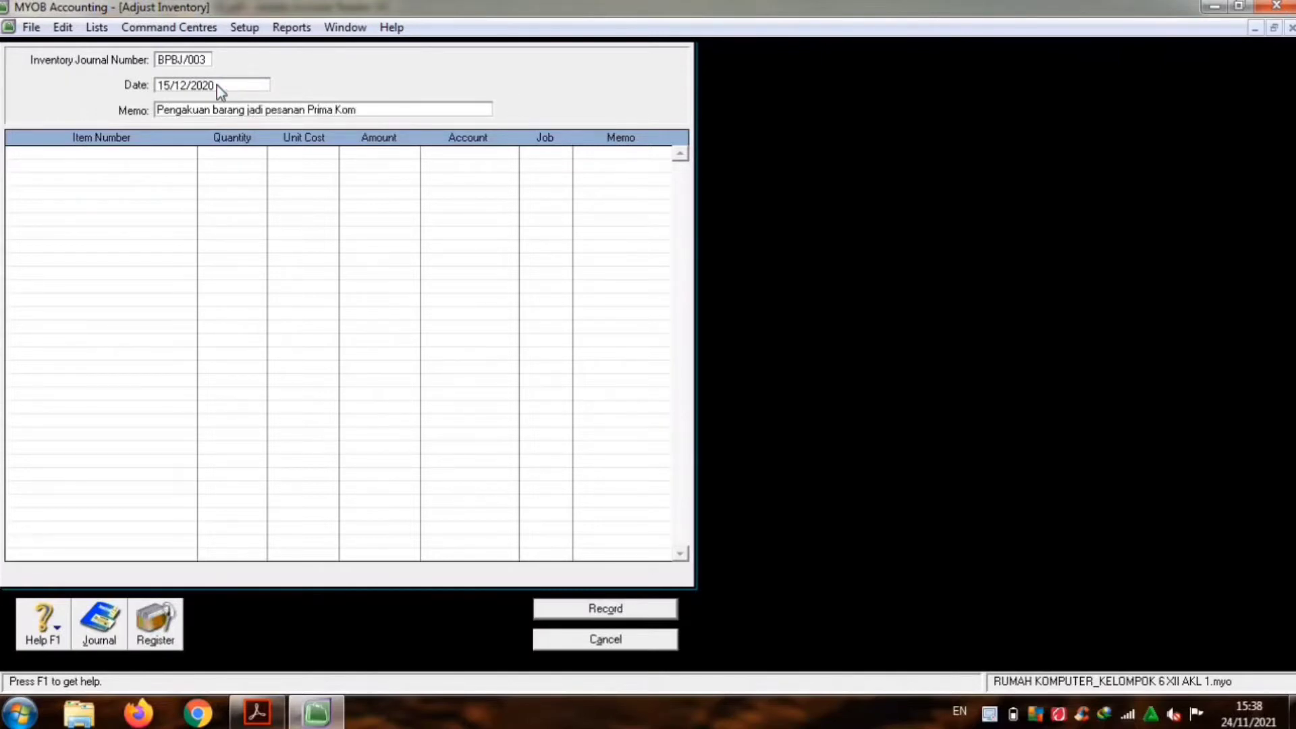
text(puter yang sudah selesai)
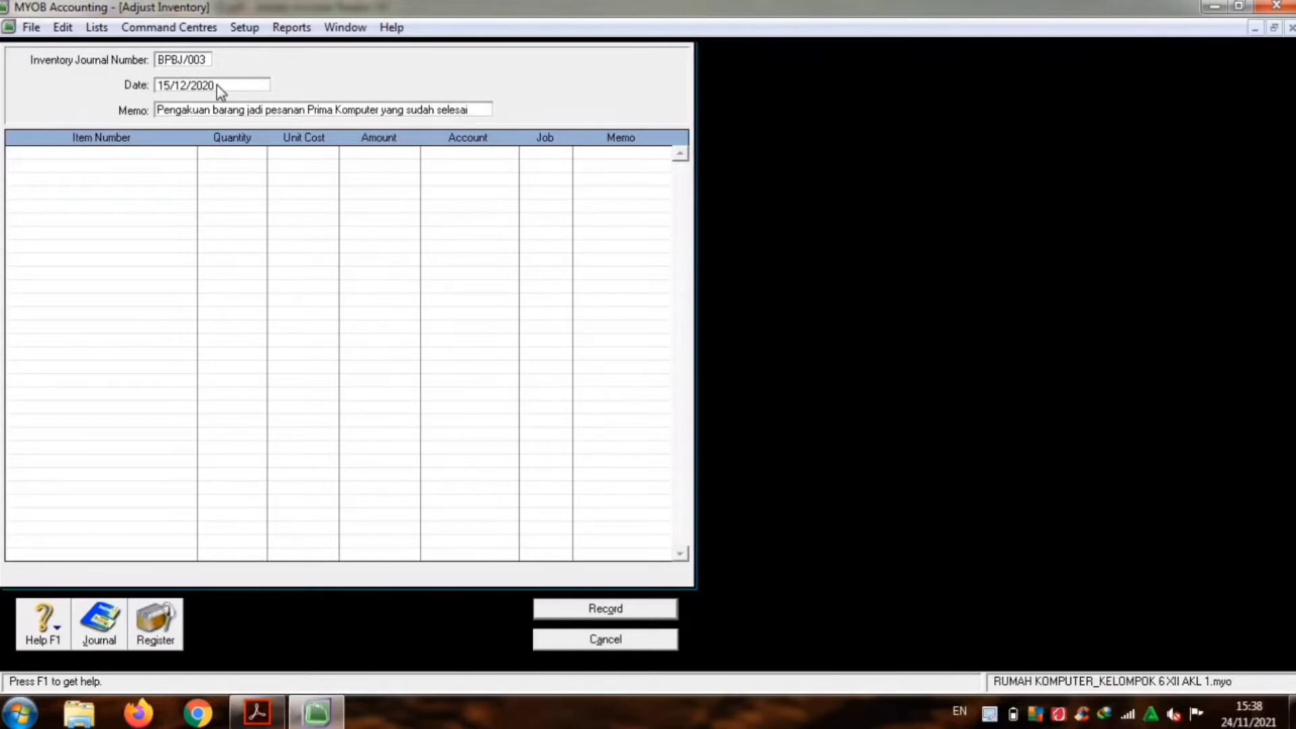
key(Tab)
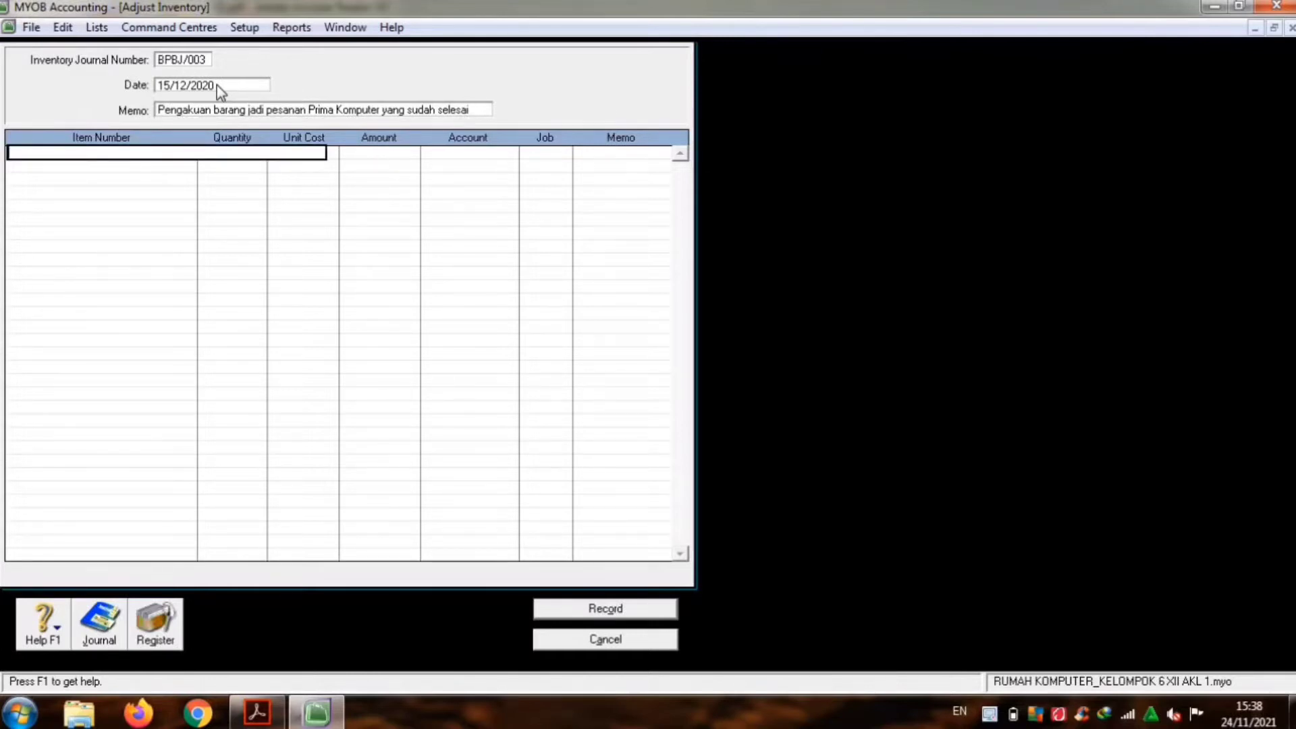
Step: Add a line for item PKDG with the quantity of 5 from the finished goods receipt and a unit cost of Rp0
key(Tab)
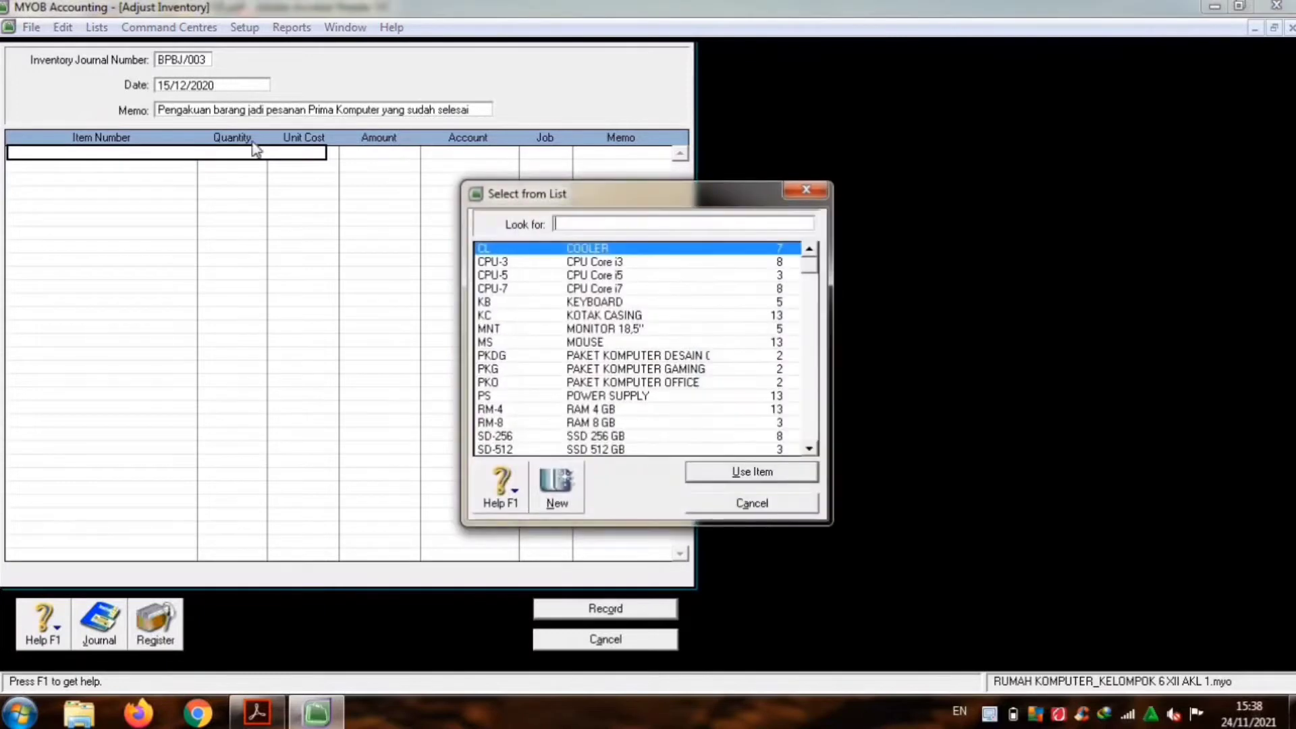
double_click(481, 356)
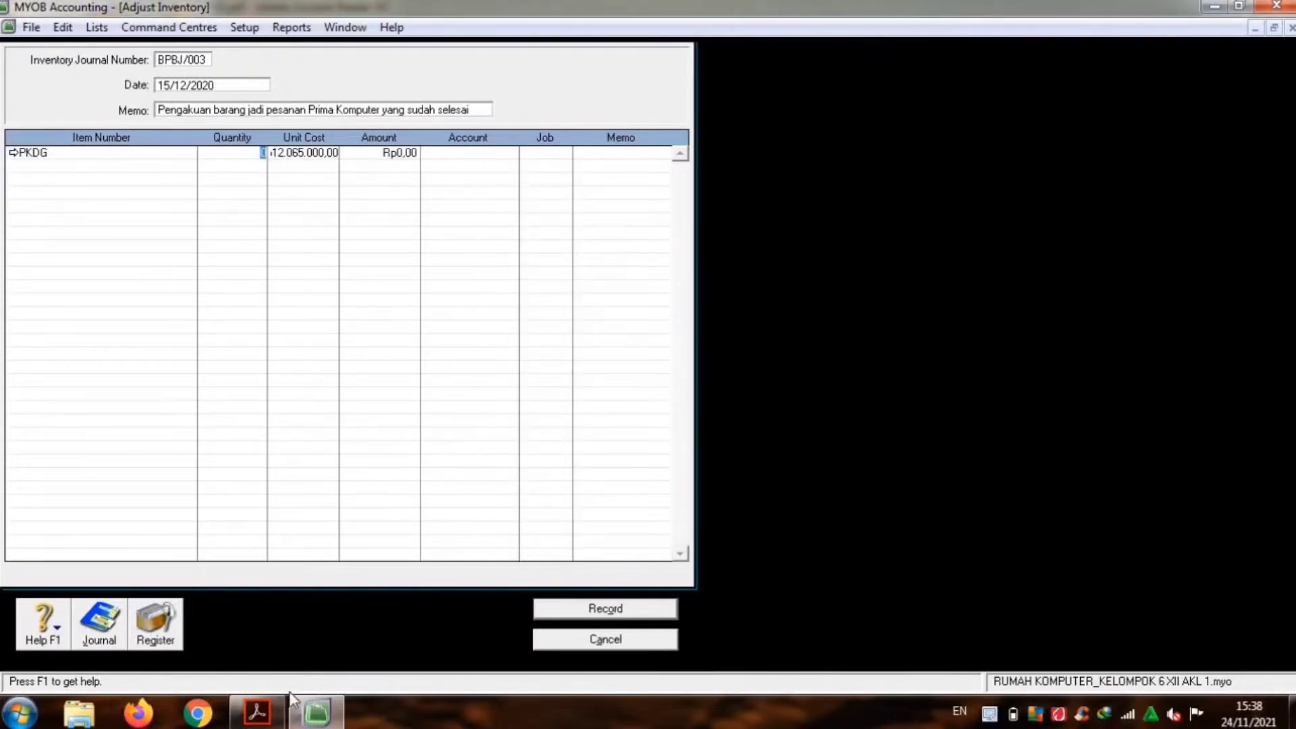
click(257, 712)
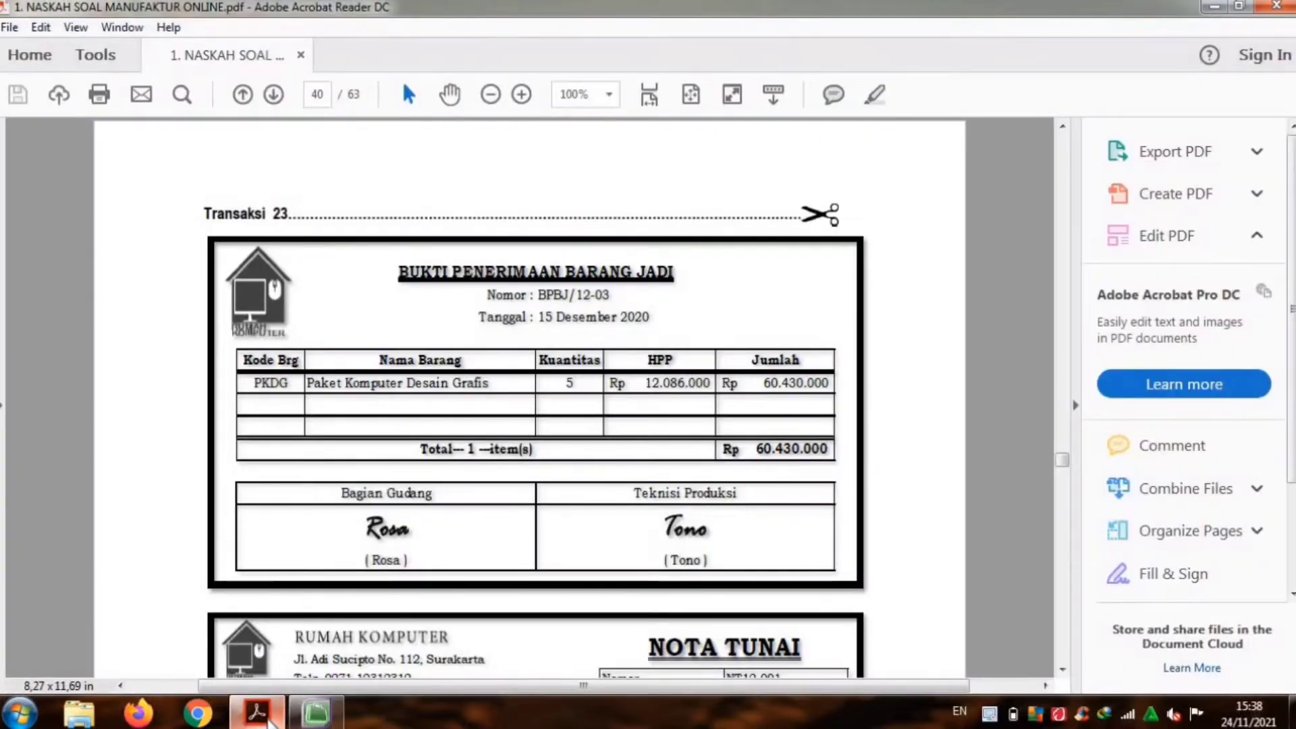
click(305, 722)
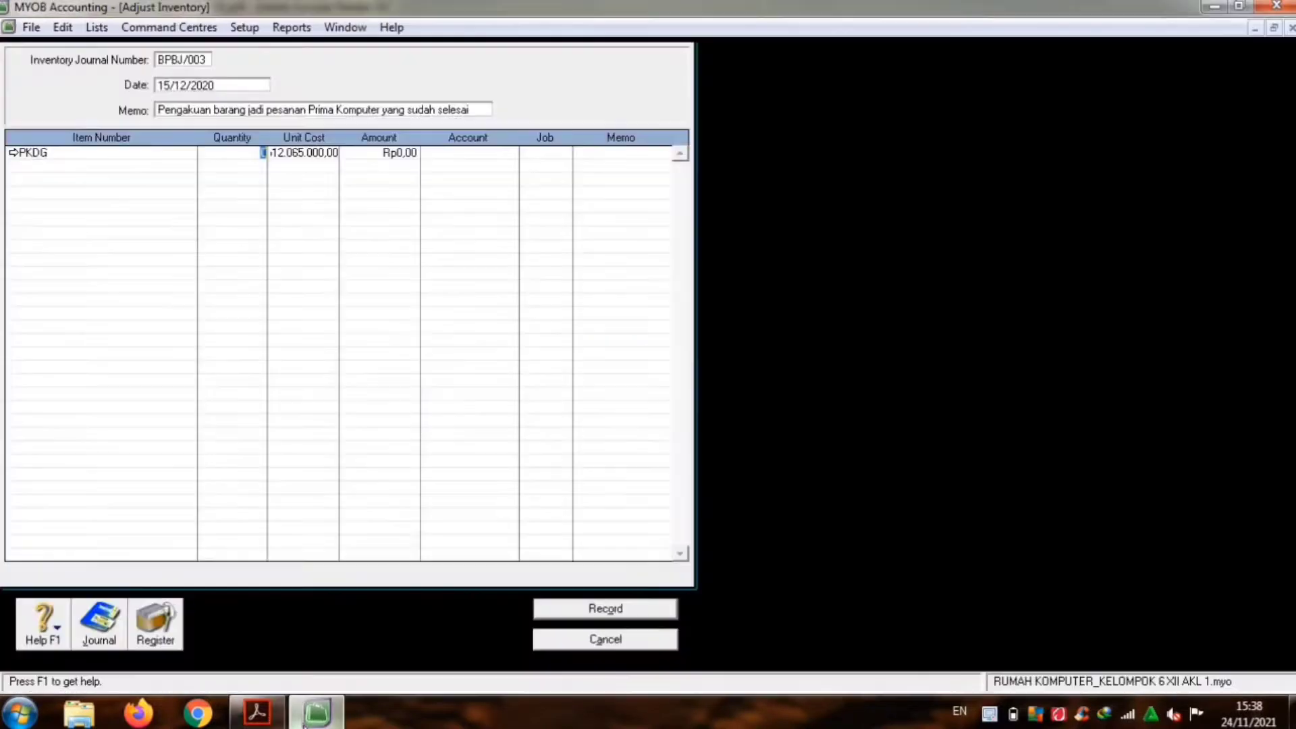
text(5)
key(Tab)
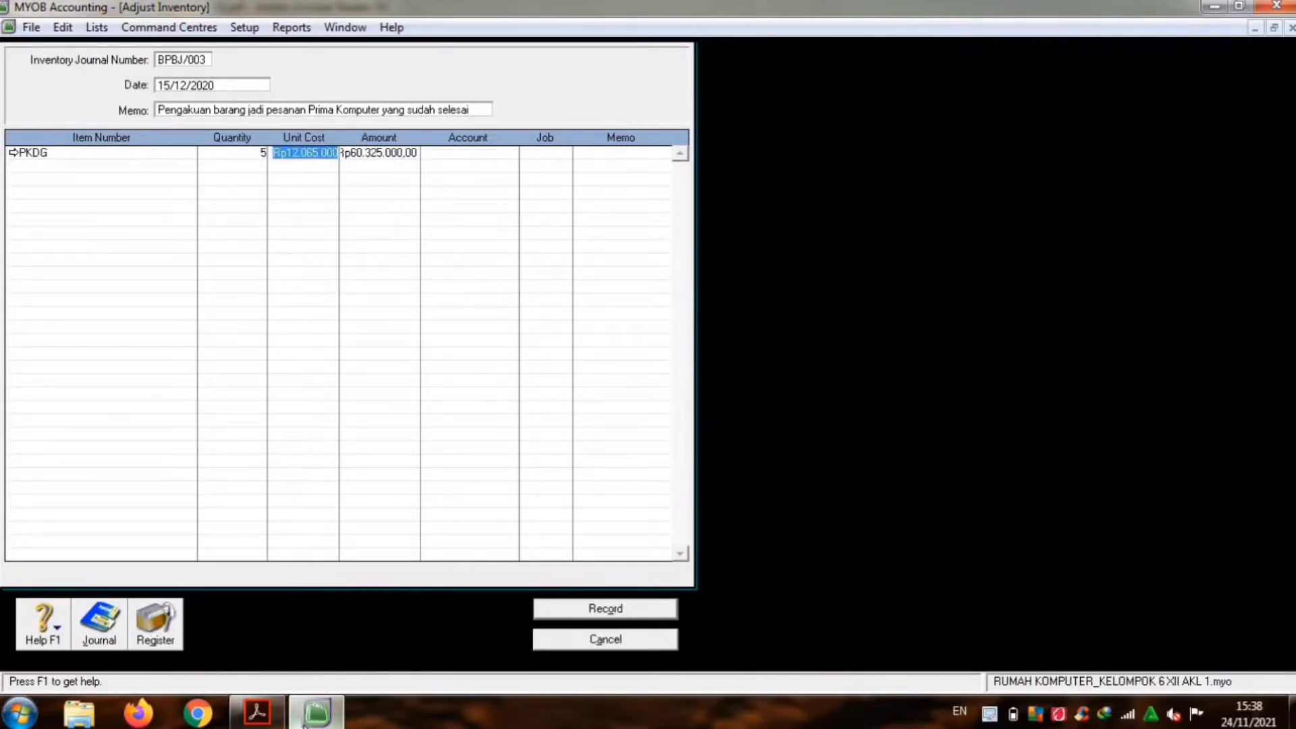
key(BackSpace)
key(Tab)
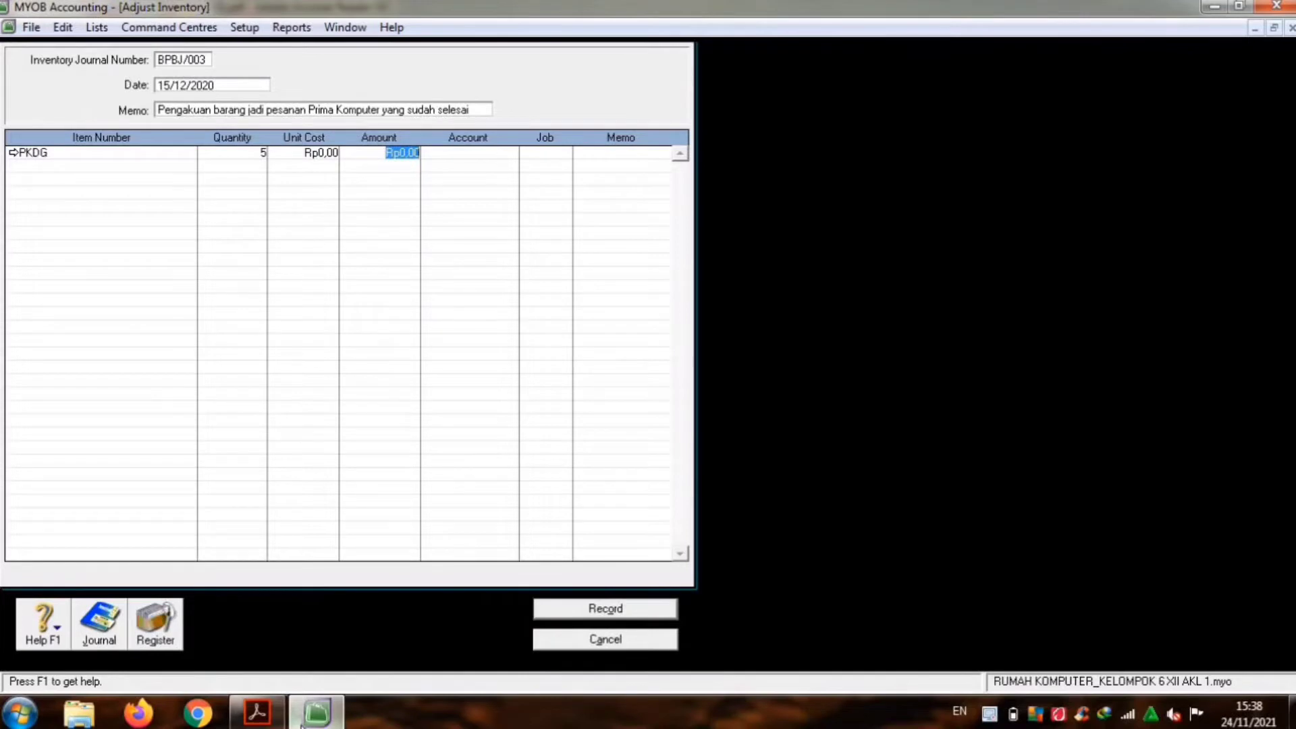
Step: Add a second line for item PKDG with quantity 0 and unit cost Rp0
click(39, 171)
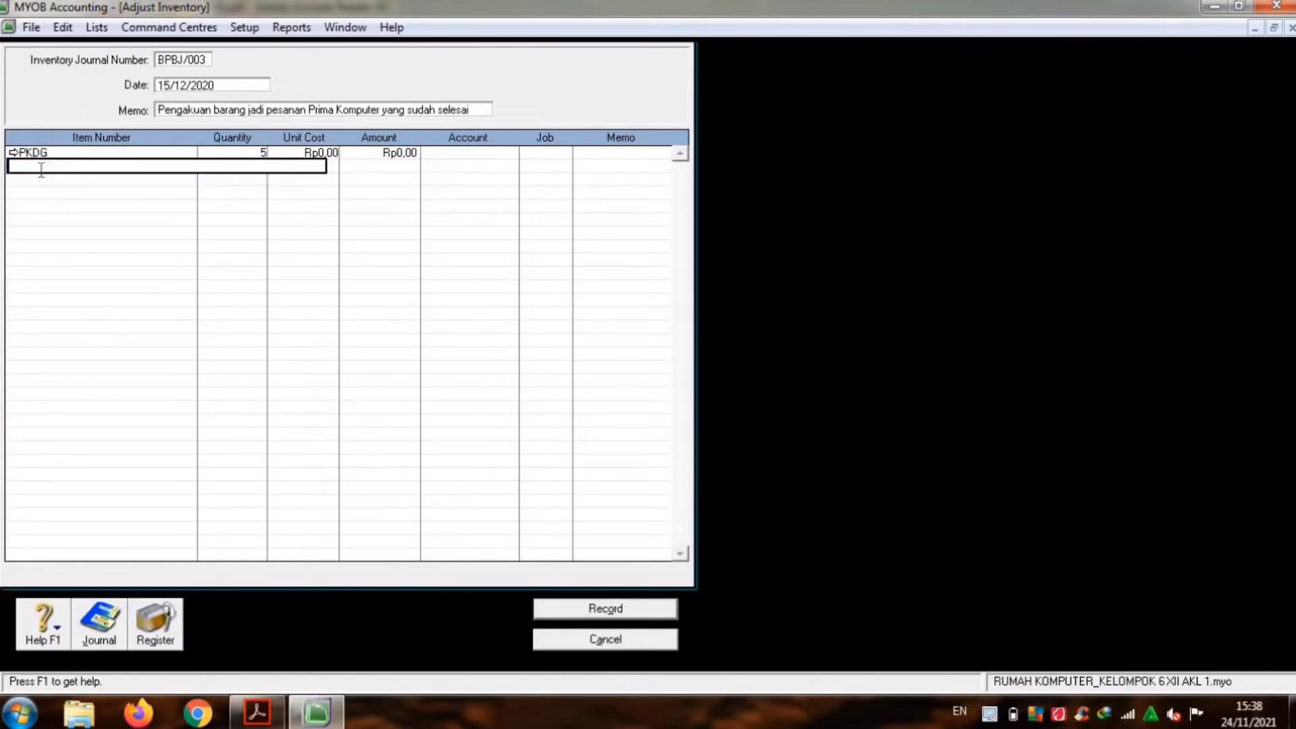
key(Tab)
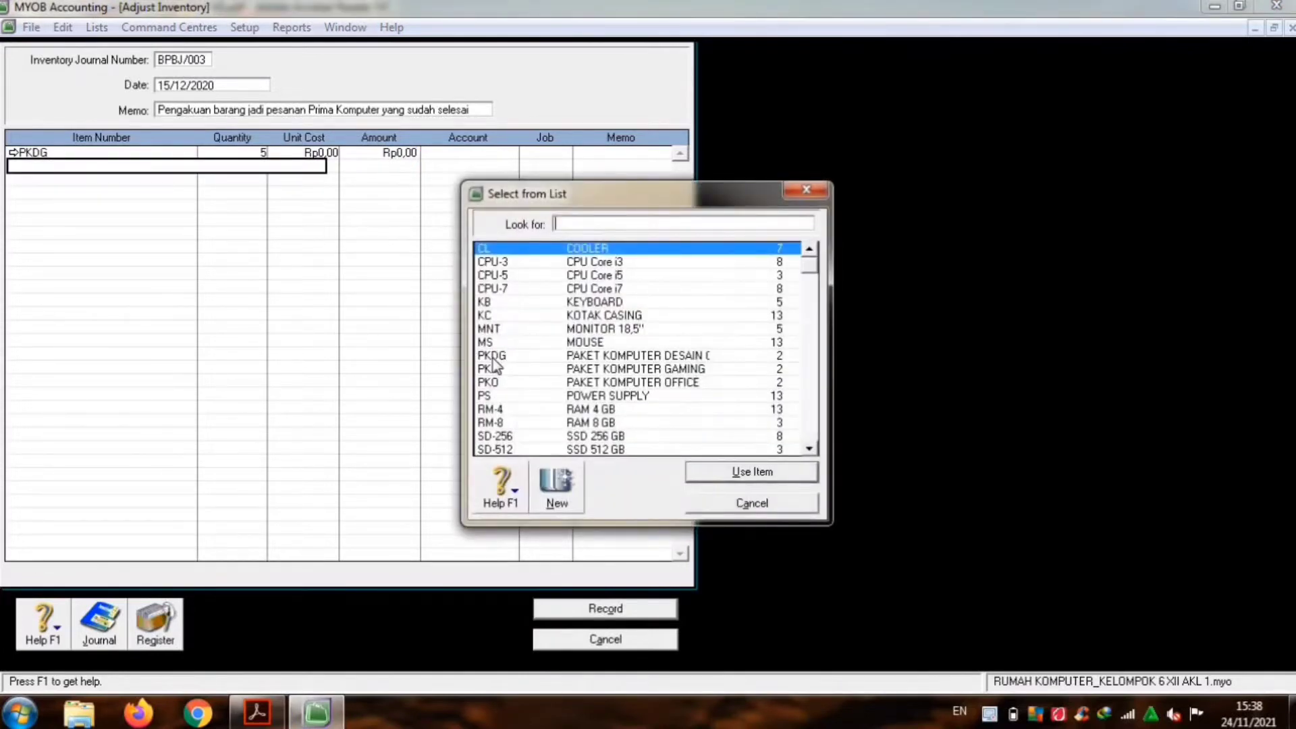
double_click(483, 356)
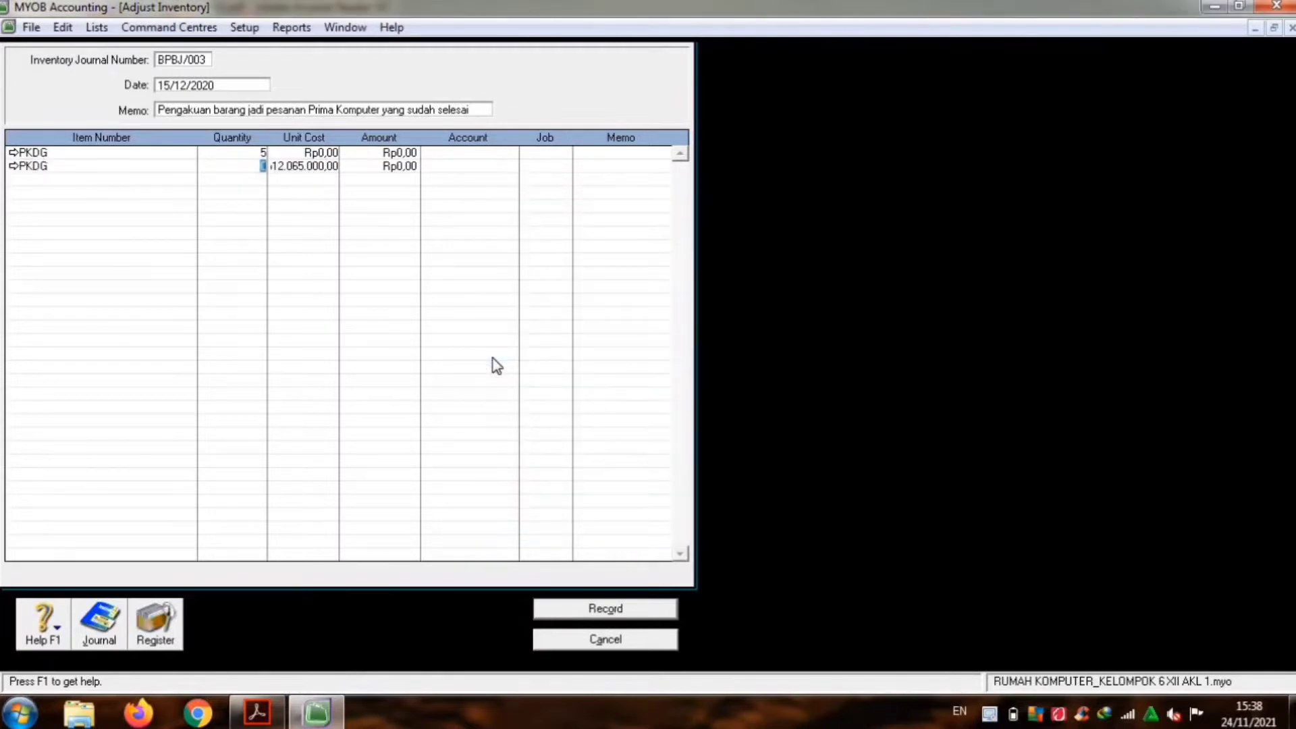
text(0)
key(Tab)
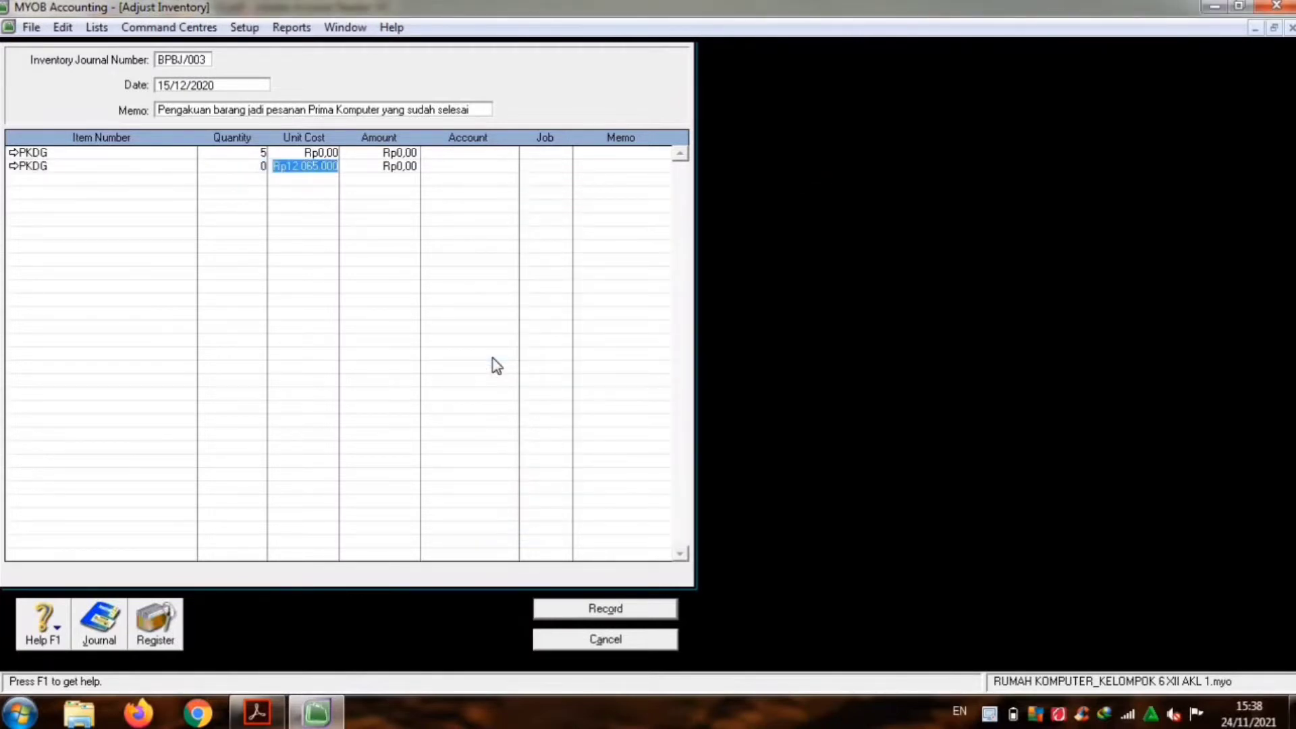
text(0)
key(Tab)
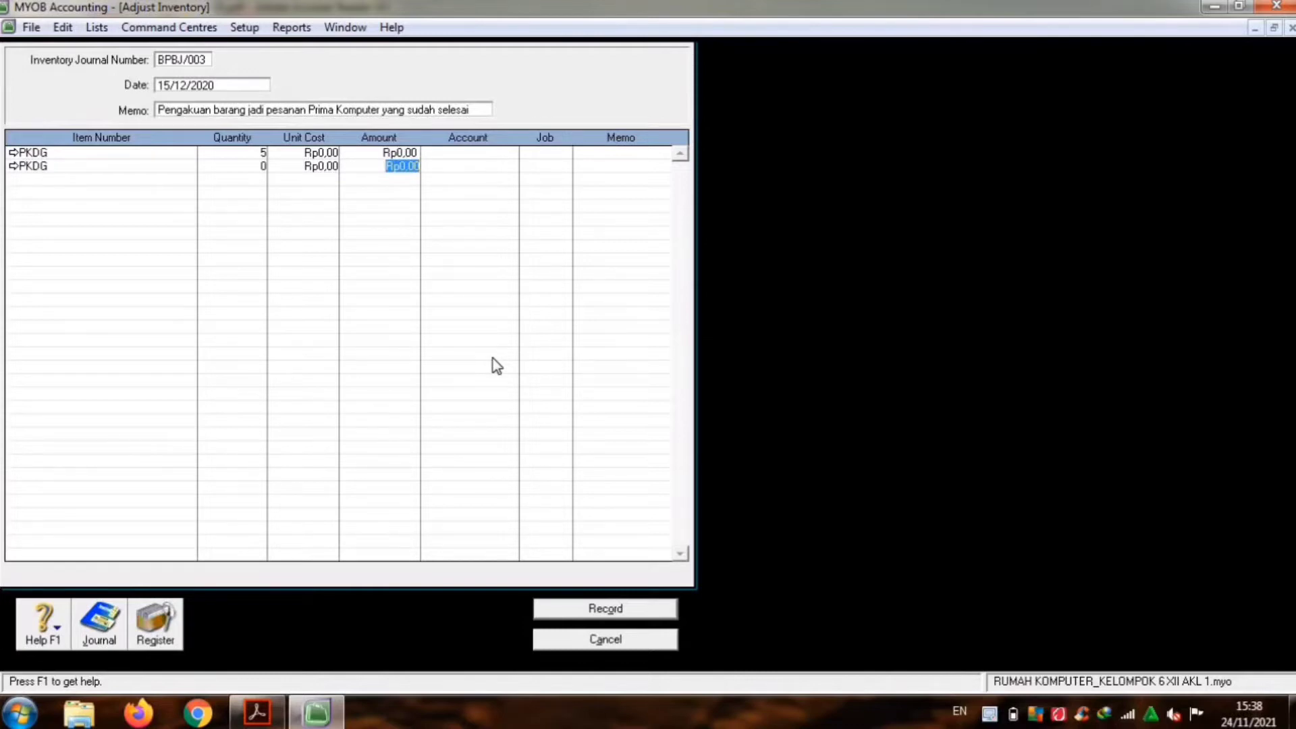
Step: Set the second PKDG line's amount to Rp53.060.000 and assign it to account 5-1100 Raw Material Cost - Process
text(53.060.000)
key(Tab)
text(6)
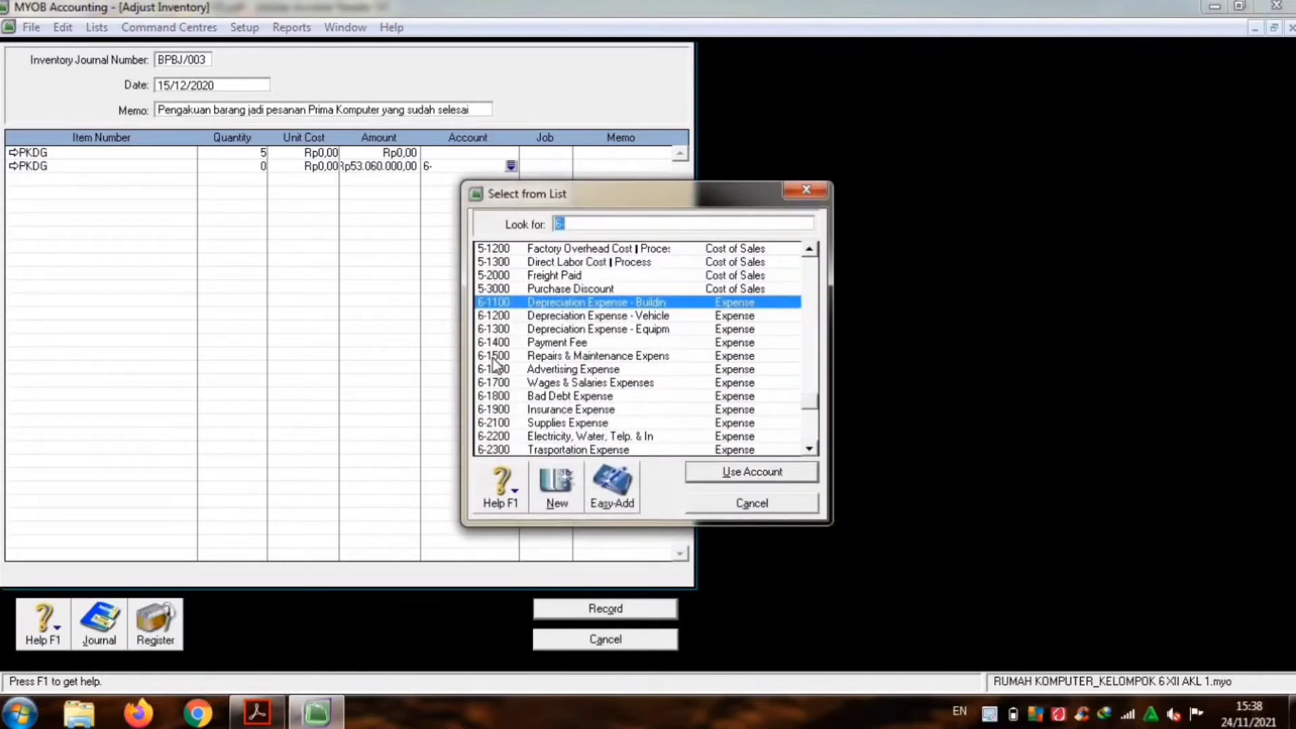
text(5-11)
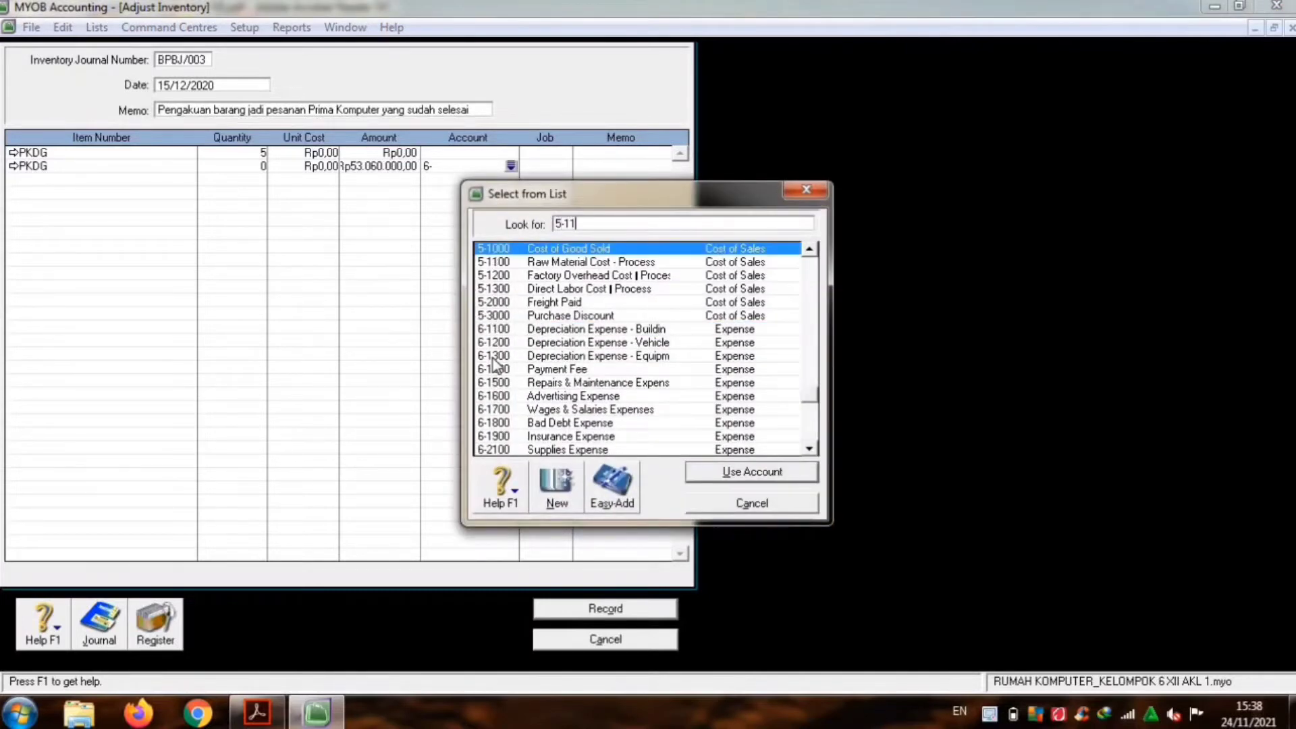
text(00)
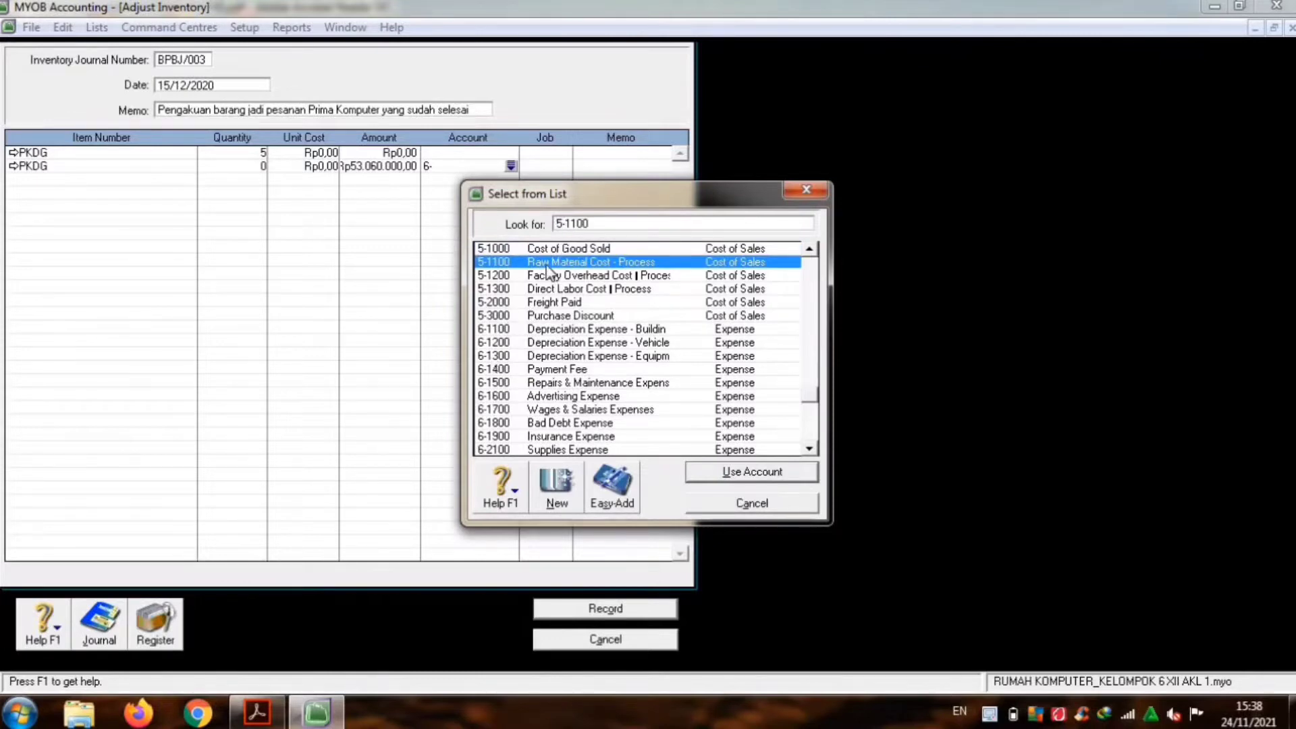
key(Return)
Step: Add a third line for item PKDG with quantity 0 and unit cost Rp0
key(Tab)
key(Tab)
key(Tab)
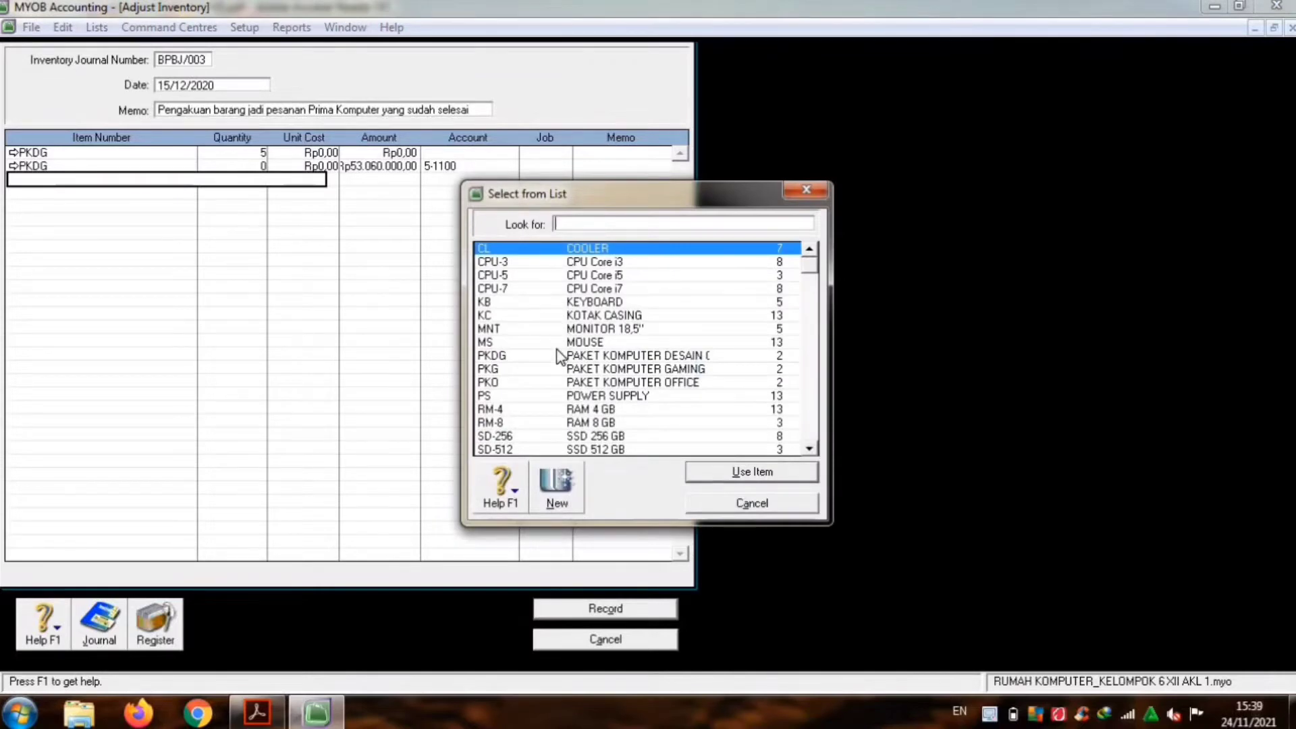
double_click(559, 357)
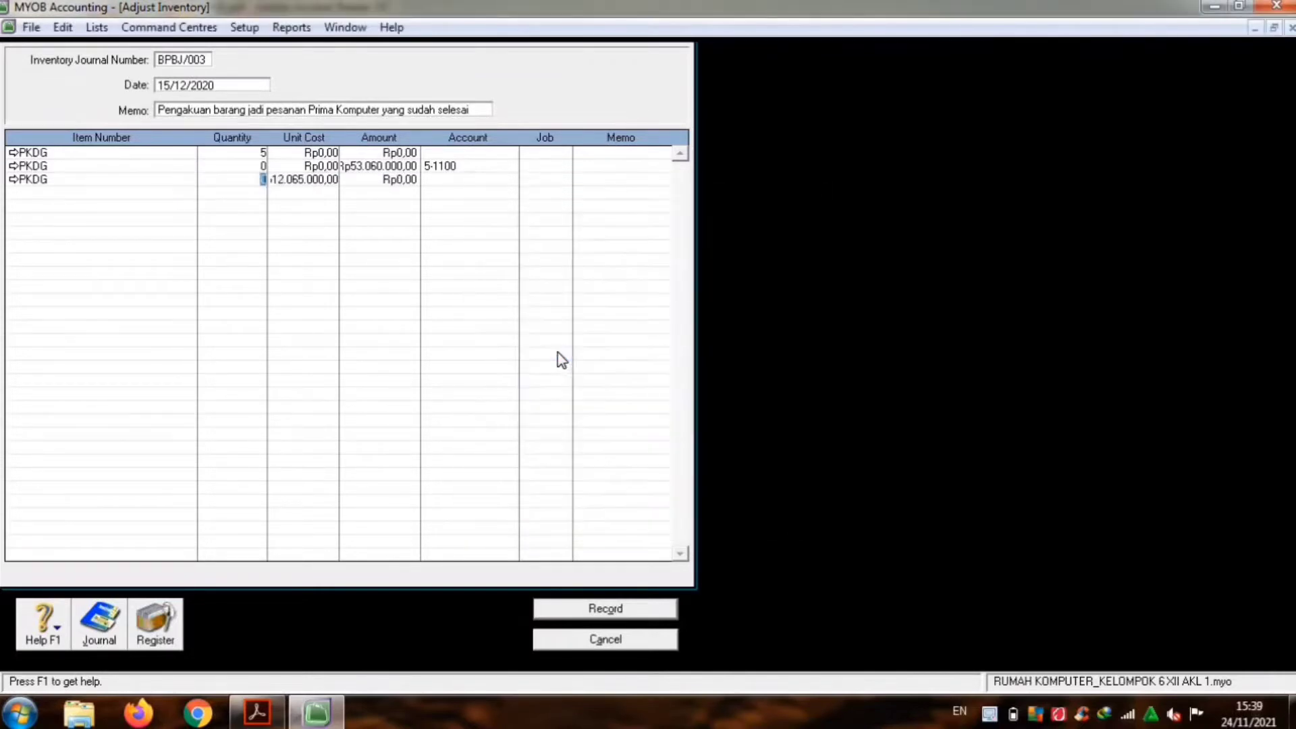
key(Tab)
text(0)
key(Tab)
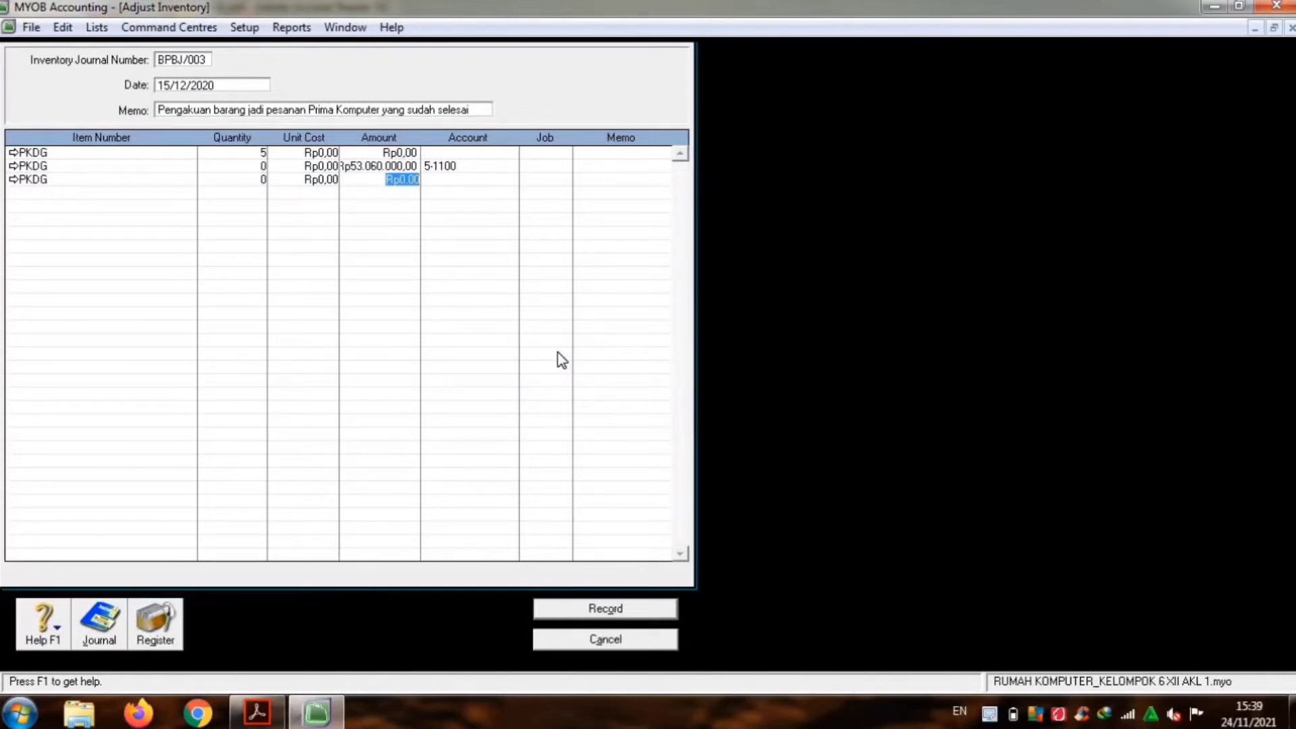
Step: Set the third PKDG line's amount to Rp7.100.000 and assign it to account 5-1200 Factory Overhead Cost - Process
text(7.100.0)
text(00000)
key(Tab)
text(6)
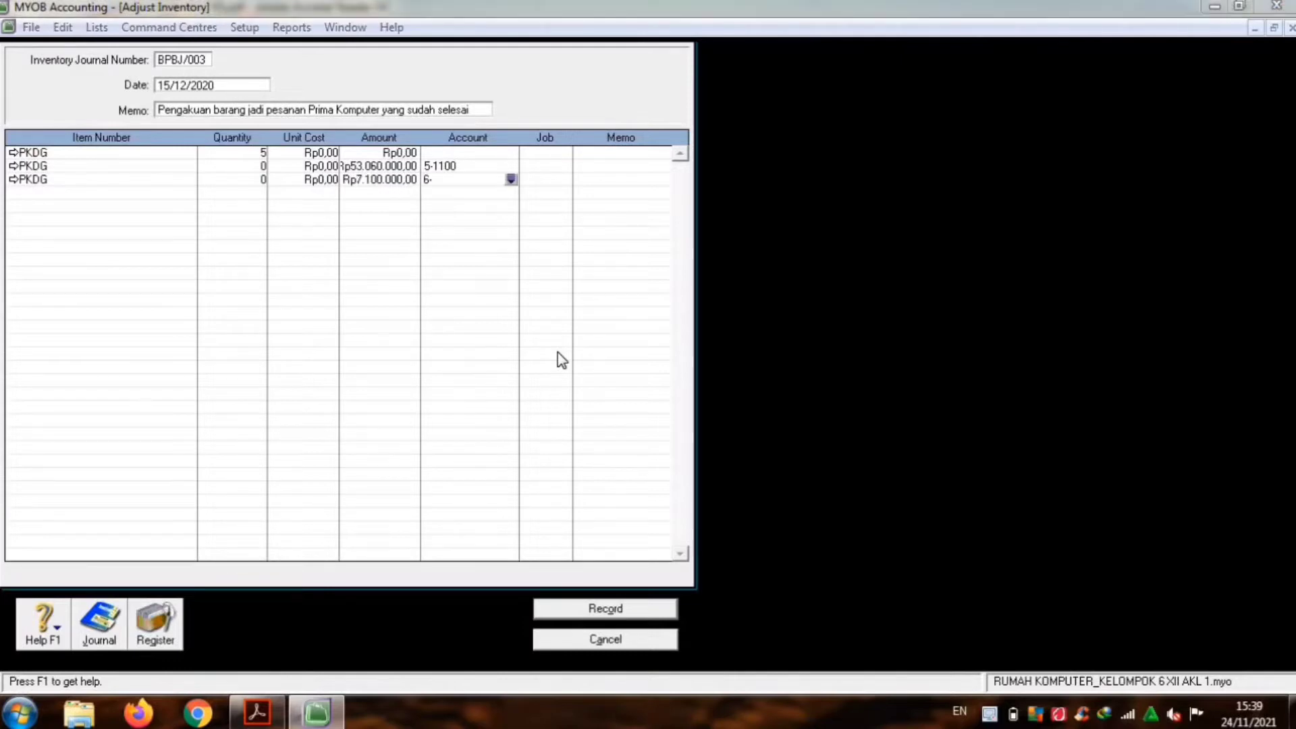
key(Tab)
text(5-12)
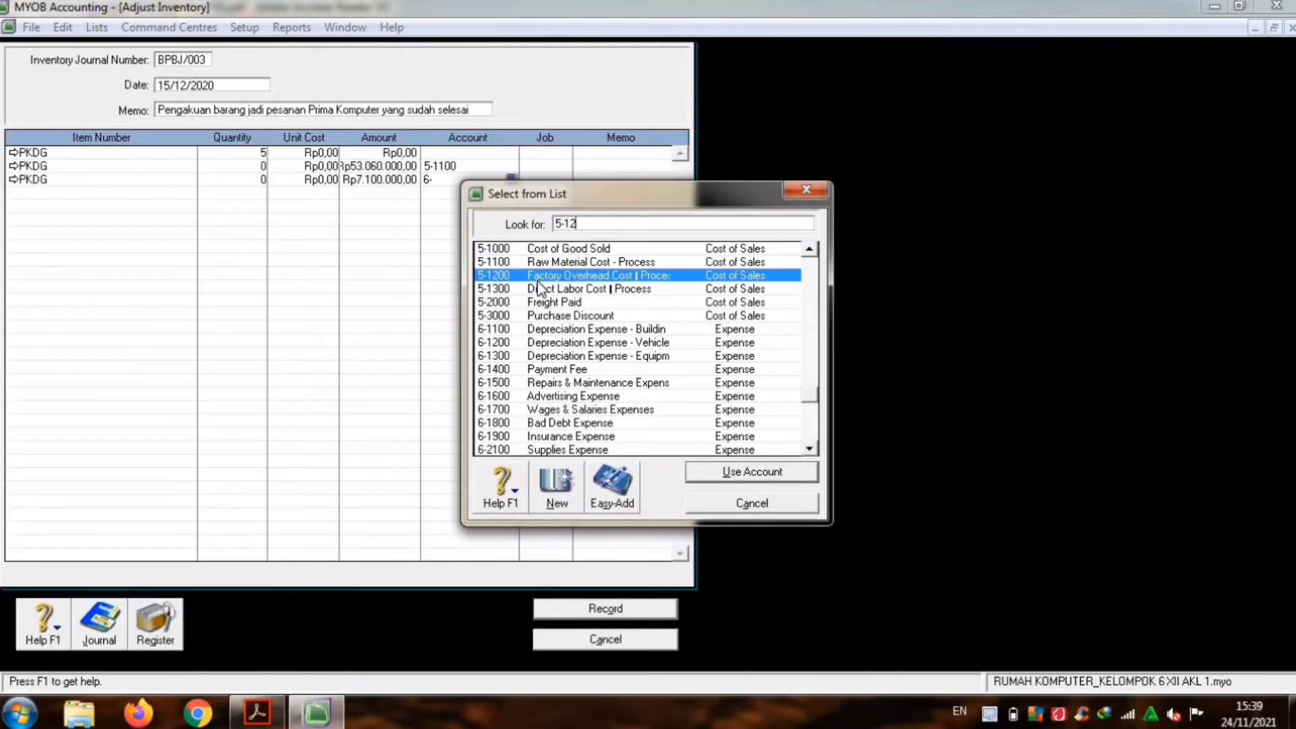
key(Return)
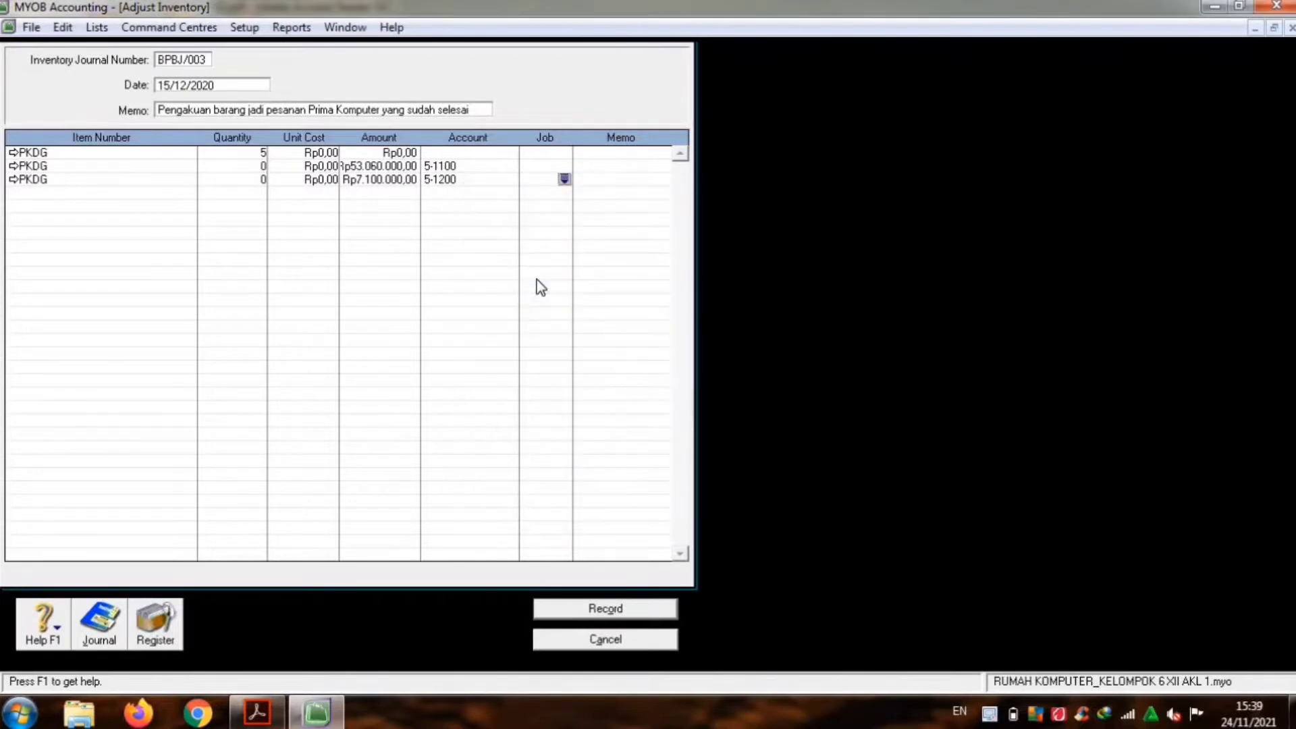
Step: Add a fourth line for item PKDG with quantity 0 and unit cost Rp0
key(Tab)
key(Tab)
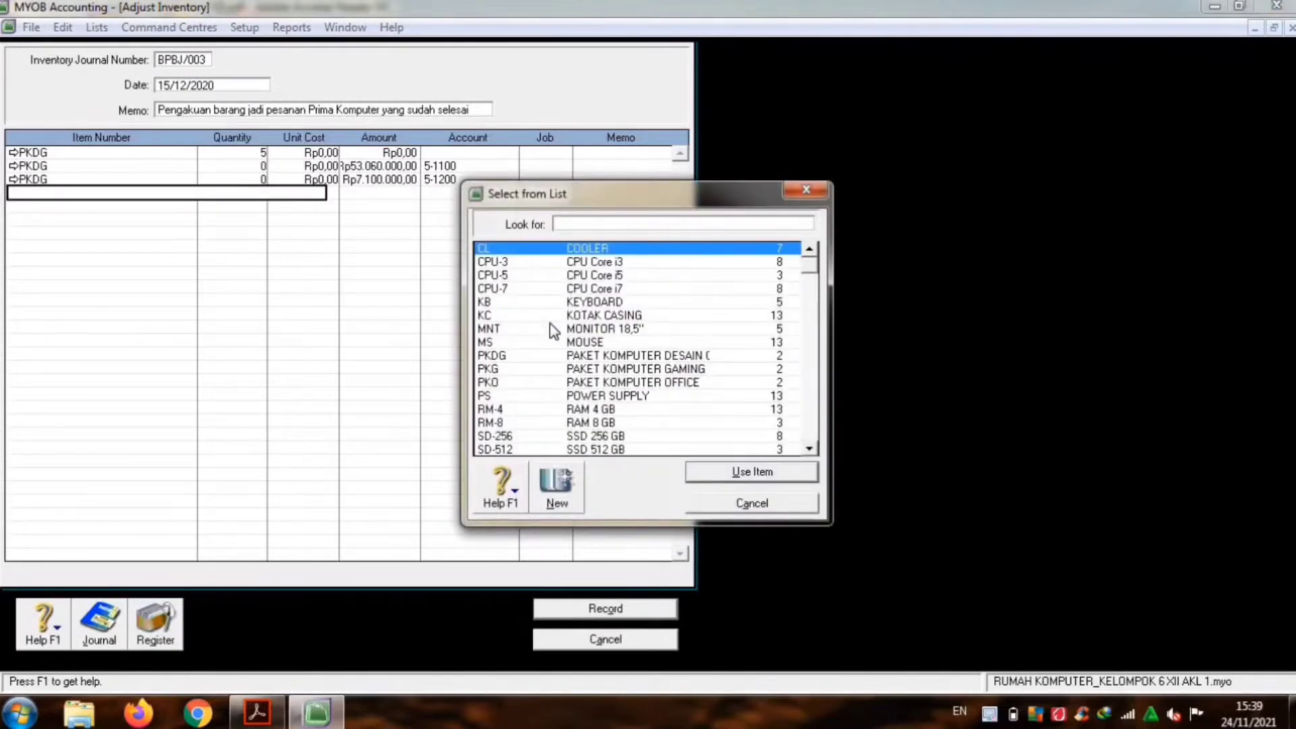
text(PKDG)
key(Return)
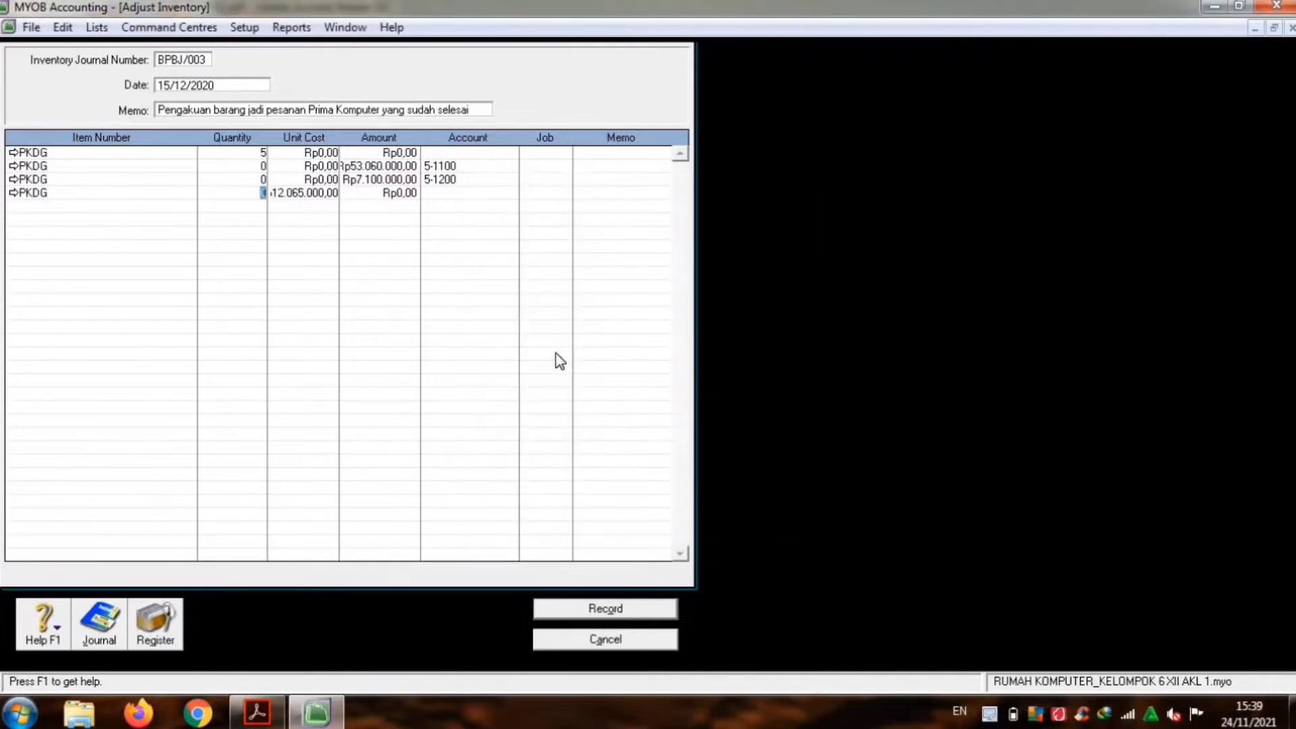
key(Tab)
text(0)
key(Tab)
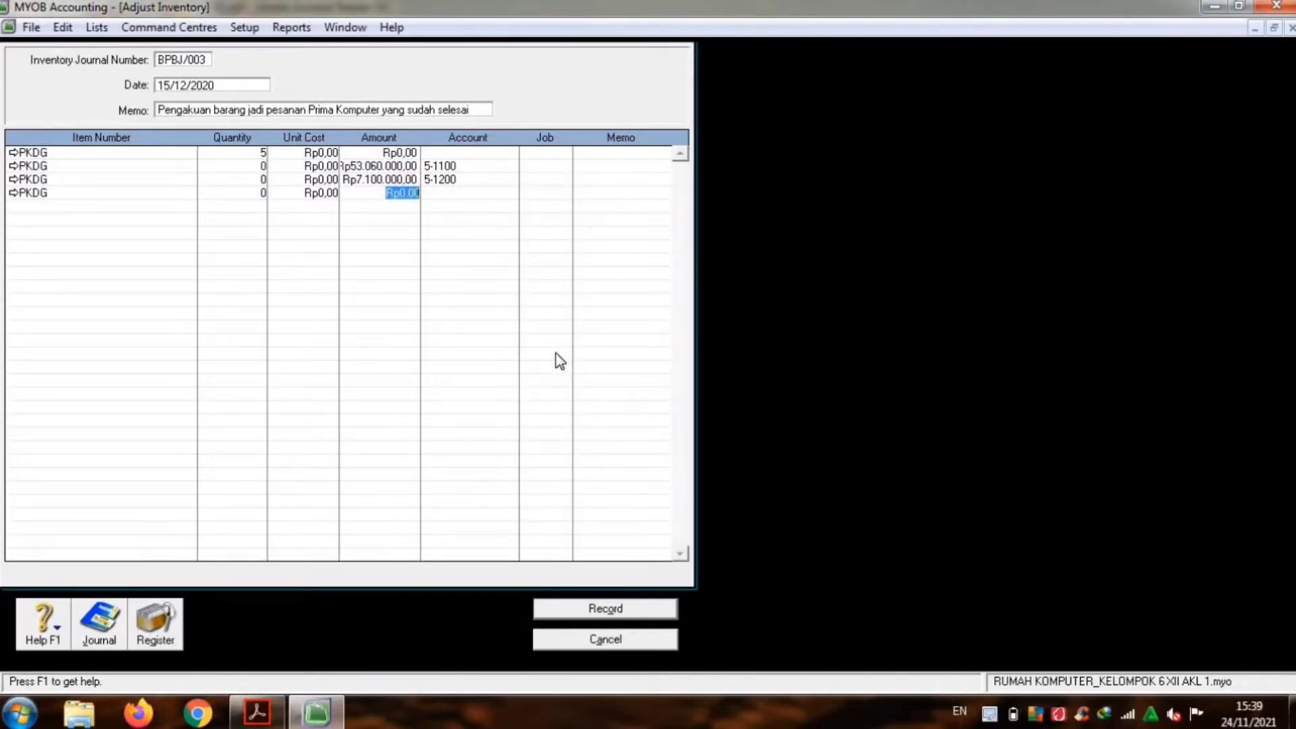
Step: Set the fourth PKDG line's amount to Rp270.000 and assign it to account 5-1300 Direct Labor Cost - Process
text(270000)
key(Tab)
text(6)
key(Tab)
text(5)
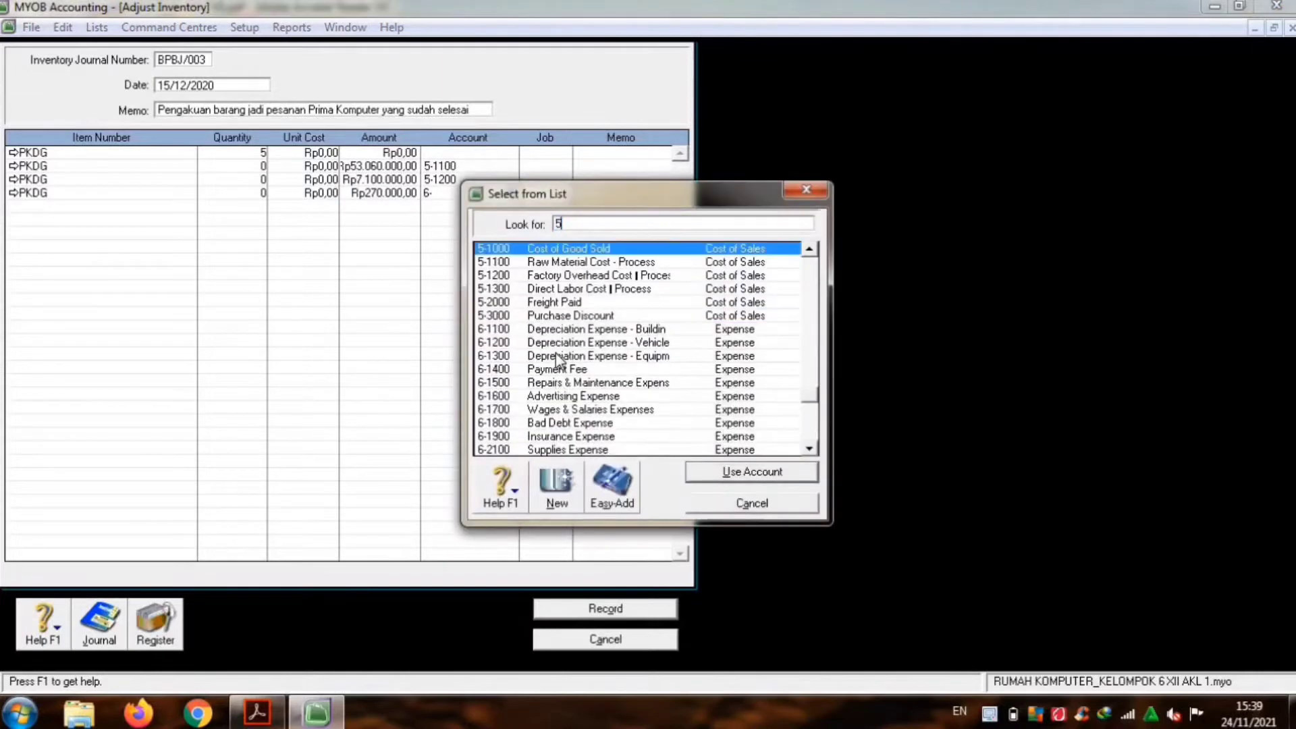
text(-13)
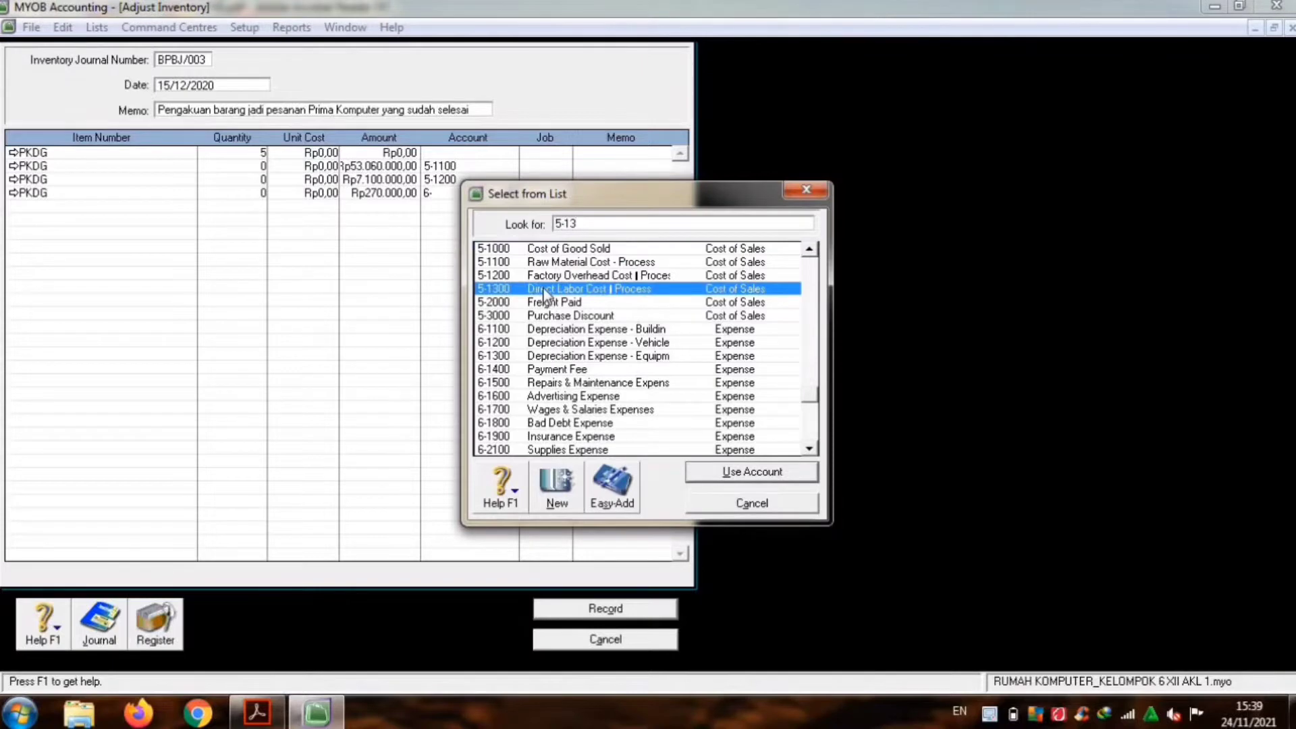
text(00)
key(Return)
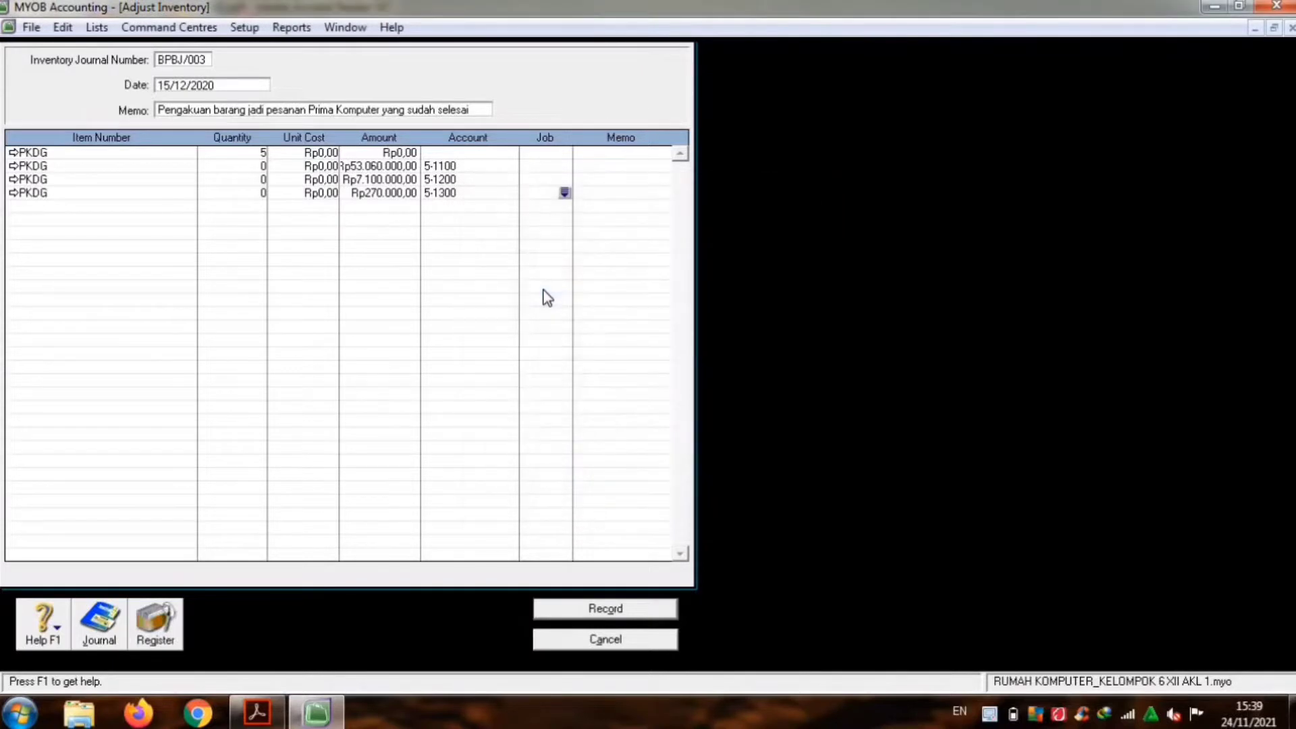
key(Tab)
key(Tab)
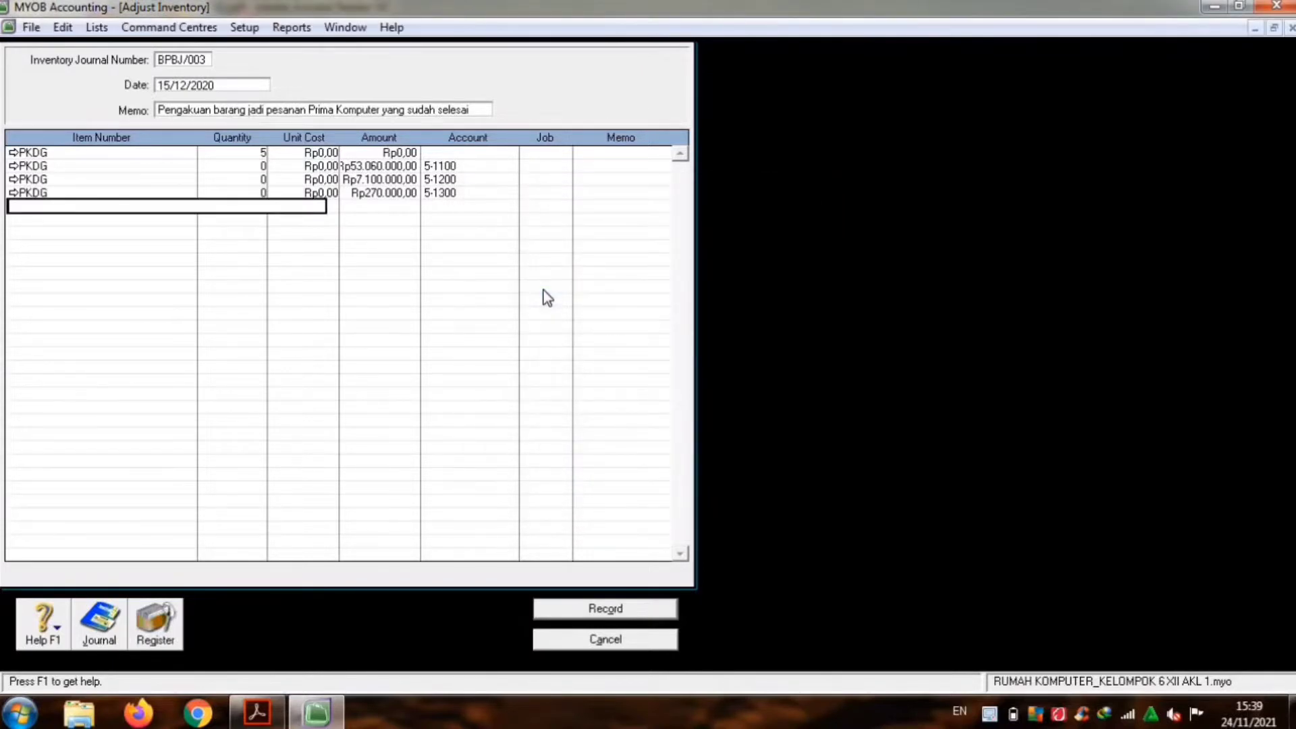
Step: Review the journal recap of inventory adjustment BPBJ/003, record the adjustment and close the entry form
key(ctrl+r)
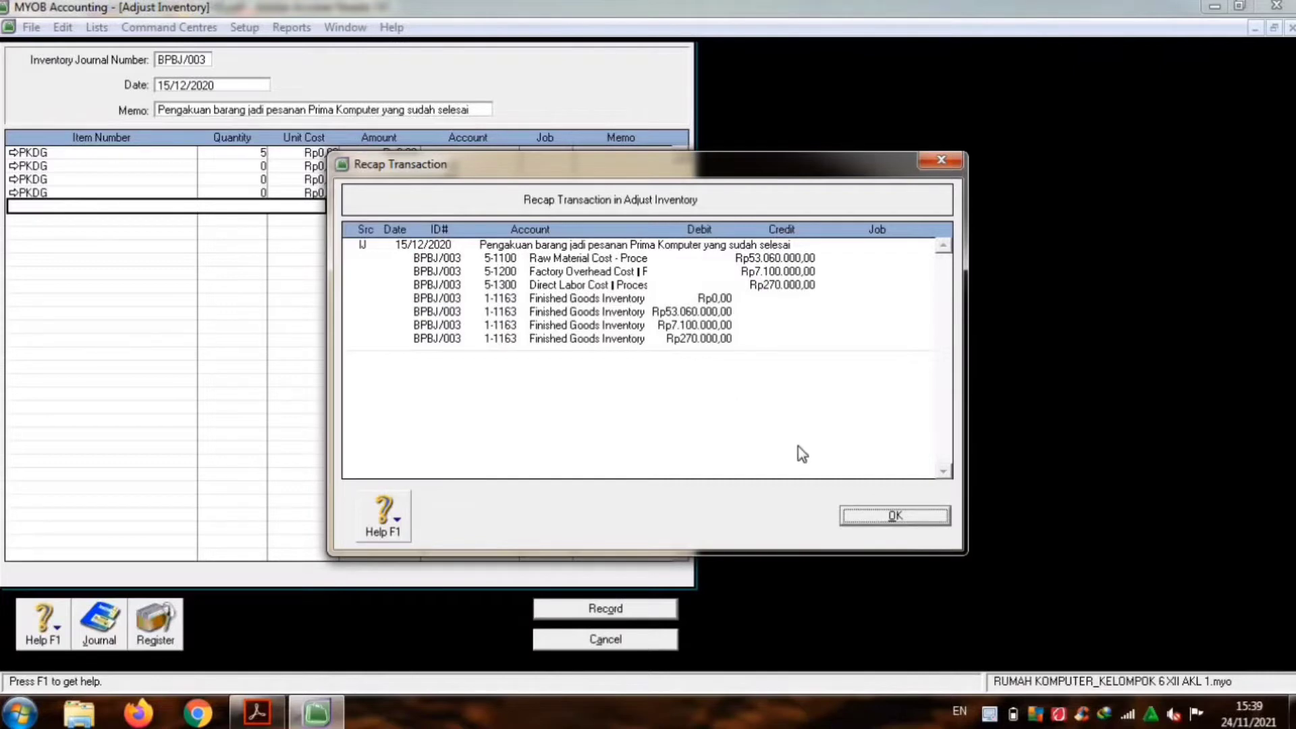
click(870, 518)
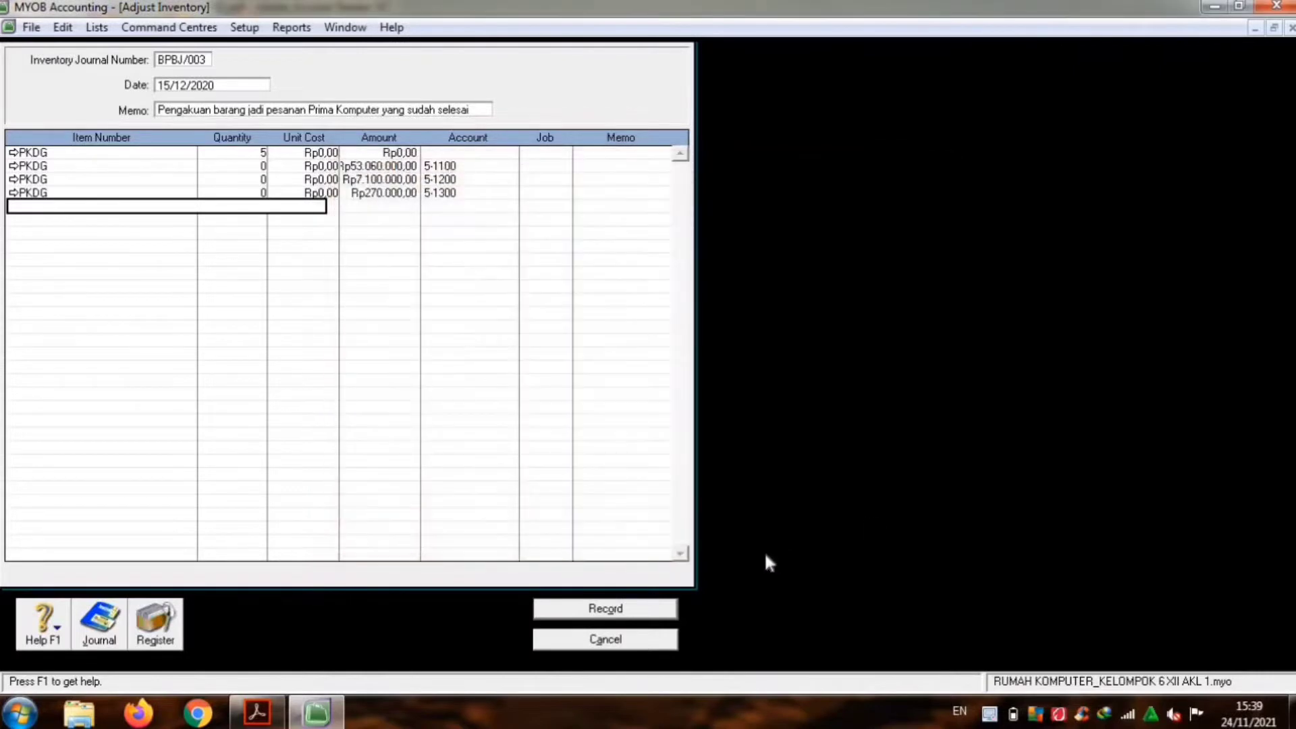
click(675, 609)
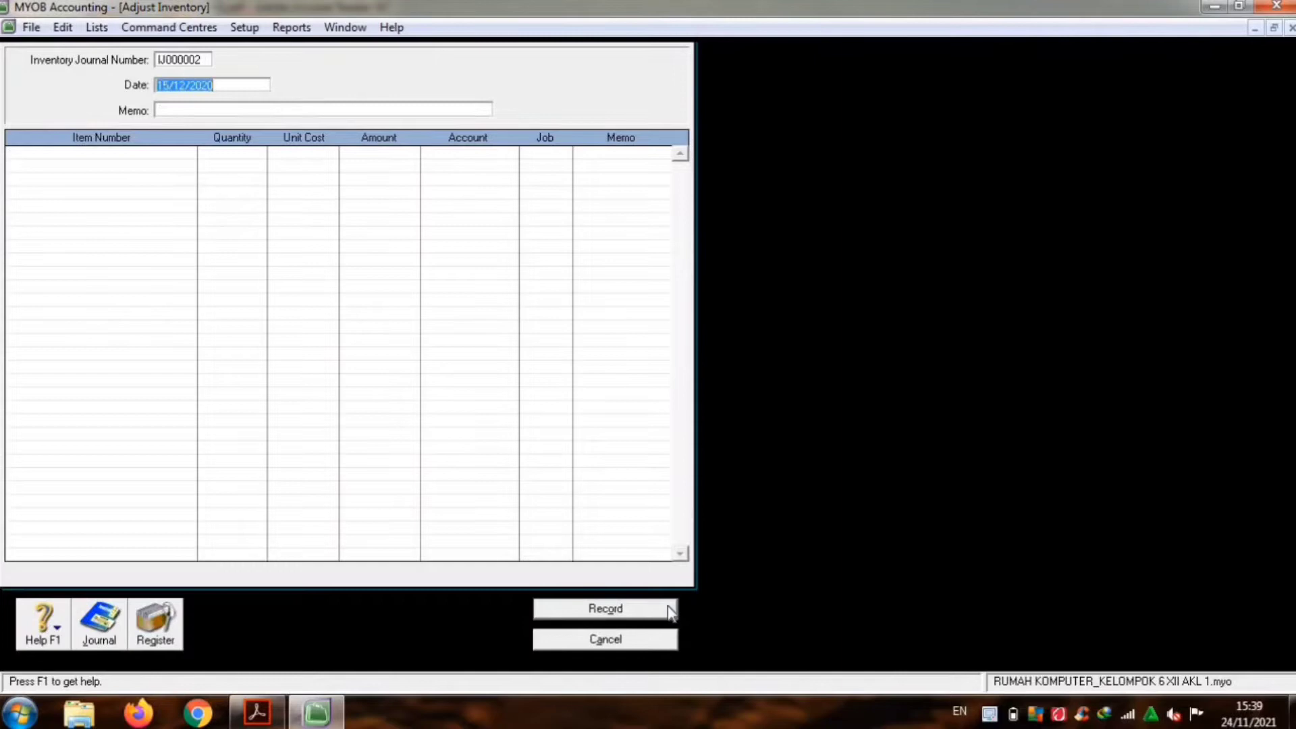
click(654, 646)
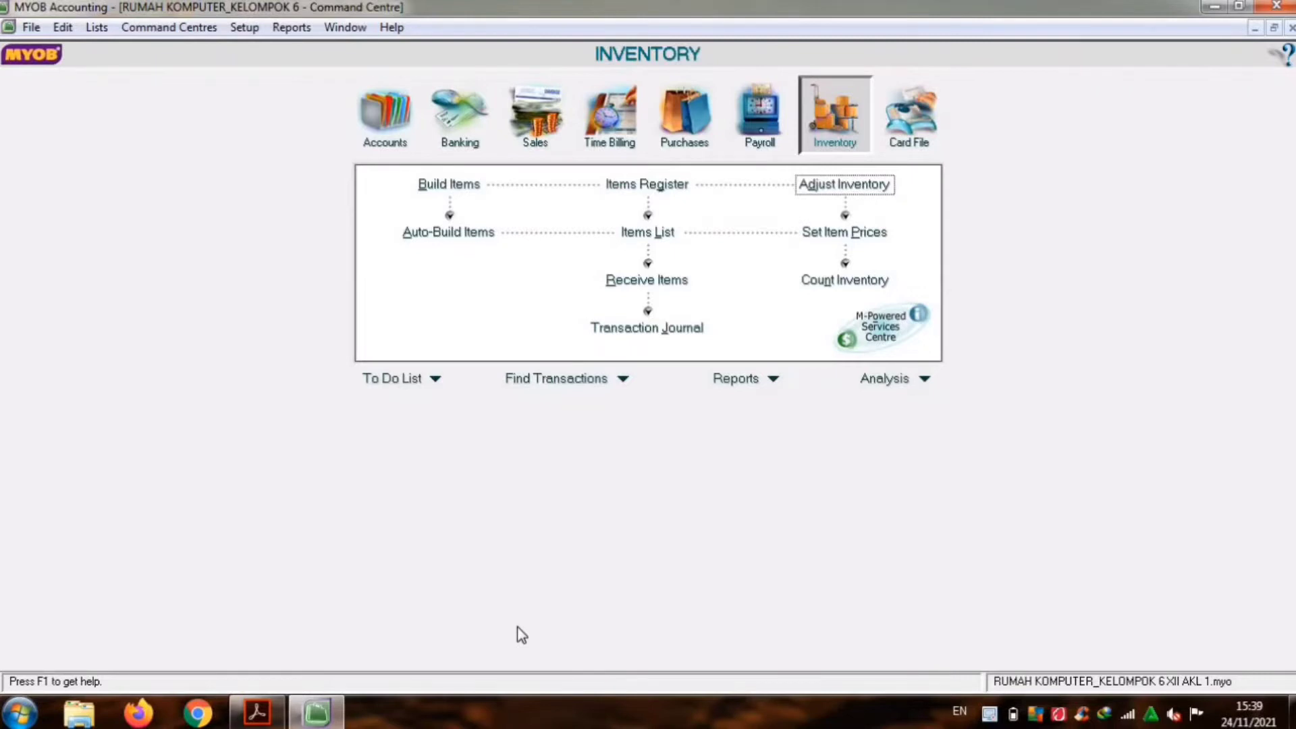
Step: List the sales orders in the Sales Register dated from 01/12/2020
click(537, 124)
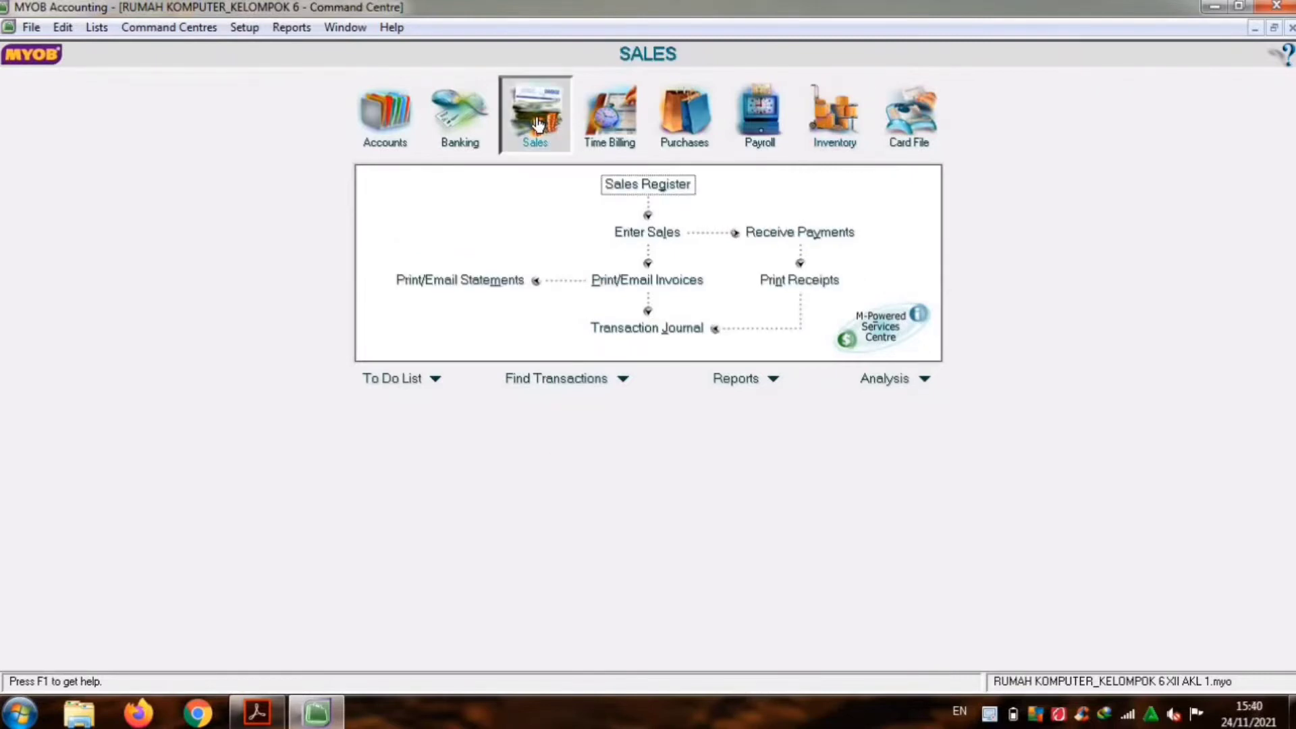
click(622, 190)
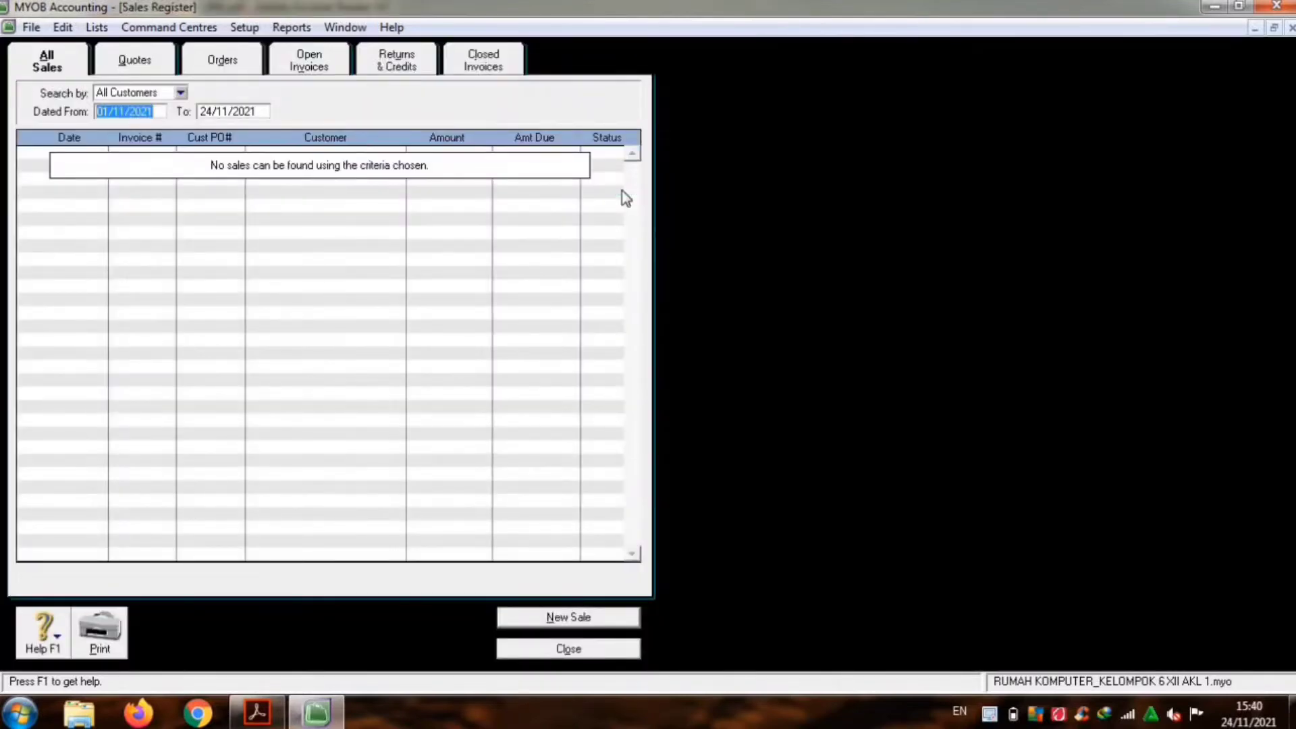
click(252, 62)
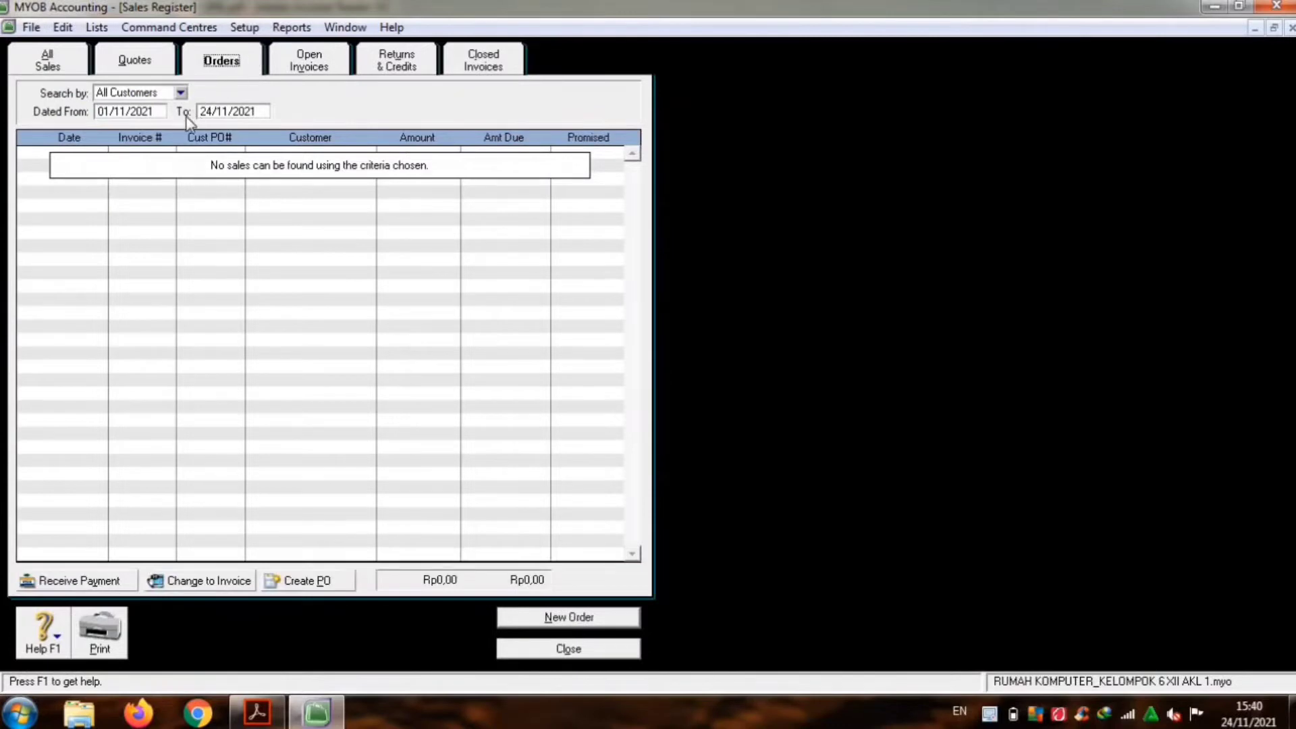
click(159, 113)
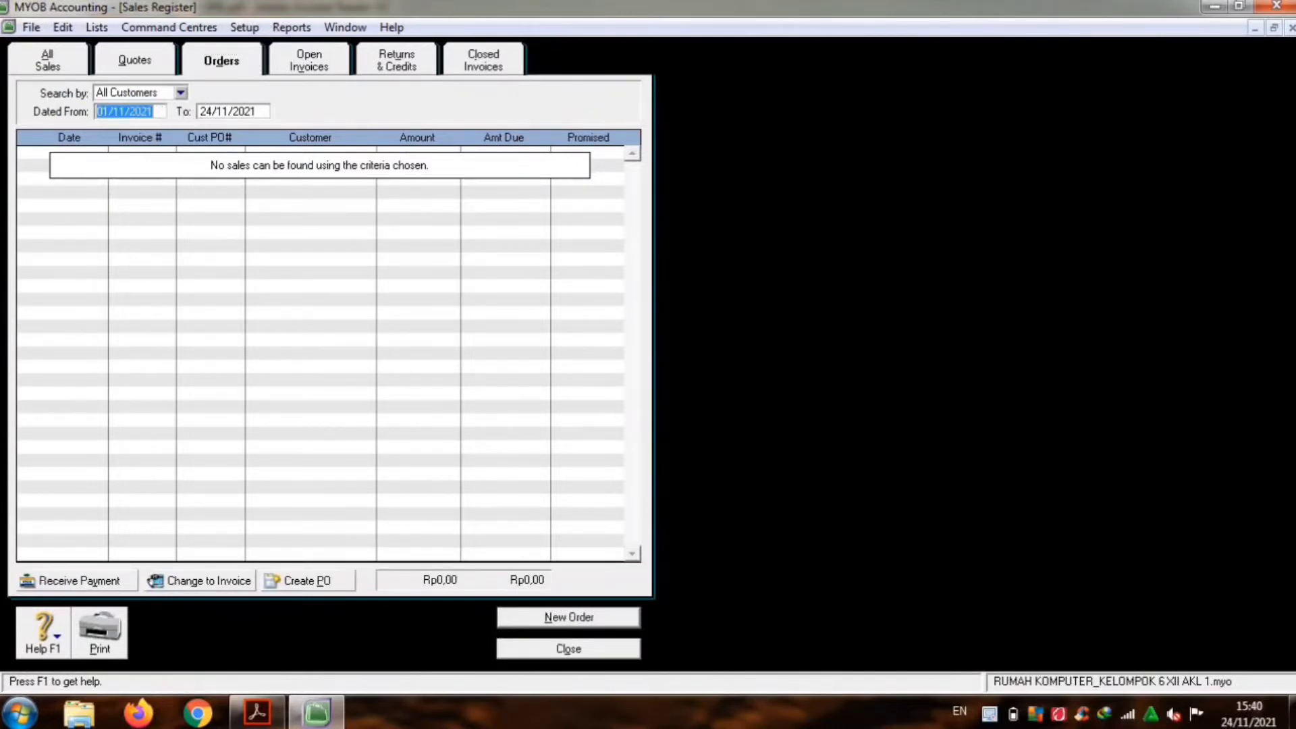
text(01/12/2020)
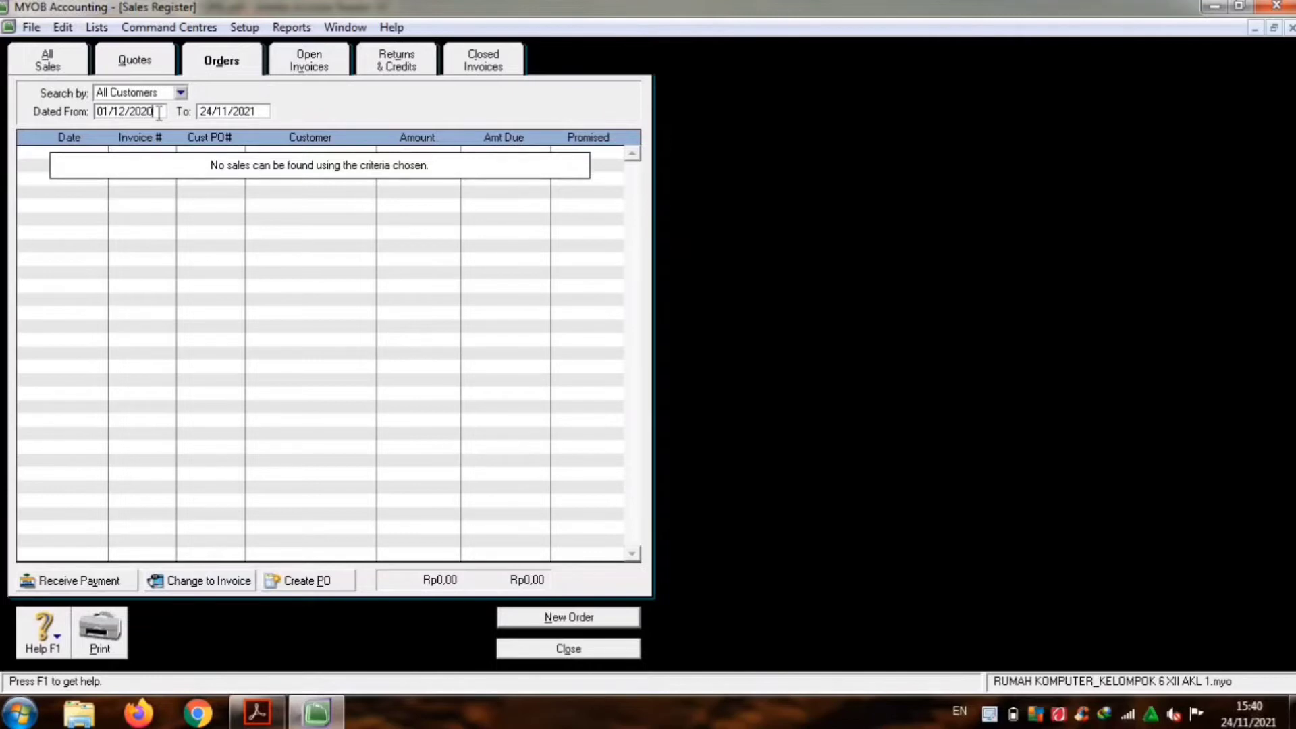
key(Tab)
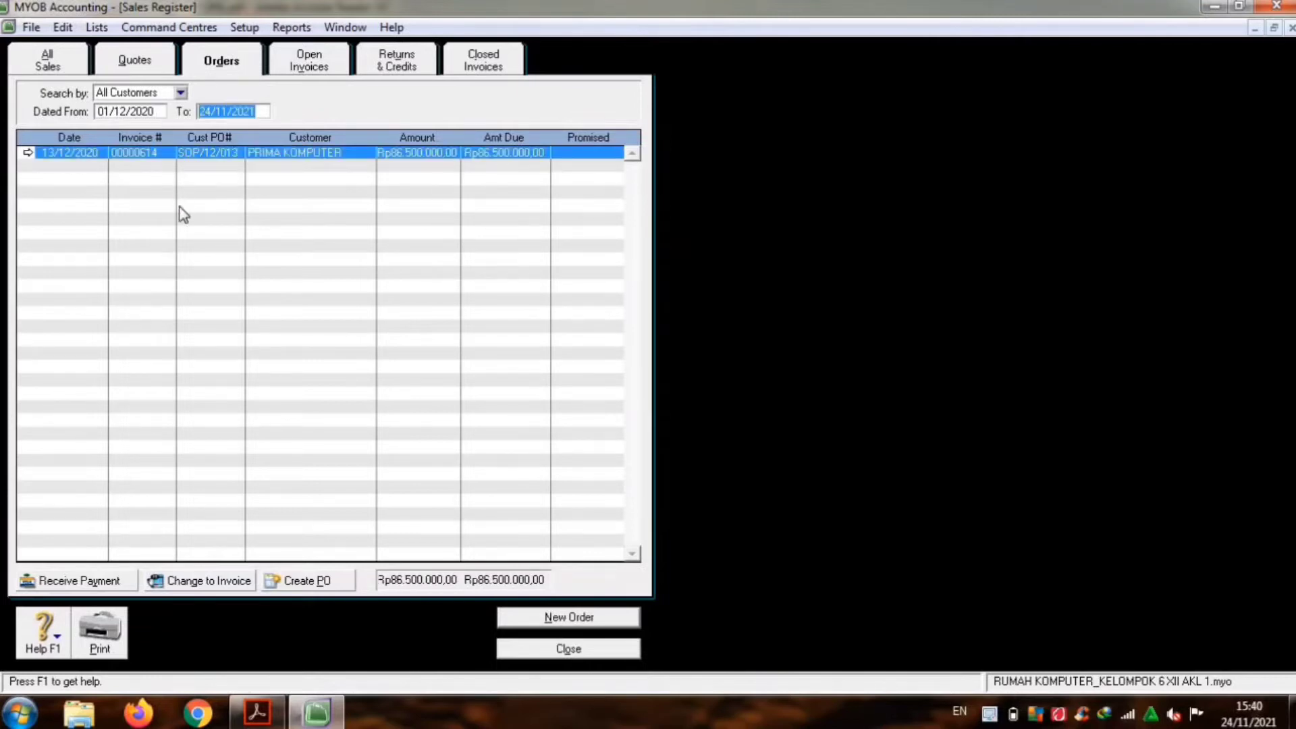
Step: Change the Prima Komputer order to an invoice and date it 15/12/2020
click(192, 579)
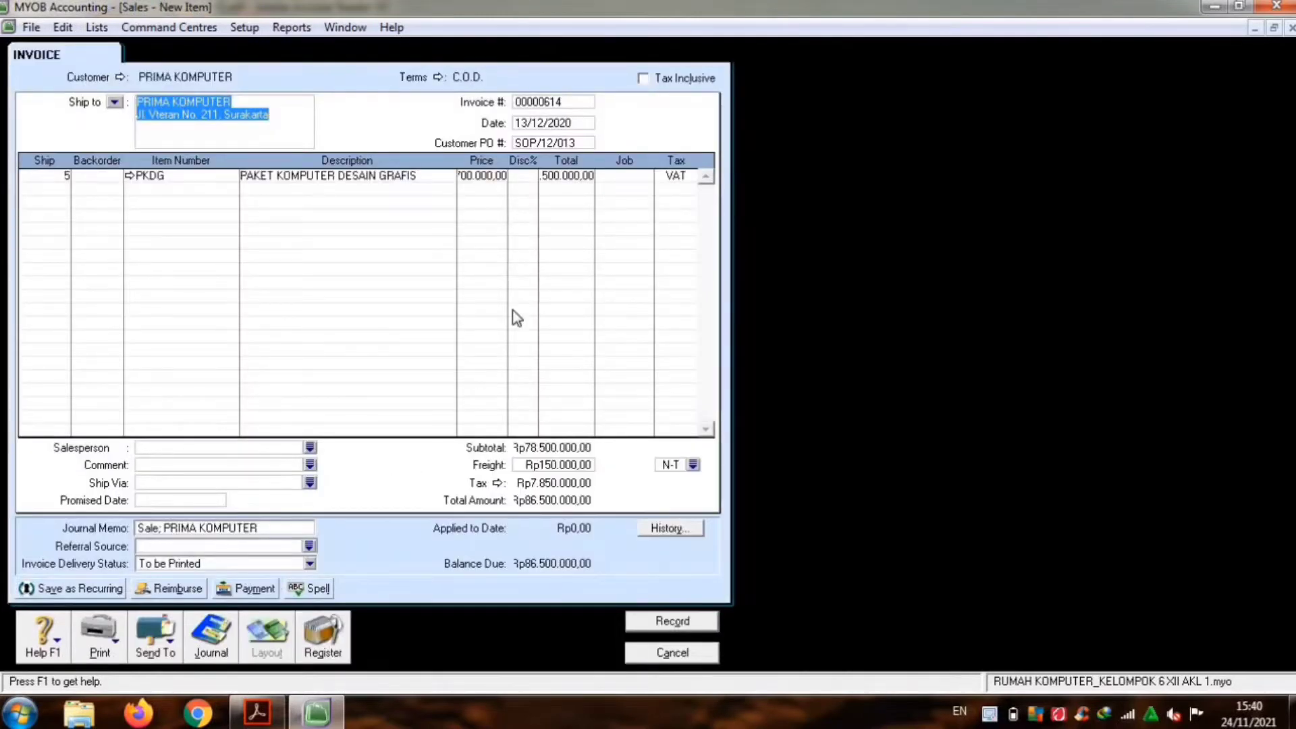
click(572, 124)
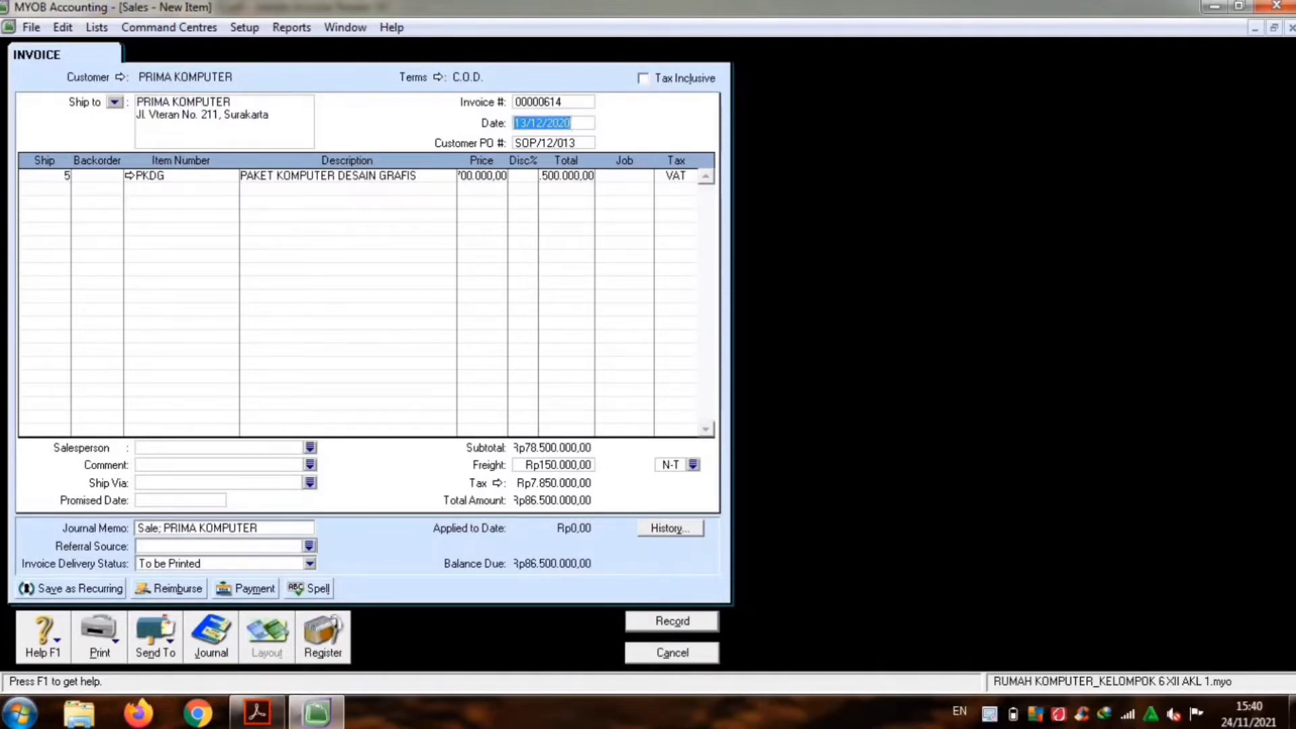
text(15/)
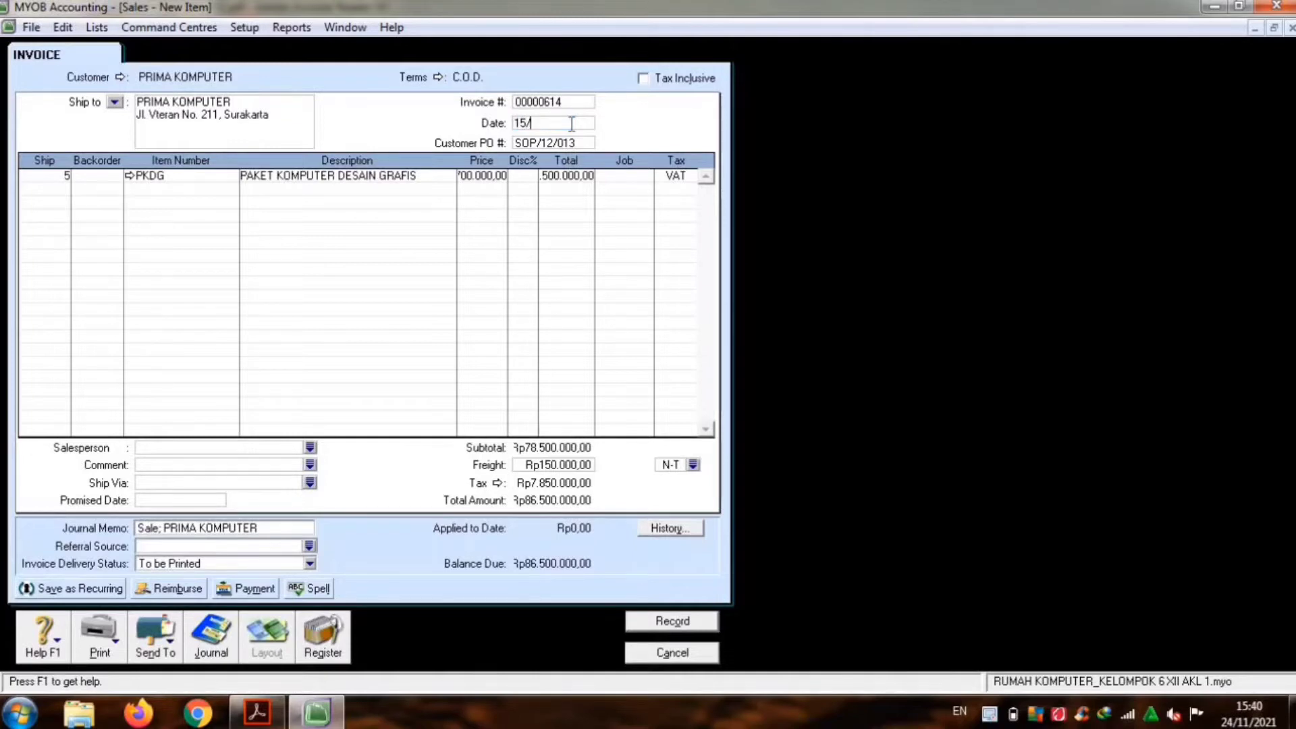
text(12/2020)
Step: Look up the Nota Tunai number in the PDF and set the invoice number to NT12-001
double_click(565, 102)
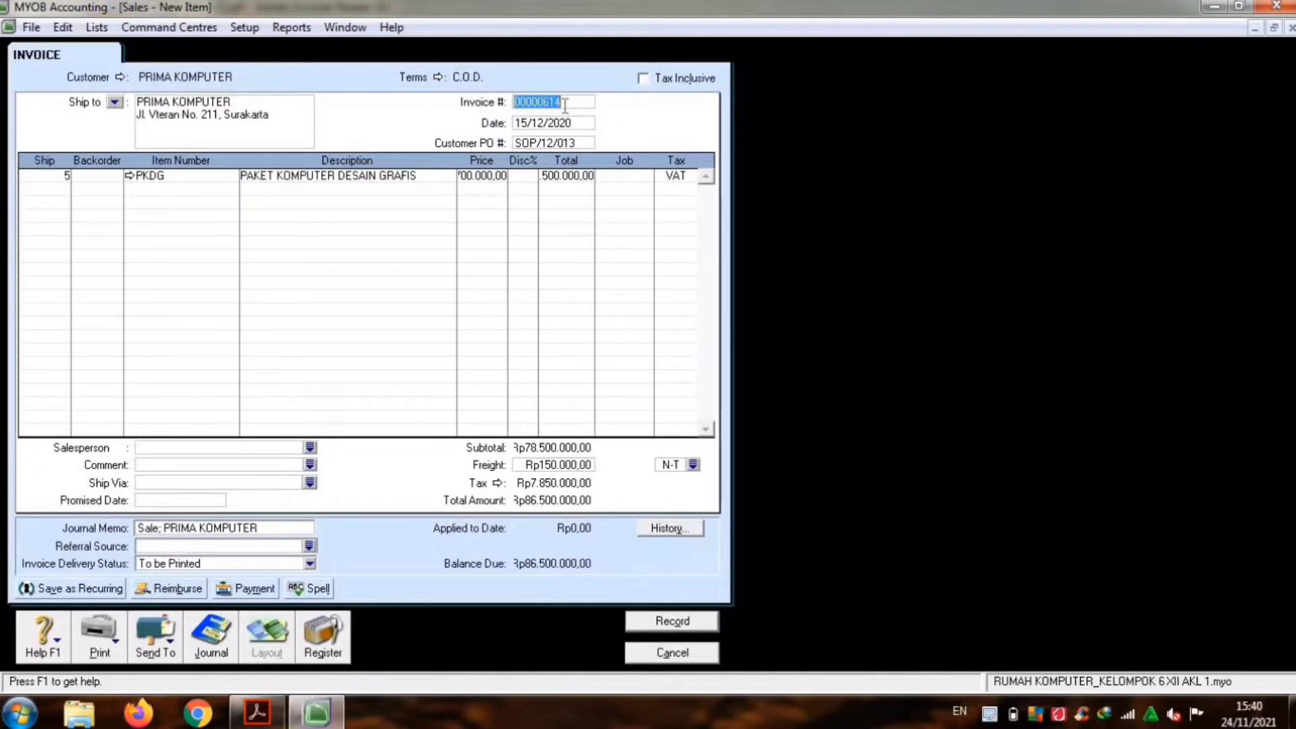
click(256, 712)
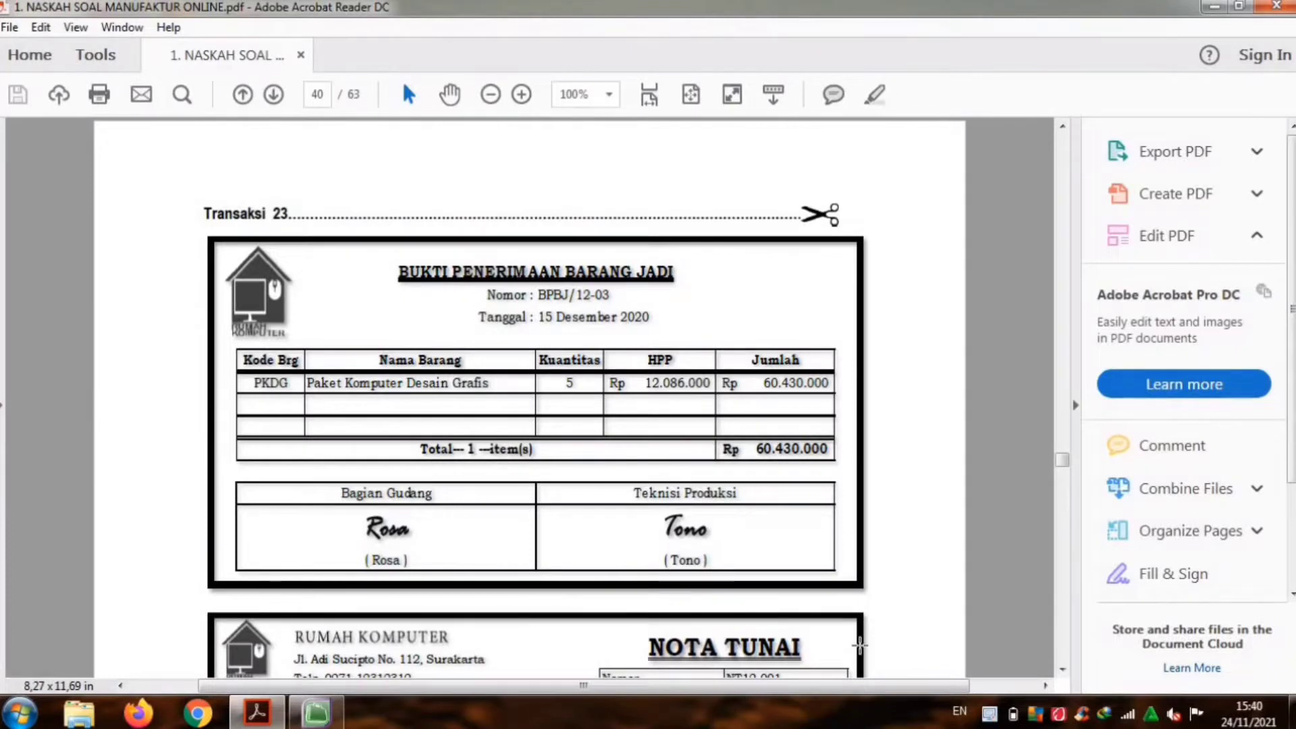
scroll(860, 644, down, 5)
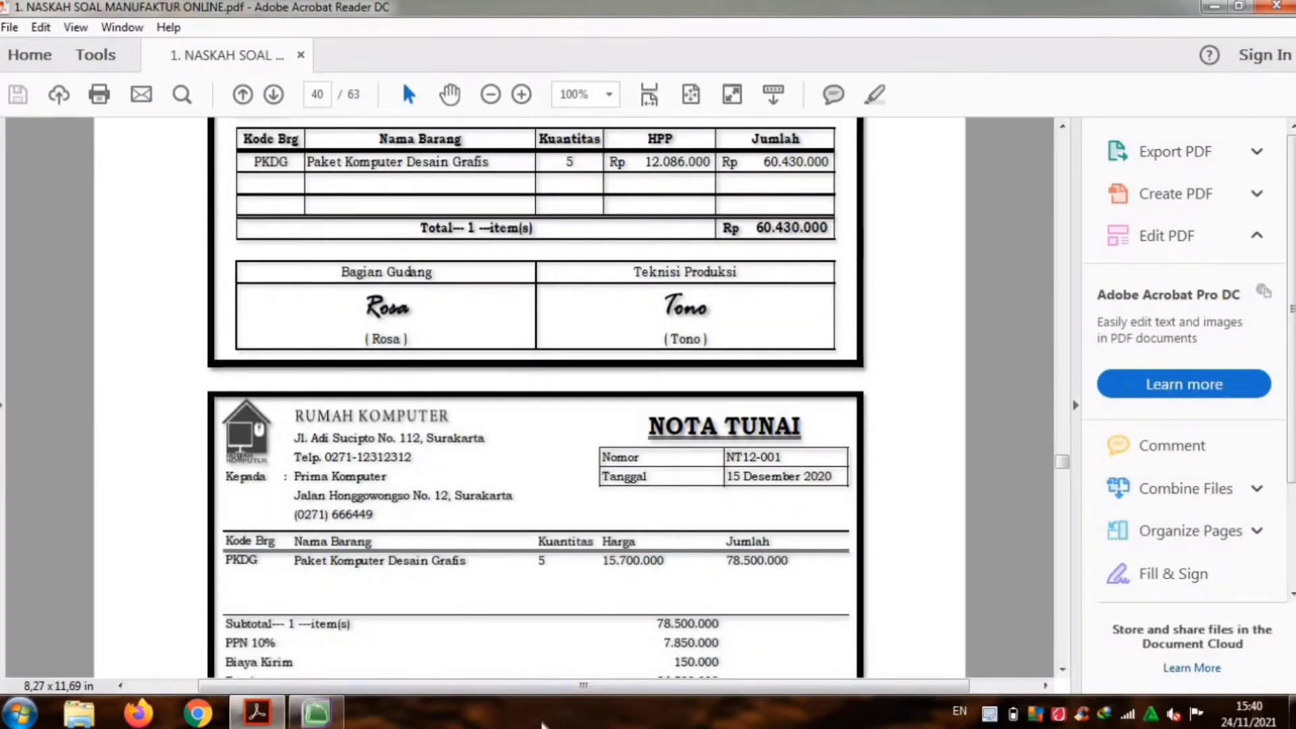
click(316, 712)
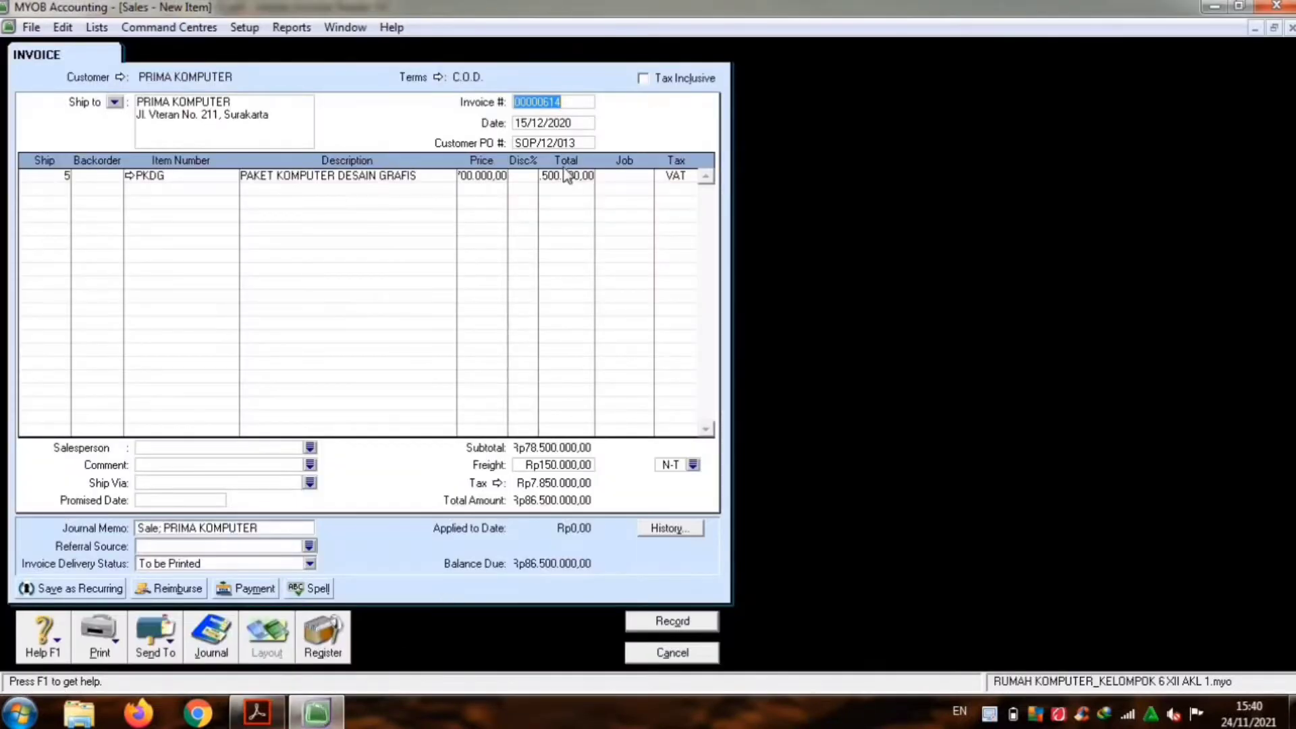
text(NT12)
text(-001)
key(Tab)
key(Tab)
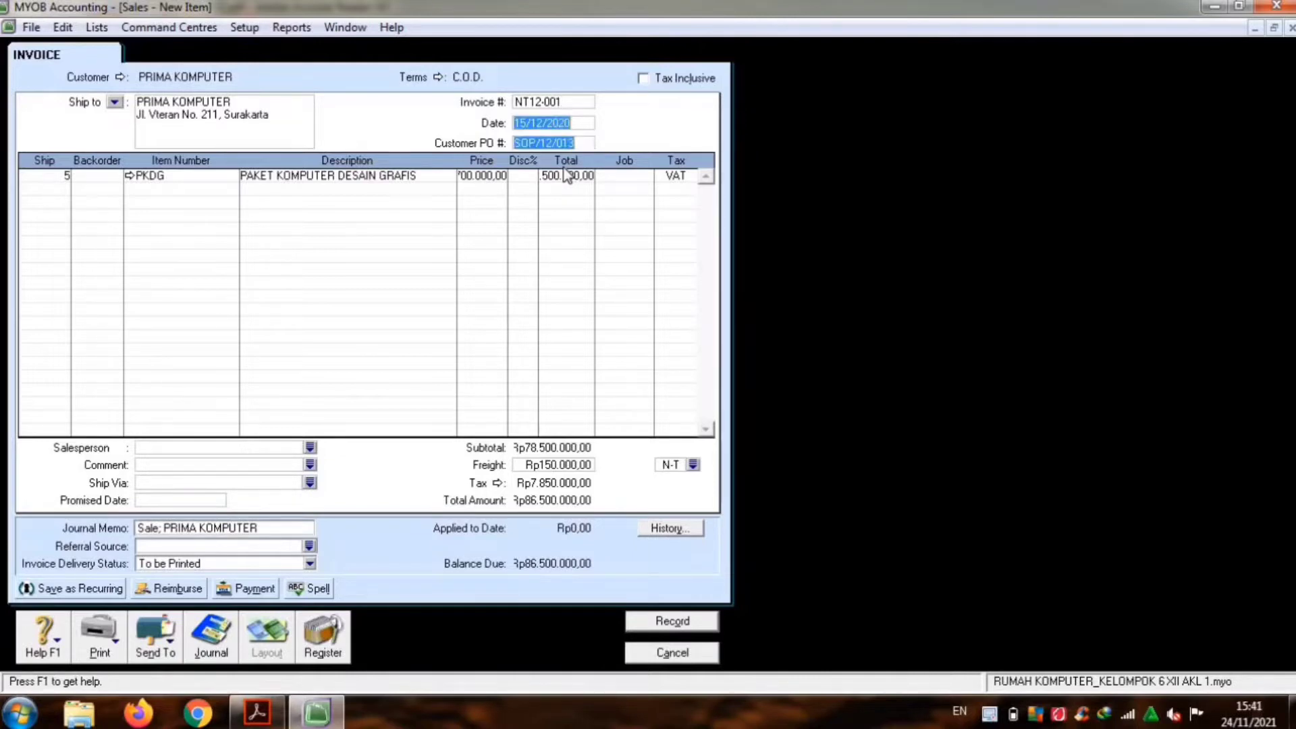
key(Tab)
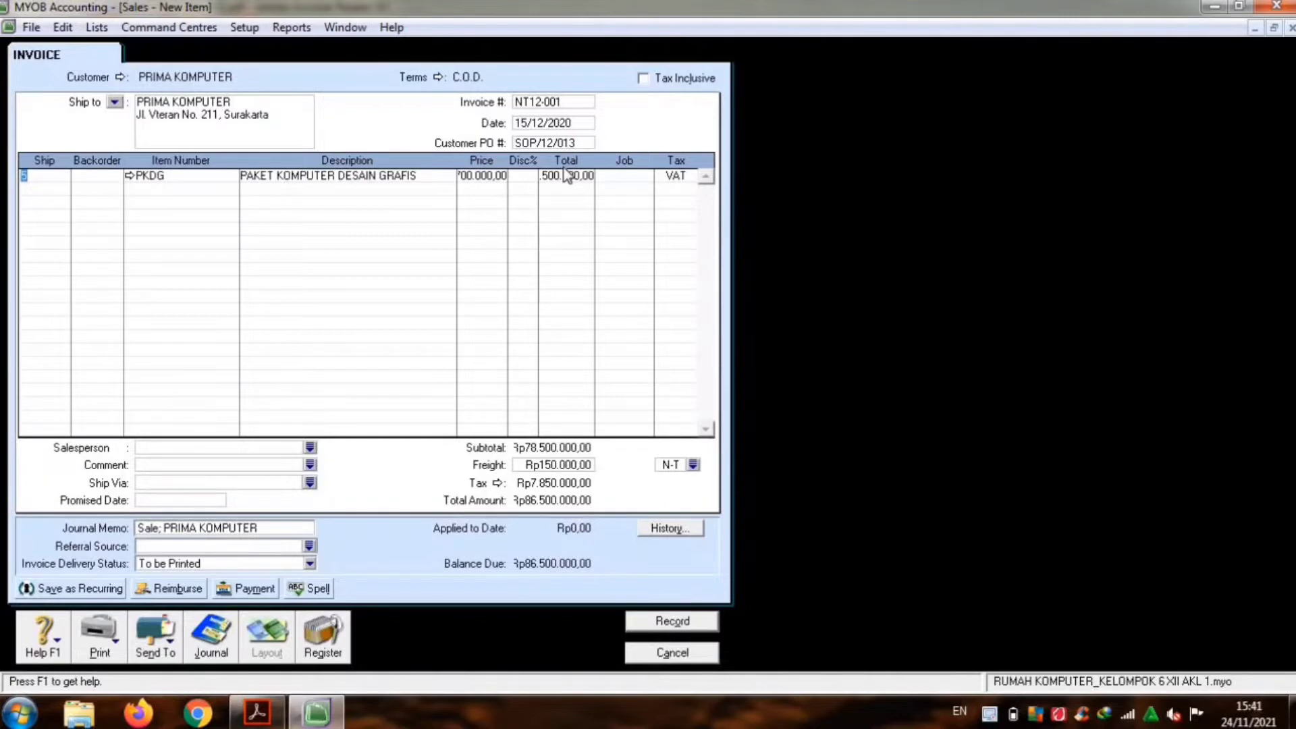
Step: Review the journal recap of invoice NT12-001, record the pre-dated sale and close the sales entry form
key(ctrl+r)
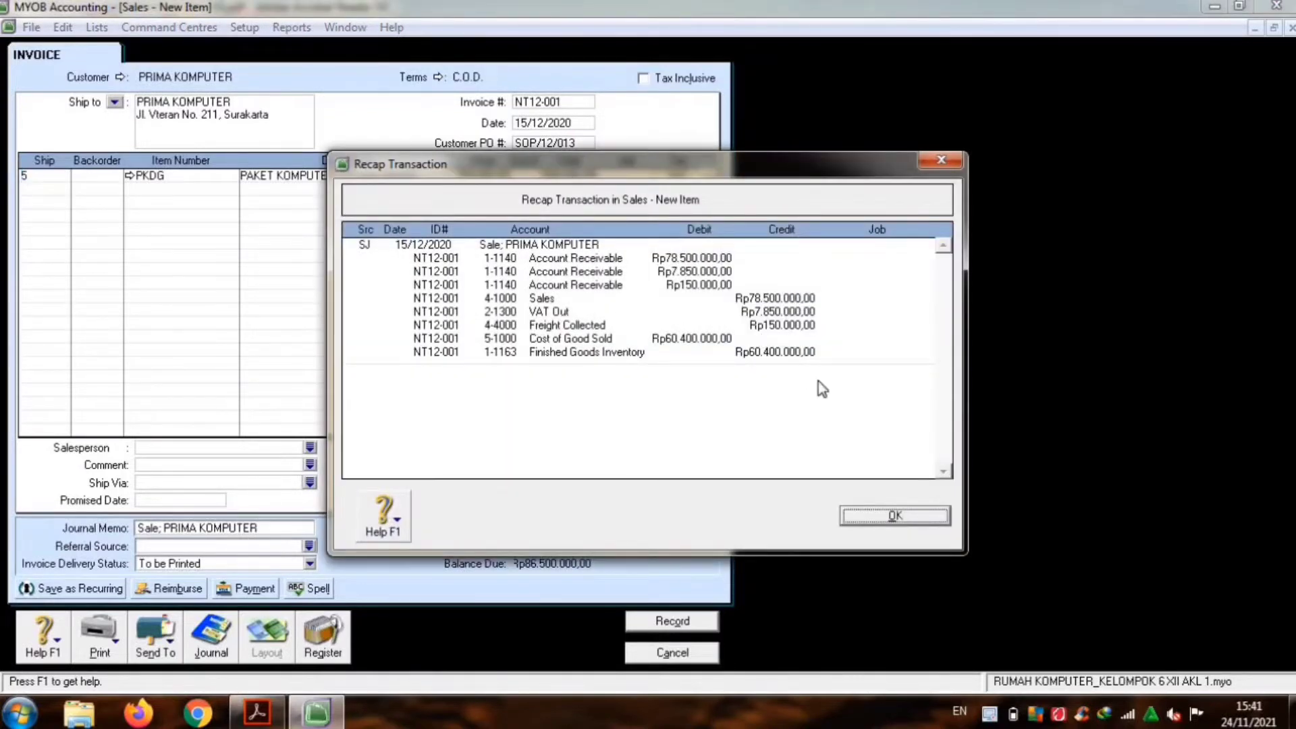
click(876, 513)
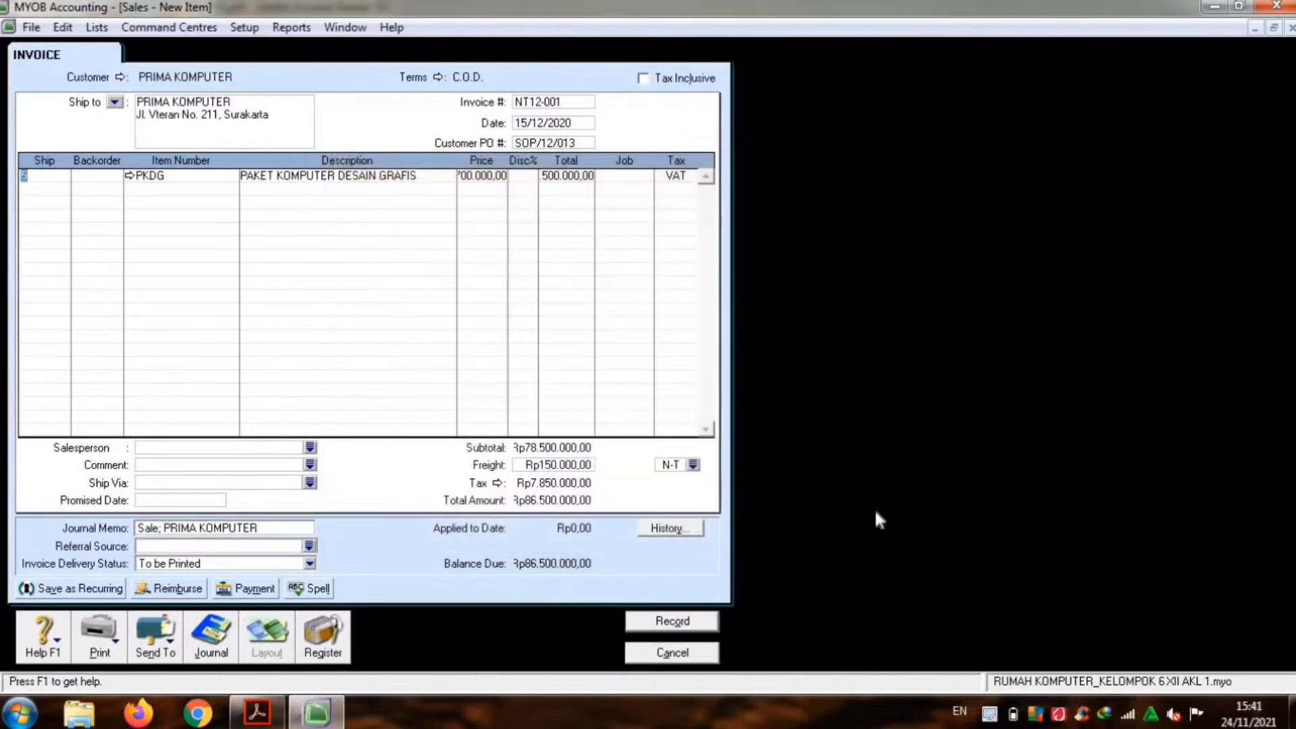
click(703, 621)
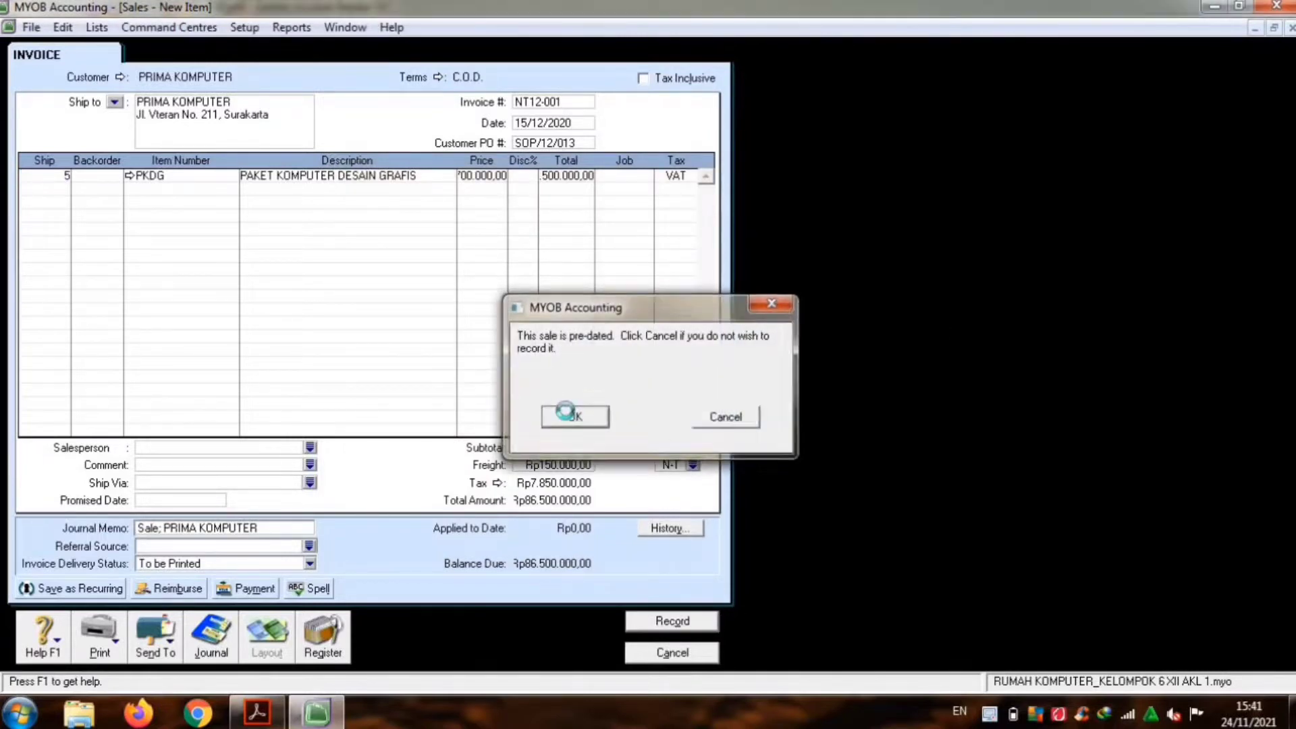
click(572, 416)
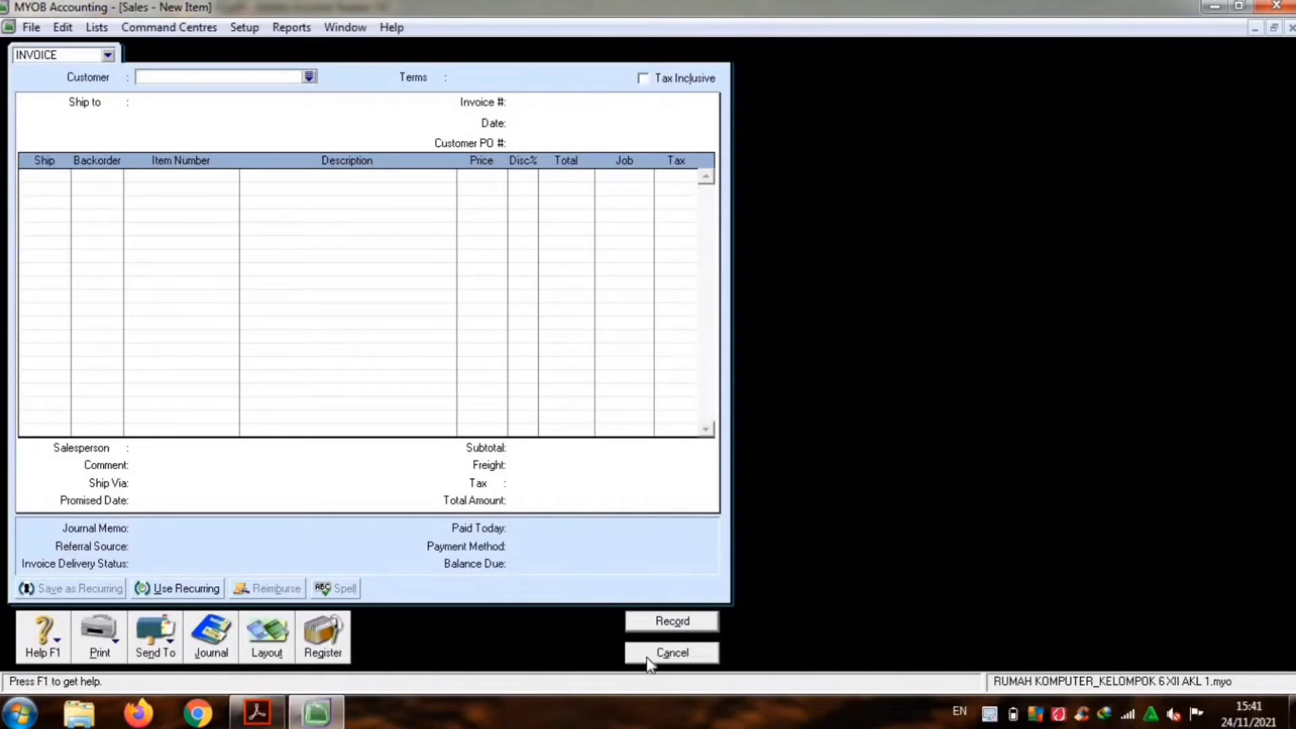
click(668, 652)
click(627, 653)
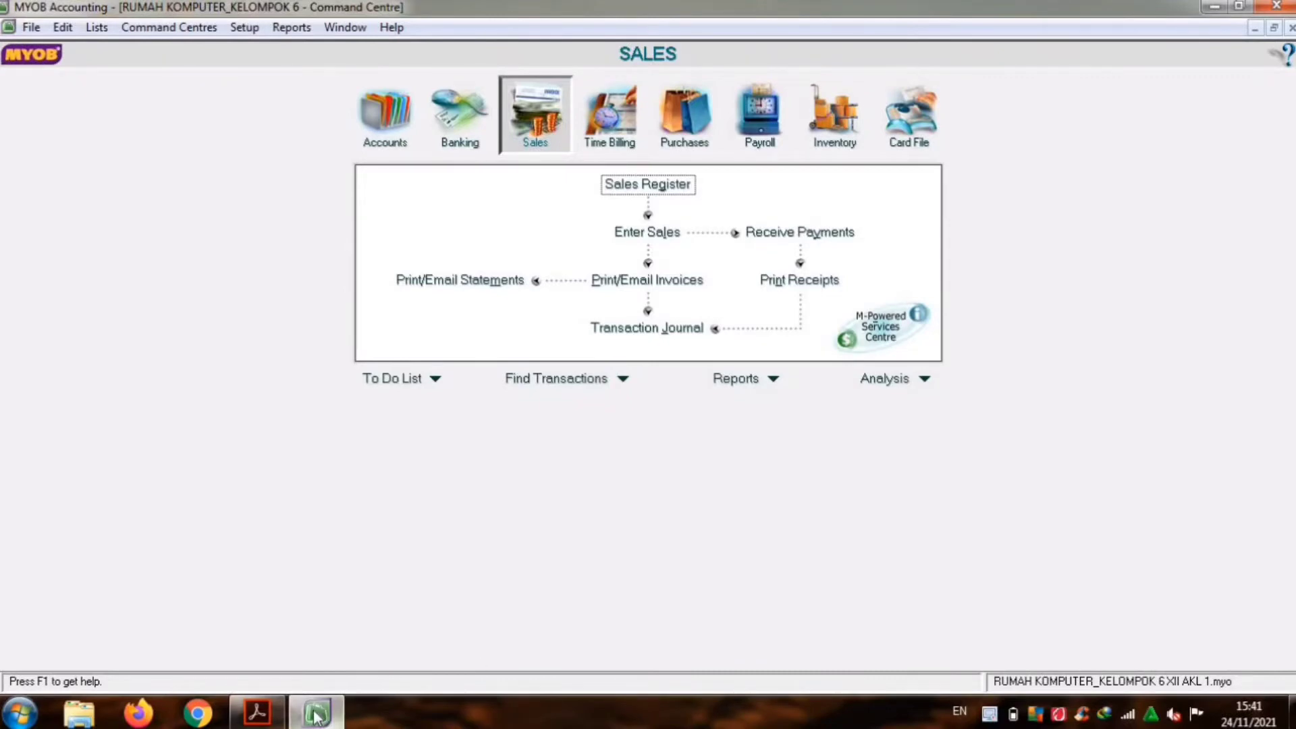
Step: Check the Nota Tunai in the PDF and start a customer payment from Prima Komputer deposited to account 1-1130 Cash On Hand
click(257, 713)
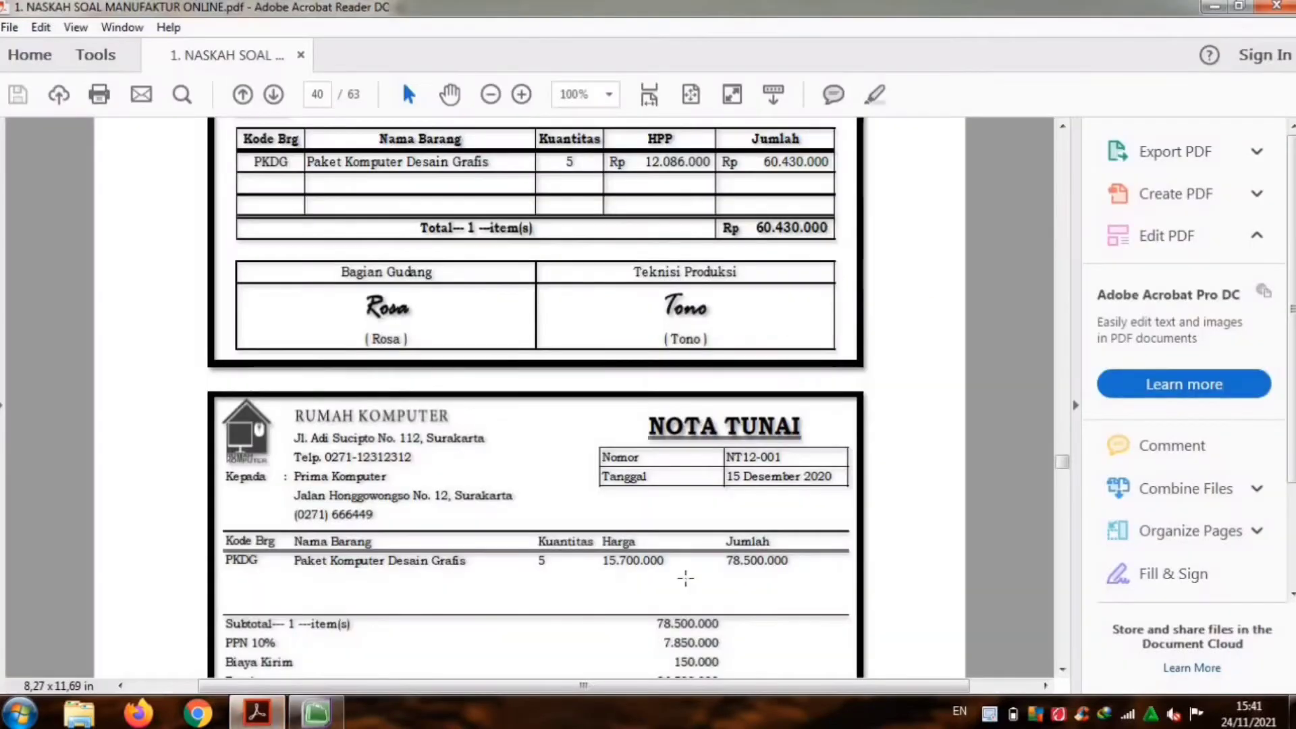
scroll(685, 577, down, 1)
scroll(685, 578, down, 5)
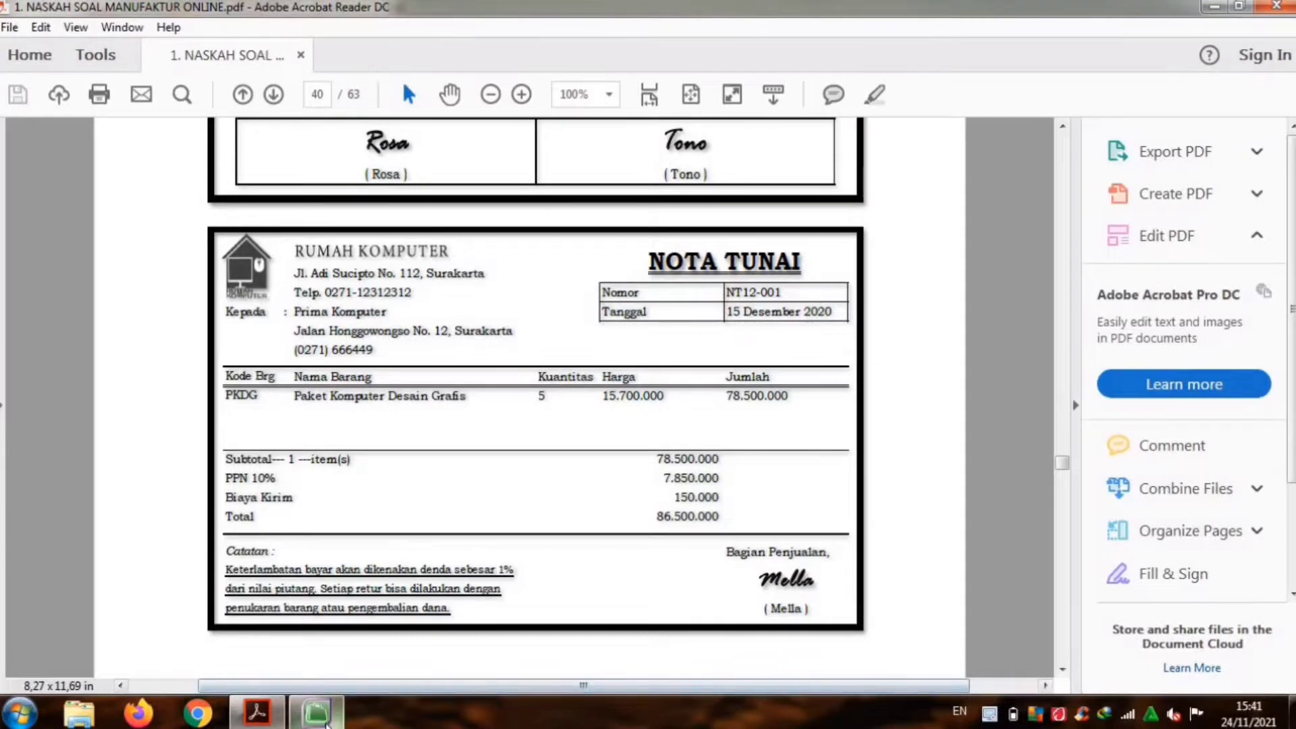
click(316, 712)
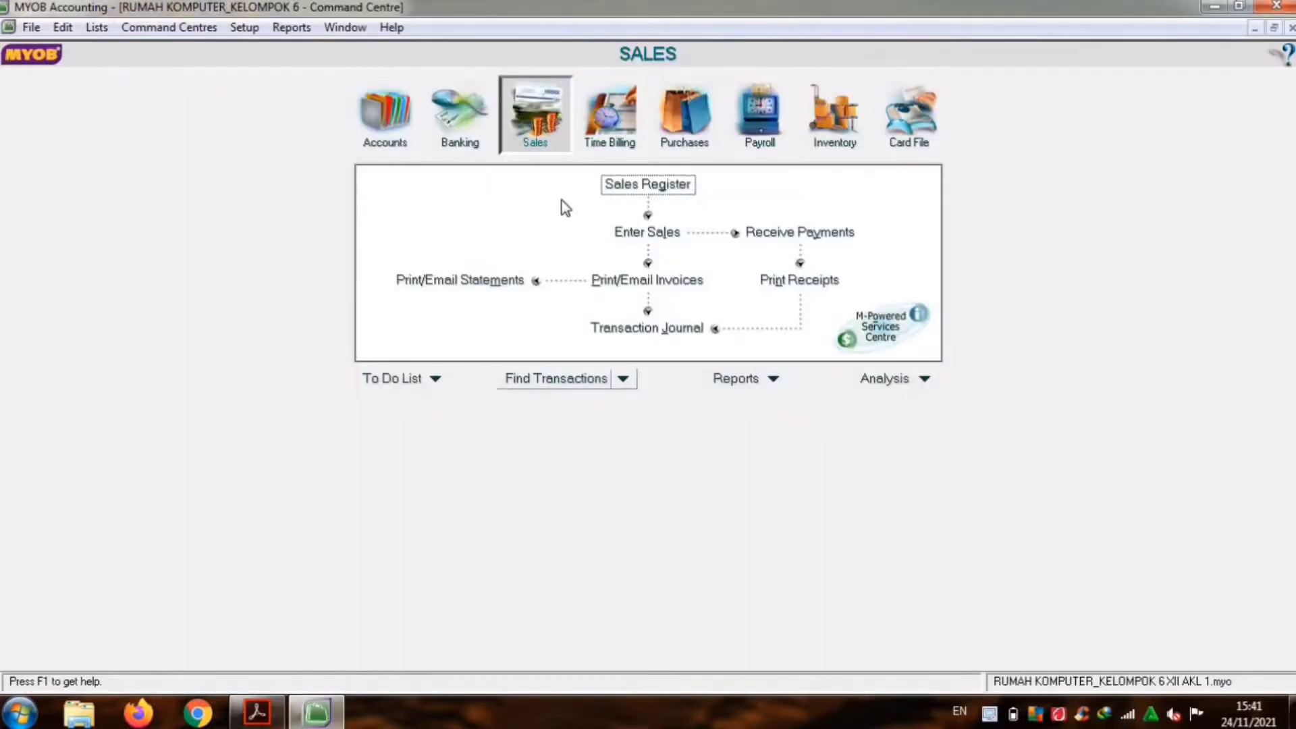
click(773, 233)
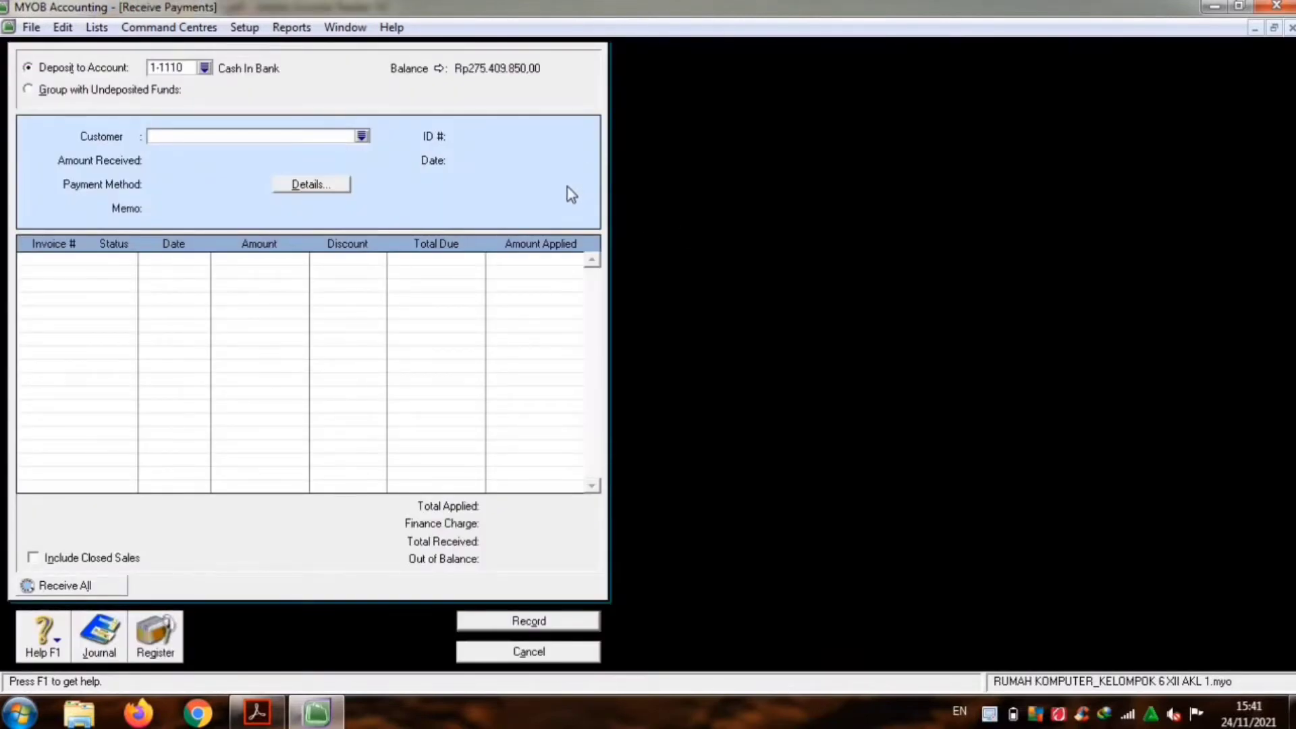
click(205, 67)
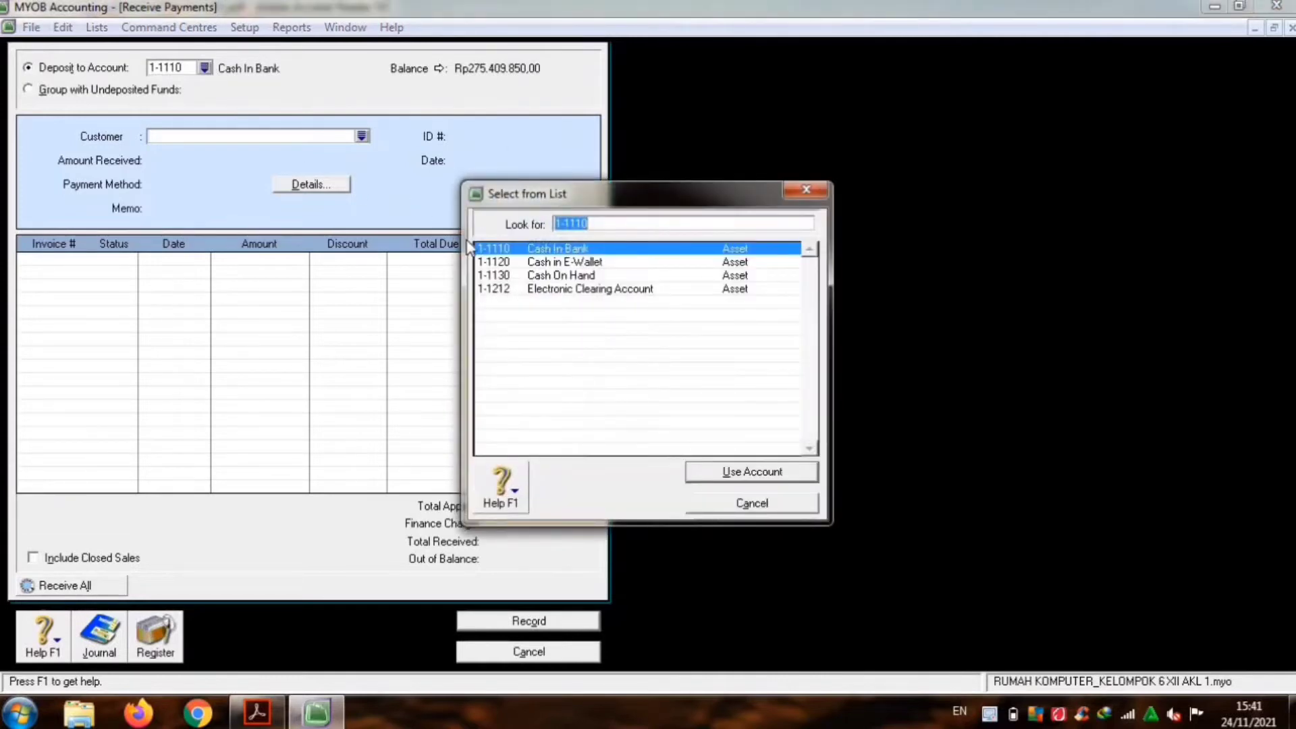
click(518, 277)
double_click(519, 276)
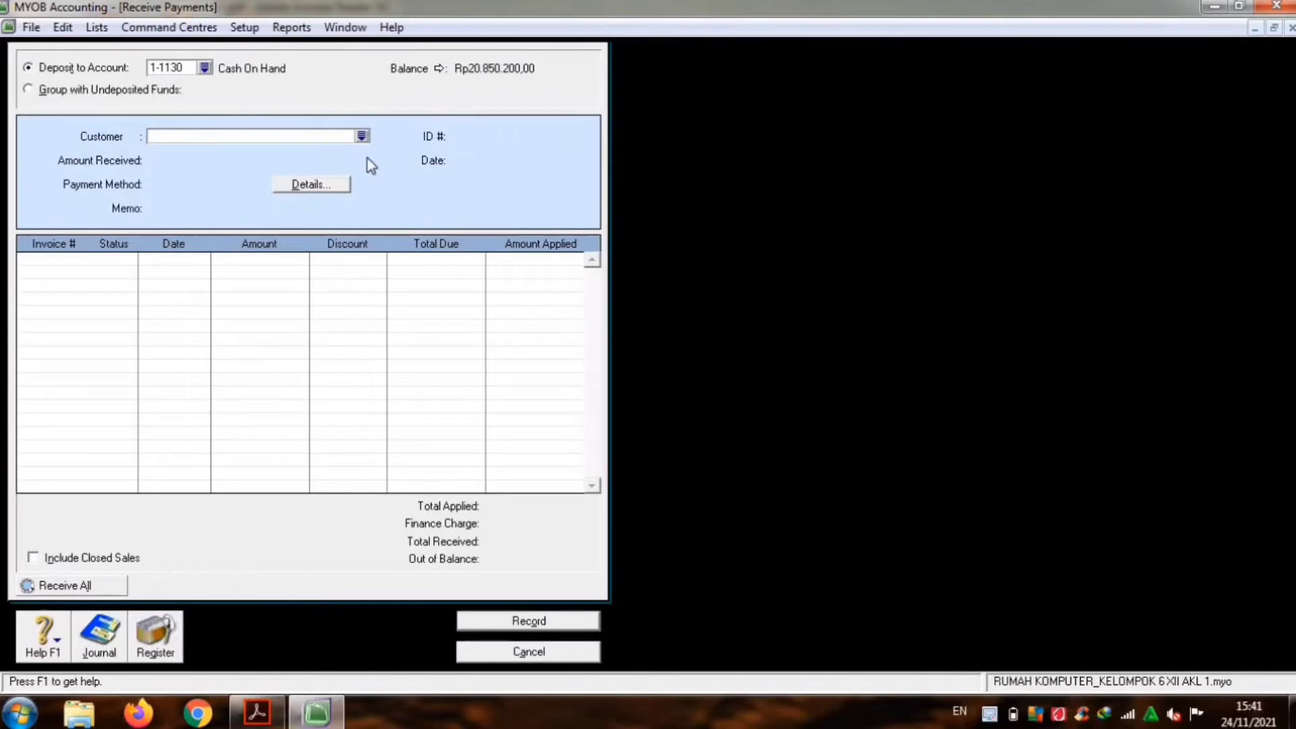
click(362, 137)
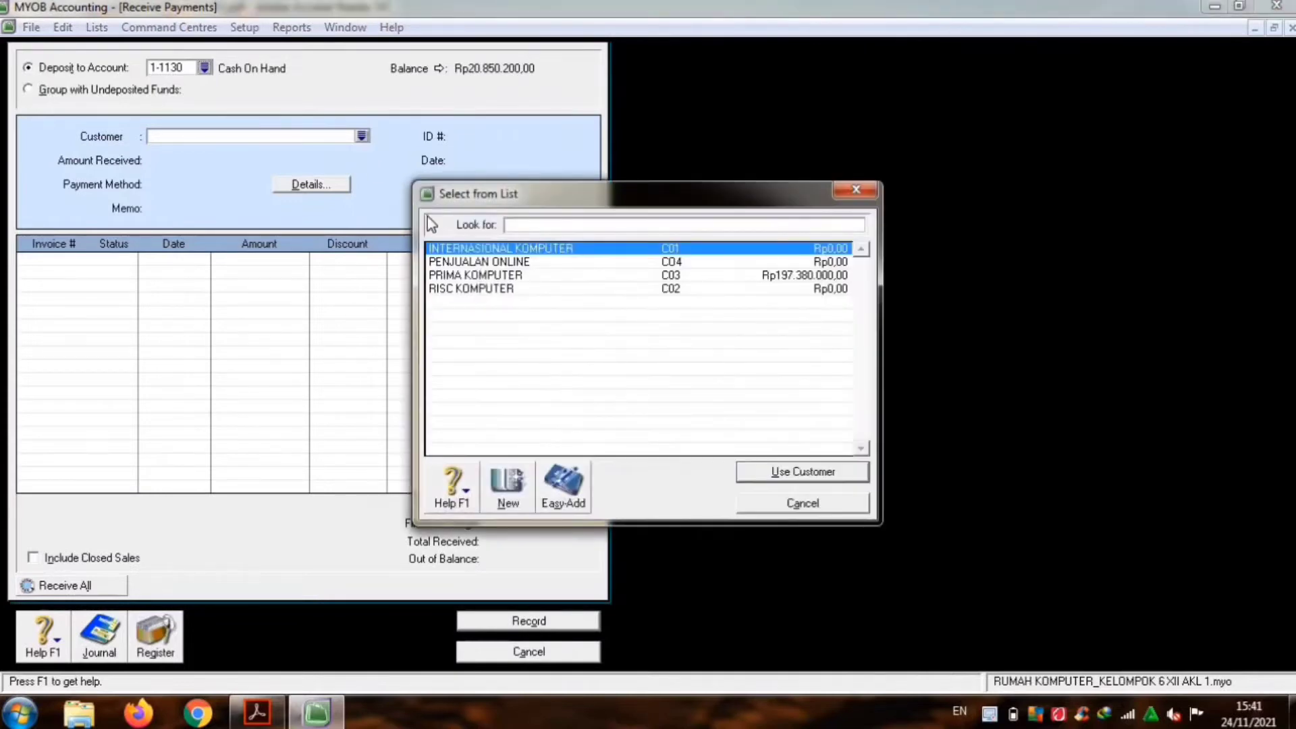
double_click(458, 275)
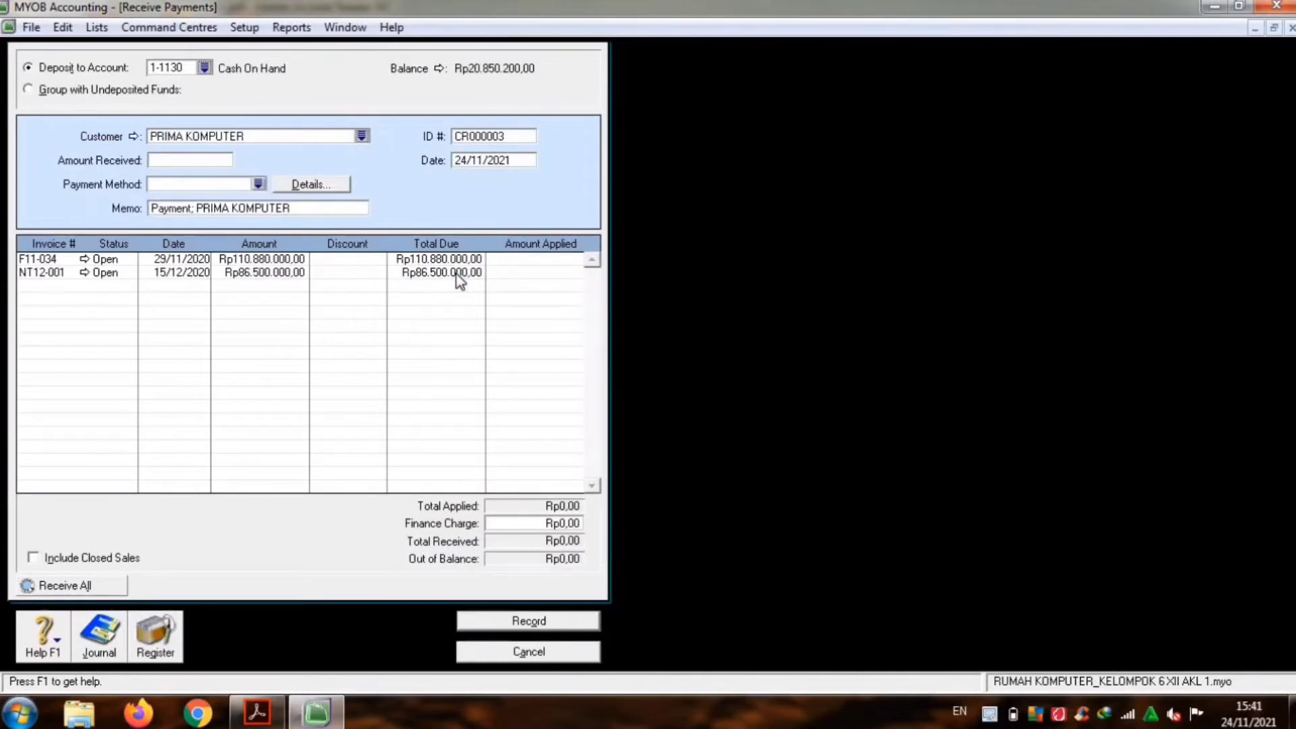
Step: Set the amount received to Rp86.500.000 as on the Nota Tunai and choose Cash as the payment method
key(Tab)
click(257, 713)
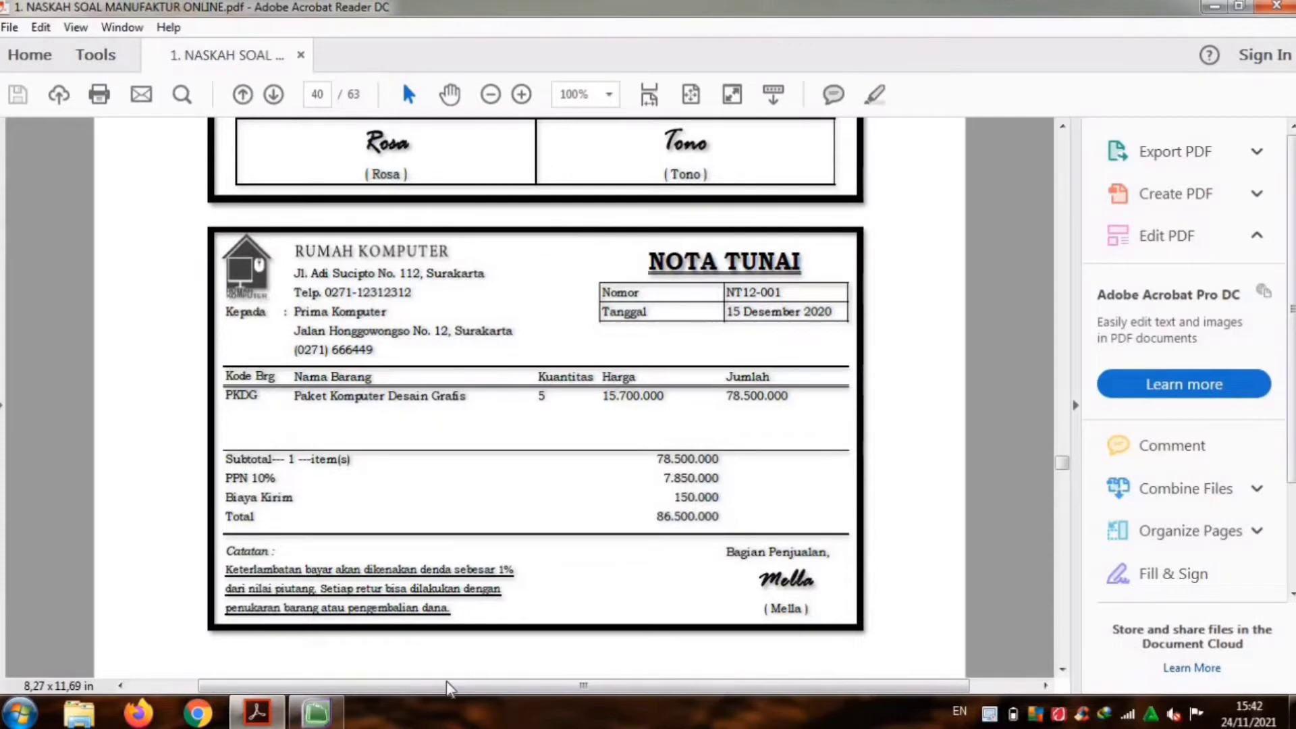
click(330, 713)
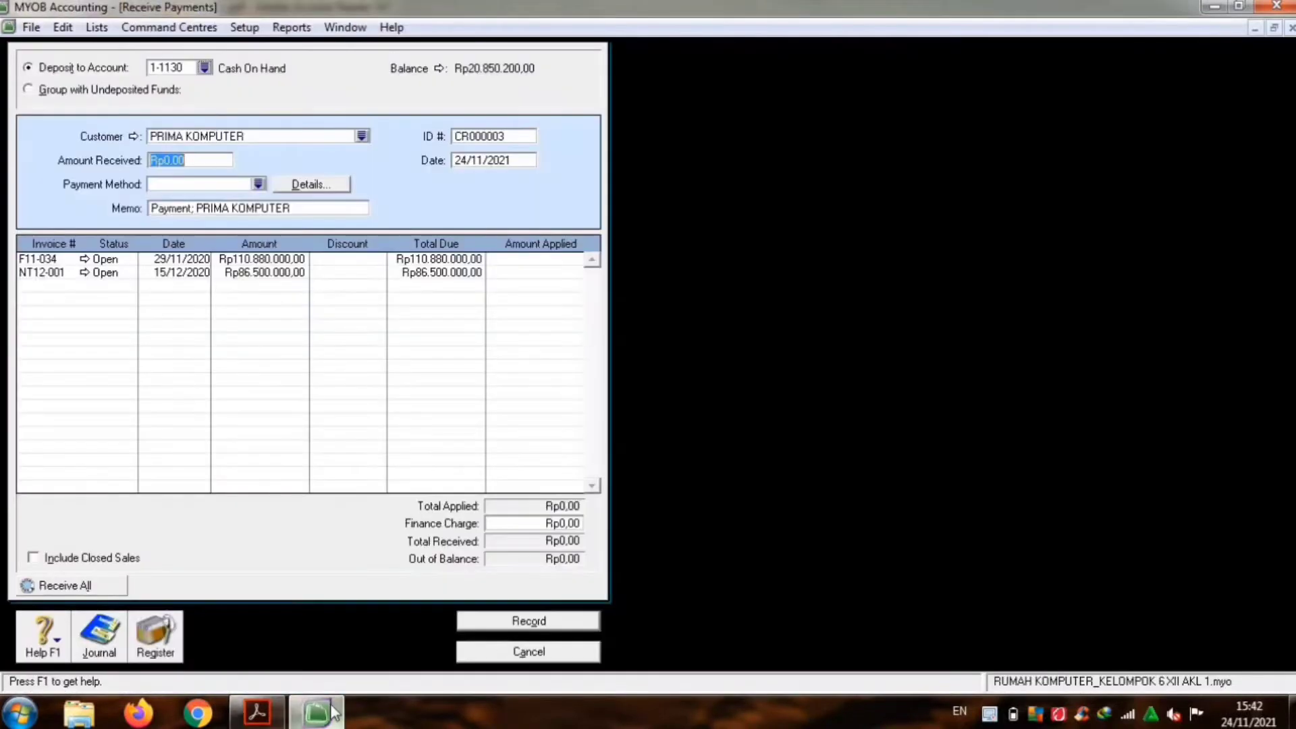
text(86.500.)
text(000)
key(Tab)
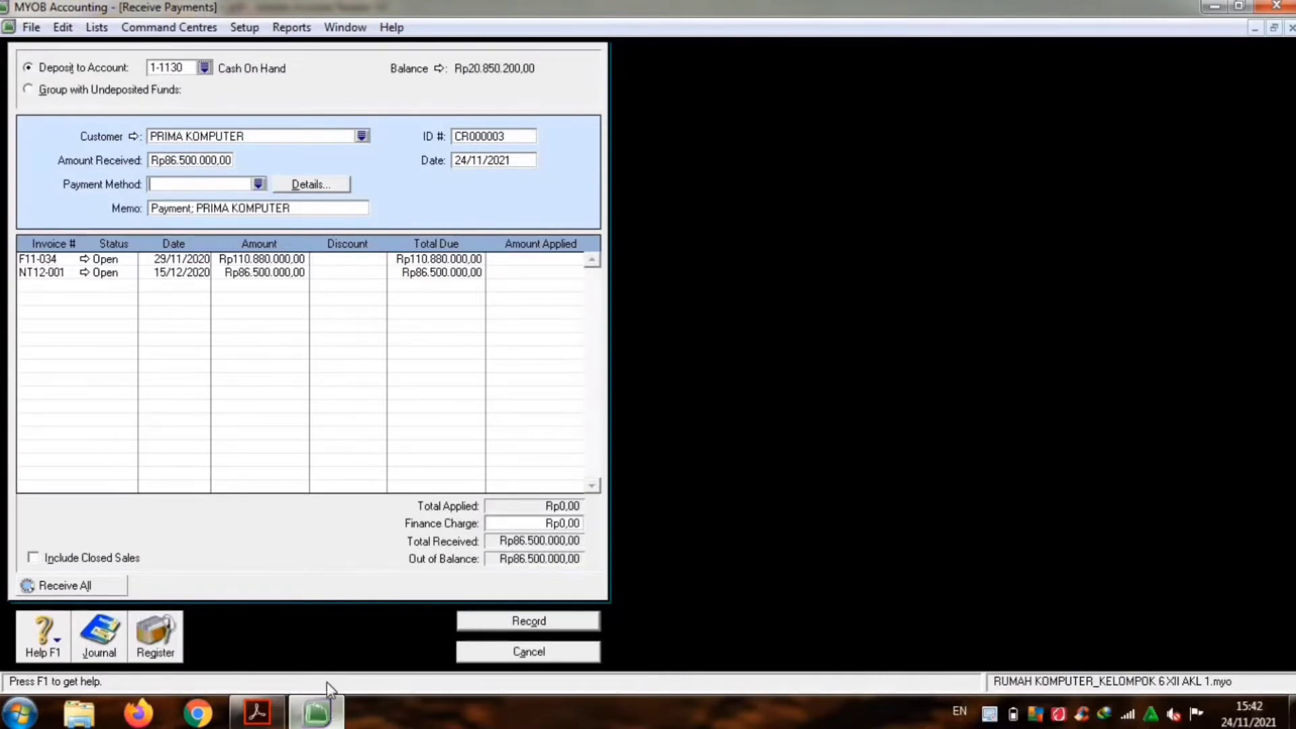
click(258, 186)
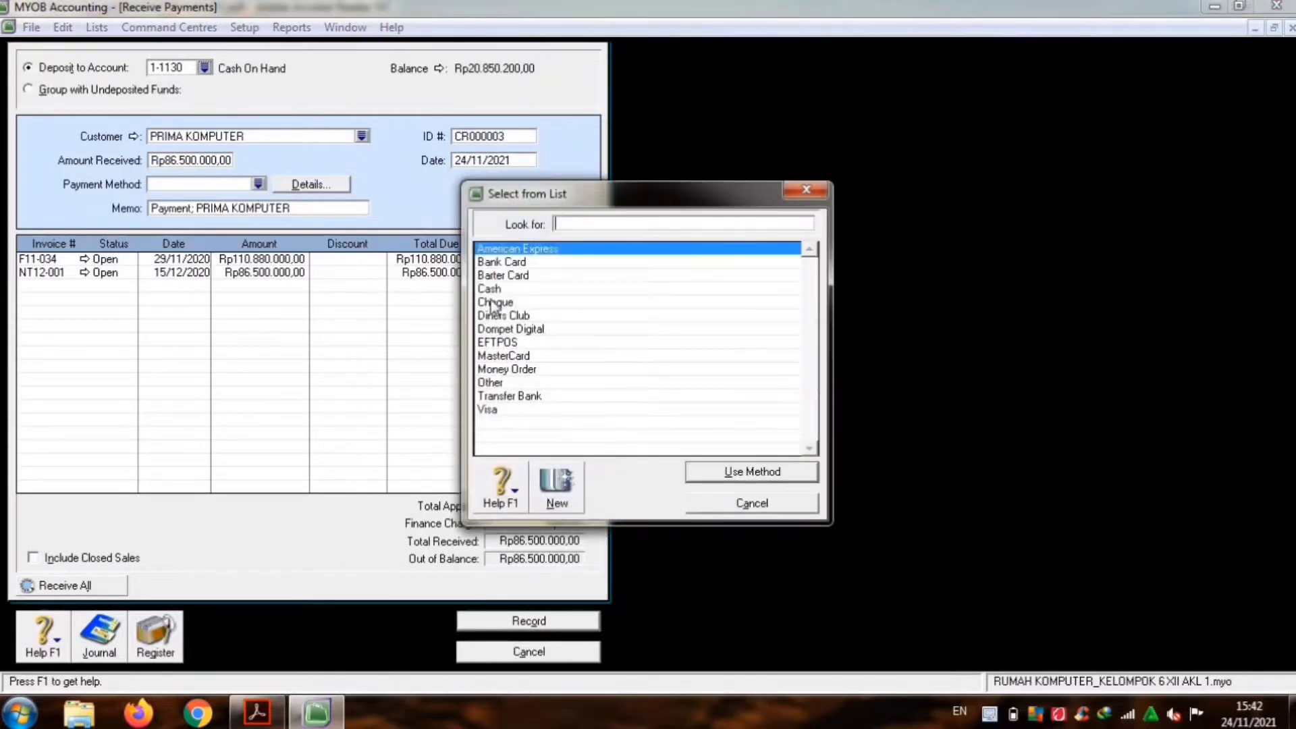
text(Cash)
key(Return)
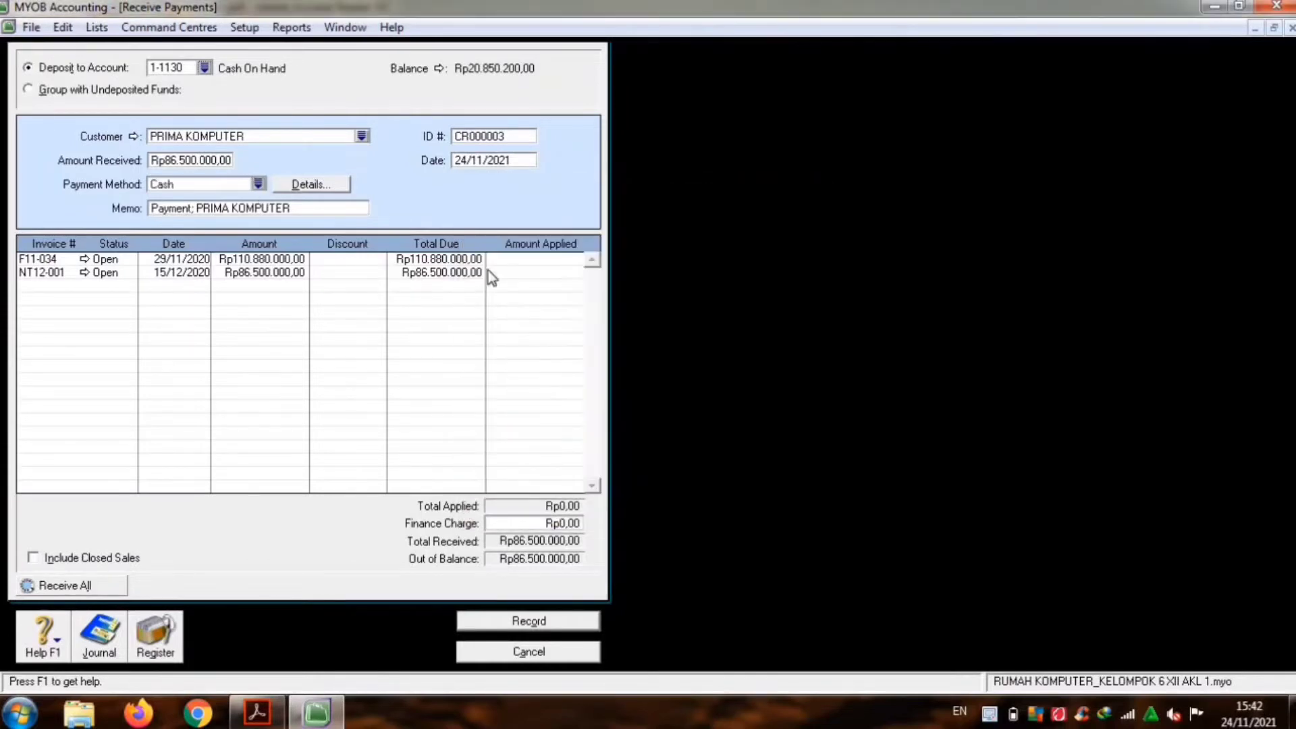
Step: Date the payment 15/12/2020 and apply Rp86.500.000 to invoice NT12-001
click(489, 160)
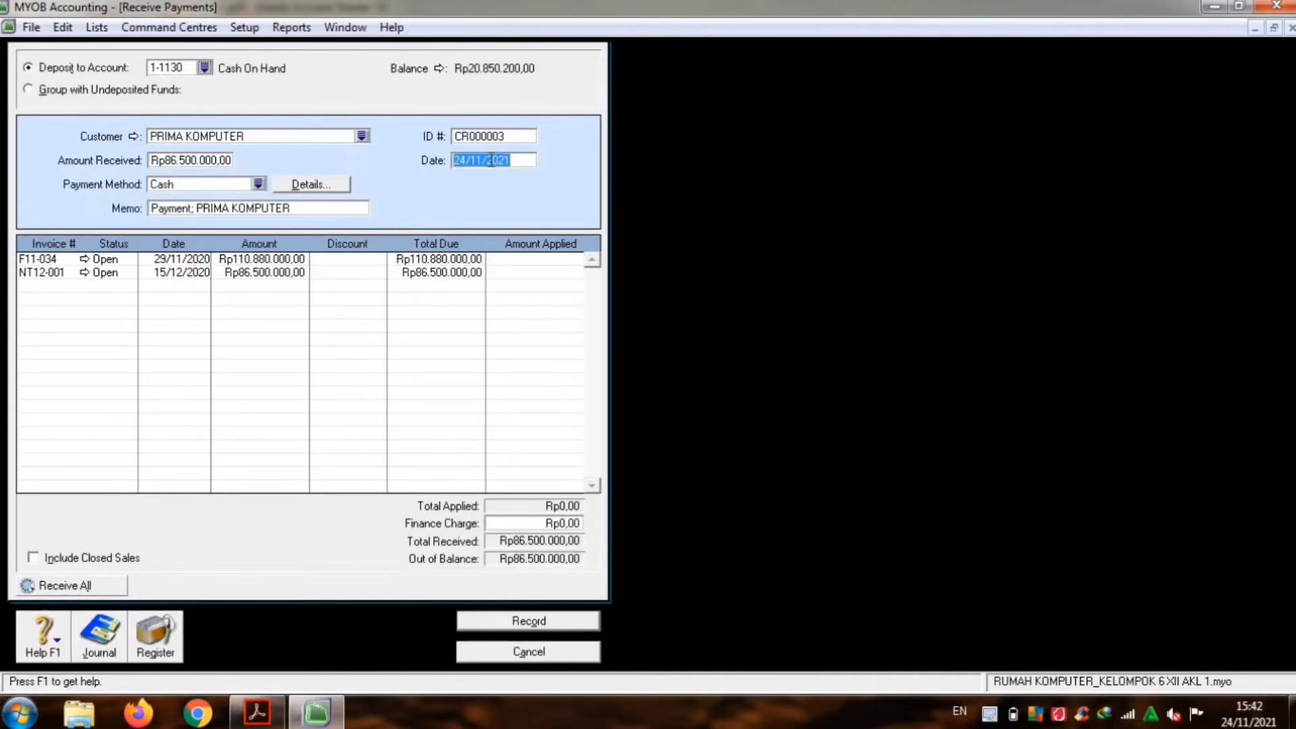
text(15/12/2020)
click(506, 273)
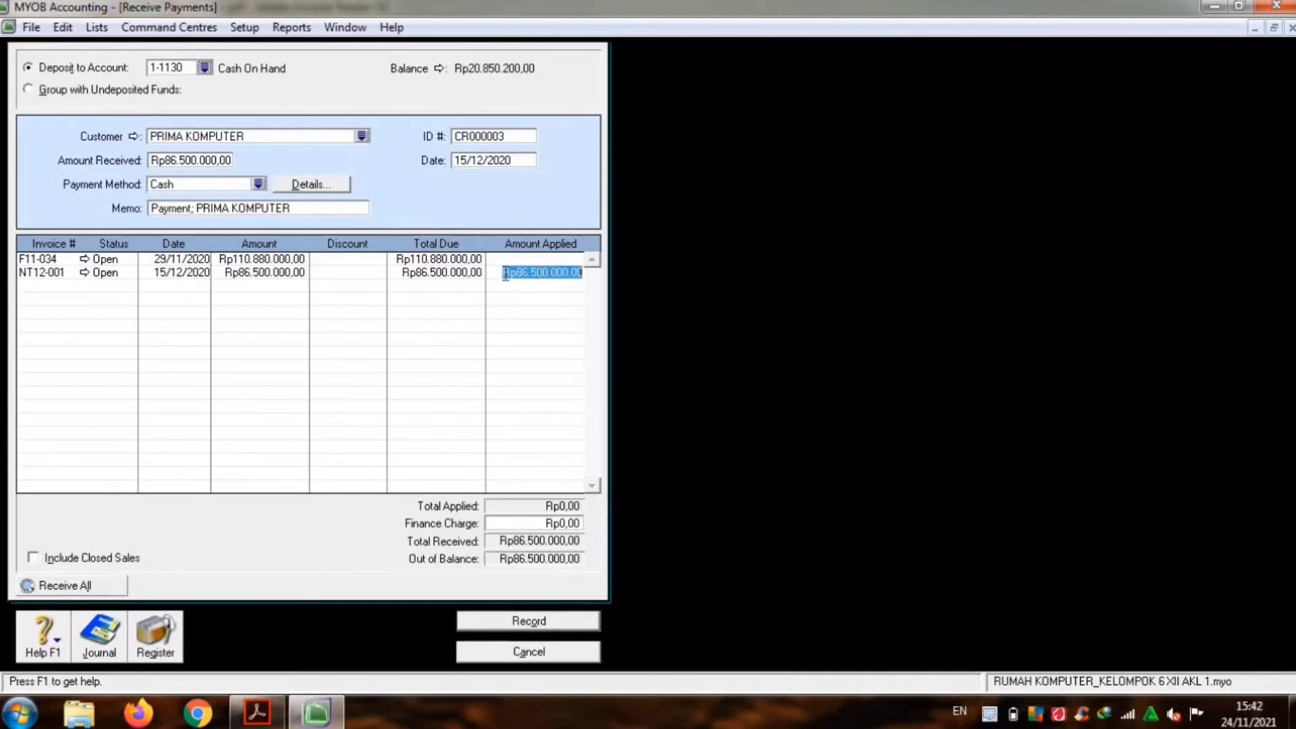
key(Tab)
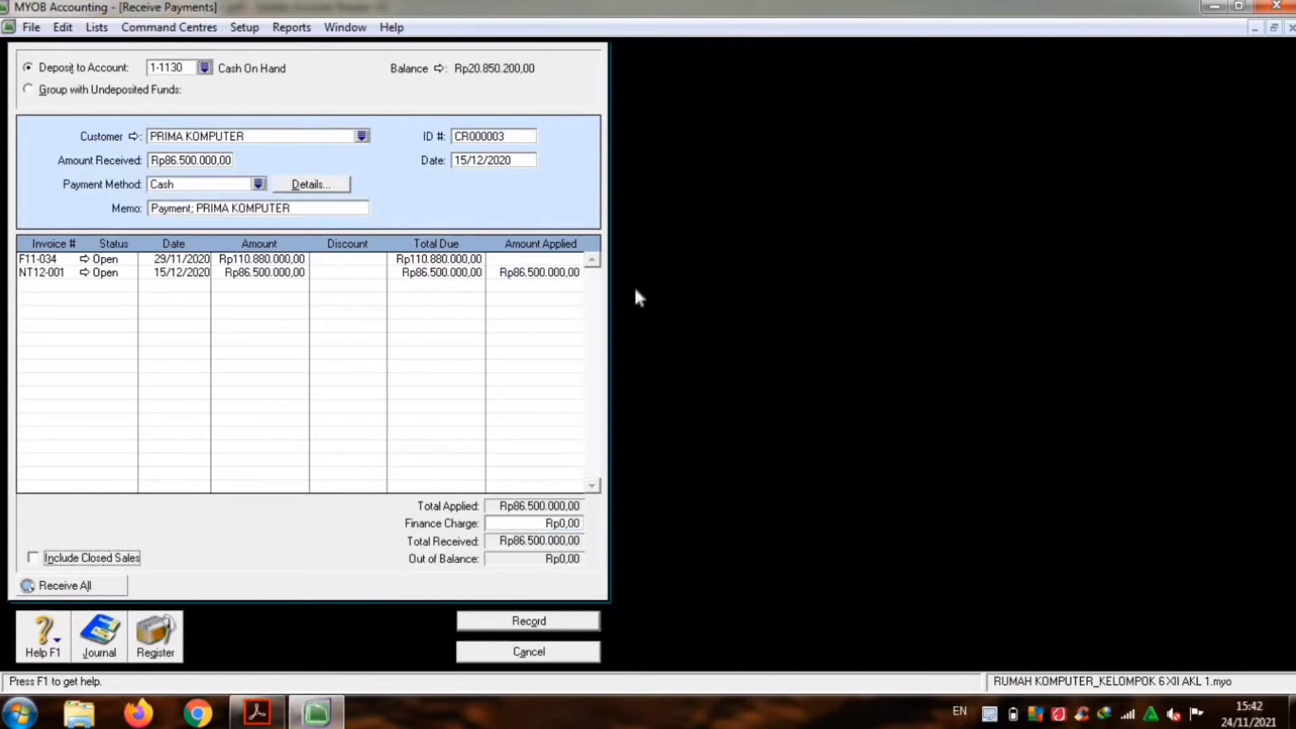
Step: Review the journal recap of the Prima Komputer payment, record it and close the payment form
key(ctrl+r)
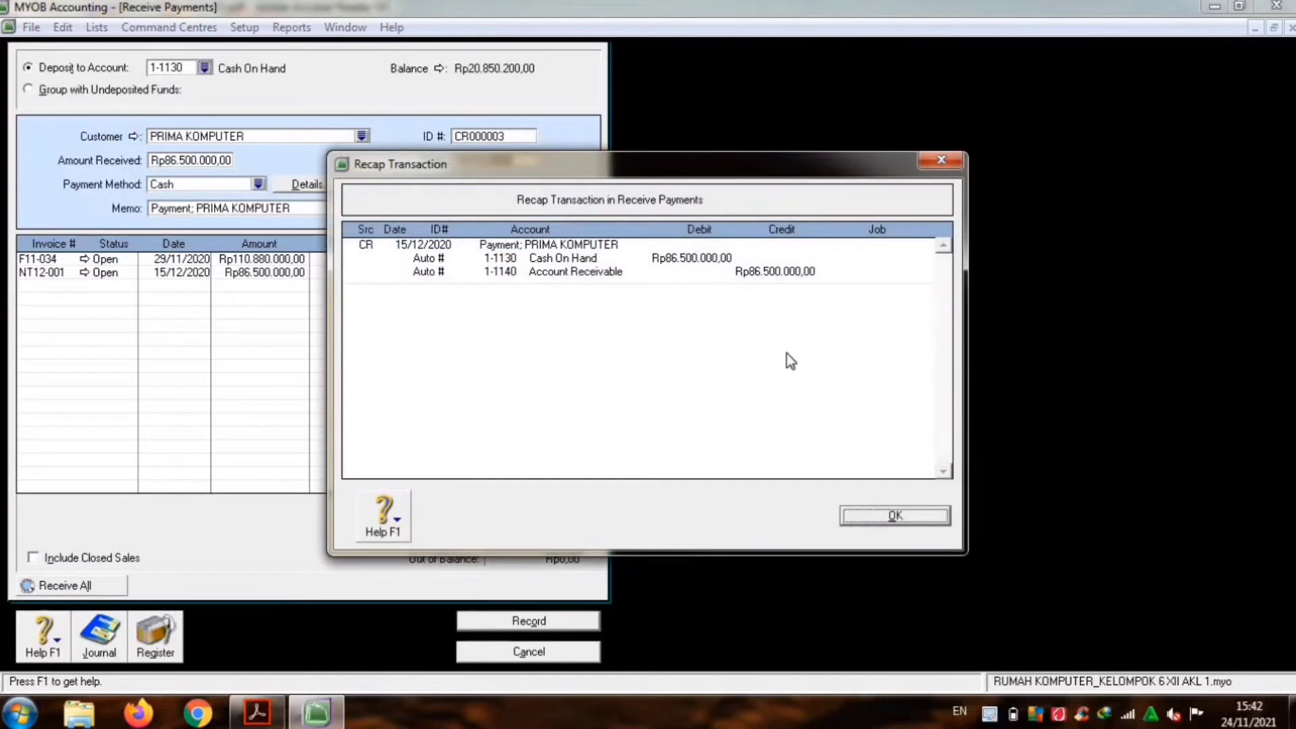
click(856, 519)
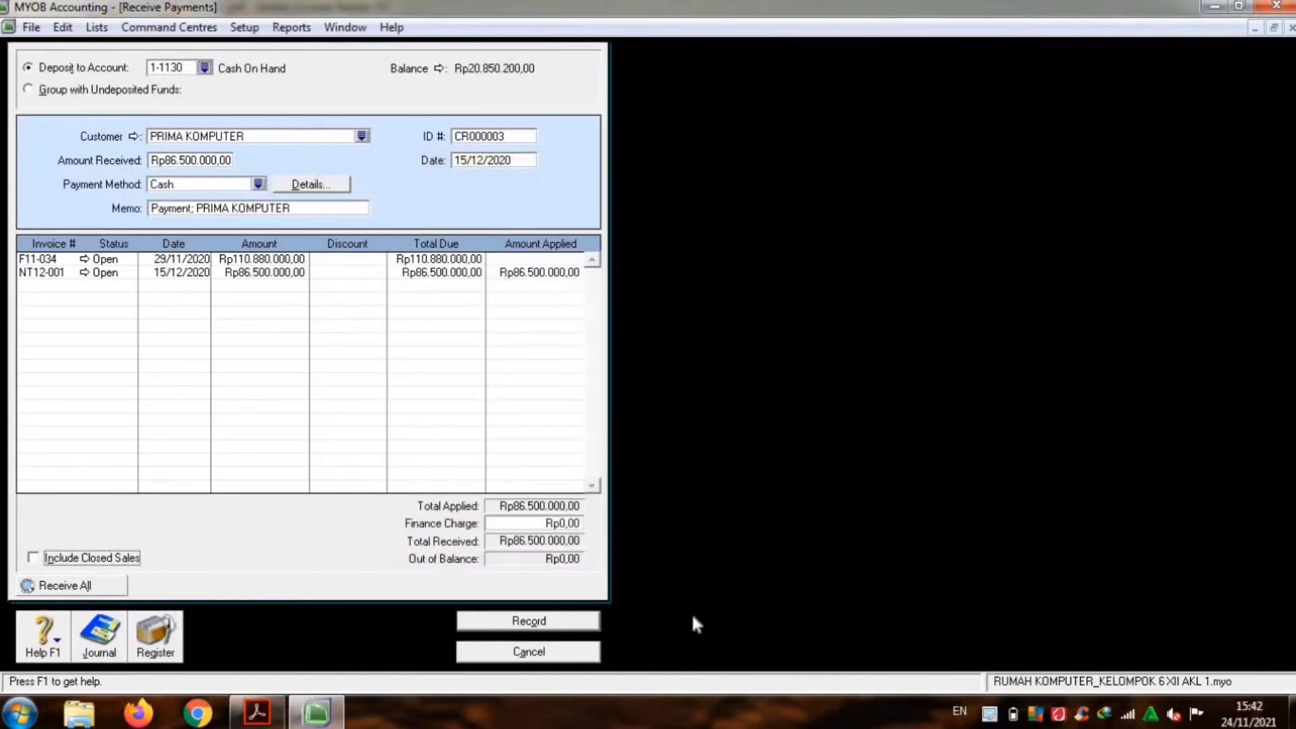
click(585, 625)
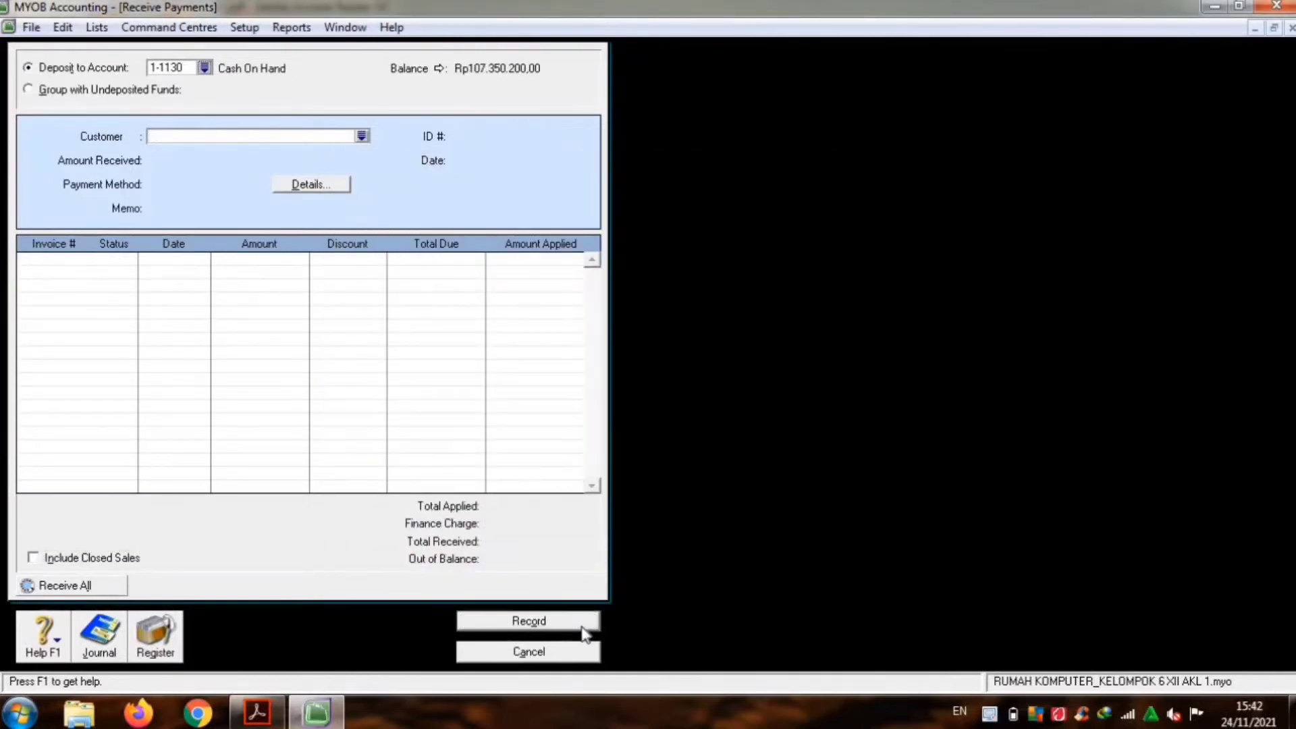
click(582, 652)
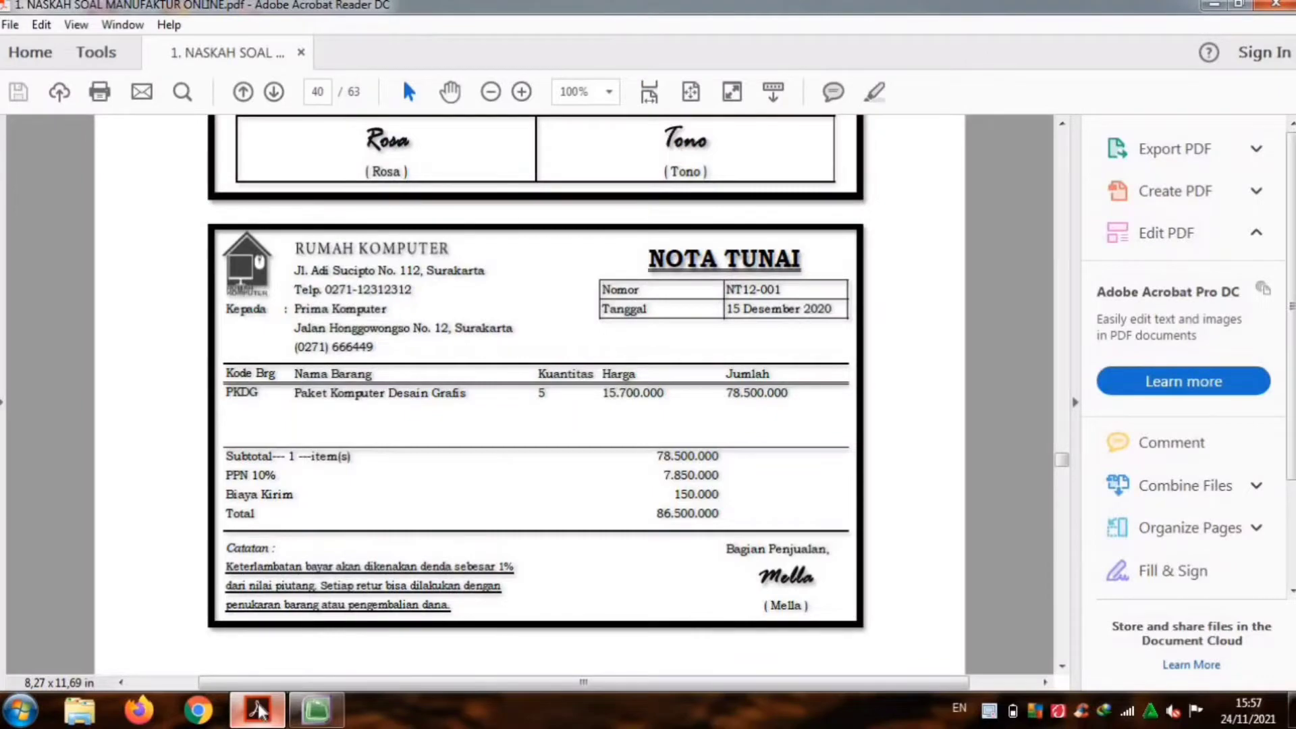
Step: Find the Shopee order of Transaksi 24 in the PDF and start a sales order for customer PENJUALAN ONLINE
scroll(262, 710, down, 6)
scroll(259, 710, down, 15)
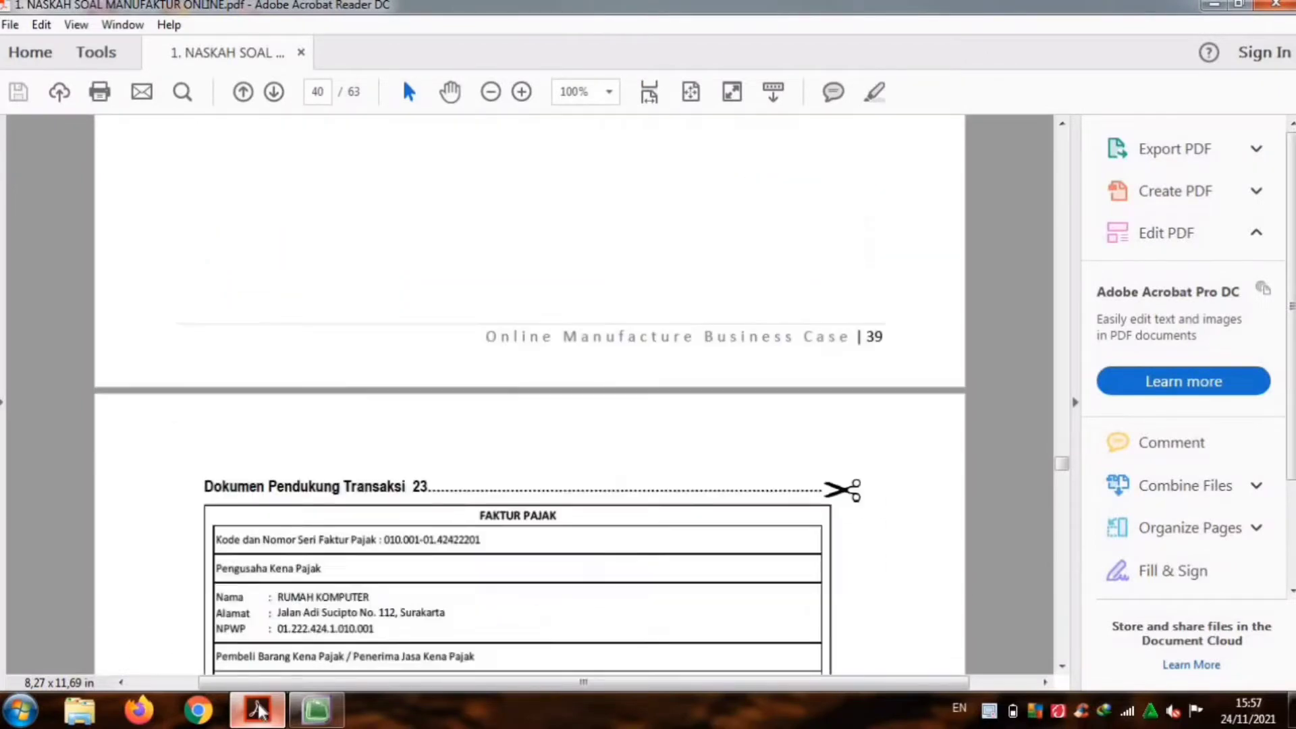
scroll(262, 710, down, 8)
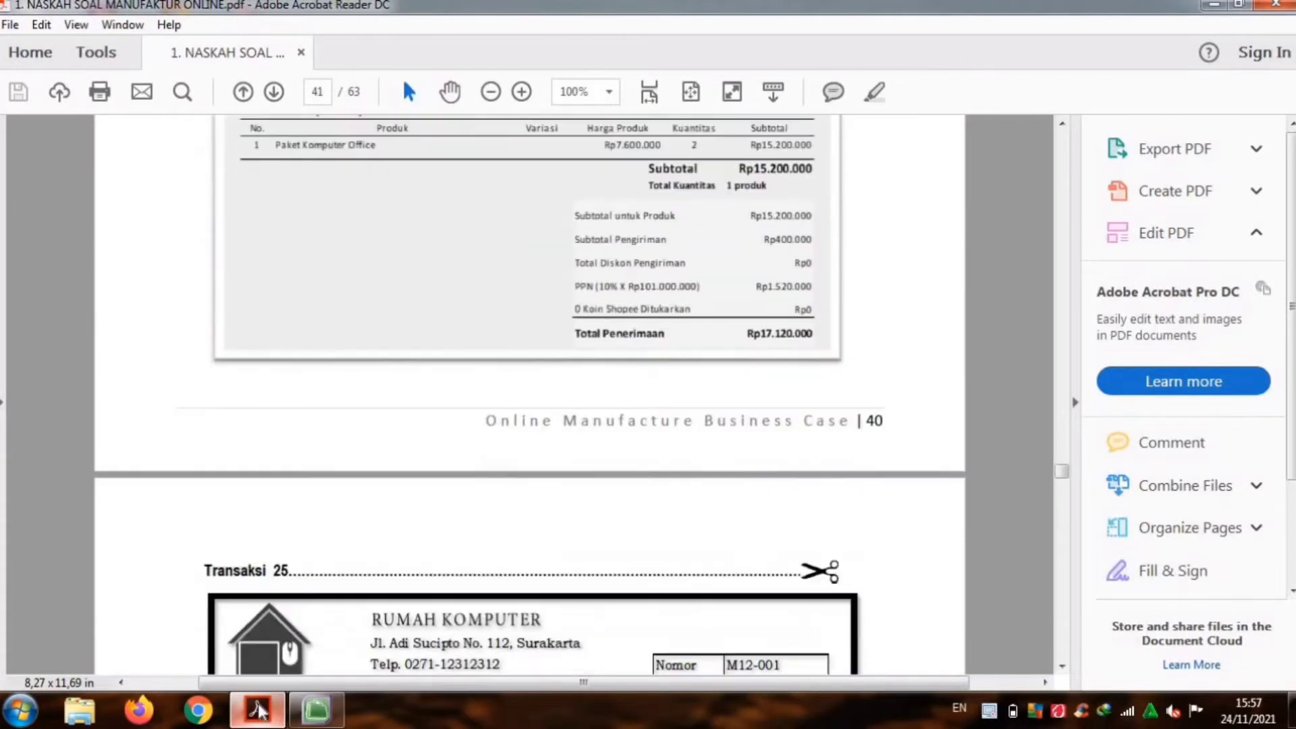
scroll(262, 710, up, 7)
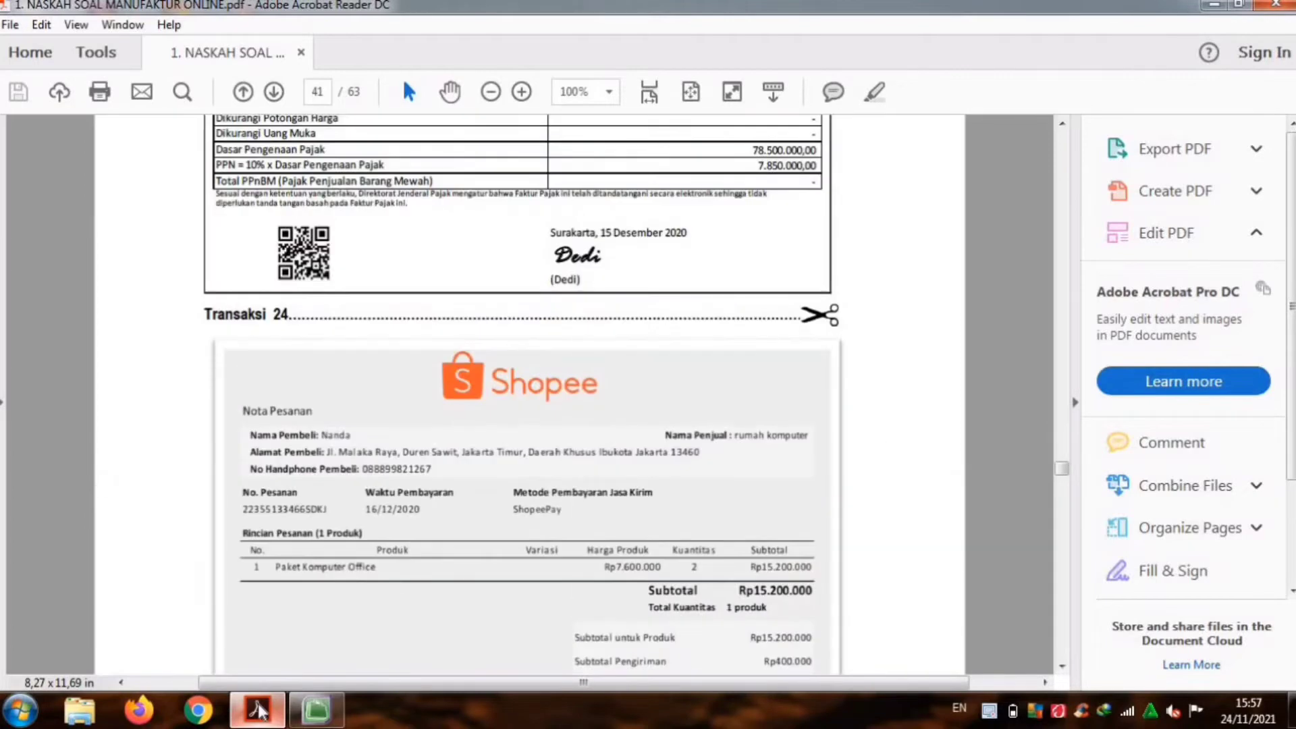
scroll(259, 711, down, 2)
scroll(258, 710, down, 1)
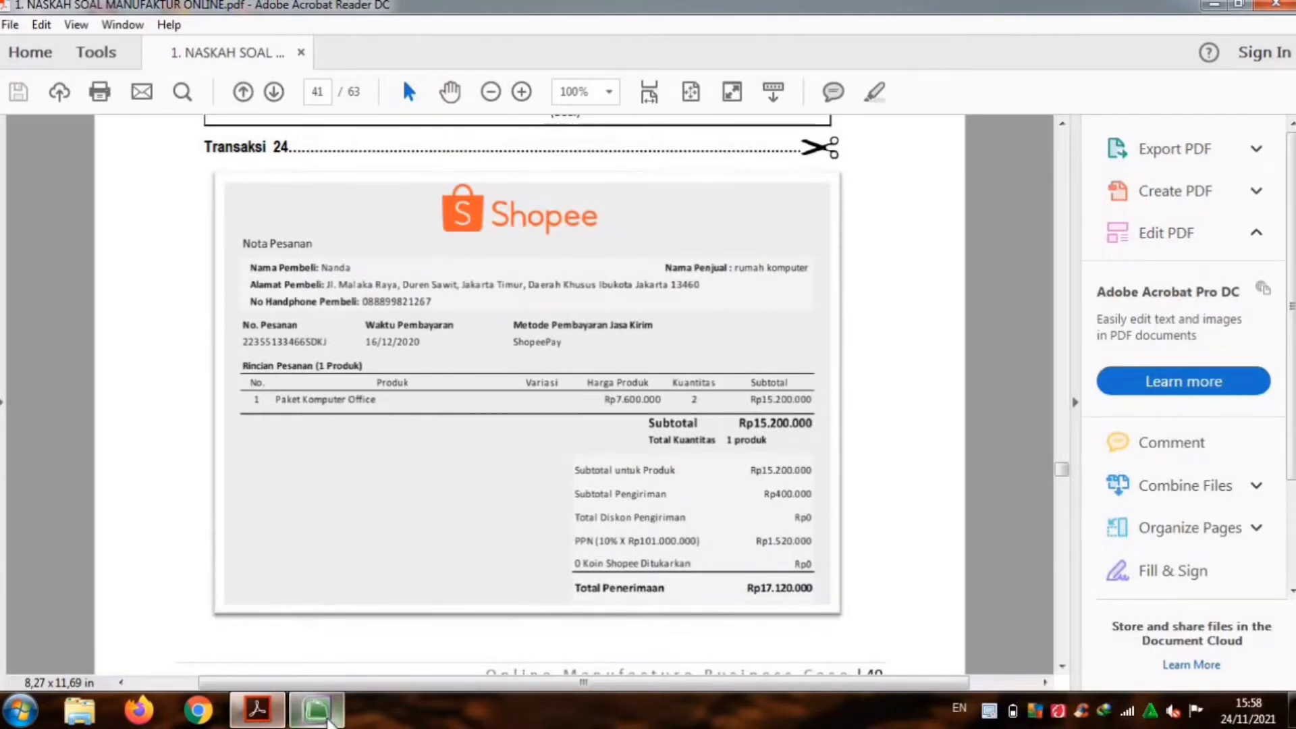
click(328, 720)
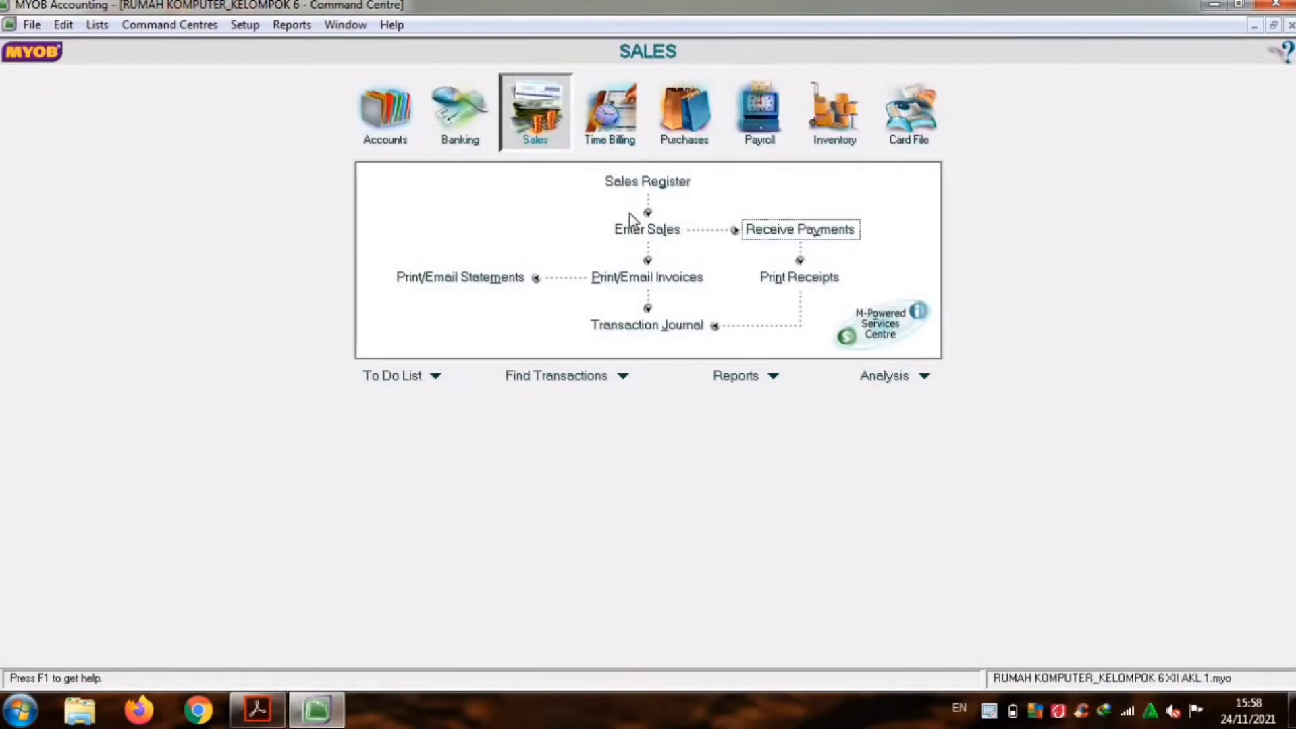
click(637, 237)
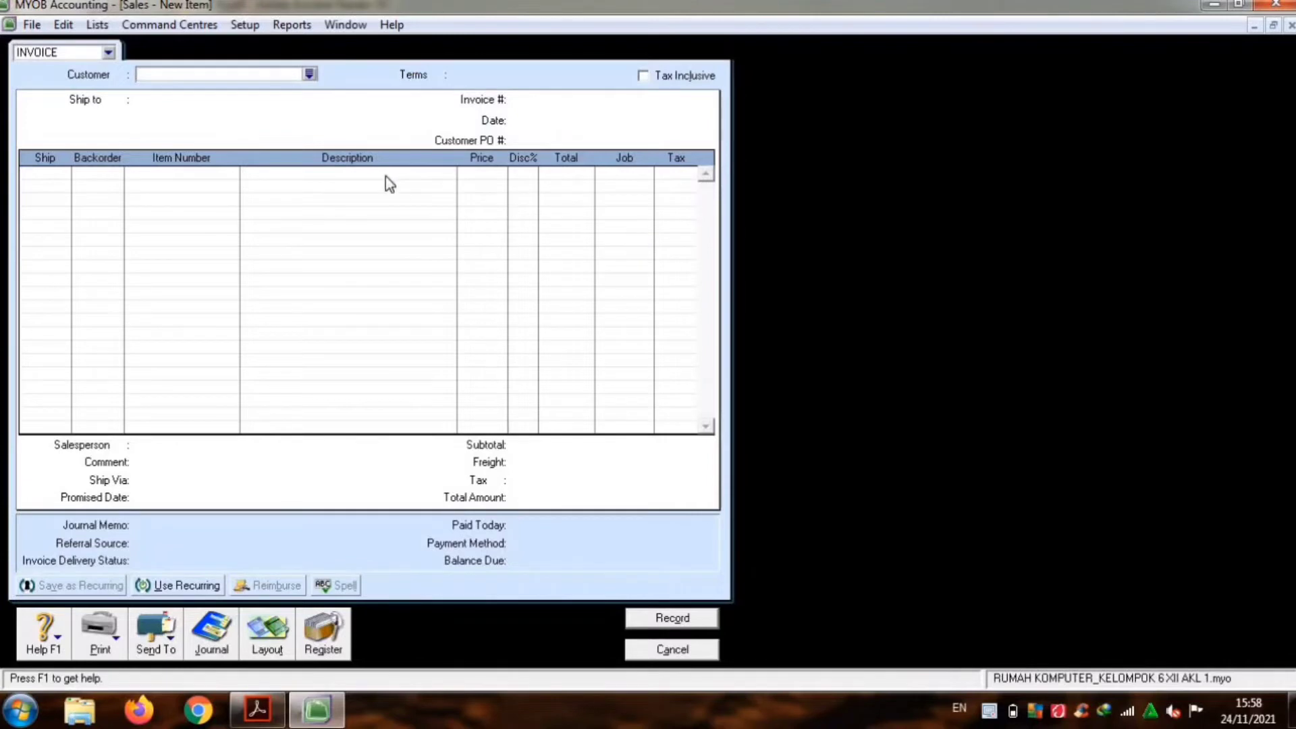
click(110, 56)
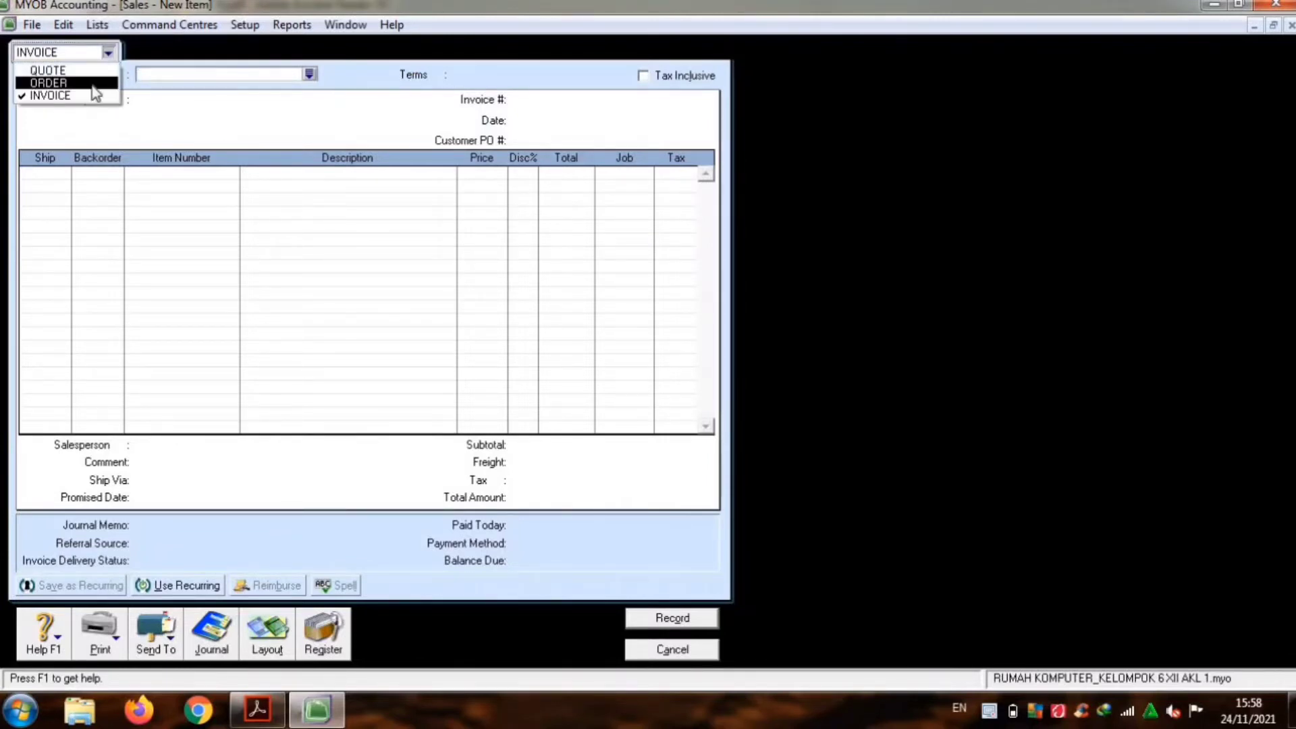
click(92, 85)
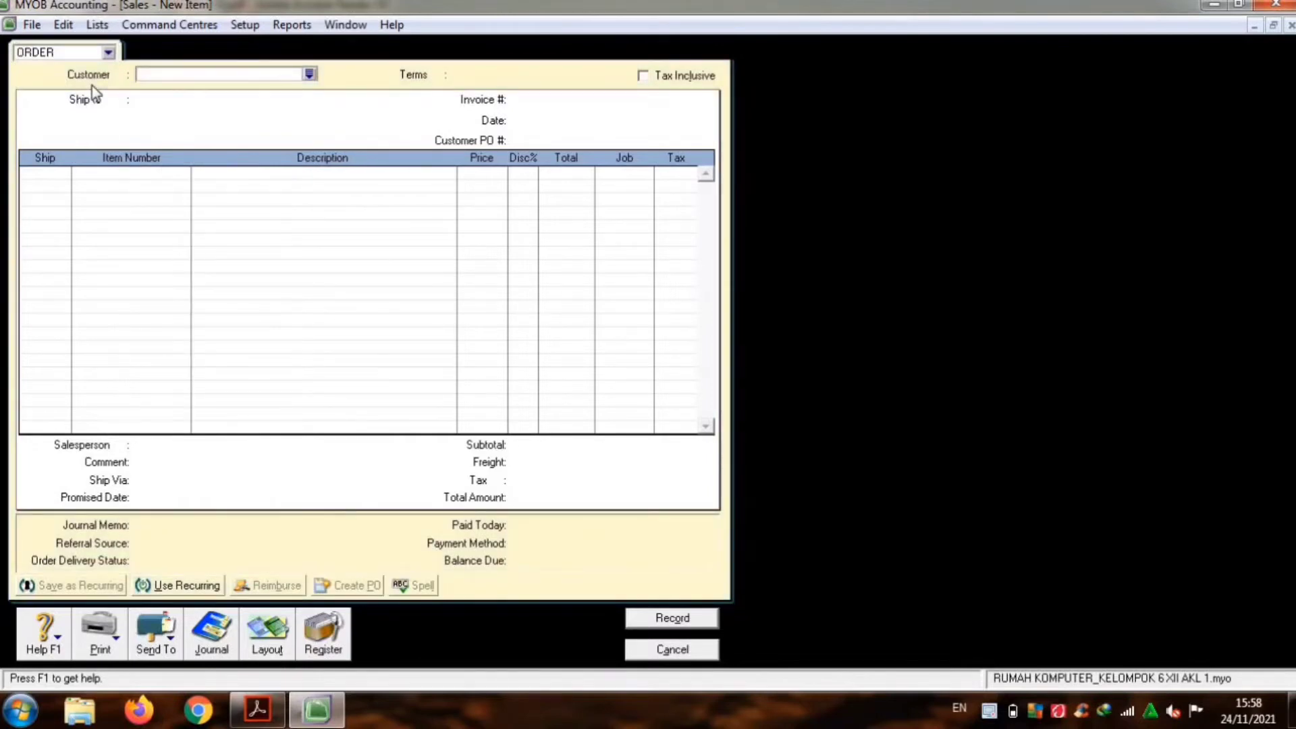
key(Tab)
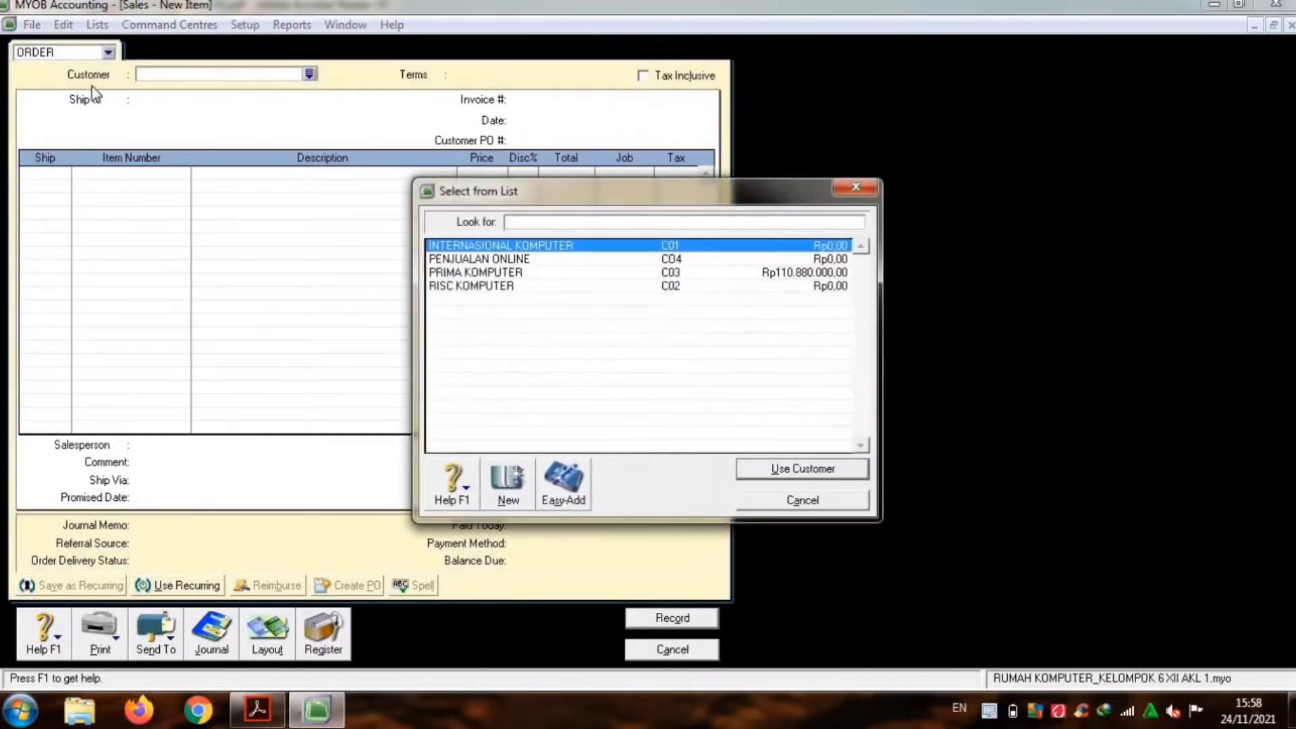
double_click(435, 259)
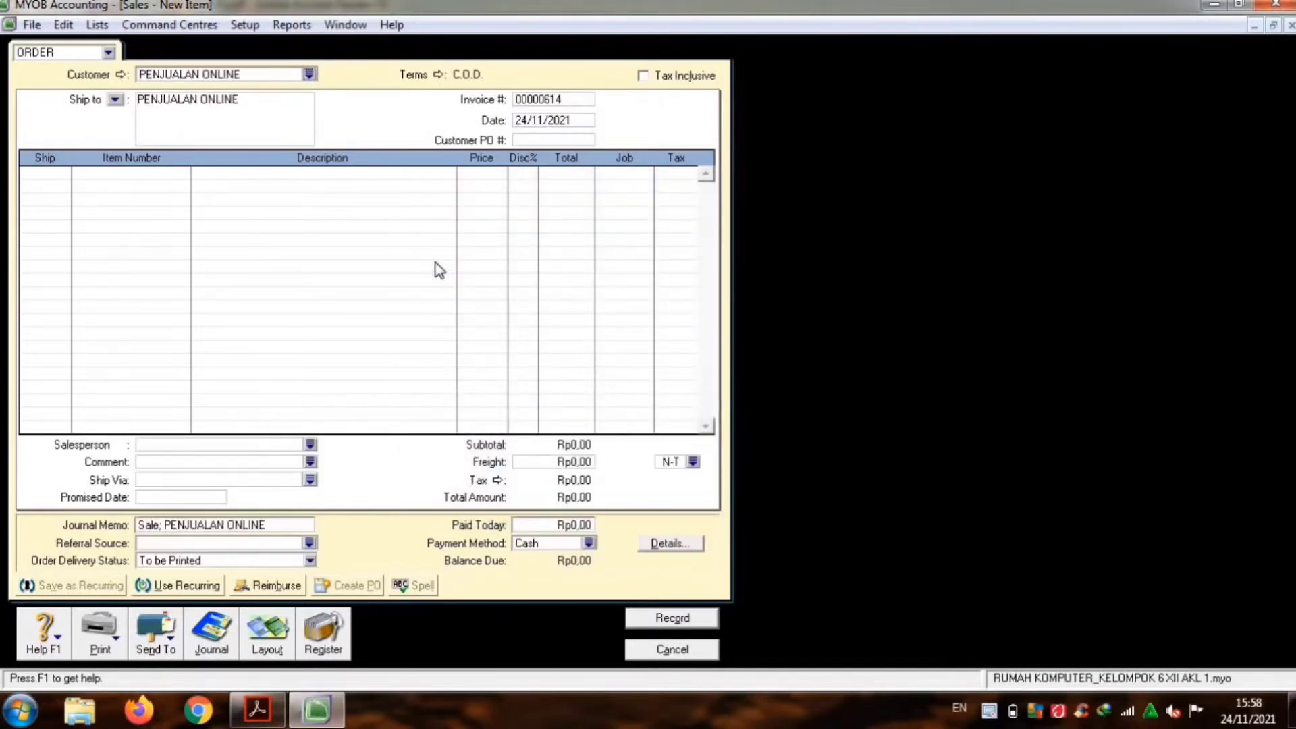
Step: Enter the final characters of the Shopee order number as the invoice number and date the order 16/12/2020
key(Tab)
key(Tab)
key(Tab)
click(584, 102)
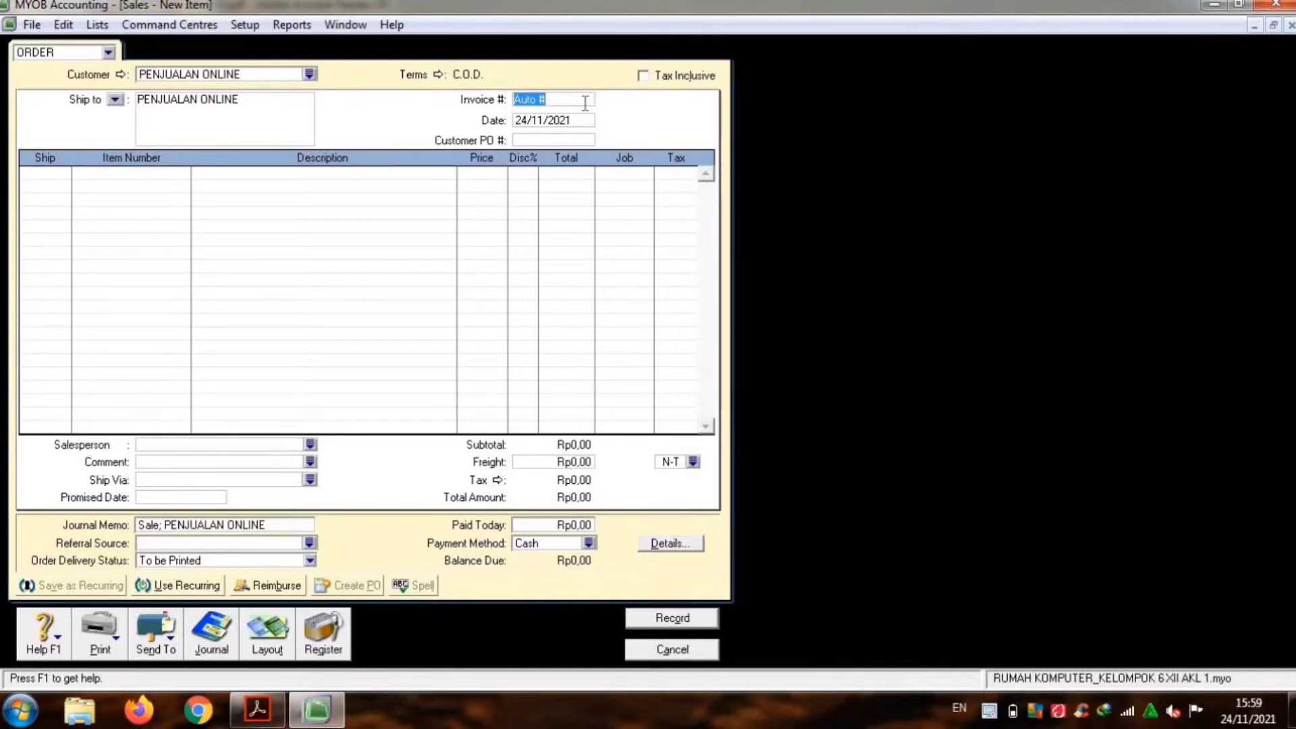
text(66SDKJ)
key(Tab)
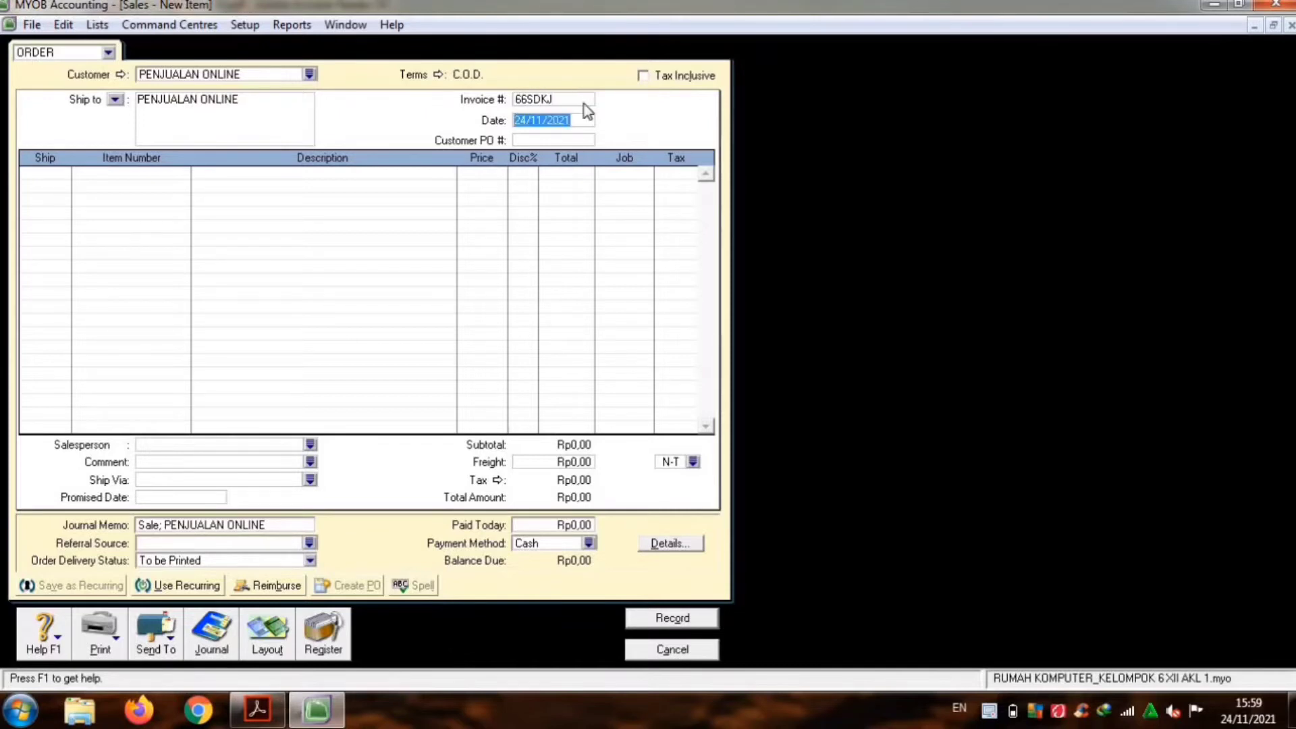
text(16/12)
key(Tab)
key(Tab)
Step: Add an order line for 2 units of item PKO, PAKET KOMPUTER OFFICE, at a price of Rp7.600.000 each
text(2)
key(Tab)
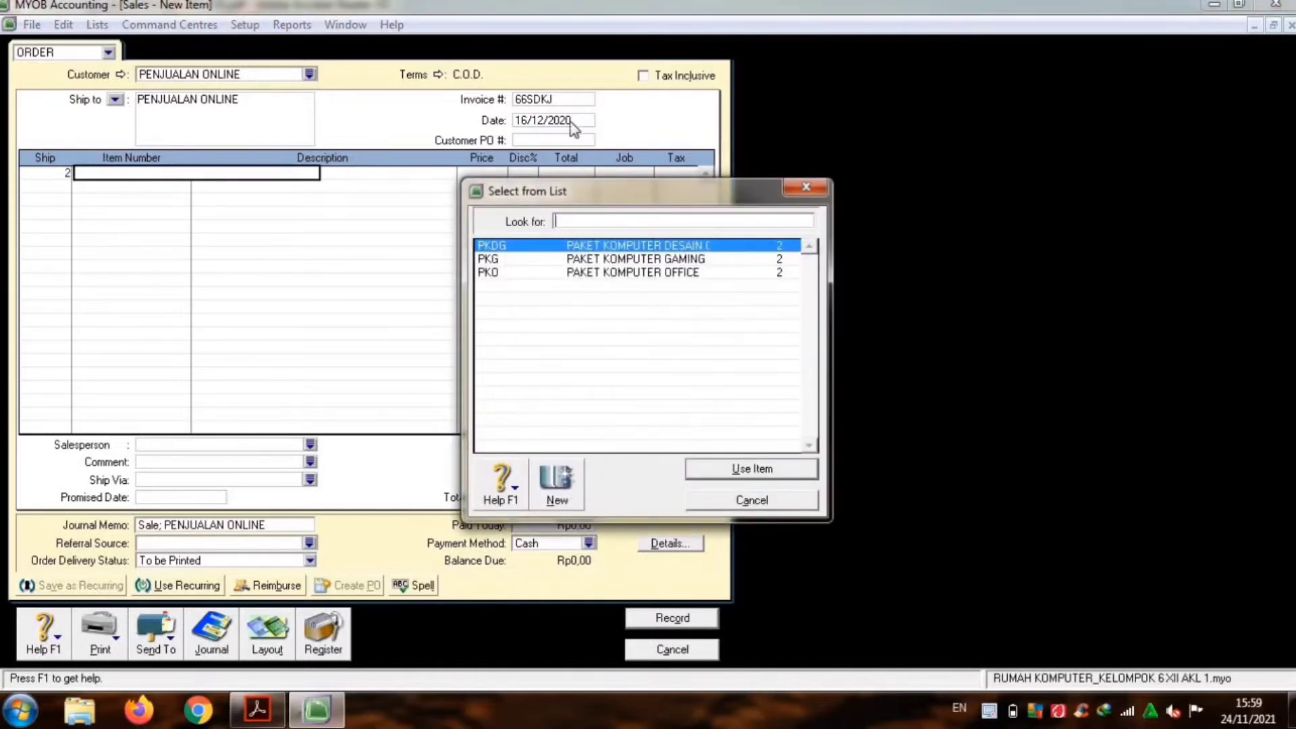
text(PKO)
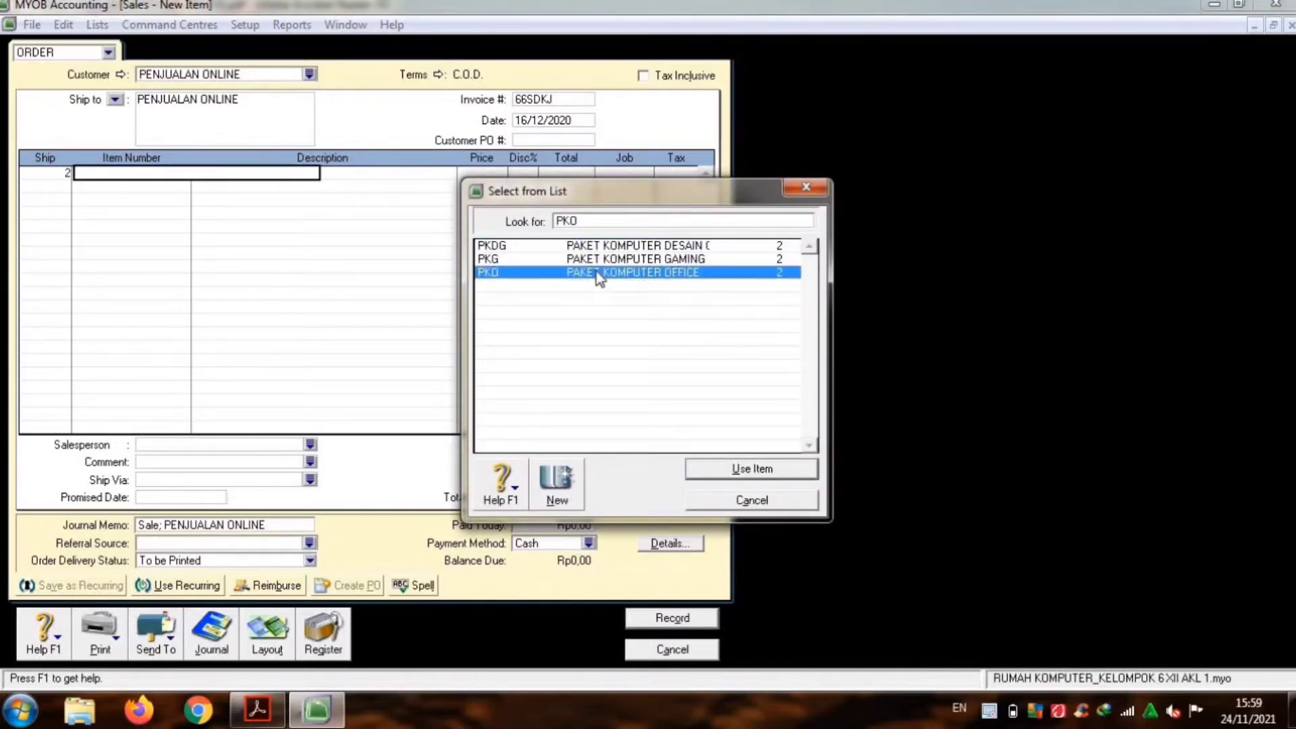
double_click(597, 271)
key(Tab)
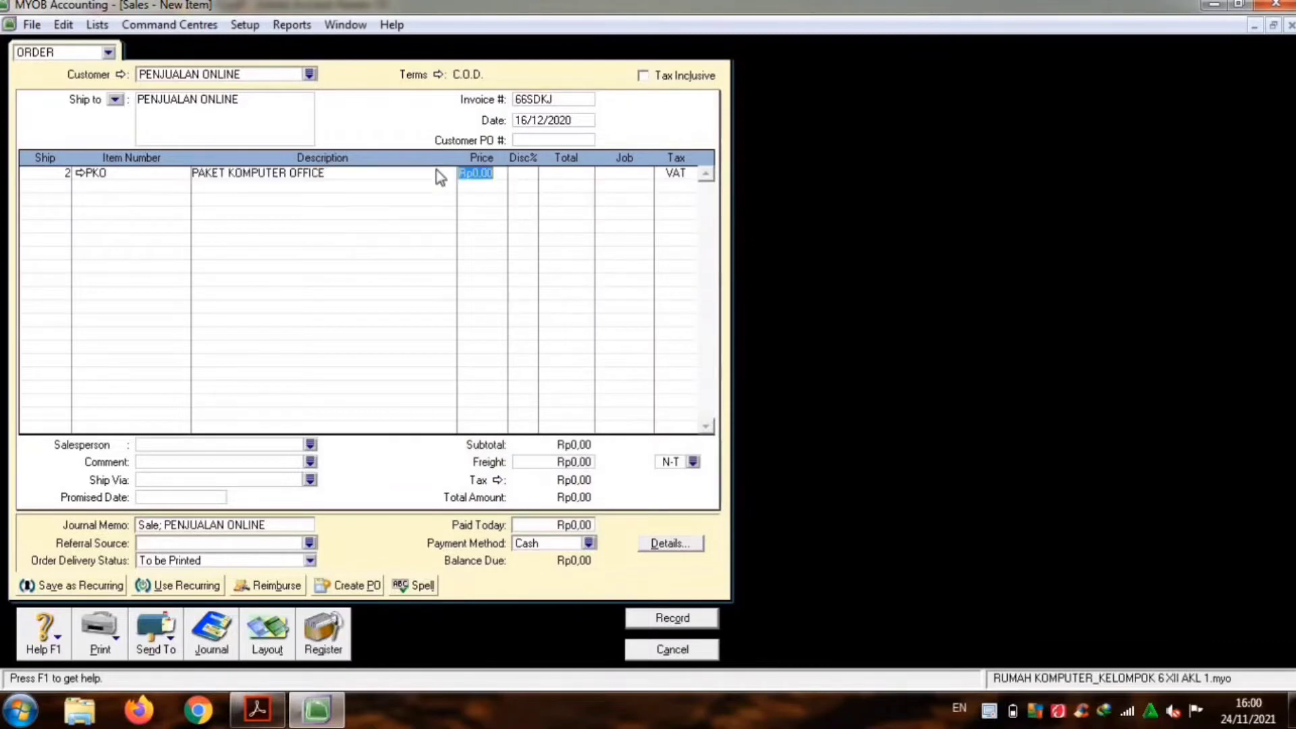
text(7600000)
key(Tab)
key(Tab)
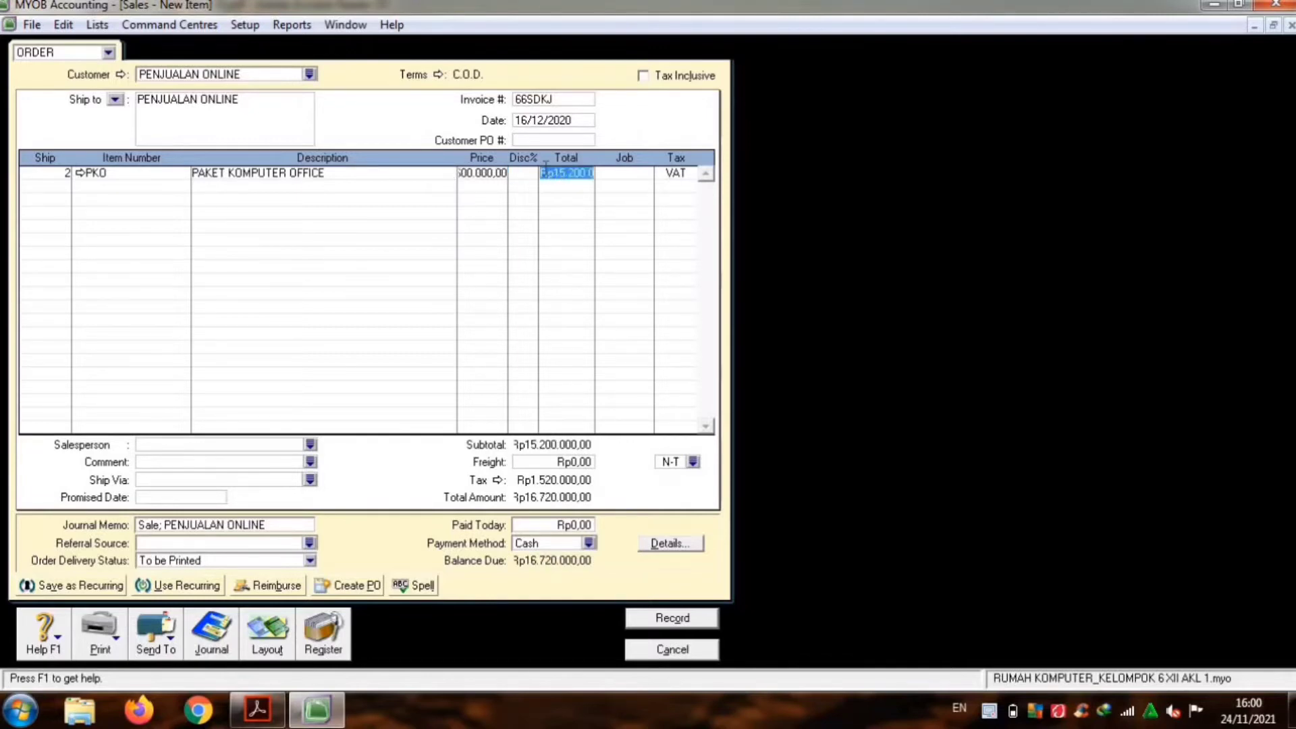
key(Tab)
key(Tab)
key(Tab)
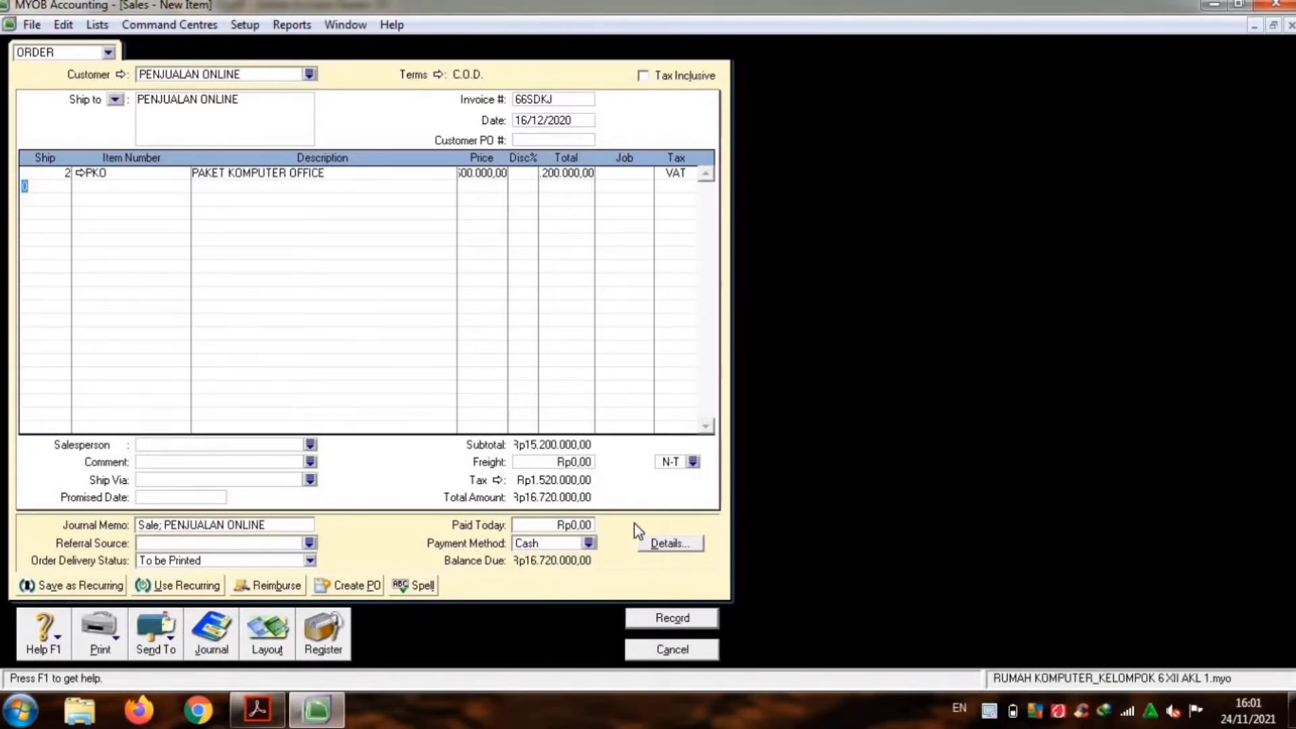
Step: Try to recap the online sales order's journal, record the order and close the sales form
key(ctrl+r)
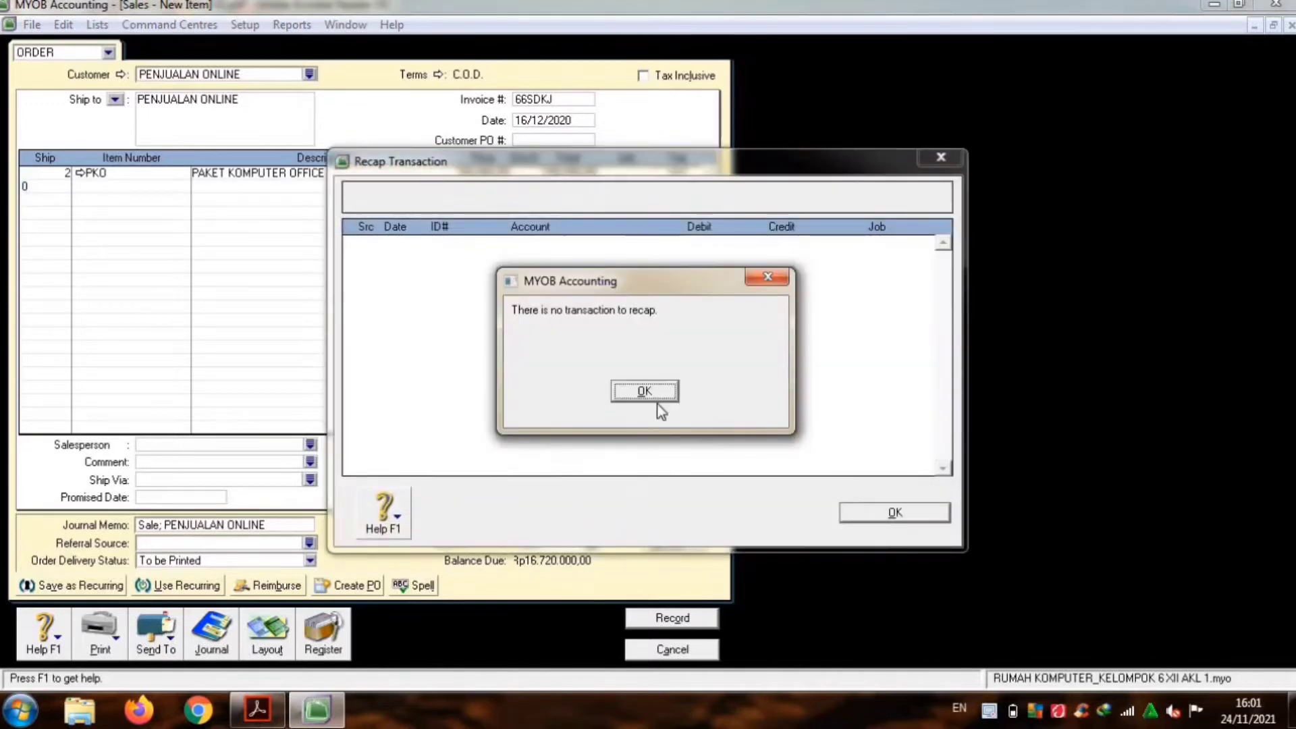
click(660, 391)
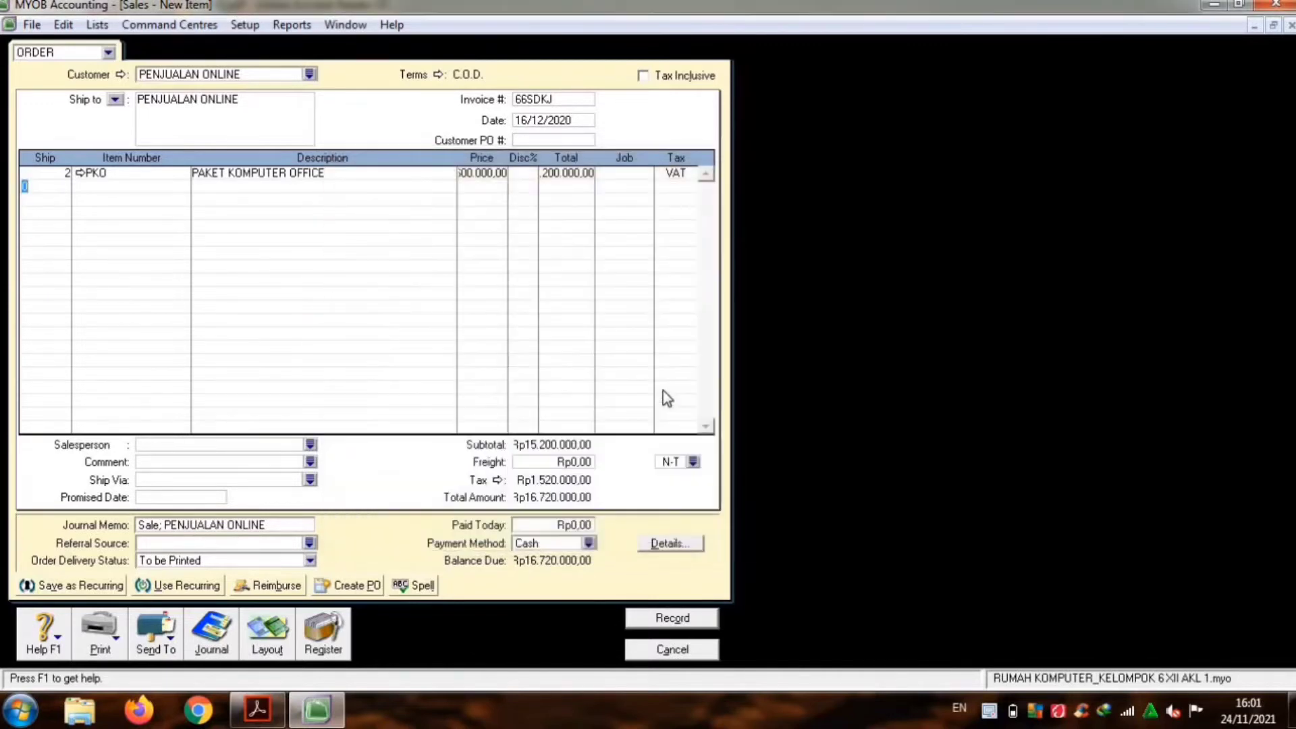
click(664, 617)
click(671, 649)
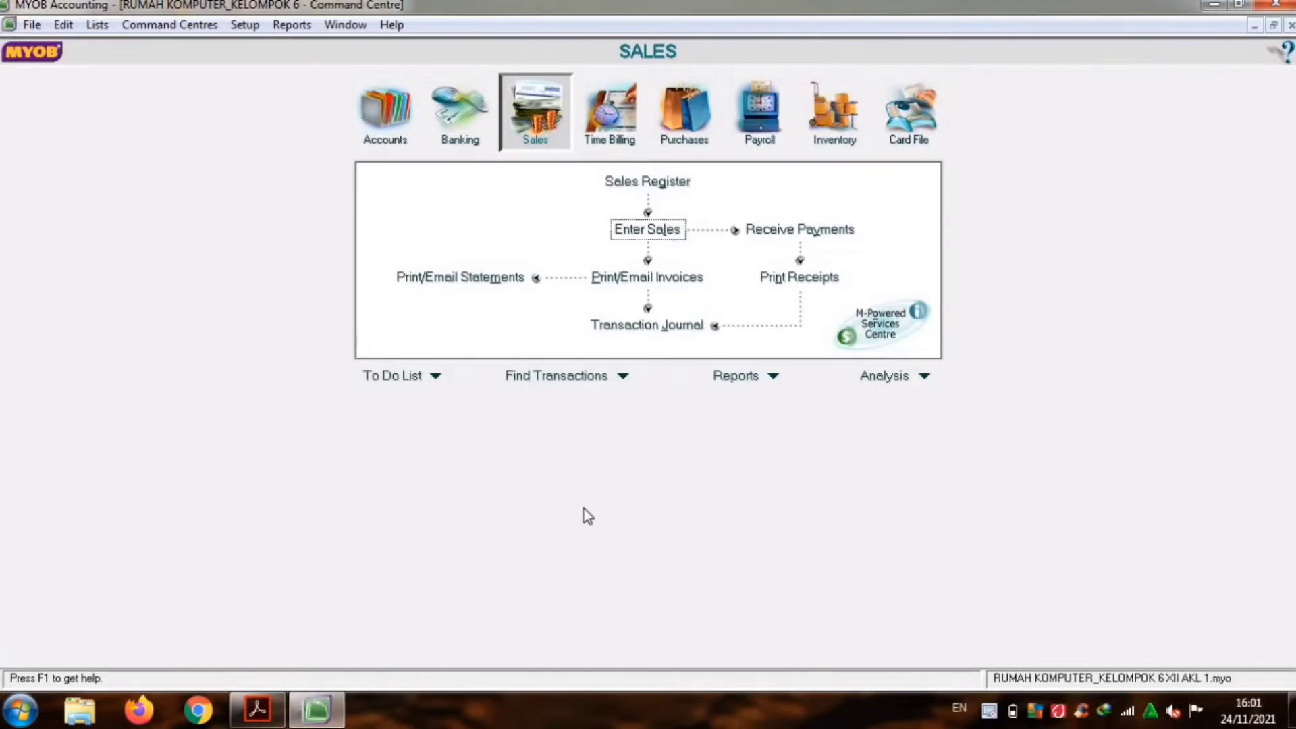
Step: Find the Transaksi 25 memo in the PDF and start a Receive Money entry in MYOB Accounting
click(256, 712)
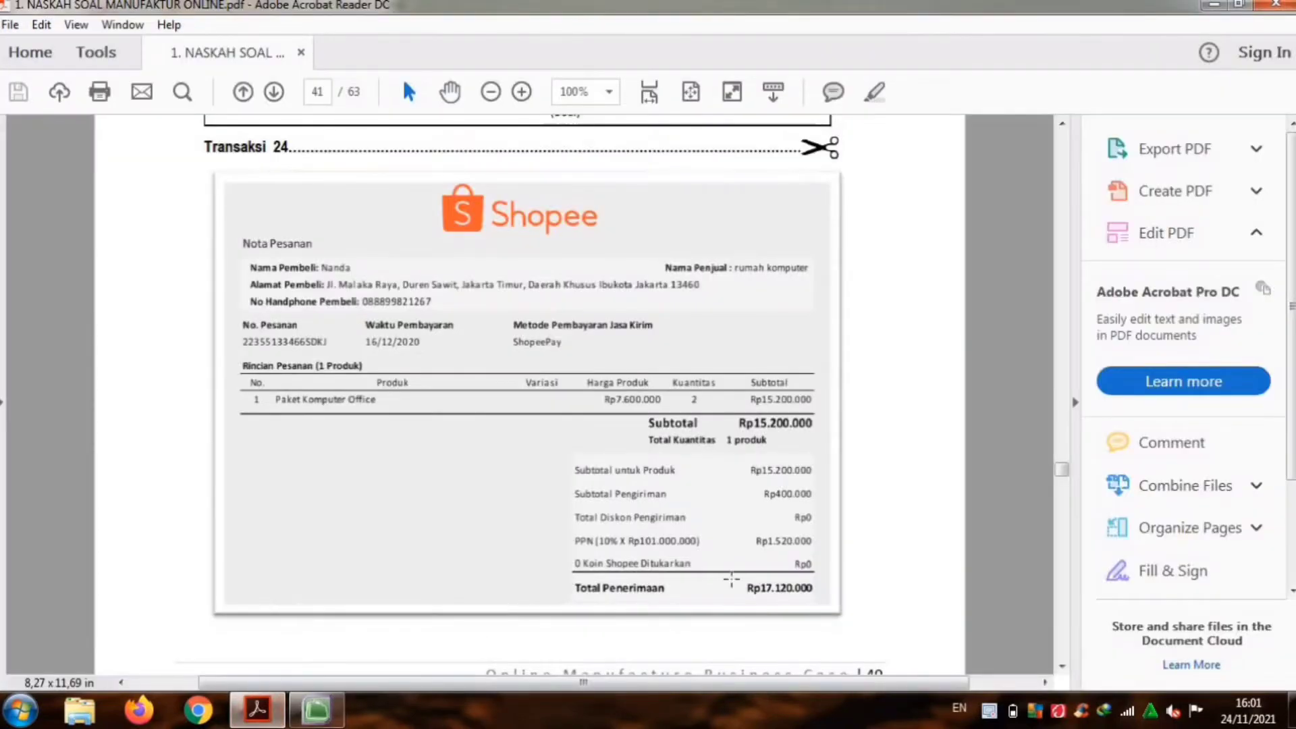
scroll(934, 594, down, 6)
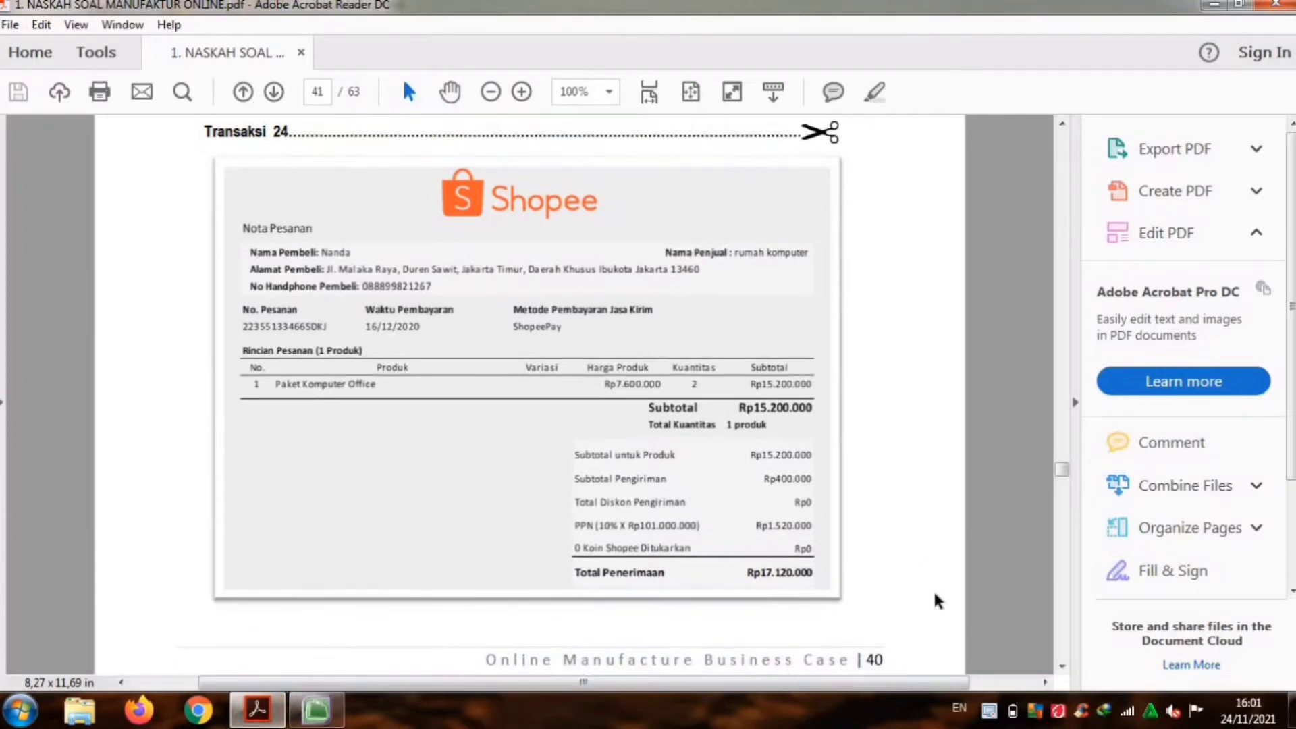
scroll(934, 598, down, 3)
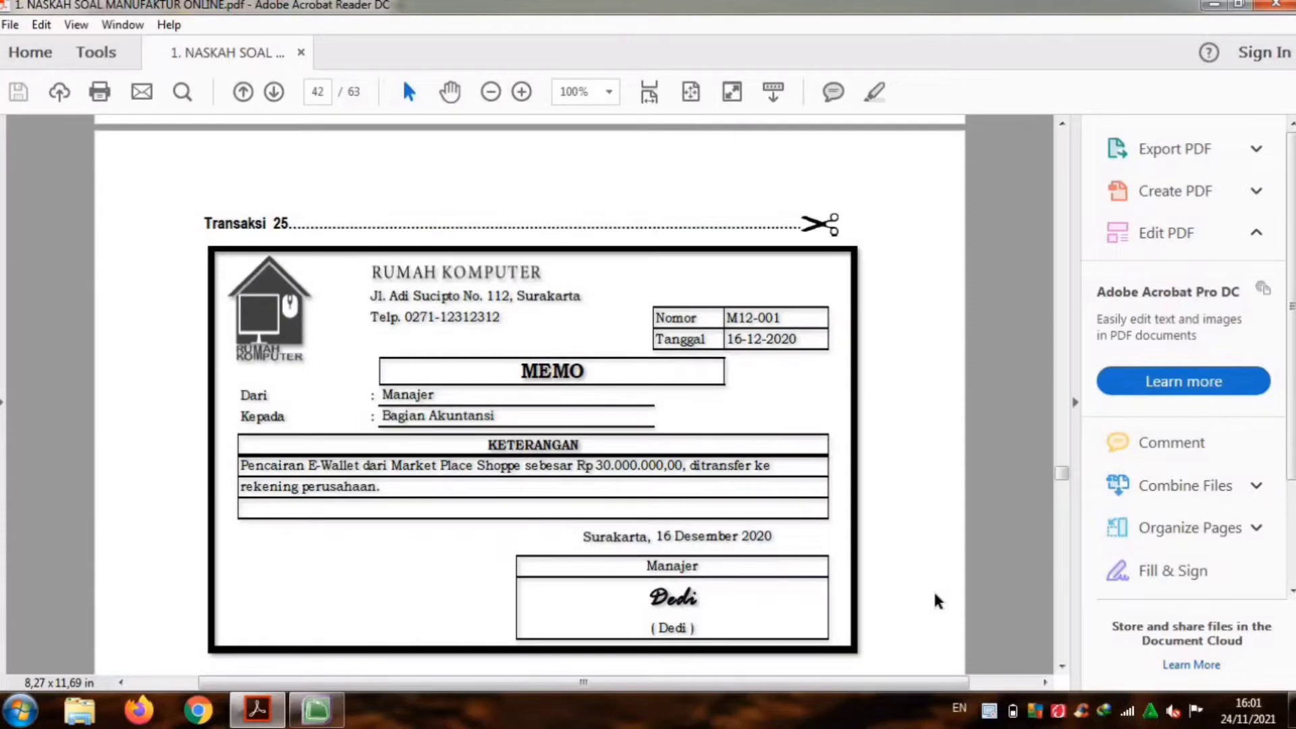
scroll(934, 600, down, 1)
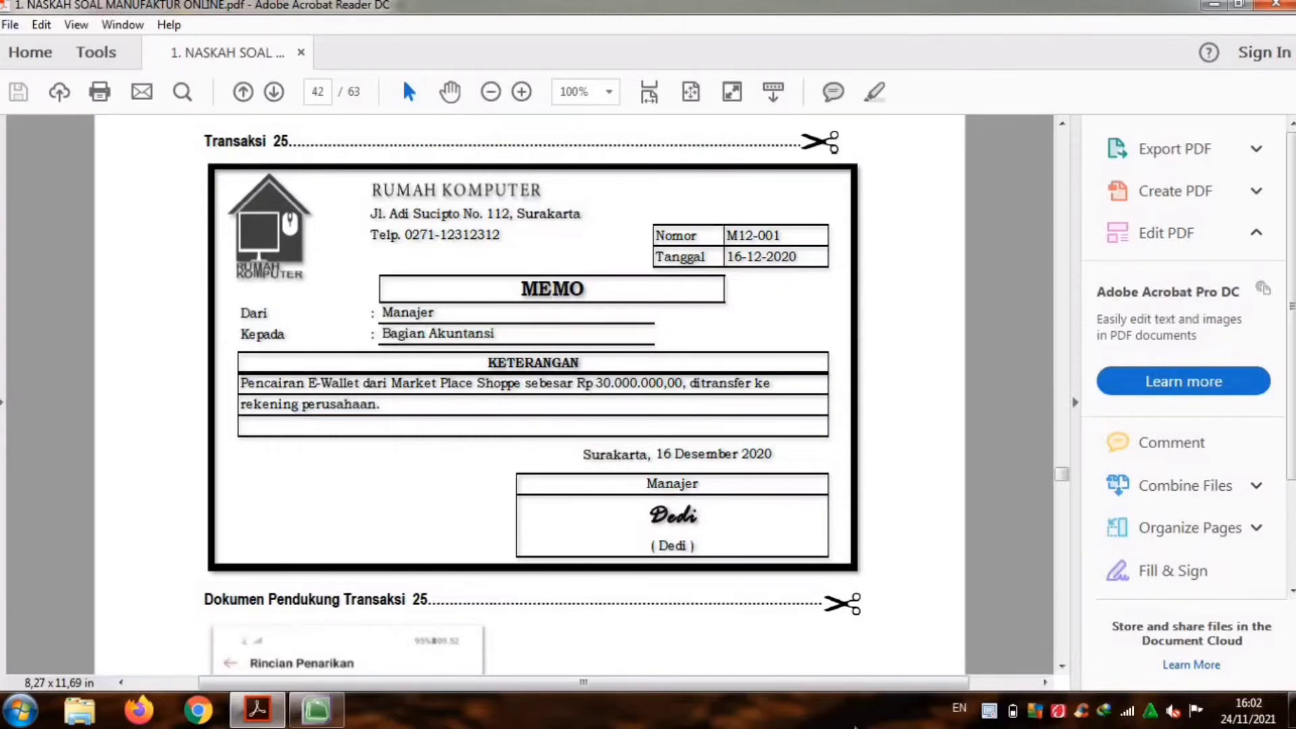
click(315, 709)
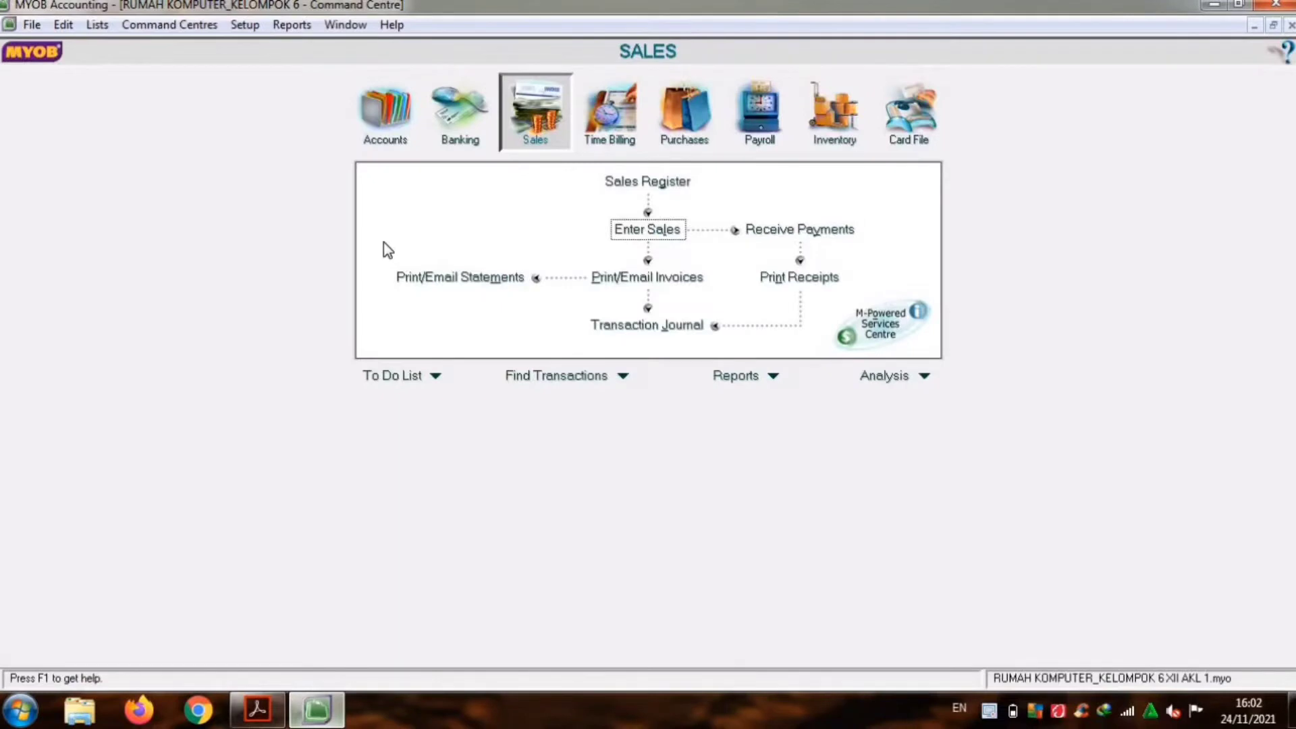
click(439, 141)
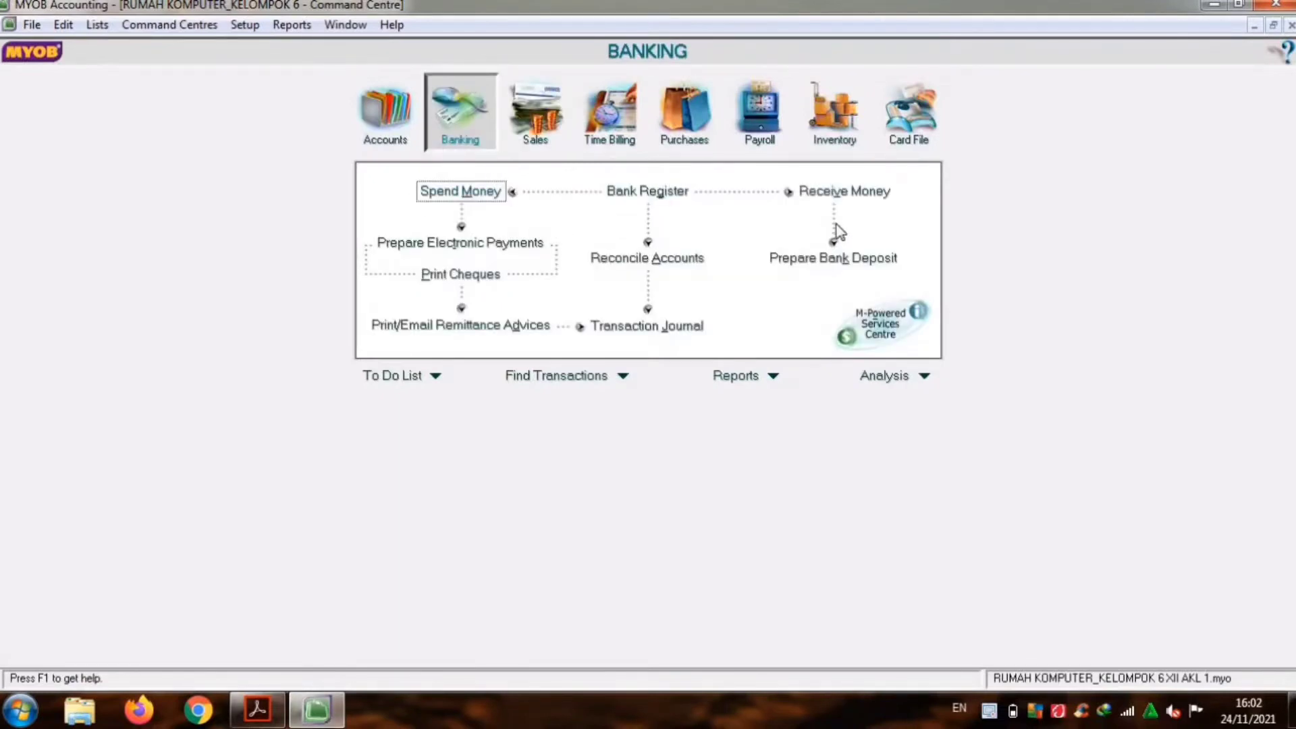
click(832, 193)
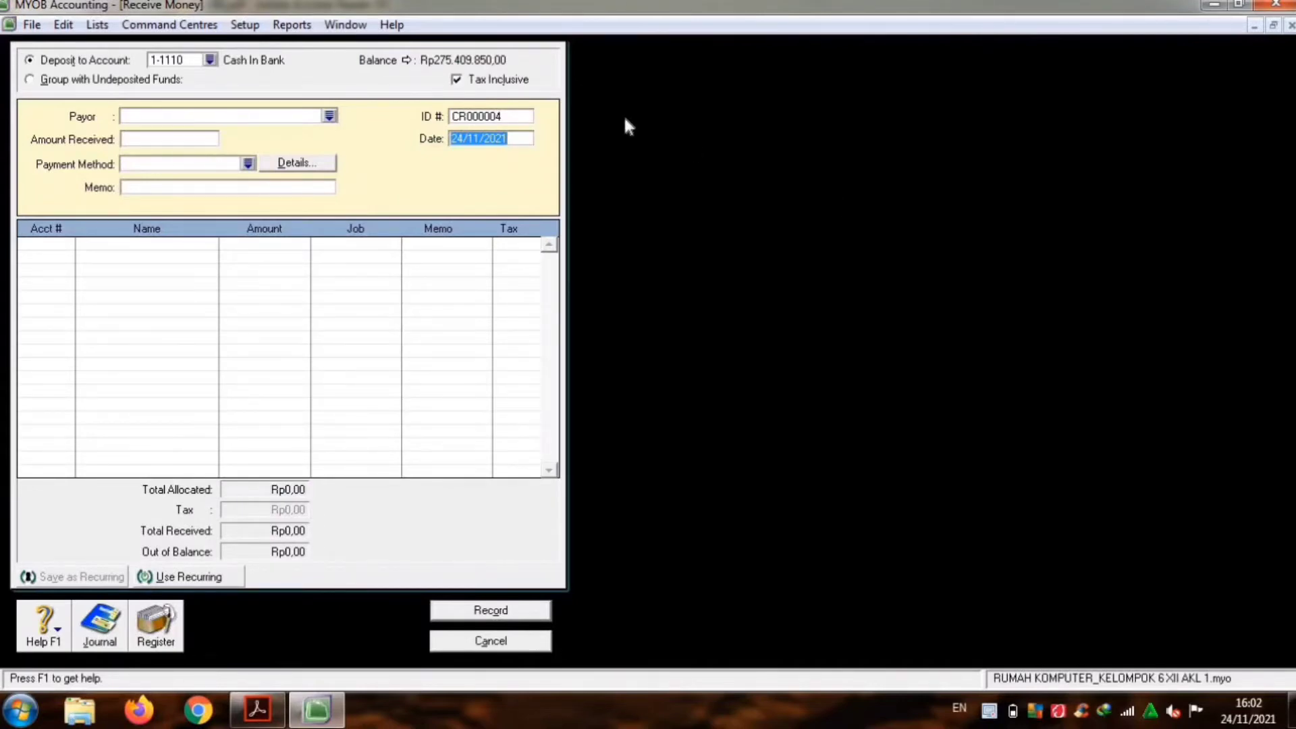
Step: Make the receipt tax exclusive, set the amount received to Rp30.000.000 and choose Transfer Bank as the payment method
click(456, 80)
key(Tab)
text(30)
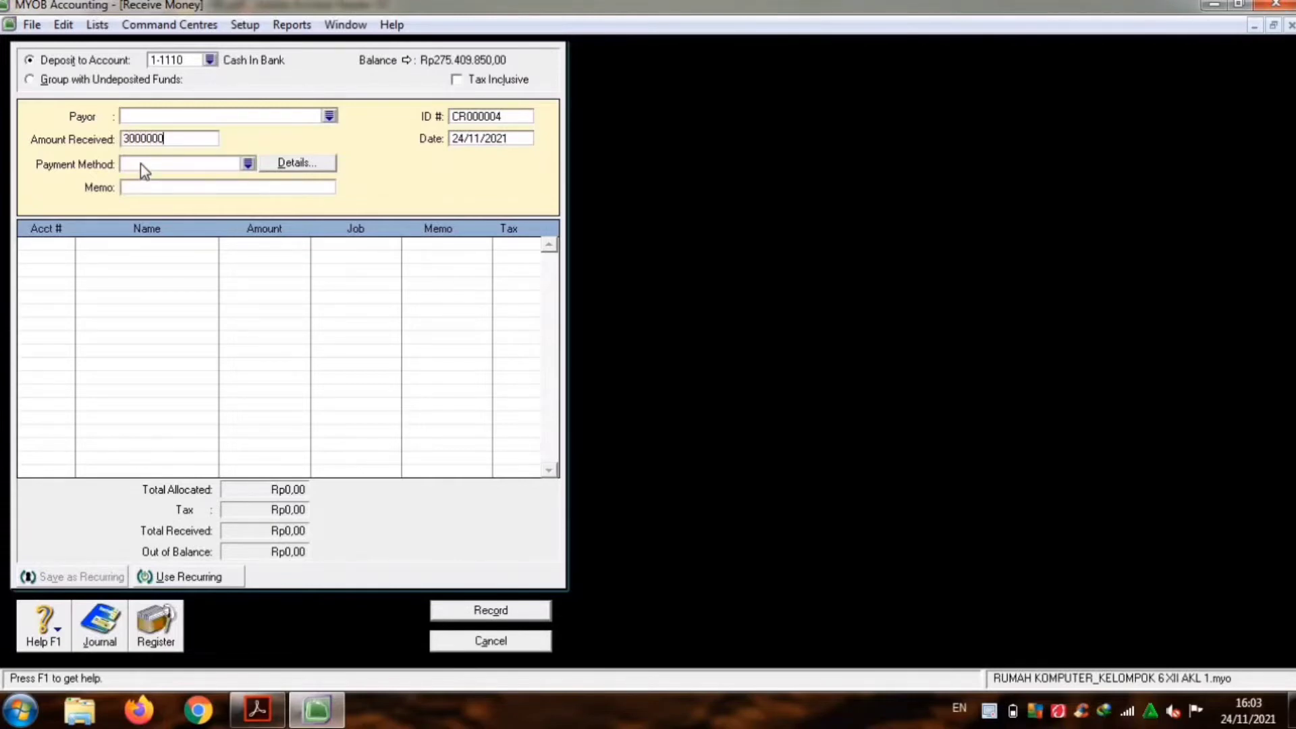
key(Tab)
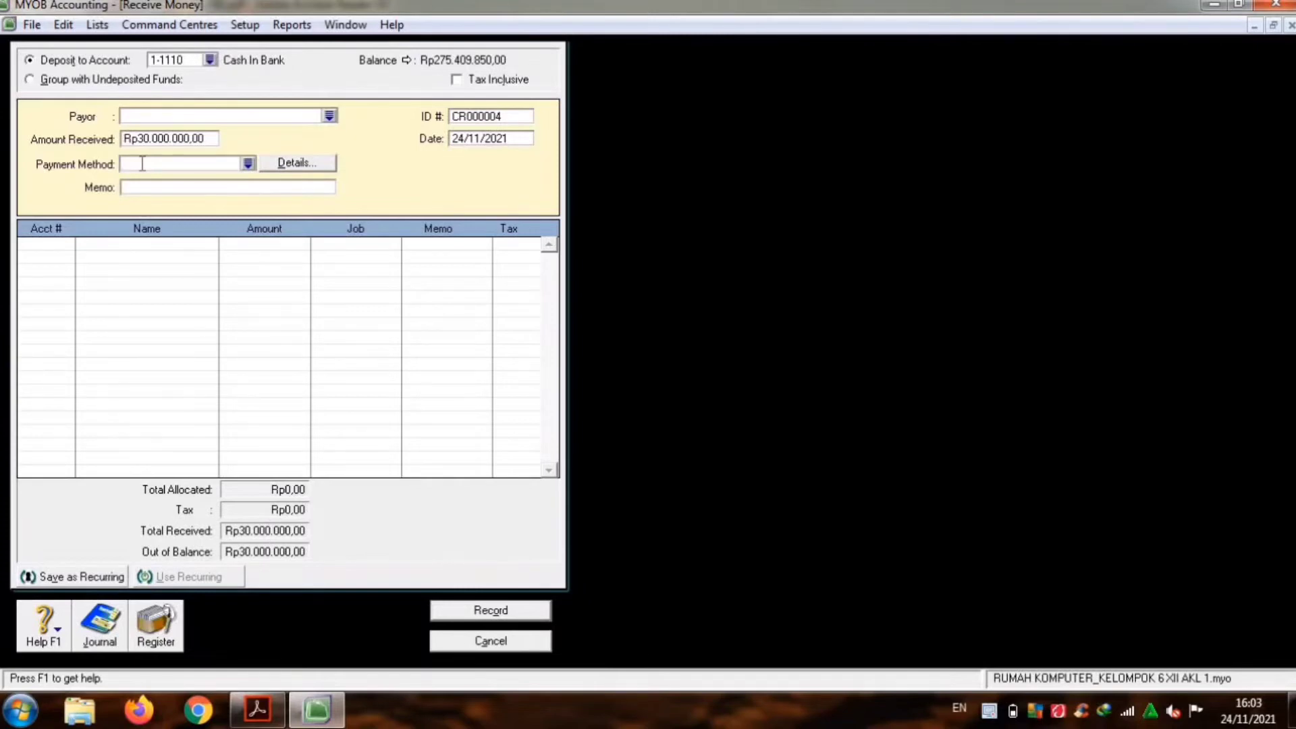
click(248, 164)
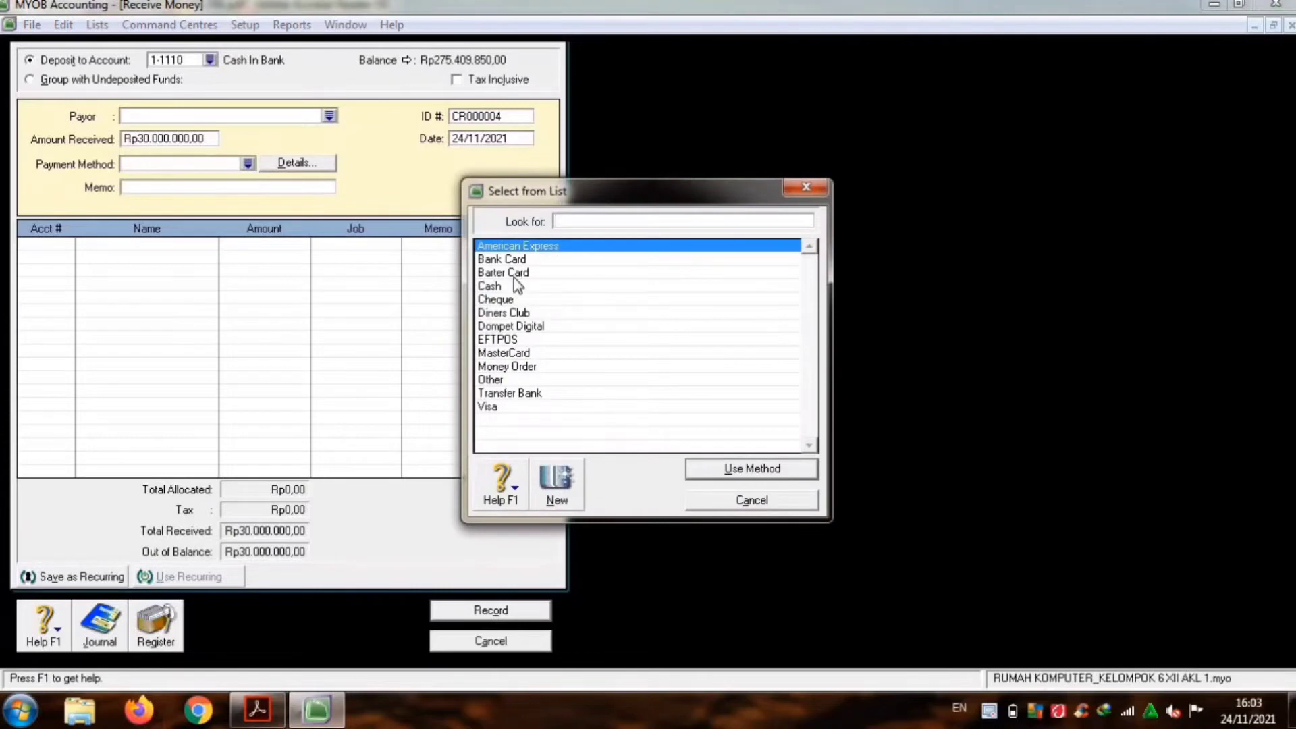
double_click(540, 393)
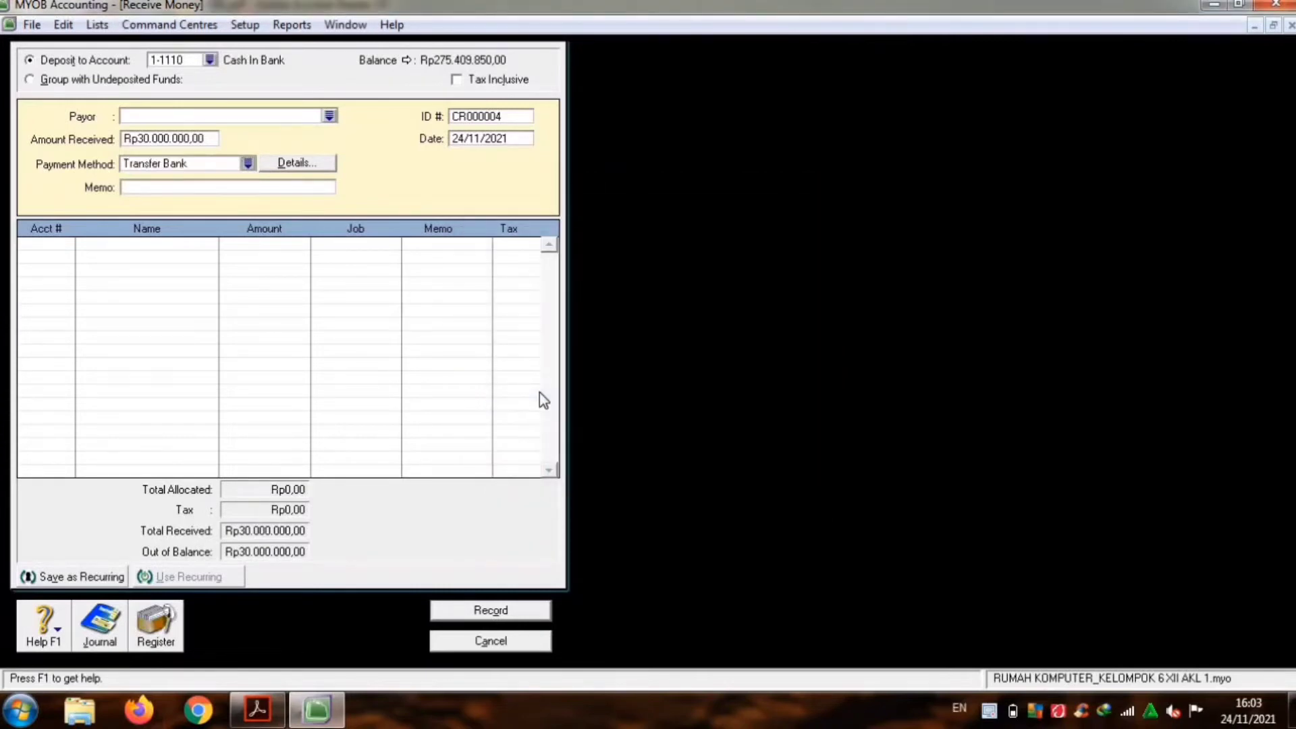
Step: Enter the memo "Pencairan Dompet Digital Shopee Pay" for the receipt
key(Tab)
key(Tab)
text(Pencairan Dompet Digi)
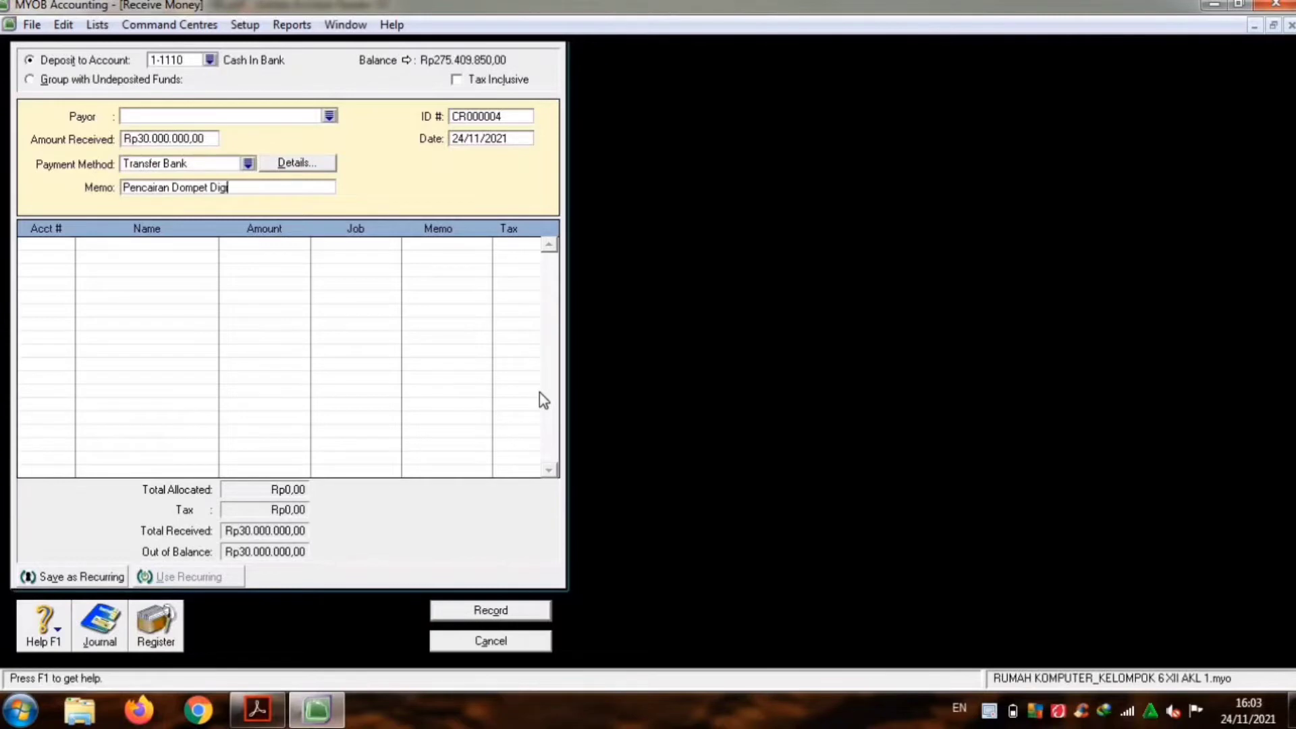
text(tal H)
key(BackSpace)
key(BackSpace)
text(Sa)
key(BackSpace)
text(hopee)
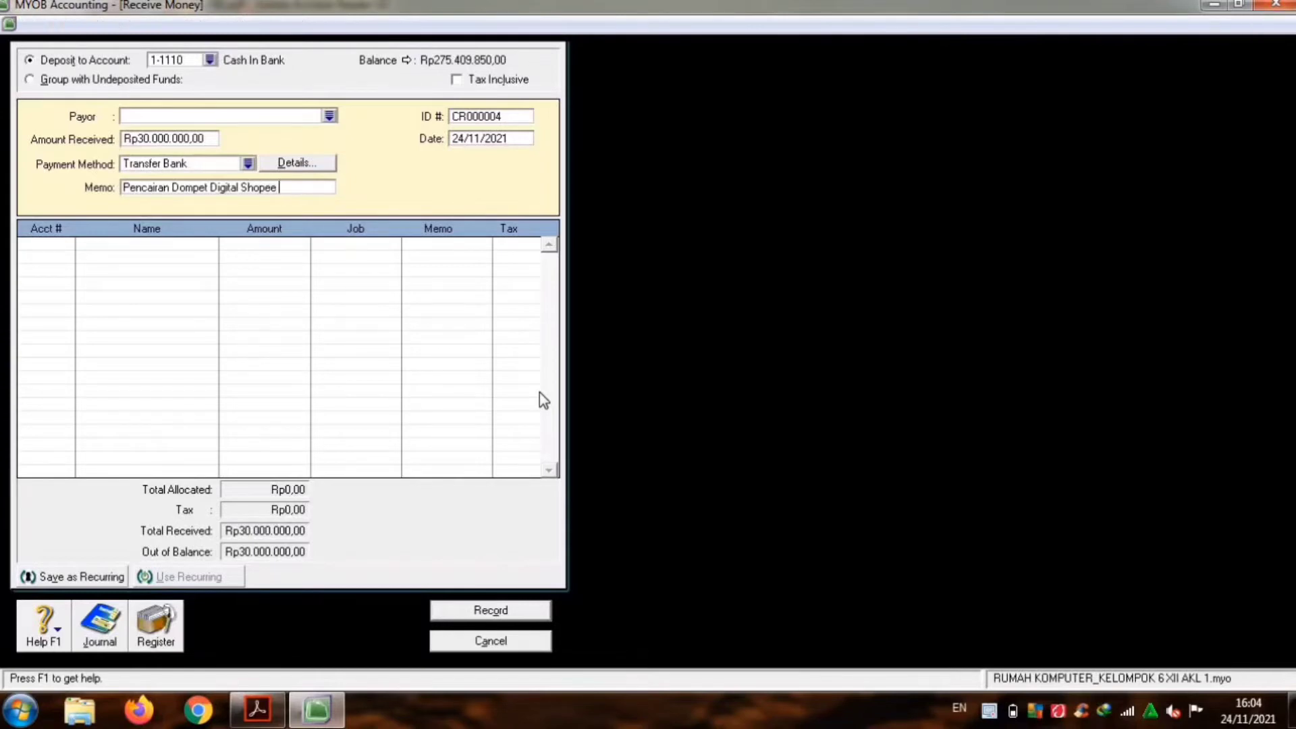
text( Pay)
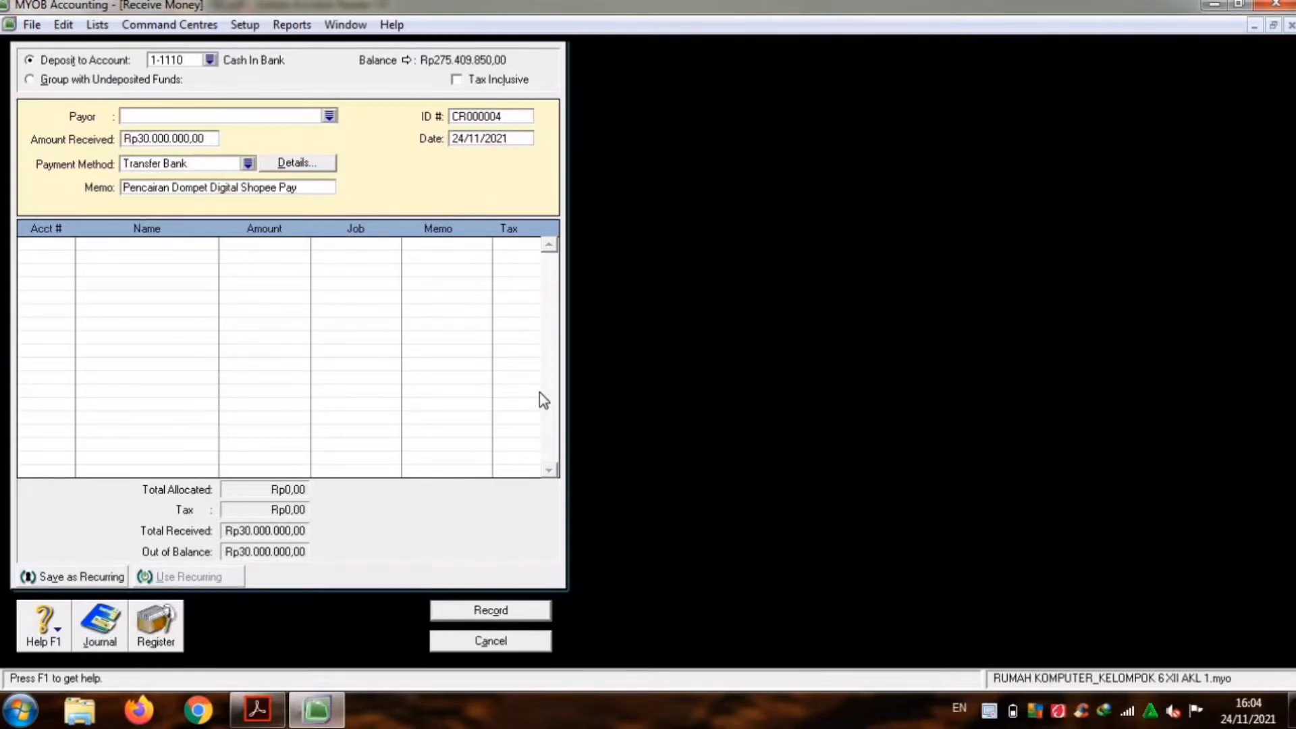
Step: Set the receipt's ID to M12-001 and its date to 16/12/2020
click(509, 117)
text(M)
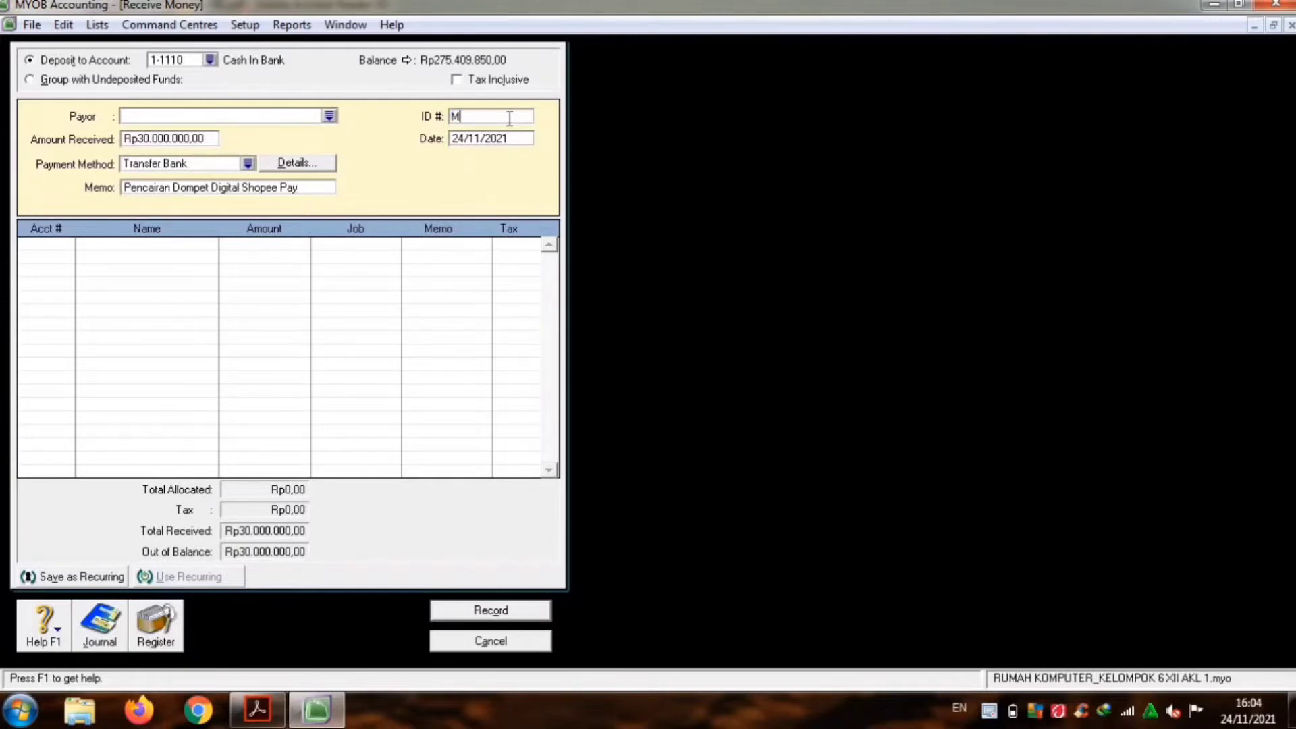
text(12-001)
key(Tab)
text(16/12/2020)
key(Tab)
Step: Allocate the Rp30.000.000 receipt to account 1-1120 Cash in E-Wallet
text(4-)
key(Tab)
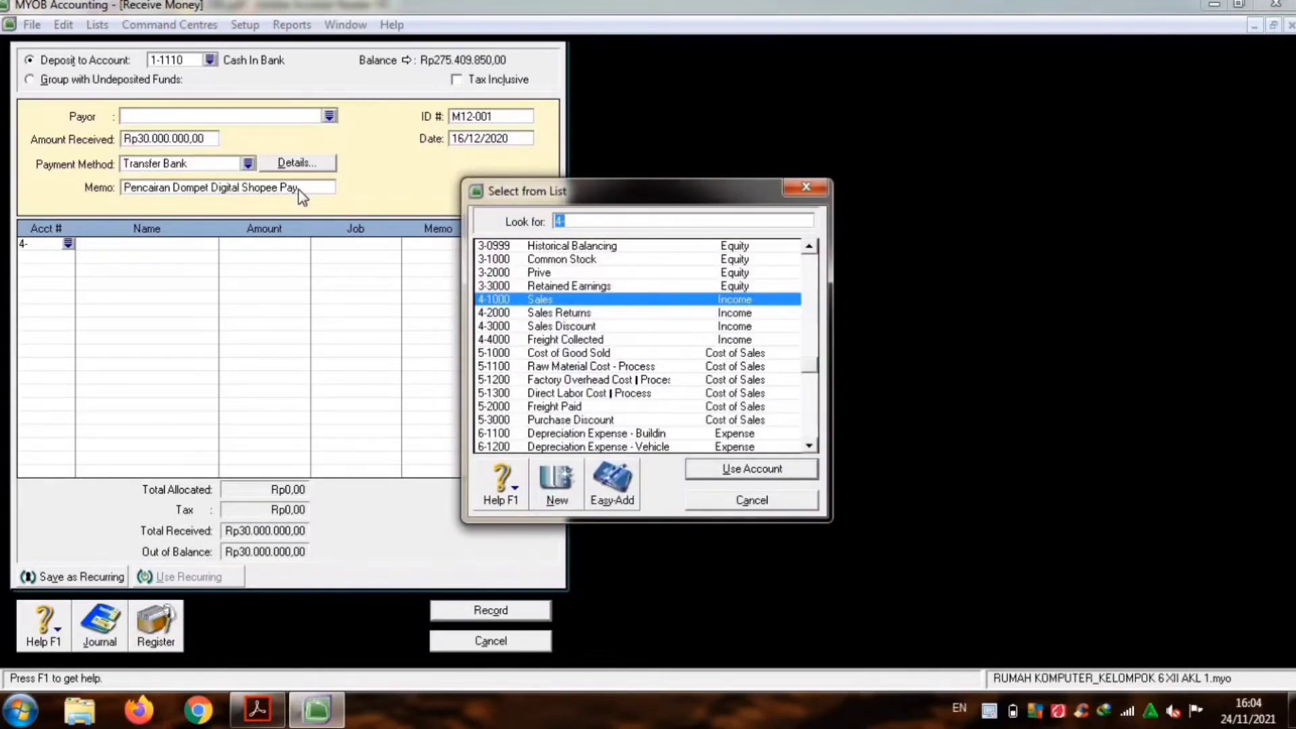
text(1)
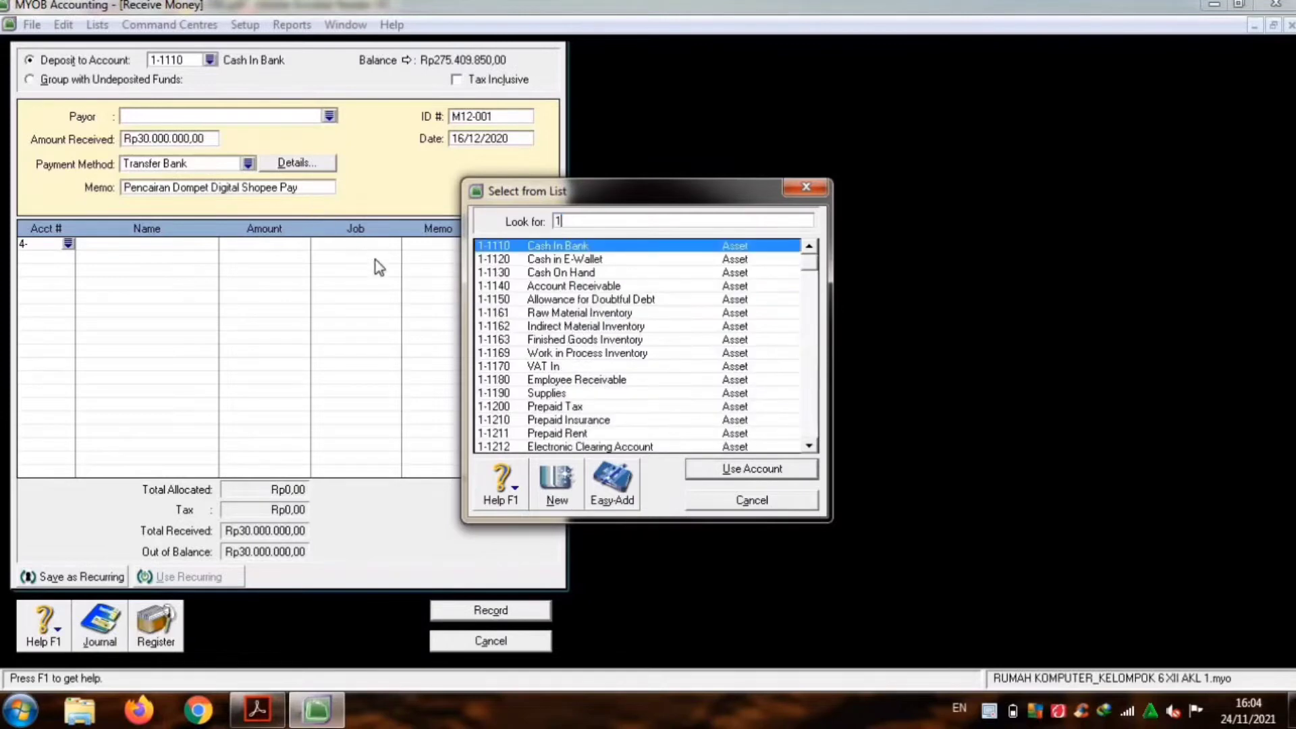
double_click(527, 260)
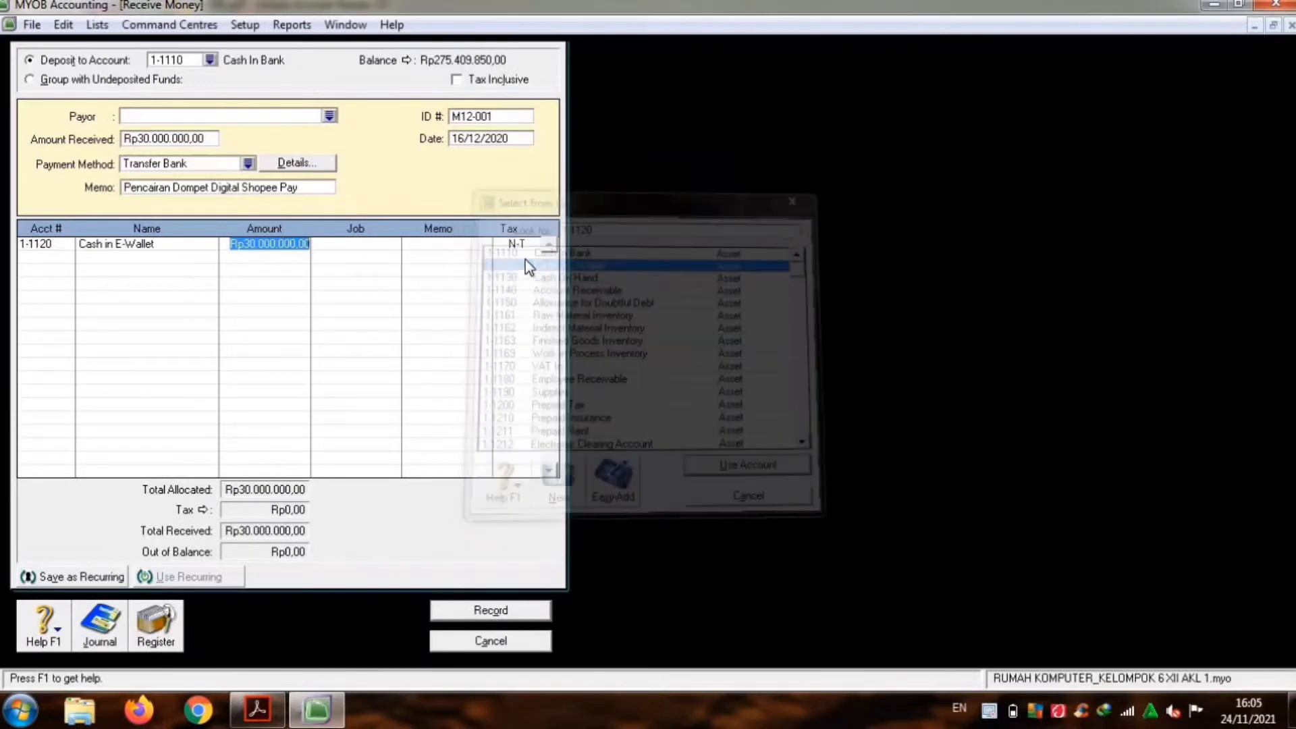
key(Tab)
key(Tab)
key(Tab)
key(Tab)
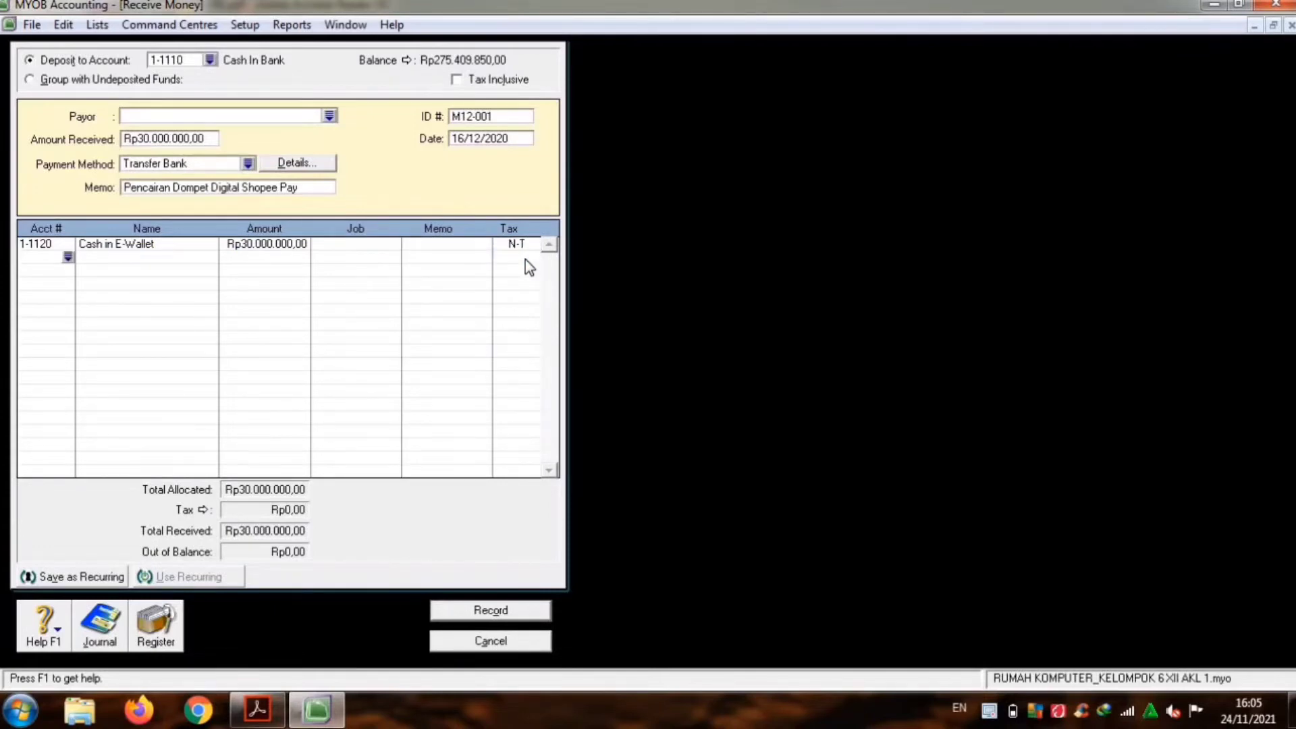
Step: Review the journal recap of the e-wallet withdrawal, record it and close the Receive Money form
key(ctrl+r)
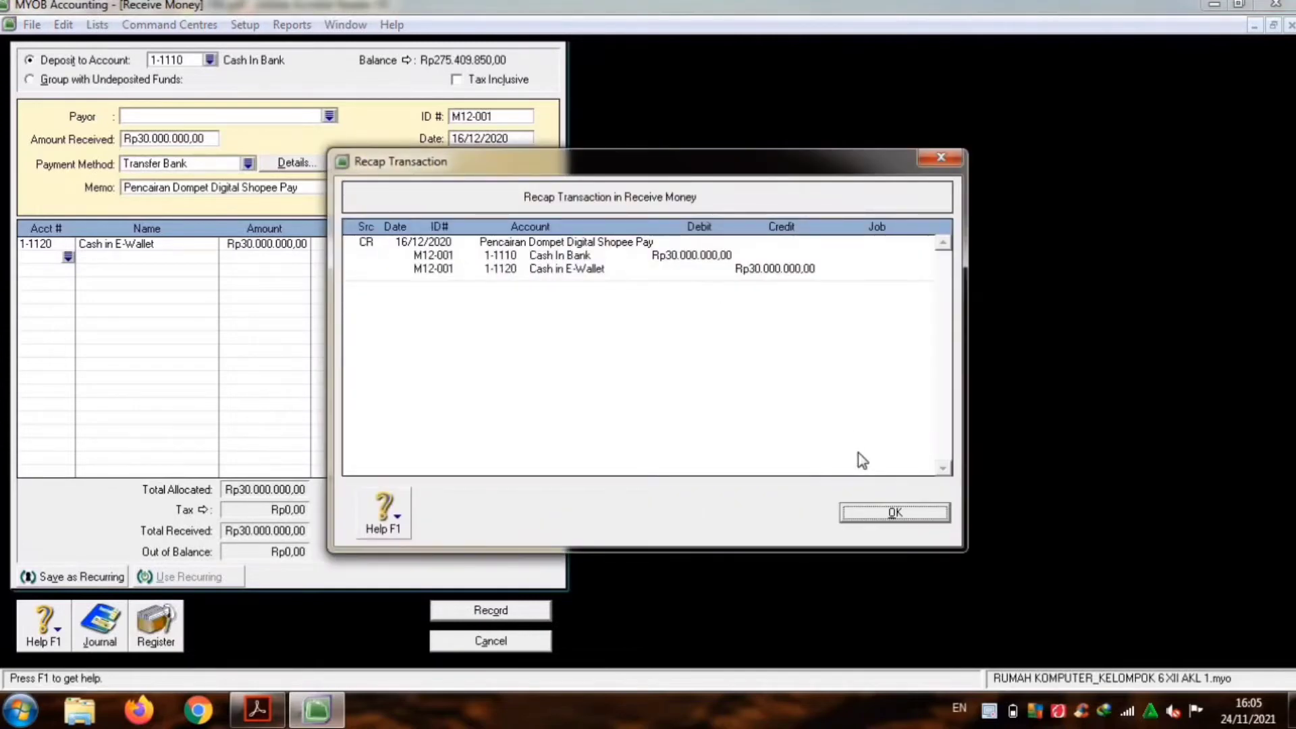
click(895, 514)
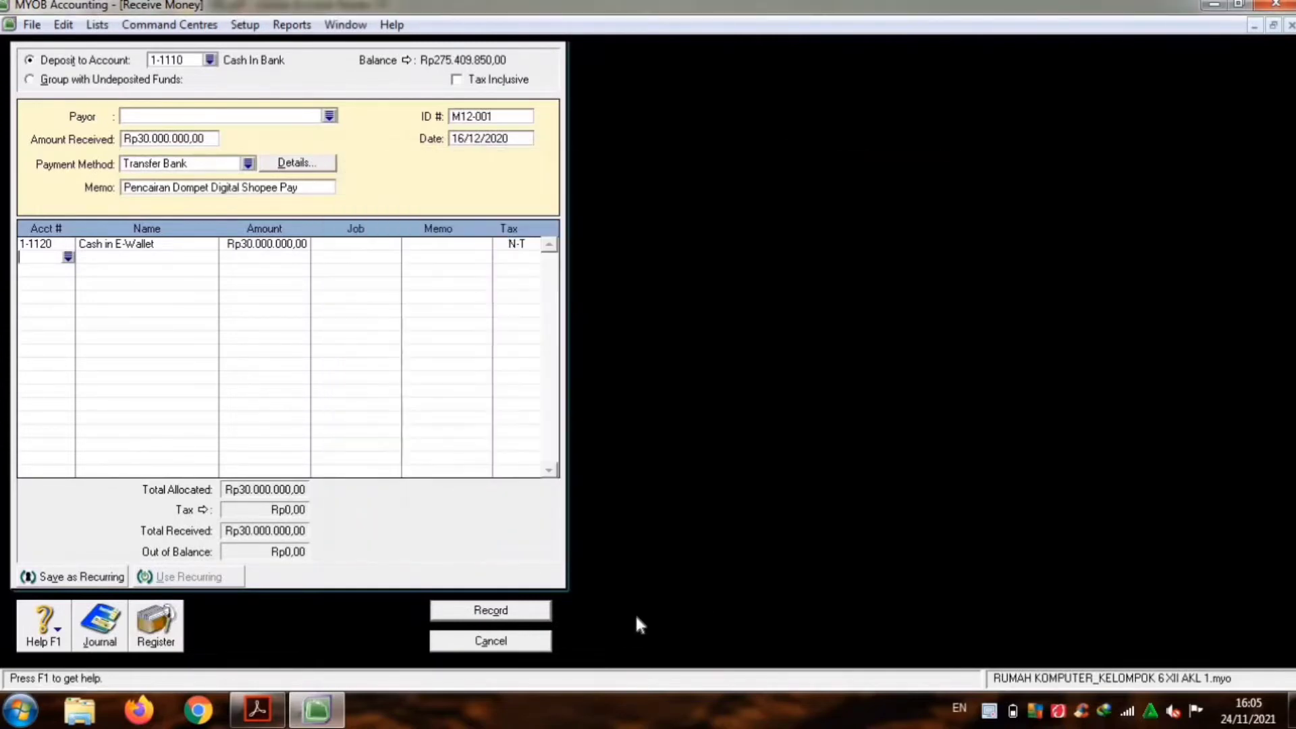
click(532, 616)
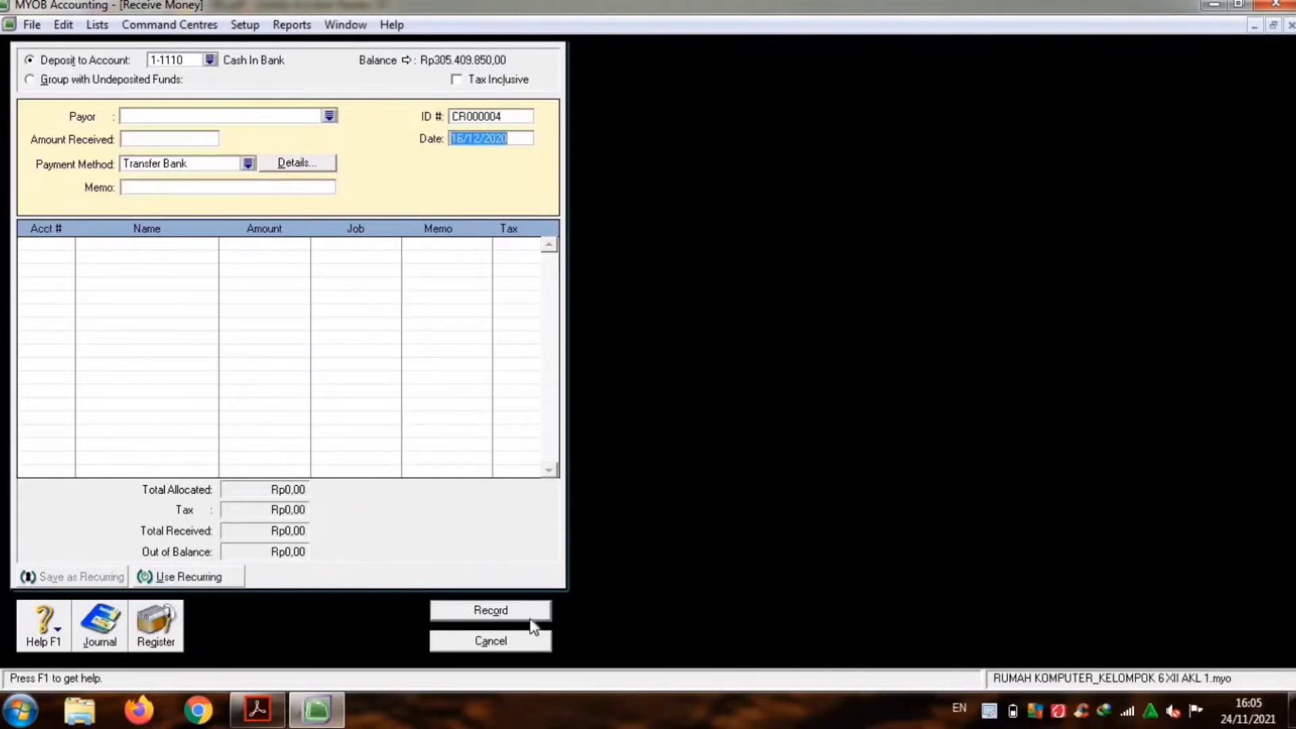
click(490, 641)
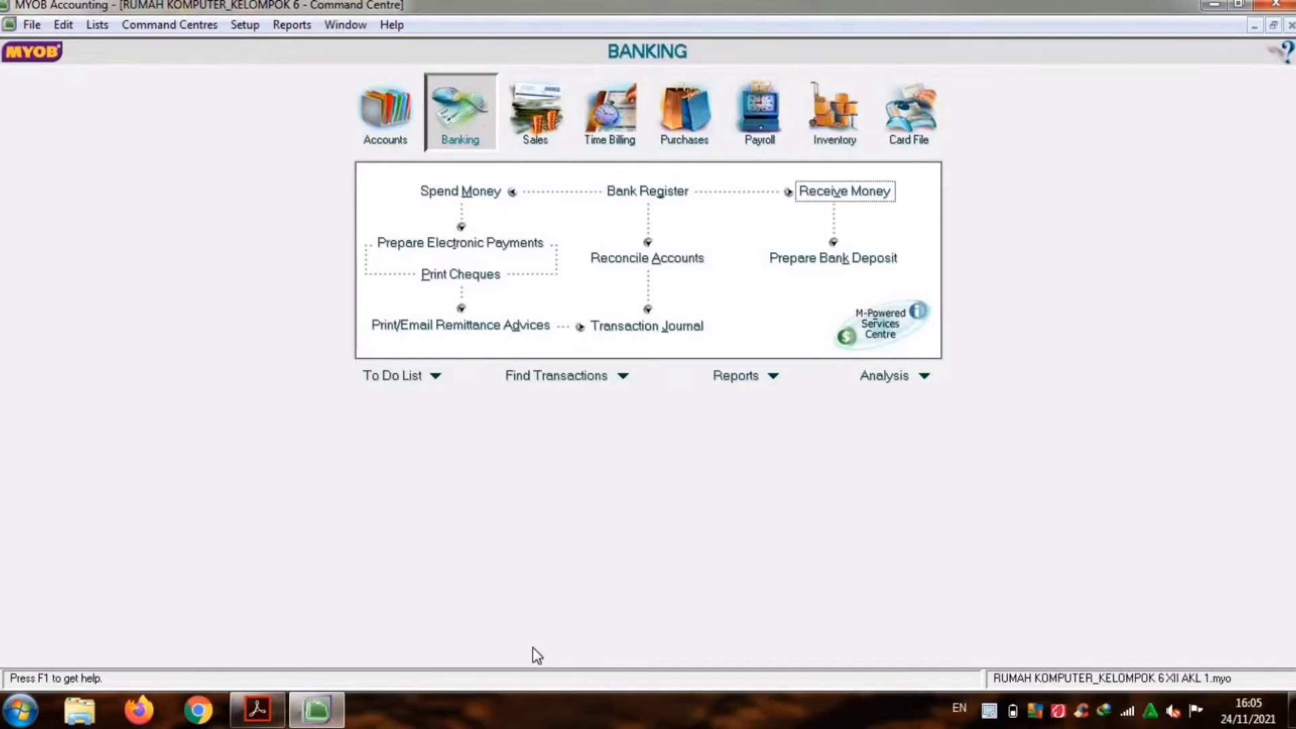
Step: Find the Bukti Pengeluaran Bahan Produksi of Transaksi 26 in the PDF
click(257, 710)
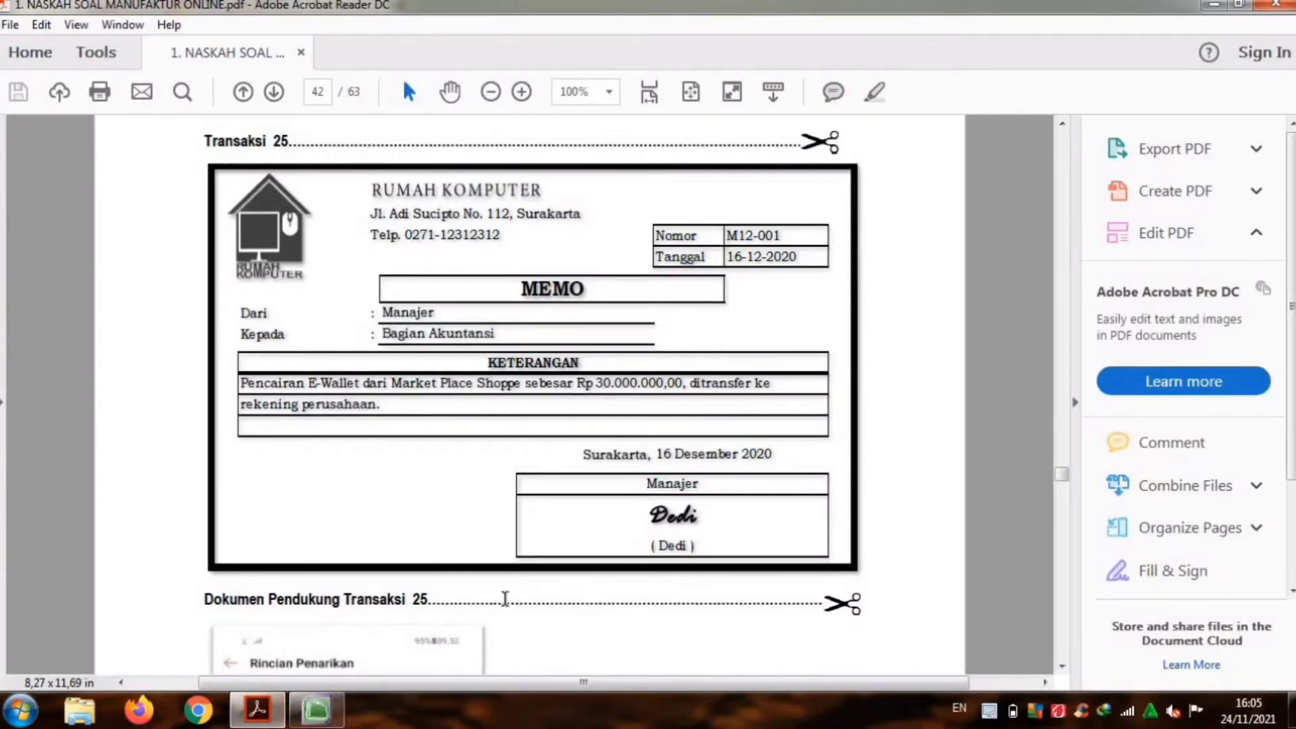
scroll(505, 598, down, 1)
scroll(505, 599, down, 15)
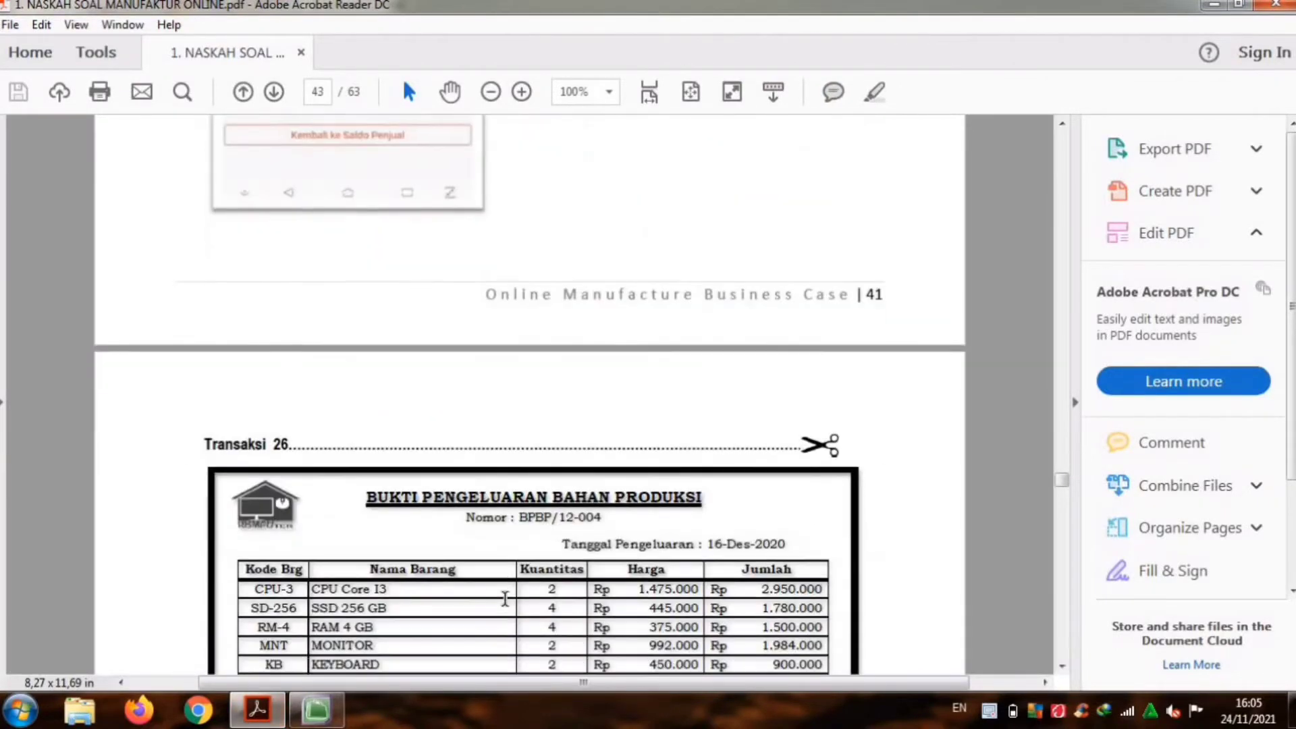
Step: Examine the Transaksi 26 material issue slip and its supporting document in the PDF
scroll(505, 598, down, 5)
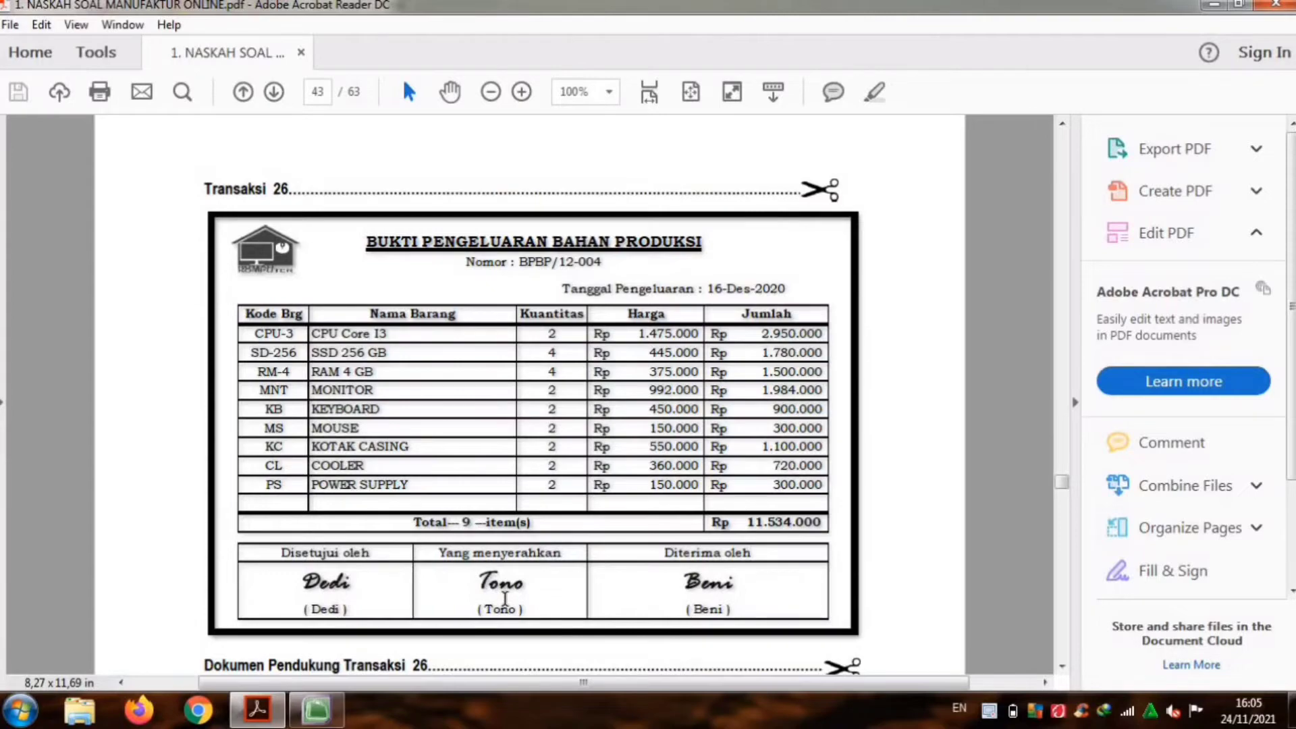
scroll(505, 598, down, 5)
scroll(504, 598, down, 15)
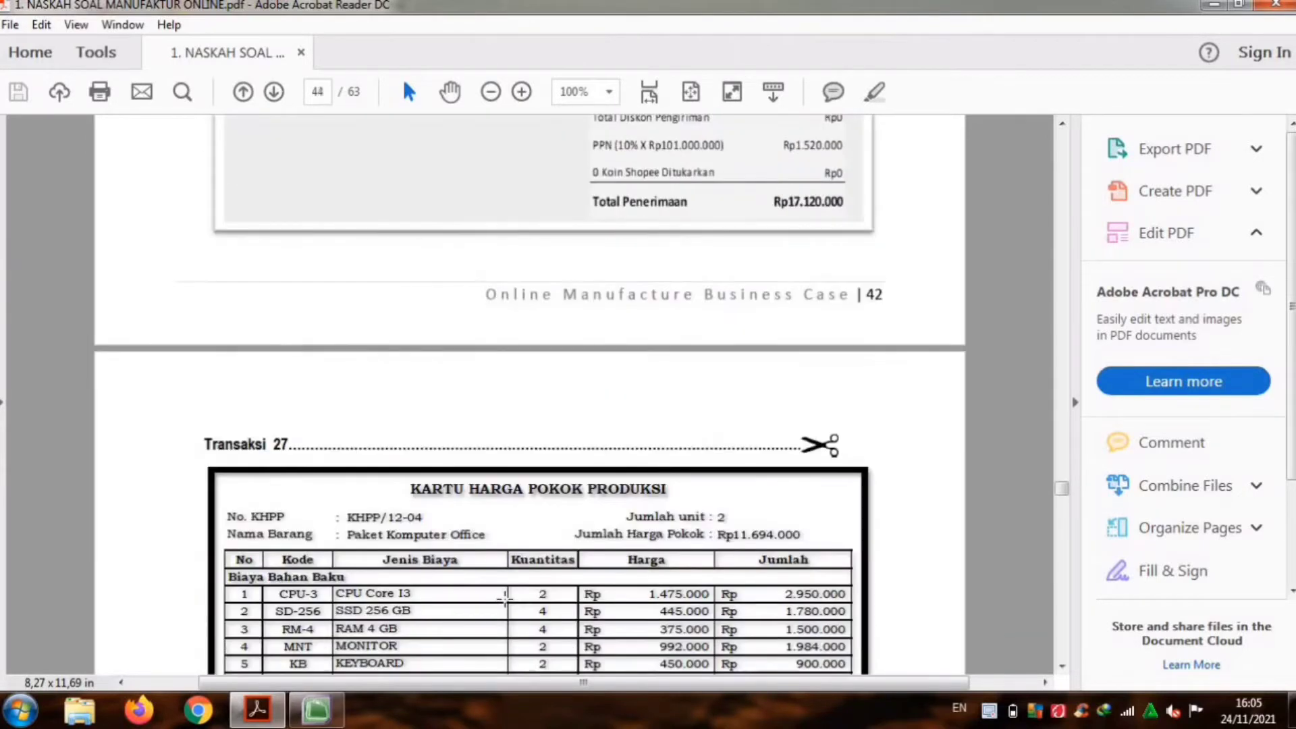
scroll(505, 598, up, 18)
scroll(505, 598, up, 1)
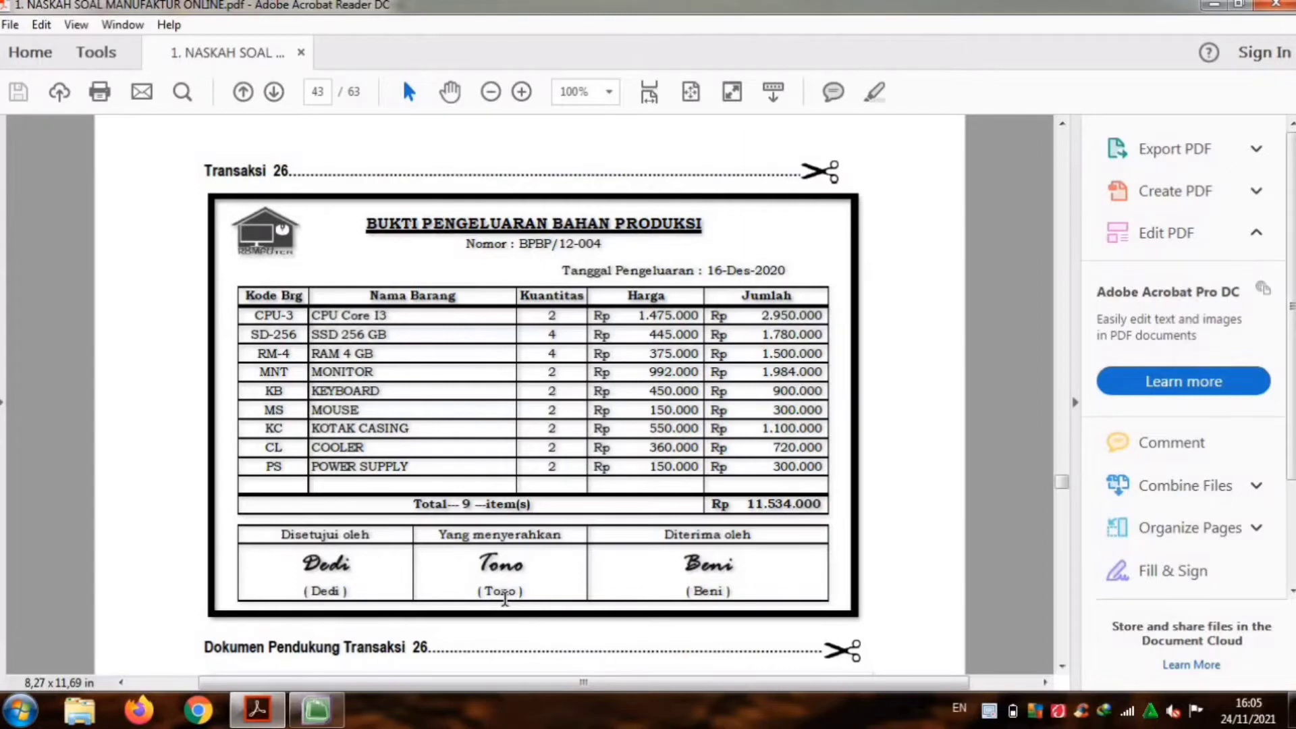
Step: Switch to MYOB Accounting and open the Adjust Inventory form
key(alt+Tab)
click(830, 138)
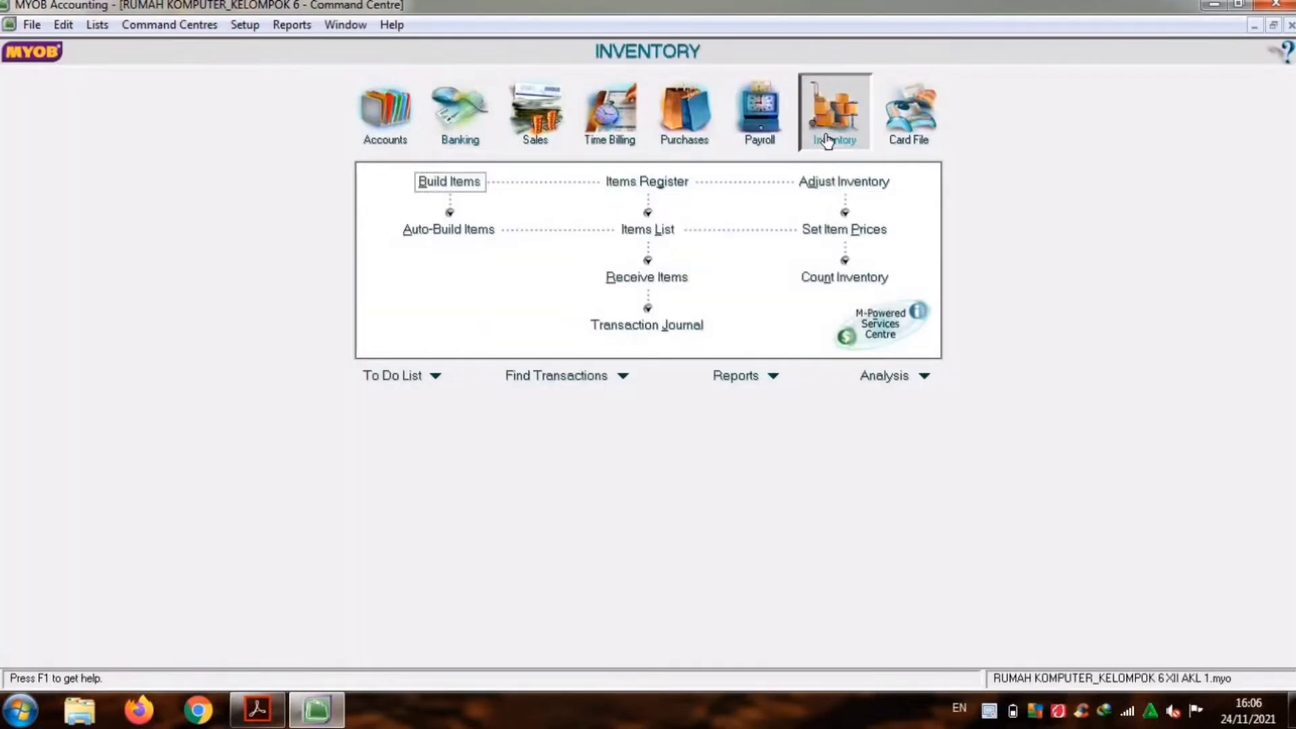
click(827, 180)
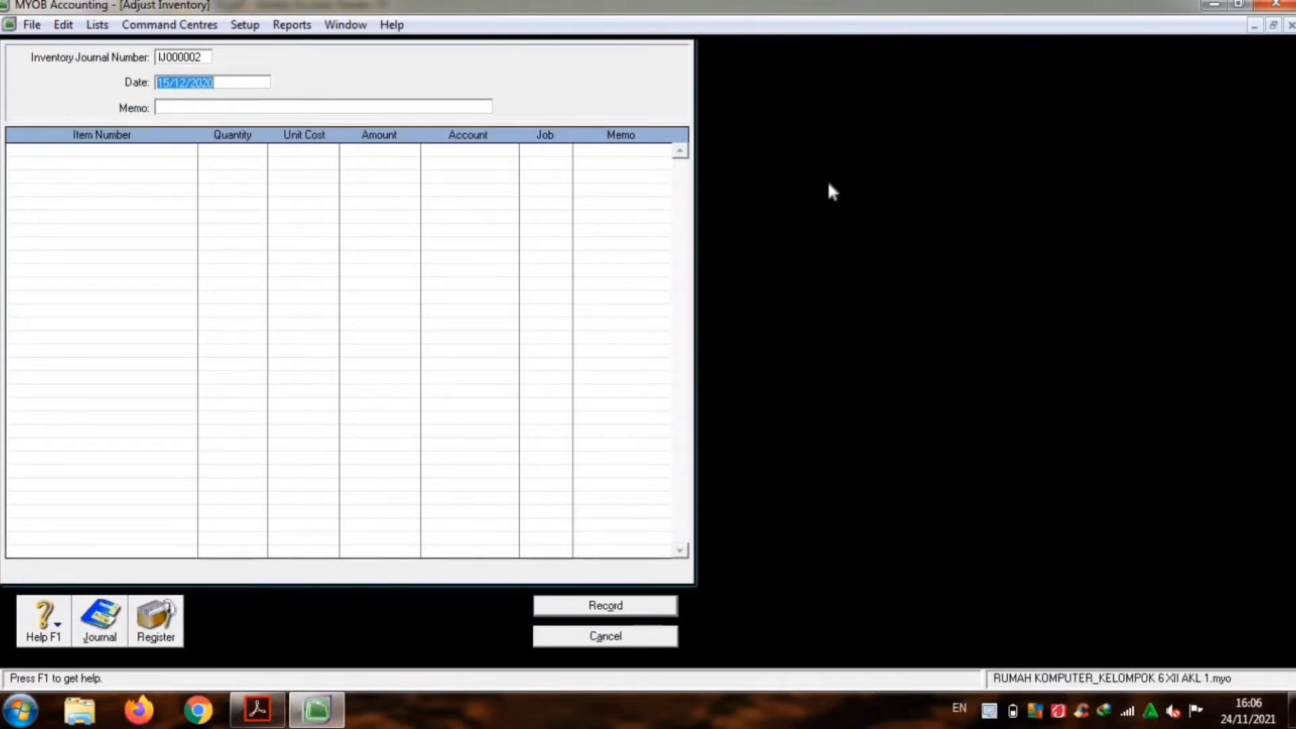
Step: Set the inventory journal number to BPBP/004 and the adjustment date to 16/12/2020
click(192, 59)
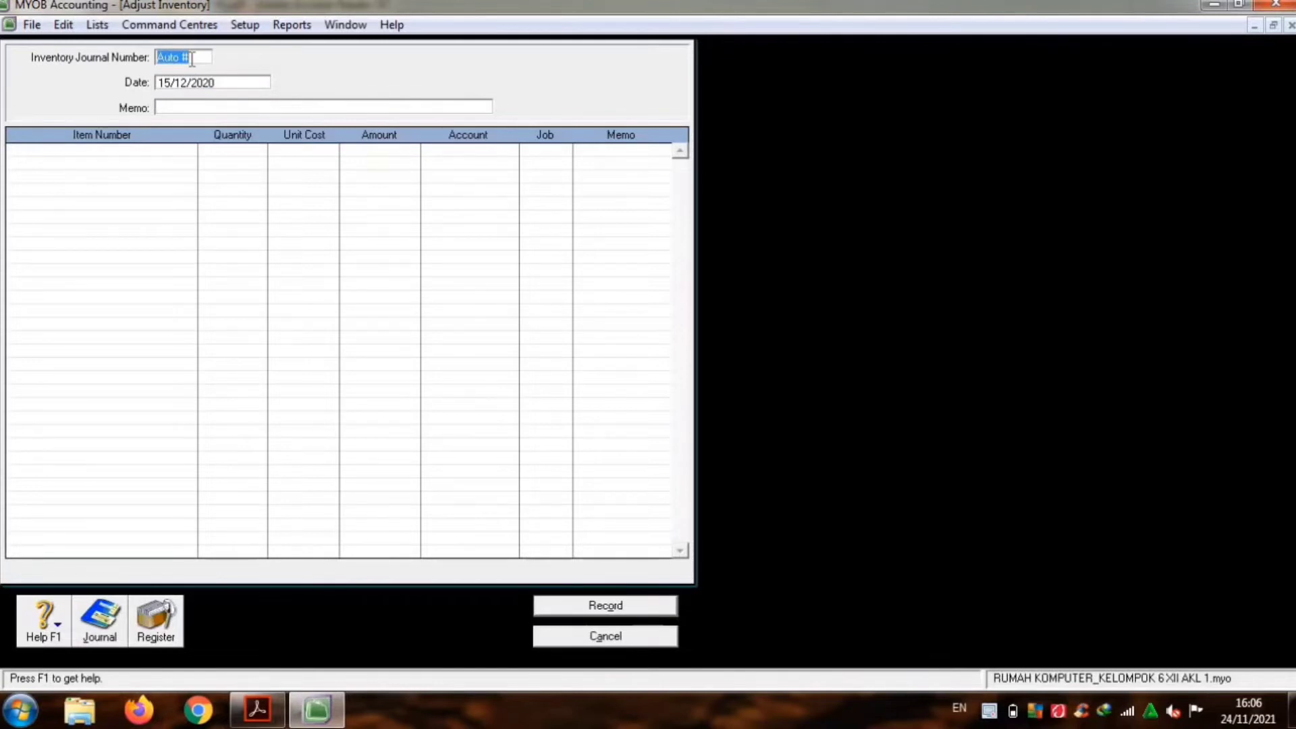
text(BPBP/)
text(004)
key(Tab)
text(16)
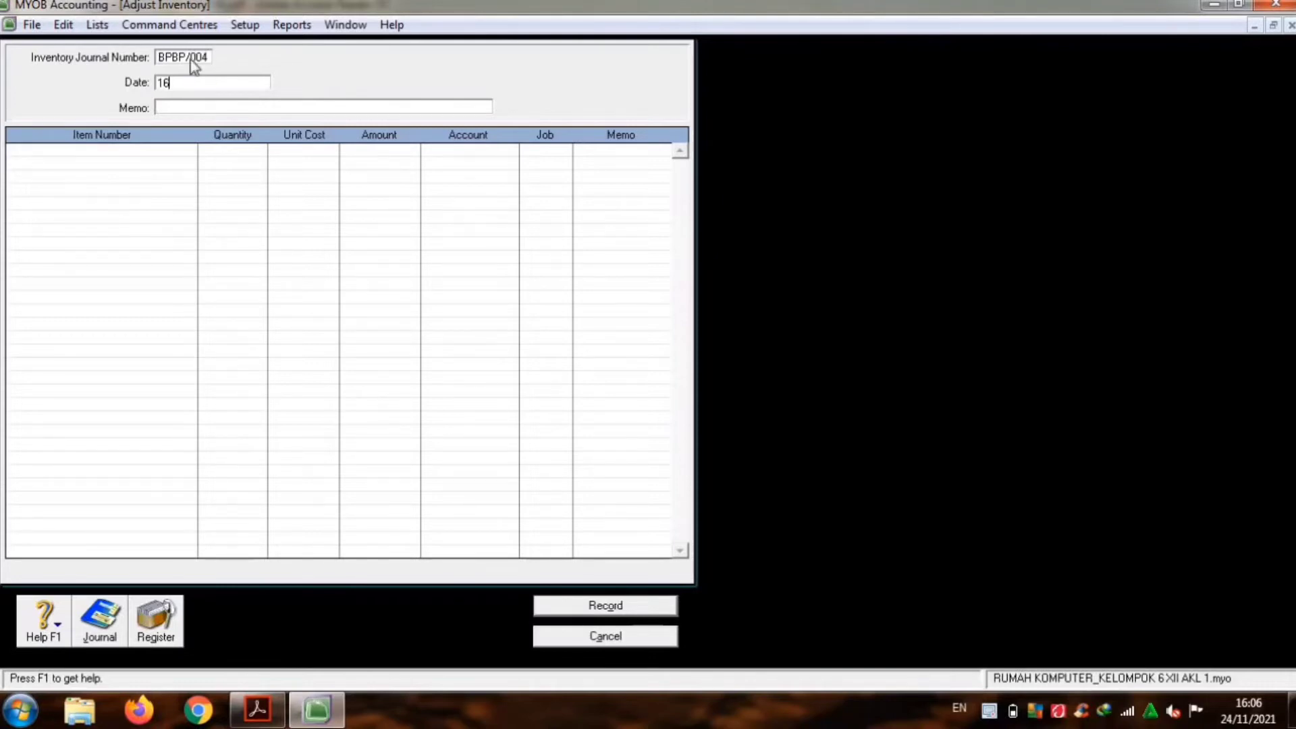
text(/12/2020)
key(Tab)
Step: Enter the memo "Pengakuan Bahan Baku dan Bahan Penolong Pesanan" followed by the customer's title and name
text(Pengakuan)
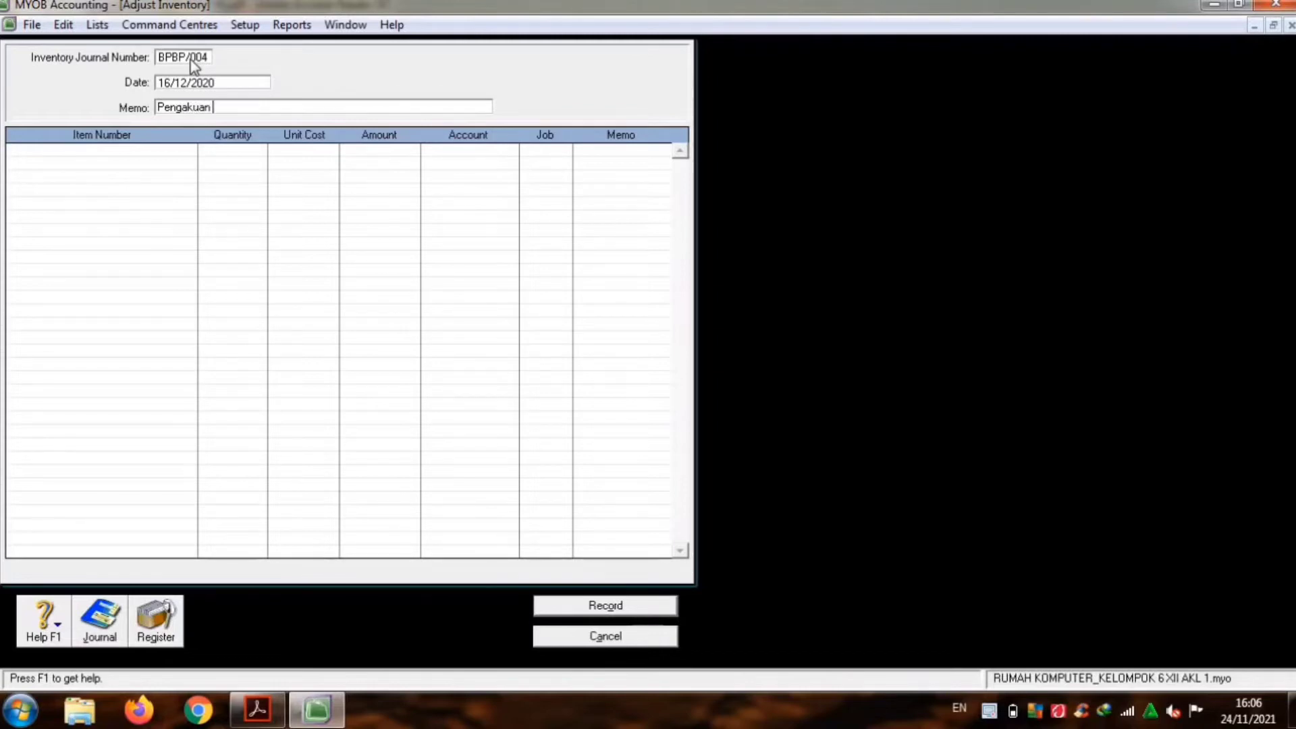
text( Bahan Baku dan Bahan)
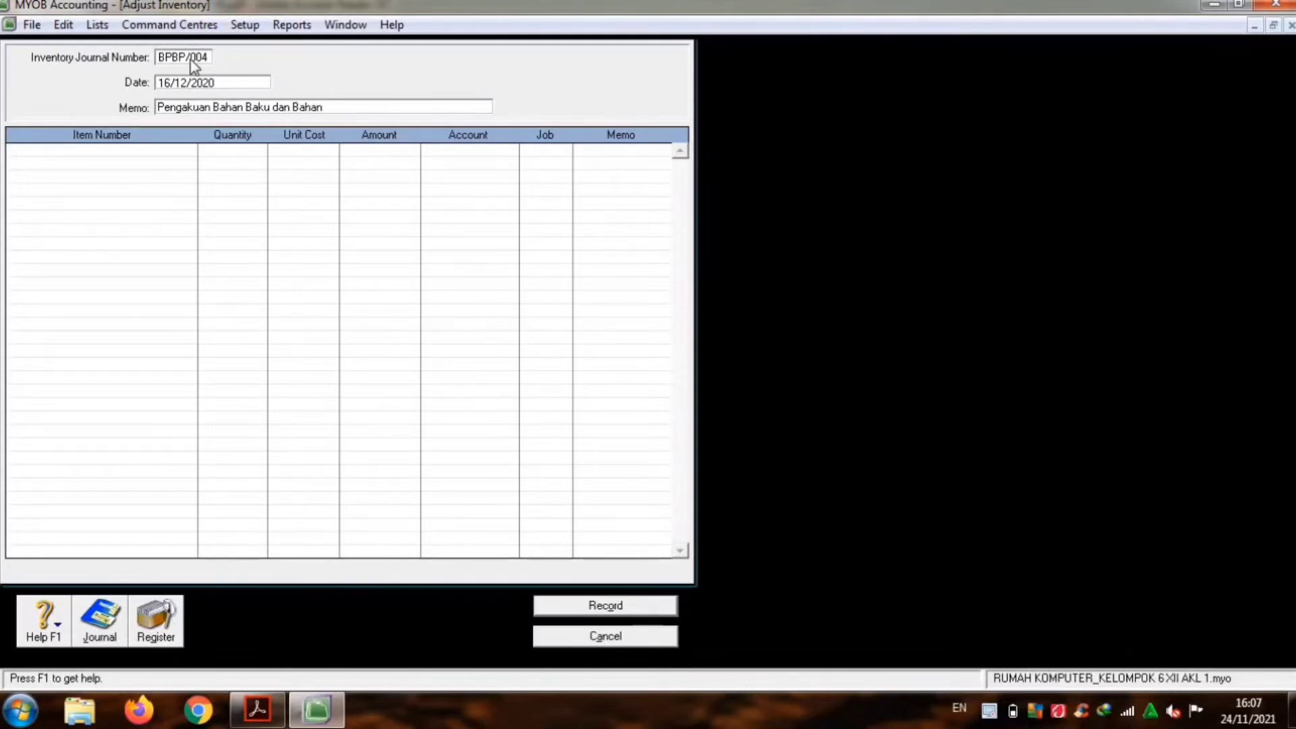
text( Penolong Pesanan Tn Nanda)
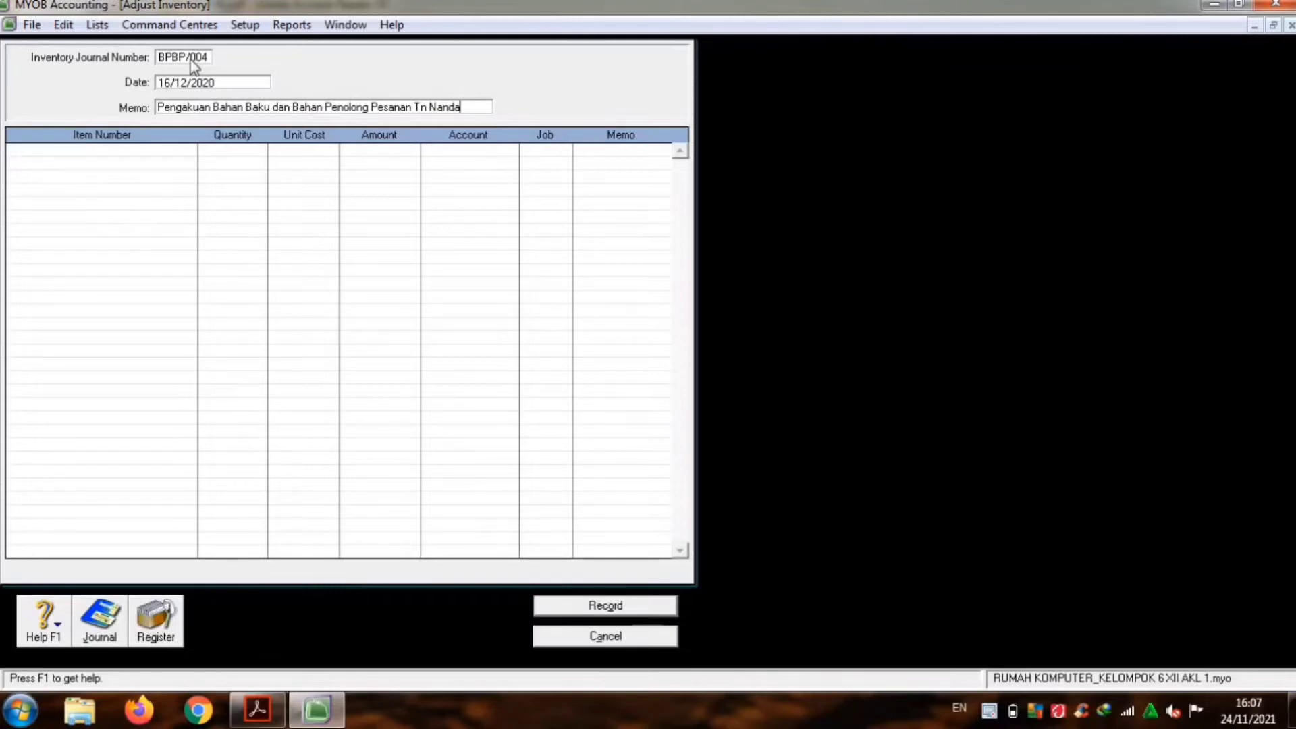
key(Tab)
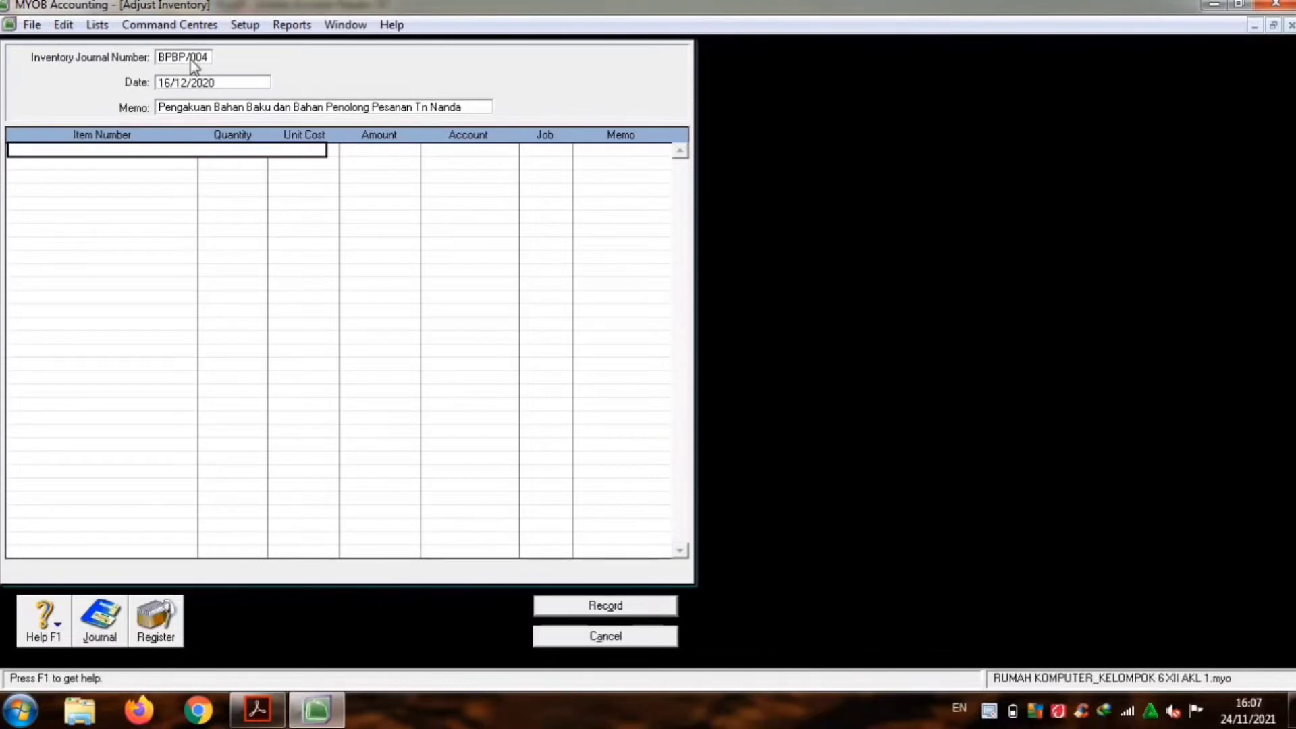
Step: Add an adjustment line for item CPU-3 with quantity -2, allocated to account 5-1100 Raw Material Cost - Process
key(Tab)
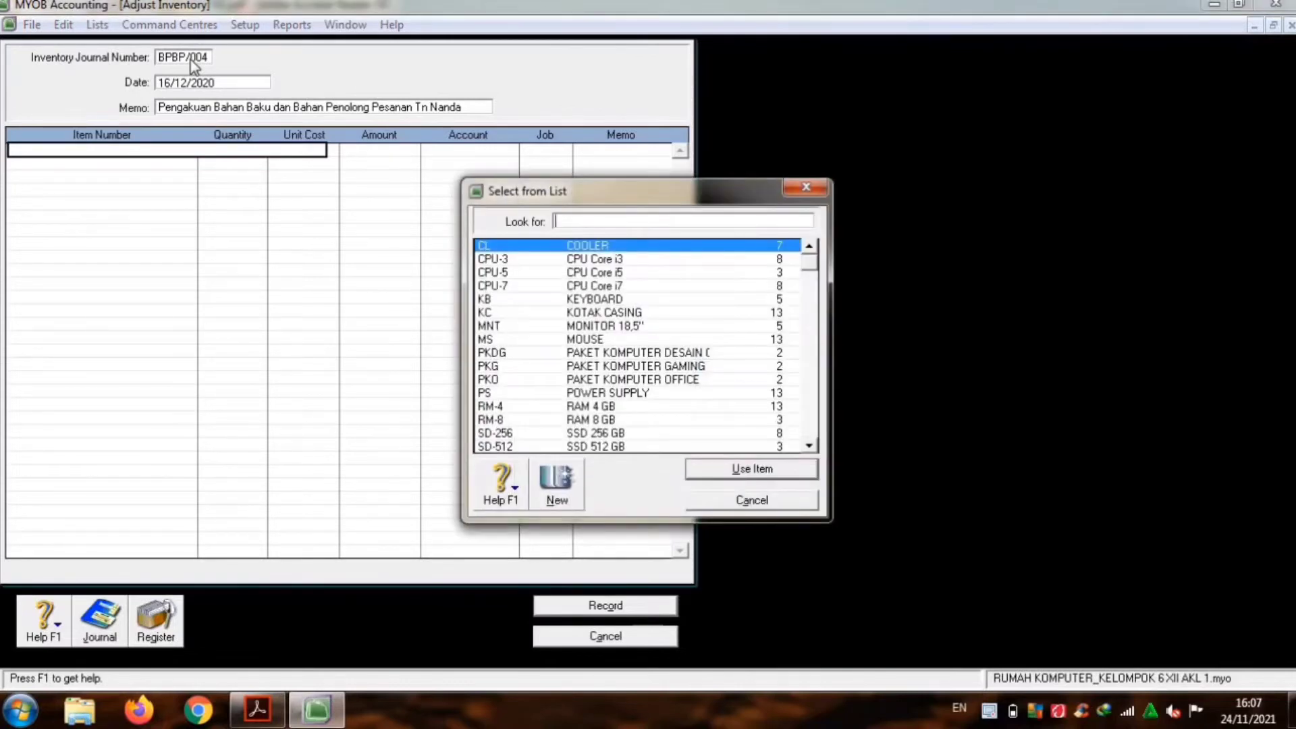
double_click(483, 262)
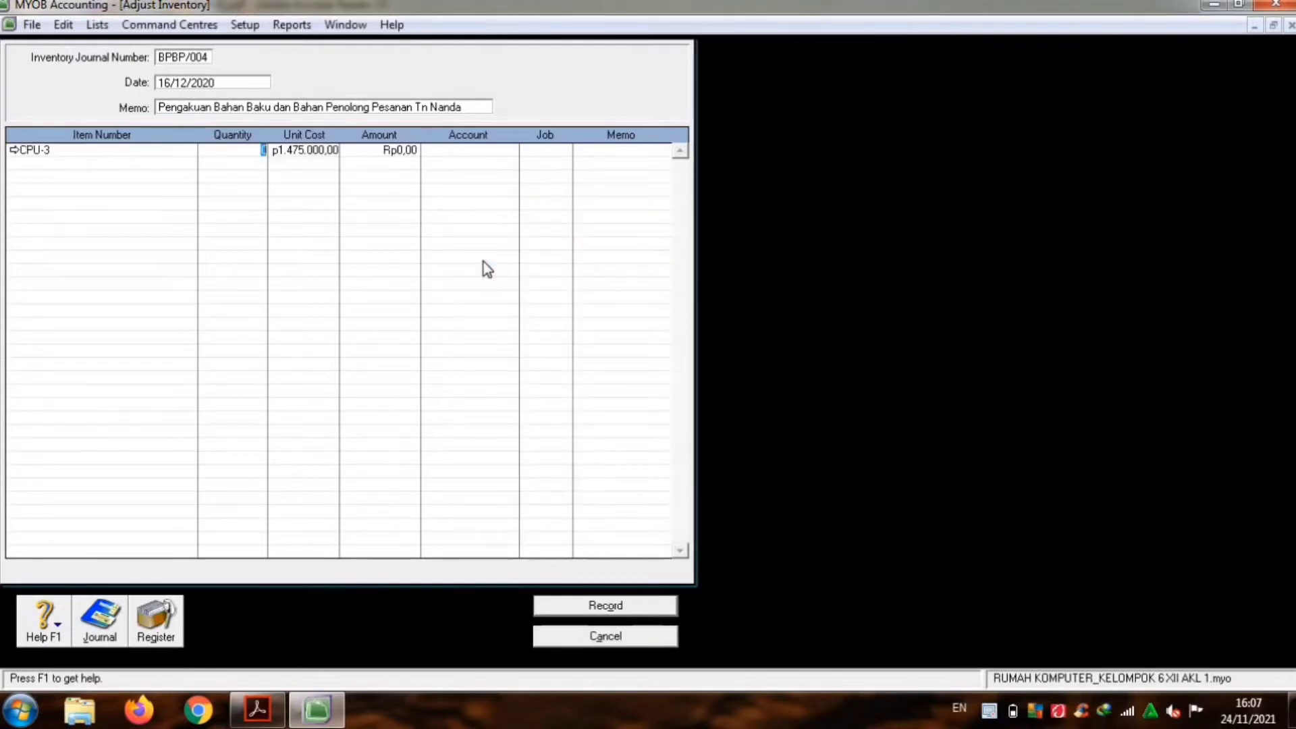
text(-2)
key(Tab)
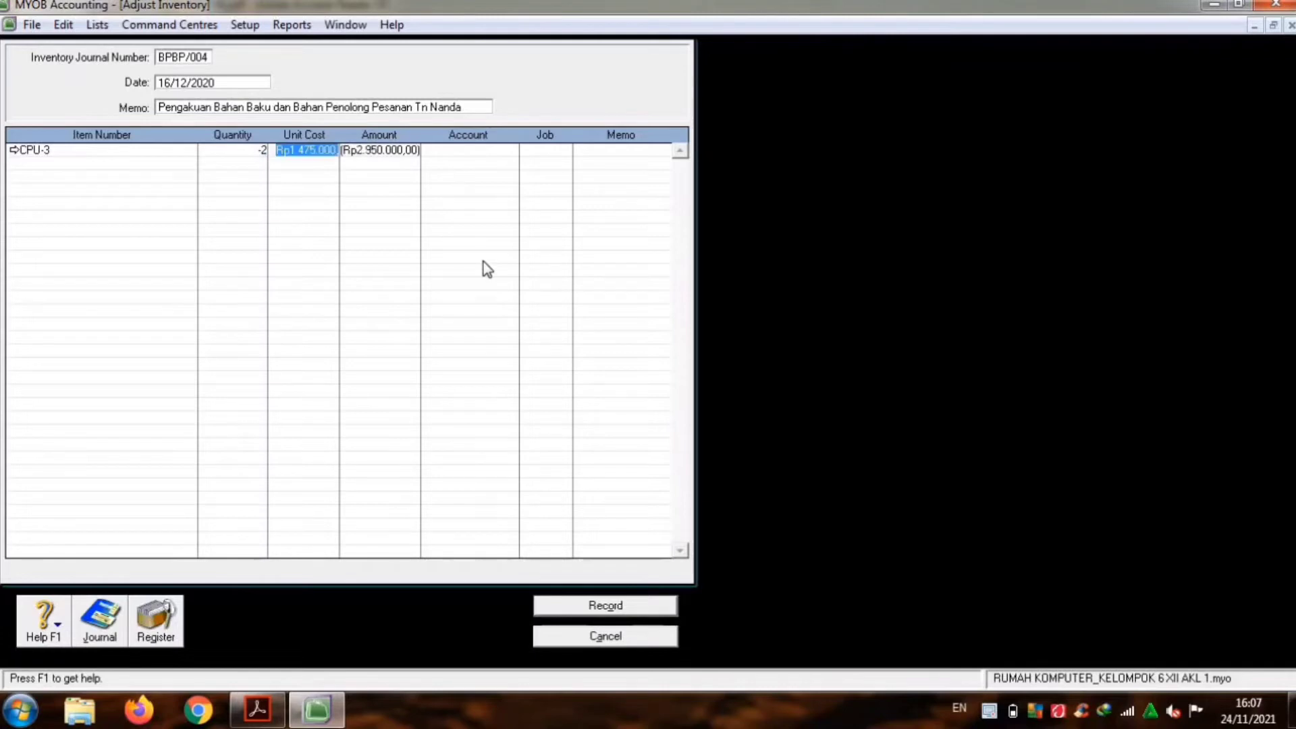
key(Tab)
key(Tab)
text(6)
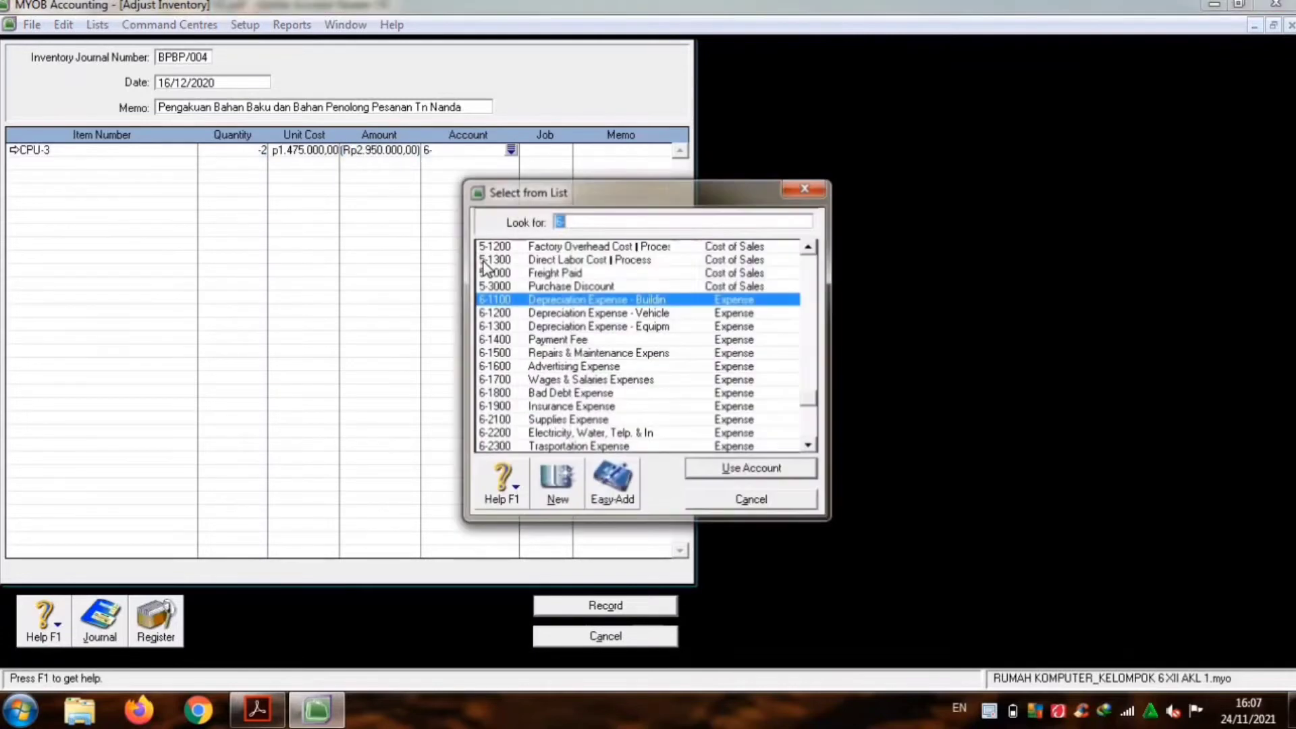
text(5)
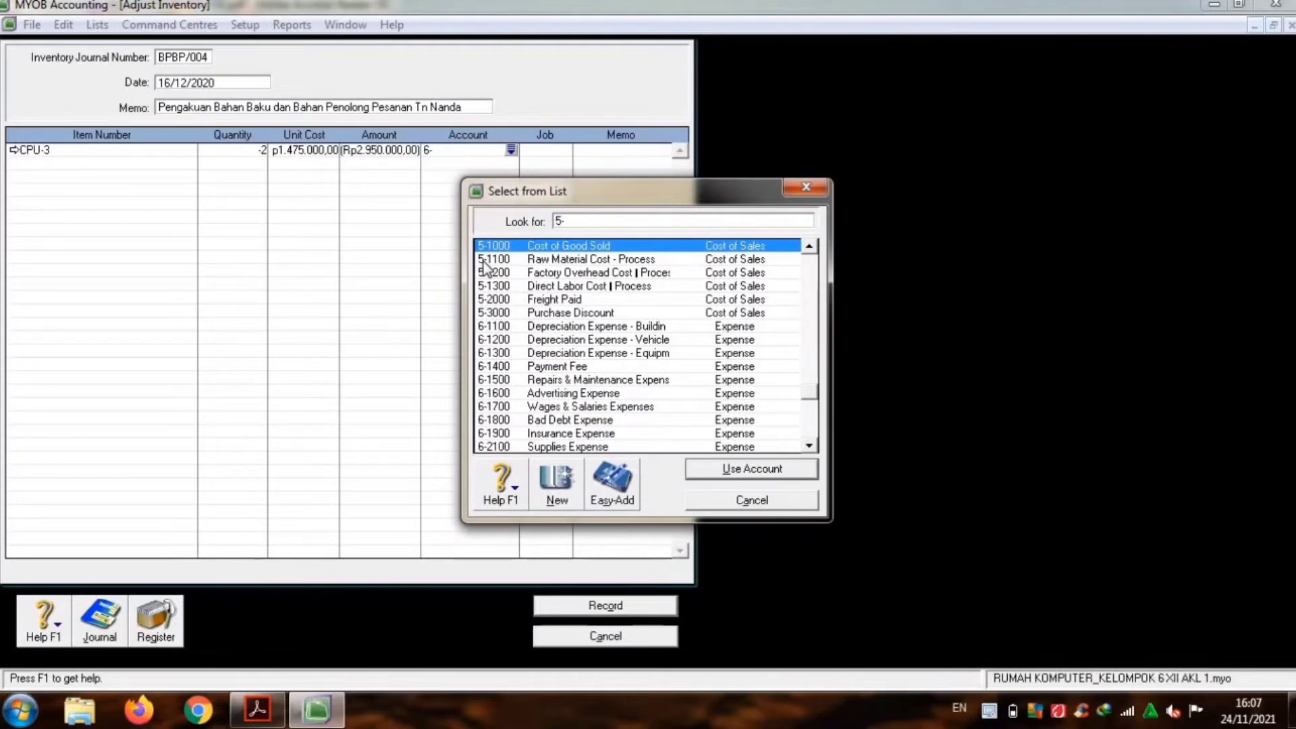
text(1100)
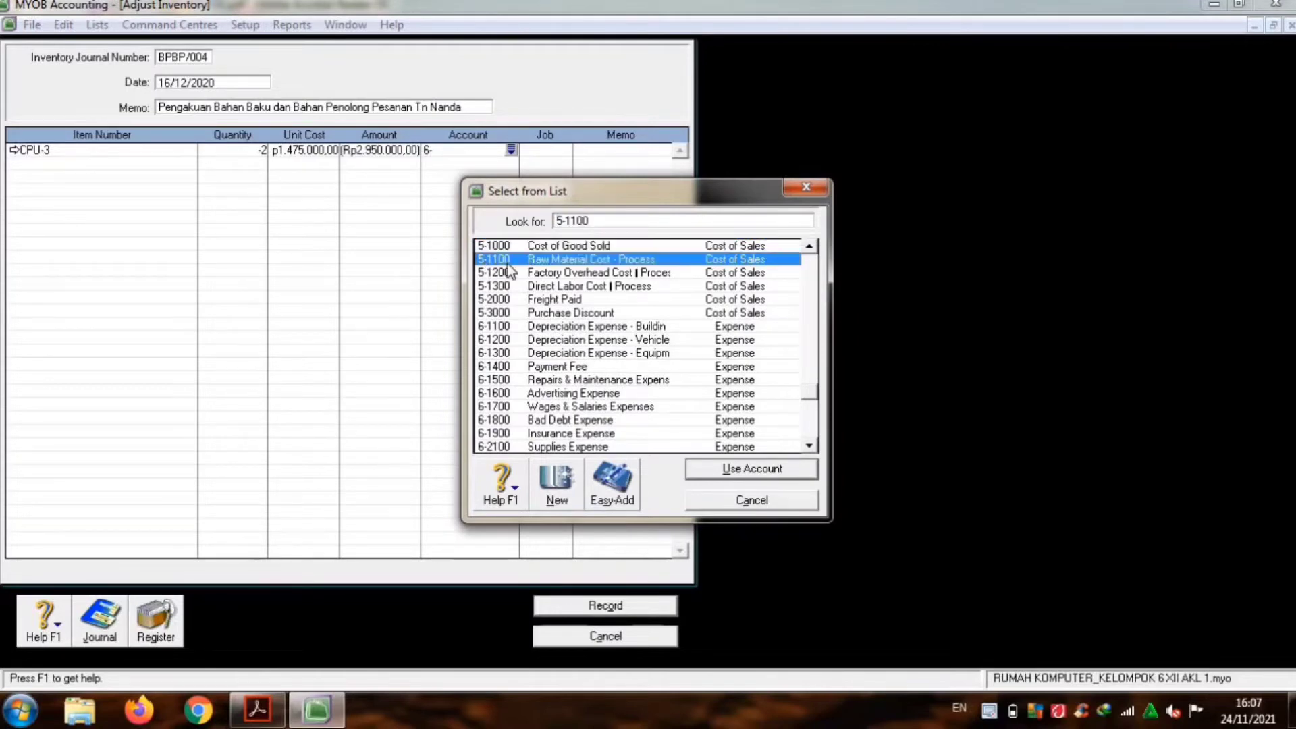
double_click(540, 262)
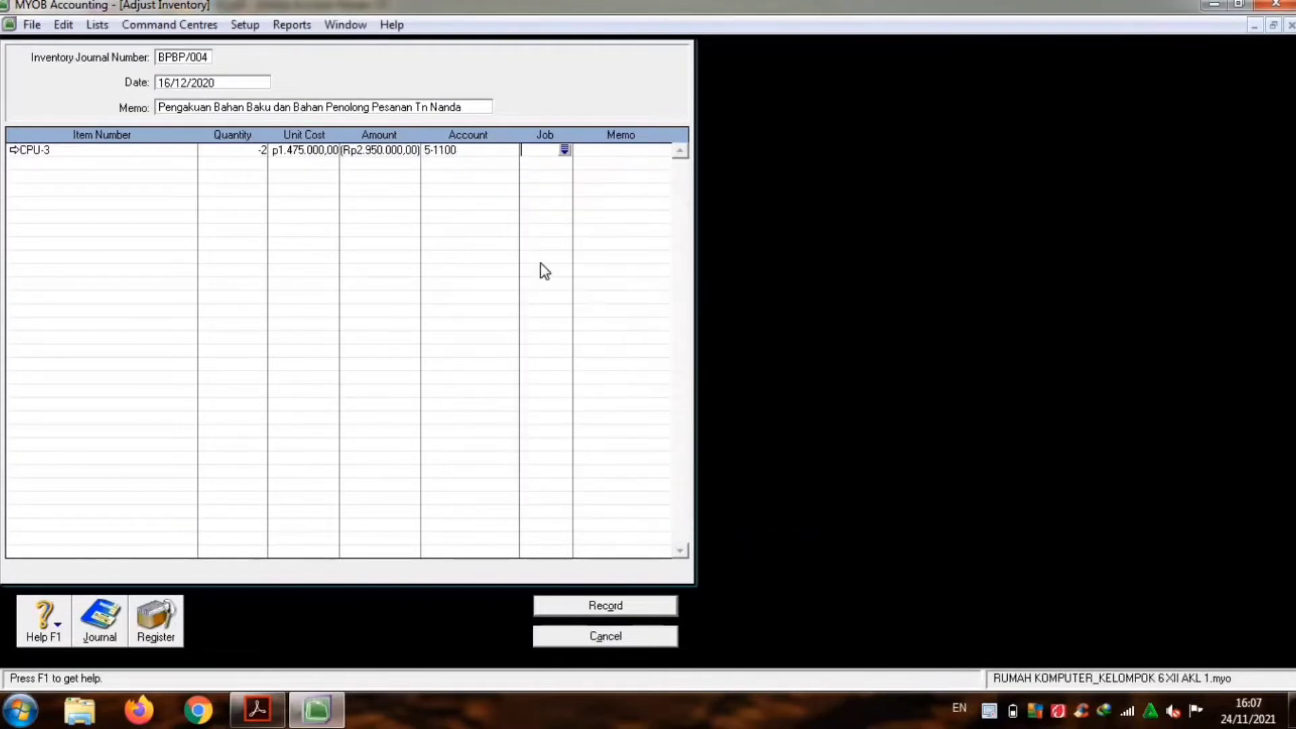
key(Tab)
key(Tab)
Step: Add an adjustment line for item SD-256 with quantity -4, allocated to account 5-1100 and without a job
key(Tab)
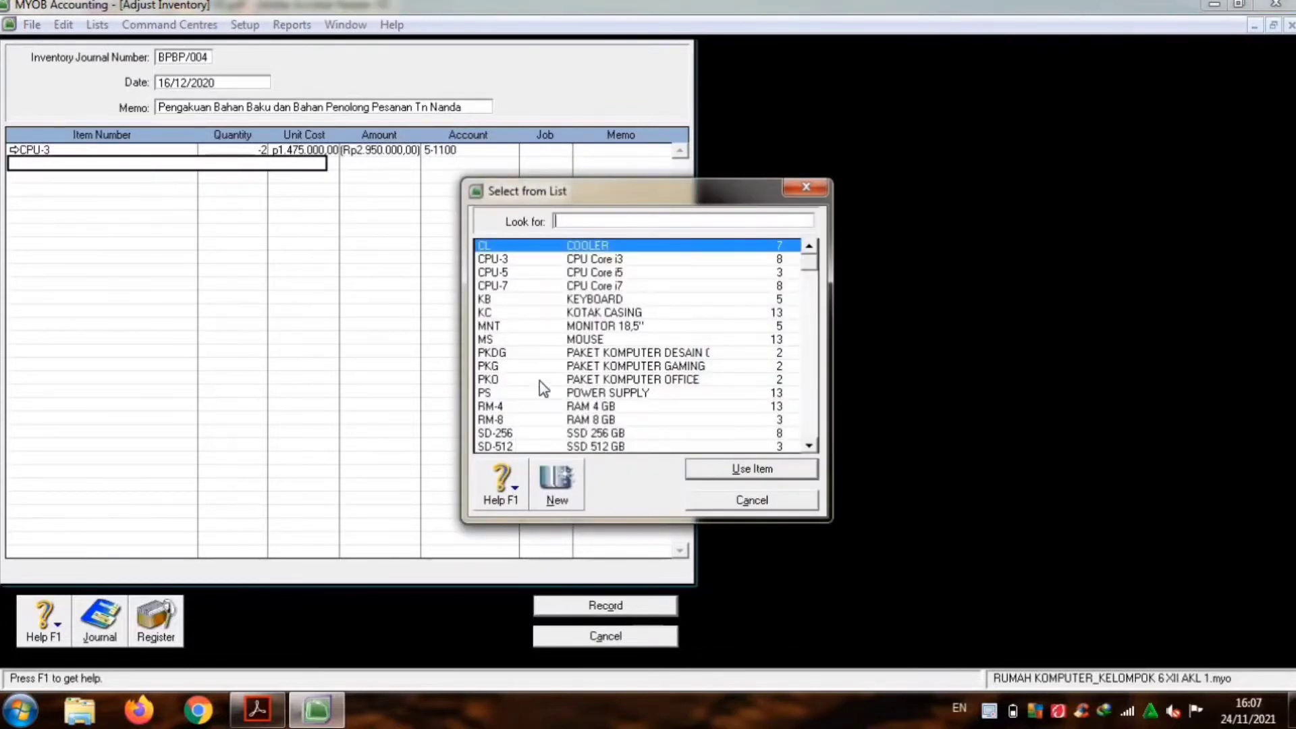
double_click(538, 440)
text(-)
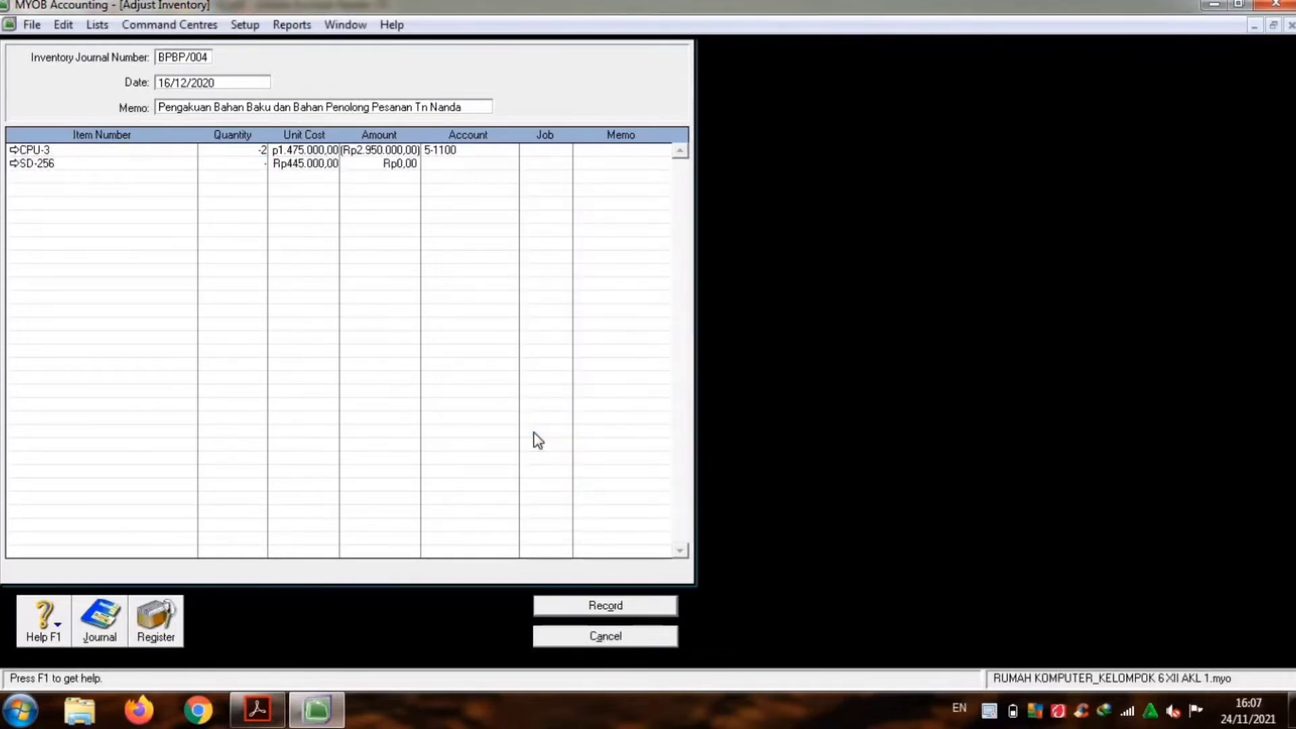
text(4)
key(Tab)
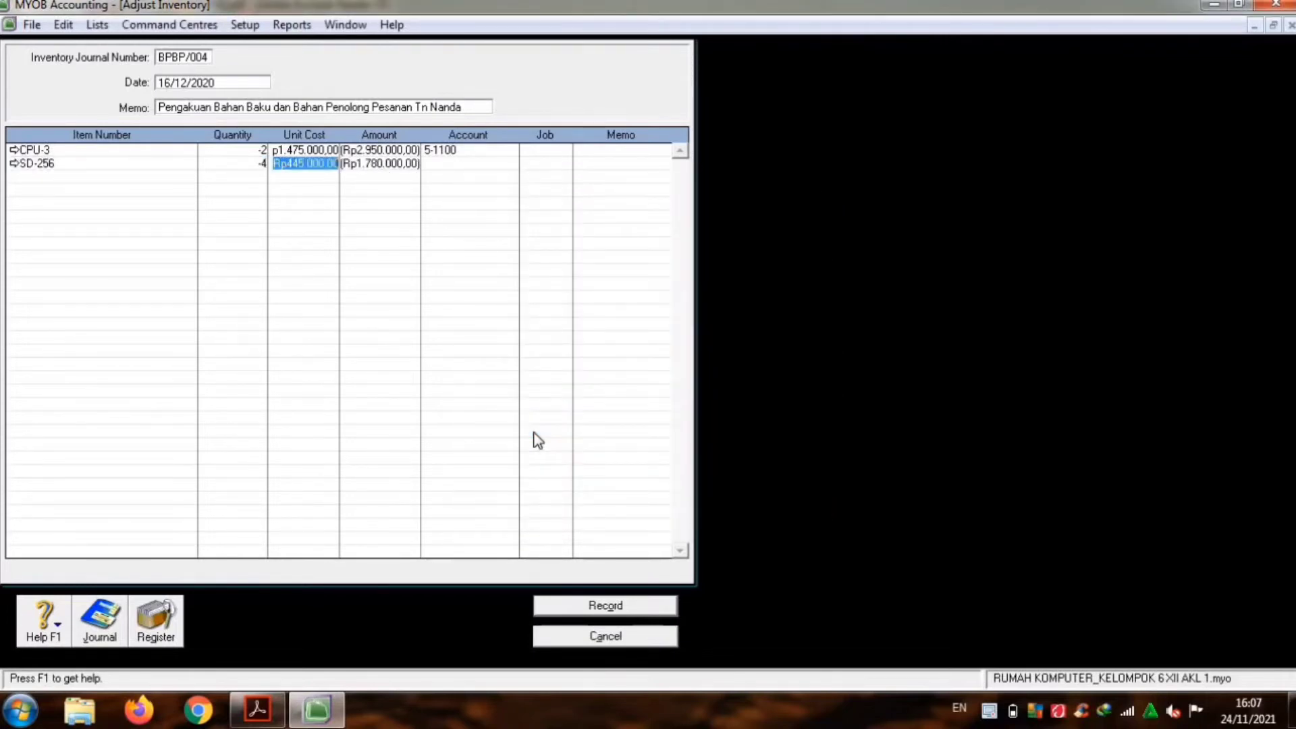
key(Tab)
key(Tab)
text(6)
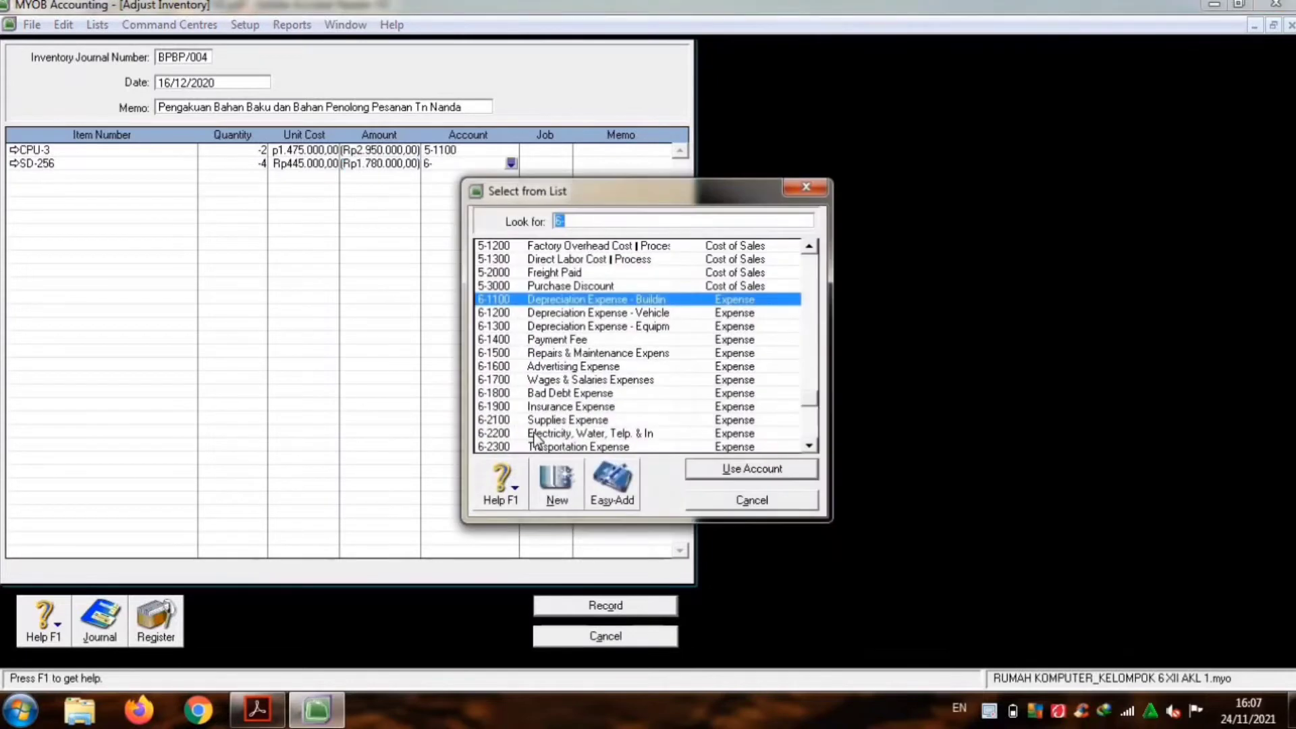
text(5-11)
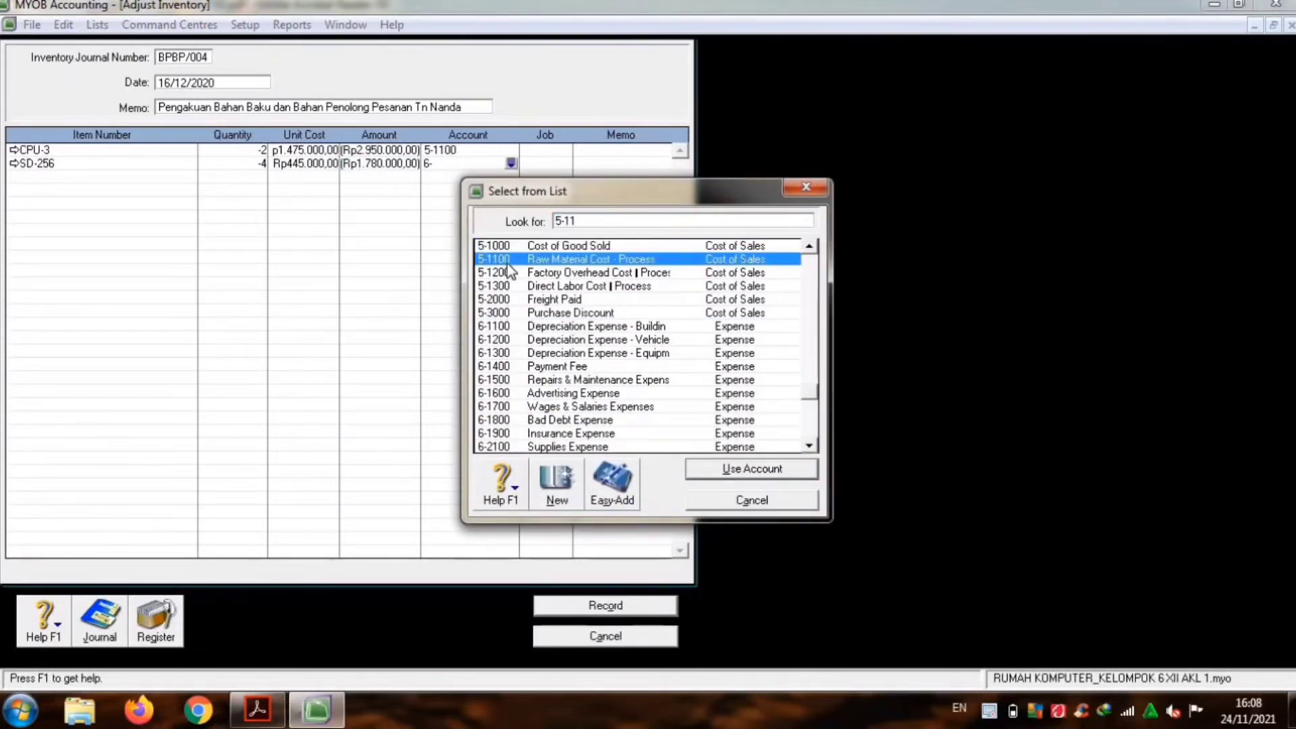
key(Return)
text(111)
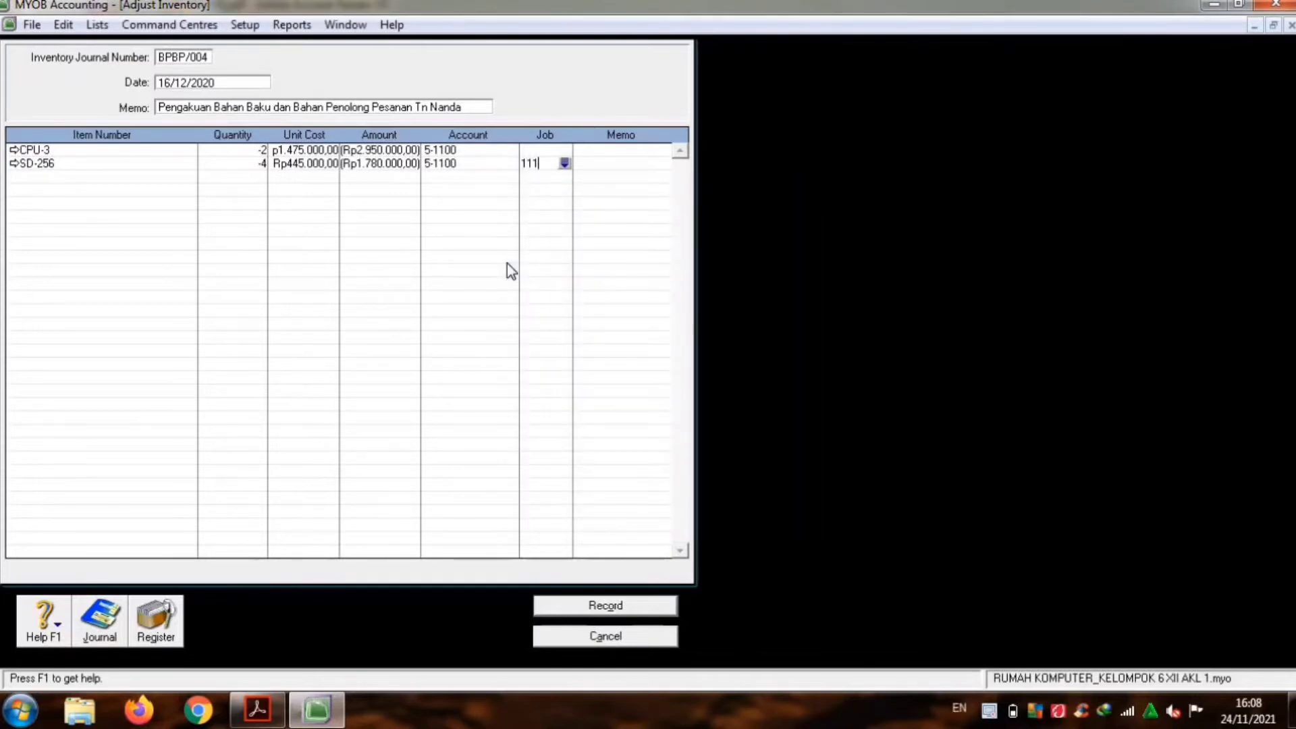
key(BackSpace)
key(BackSpace)
key(Tab)
key(Tab)
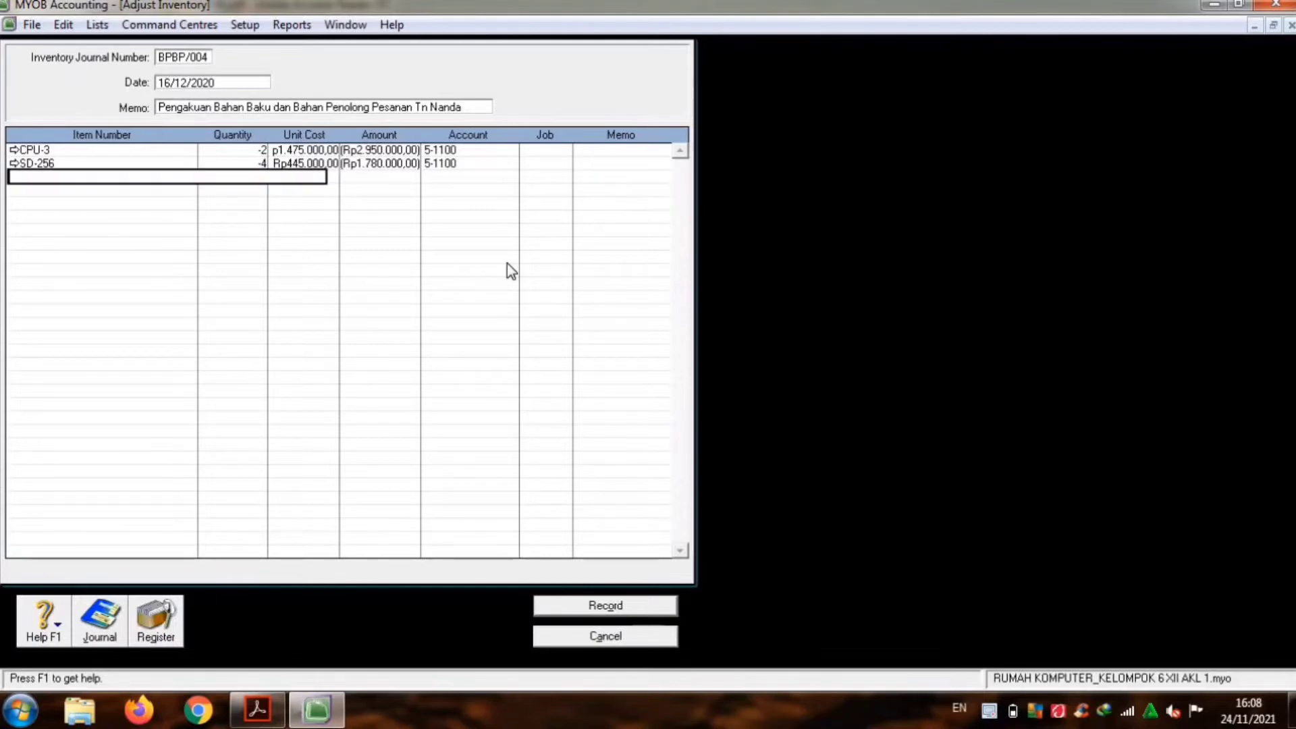
Step: Add an adjustment line for item RM-4 with quantity -4, allocated to account 5-1100
key(Tab)
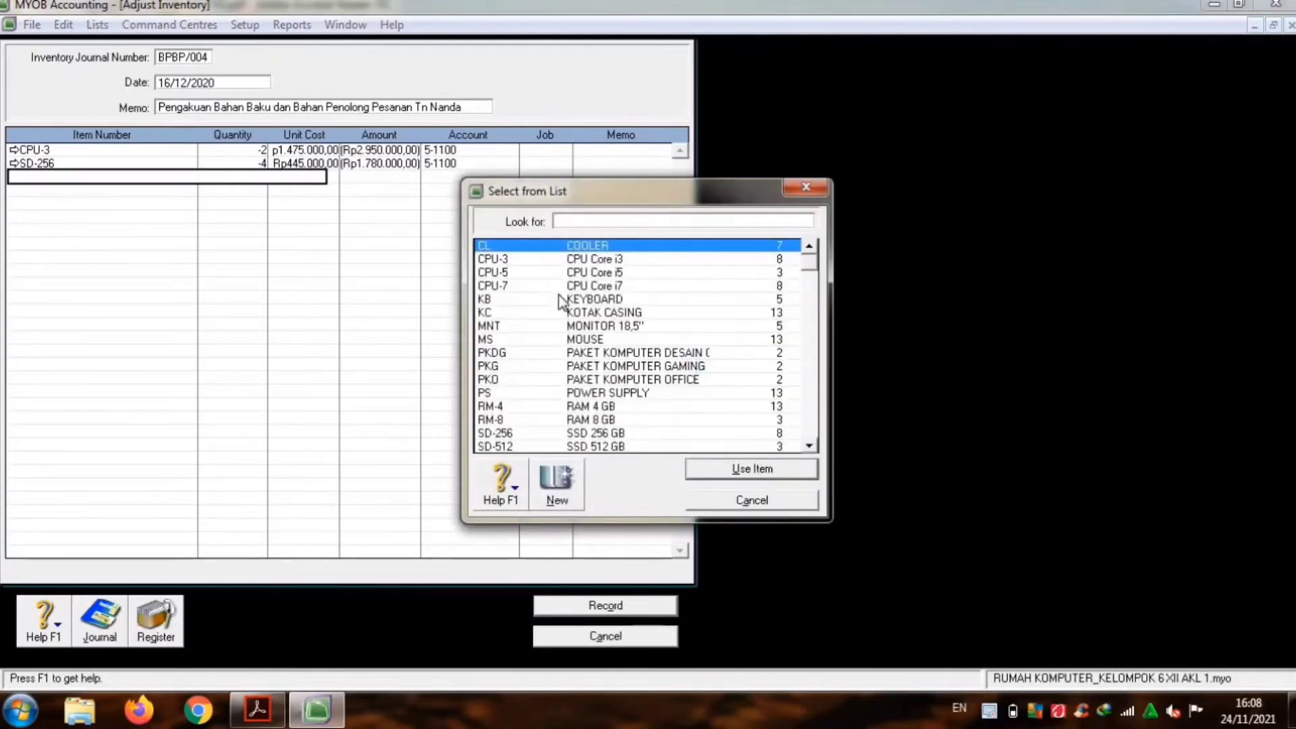
double_click(526, 405)
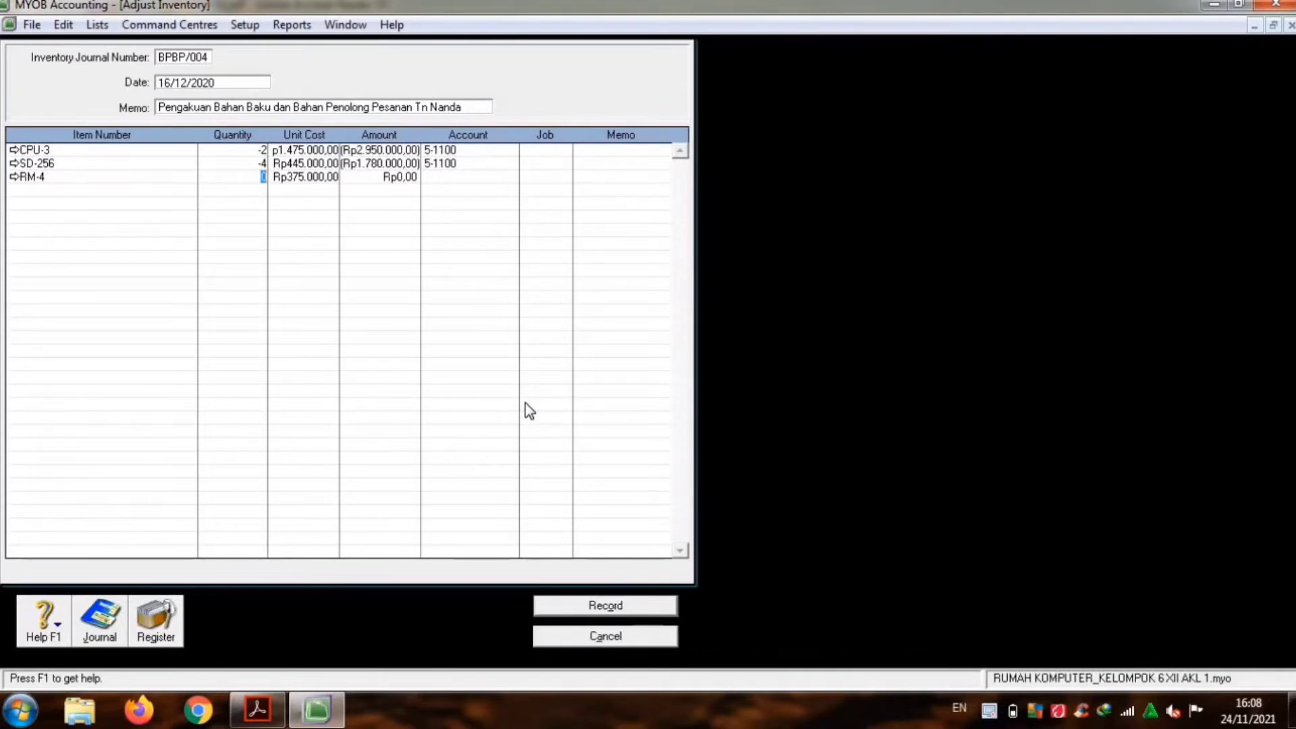
text(-4)
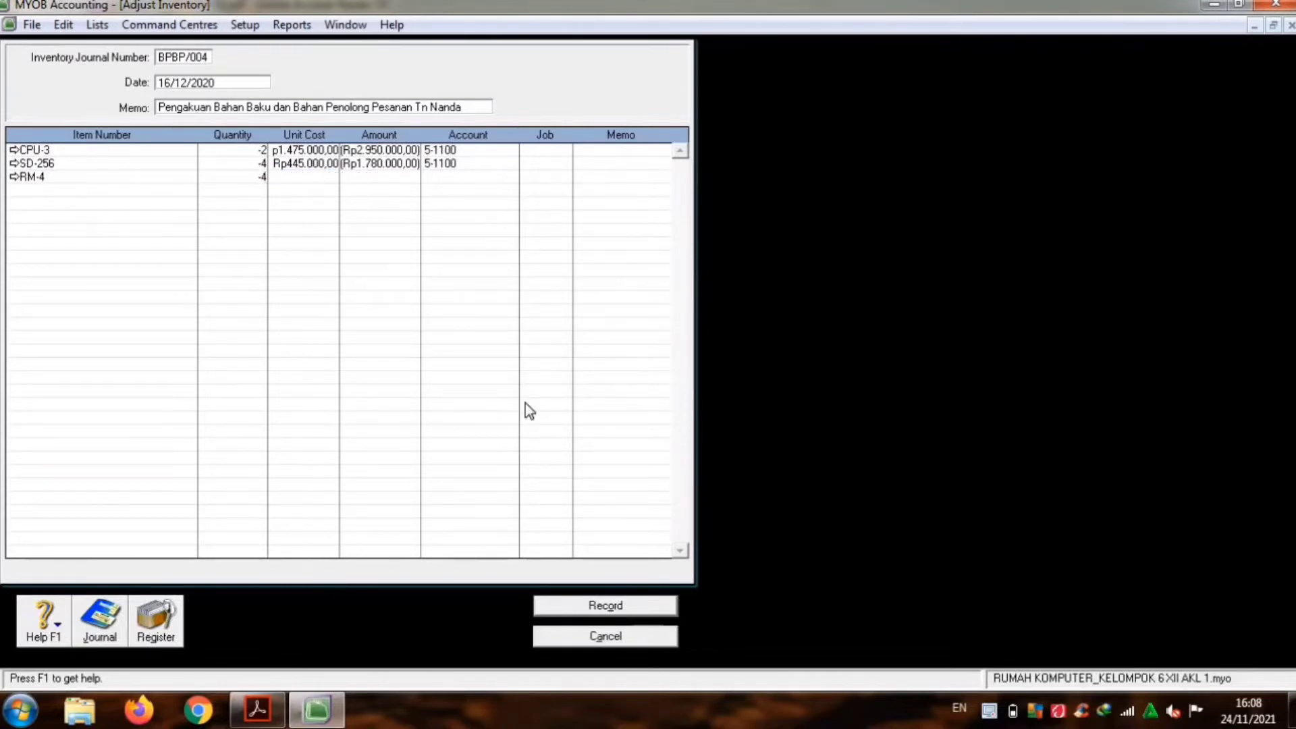
key(Tab)
key(Tab)
key(Tab)
text(6)
key(Return)
text(5)
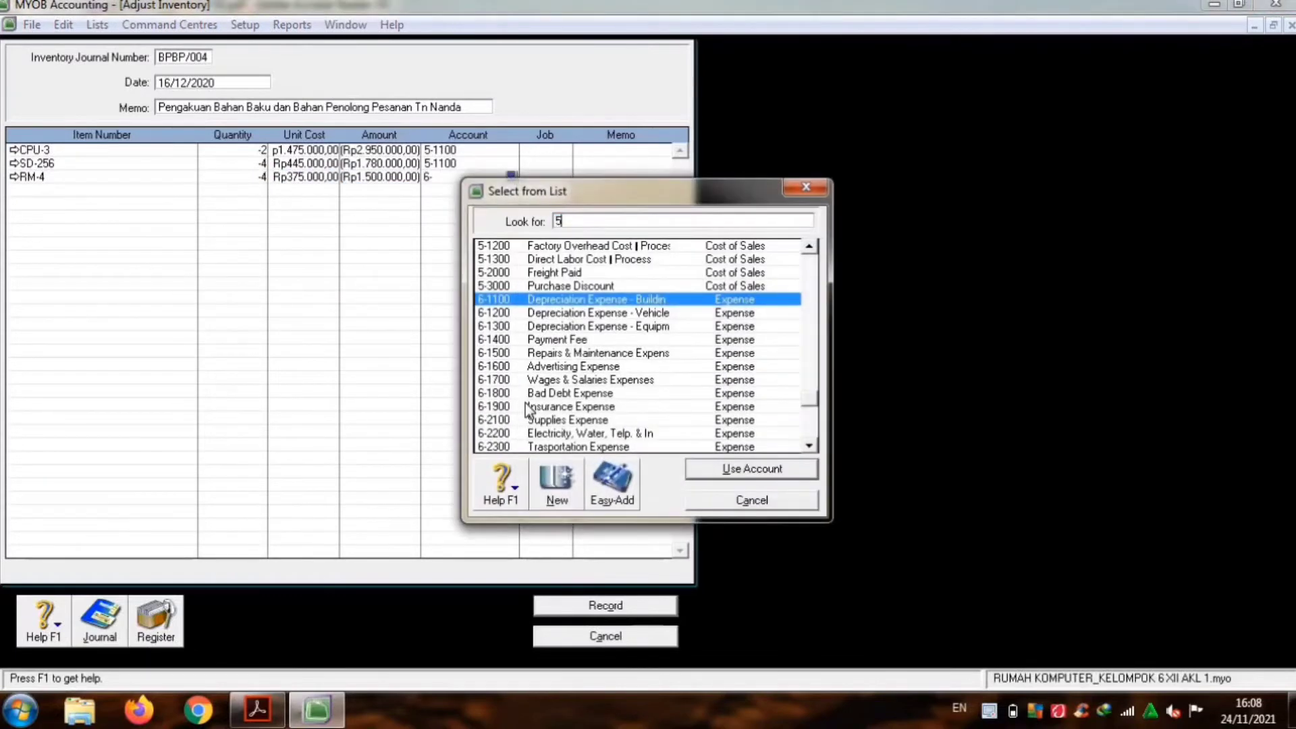
text(-11)
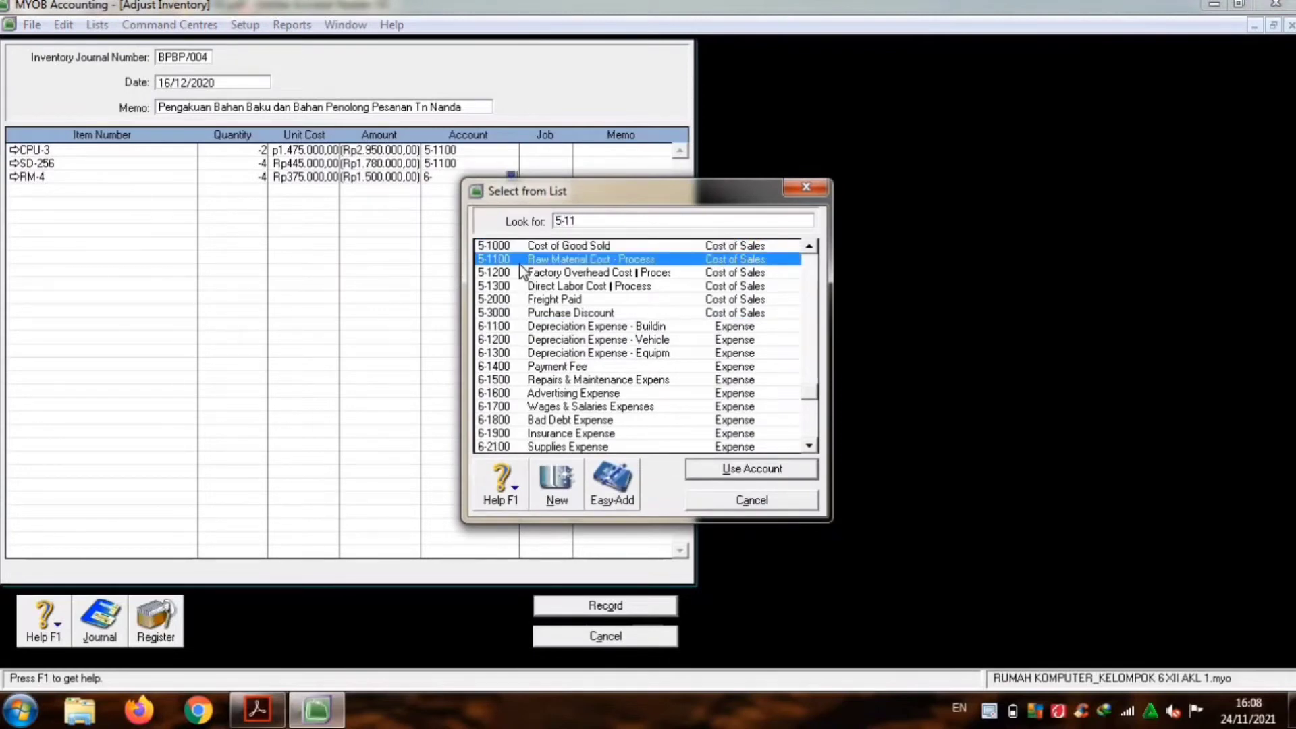
key(Return)
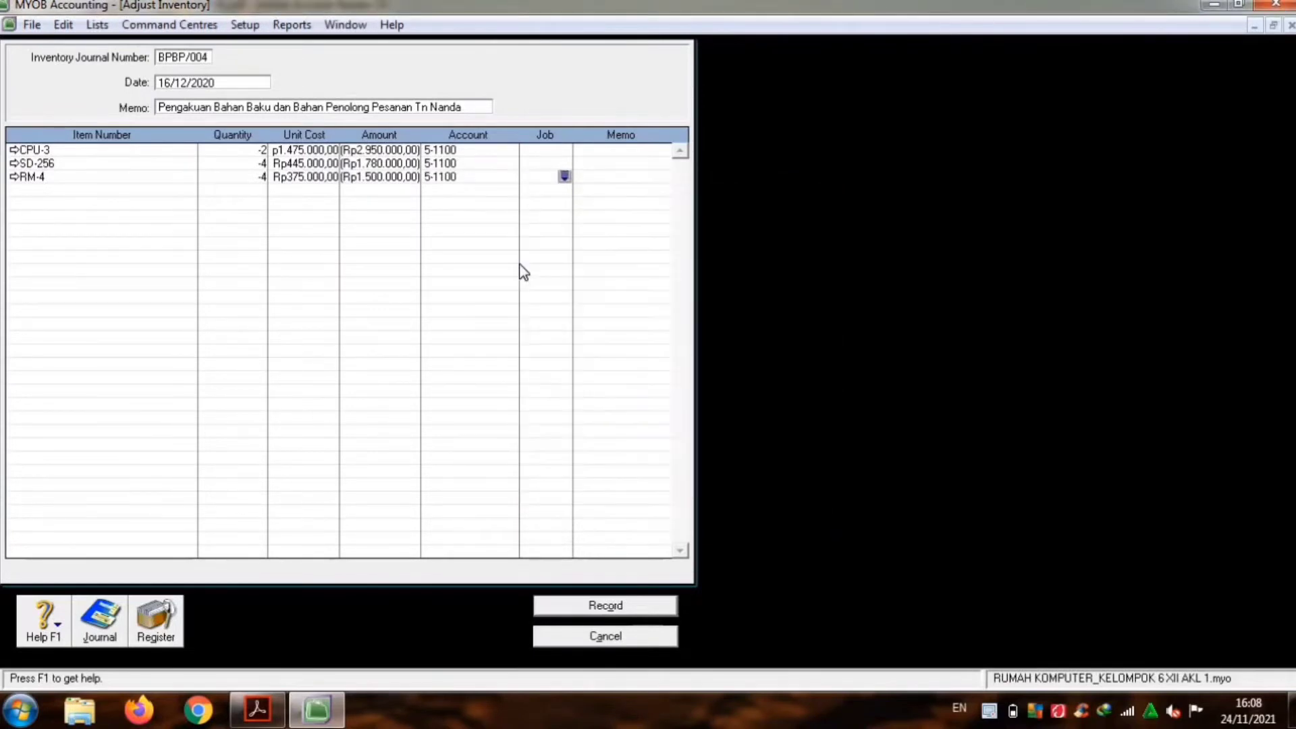
key(Tab)
key(Tab)
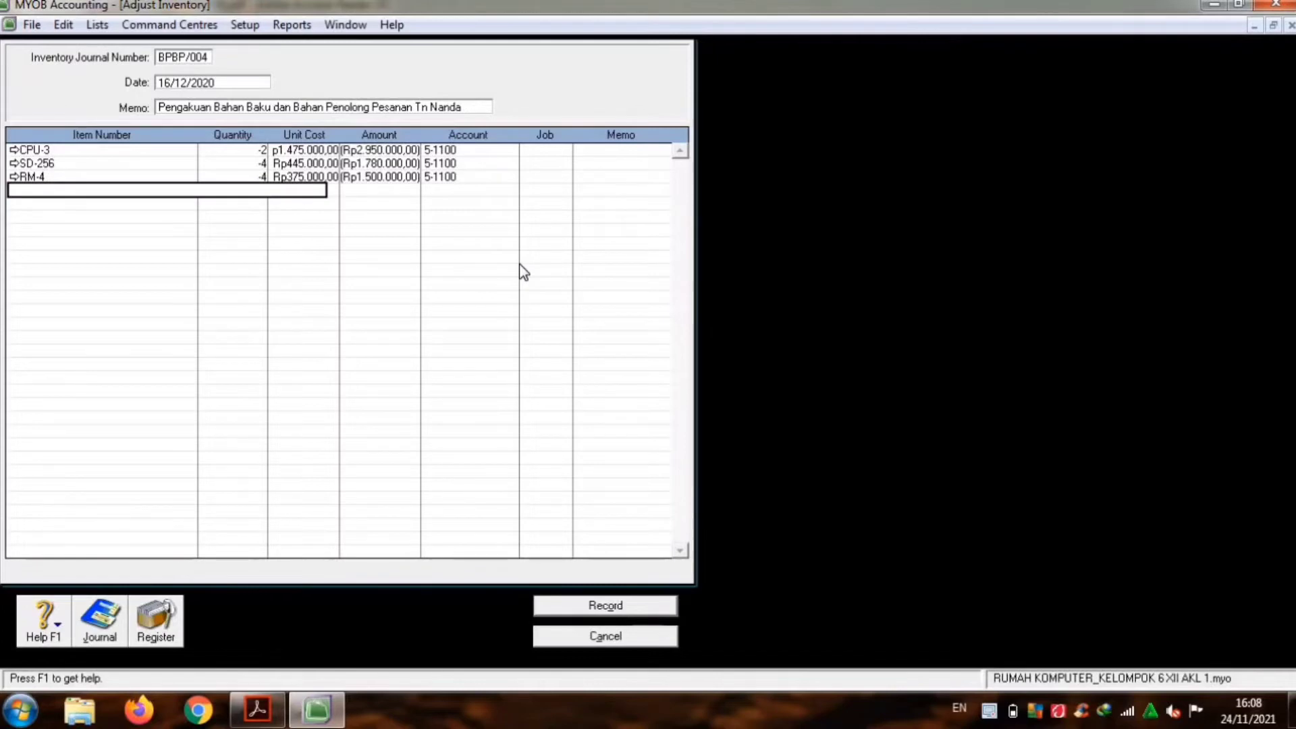
Step: Add an adjustment line for item MNT with quantity -2, allocated to account 5-1100 Raw Material Cost - Process
key(Tab)
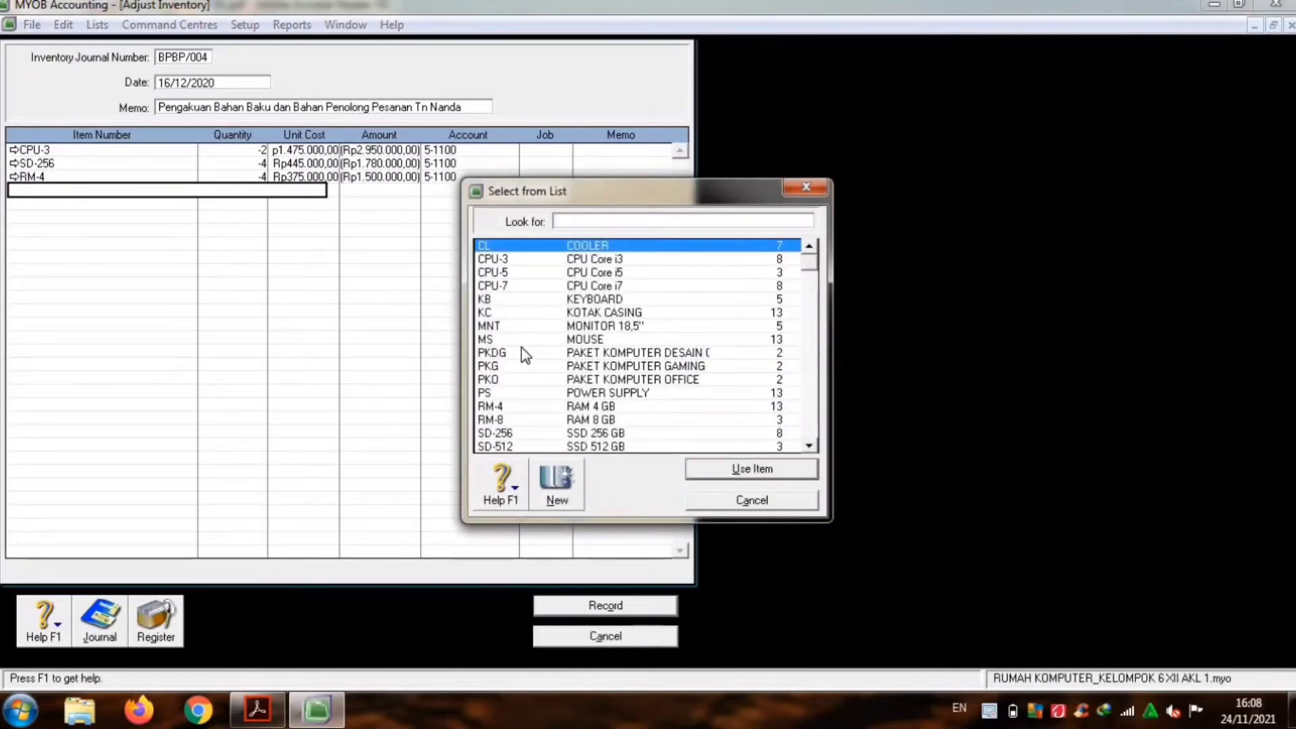
double_click(518, 327)
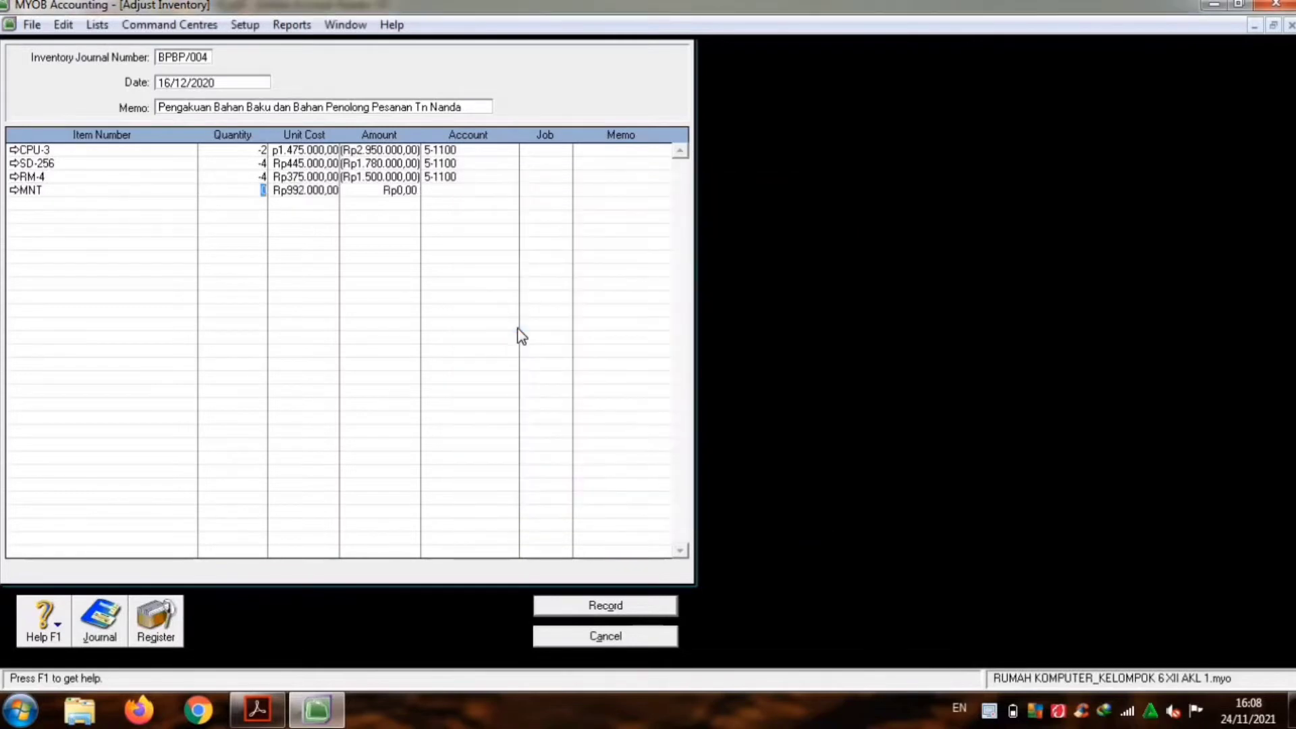
text(-2)
key(Tab)
key(Tab)
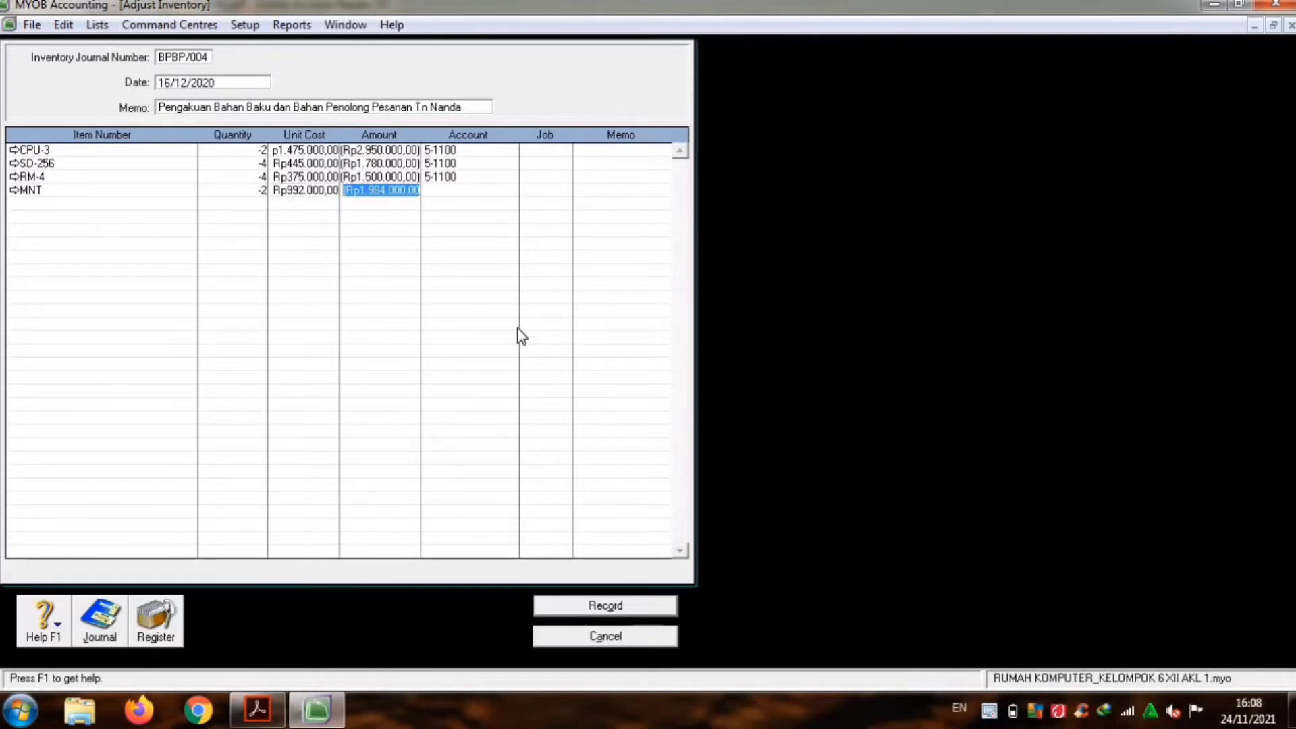
key(Tab)
text(6)
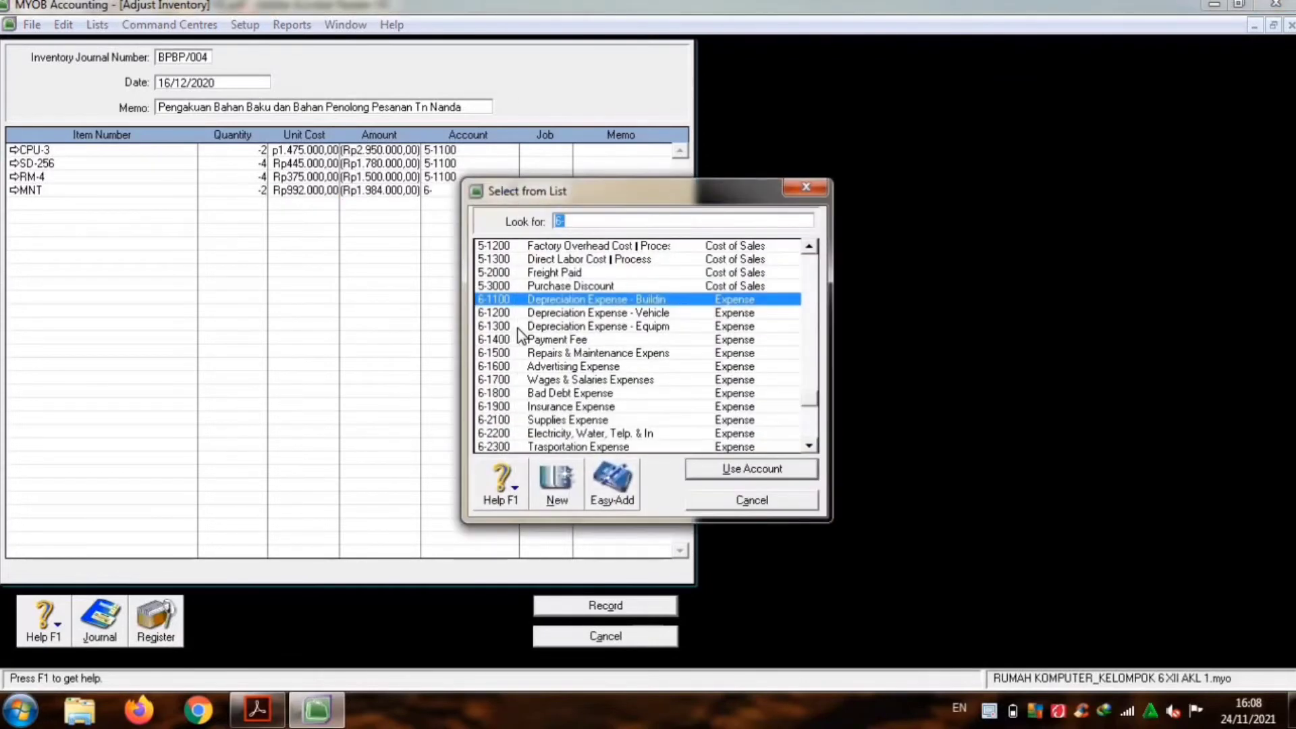
text(5-1)
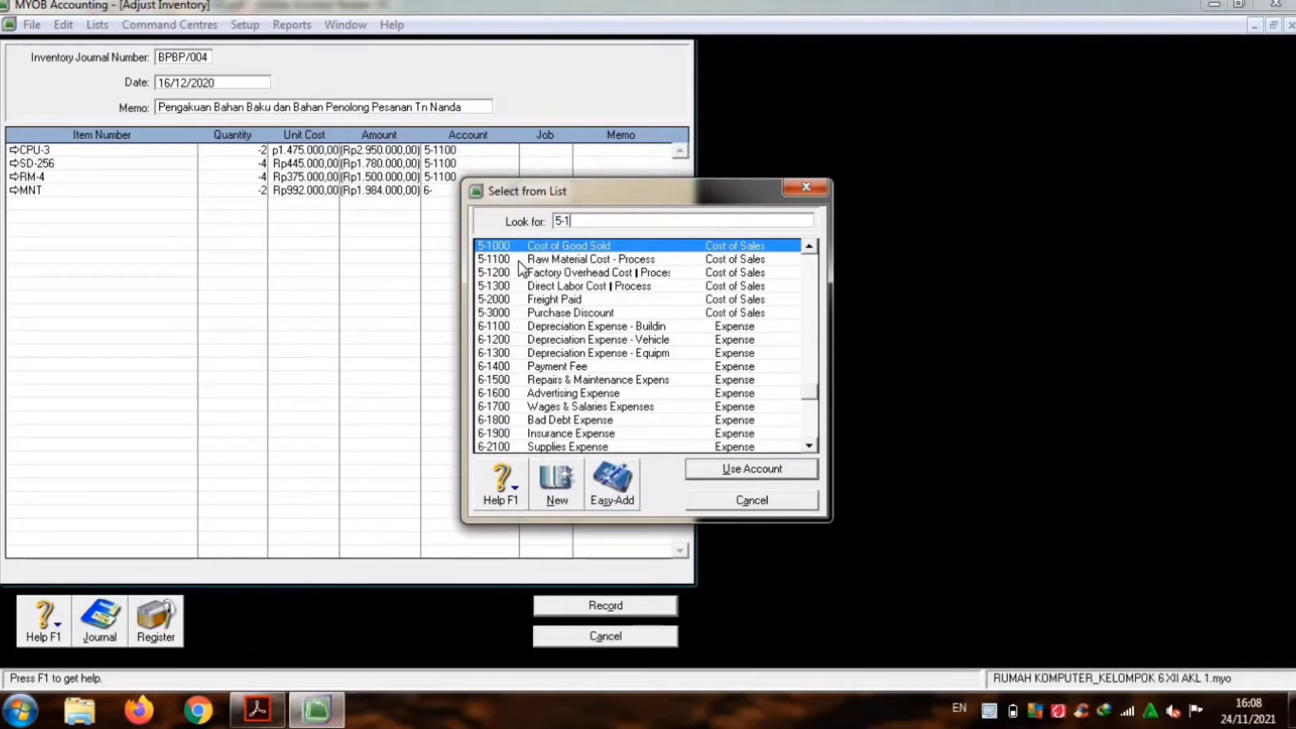
double_click(519, 261)
key(Tab)
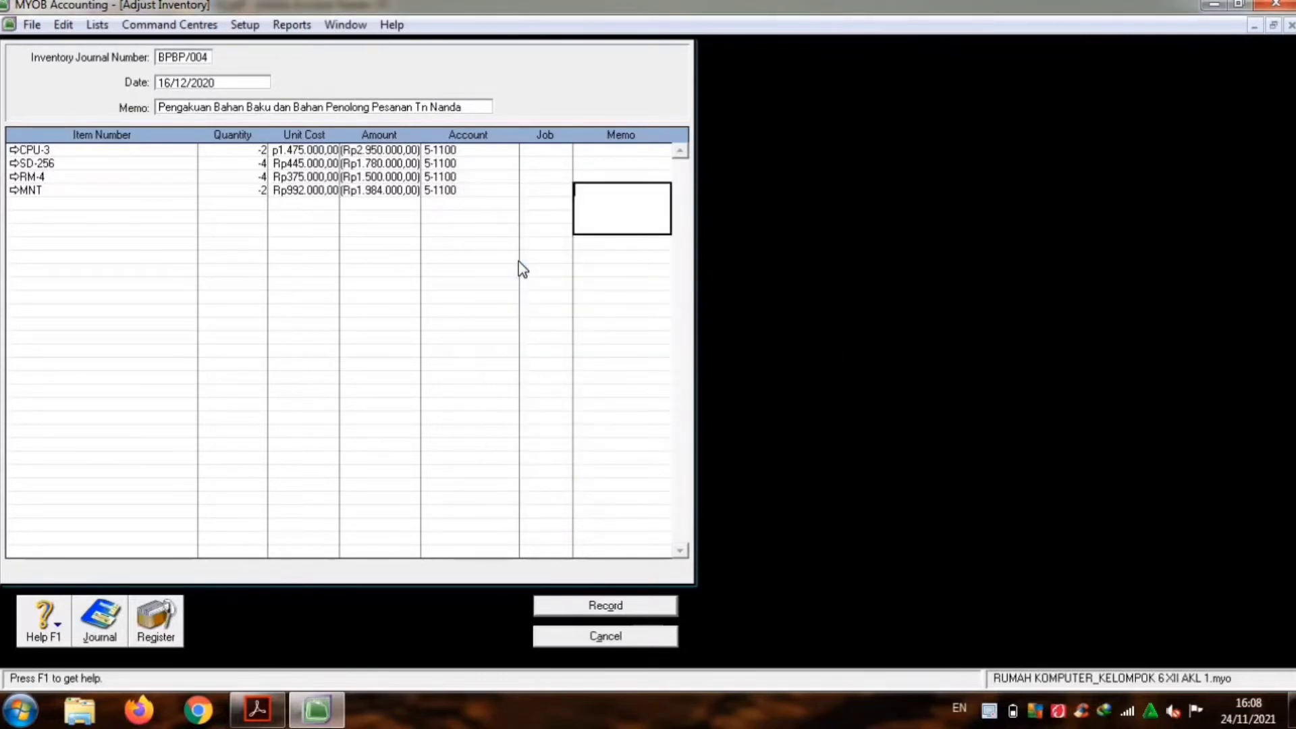
key(Tab)
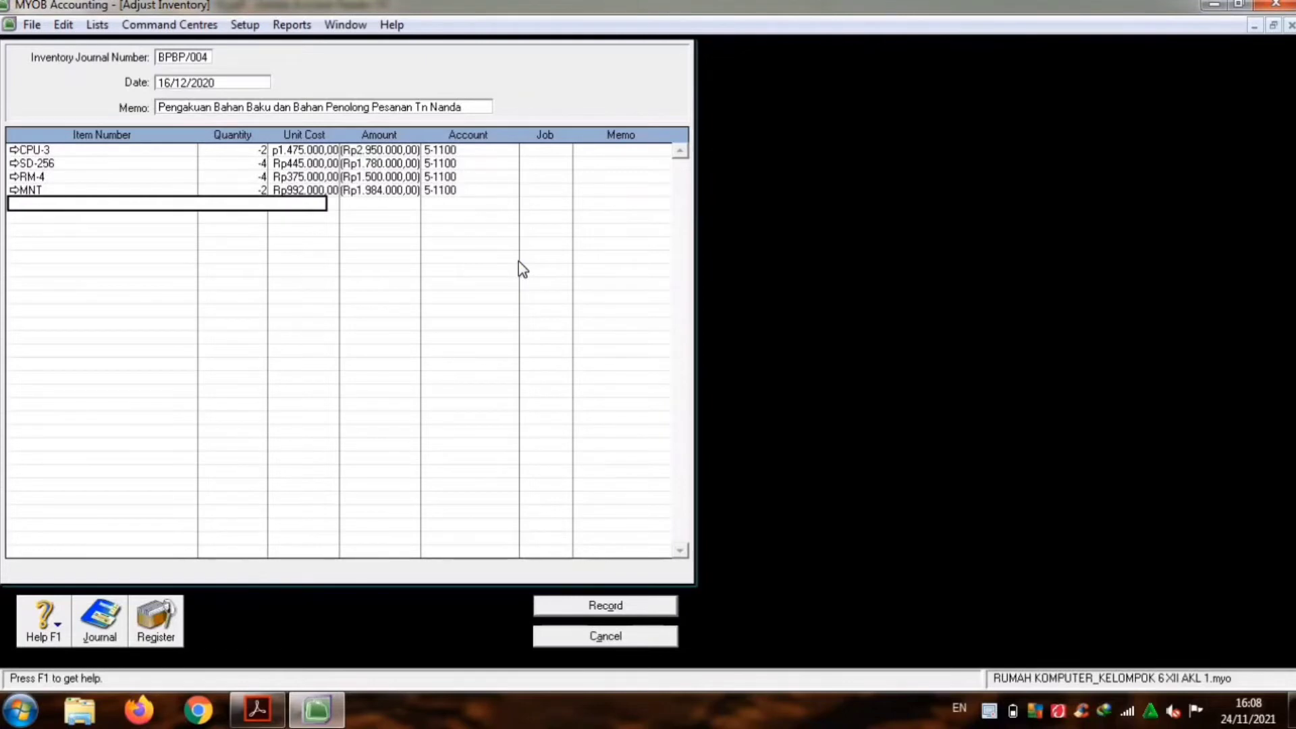
Step: Add an adjustment line for item KB with quantity -2, allocated to account 5-1100 and without a job
key(Tab)
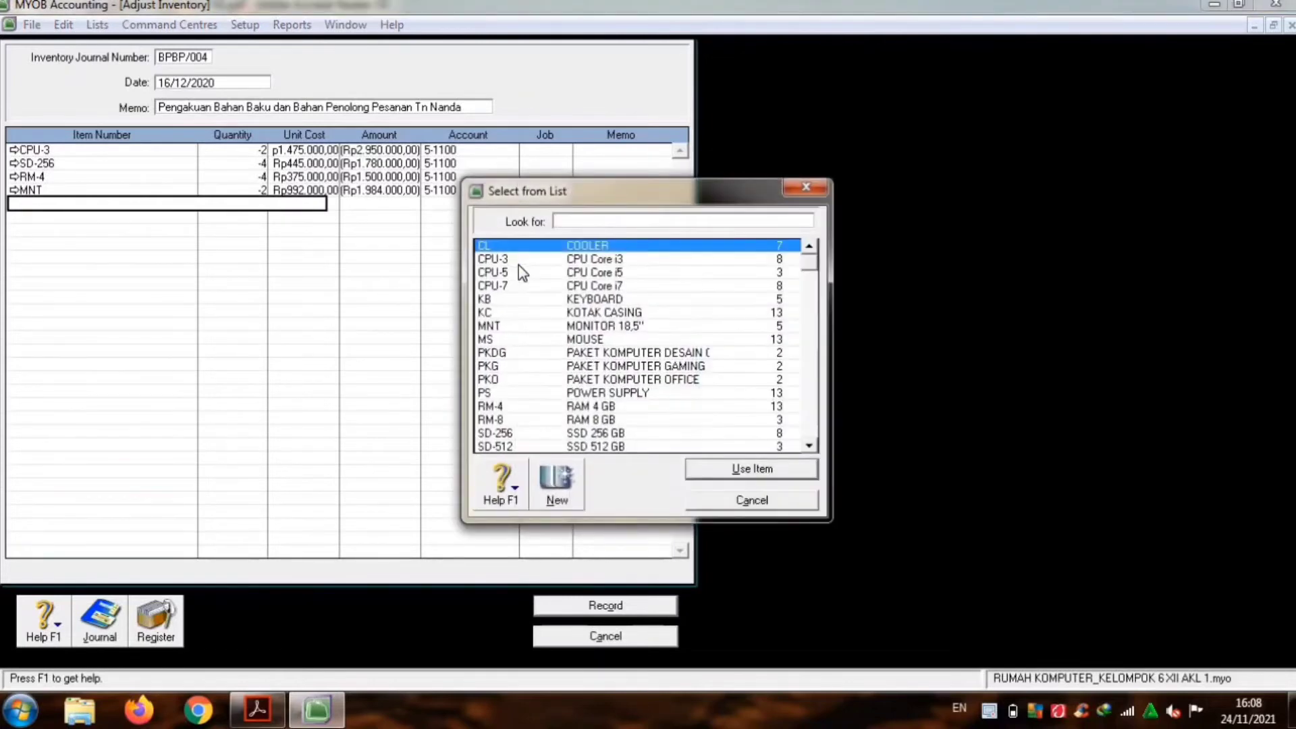
click(505, 299)
double_click(507, 301)
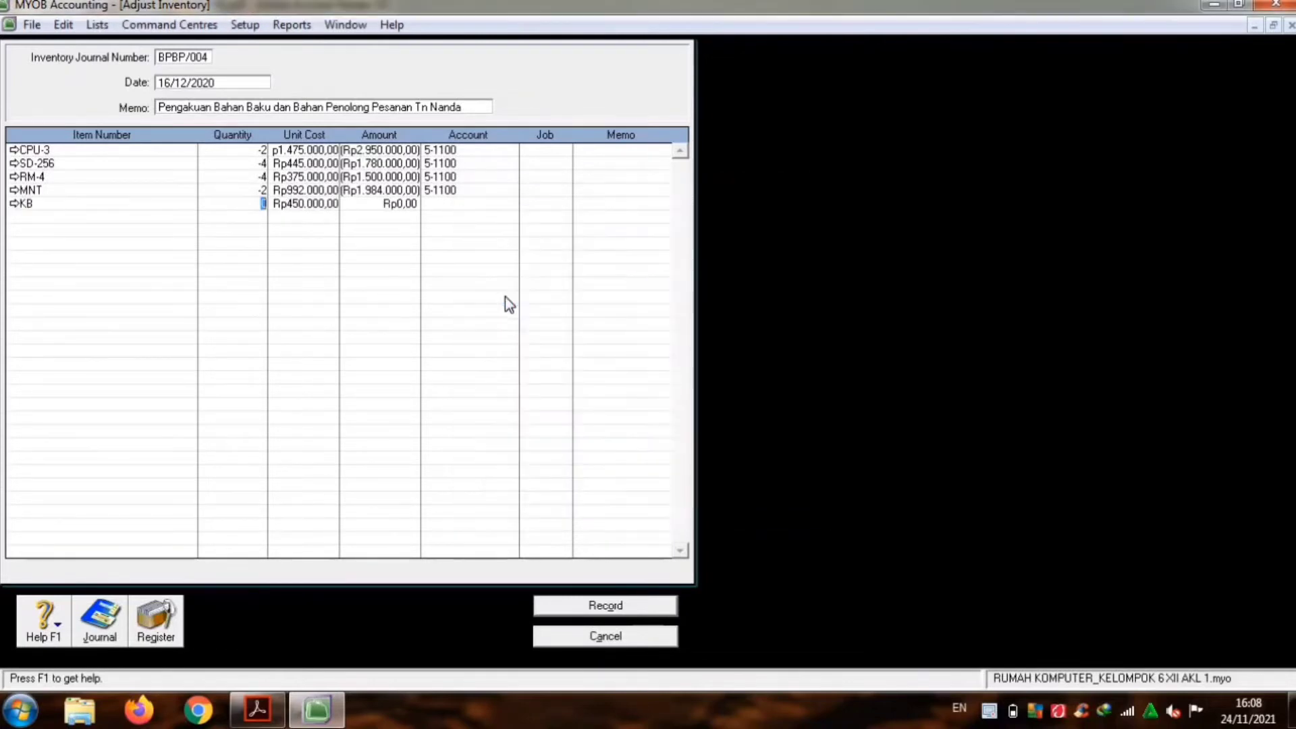
text(-2)
key(Tab)
key(Tab)
key(Tab)
text(6-)
key(Tab)
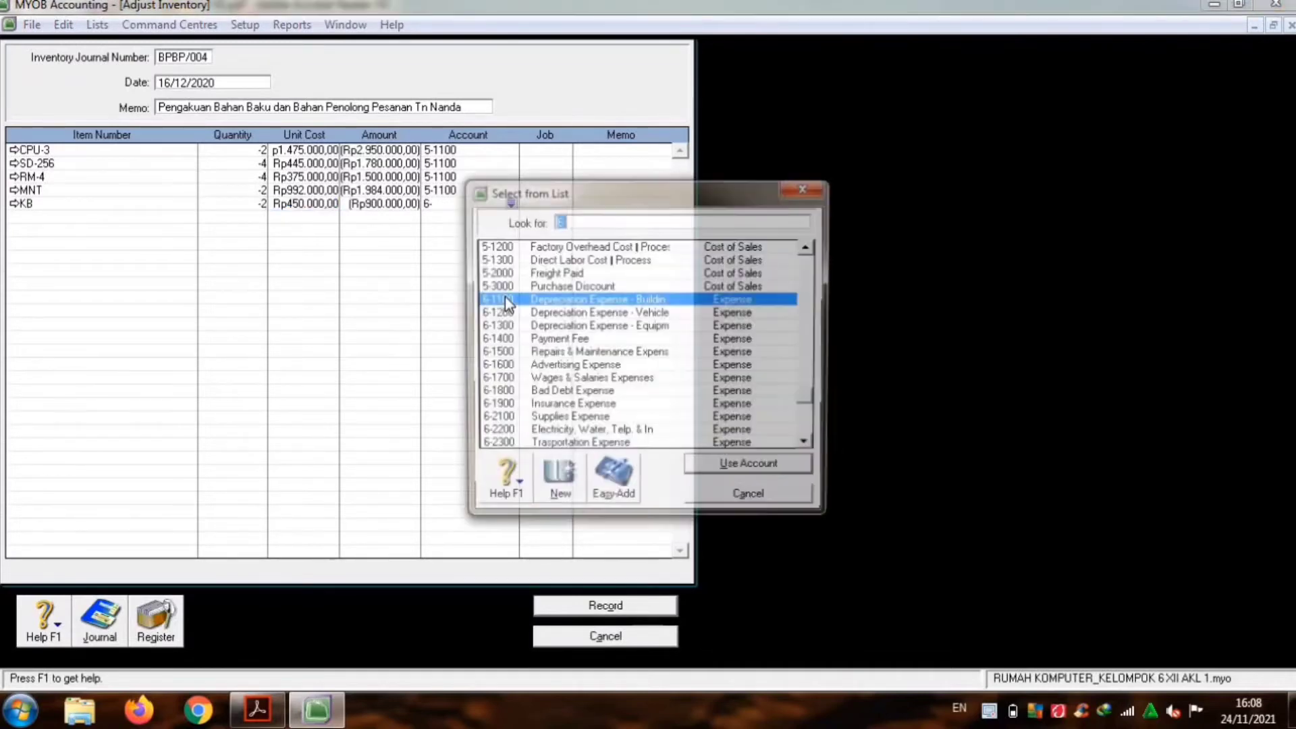
text(5-11)
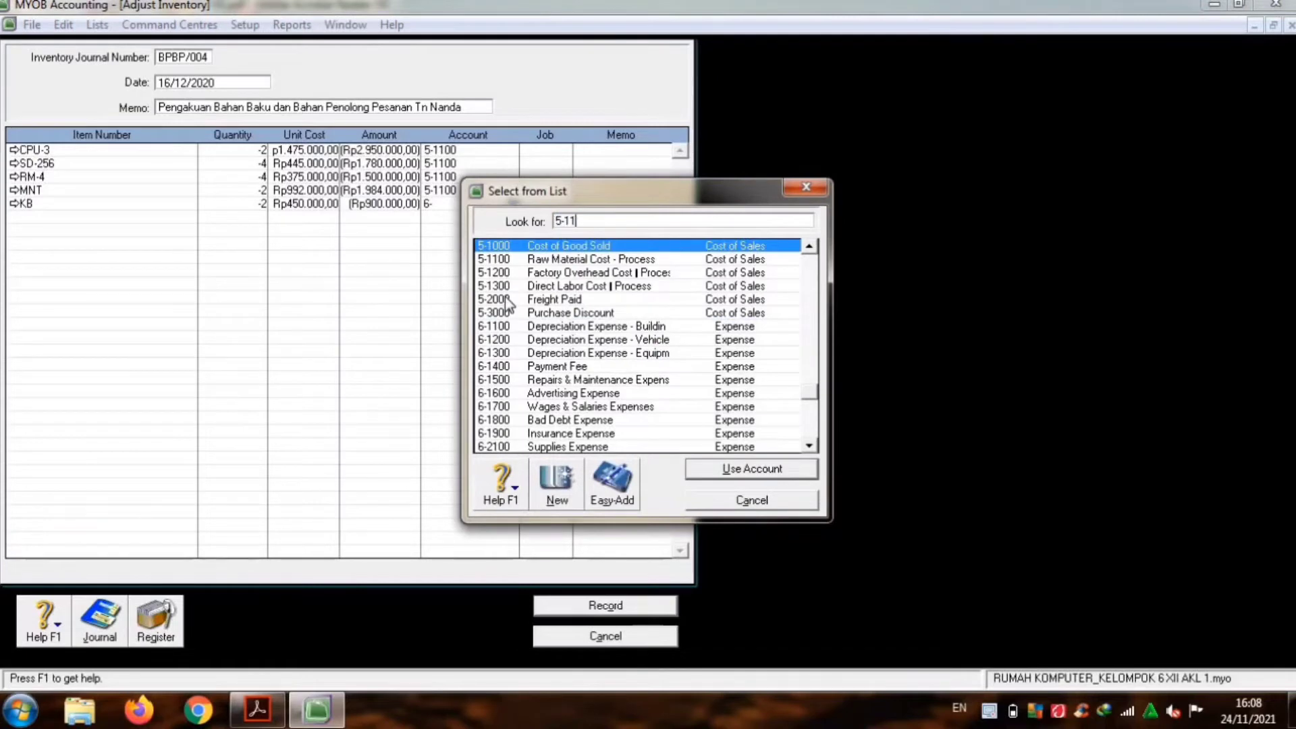
double_click(502, 261)
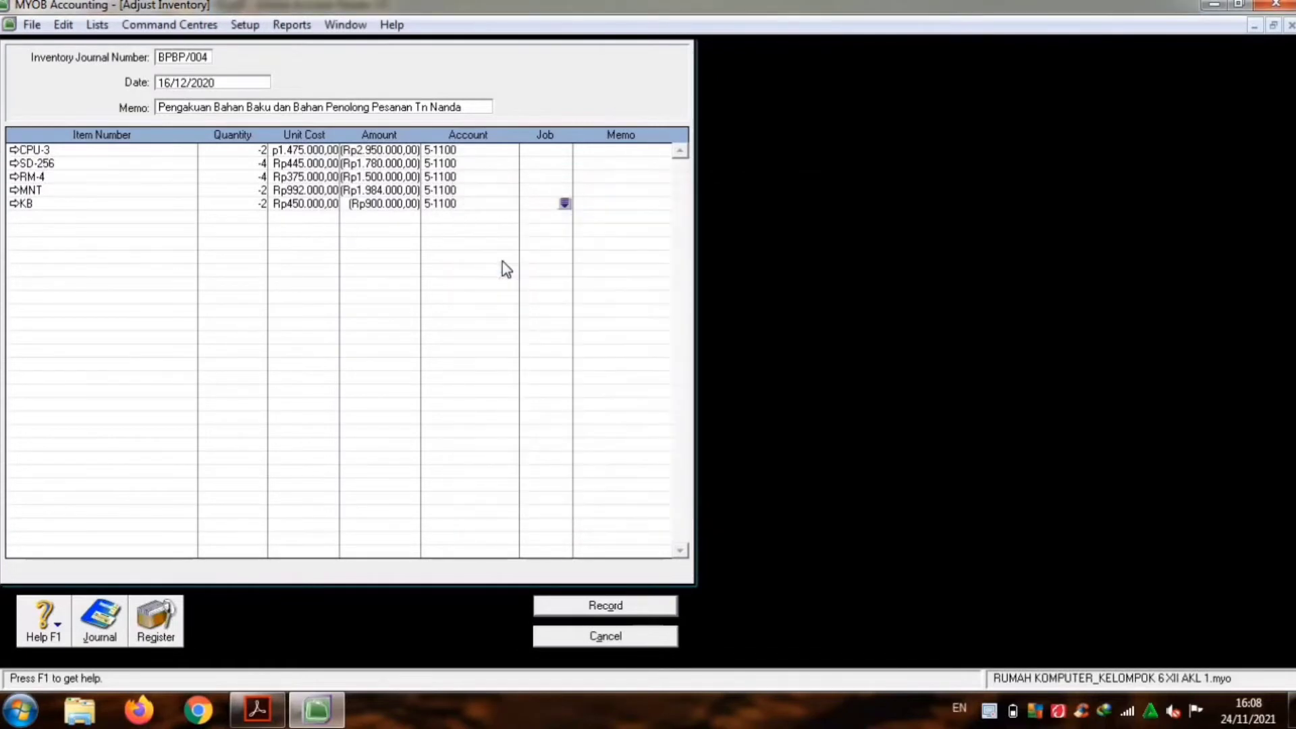
text(1111)
key(BackSpace)
key(BackSpace)
key(BackSpace)
key(BackSpace)
key(Tab)
key(Tab)
Step: Add an adjustment line for item MS with quantity -2, allocated to account 5-1100
key(Tab)
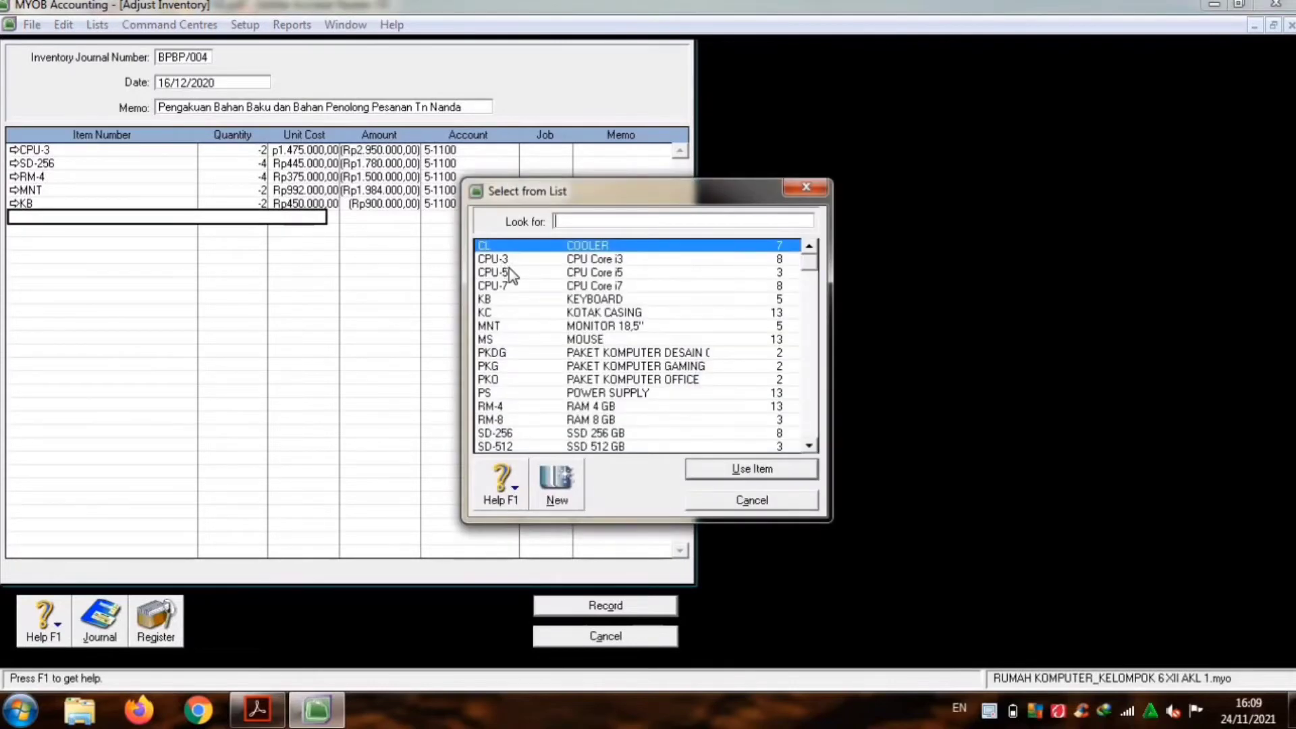
double_click(539, 341)
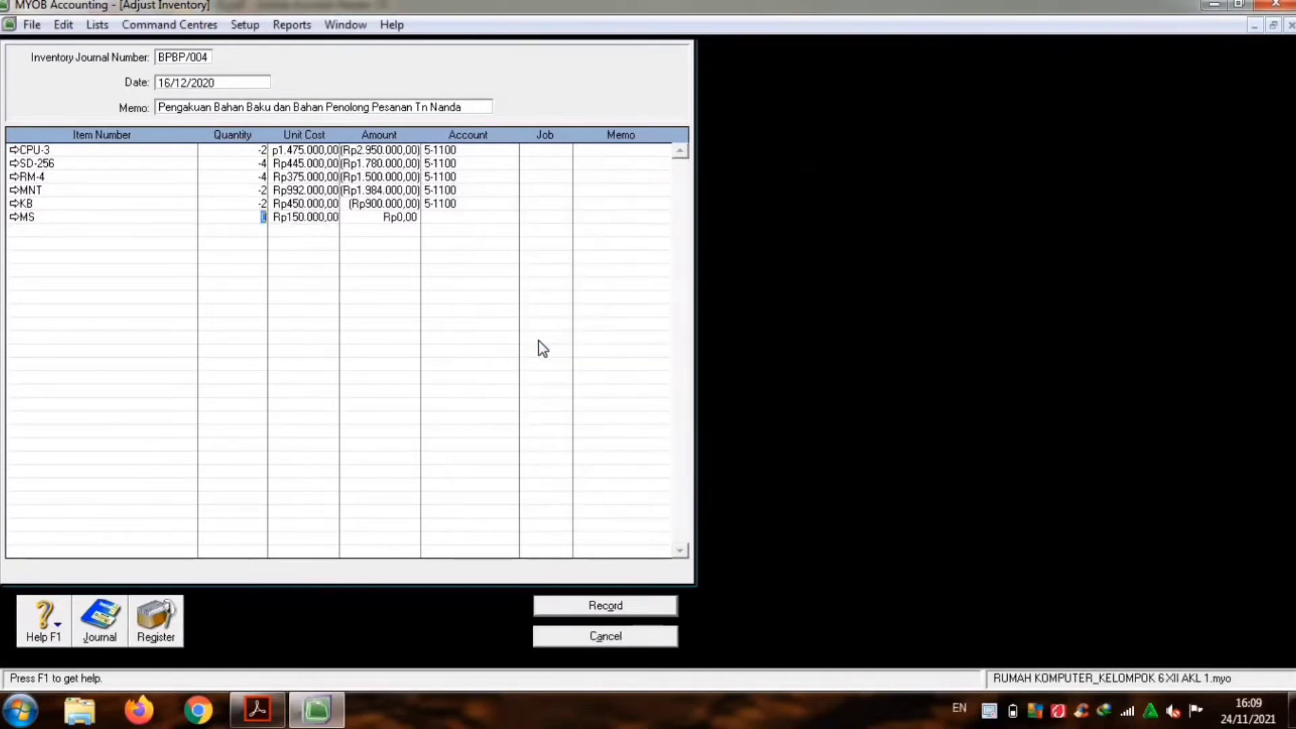
text(-2)
key(Tab)
key(Tab)
key(Tab)
key(Tab)
text(5-11)
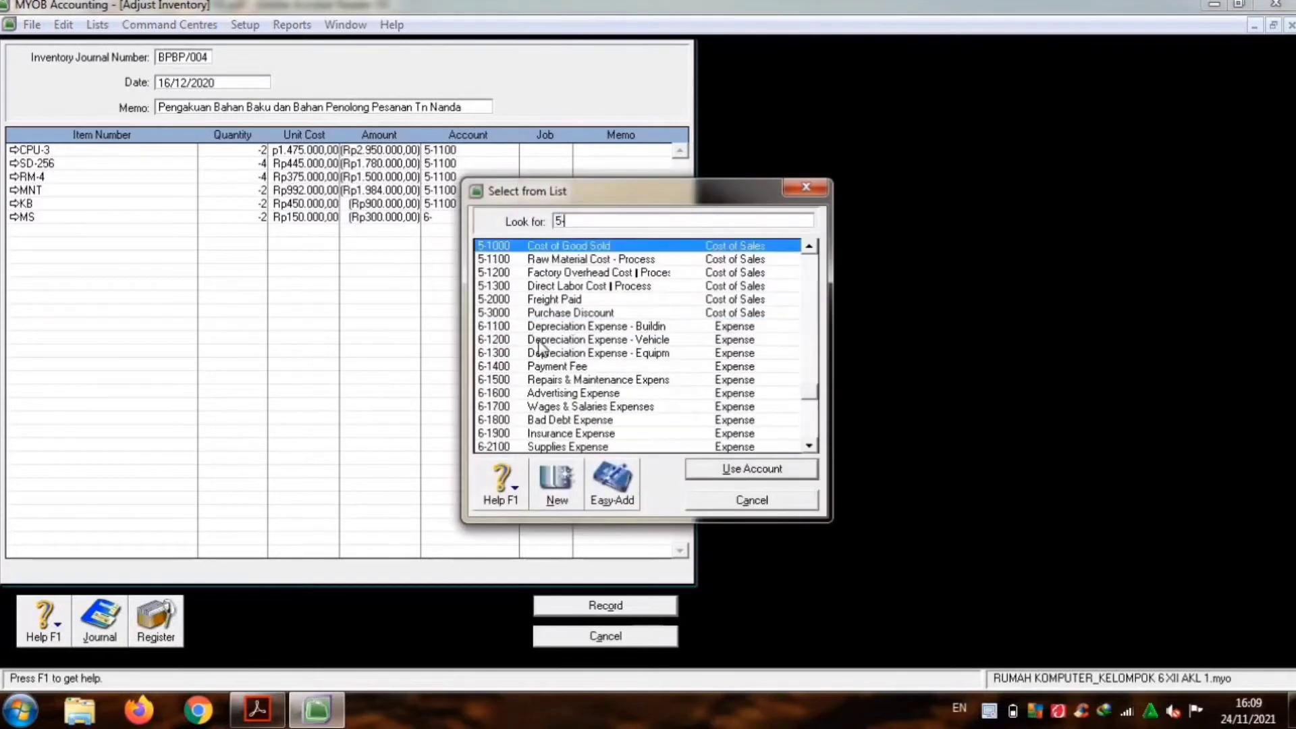
double_click(528, 263)
key(Tab)
key(Tab)
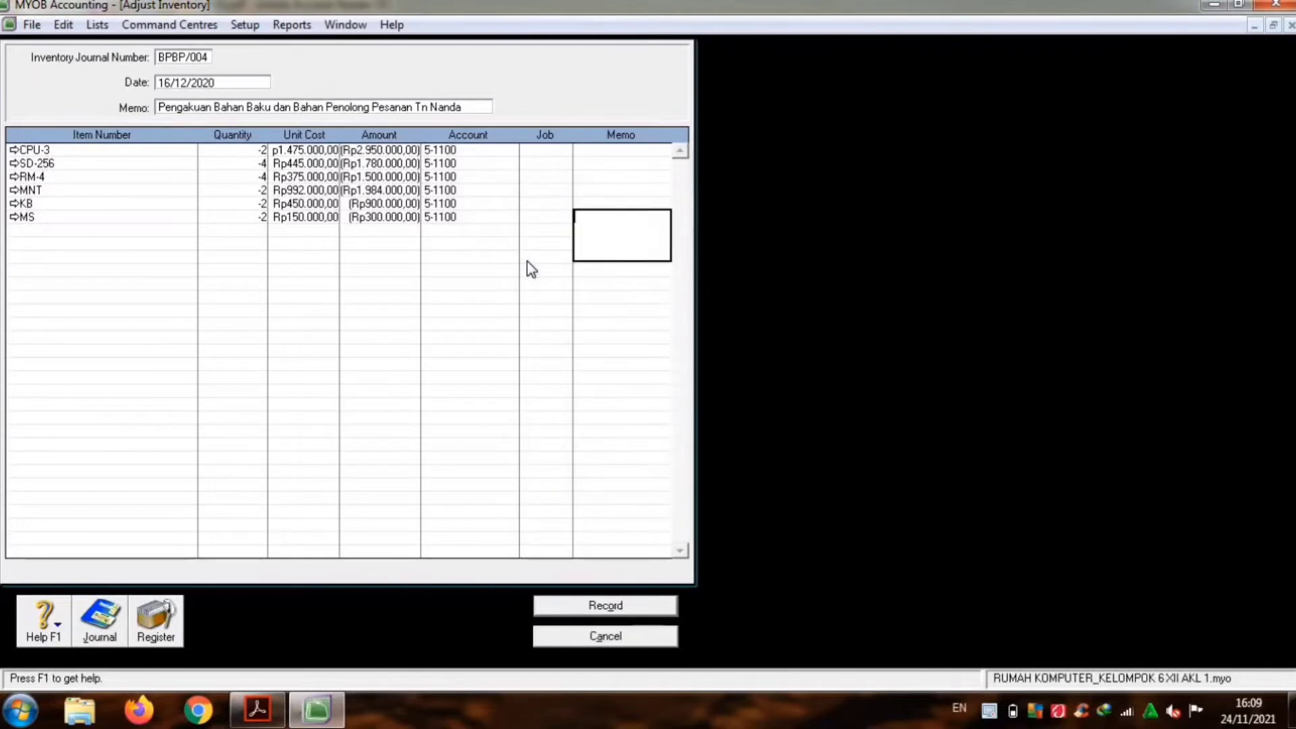
Step: Add an adjustment line for item KC with quantity -2, allocated to account 5-1200 for factory overhead cost
key(Tab)
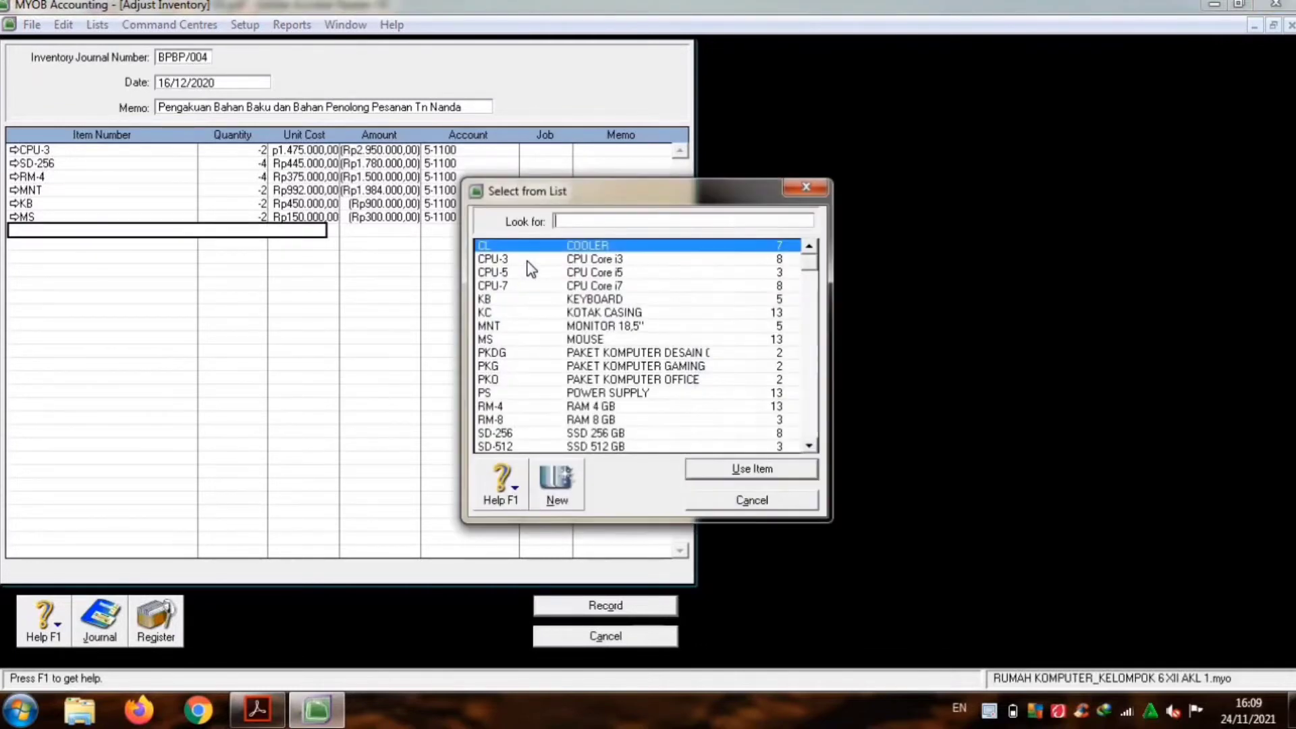
double_click(547, 313)
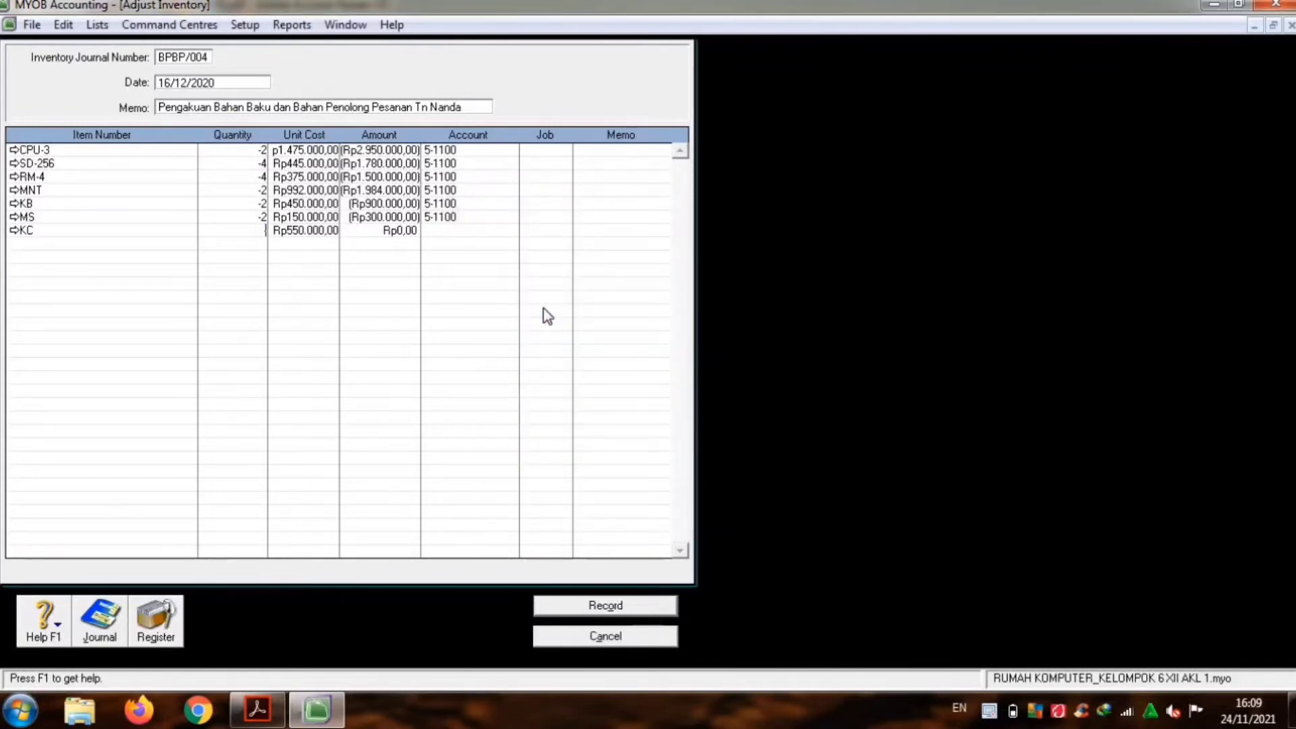
text(-2)
key(Tab)
key(Tab)
key(Tab)
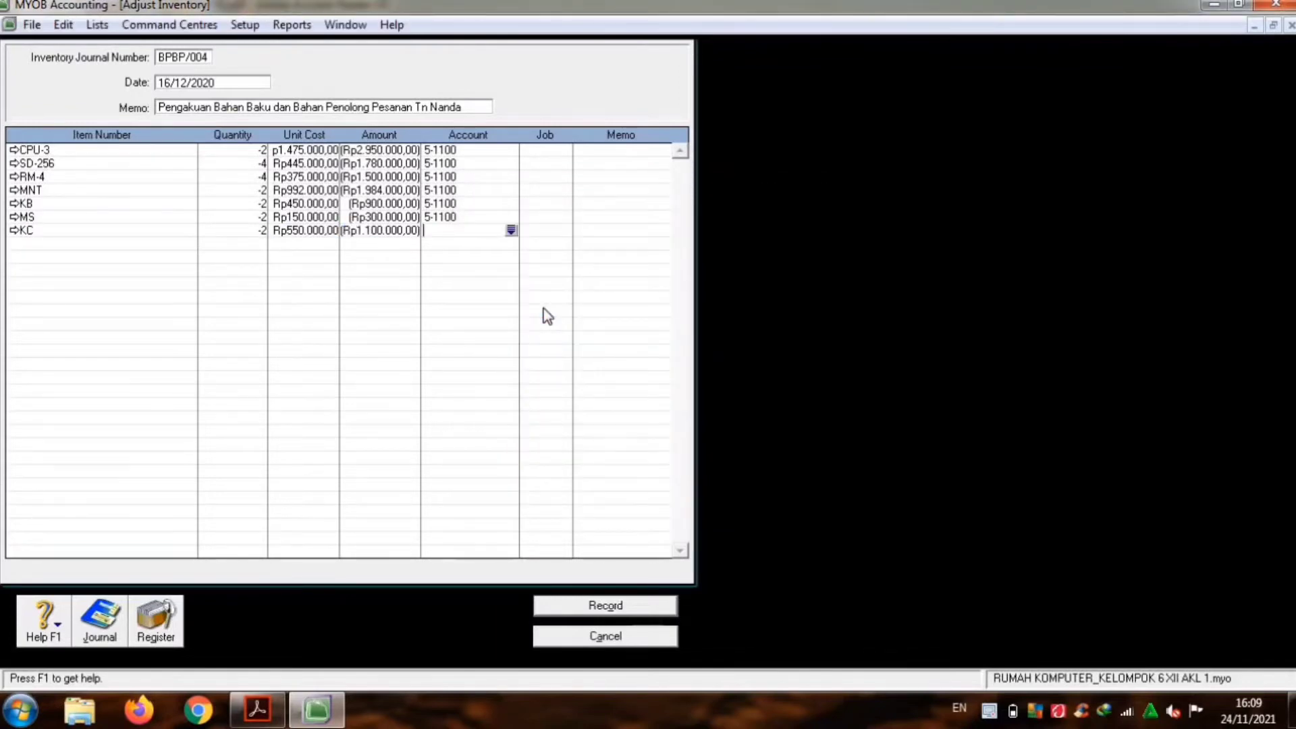
text(6)
key(Tab)
text(5)
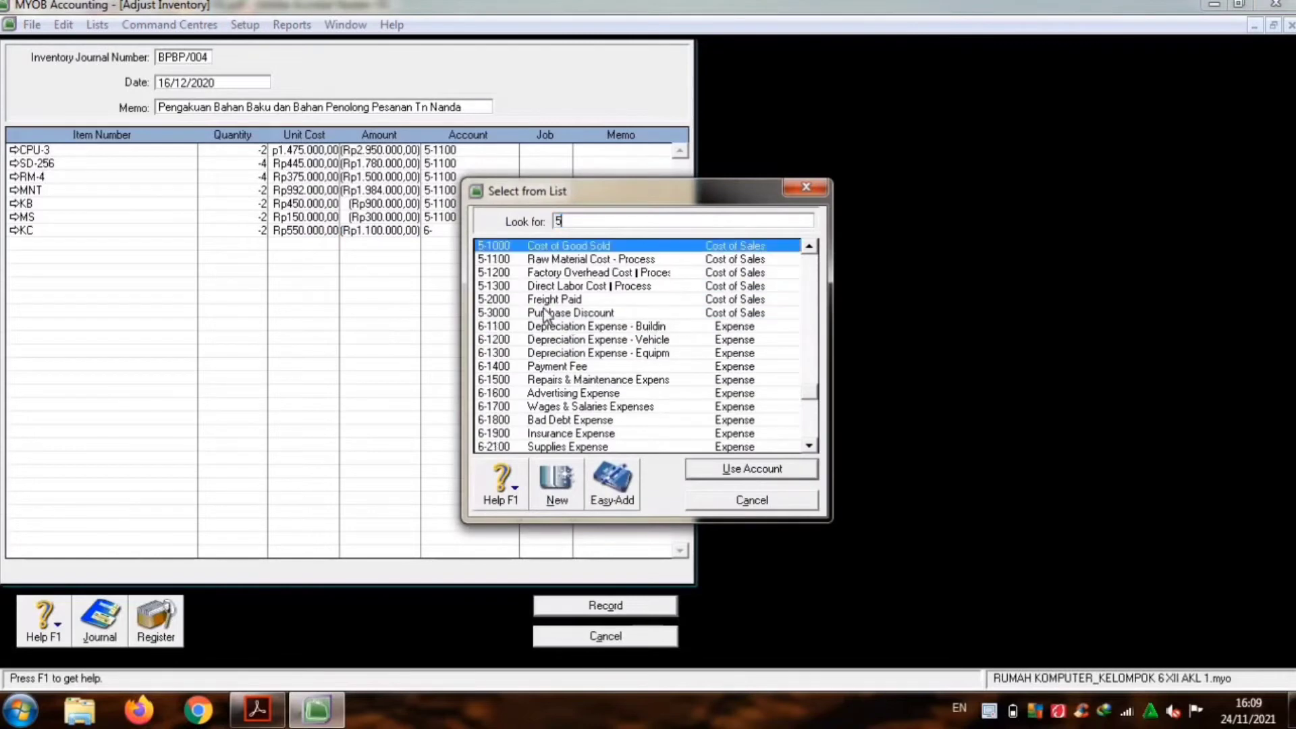
text(-12)
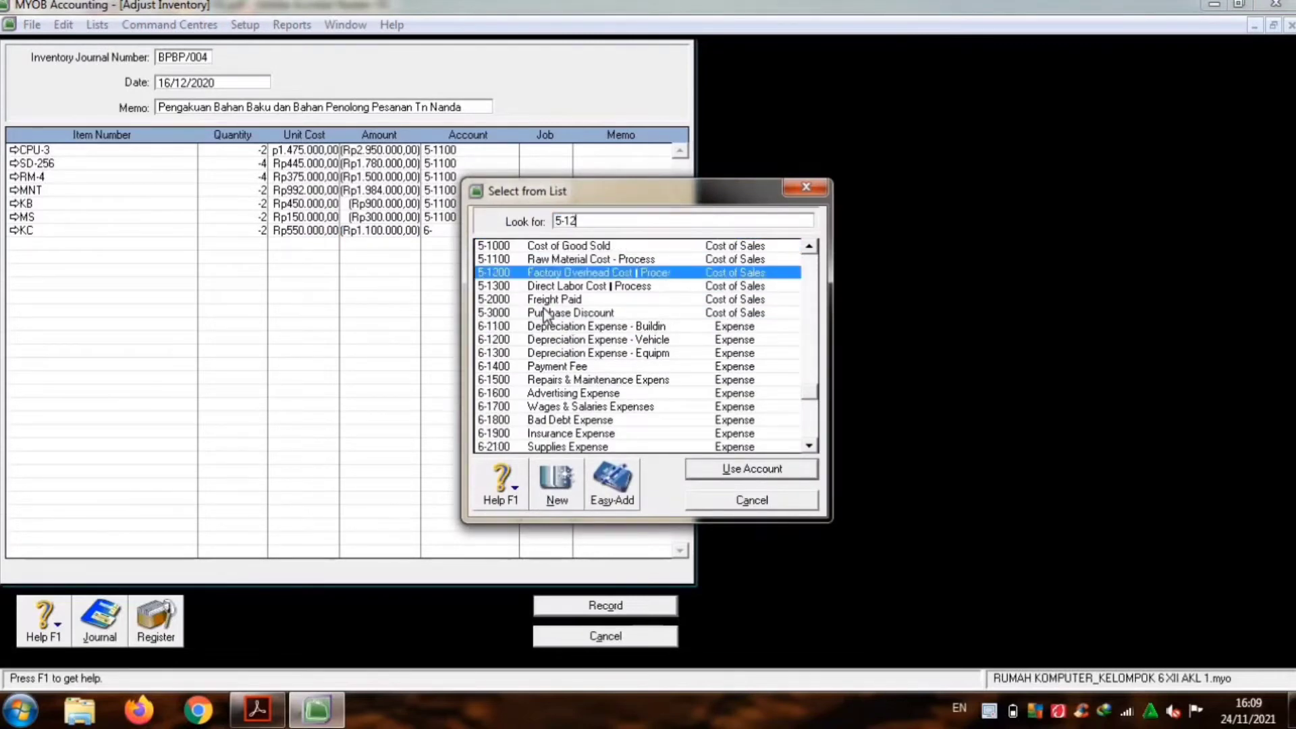
text(00)
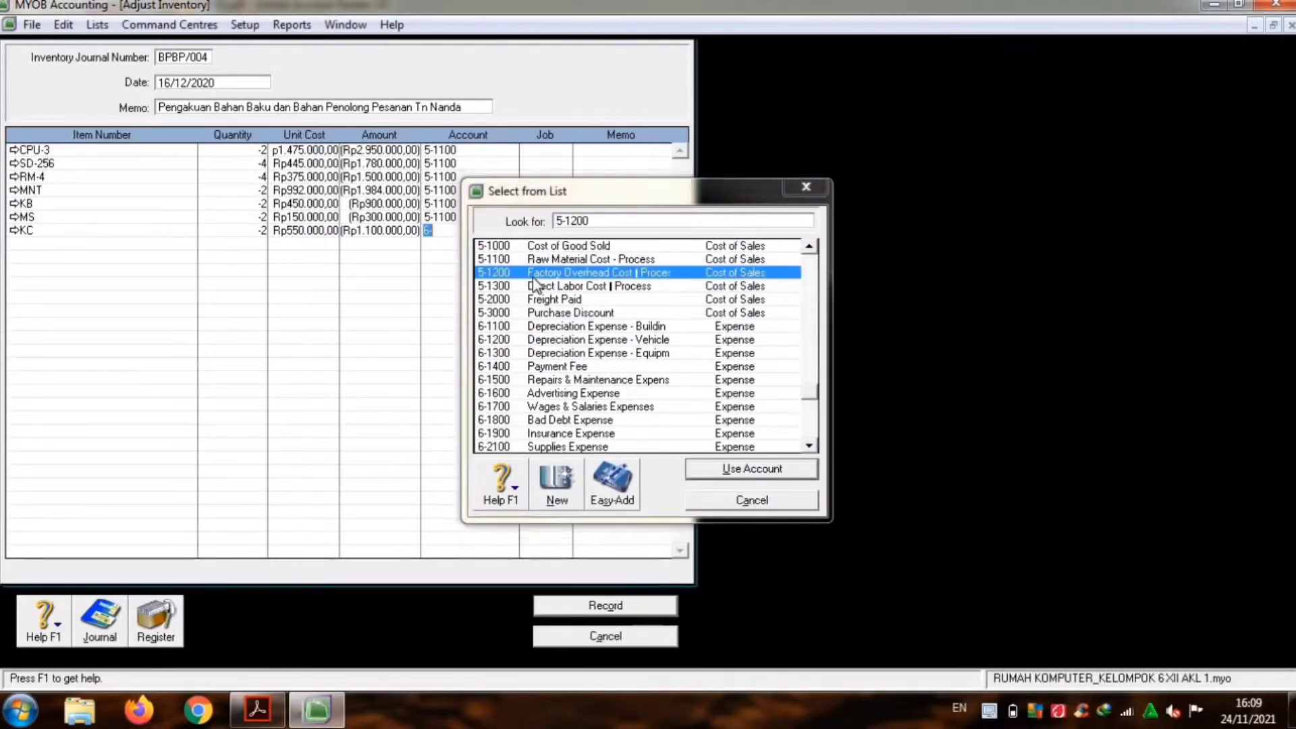
key(Return)
key(Tab)
key(Tab)
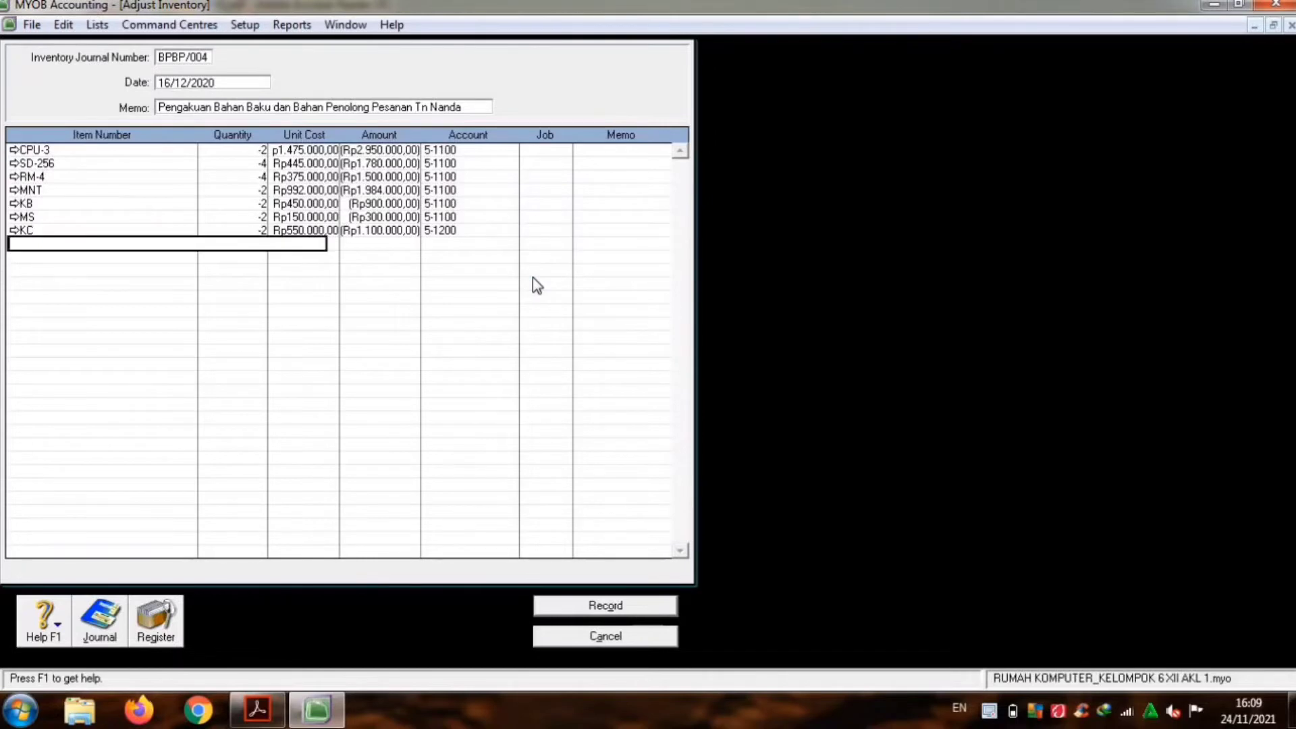
Step: Add an adjustment line for item CL with quantity -2, allocated to account 5-1200
key(Return)
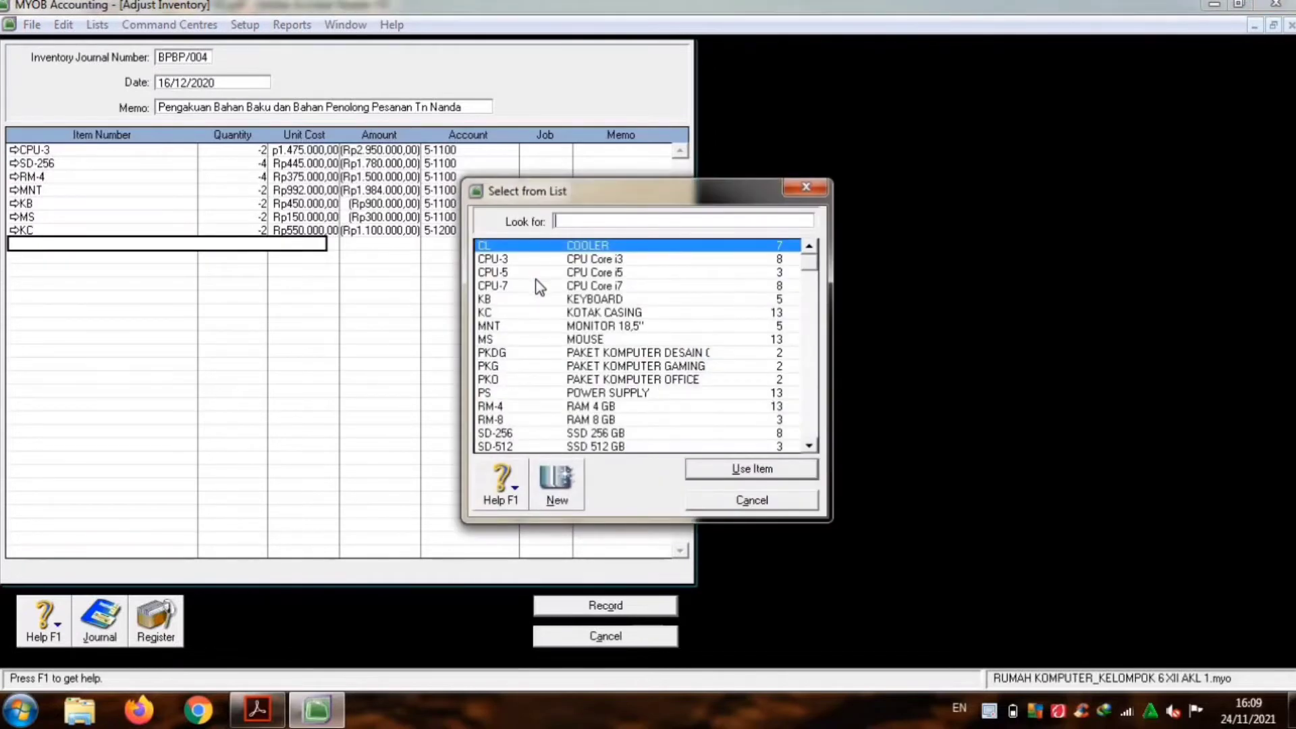
double_click(521, 247)
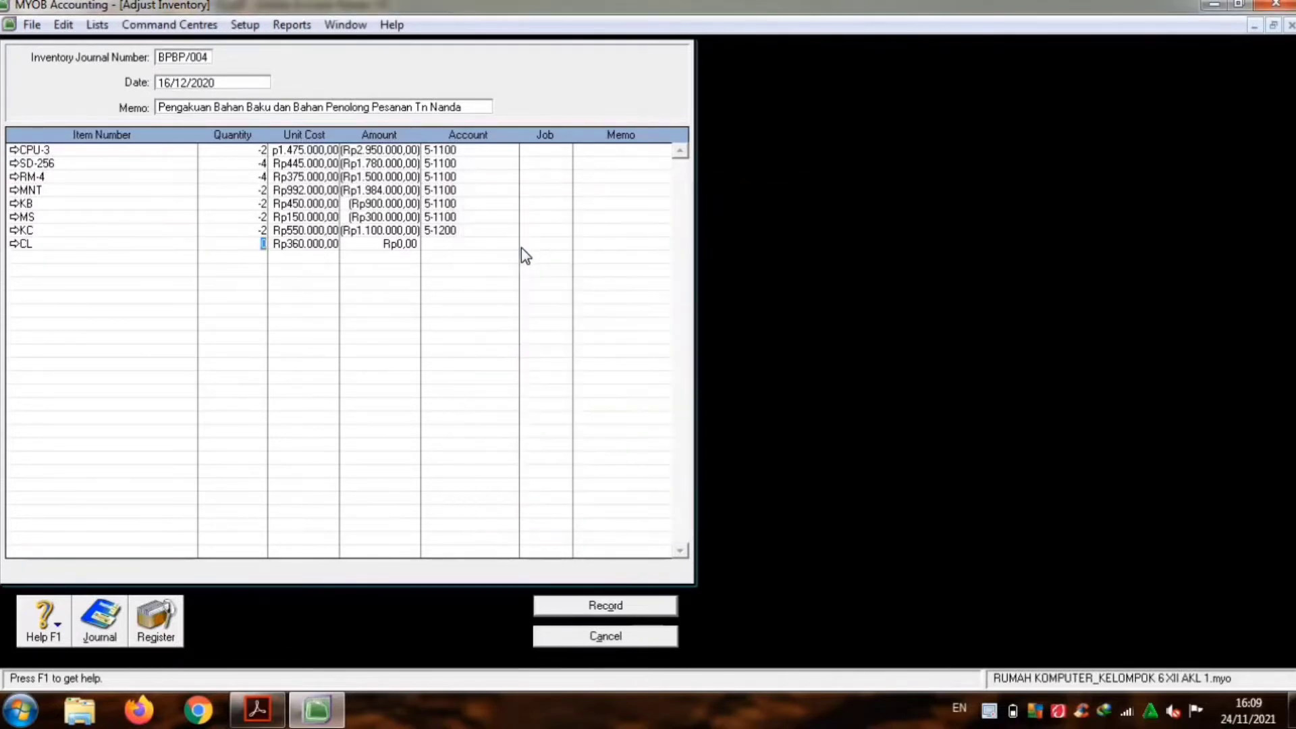
text(-2)
key(Tab)
key(Tab)
key(Tab)
text(6)
key(Return)
text(5-12)
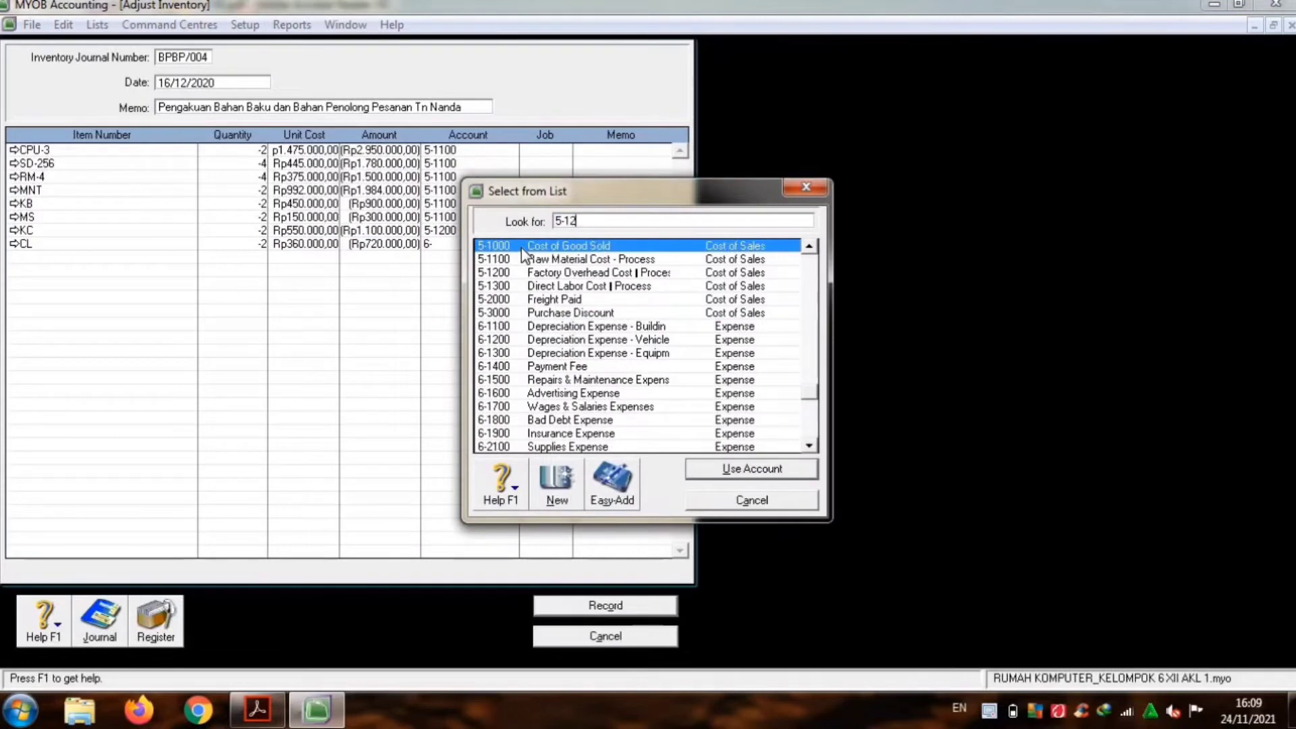
double_click(535, 273)
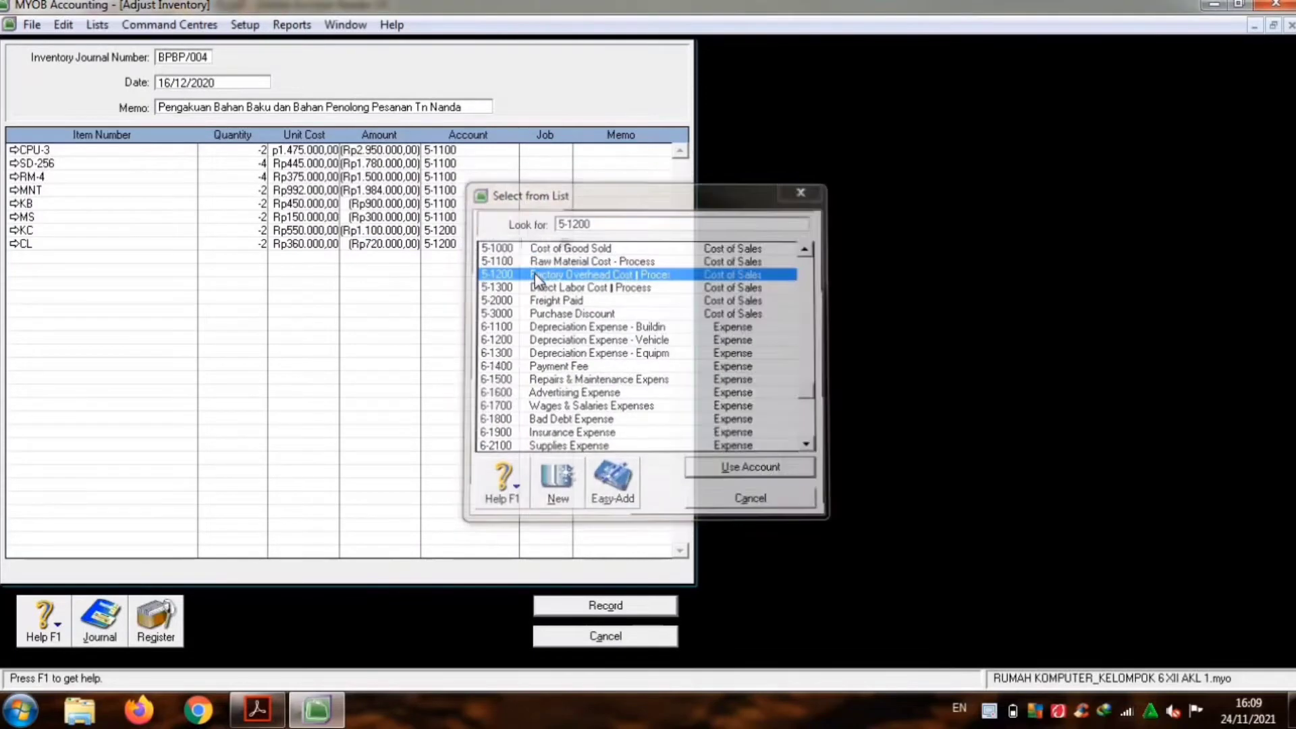
key(Tab)
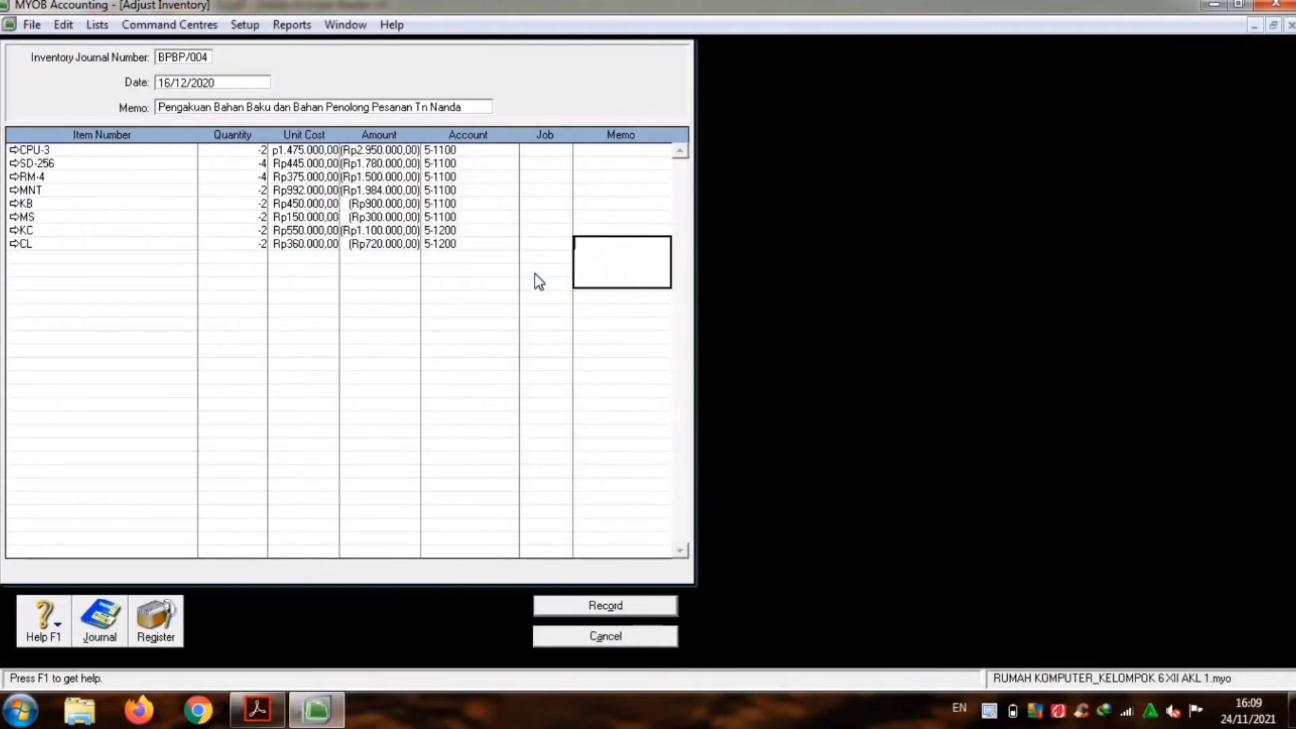
key(Tab)
Step: Add an adjustment line for item PS with quantity -2, allocated to account 5-1200
key(Tab)
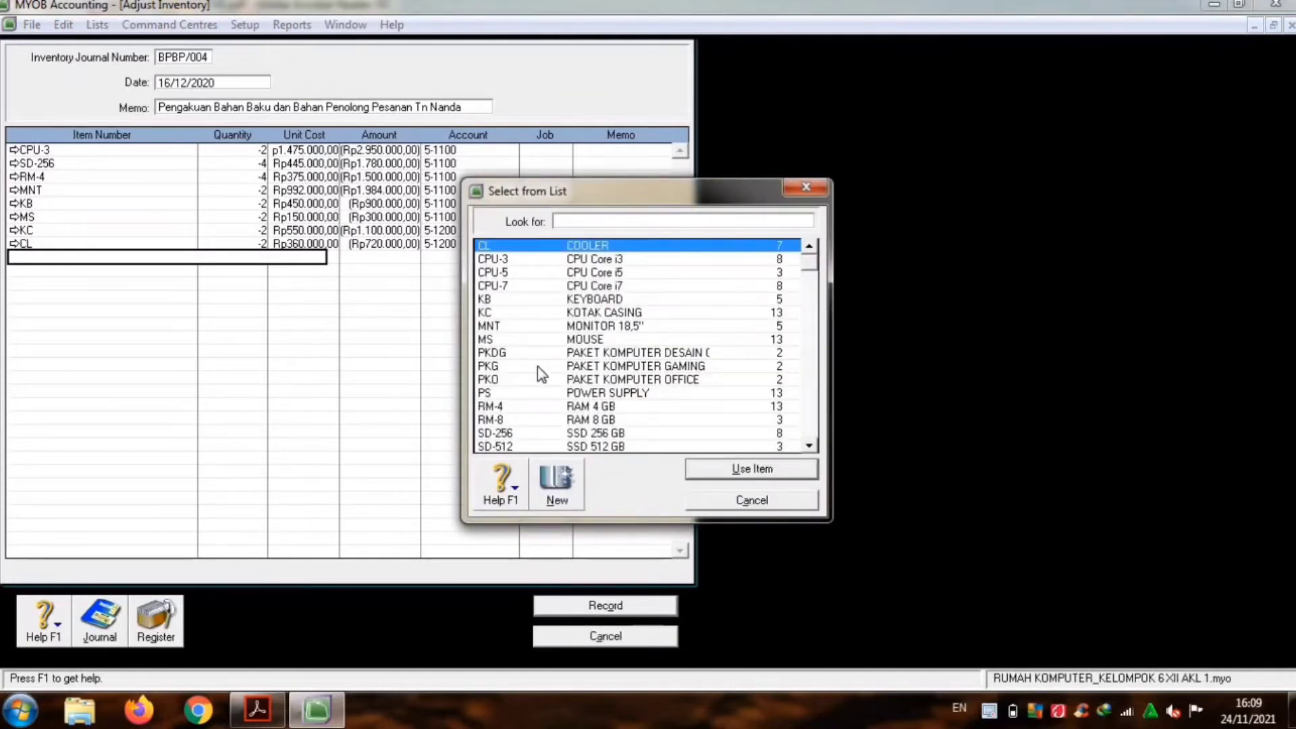
double_click(540, 398)
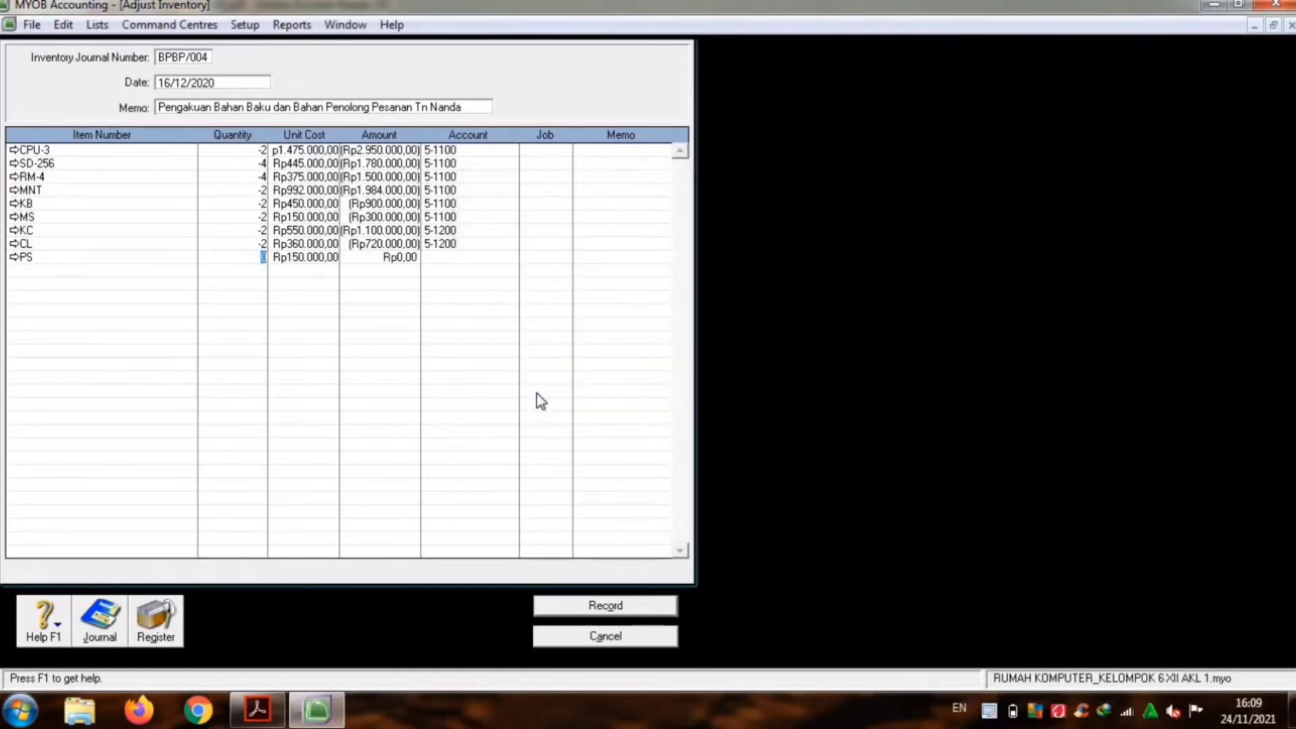
text(-2)
key(Tab)
key(Tab)
key(Tab)
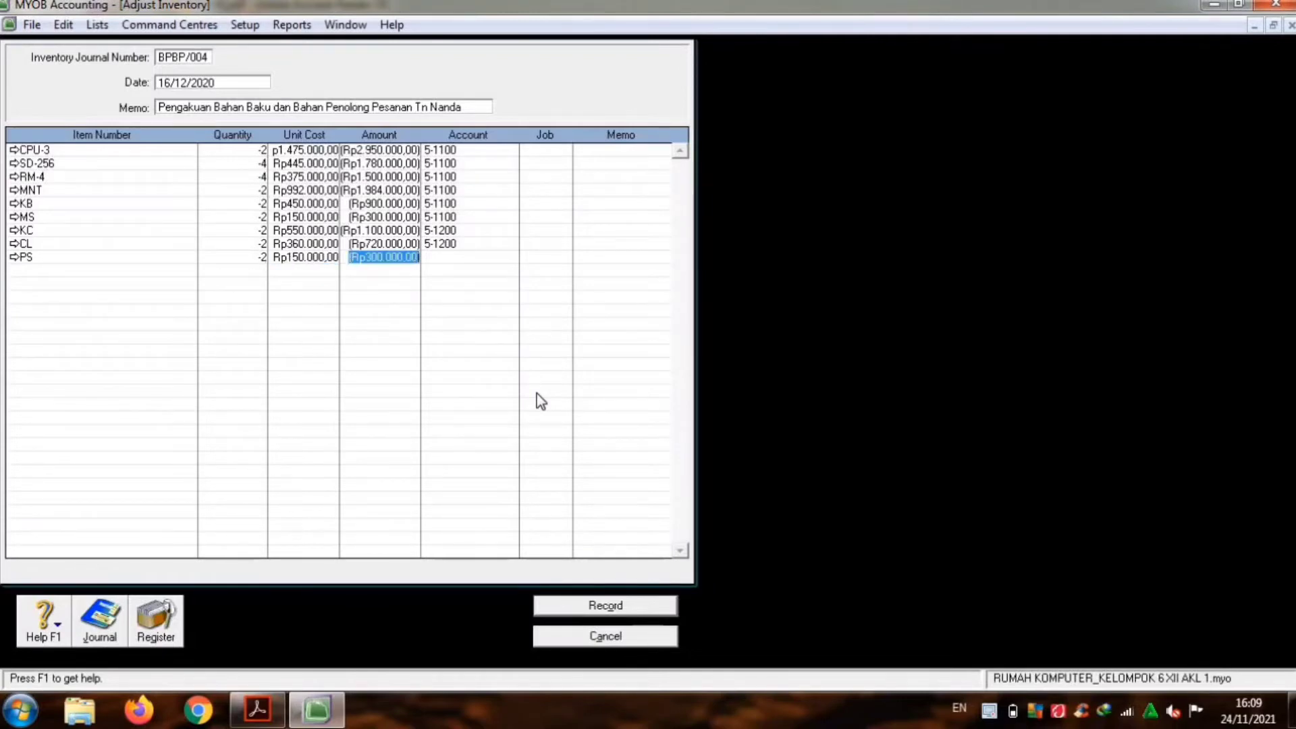
text(5)
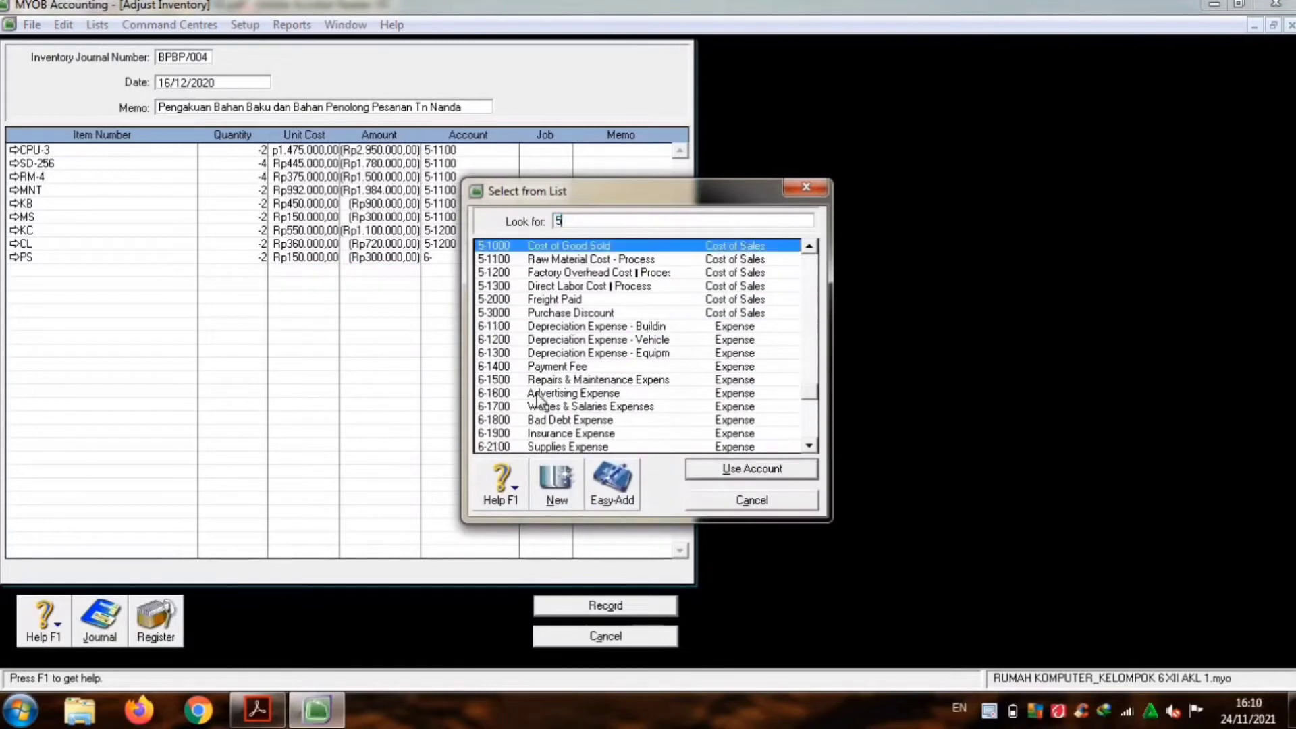
text(-12)
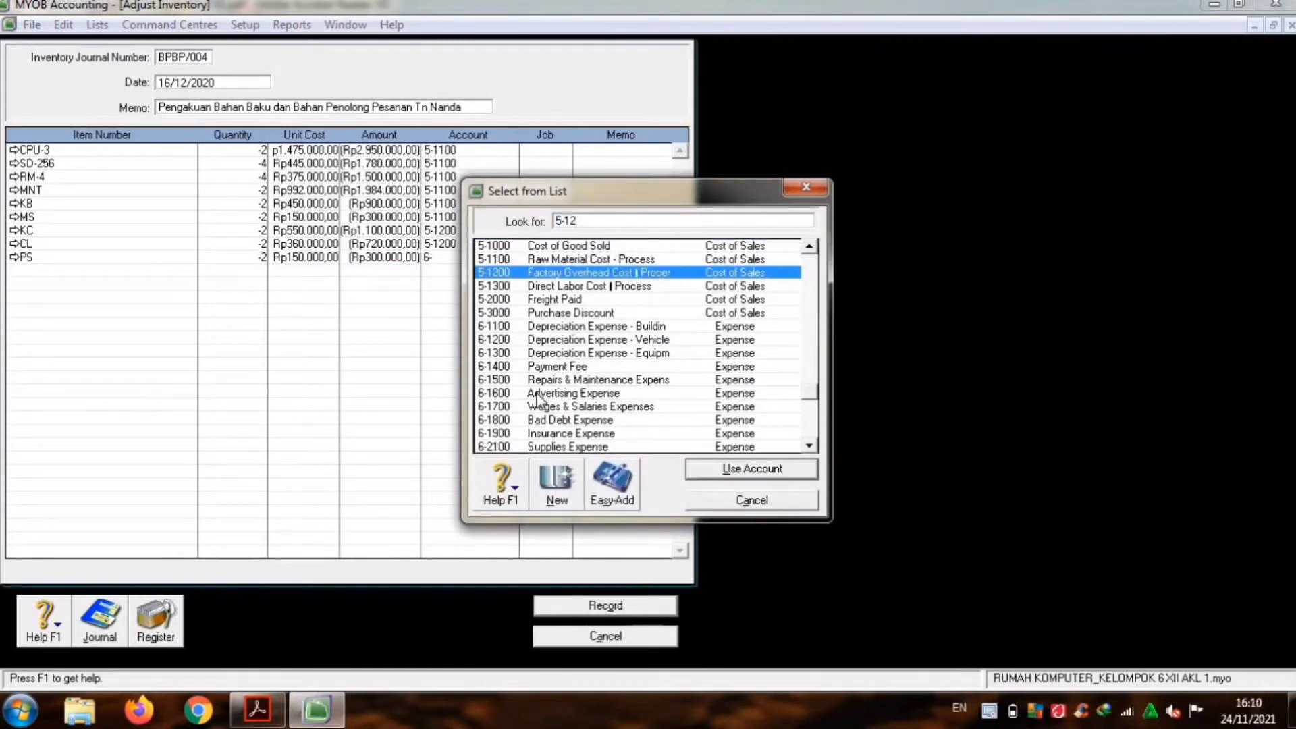
Step: Assign account 5-1200 Factory Overhead Cost to the PS item line of the inventory adjustment
double_click(521, 274)
key(Tab)
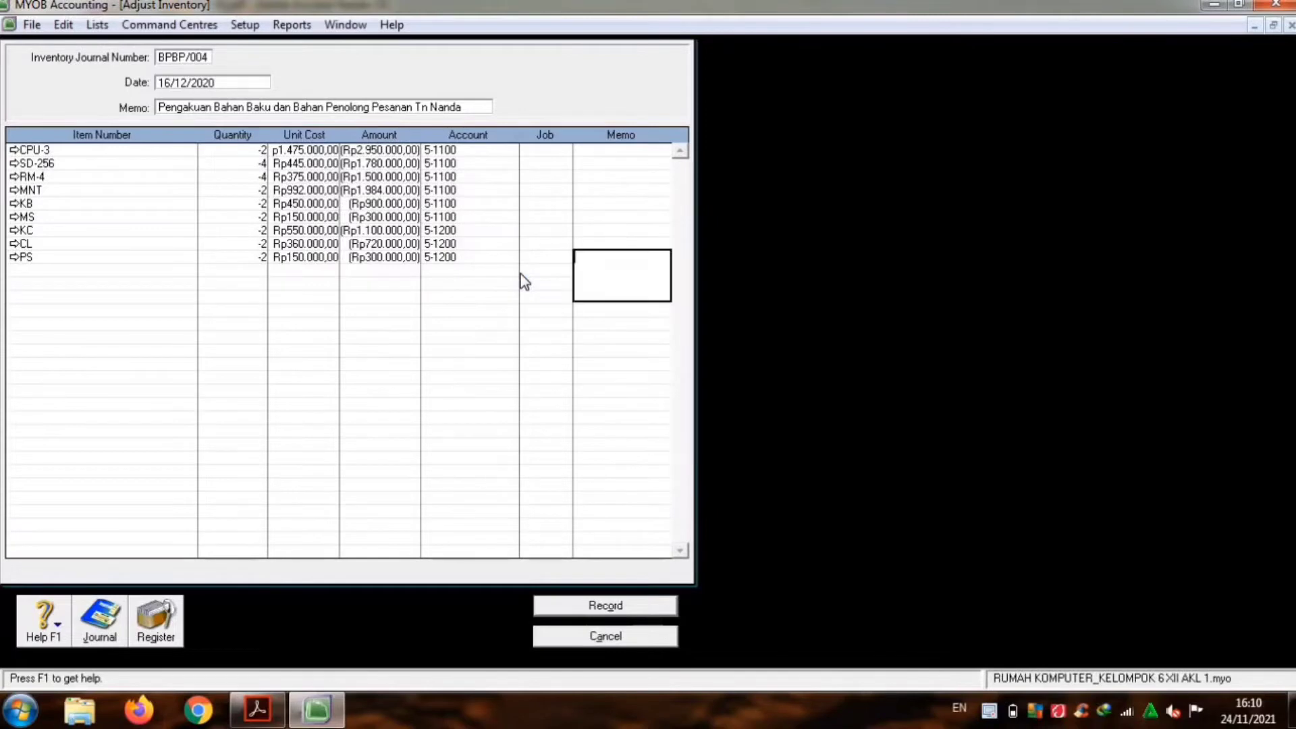
key(Tab)
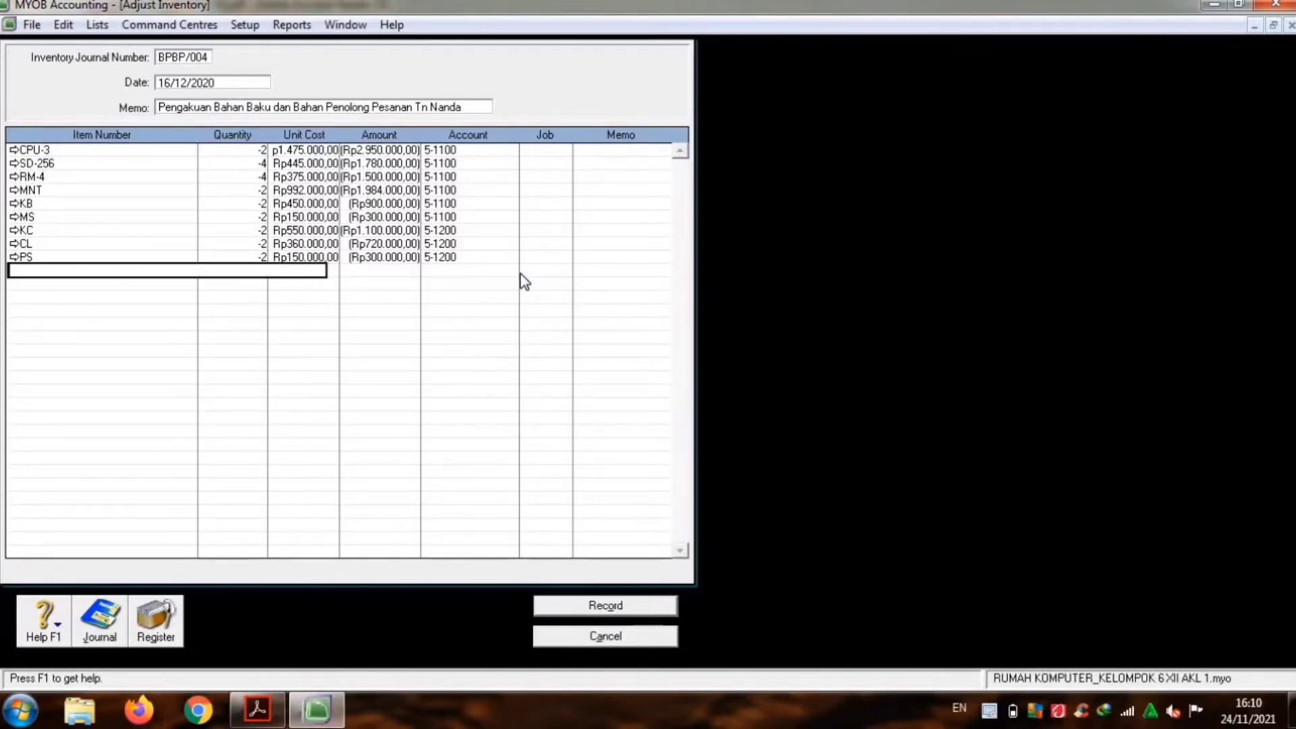
Step: Review the recap of inventory adjustment BPBP/004, record the adjustment and close the entry form
key(ctrl+r)
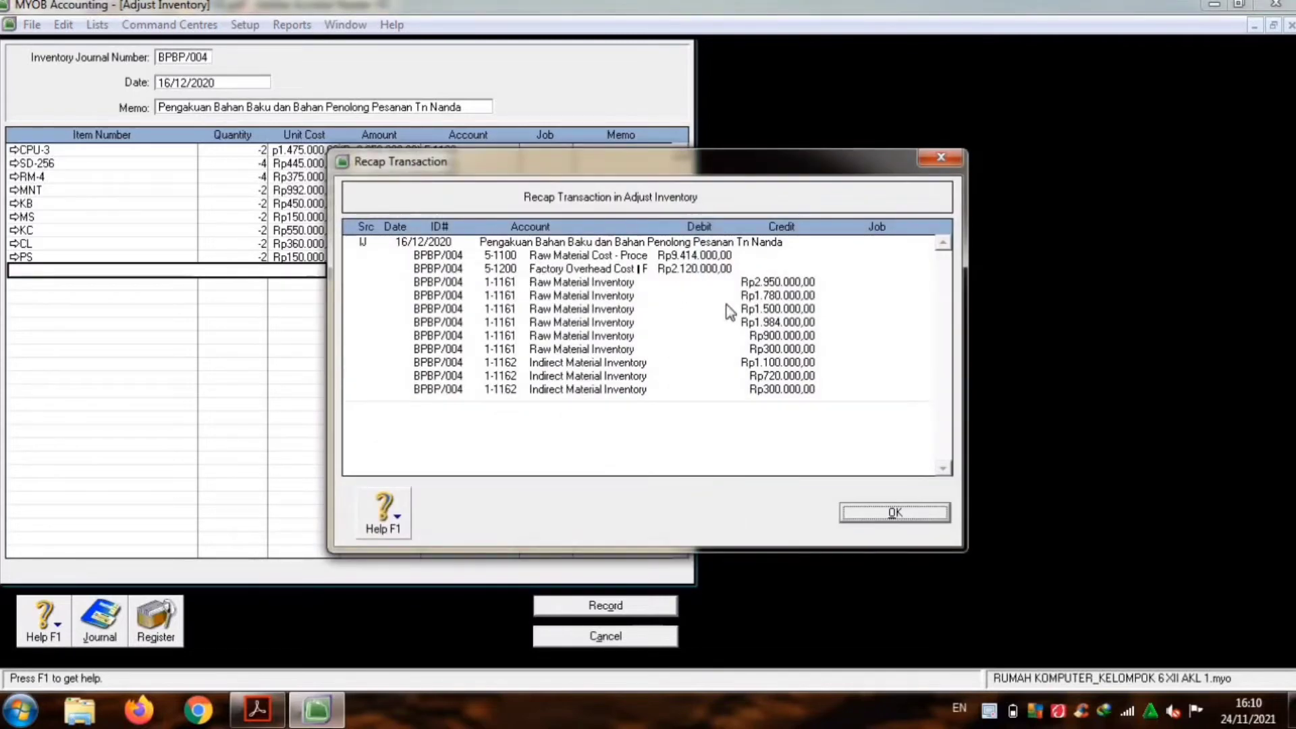
click(876, 515)
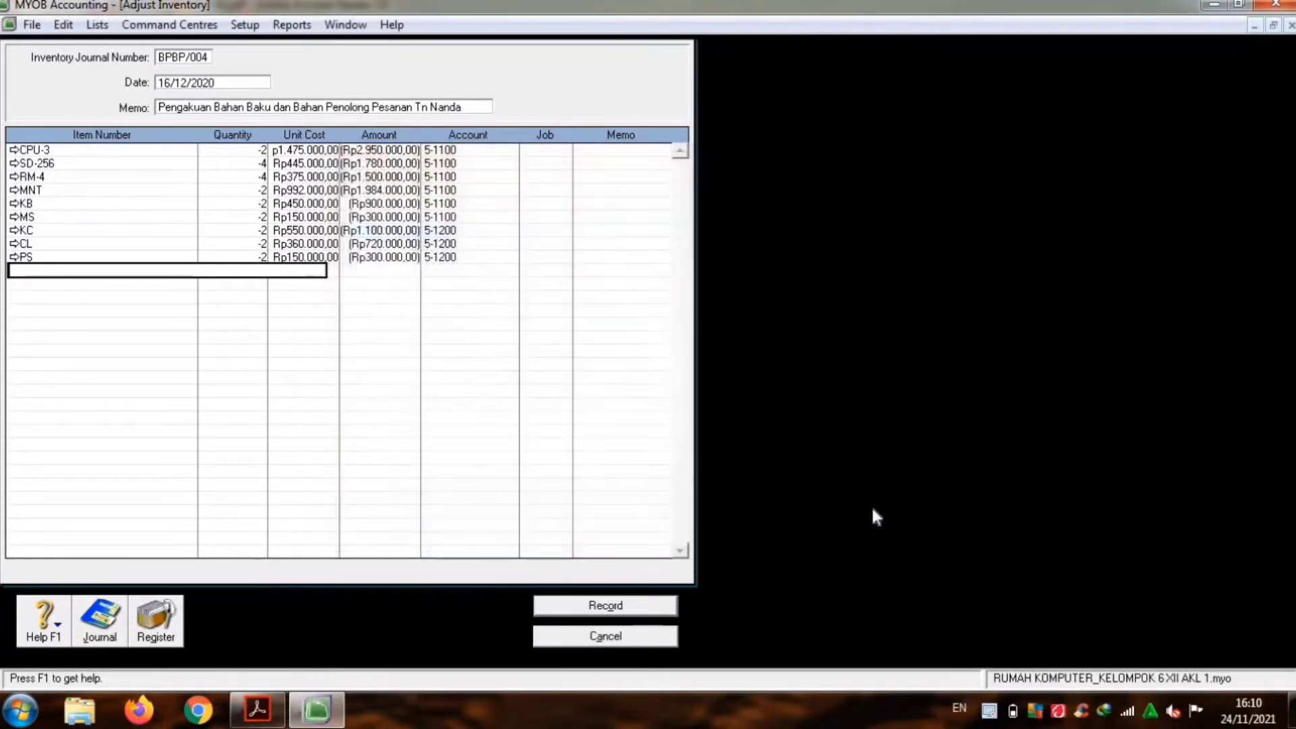
click(658, 605)
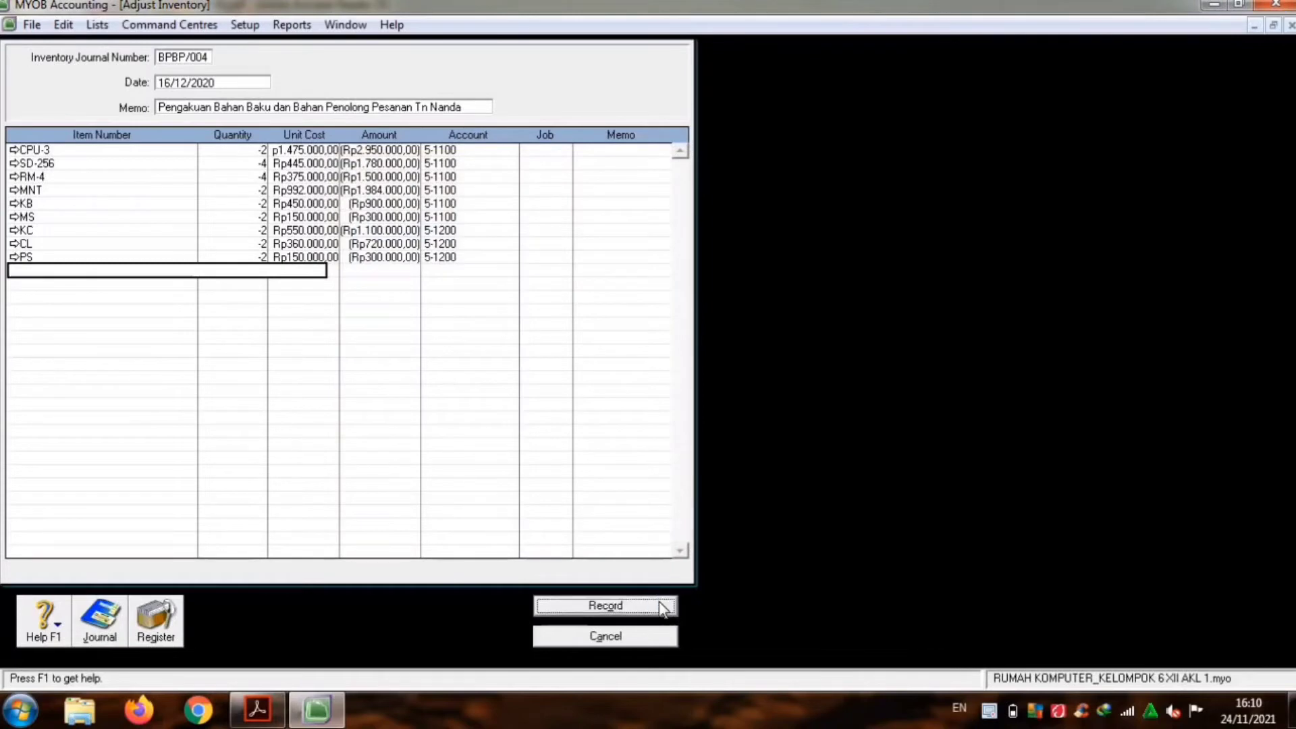
click(662, 639)
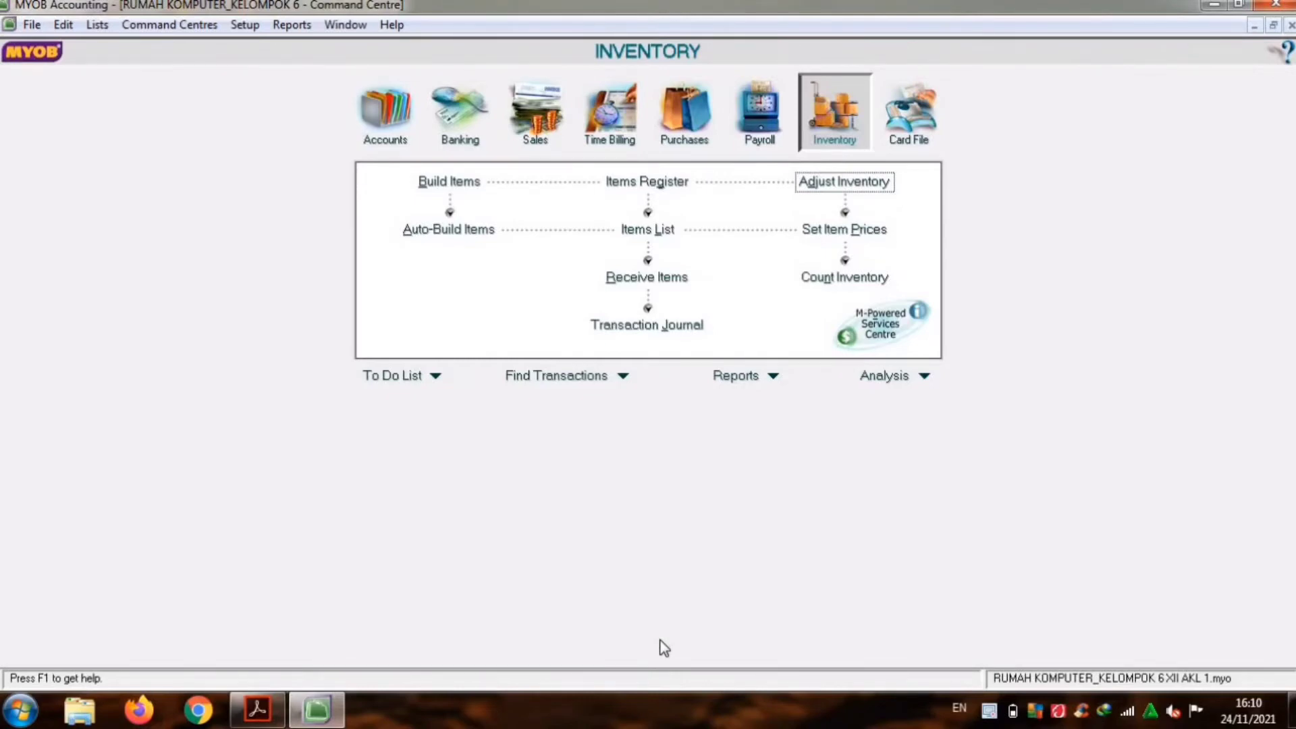
Step: Switch to the case PDF in Adobe Acrobat Reader and examine the Transaksi 27 production cost card and its supporting document
click(257, 709)
scroll(925, 564, down, 10)
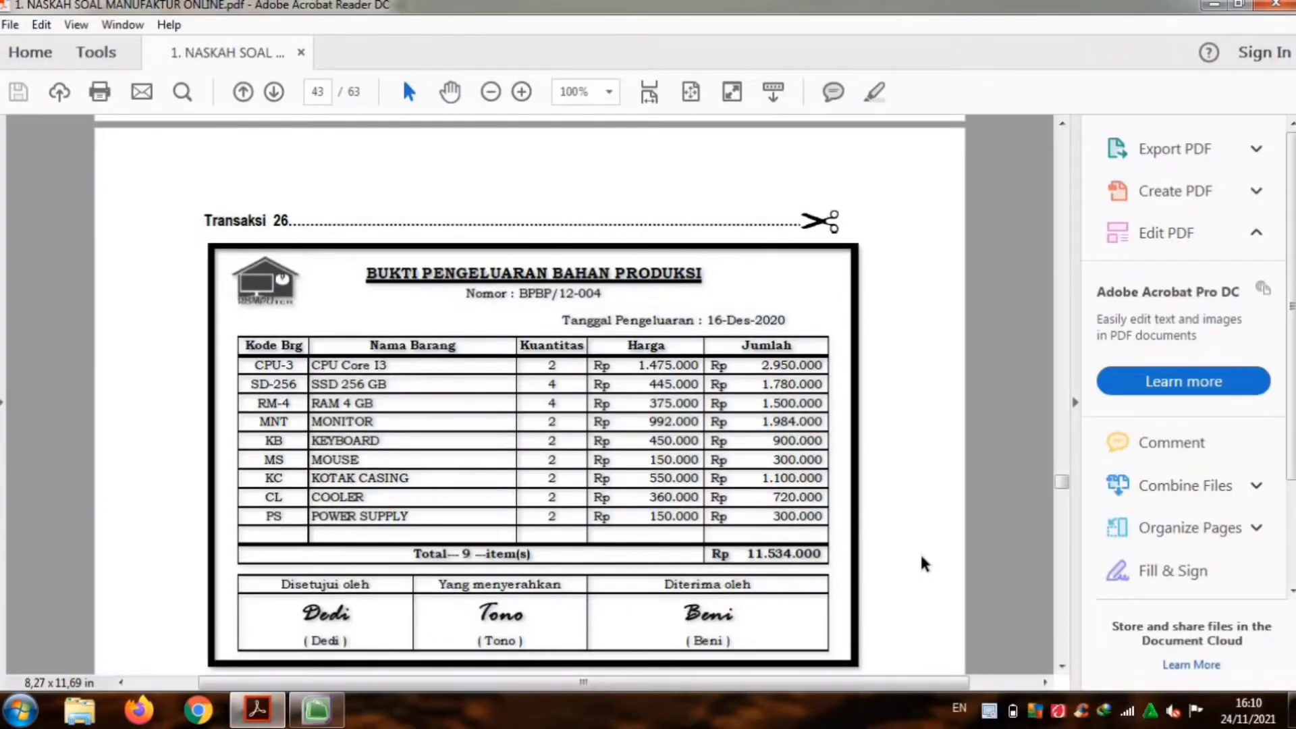
scroll(922, 559, down, 15)
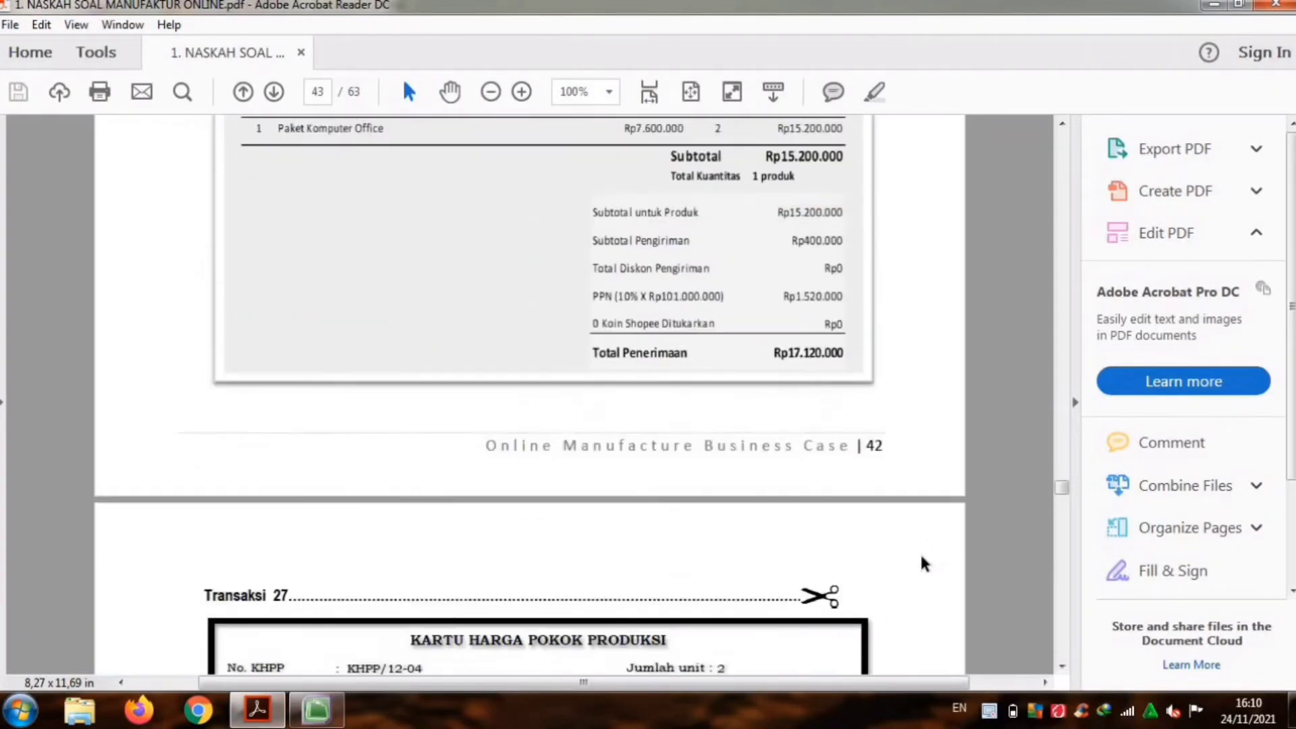
scroll(925, 564, down, 2)
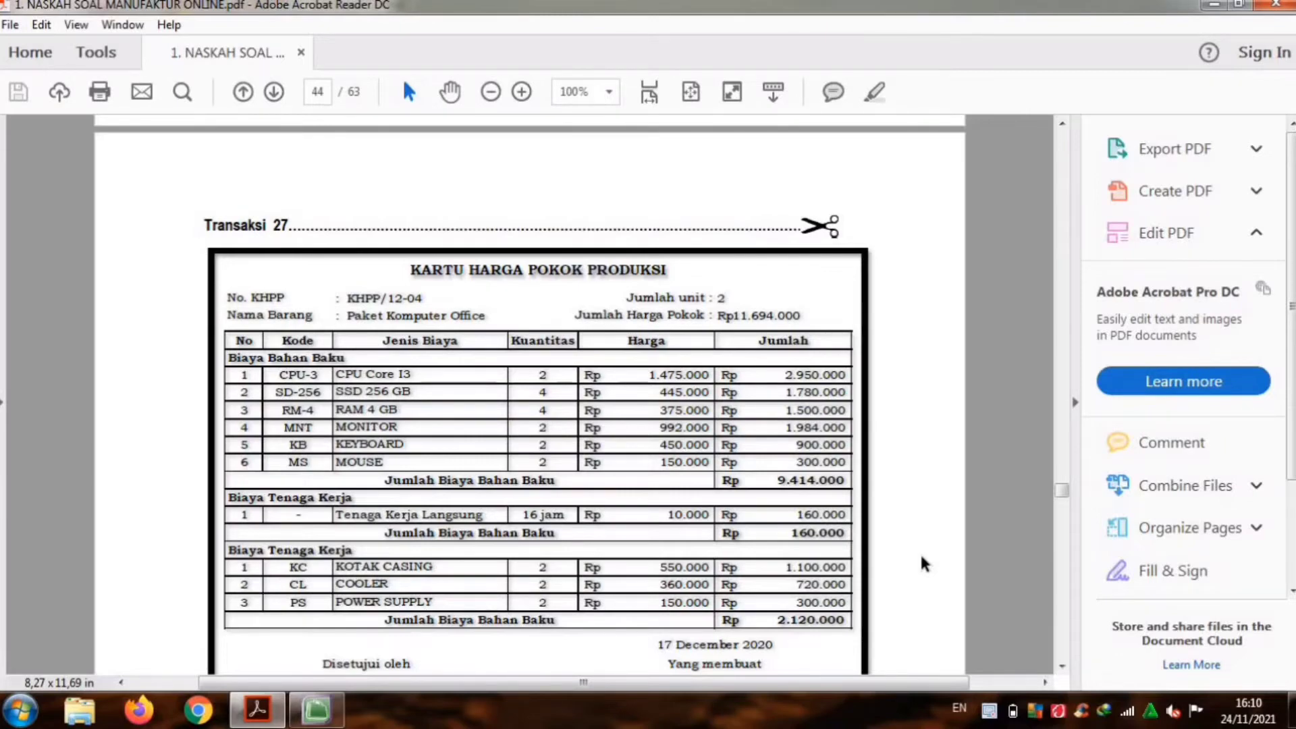
scroll(920, 562, down, 10)
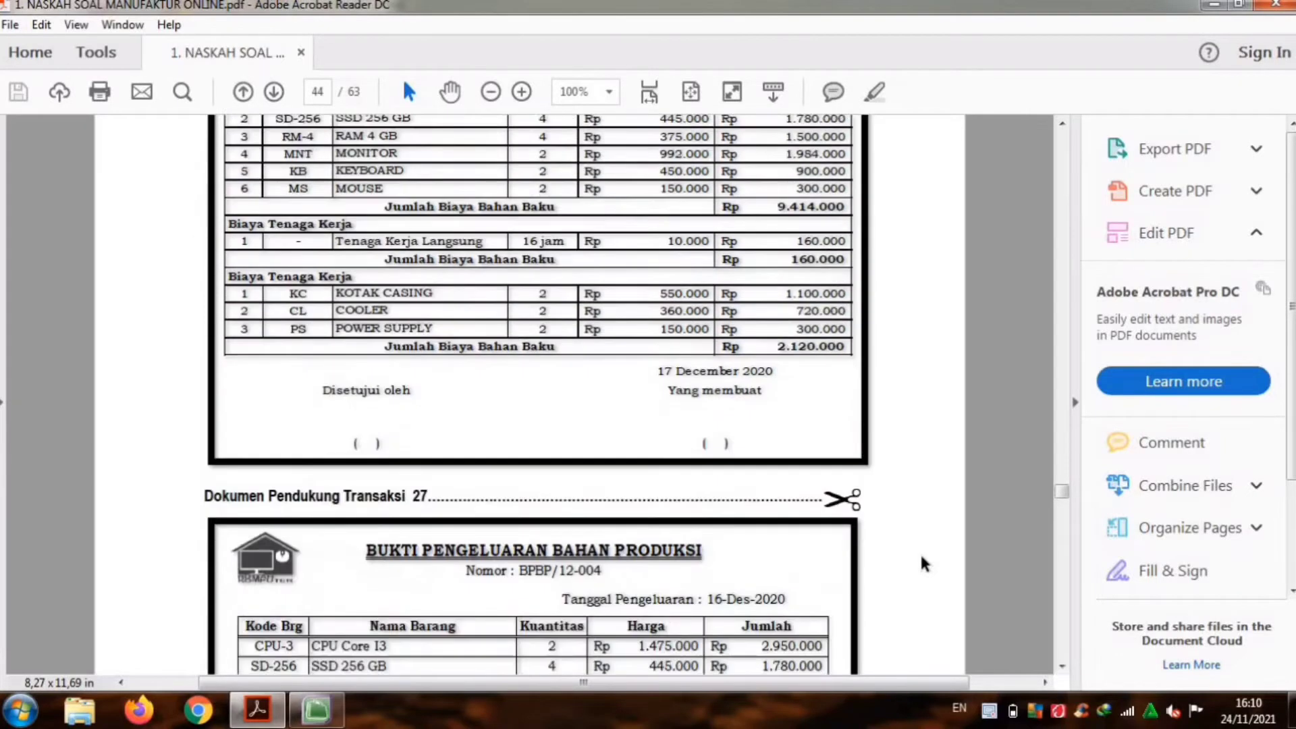
scroll(922, 559, down, 7)
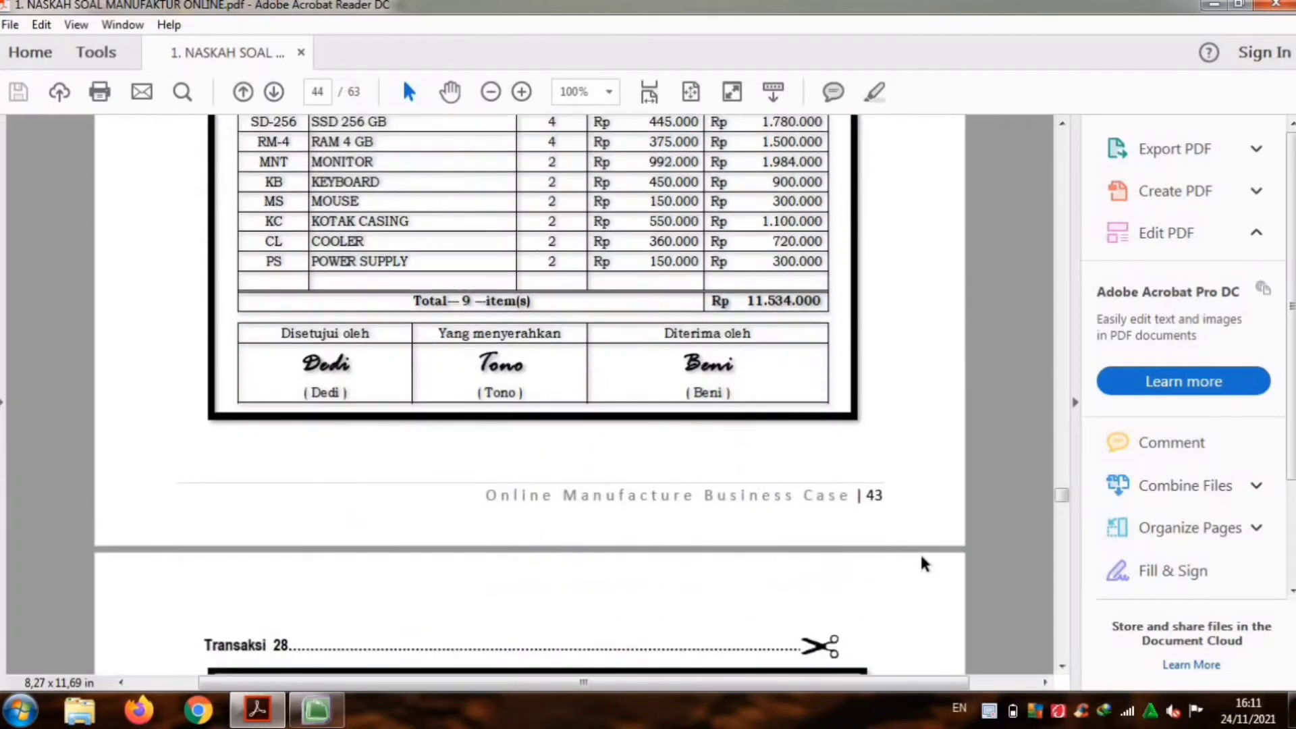
scroll(922, 560, down, 1)
scroll(922, 560, up, 2)
scroll(920, 555, up, 16)
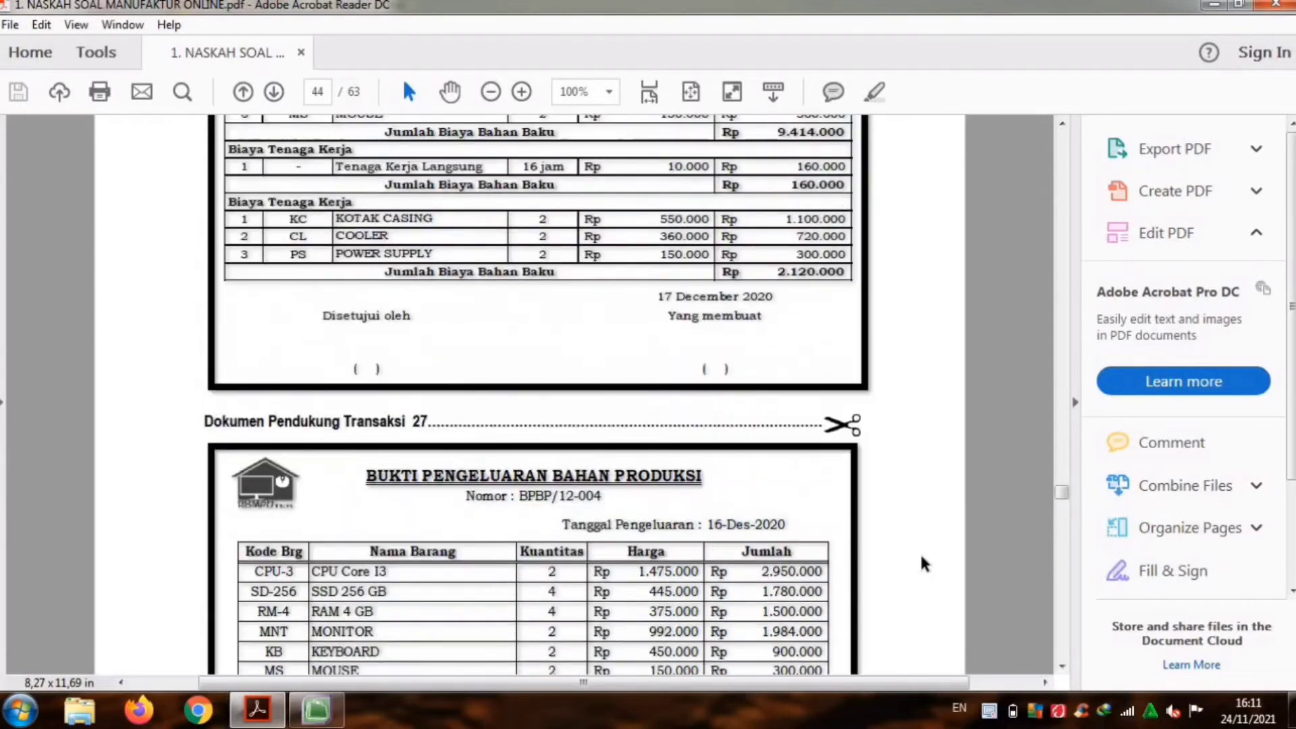
scroll(923, 562, up, 4)
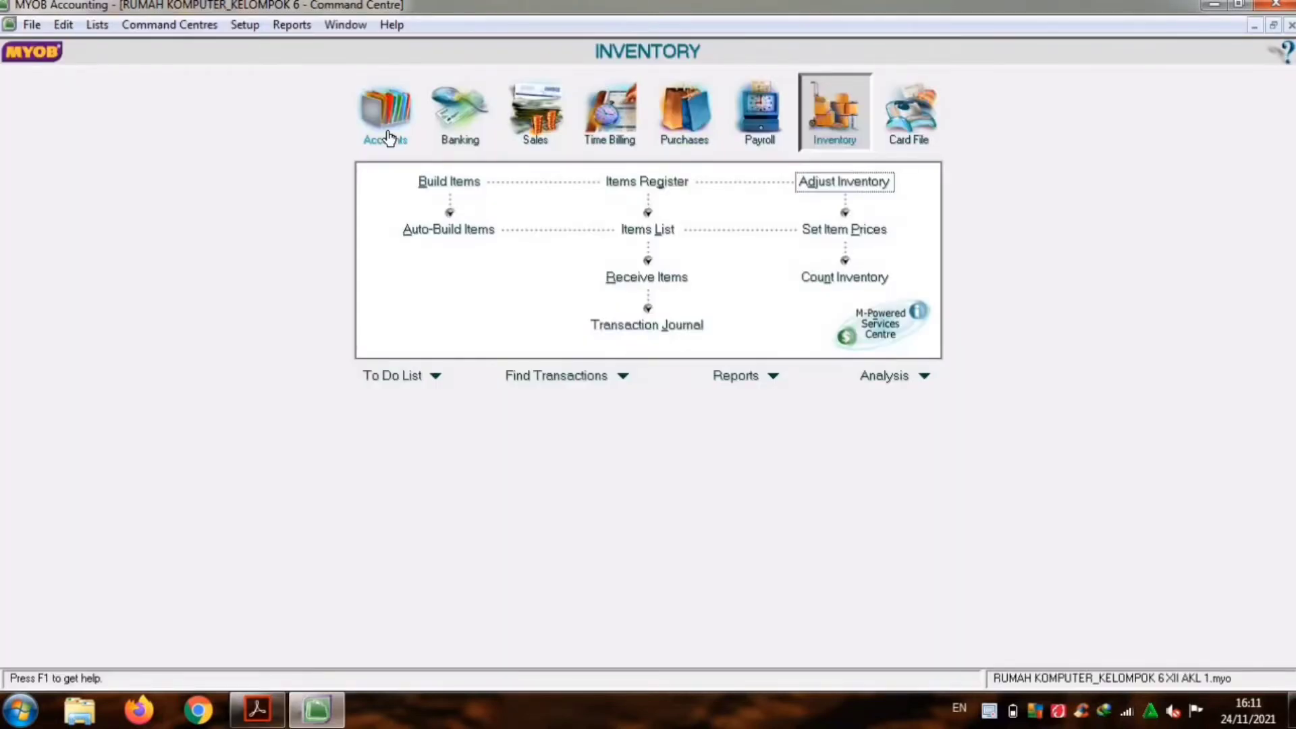
Step: In MYOB Accounting, start a general journal entry numbered KHPP/004 and dated 17/12/2020
click(386, 137)
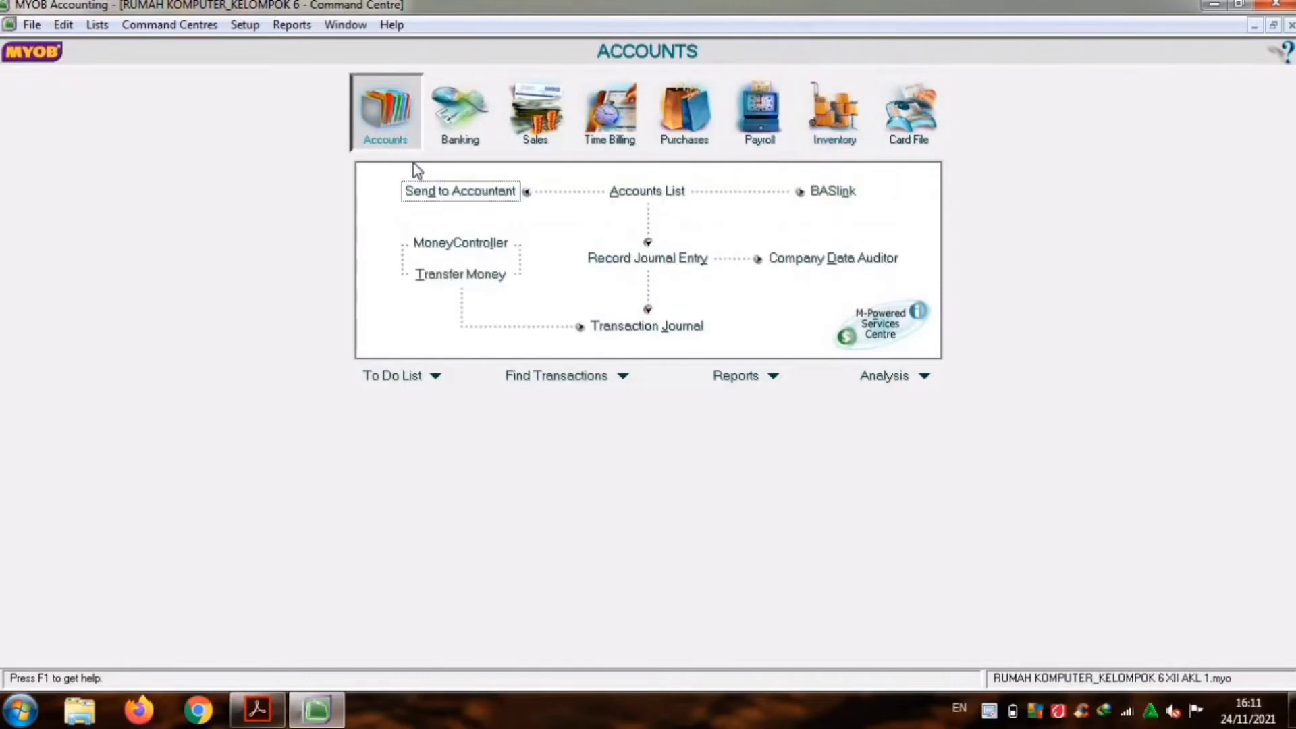
click(616, 259)
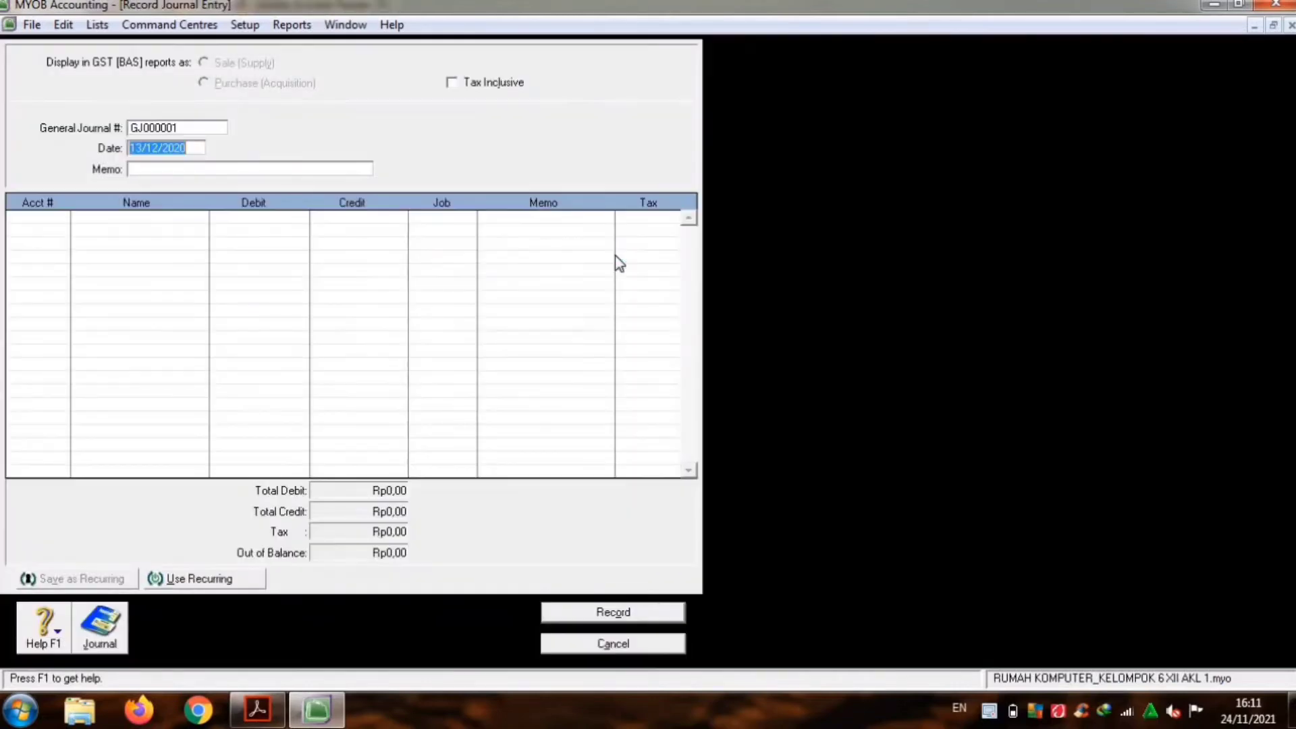
click(182, 130)
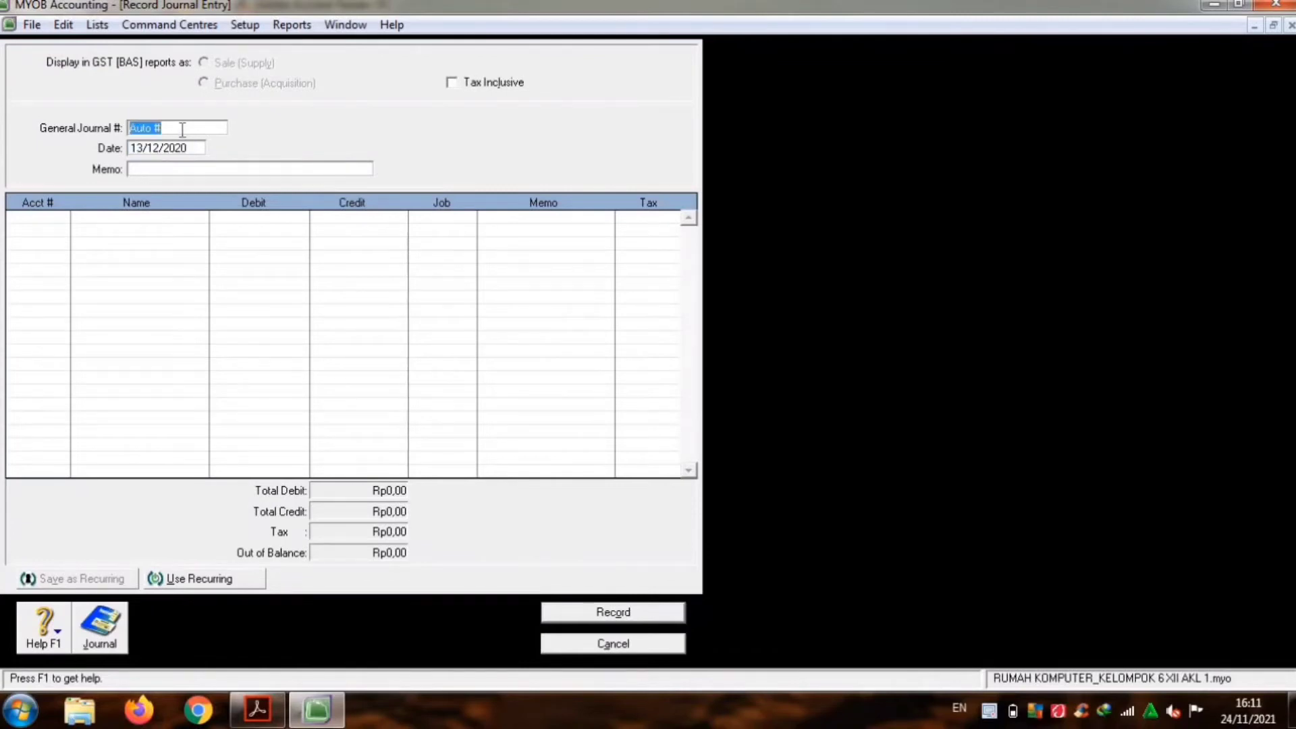
text(KHPP/004)
key(Tab)
text(17/12/2020)
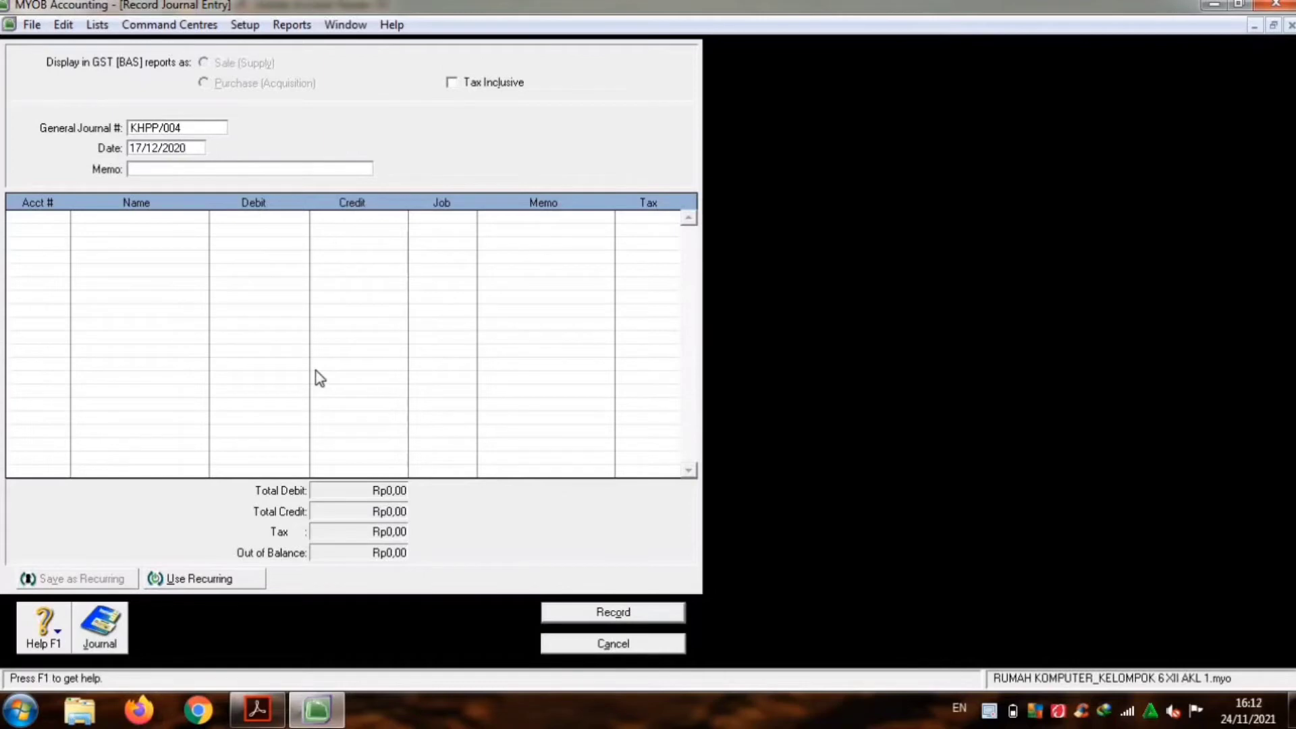
Step: Enter the journal memo "Pengakuan biaya tenaga kerja langsung pesanan" followed by the customer's title and name
key(Tab)
text(Pengakuan b)
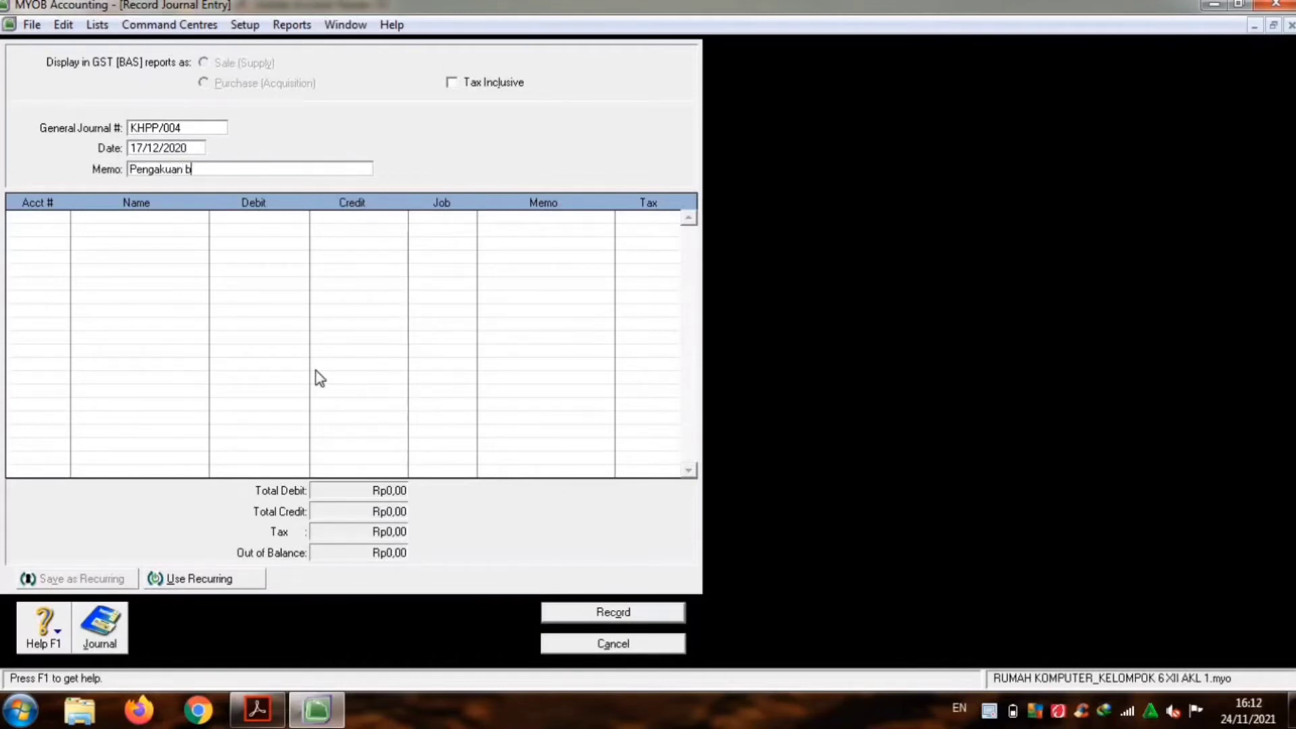
text(iaya tenaga kerja langsung p)
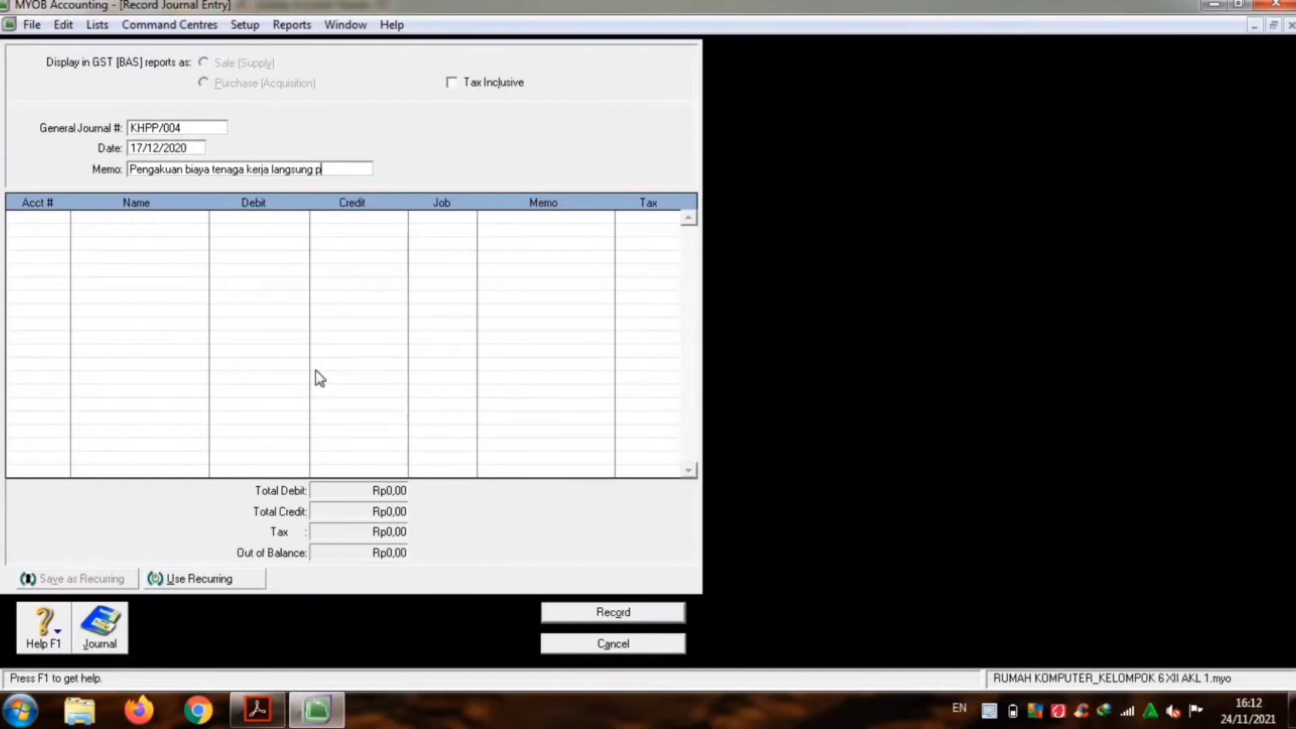
text(esanan Tn Nanda)
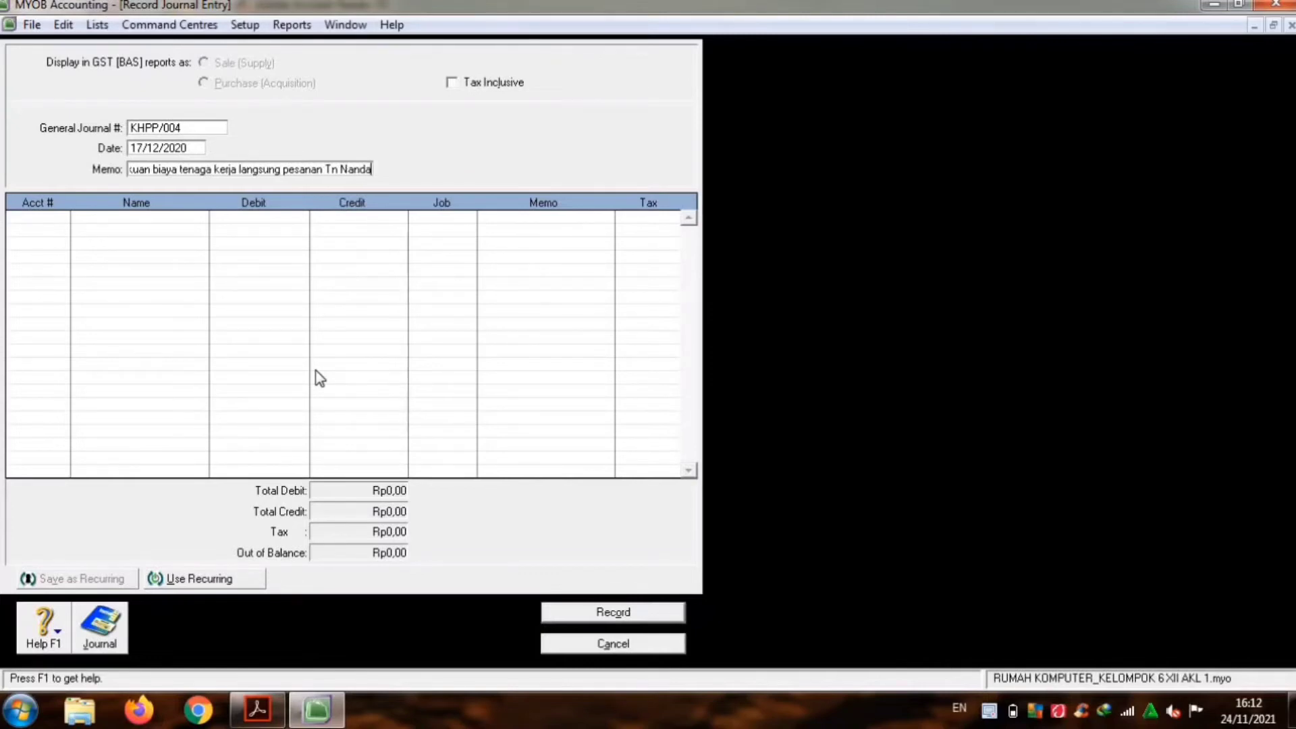
key(Tab)
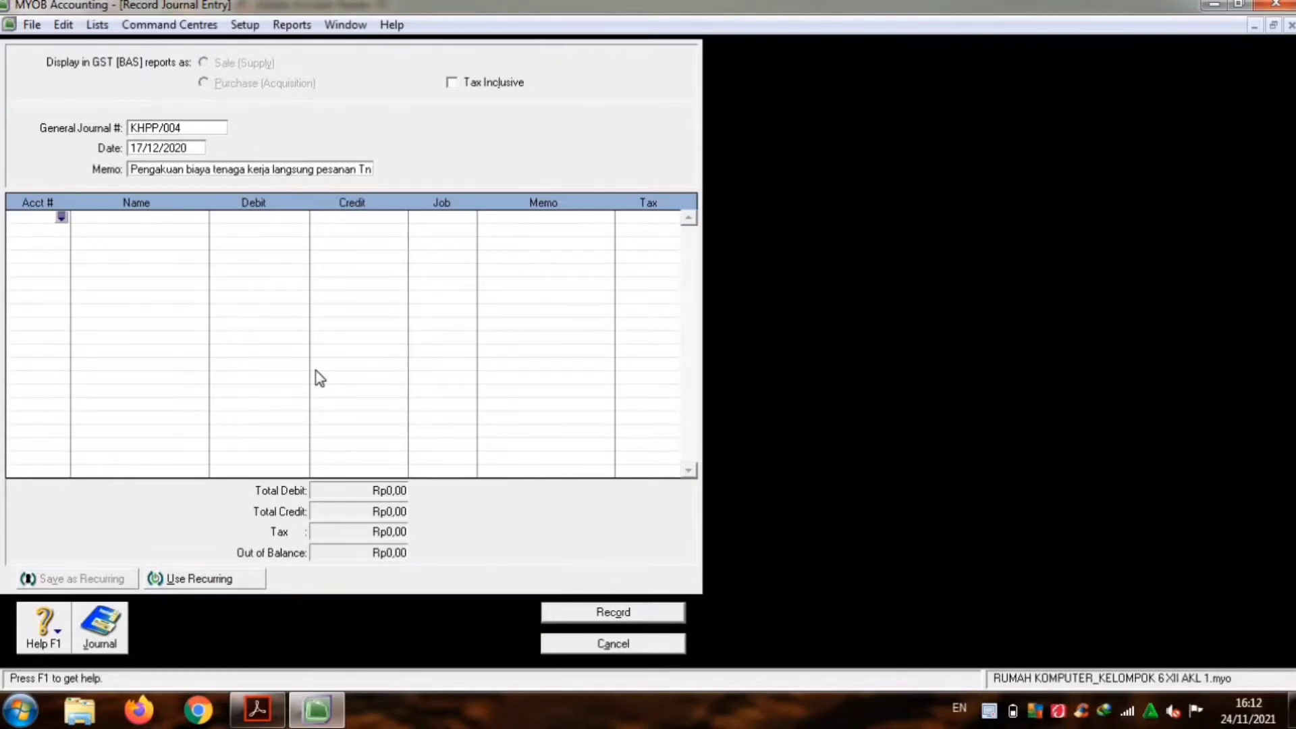
Step: Add a journal line debiting account 5-1300 Direct Labor Cost - Process with Rp160.000
text(5)
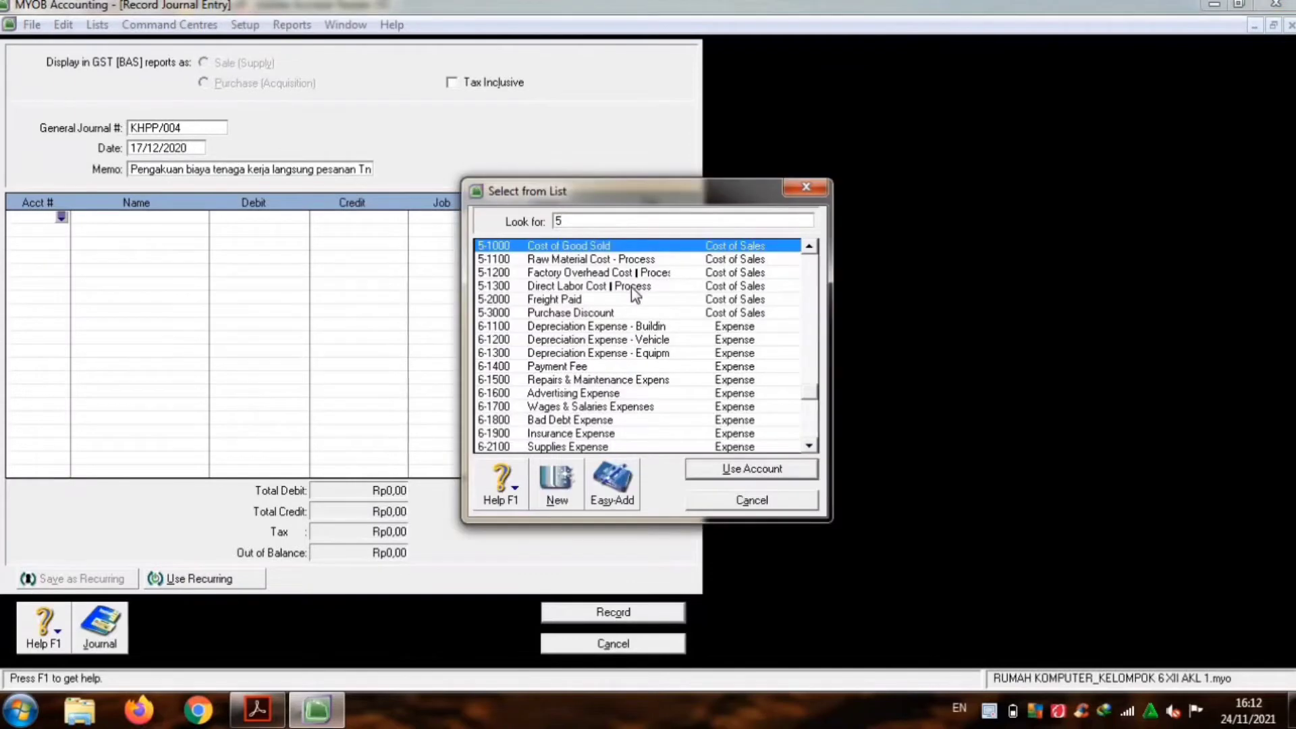
double_click(630, 287)
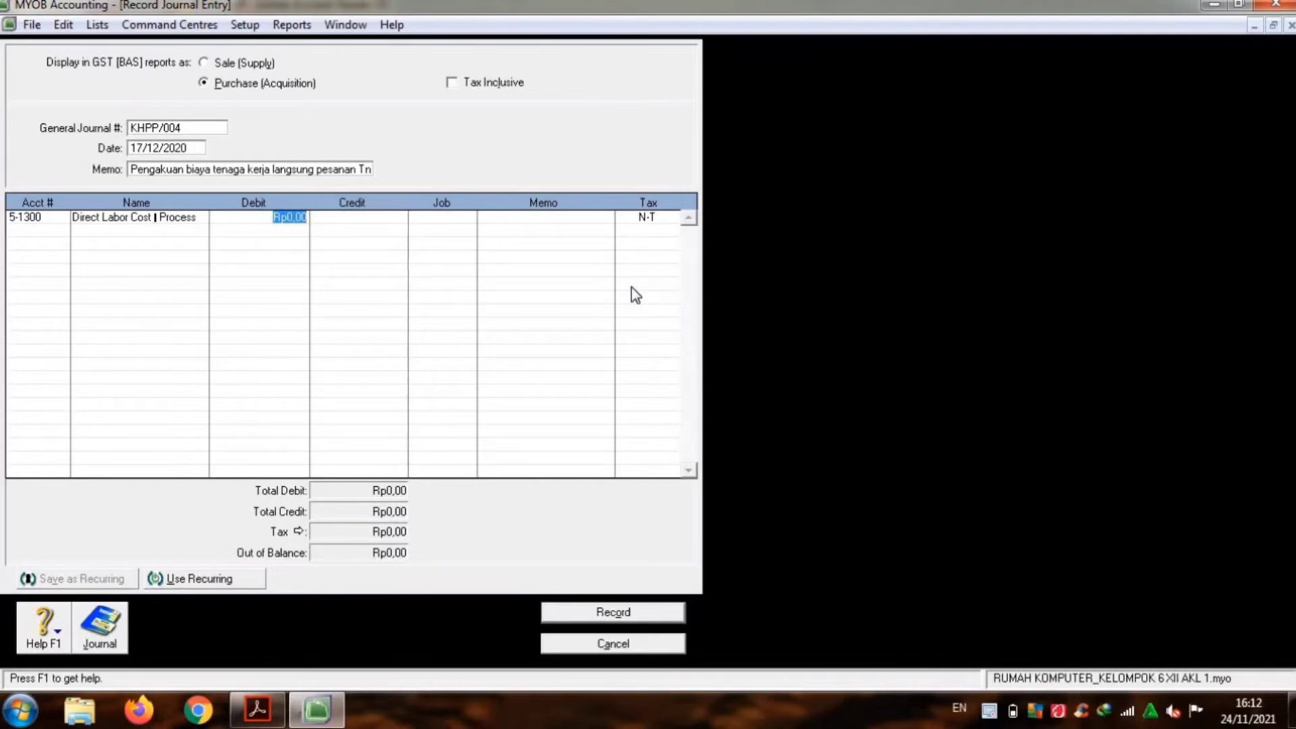
text(160.)
text(0000)
key(Tab)
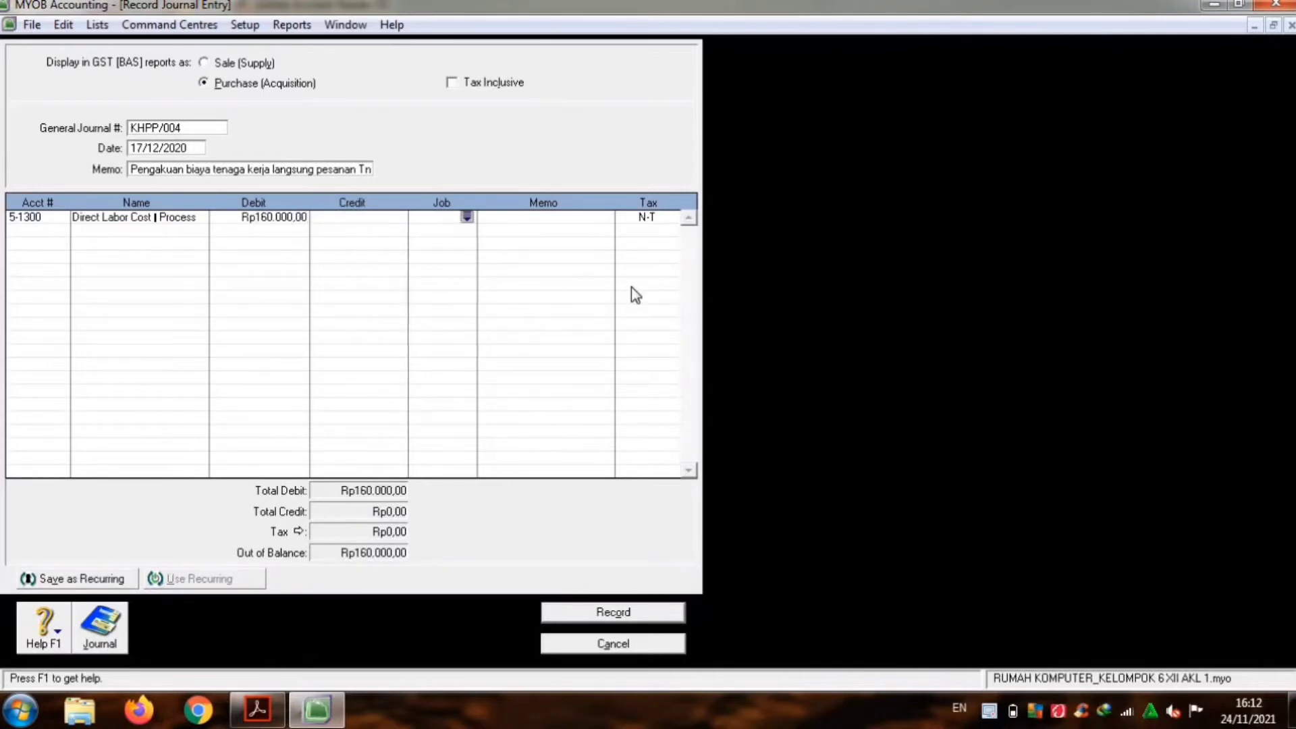
key(Tab)
key(Tab)
key(Tab)
key(Tab)
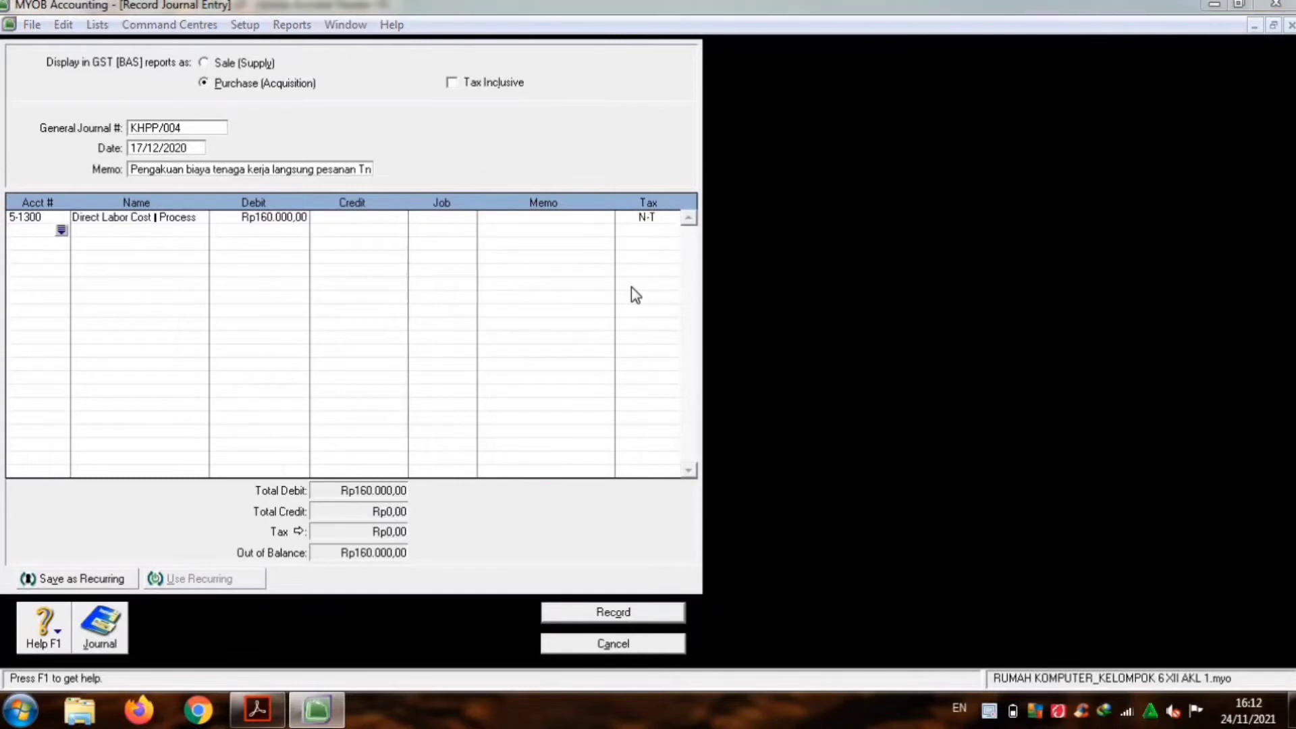
Step: Add a second journal line crediting account 2-1400 Expense Payable with Rp160.000
text(2)
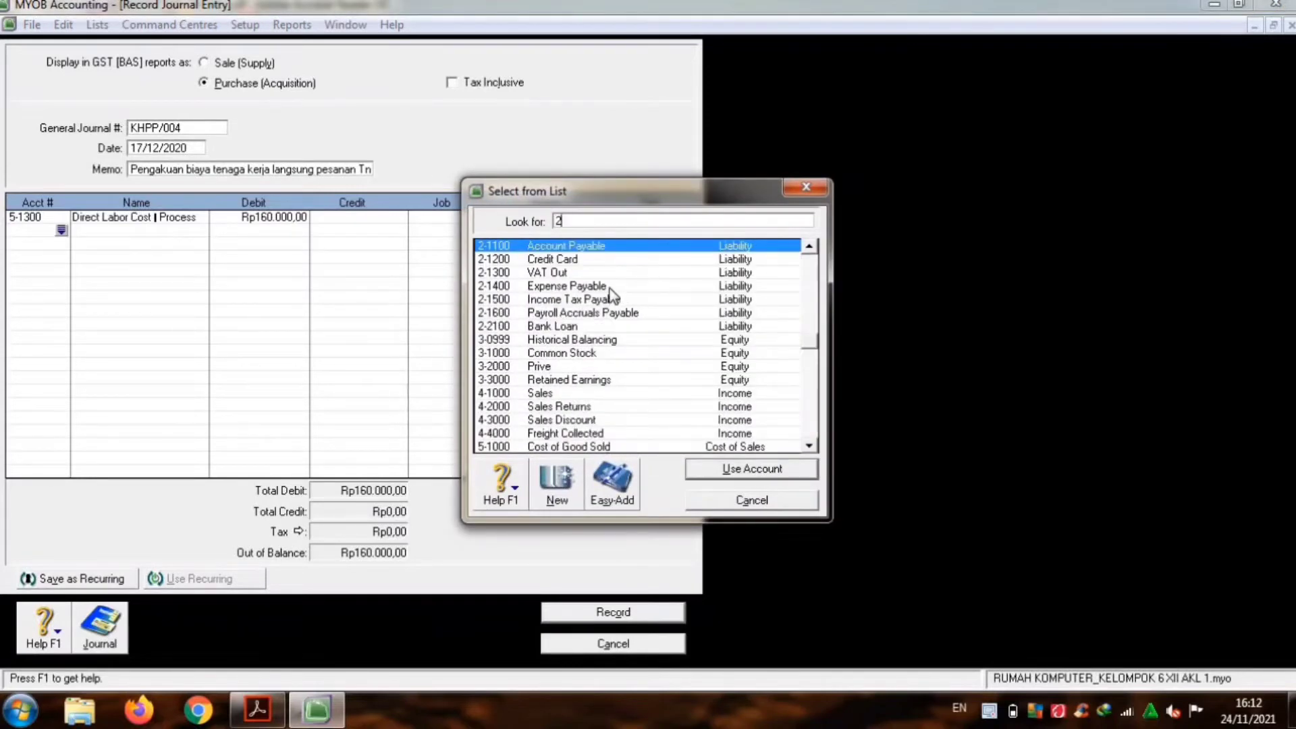
double_click(610, 289)
key(Tab)
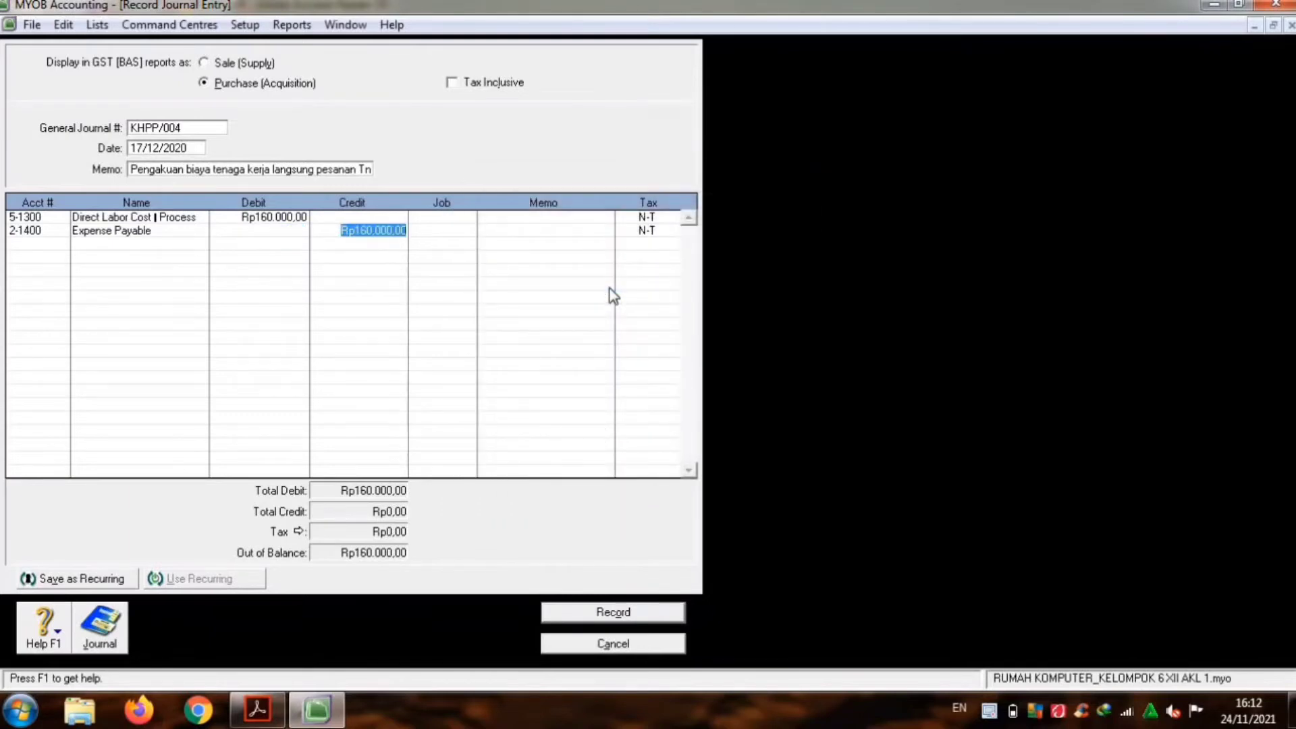
key(Tab)
key(Tab)
key(Tab)
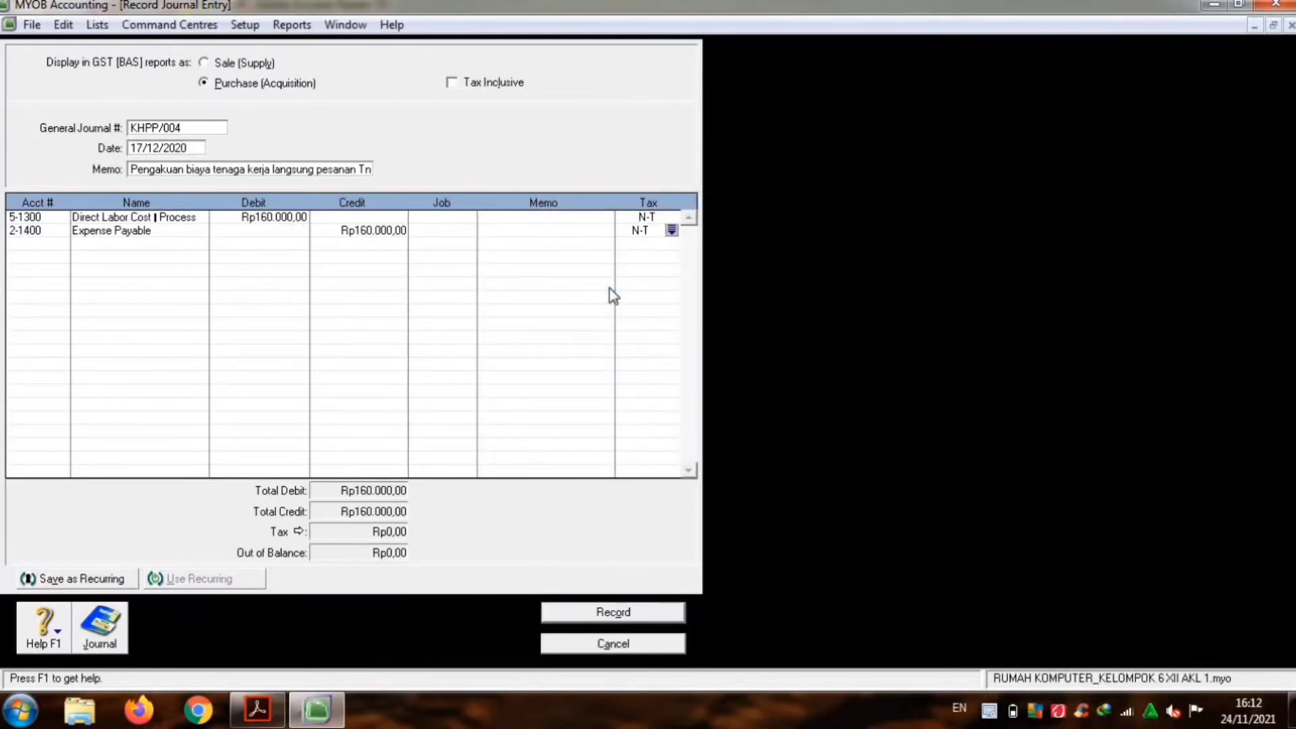
key(Tab)
Step: Review the recap of journal entry KHPP/004, record the entry and close the journal form
key(ctrl+r)
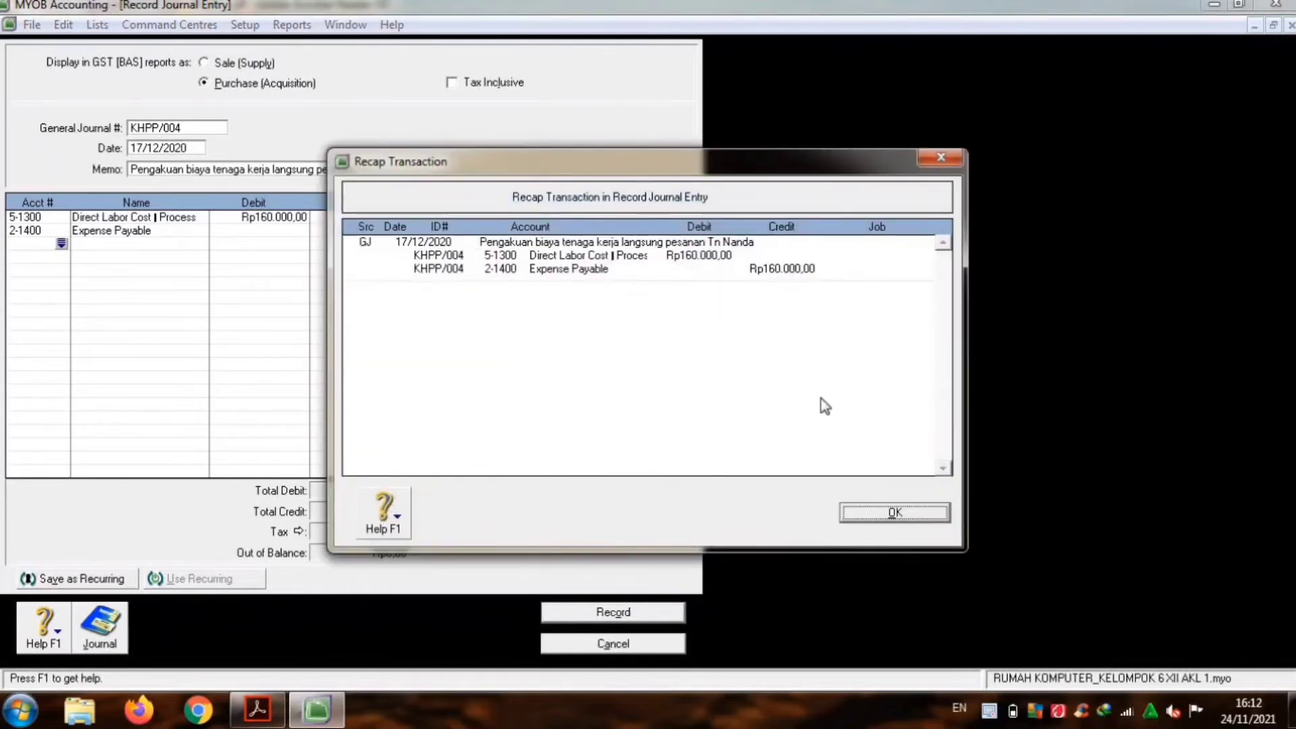
click(878, 517)
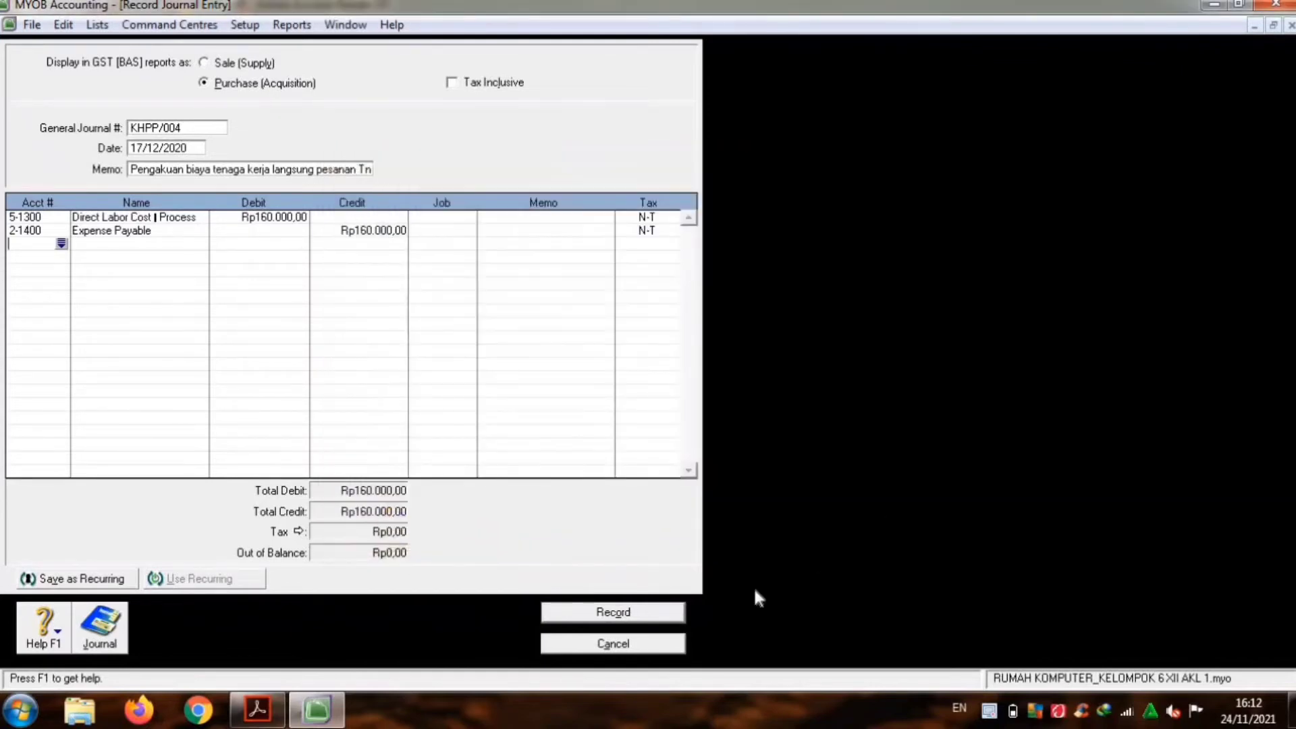
click(679, 616)
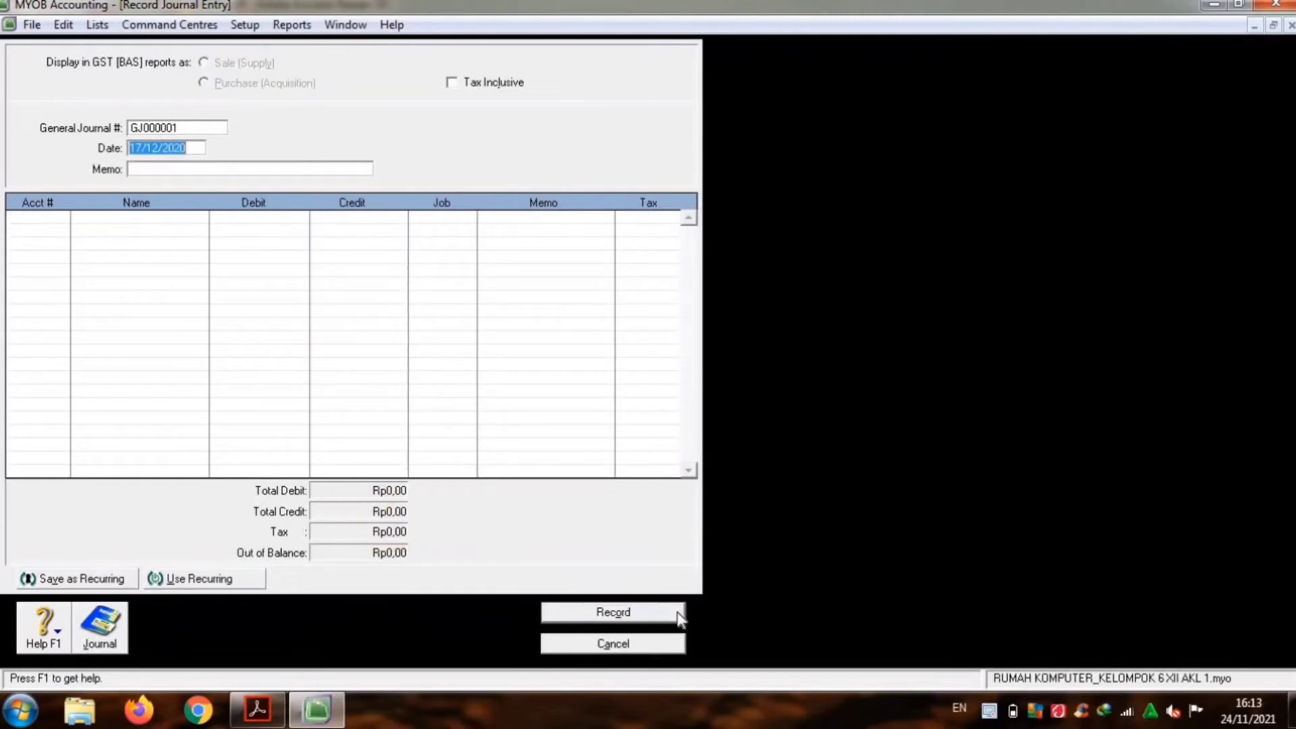
click(677, 646)
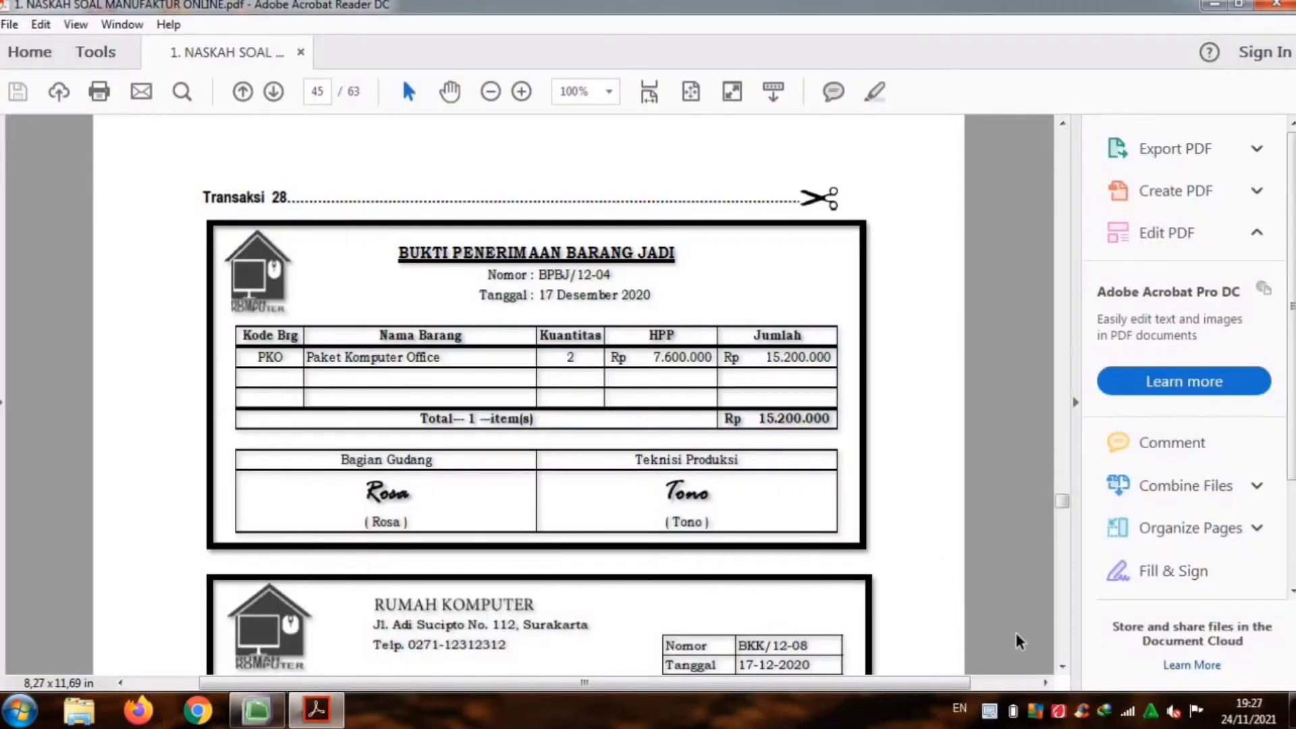
Step: Switching through the case PDF, examine the Transaksi 28 documents: finished goods receipt, cash payment, tax invoice and Shopee shipping label
scroll(1018, 640, down, 2)
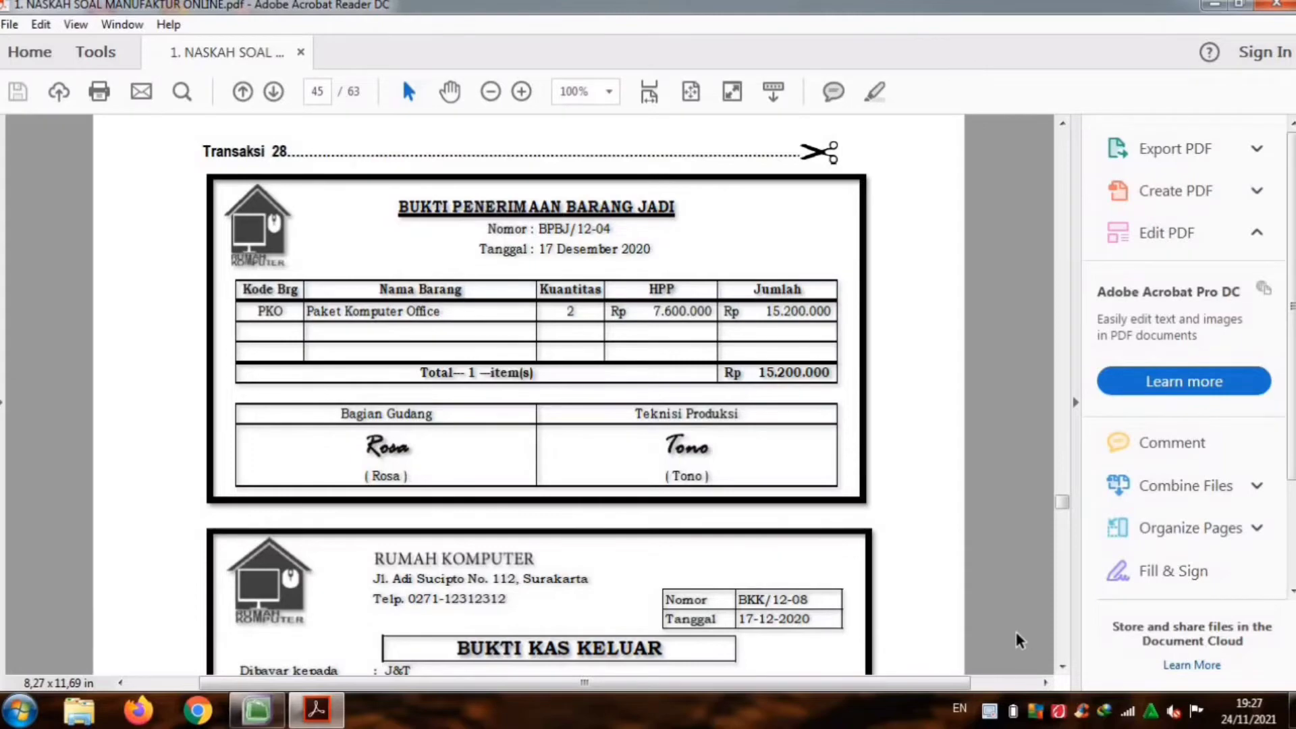
scroll(1015, 630, down, 20)
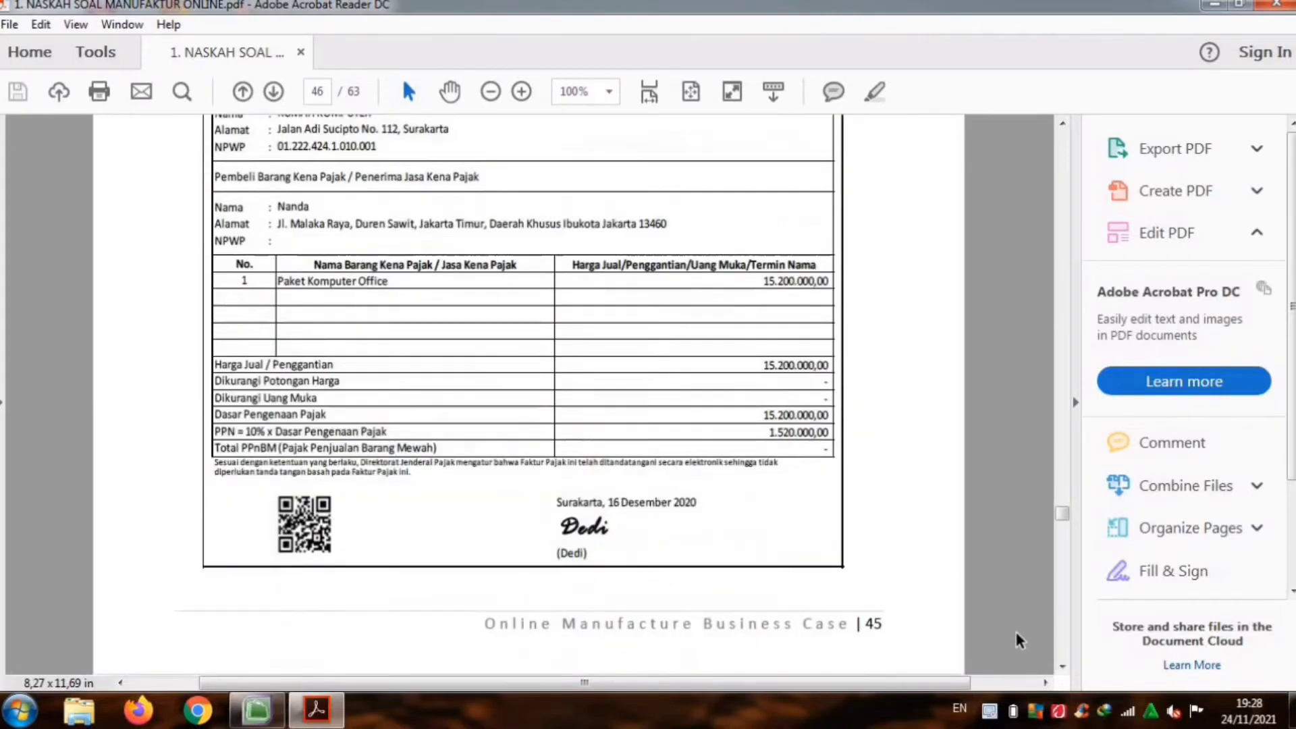
scroll(1015, 630, down, 2)
scroll(1015, 630, down, 3)
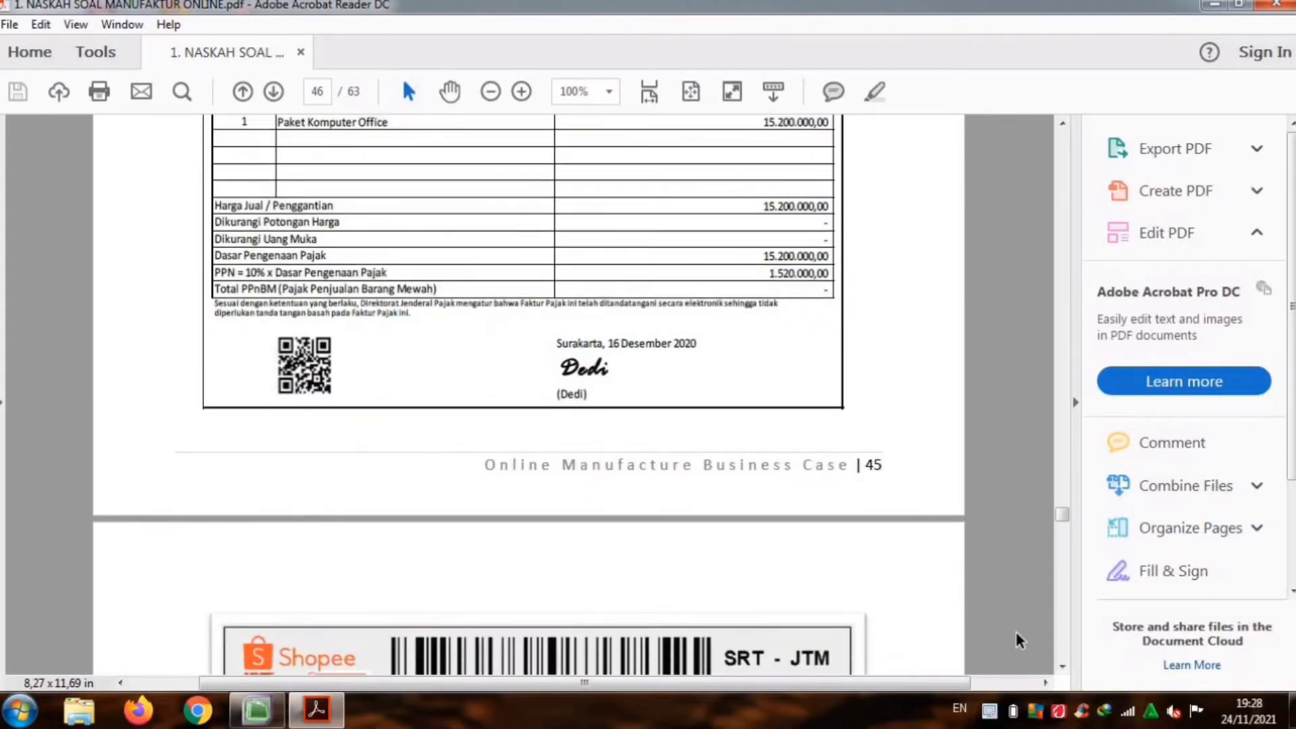
scroll(1015, 630, down, 20)
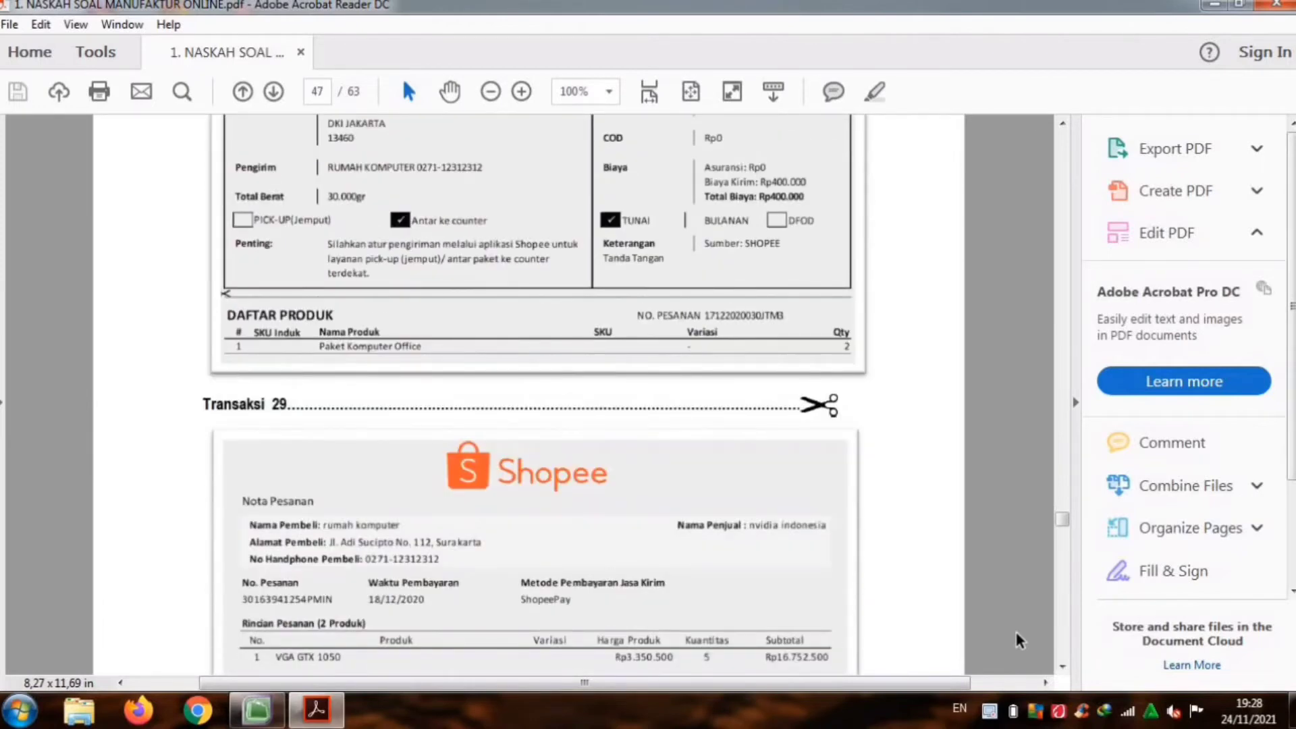
scroll(1015, 630, up, 9)
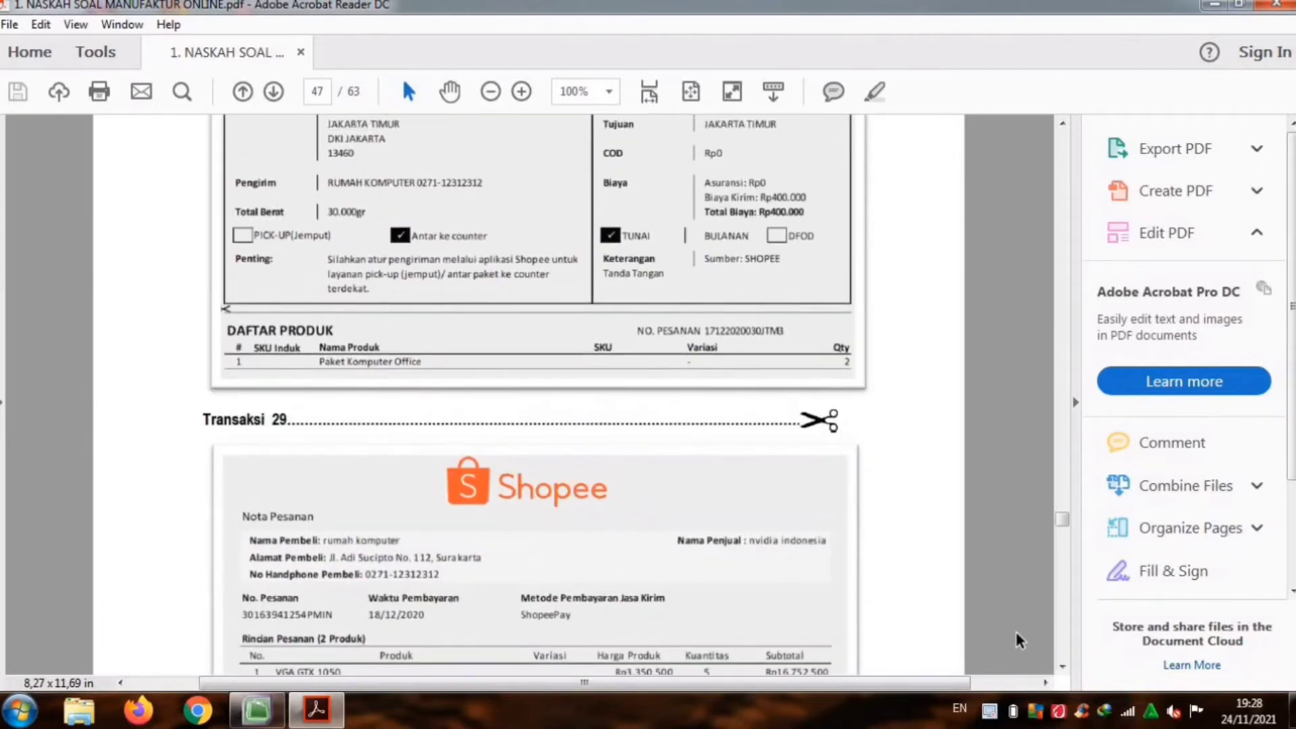
scroll(1015, 630, up, 13)
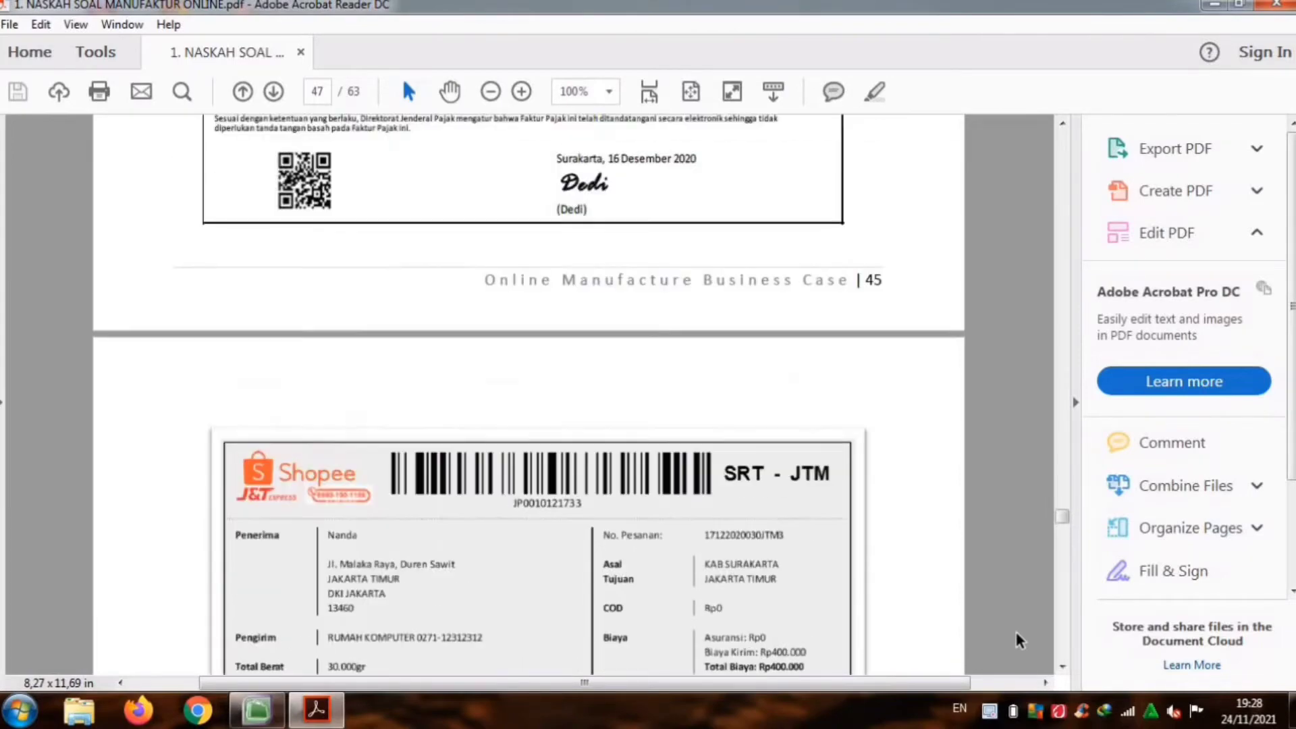
scroll(1015, 630, up, 13)
scroll(1015, 630, up, 15)
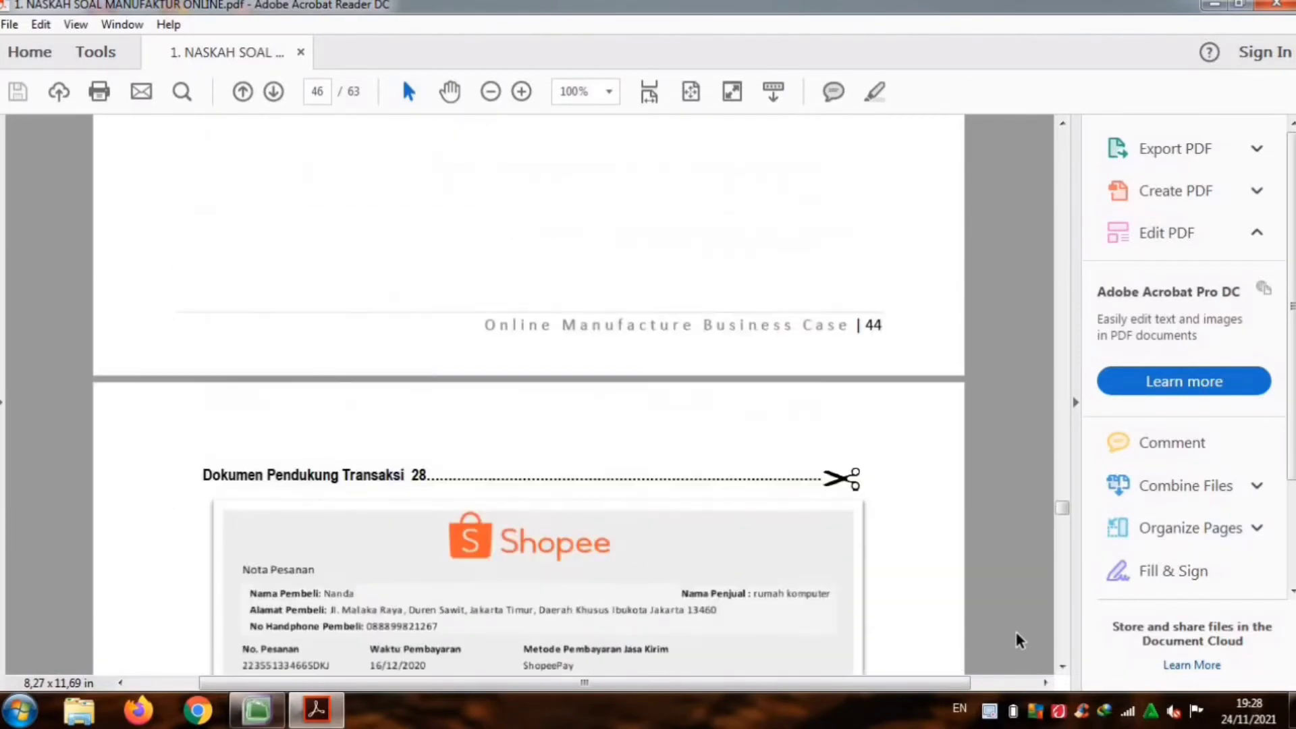
scroll(1015, 630, up, 2)
scroll(1015, 630, up, 8)
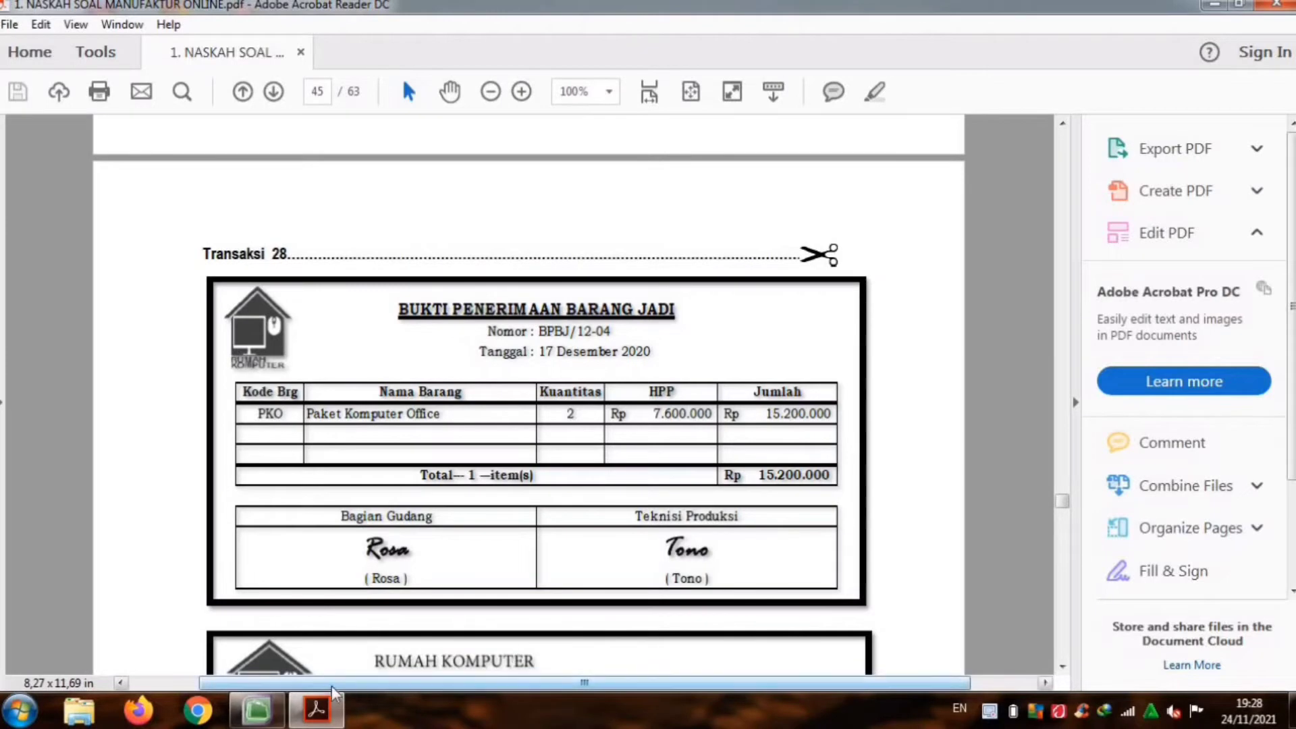
Step: Switch to MYOB and start an inventory adjustment numbered BPBJ/004 dated 17/12/2020
click(263, 712)
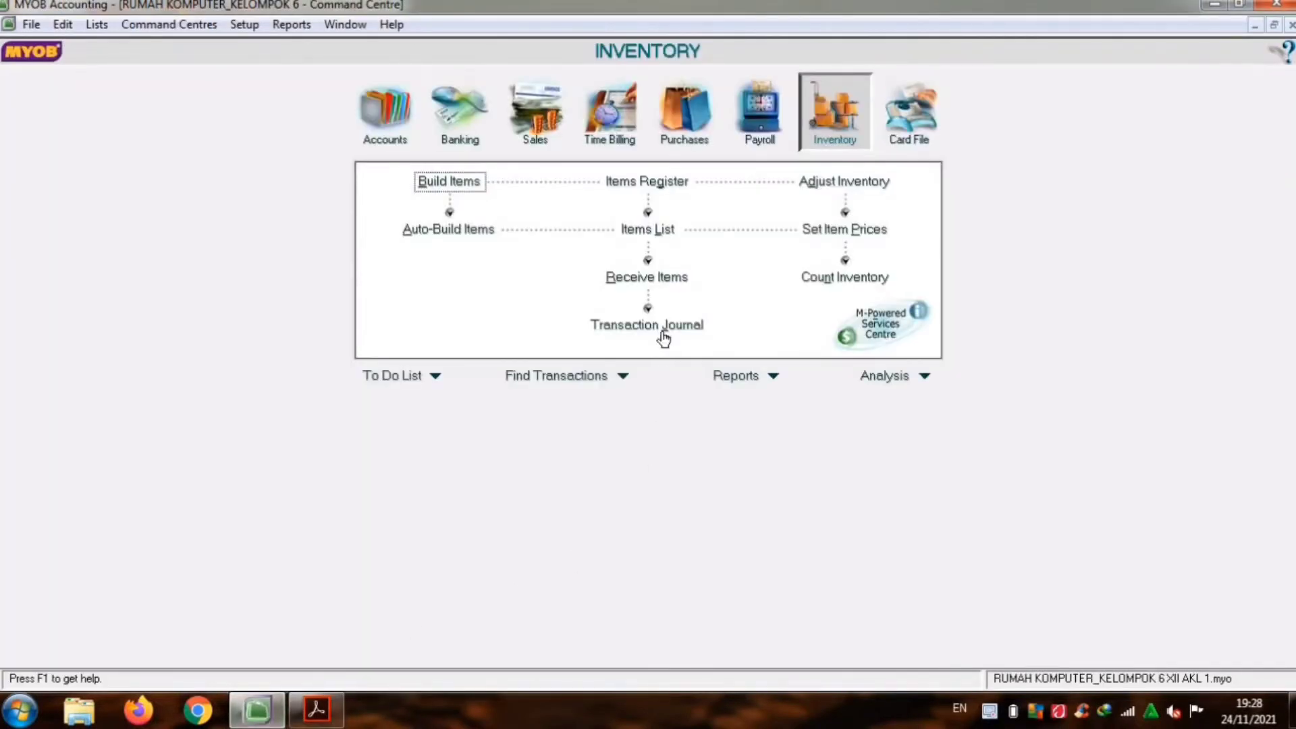
click(847, 181)
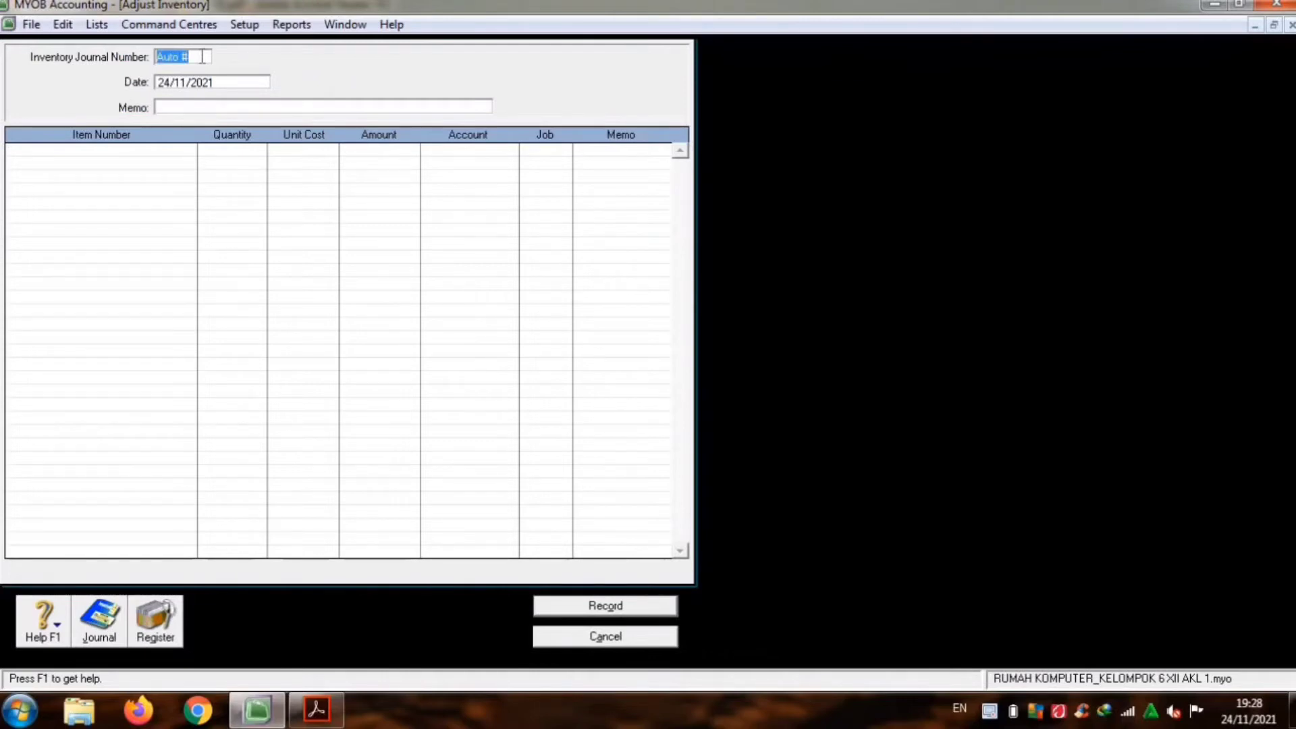
text(BPBJ/004)
key(Tab)
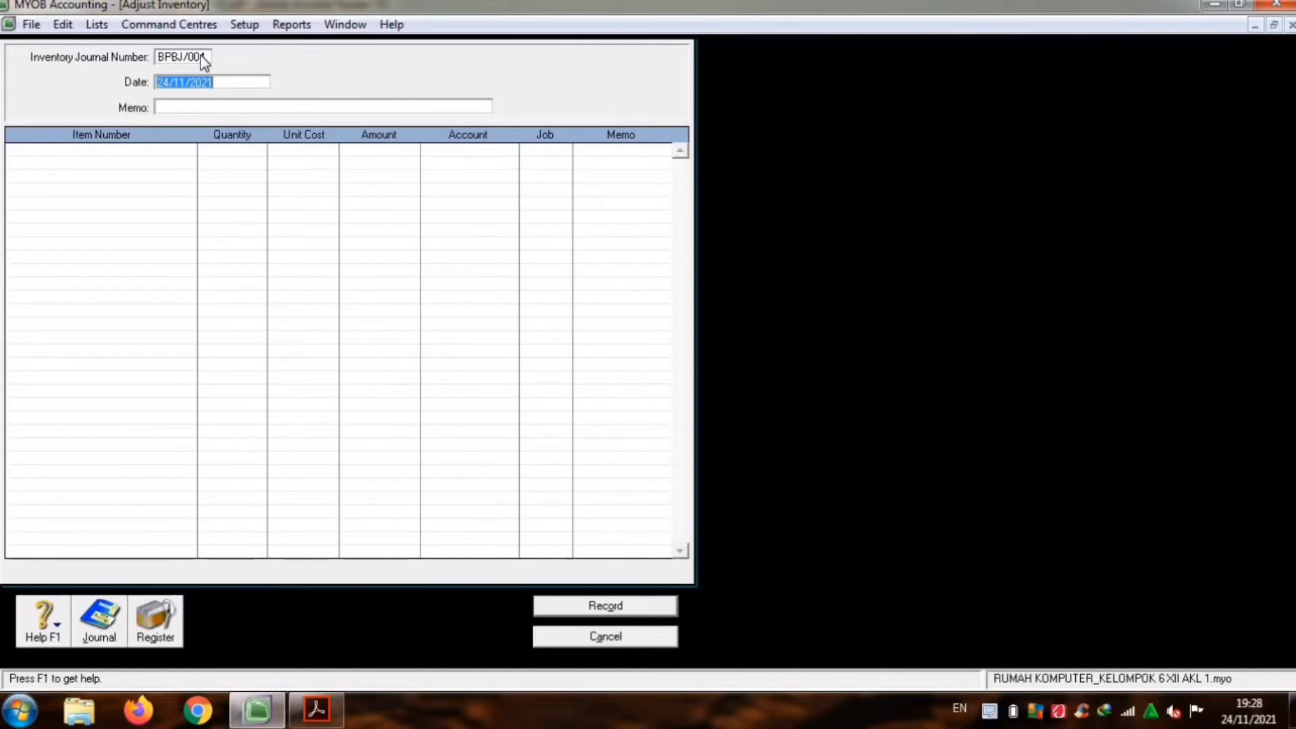
text(17)
key(Tab)
Step: Enter the adjustment memo "Pengakuan barang jadi pesanan" followed by the customer's title and name
text(Pengakuan)
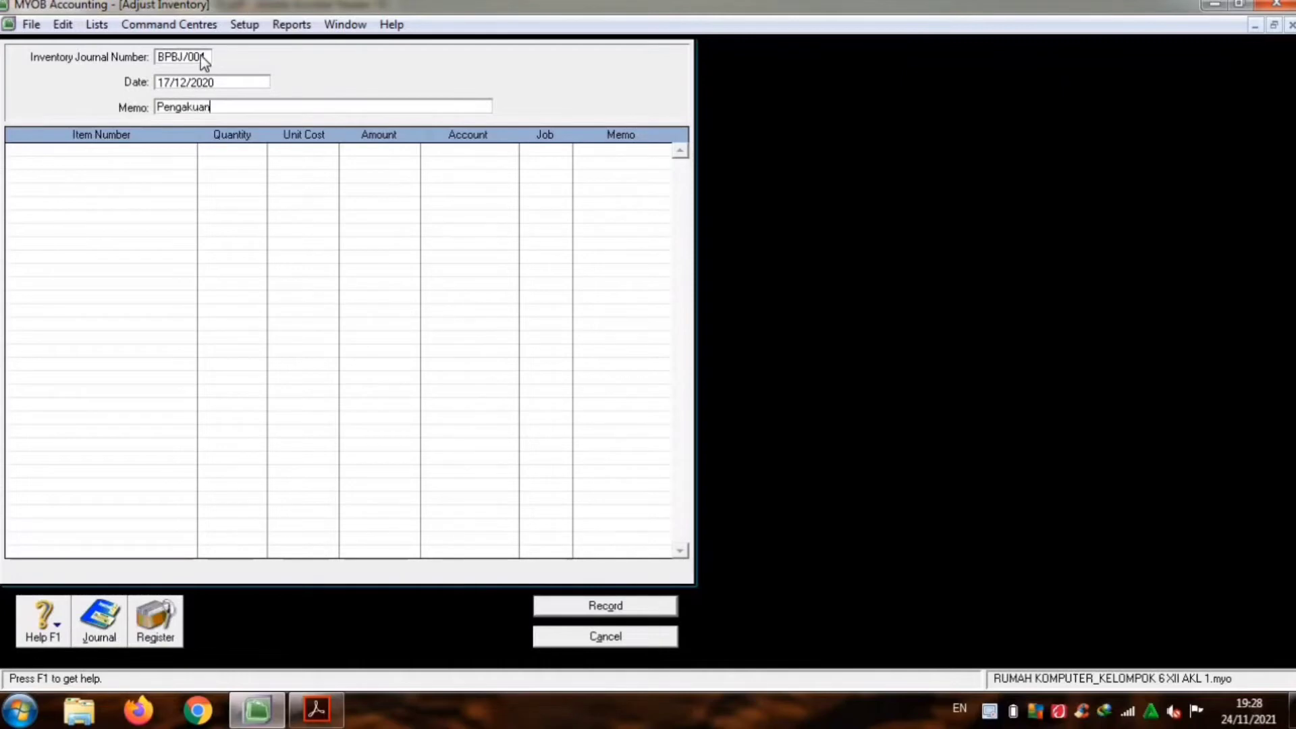
text( barang jadi pesanan Tn N)
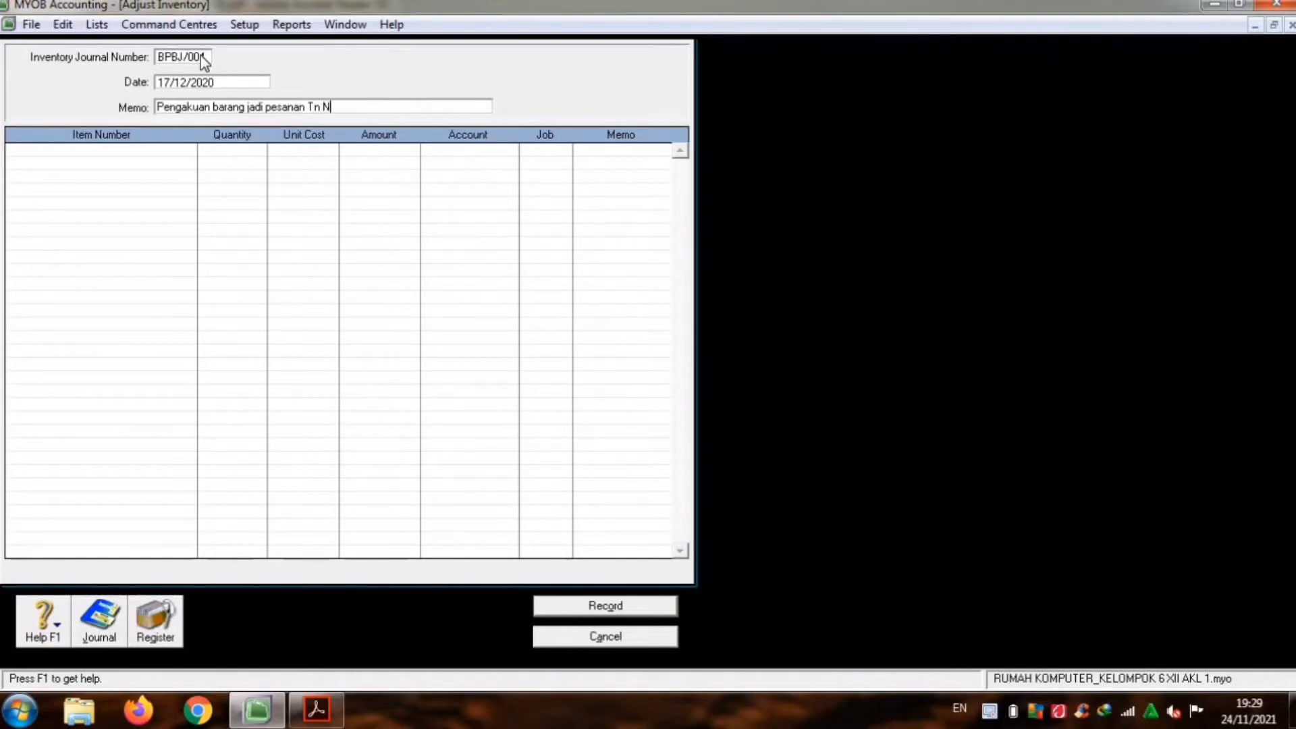
text(anda)
key(Tab)
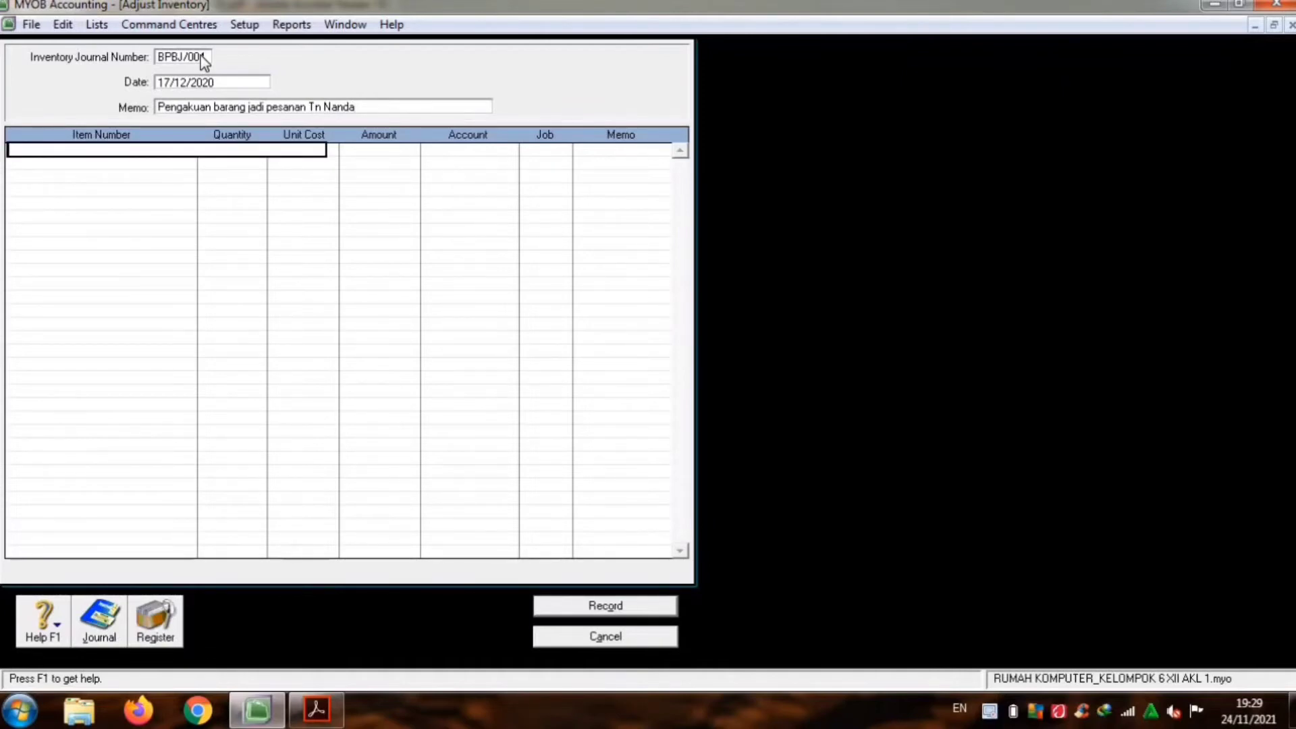
Step: Add an adjustment line for item PKO with quantity 2, clearing its unit cost and amount to zero
key(Tab)
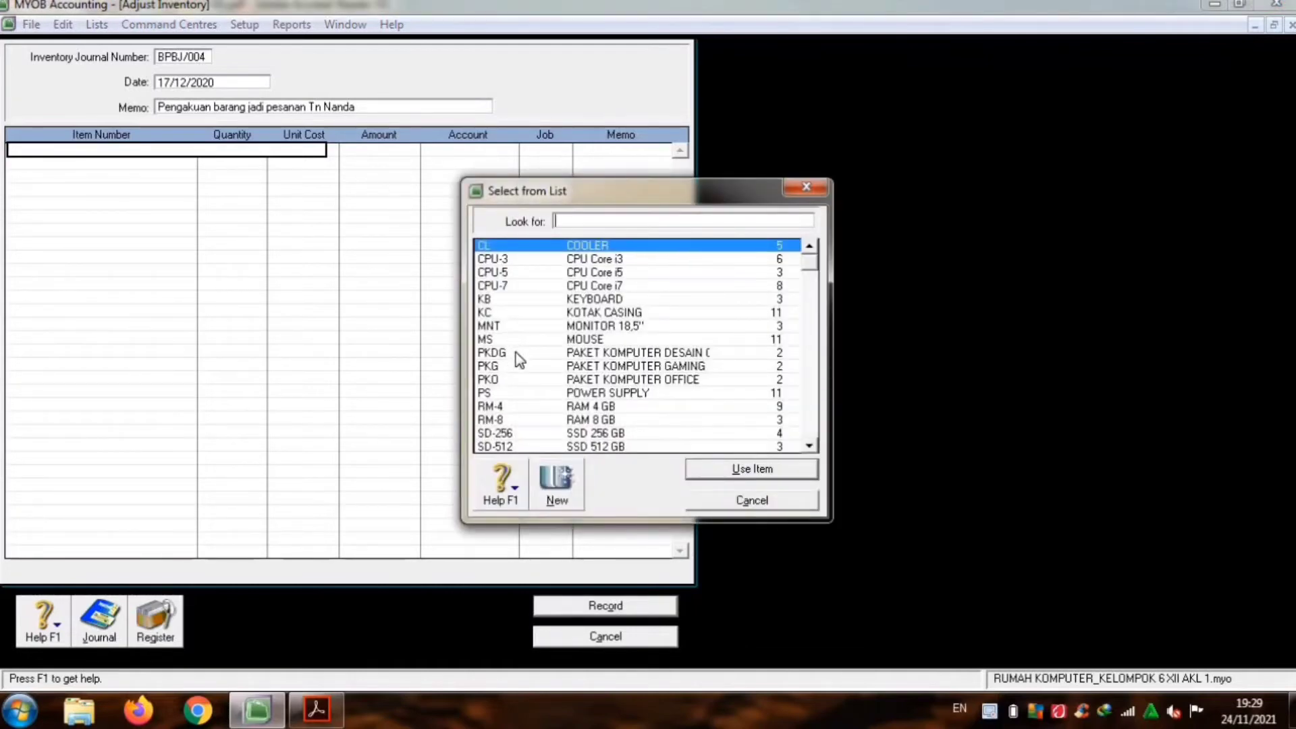
double_click(518, 382)
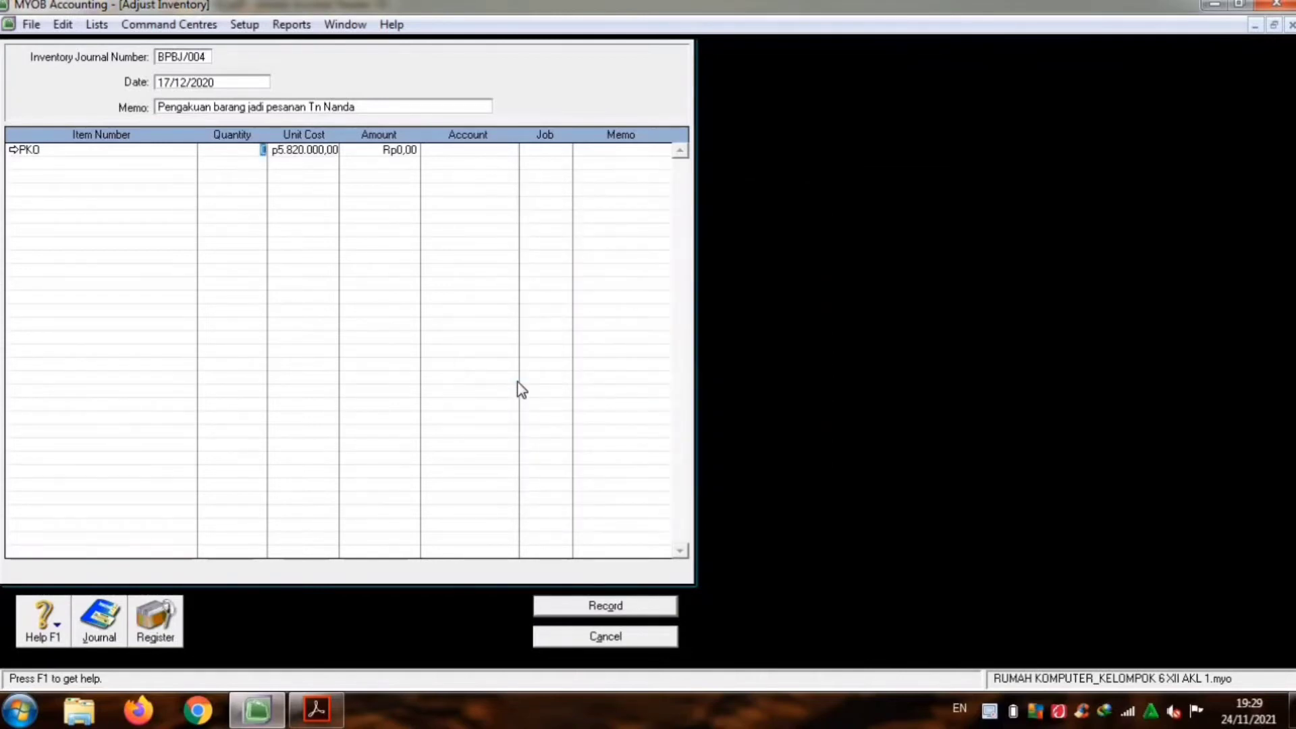
text(5)
key(BackSpace)
text(4)
key(Tab)
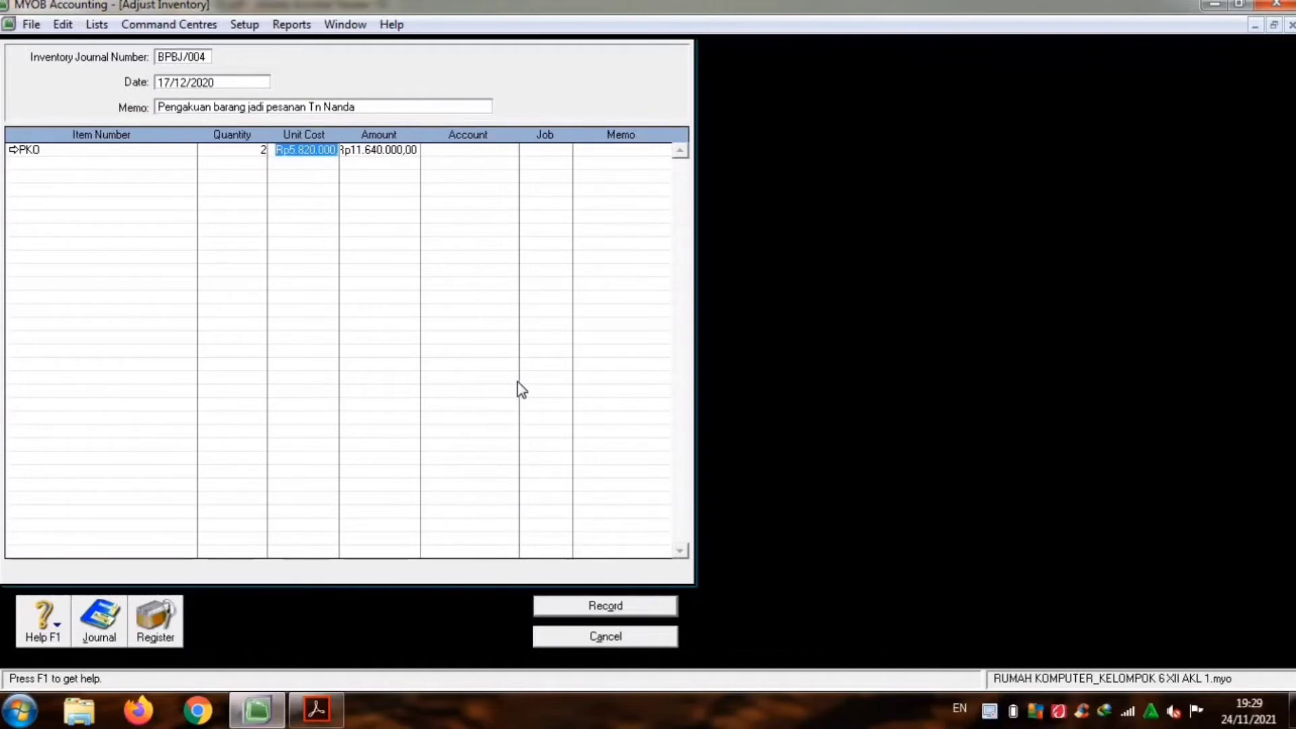
key(BackSpace)
key(Tab)
key(BackSpace)
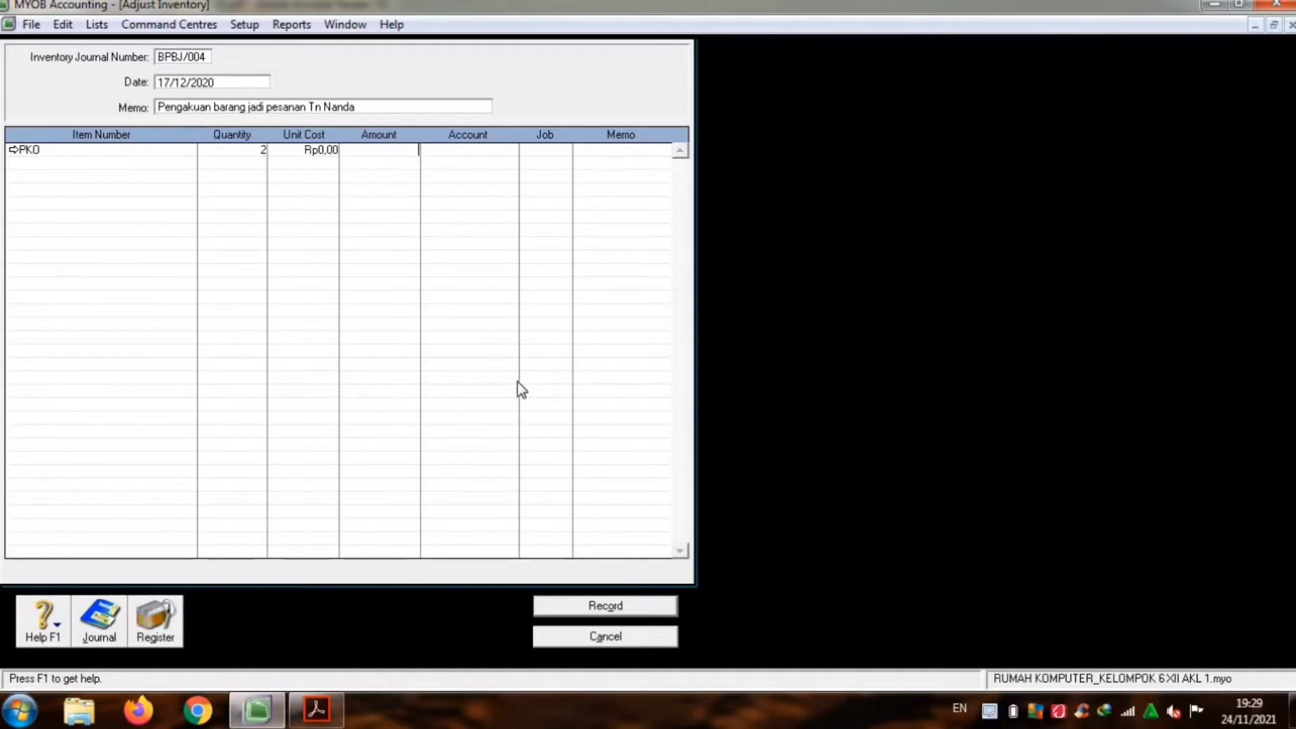
Step: Add a second PKO line with quantity 0, a cleared unit cost and an amount of Rp9.414.000
click(97, 164)
text(PKO)
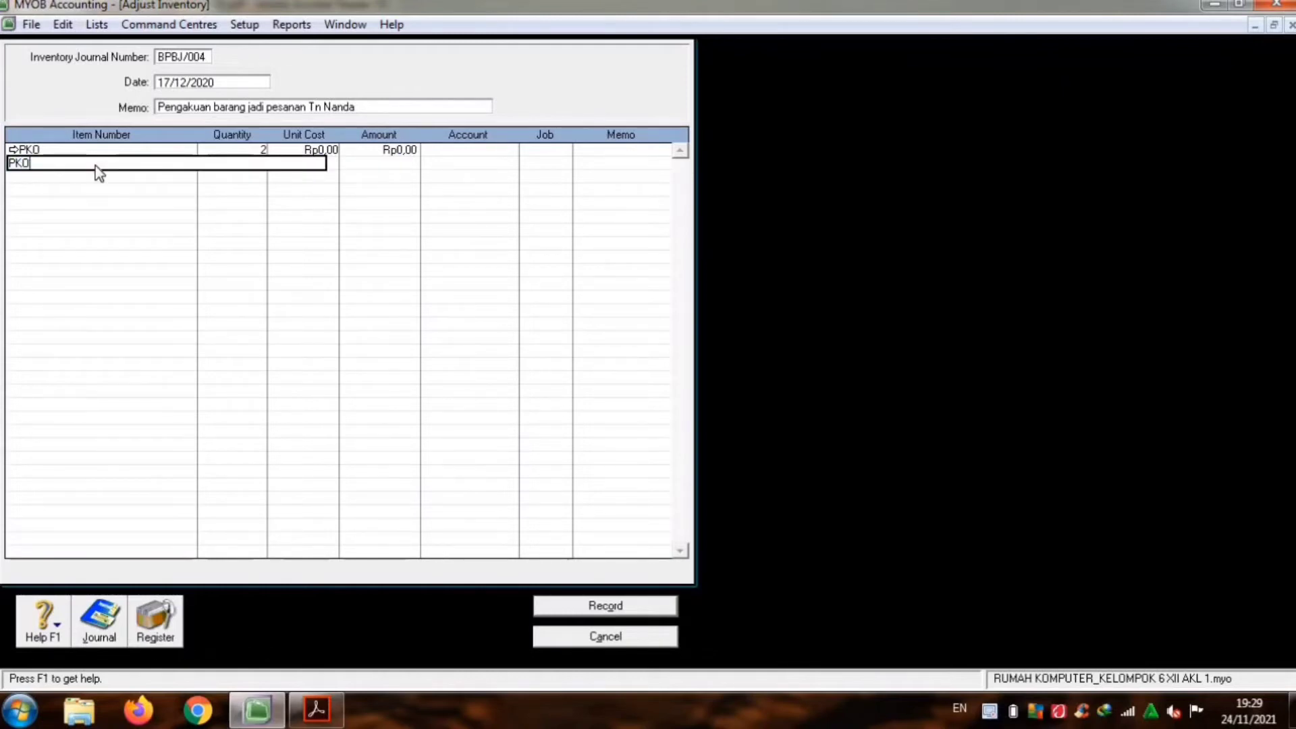
key(Tab)
key(Tab)
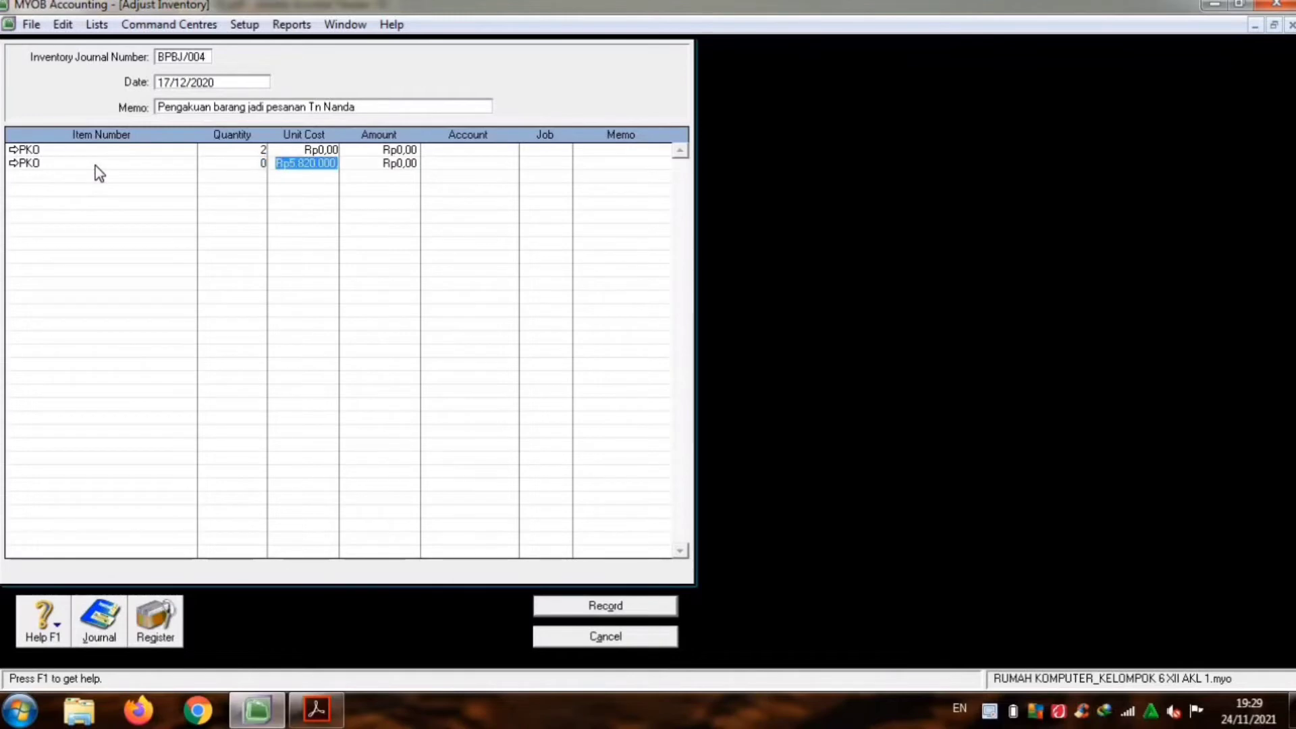
key(BackSpace)
key(Tab)
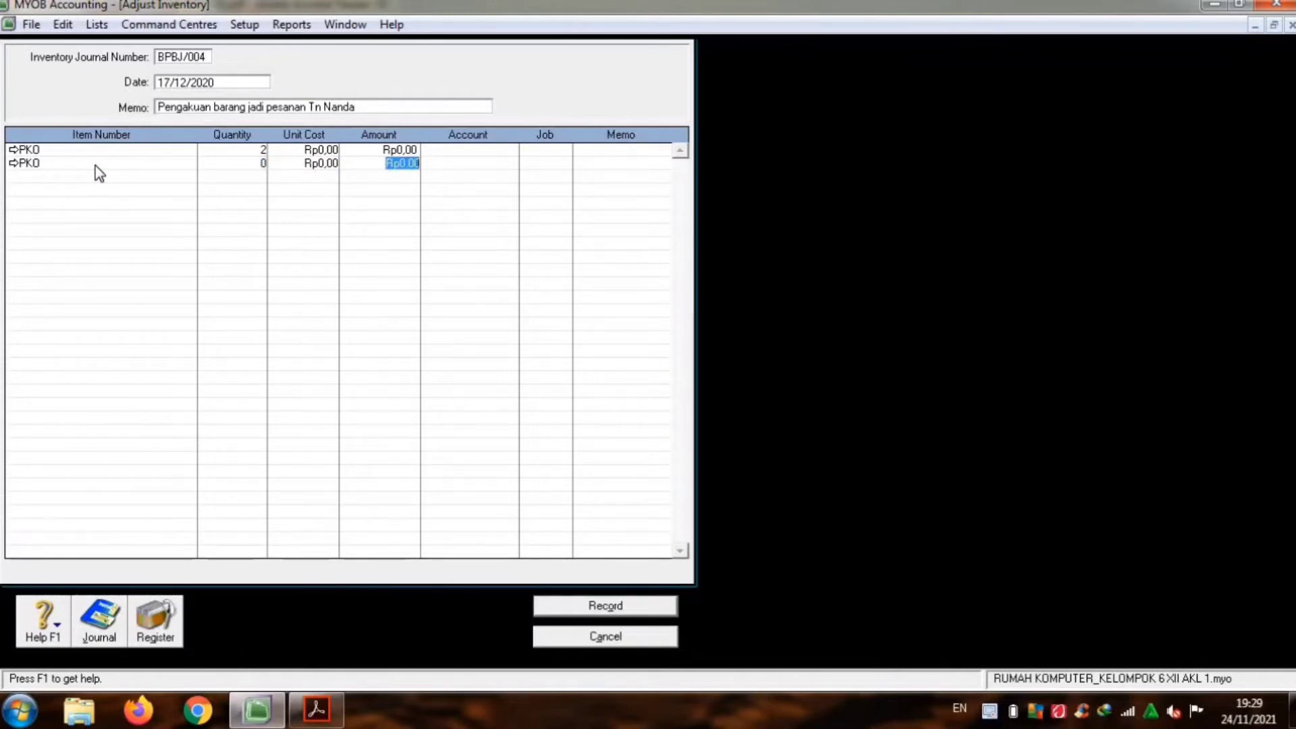
text(9.414.000)
Step: Assign account 5-1100 Raw Material Cost - Process to the Rp9.414.000 line, leaving its job and memo blank
key(Tab)
text(6-)
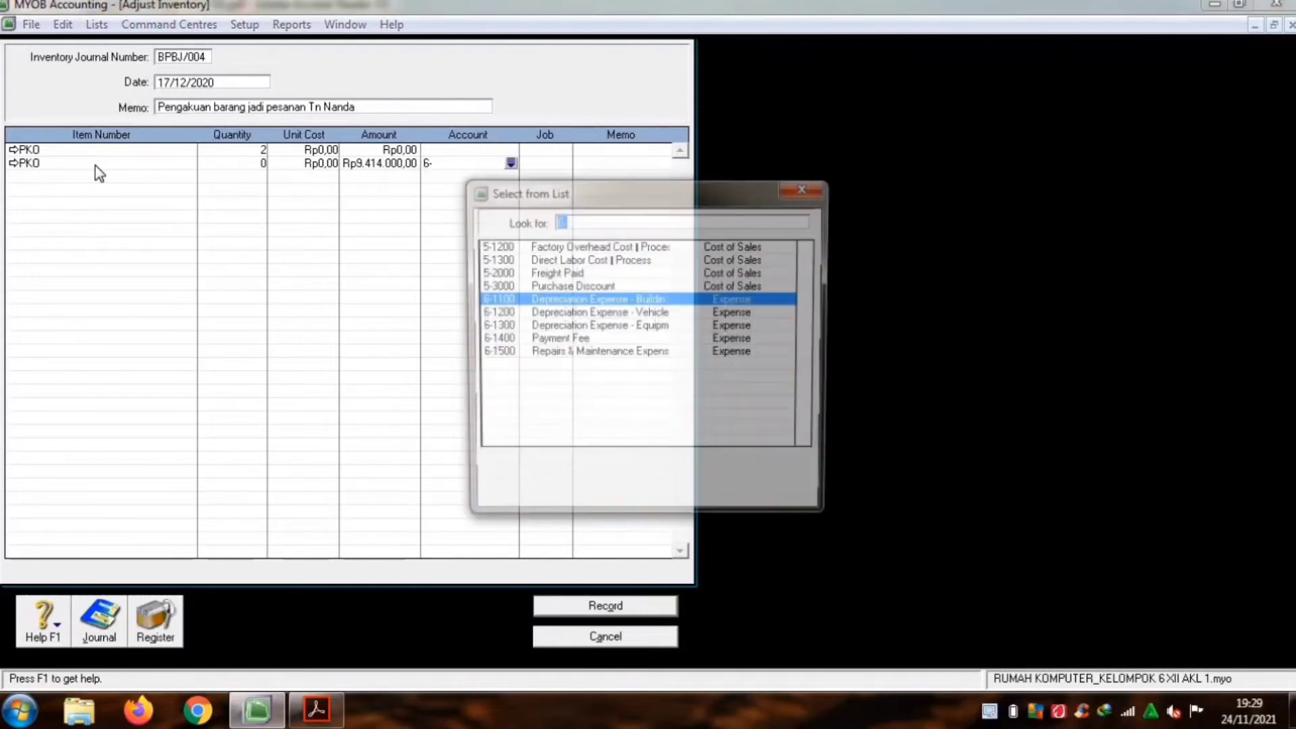
key(Tab)
text(5-)
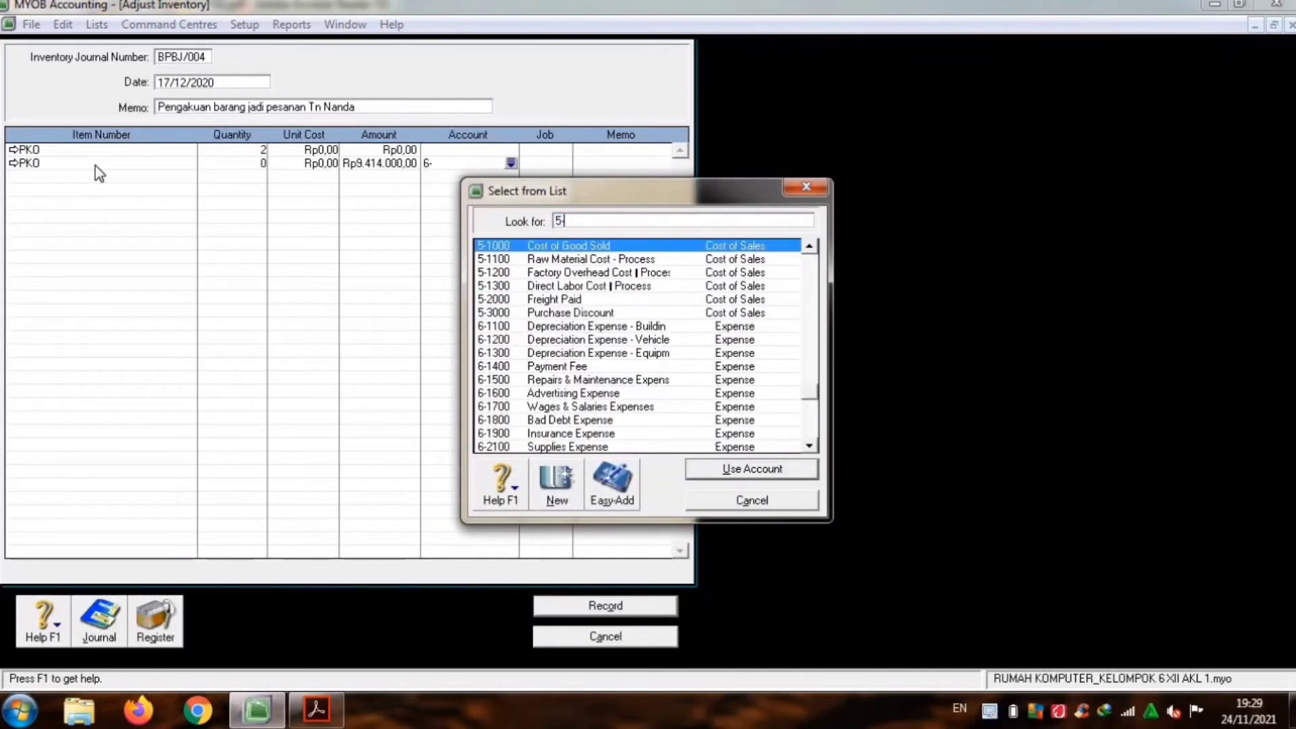
text(11)
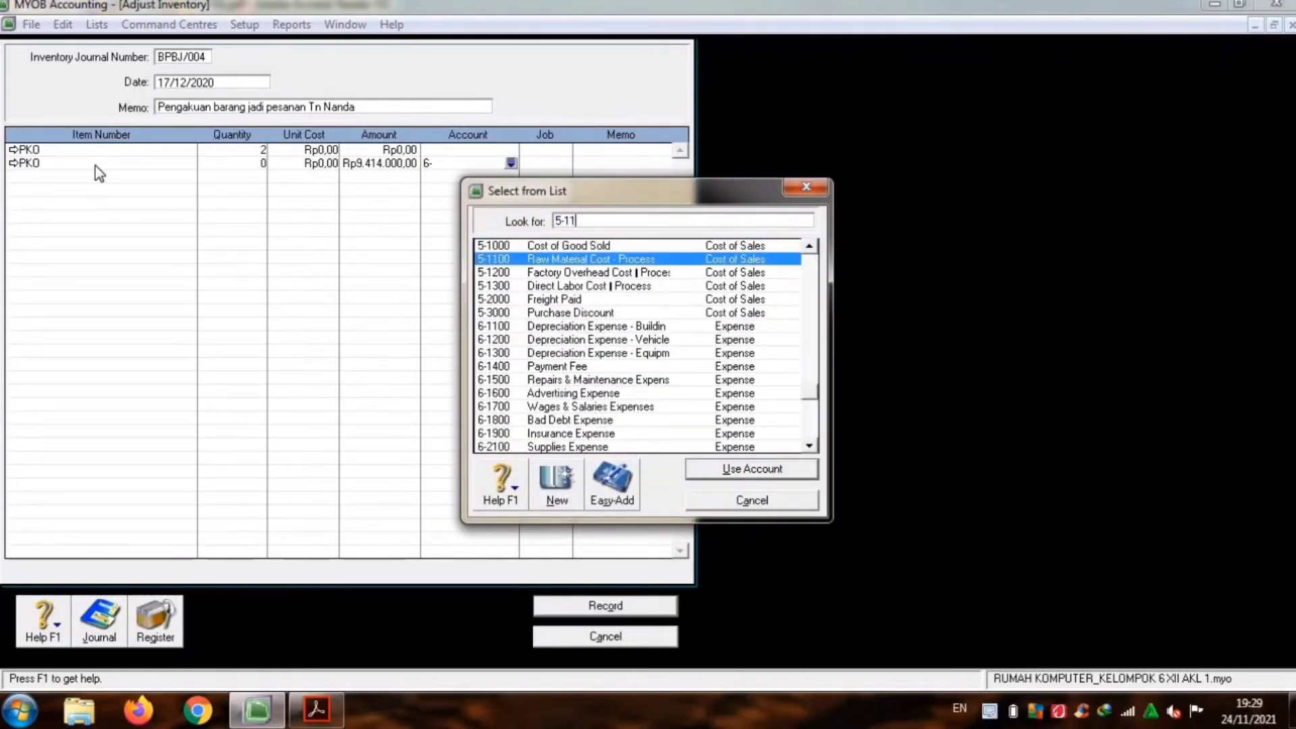
text(00)
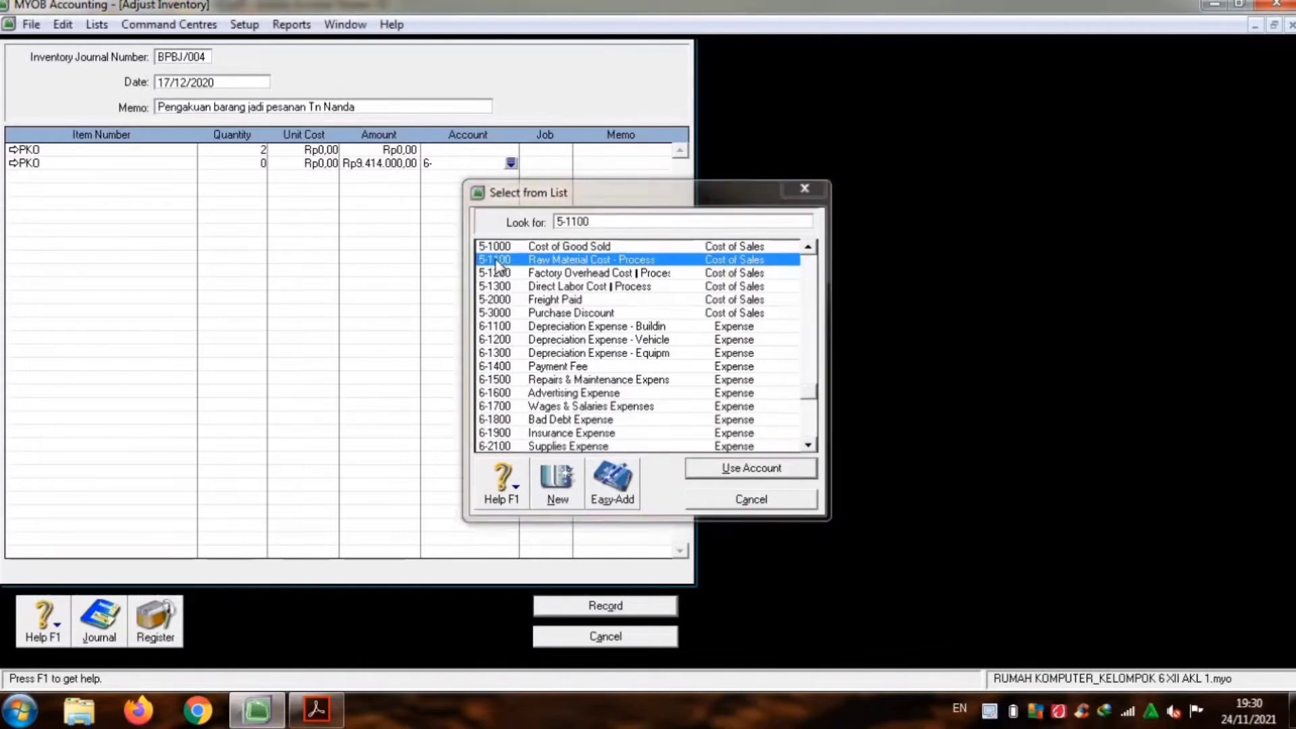
key(Return)
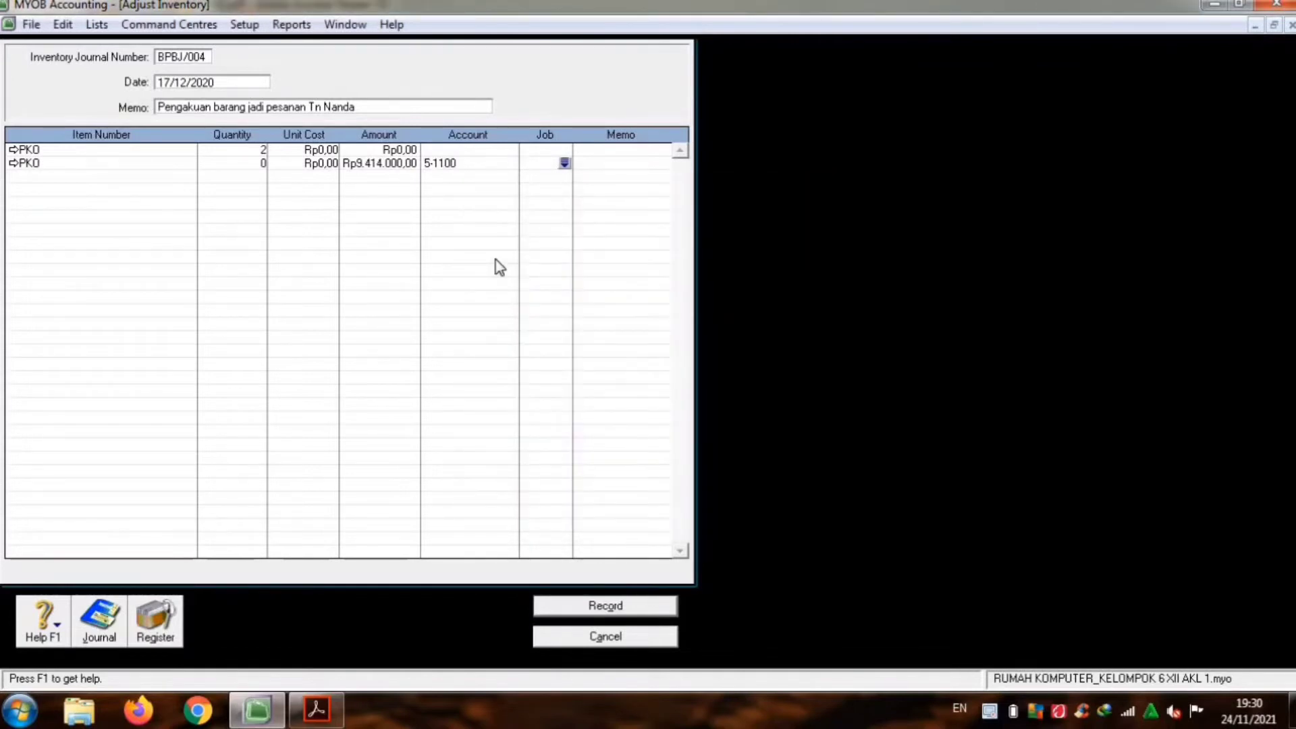
key(Tab)
key(Tab)
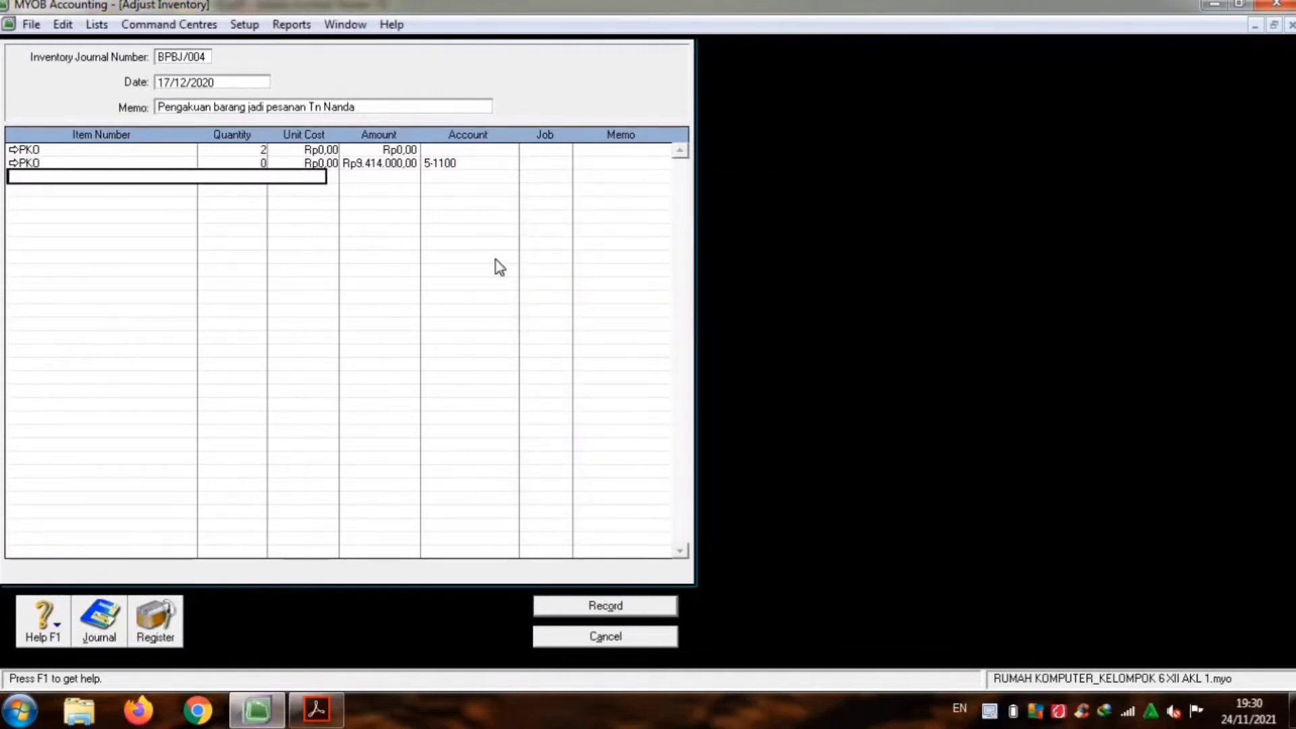
Step: Add a third PKO line with quantity 0, a cleared unit cost and an amount of Rp2.120.000
text(PK0)
key(Tab)
key(Tab)
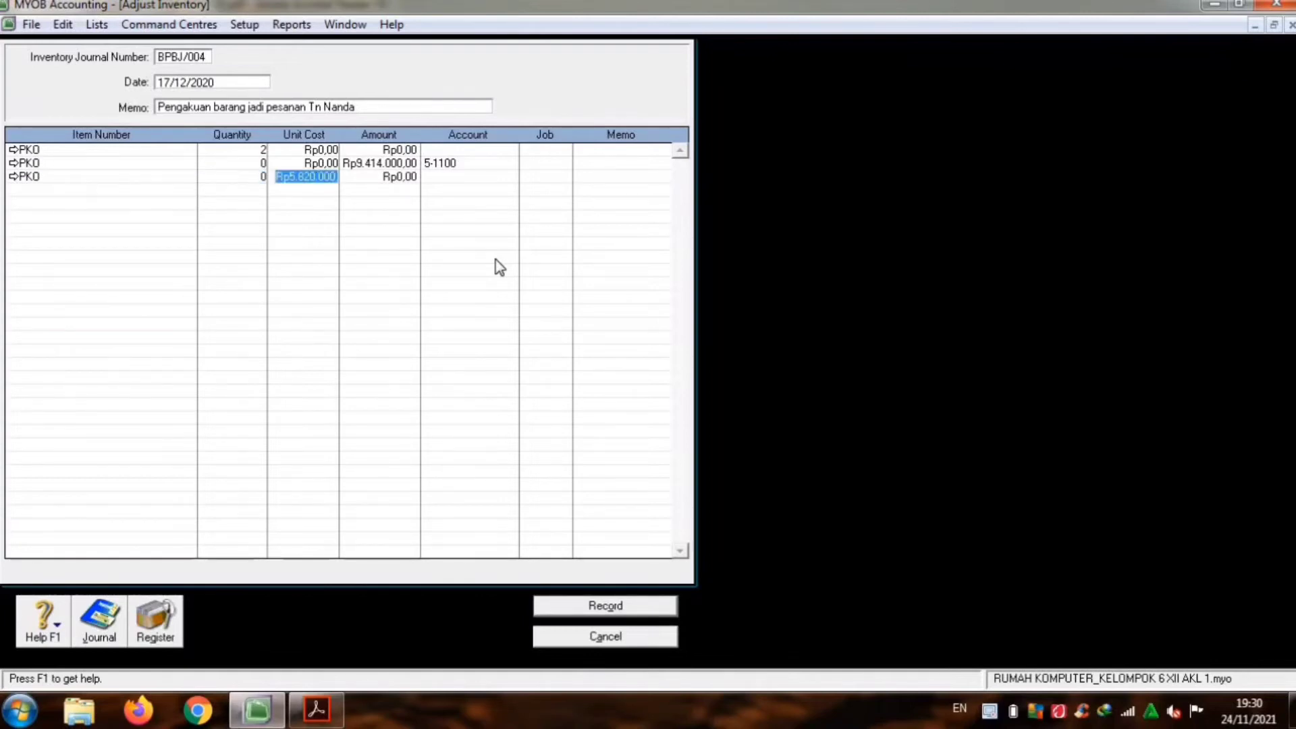
key(BackSpace)
key(Tab)
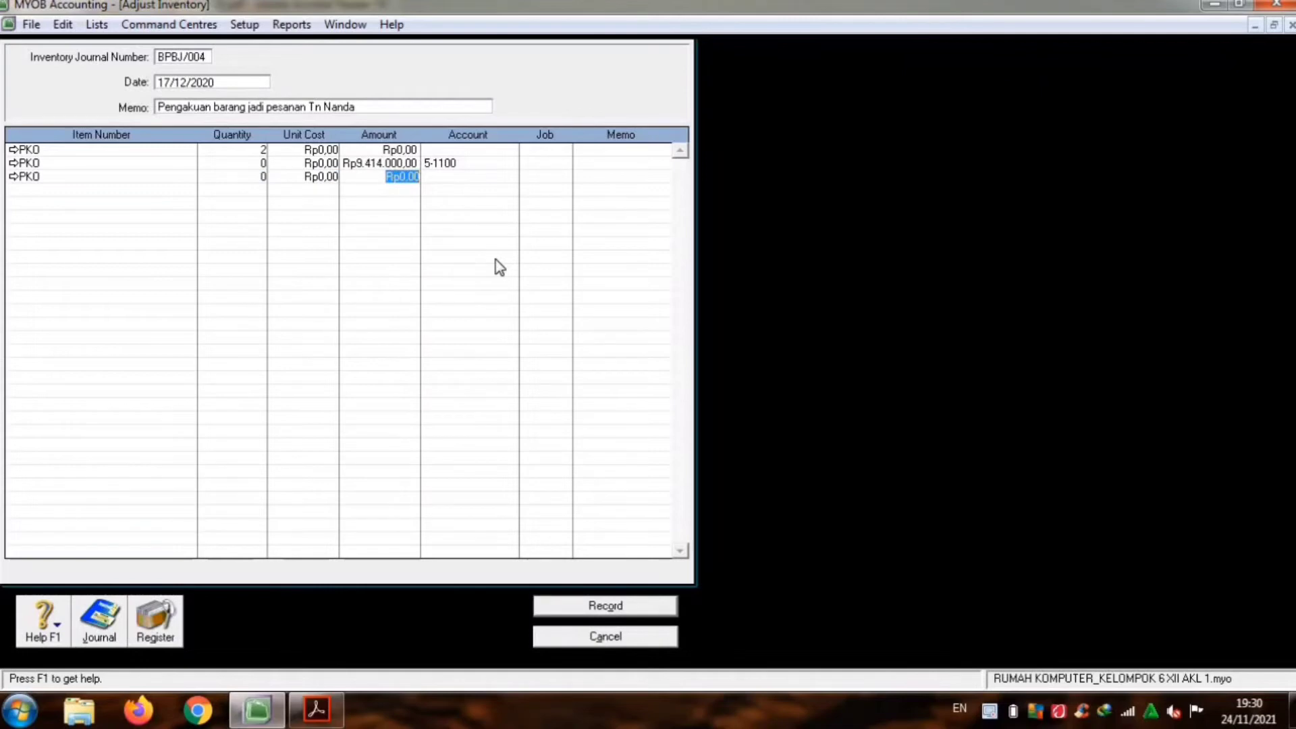
text(2.1)
text(20.000)
Step: Assign account 5-1200 Factory Overhead Cost - Process to the Rp2.120.000 line, leaving its job and memo blank
key(Tab)
text(6)
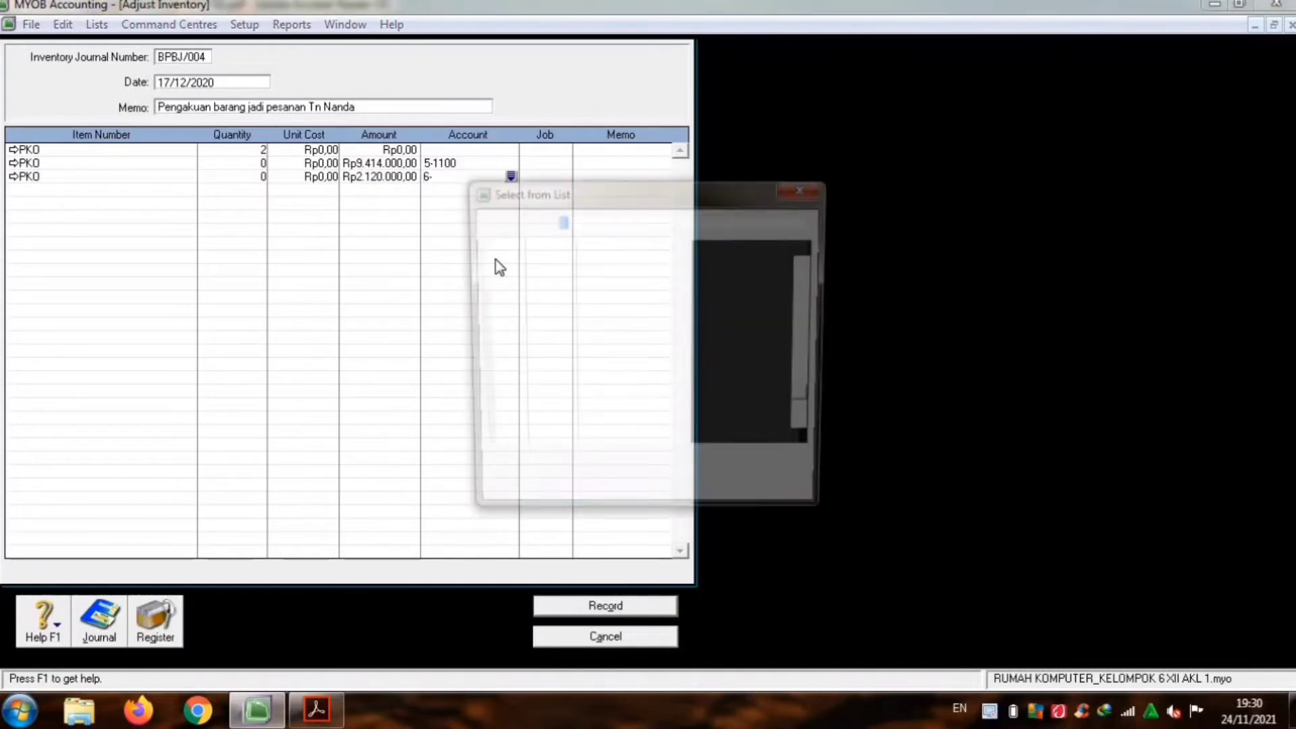
text(5-12)
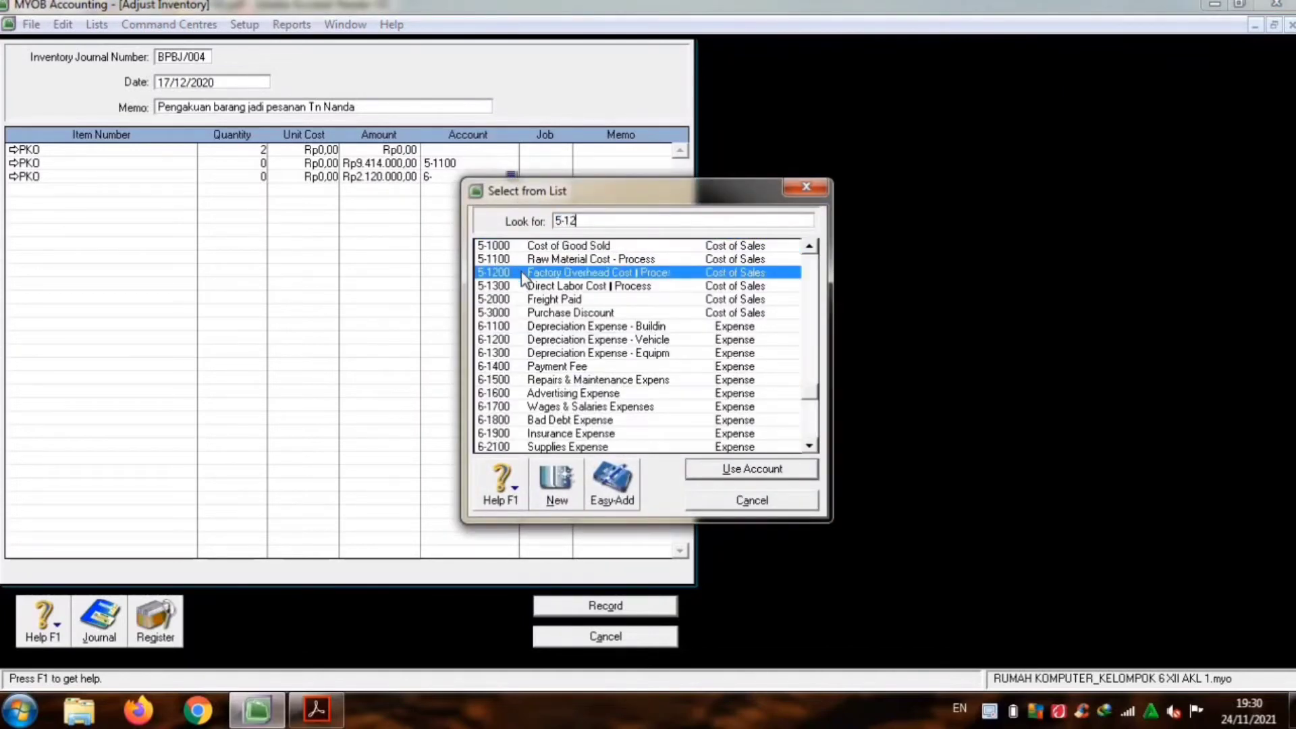
double_click(521, 272)
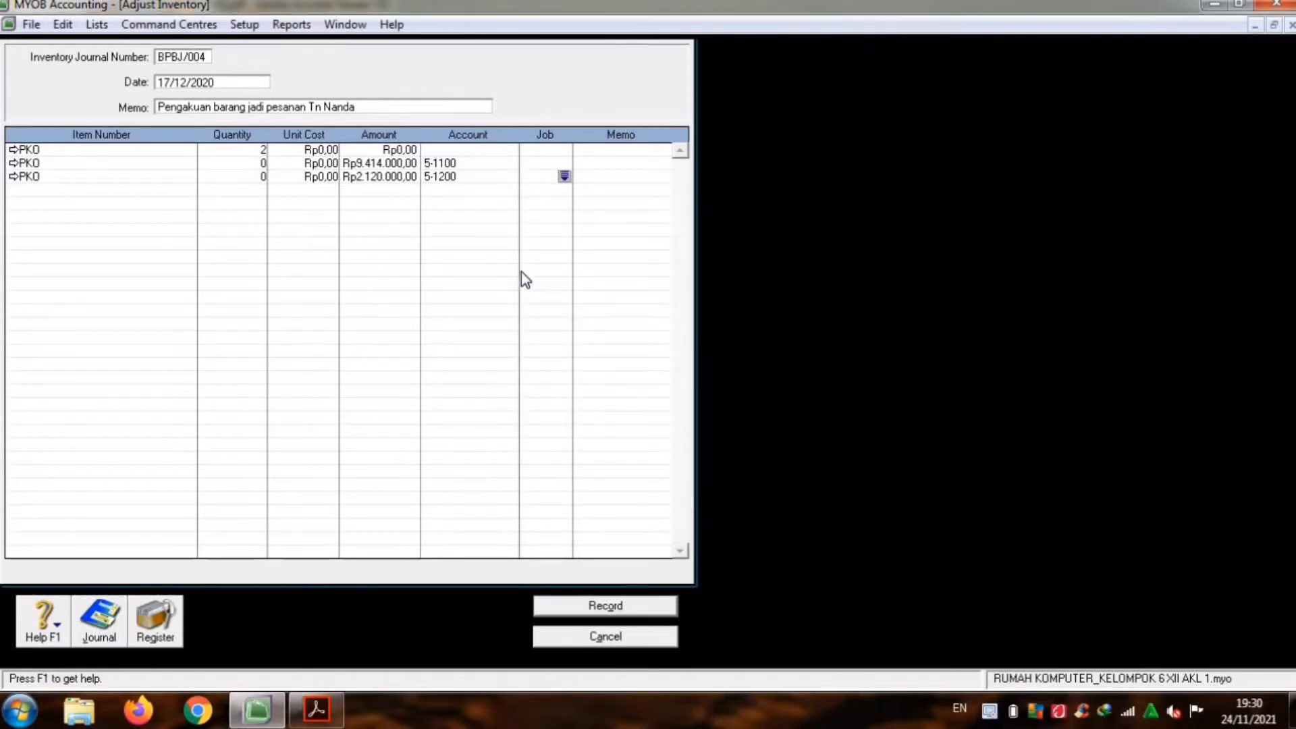
key(Tab)
key(Tab)
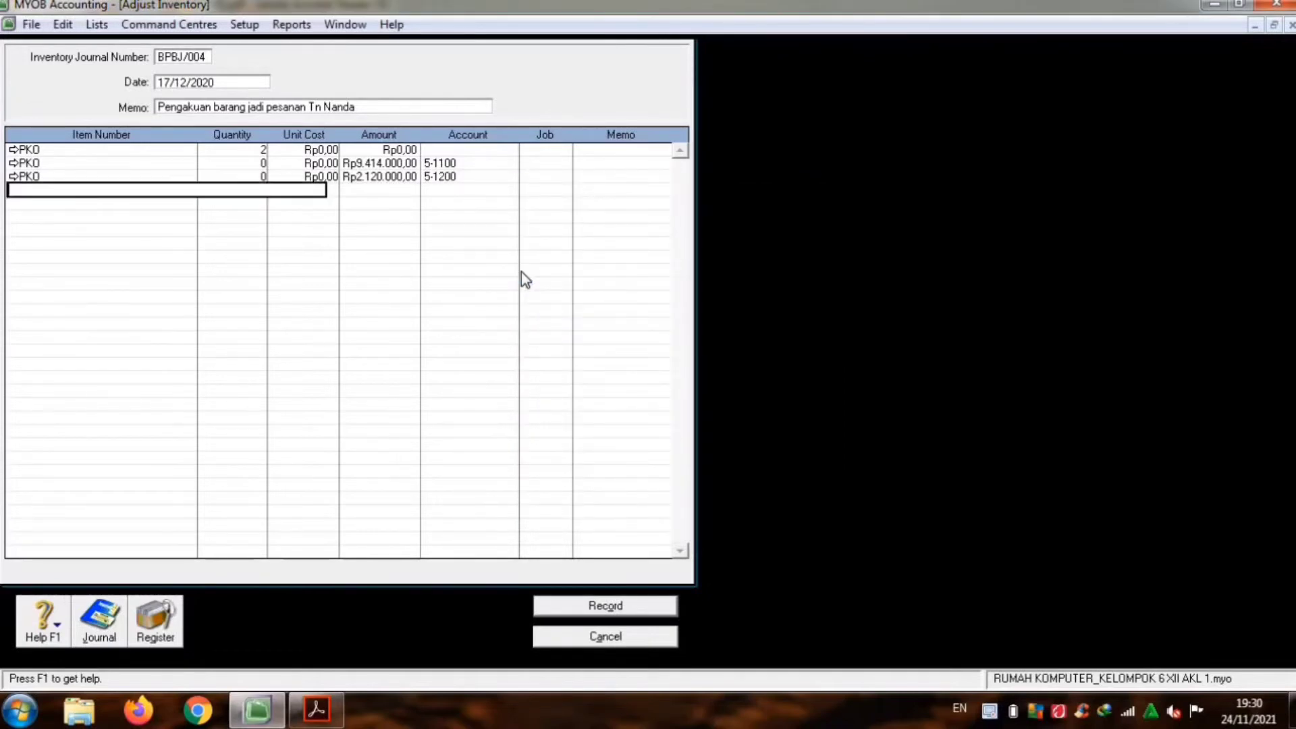
Step: Add a fourth PKO line with quantity 0, a cleared unit cost and an amount of Rp160.000
key(Tab)
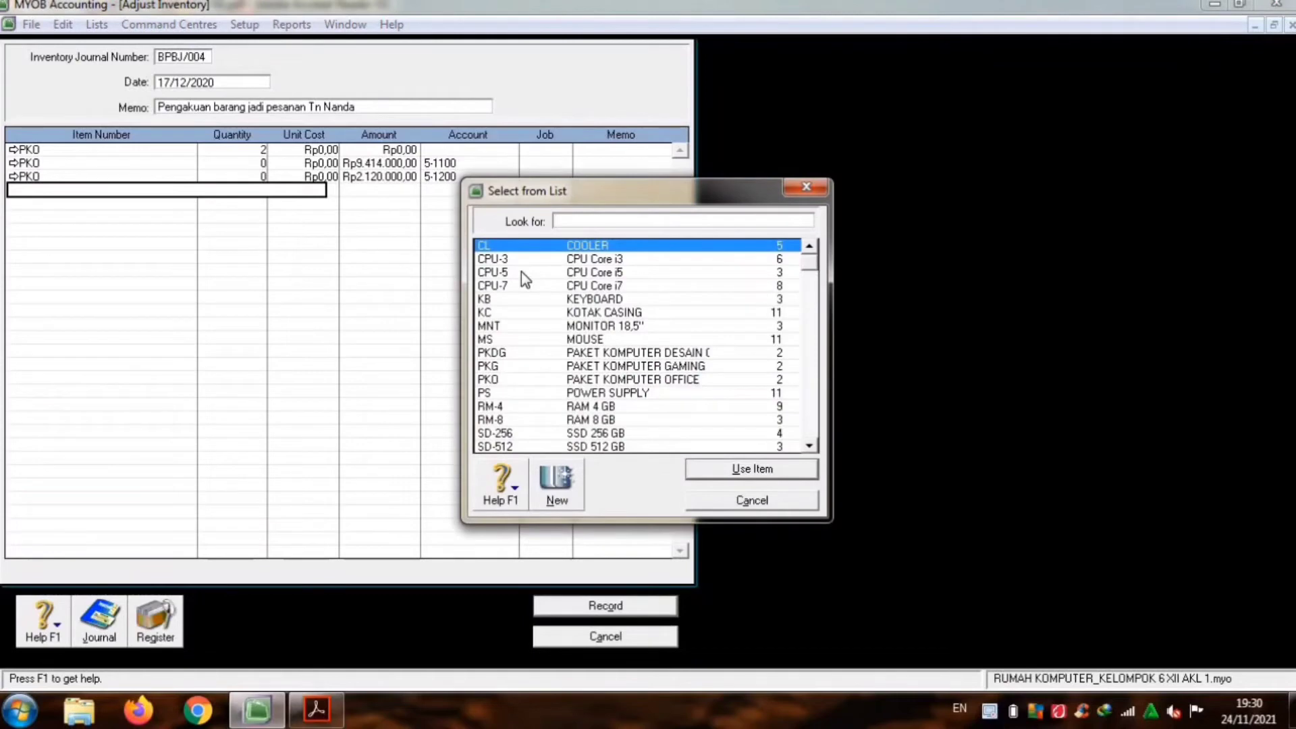
text(PKO)
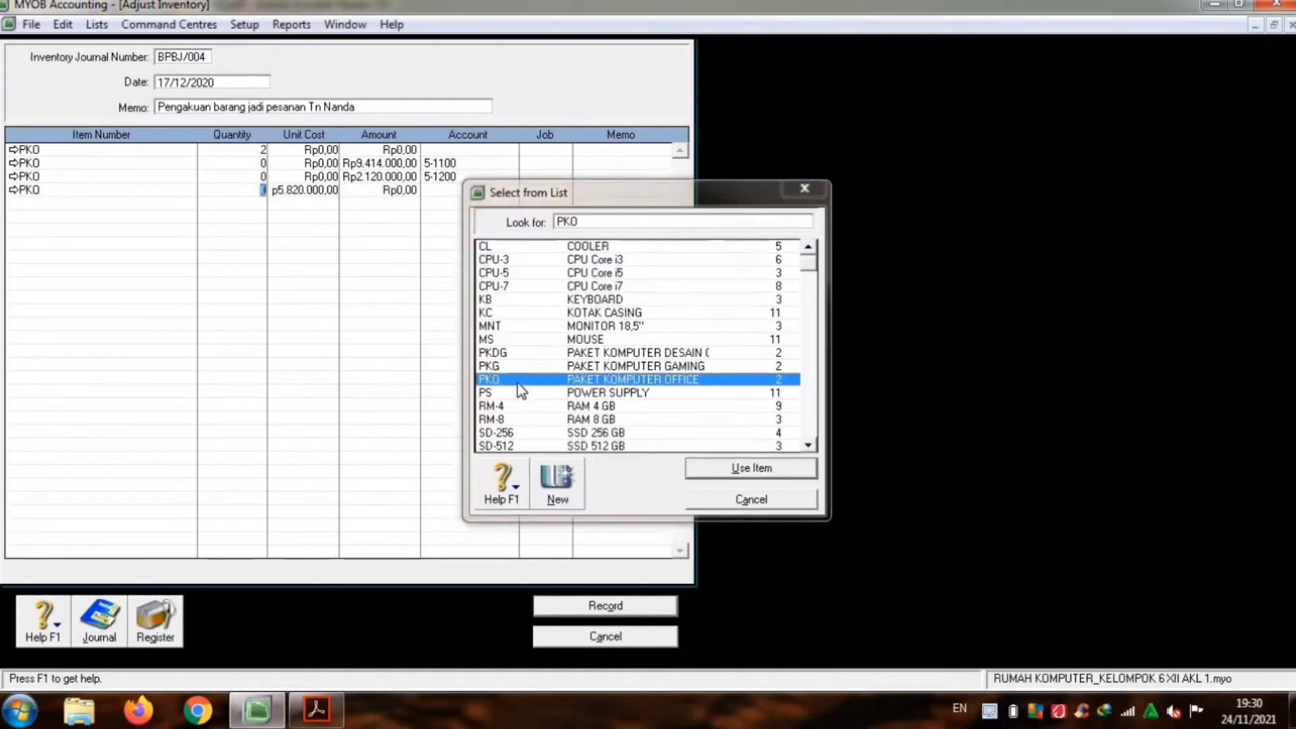
key(Return)
key(Tab)
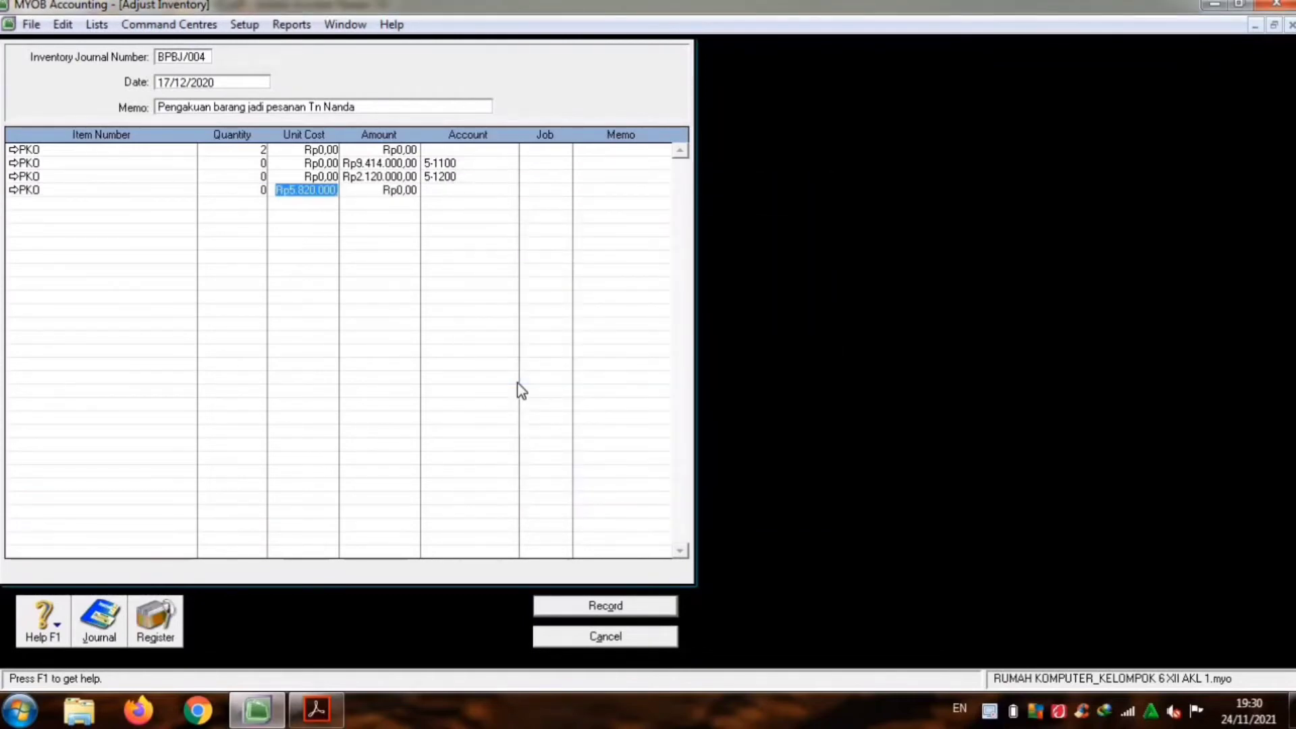
text(0)
key(Tab)
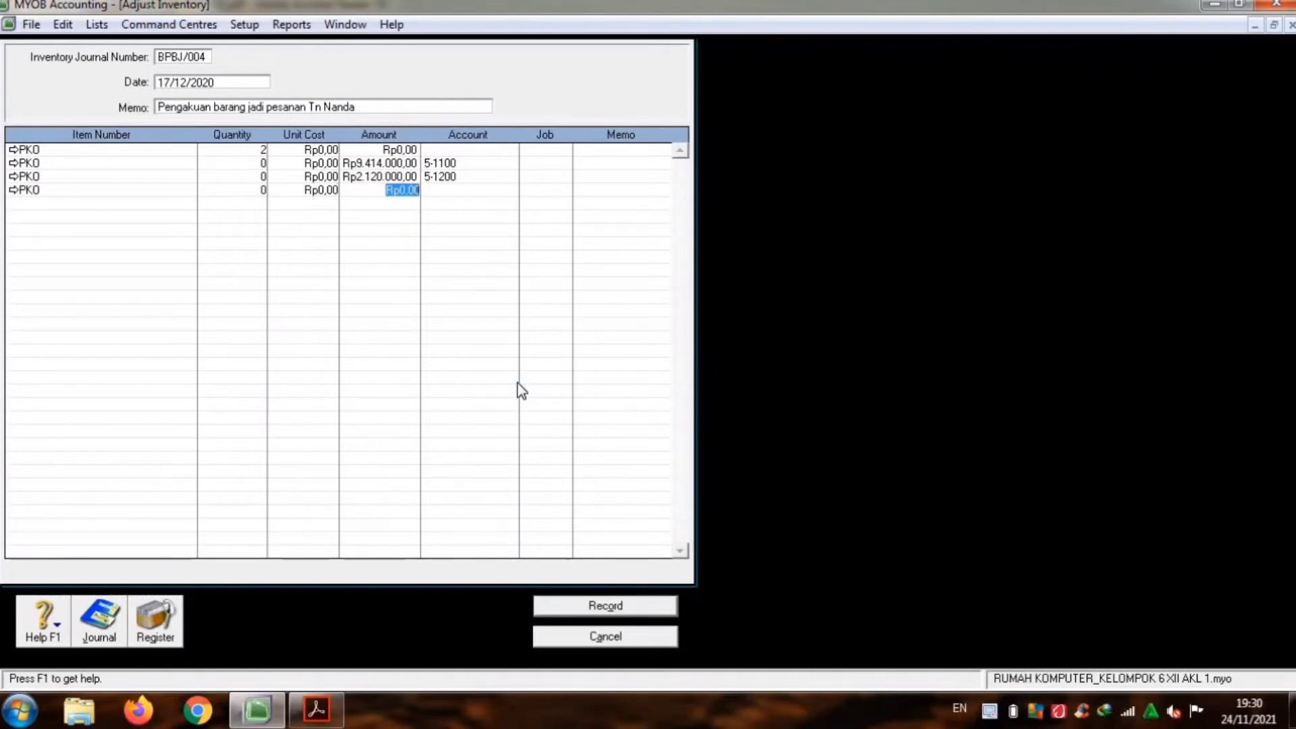
text(160.000)
key(Tab)
Step: Assign account 5-1300 Direct Labor Cost - Process to the Rp160.000 line, leaving its job and memo blank
text(6)
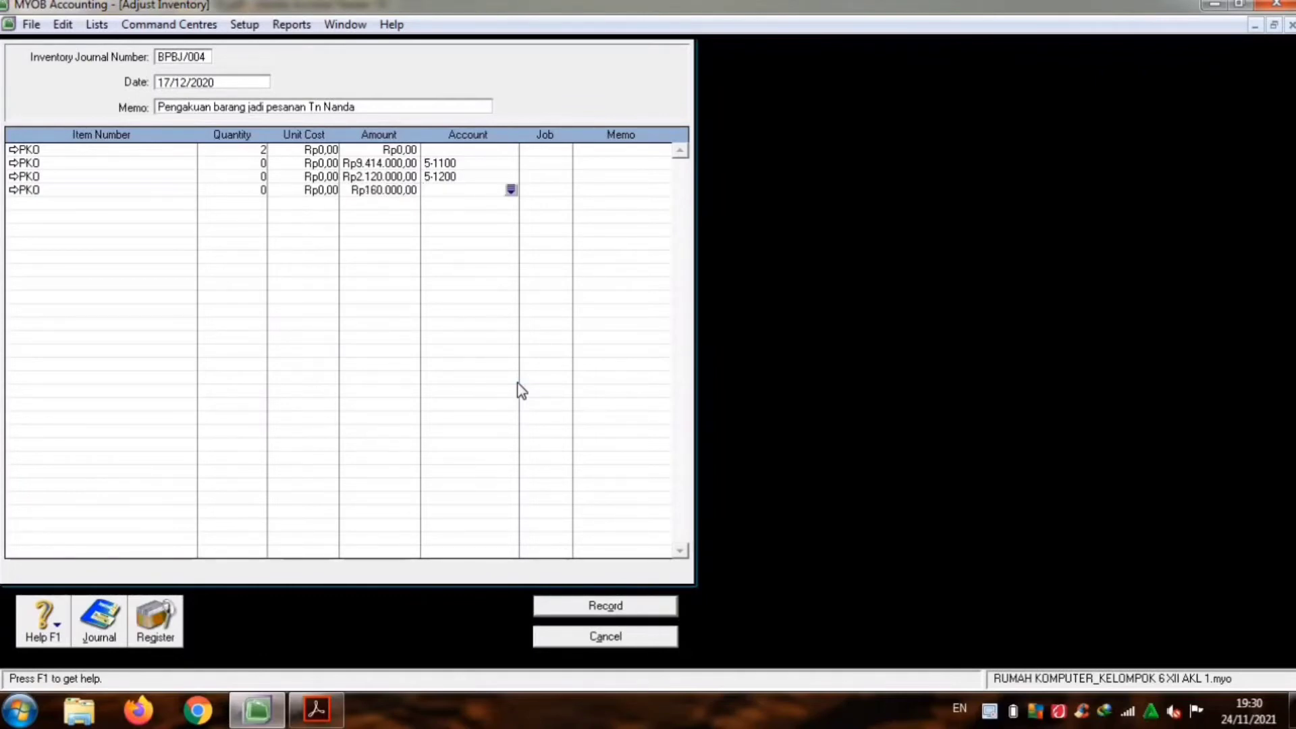
key(Tab)
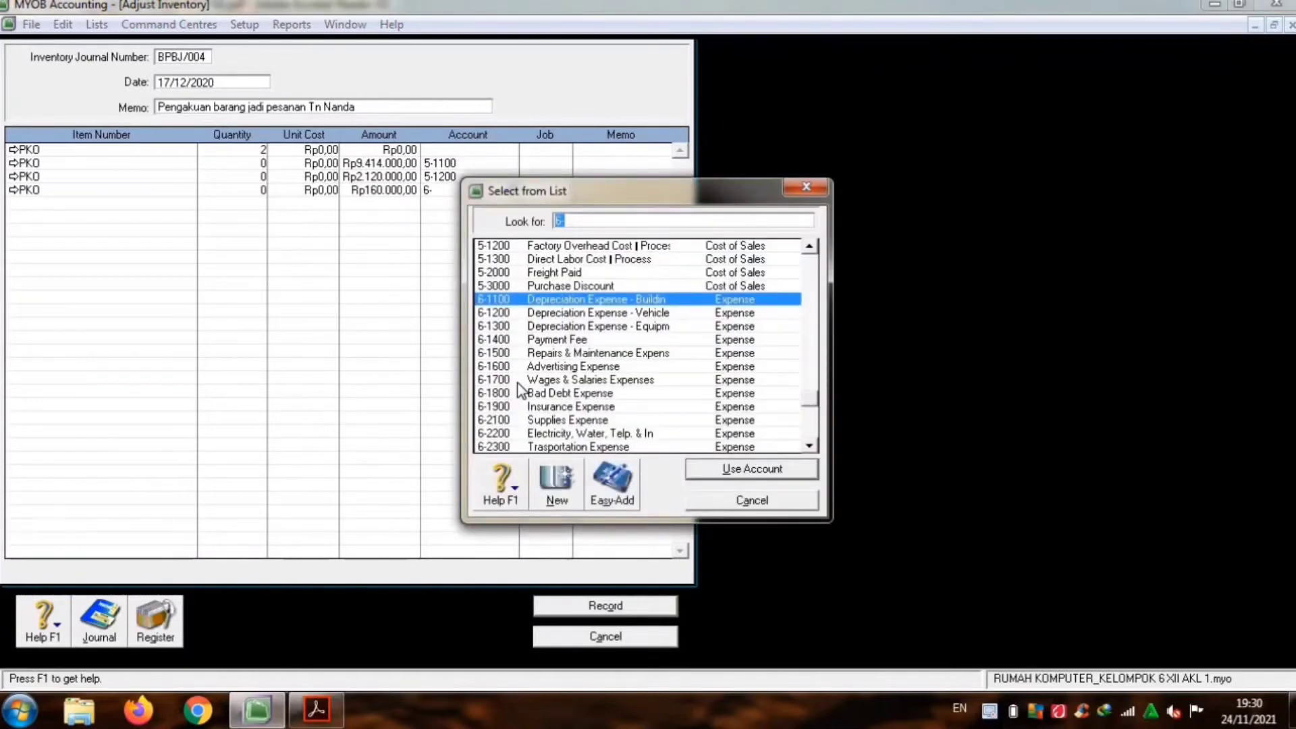
text(5-13)
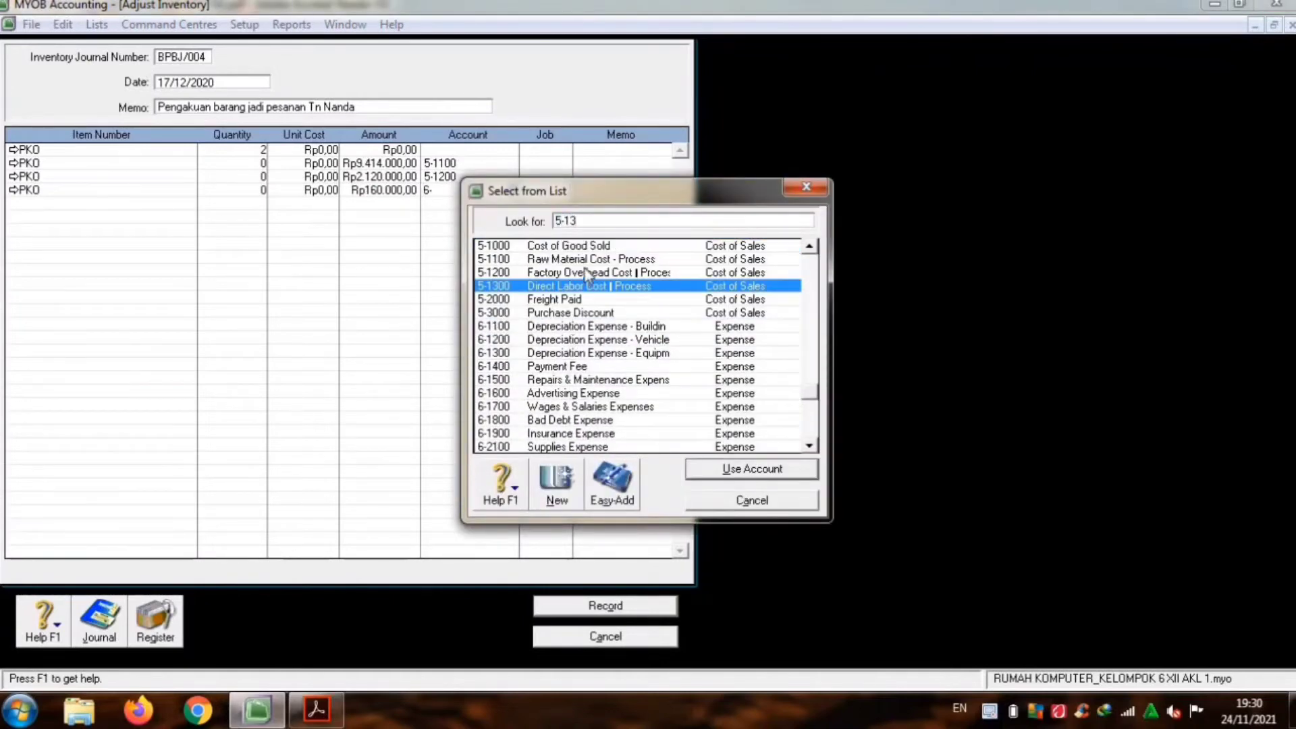
double_click(585, 284)
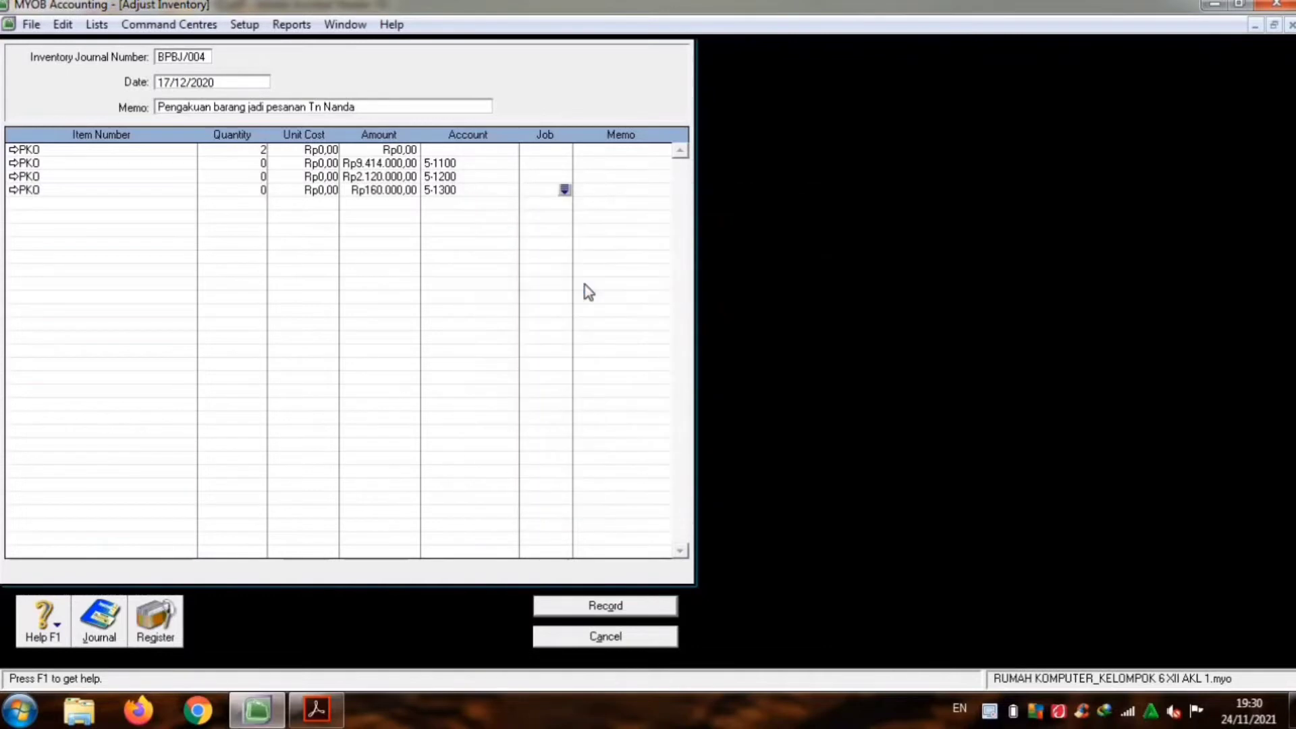
key(Tab)
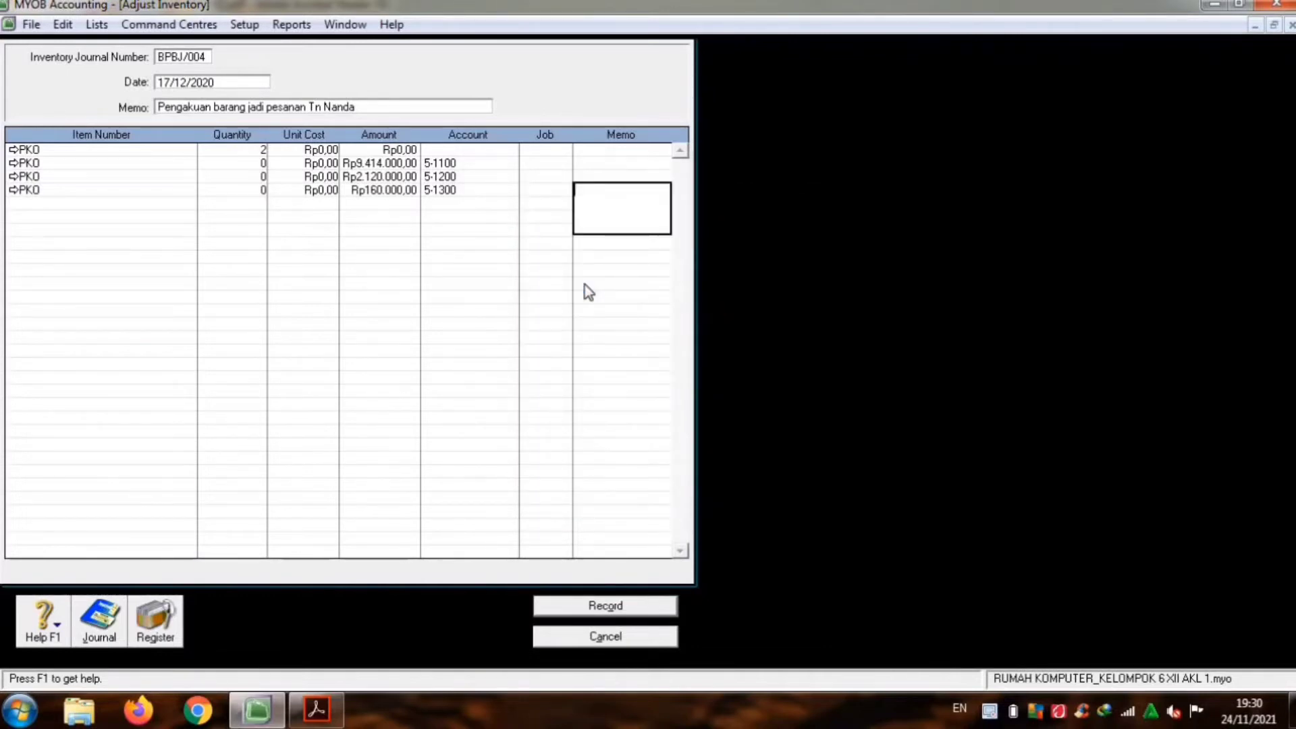
key(Tab)
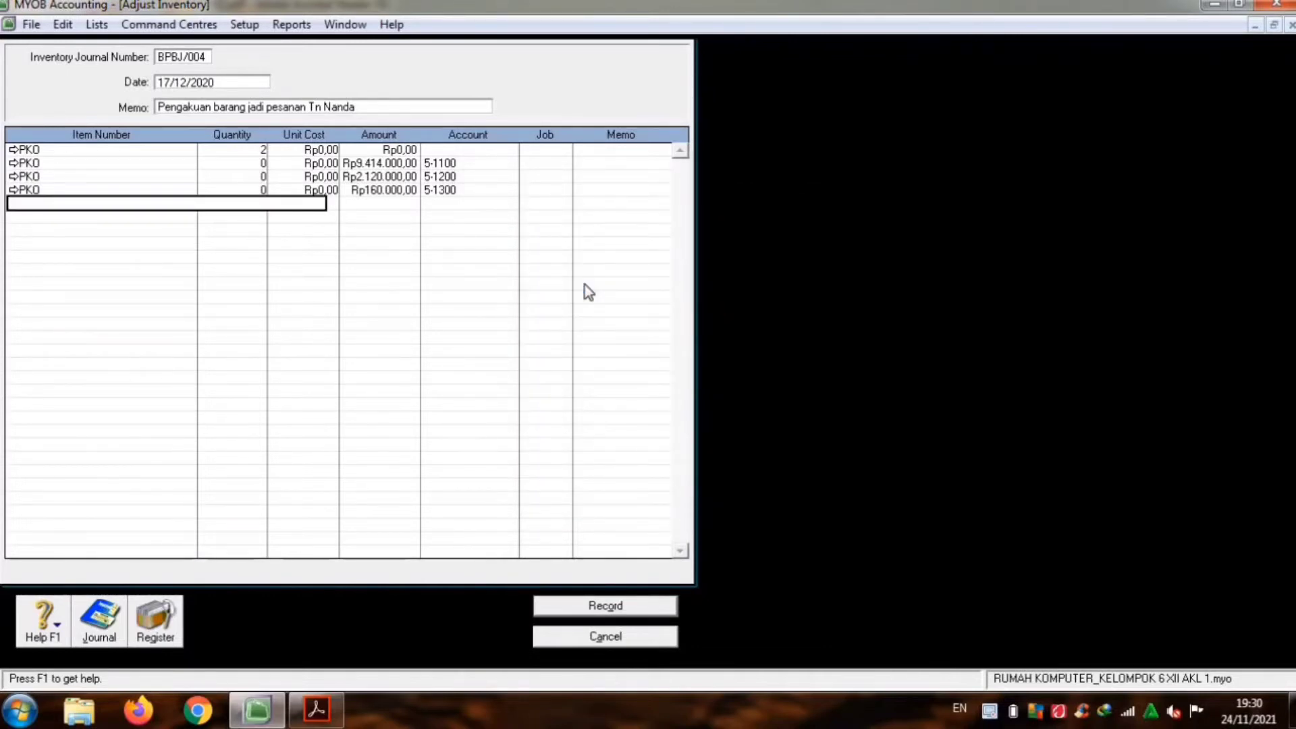
Step: Review the recap of the finished goods adjustment, record it and leave the inventory adjustment form
key(ctrl+r)
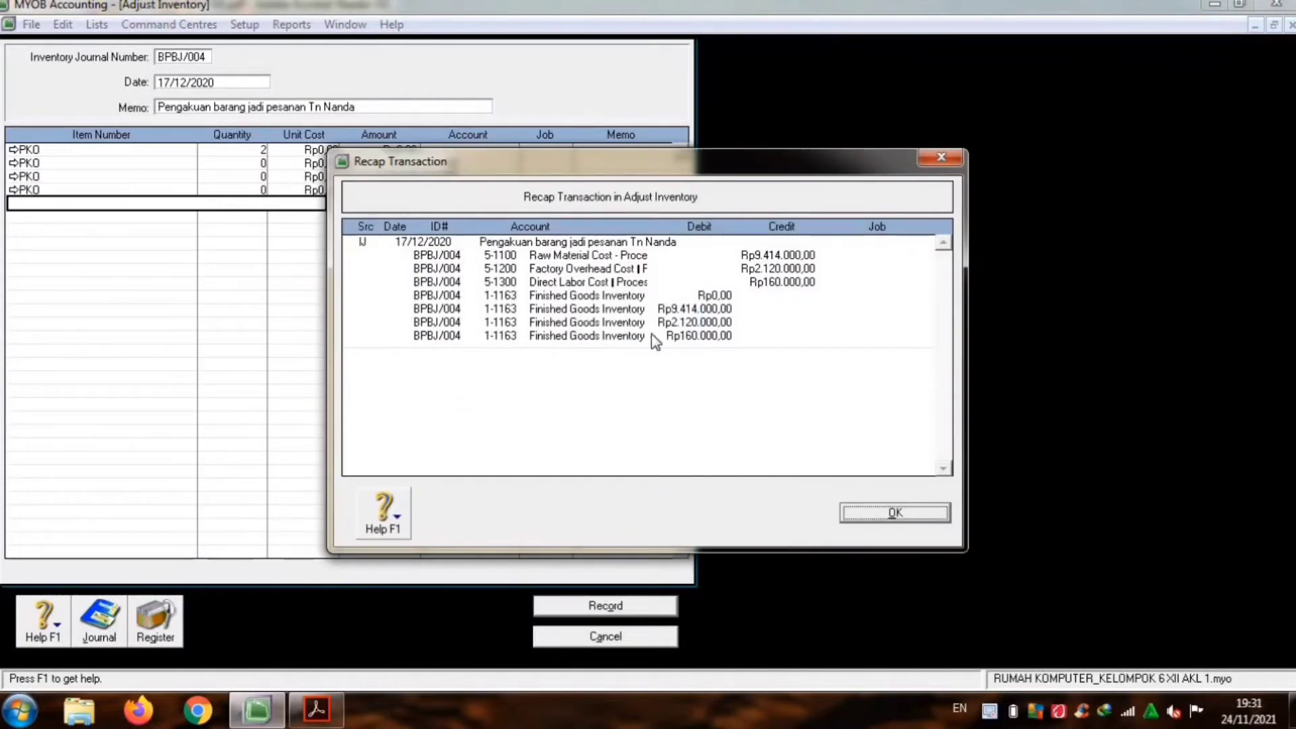
click(877, 513)
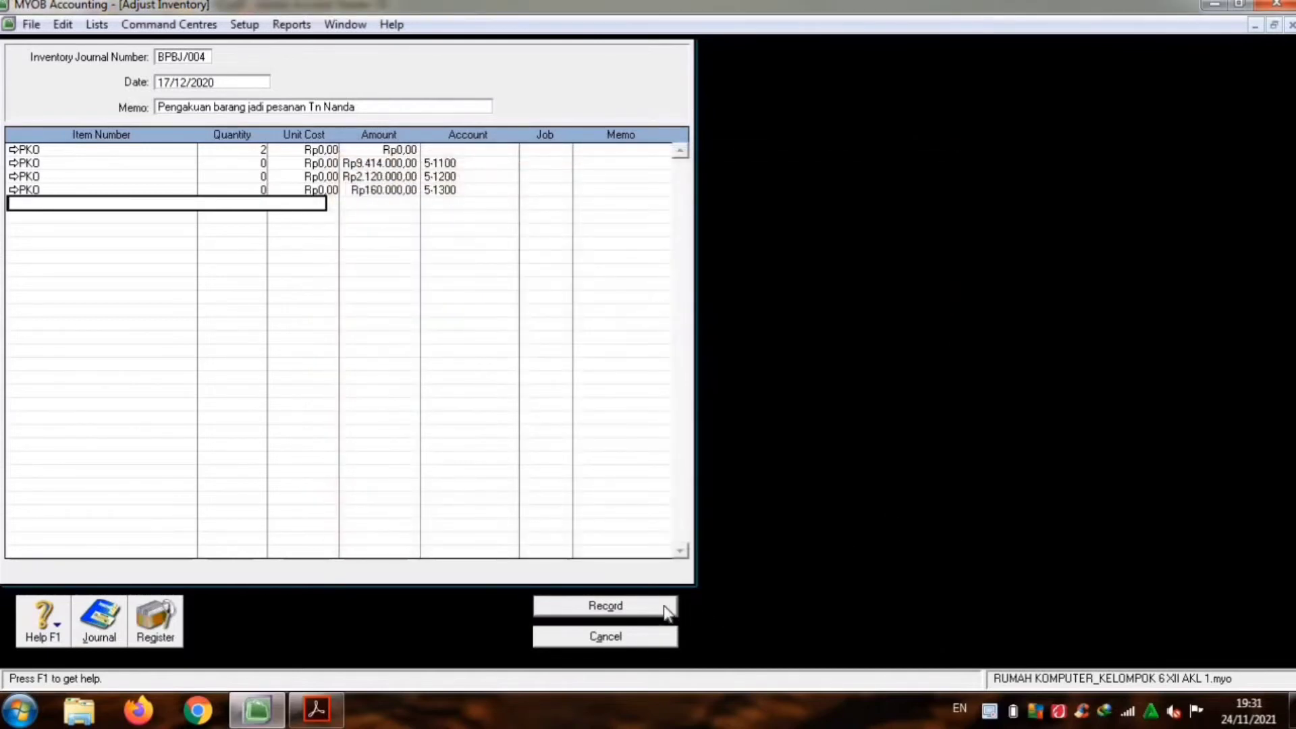
click(665, 609)
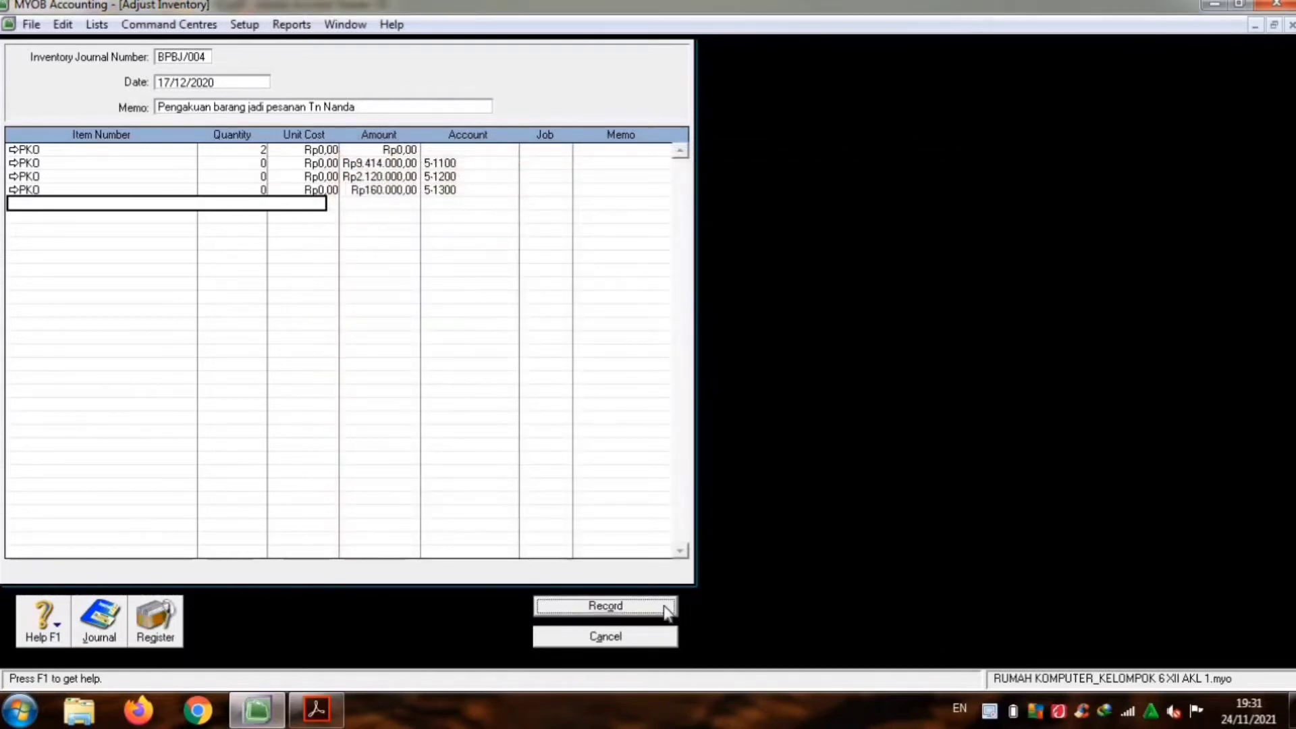
click(664, 640)
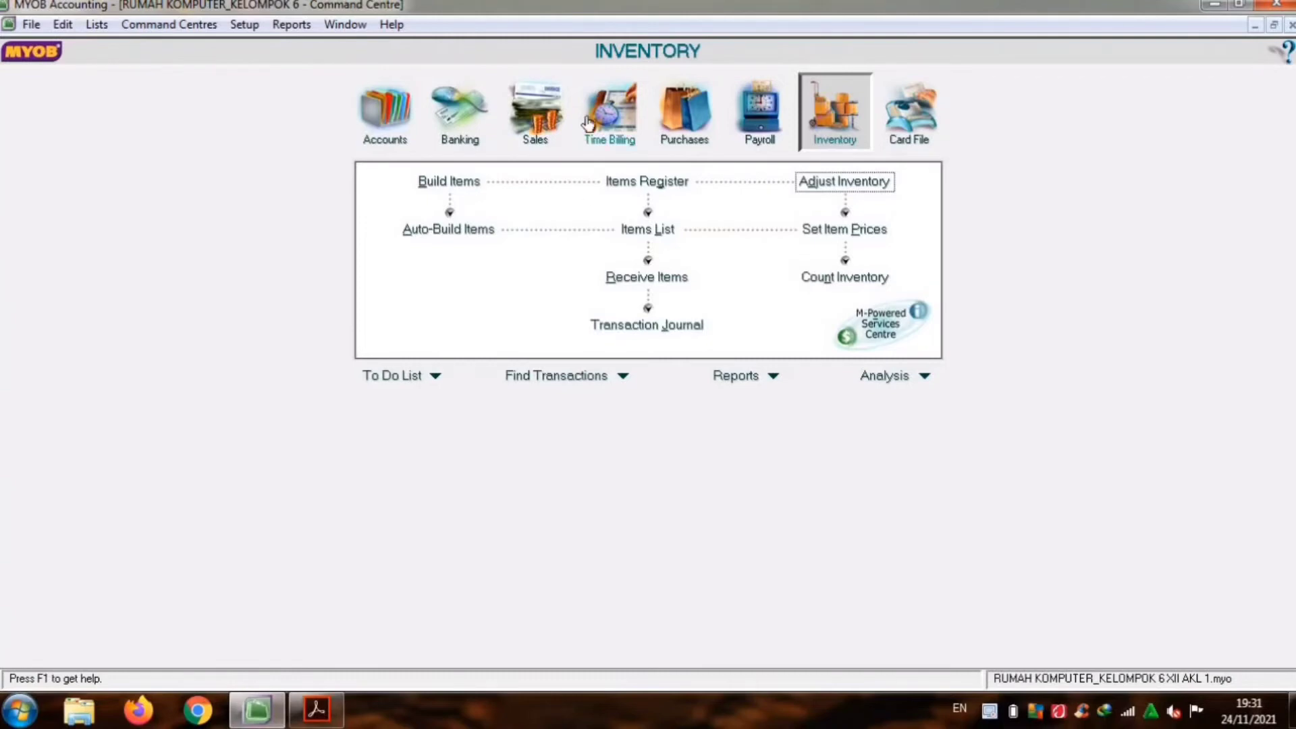
Step: List the customer orders in the Sales Register dated from 01/12/2020
click(536, 113)
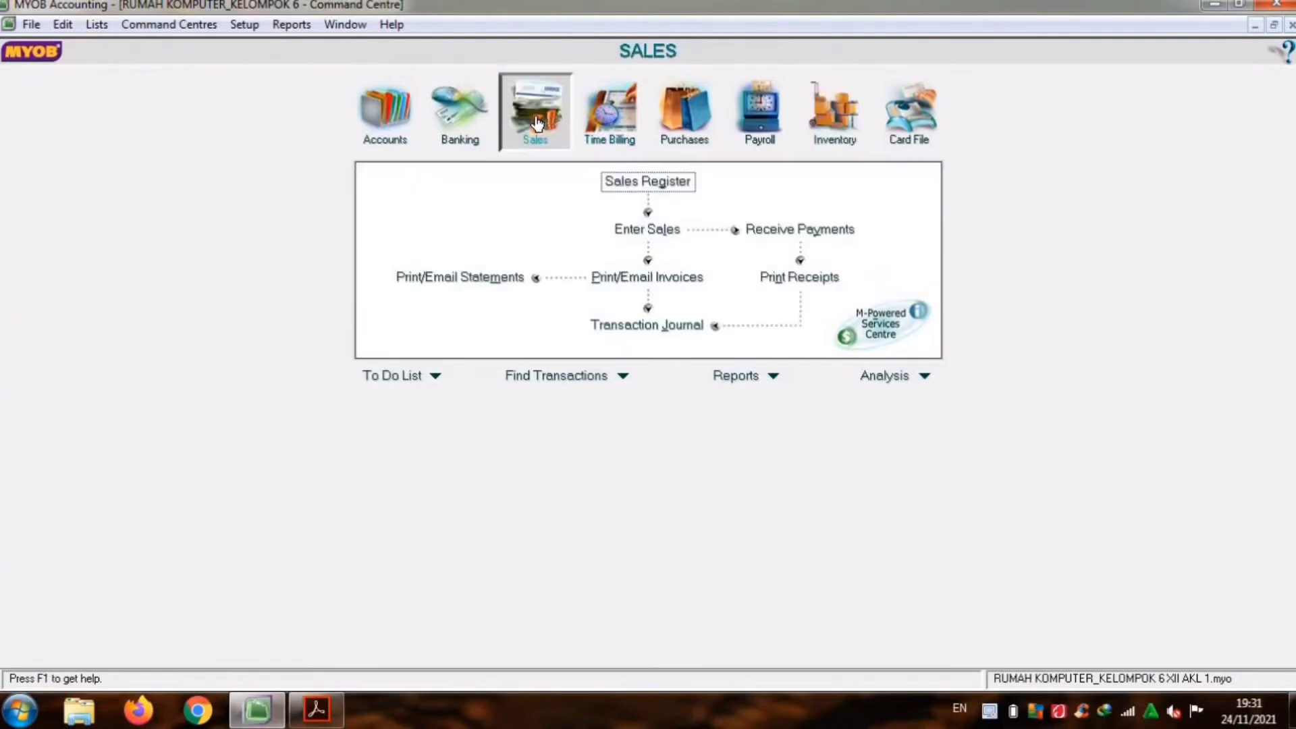
click(612, 191)
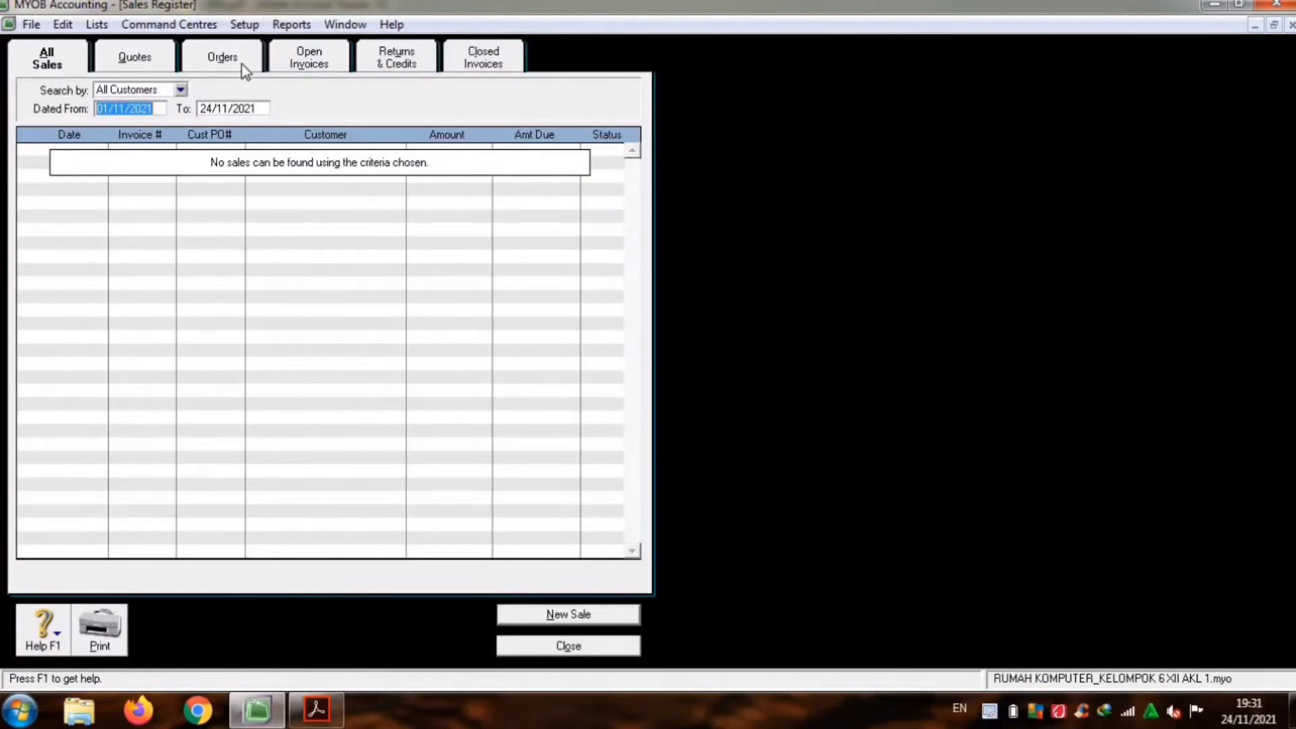
click(223, 58)
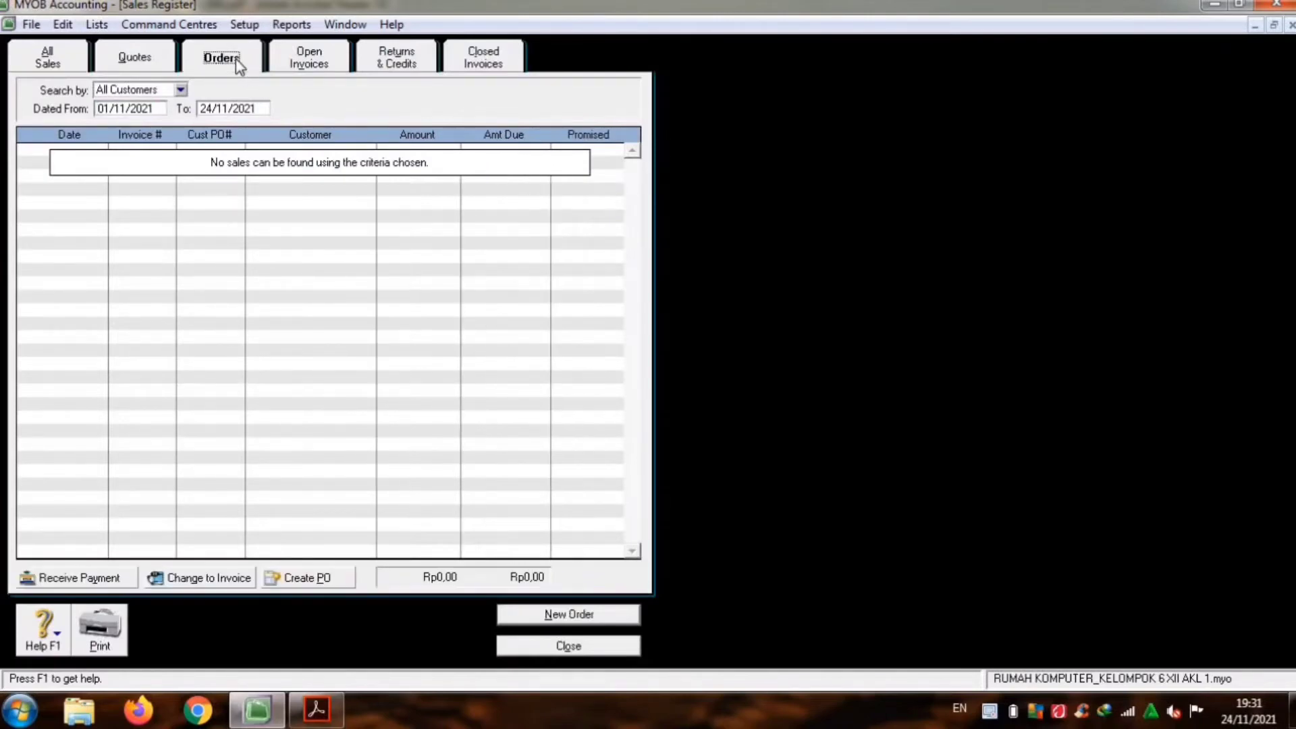
click(159, 112)
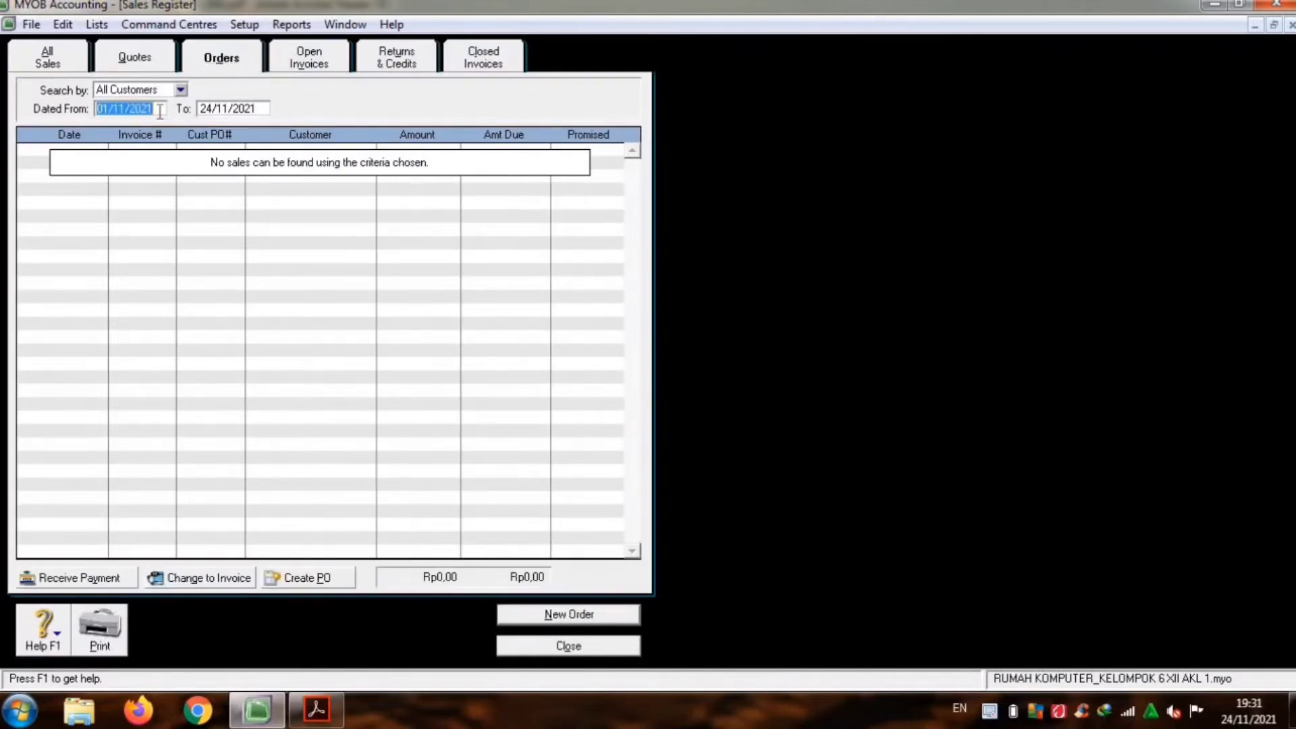
text(01/12/2020)
key(Tab)
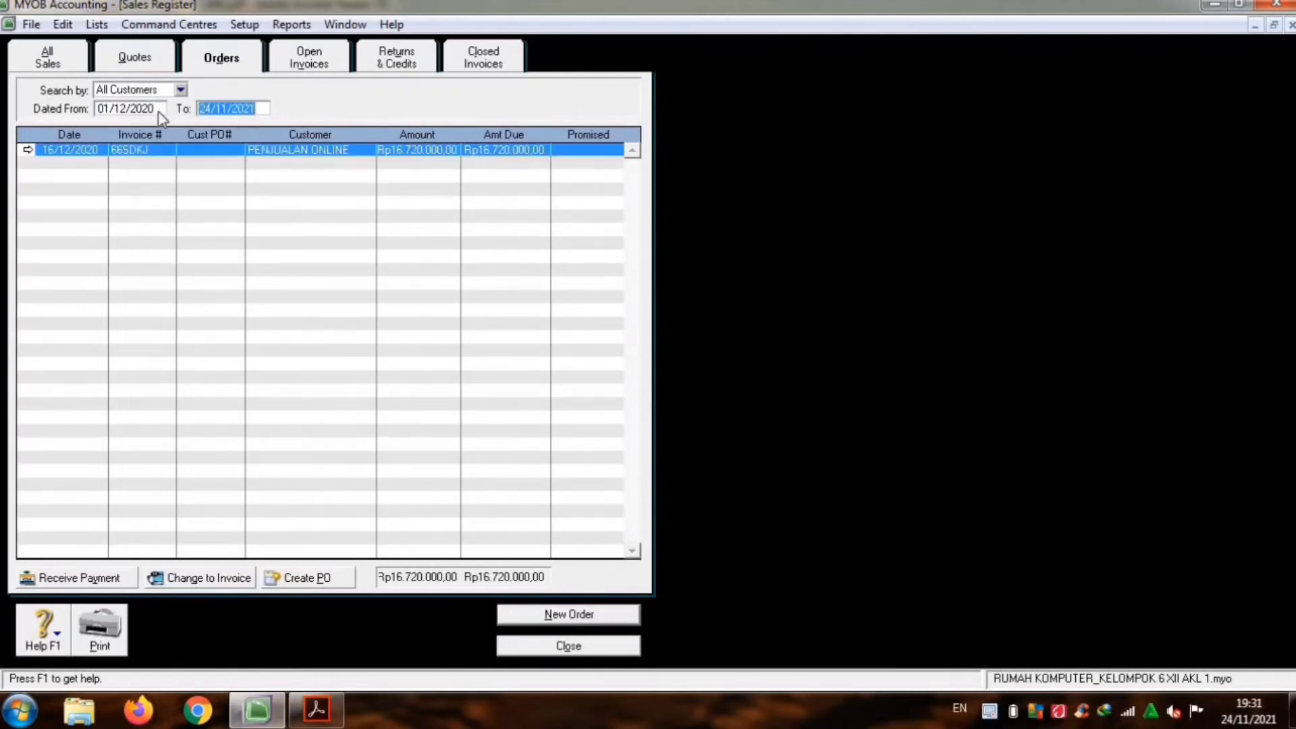
Step: Convert the PENJUALAN ONLINE order to an invoice dated 17/12/2020
click(205, 577)
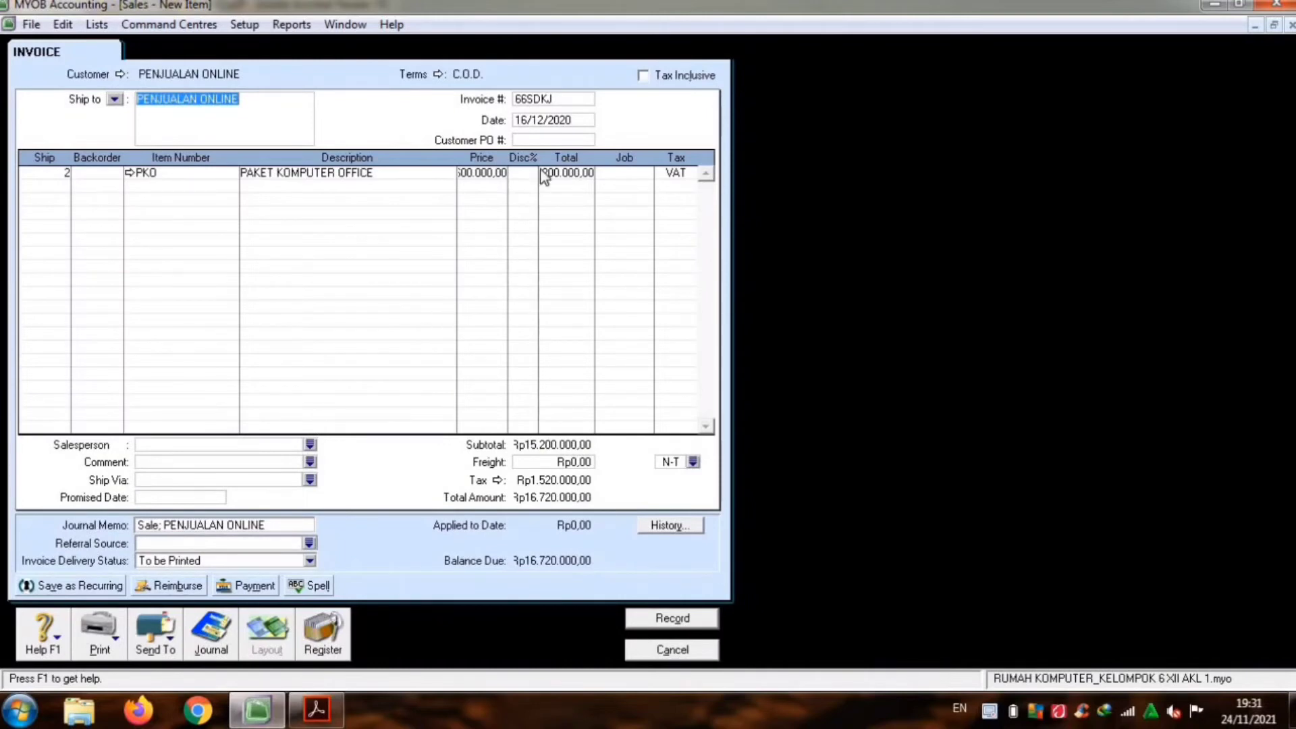
click(567, 119)
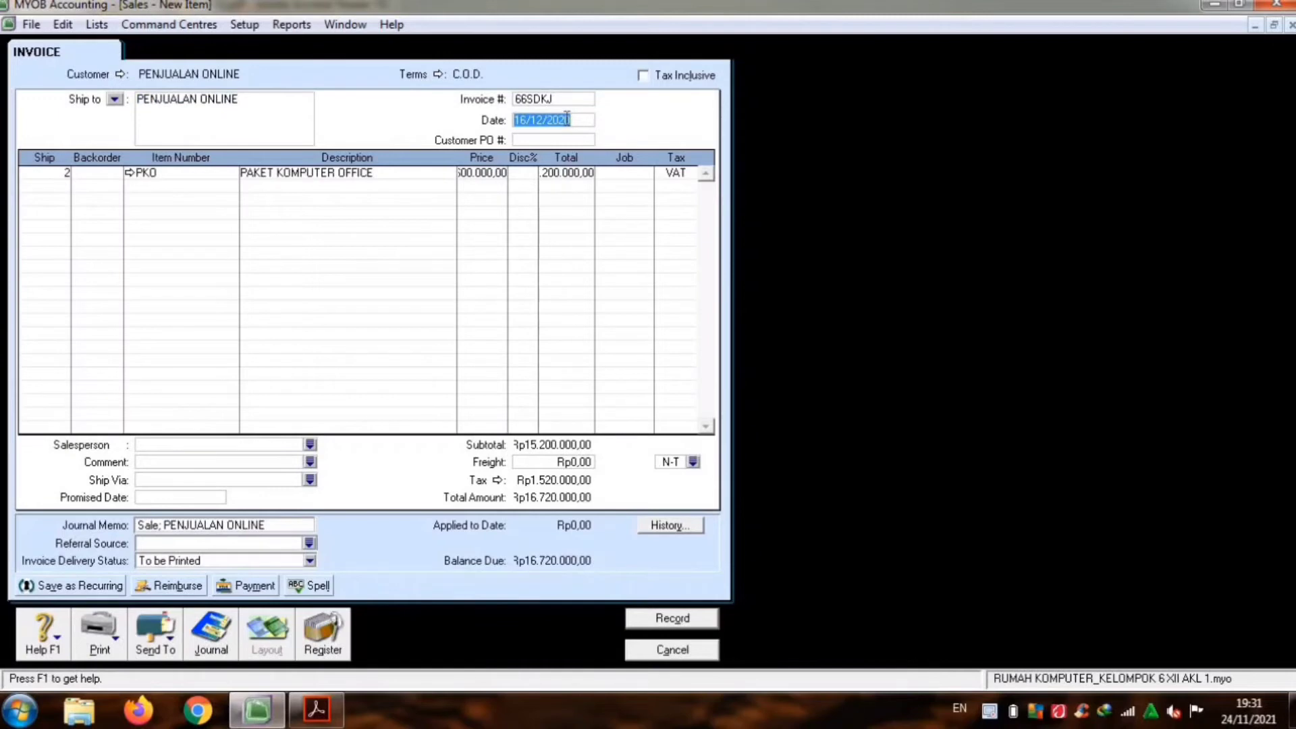
text(17/12/2020)
key(Tab)
Step: Review the invoice's journal recap, record the pre-dated sale and return to the Sales command centre
key(ctrl+r)
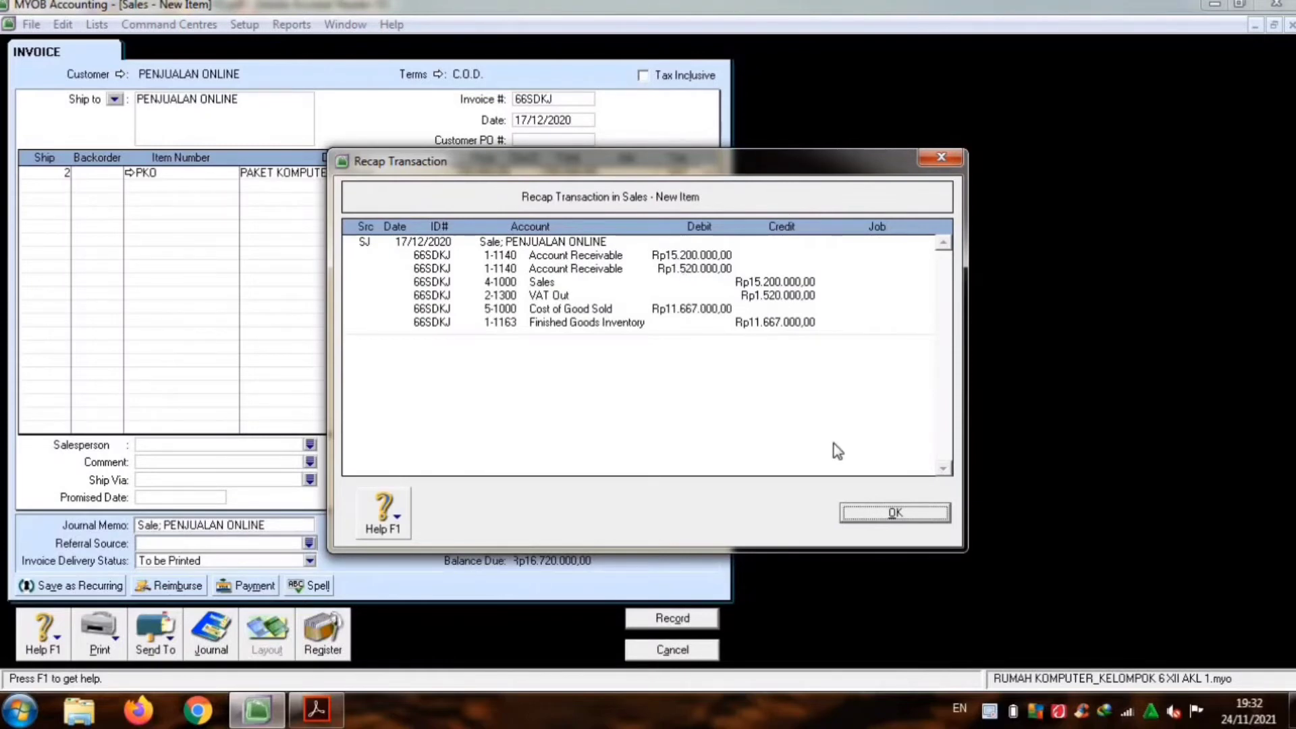
click(869, 517)
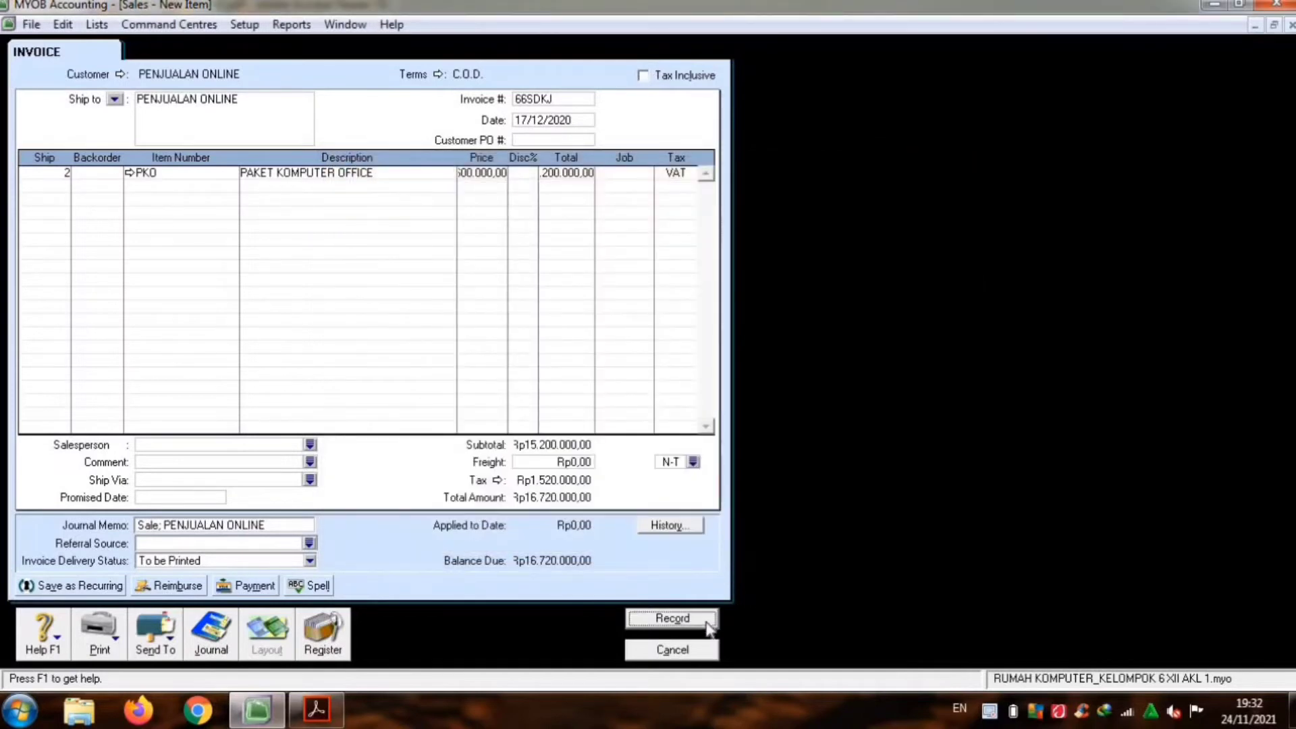
click(708, 627)
click(579, 410)
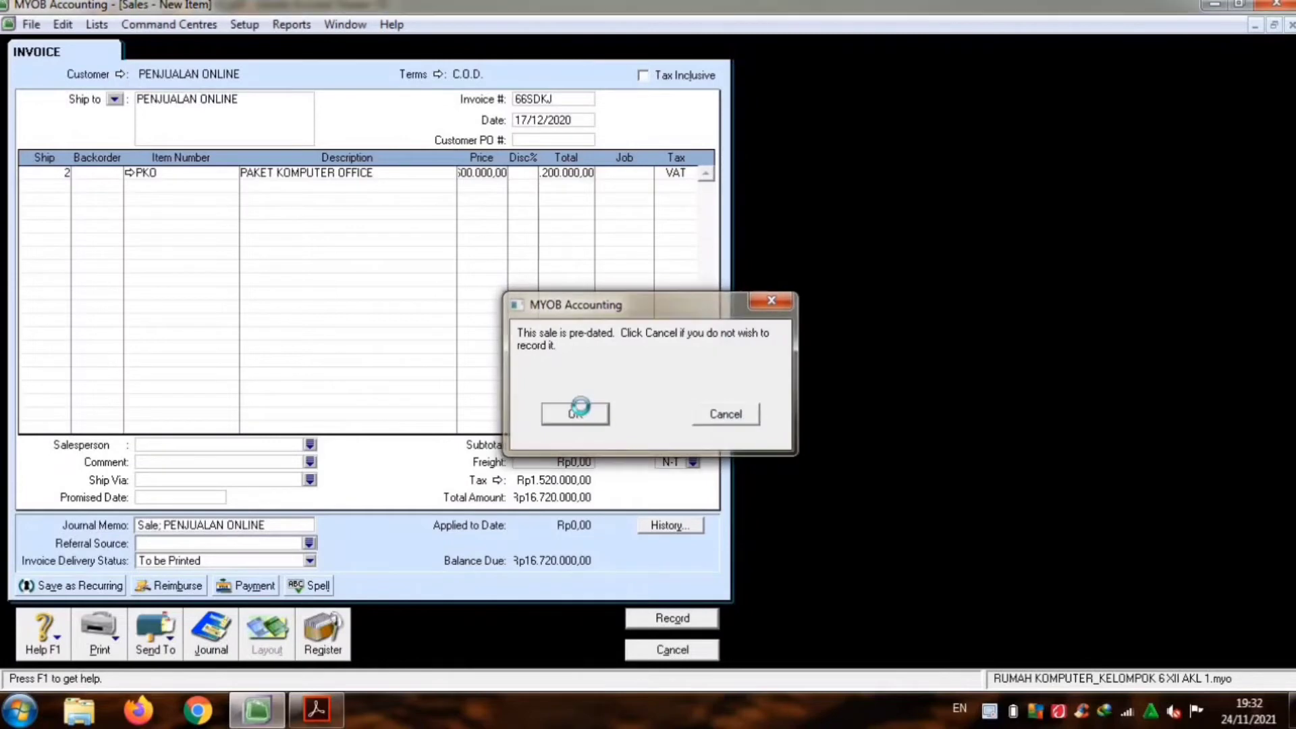
click(649, 655)
click(616, 649)
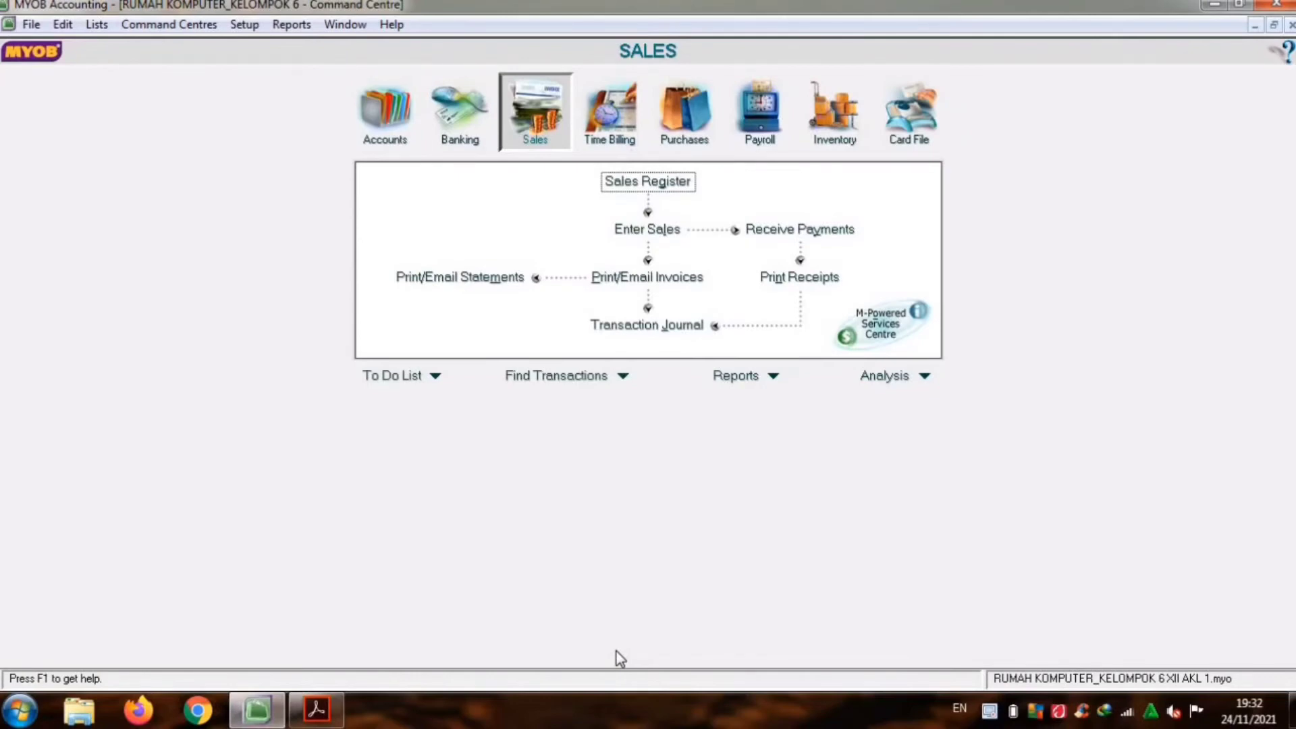
Step: Check the J&T cash payment voucher in the case PDF, then start a Spend Money entry in MYOB paid from 1-1130 Cash On Hand
key(alt+Tab)
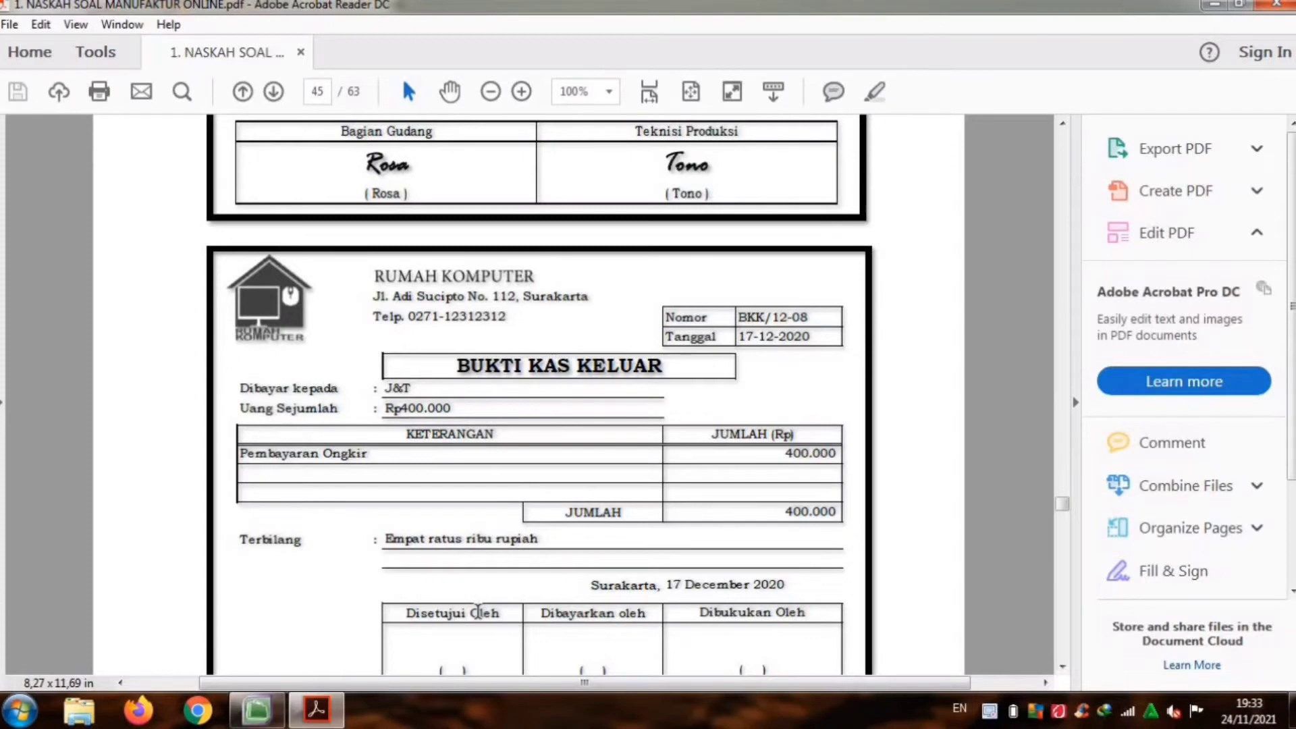
scroll(478, 612, down, 2)
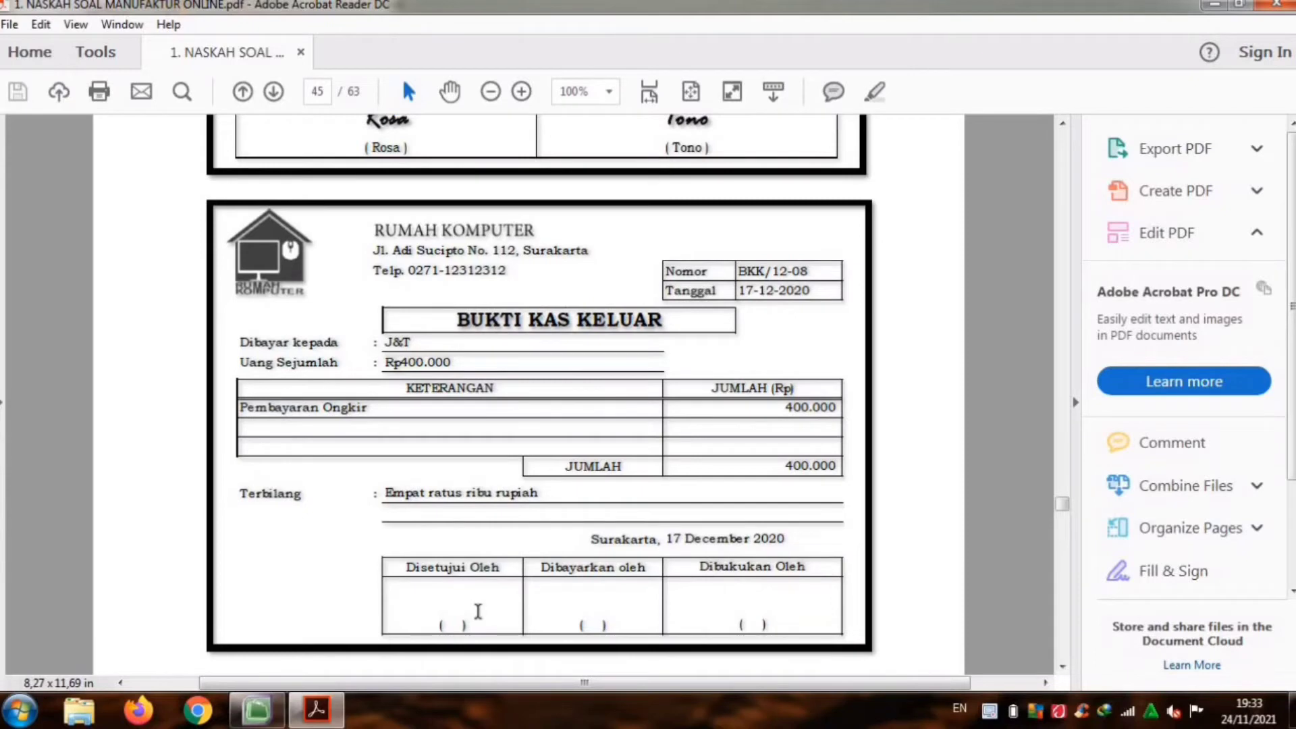
key(alt+Tab)
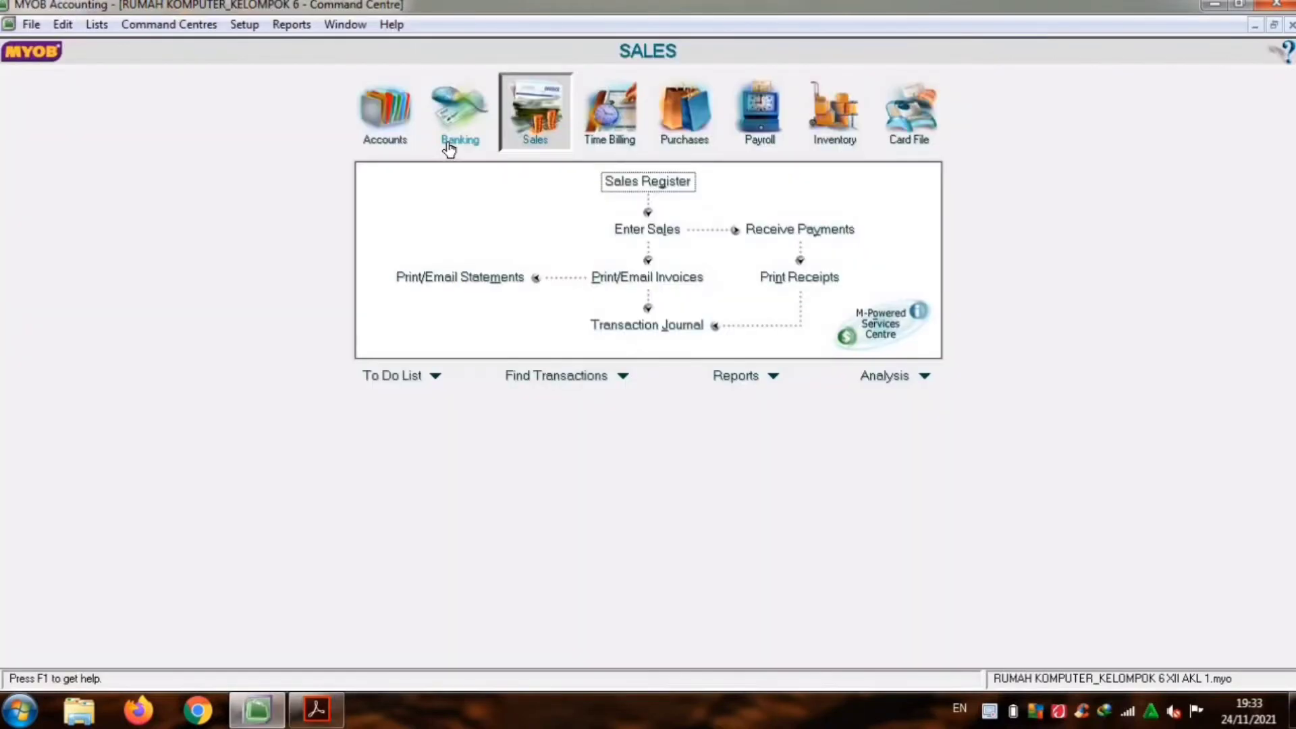
click(451, 135)
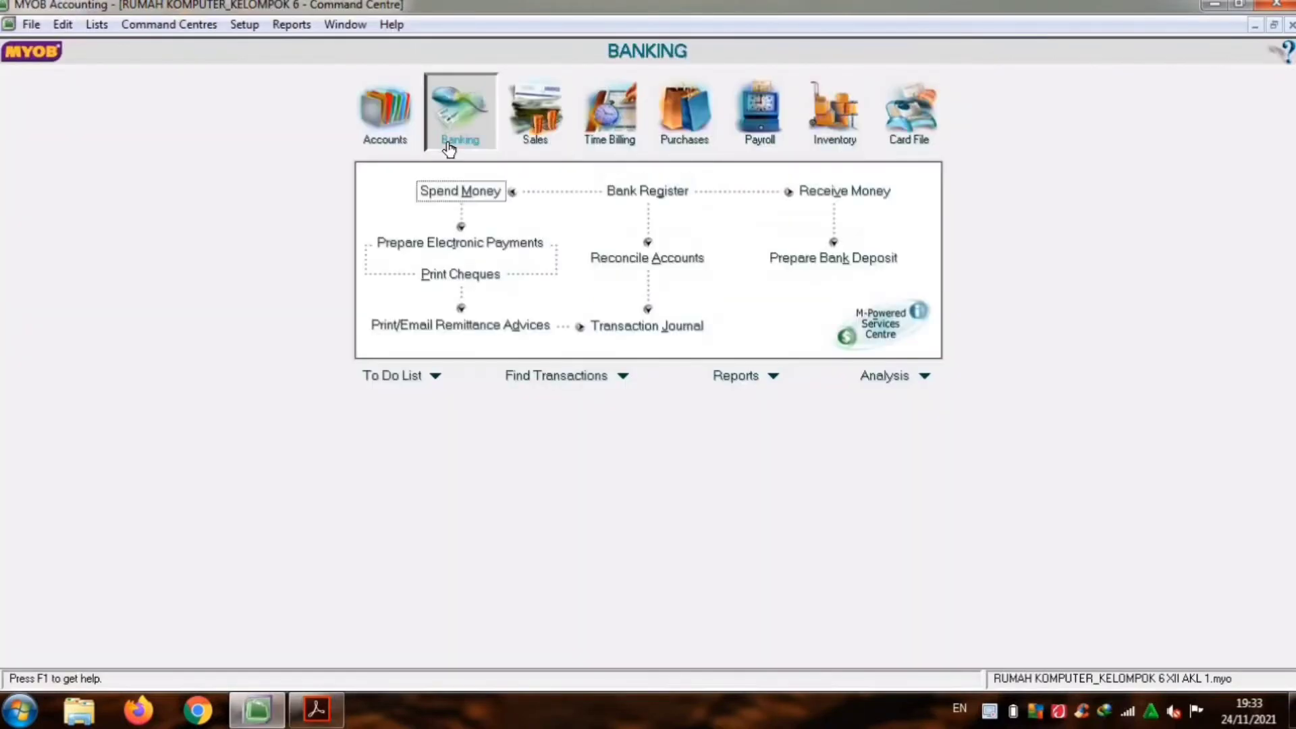
click(464, 194)
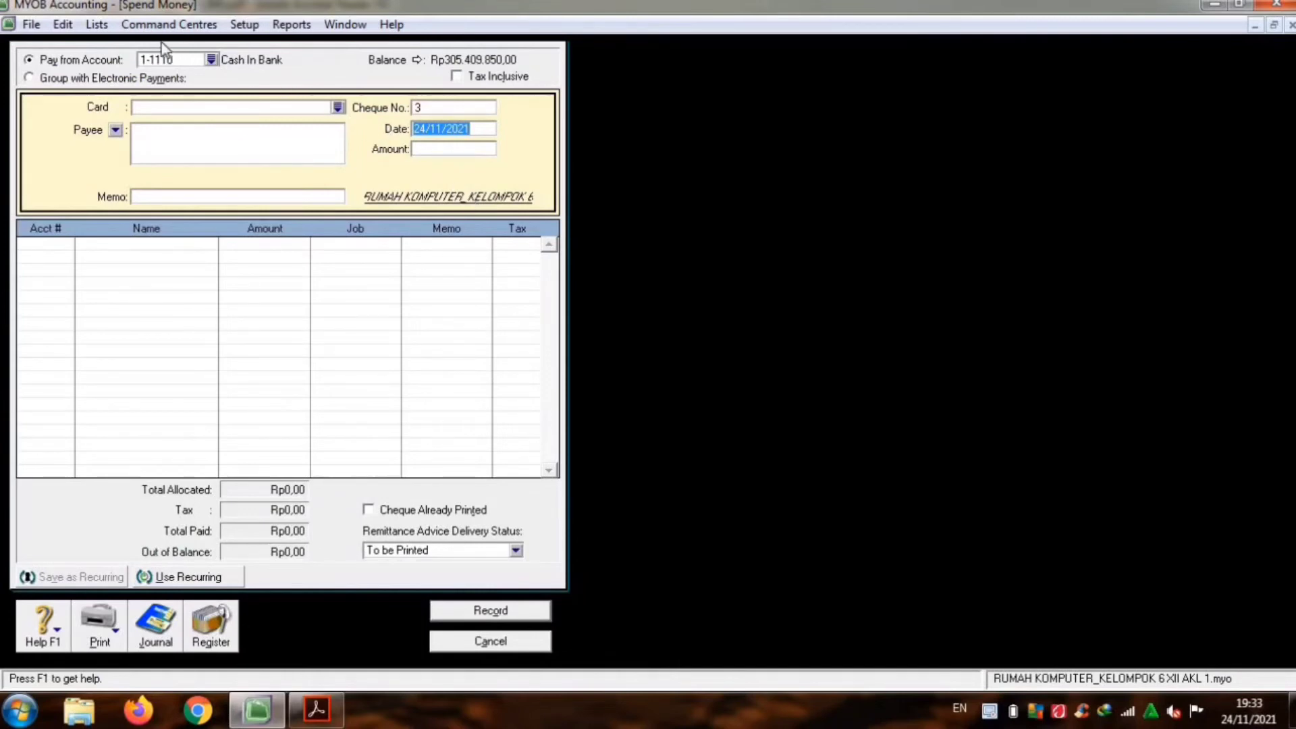
click(211, 61)
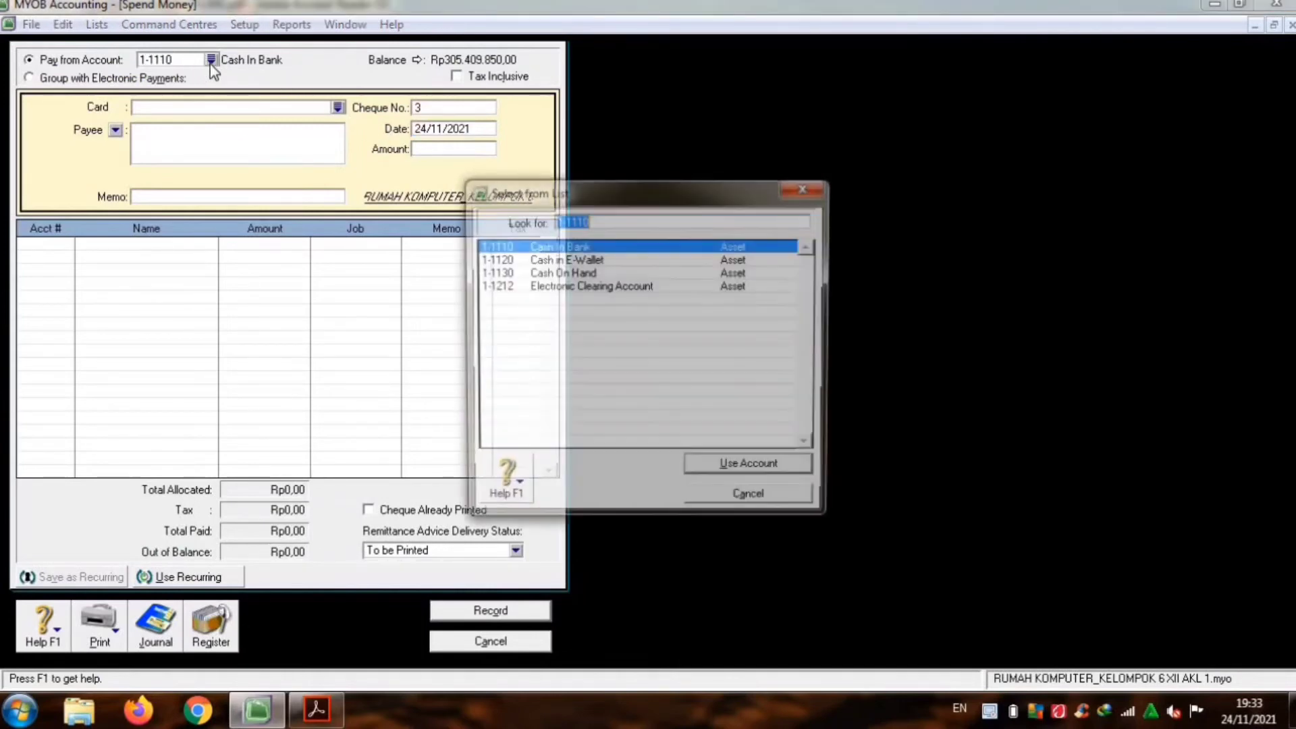
double_click(574, 274)
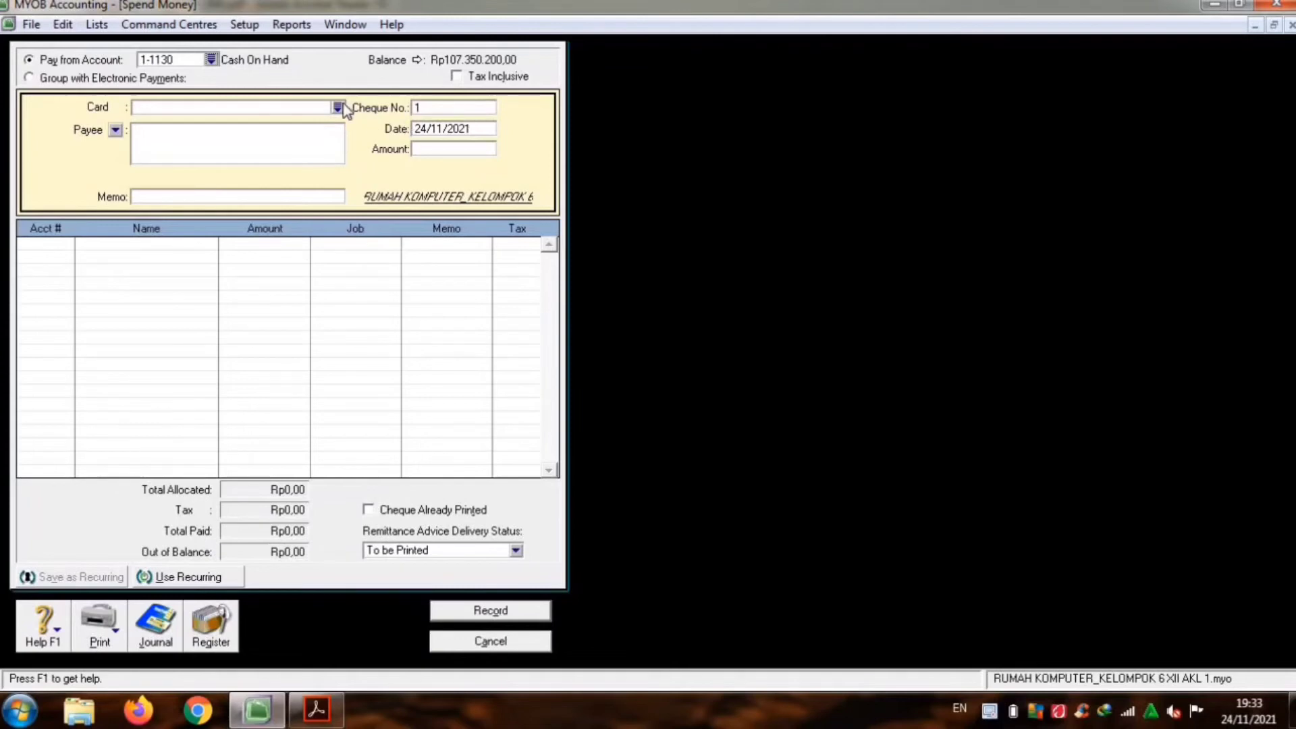
Step: Enter Kurir J&T as the payee and BKK/12-0 as the cheque number of the payment
click(296, 135)
text(Kurir J&T)
click(415, 108)
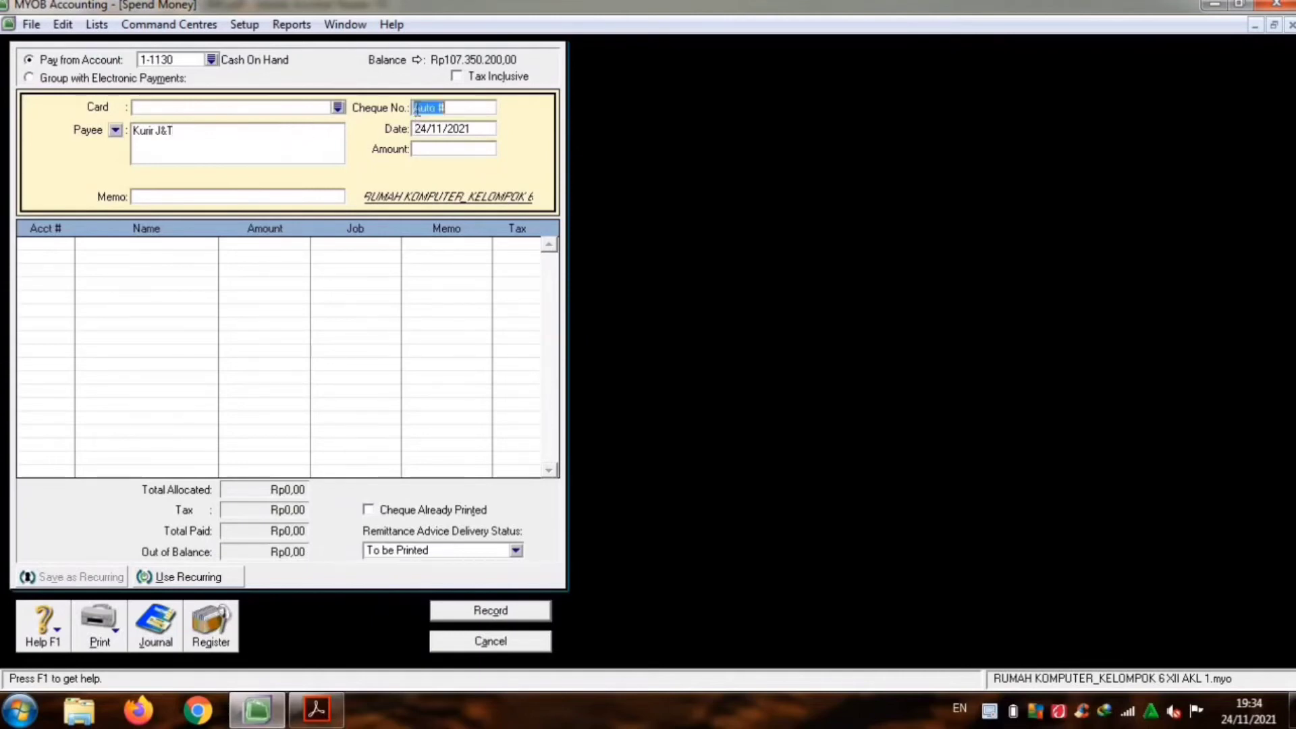
text(BK)
text(K)
text(?12)
key(BackSpace)
key(BackSpace)
key(BackSpace)
text(/12-0)
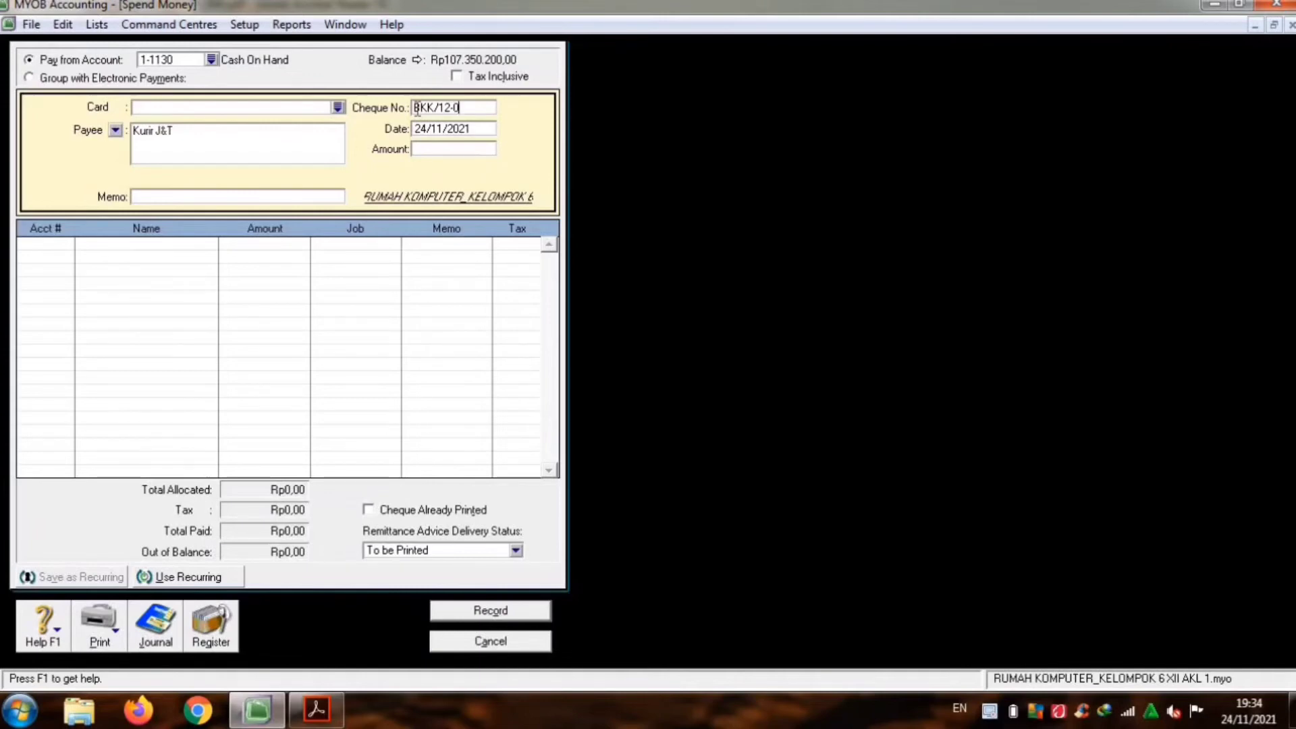
key(Tab)
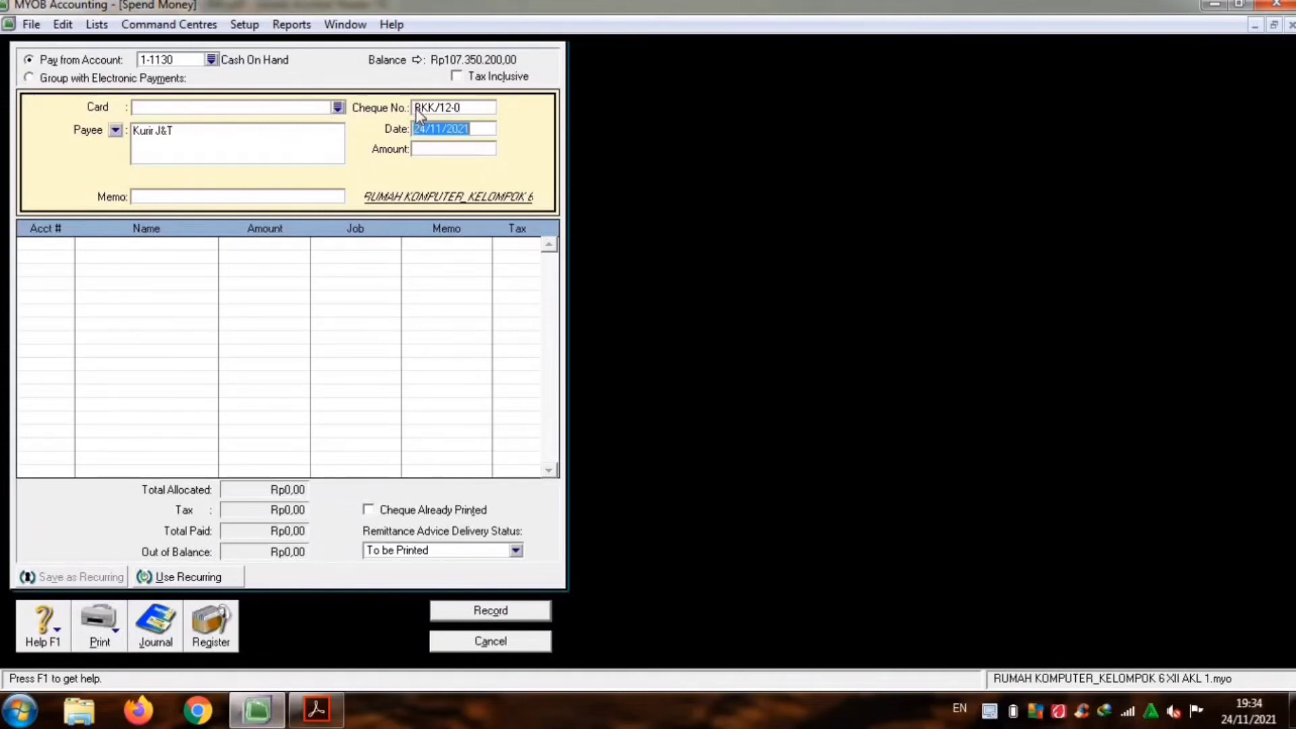
Step: Correct the cheque number of the J&T payment to BKK/12-8
click(470, 108)
click(470, 107)
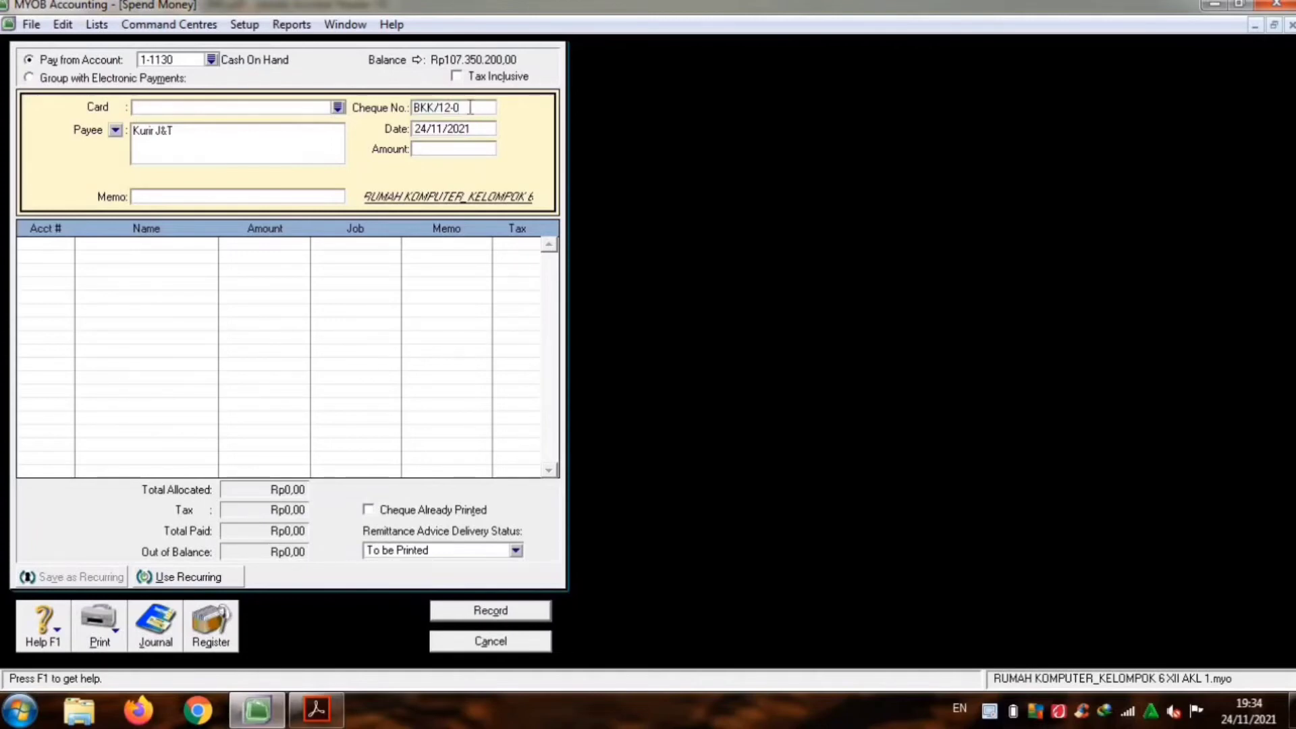
key(BackSpace)
text(8)
key(Tab)
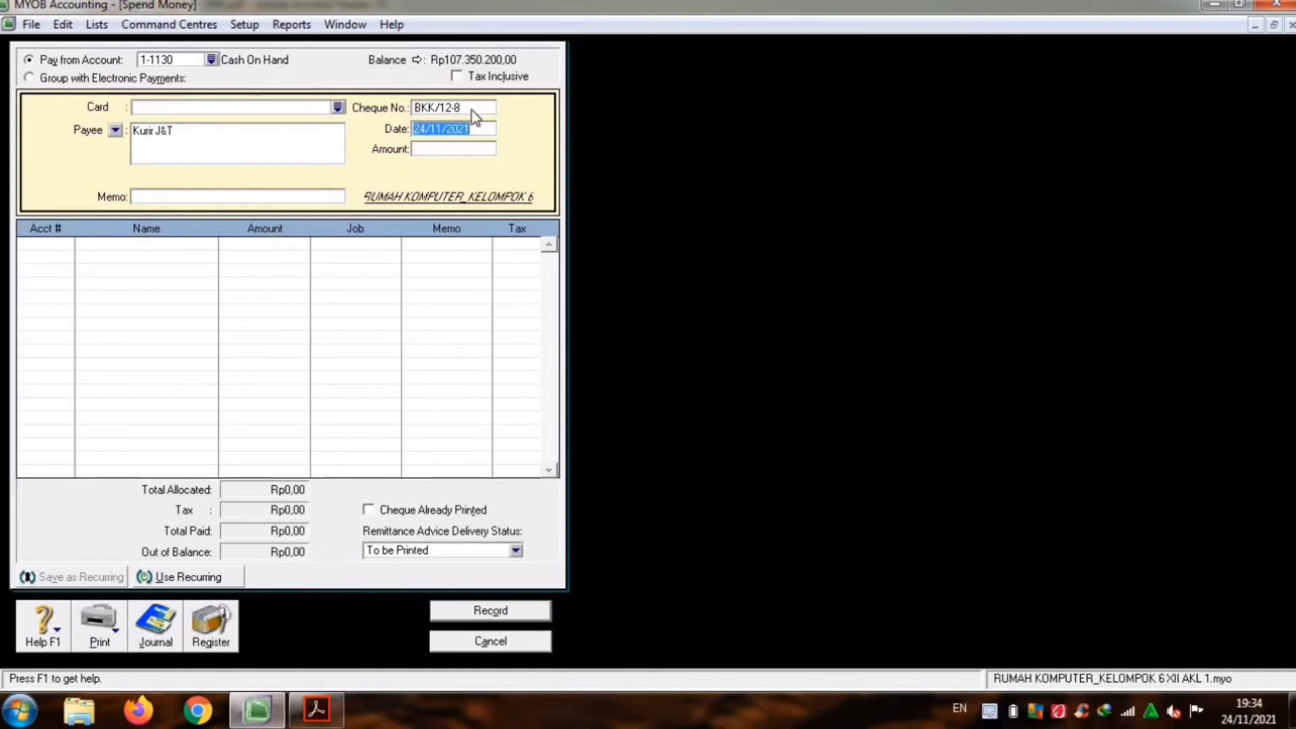
Step: Date the payment 17/12/2020 and set its amount to Rp400.000
text(17/1)
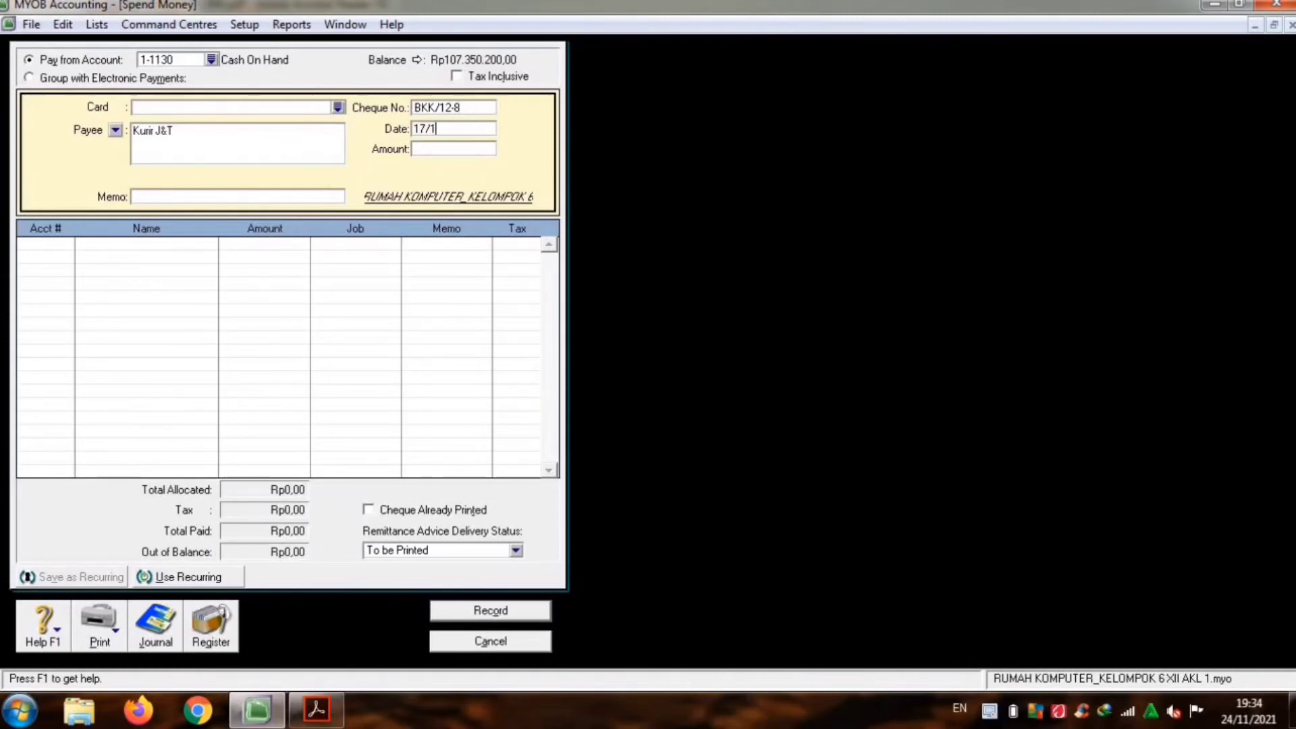
text(2/2020)
key(Tab)
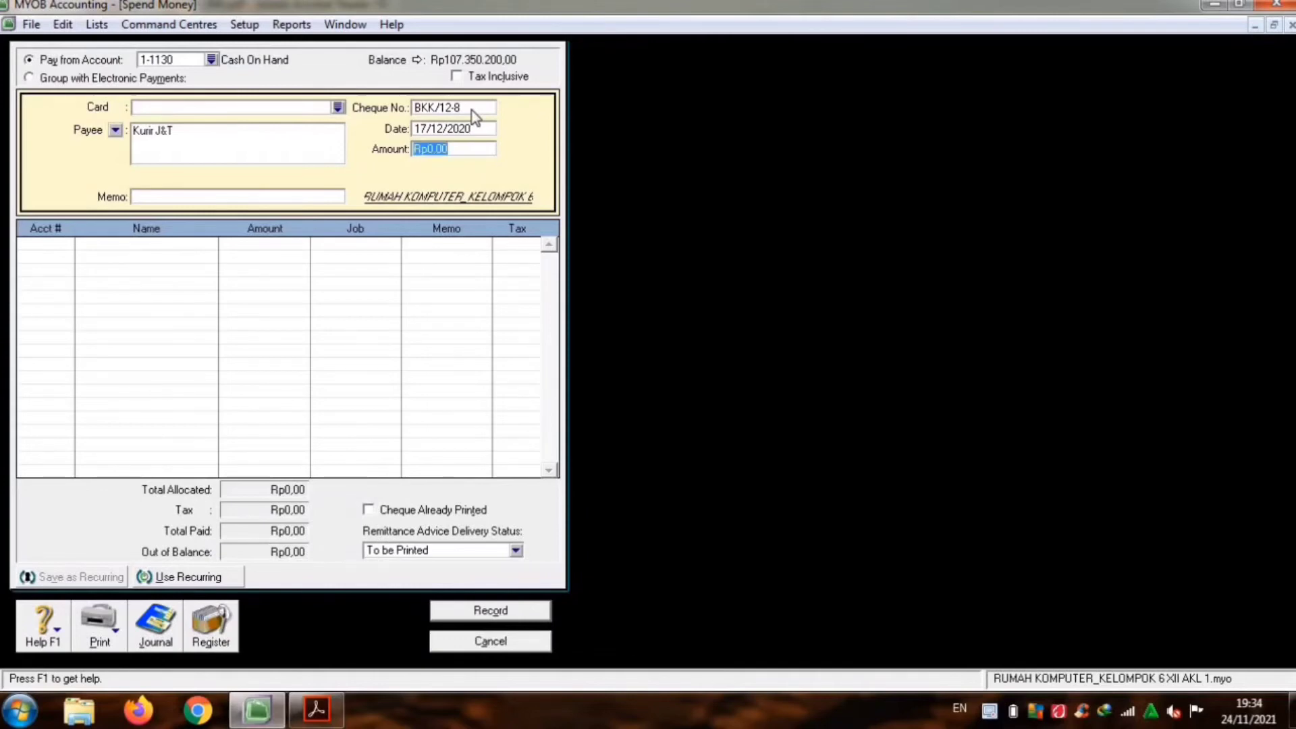
text(400000)
key(Tab)
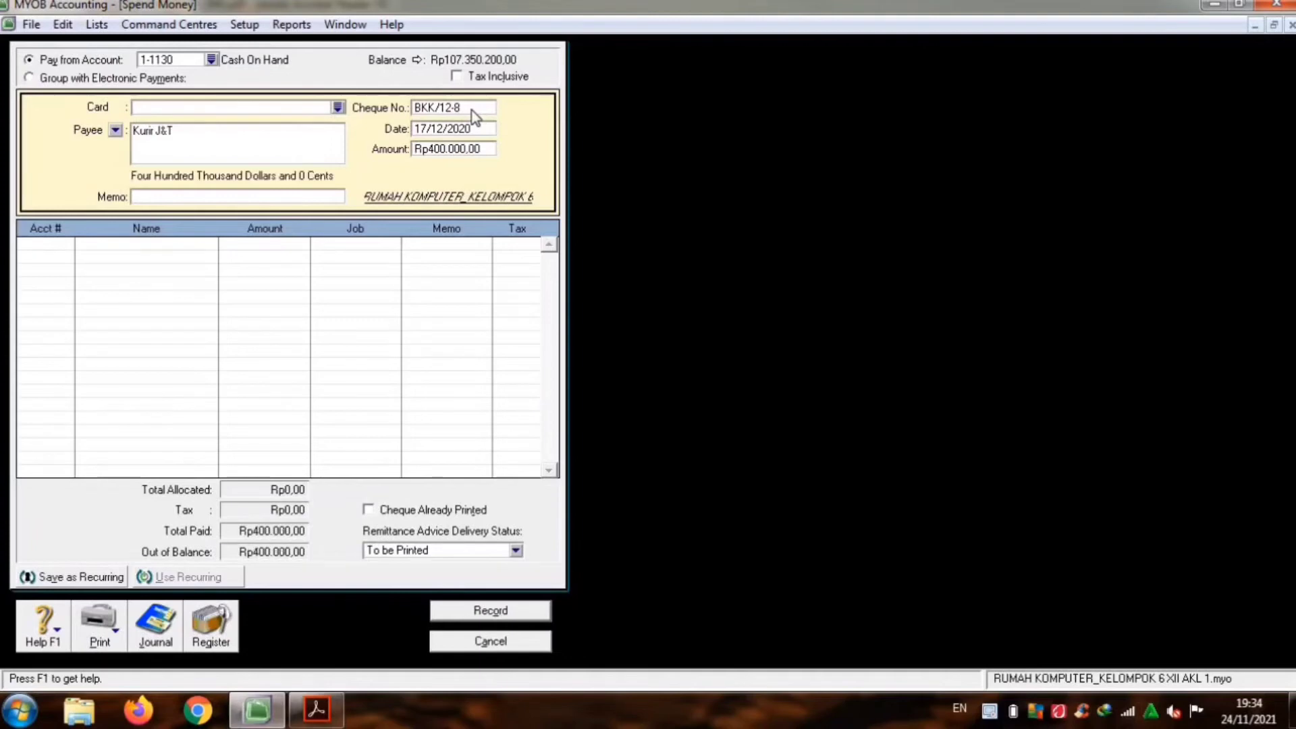
Step: Fill in the payment memo with "Pembayaran Ongkir Pesanan", the customer's name and "di Jakarta"
click(249, 197)
text(Pembayaran Ongkir )
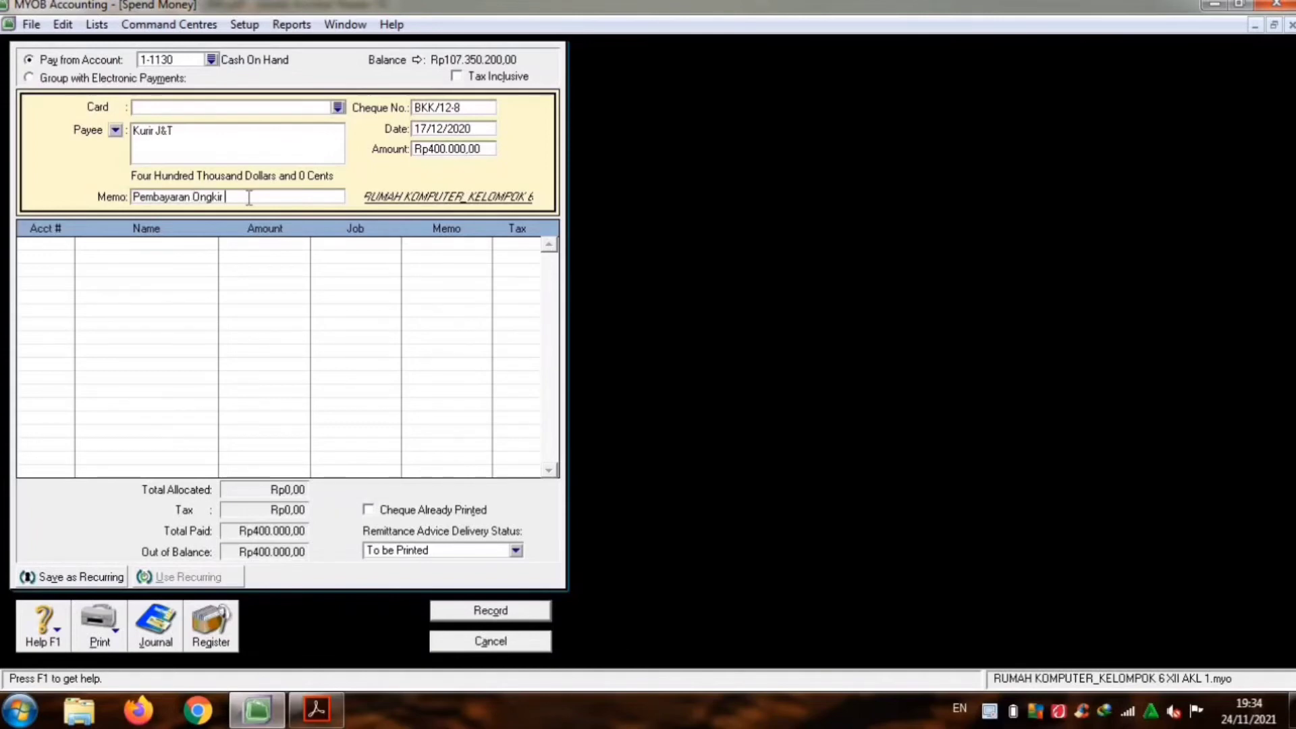
text(Pesanan Tn Nanda di)
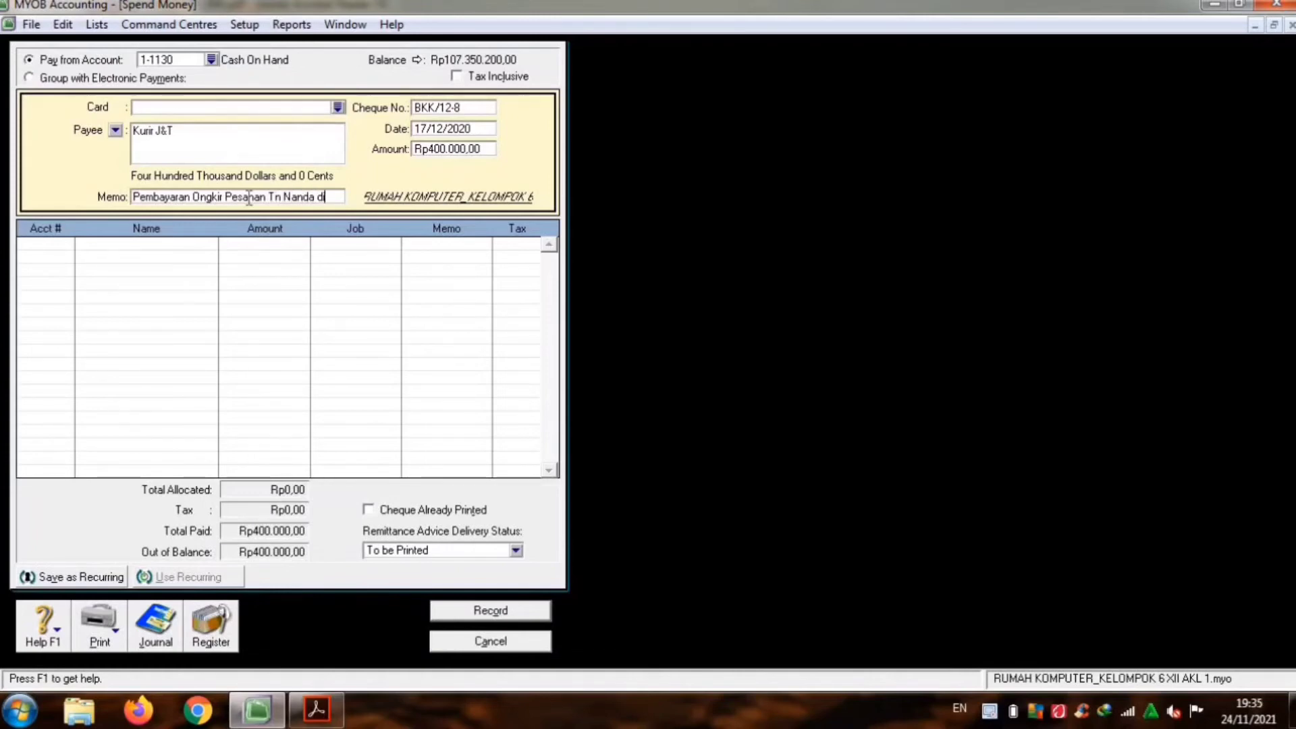
text( Jakar)
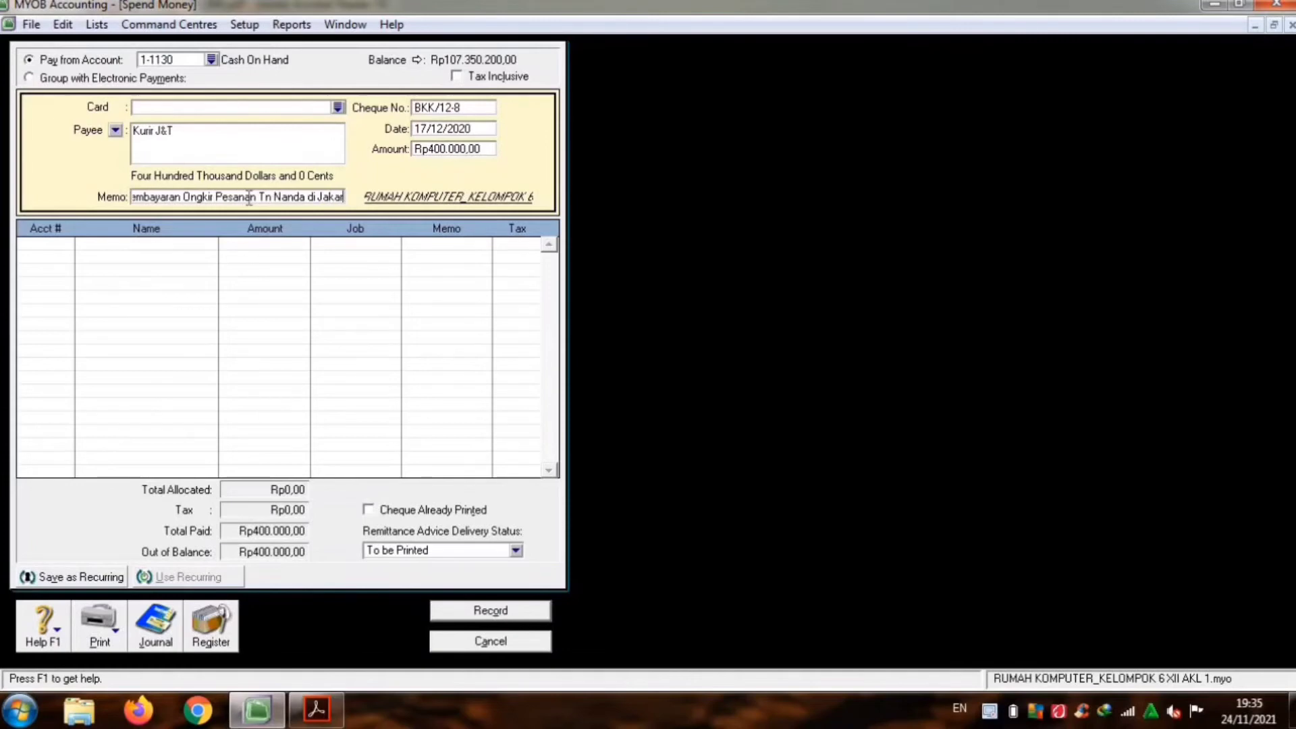
text(ta)
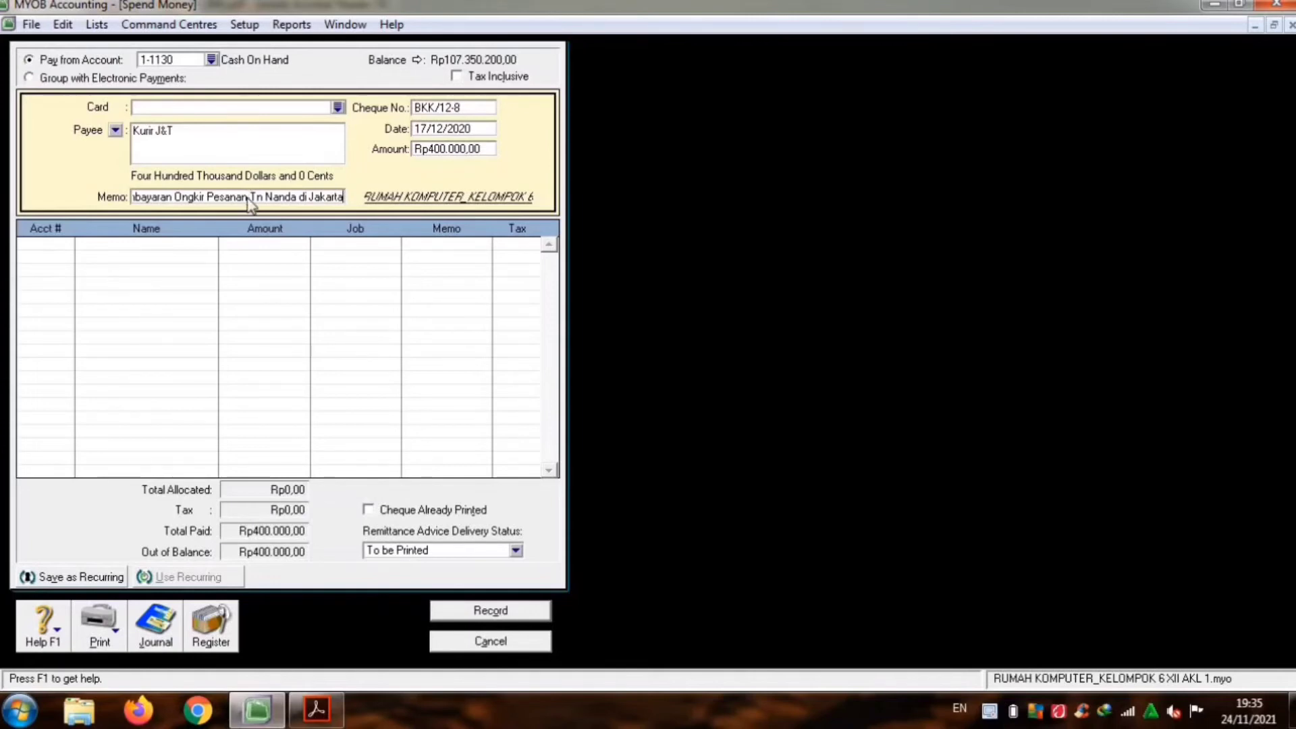
key(Tab)
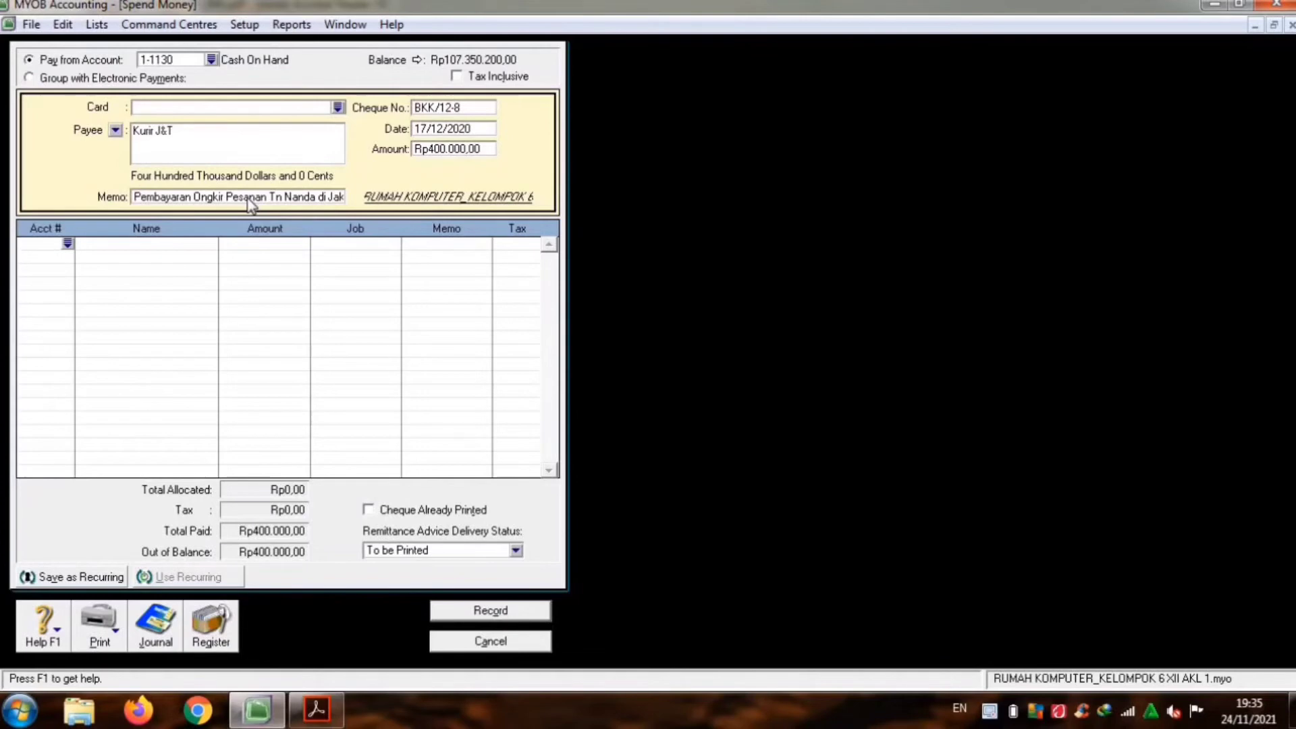
Step: Allocate the full Rp400.000 to account 5-2000 Freight Paid, leaving the job and line memo empty
text(5-2)
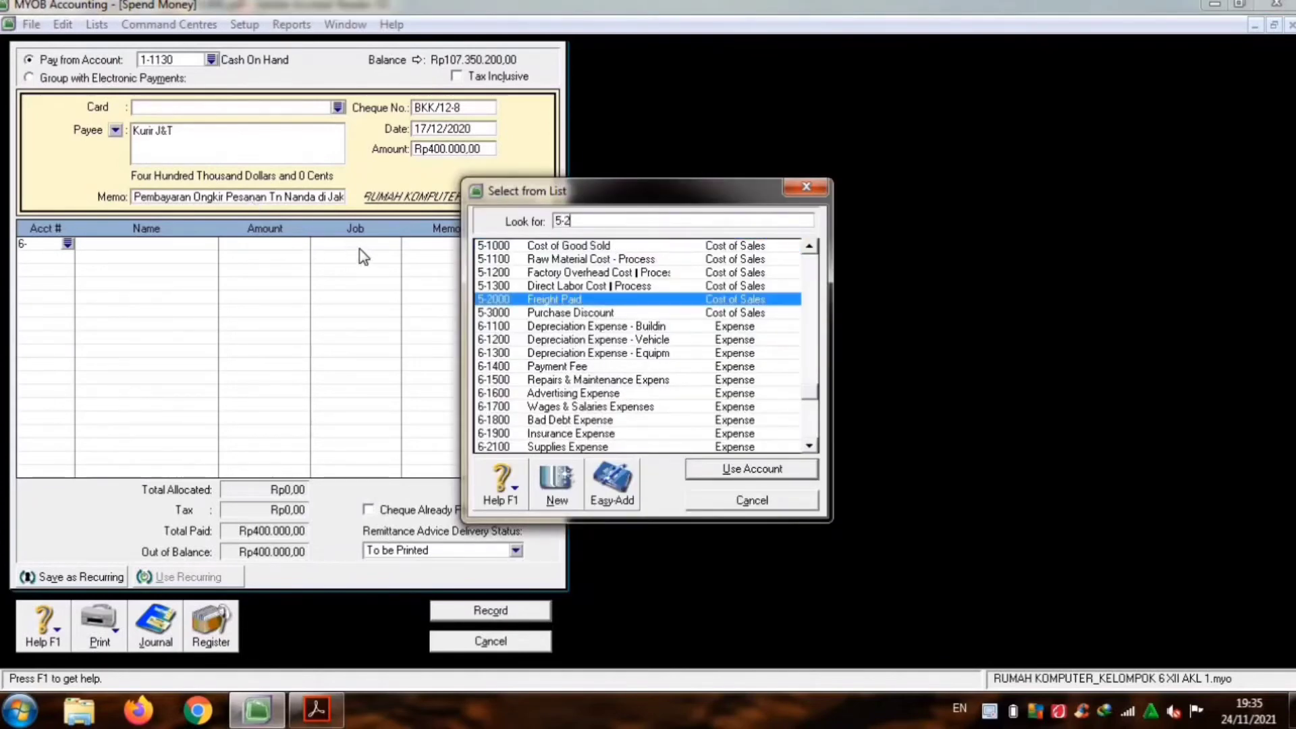
double_click(490, 307)
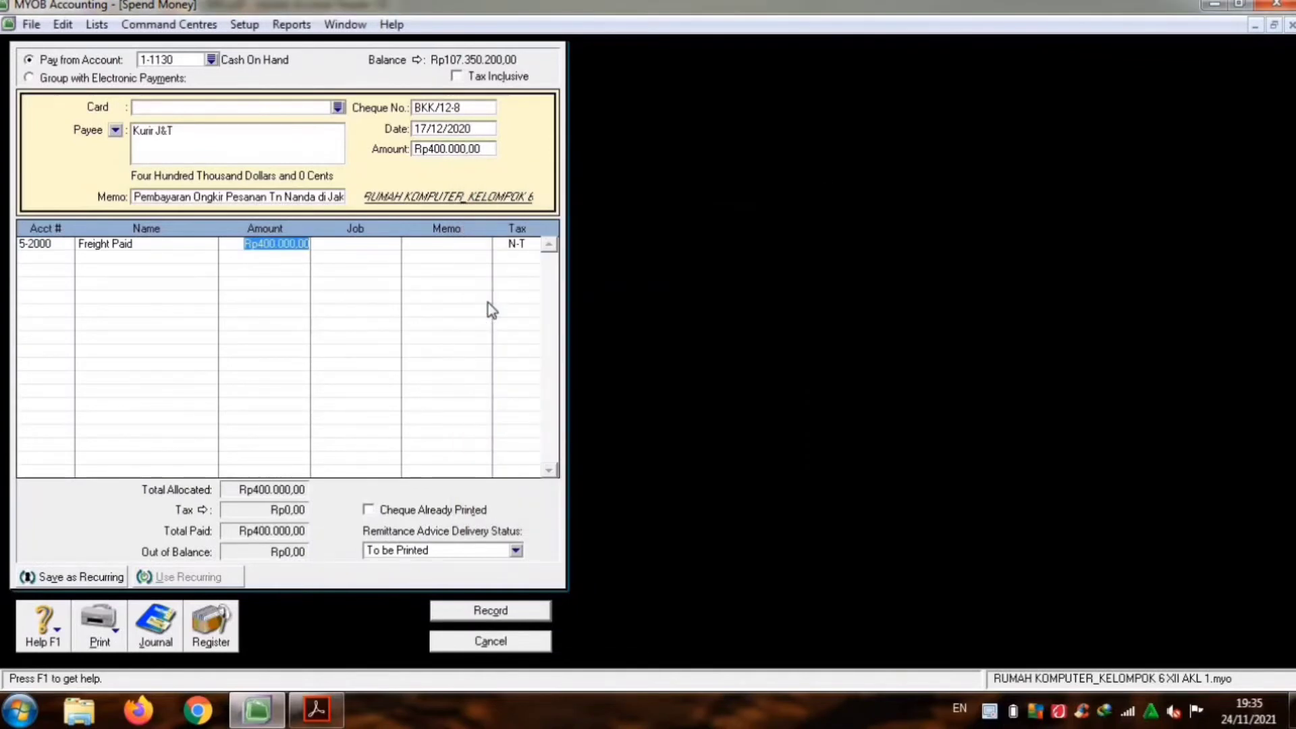
key(Tab)
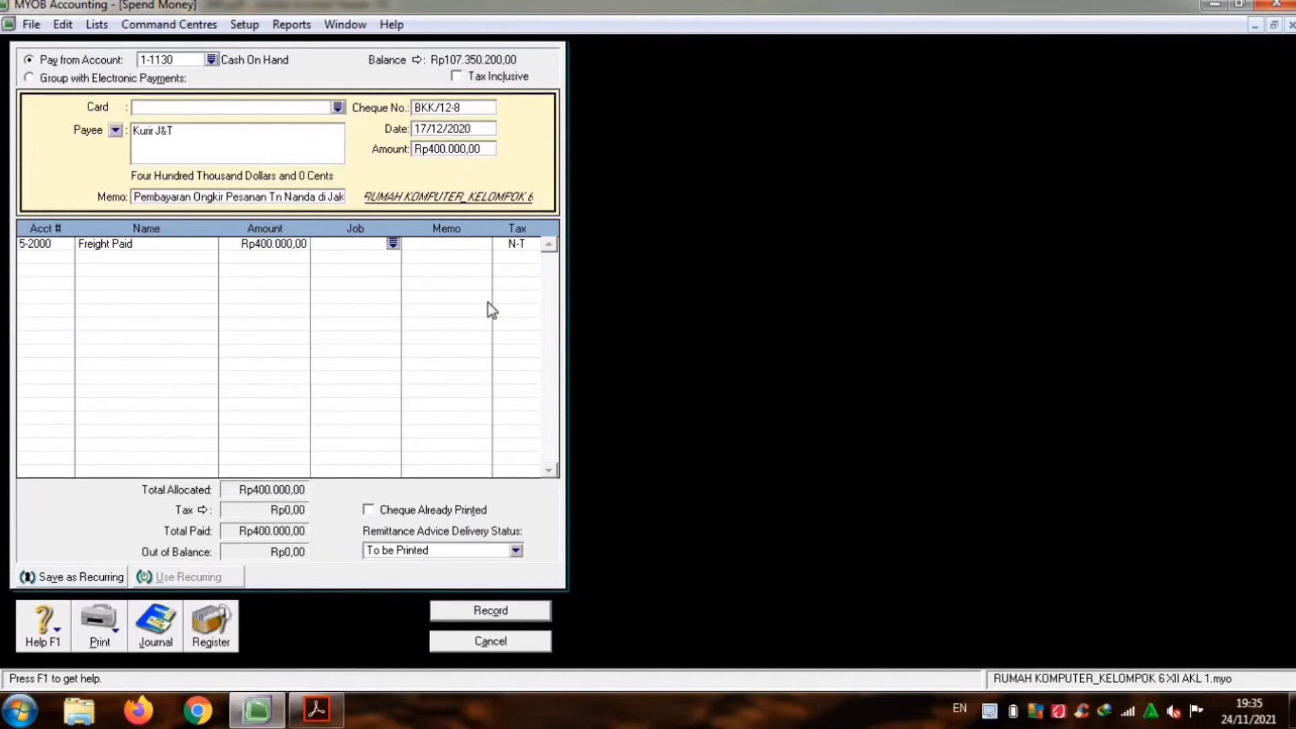
key(Tab)
key(Tab)
key(Tab)
Step: Review the payment's journal recap, record the payment and close the Spend Money window
key(ctrl+r)
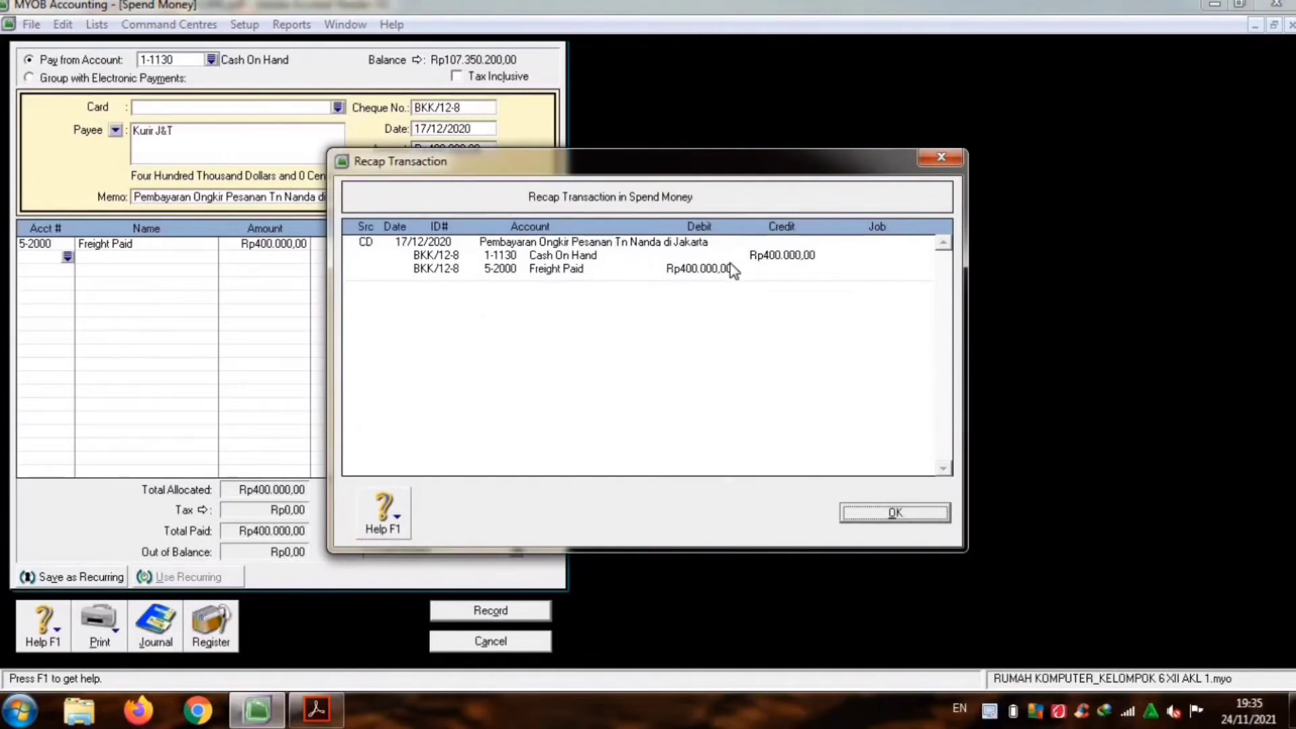
click(889, 513)
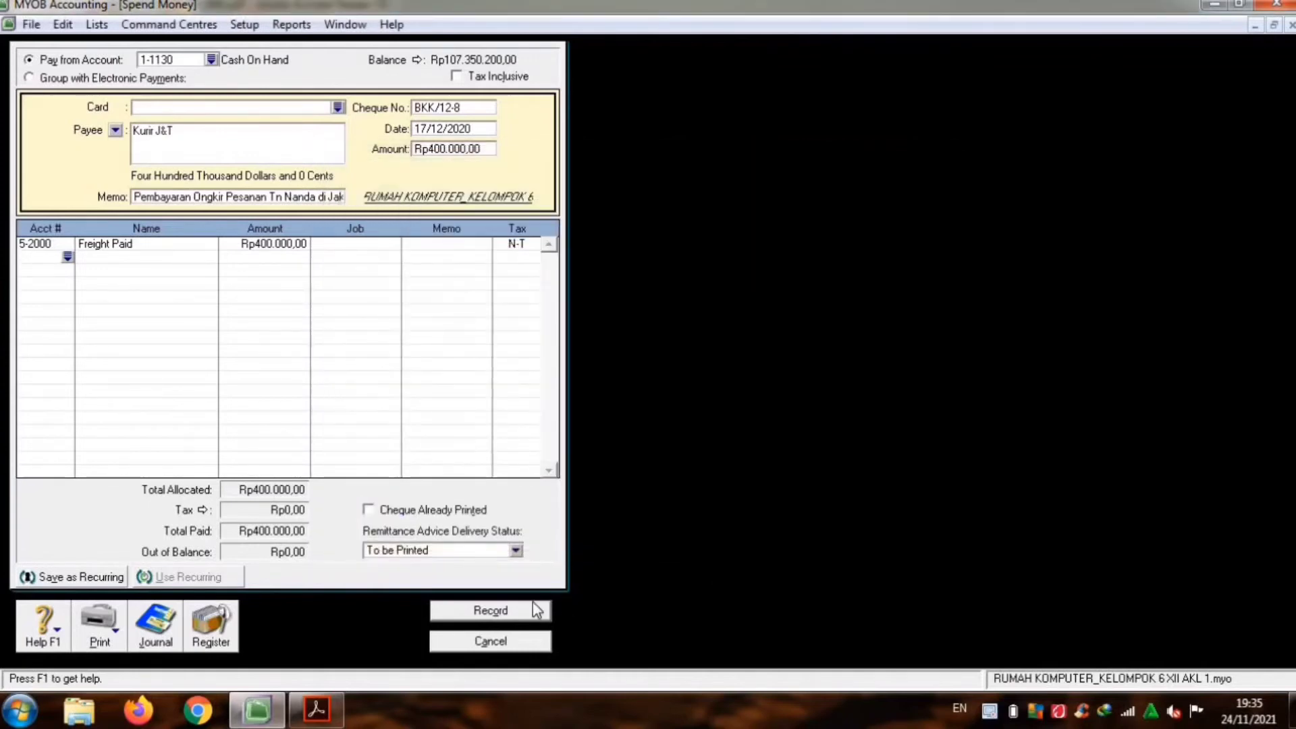
click(528, 611)
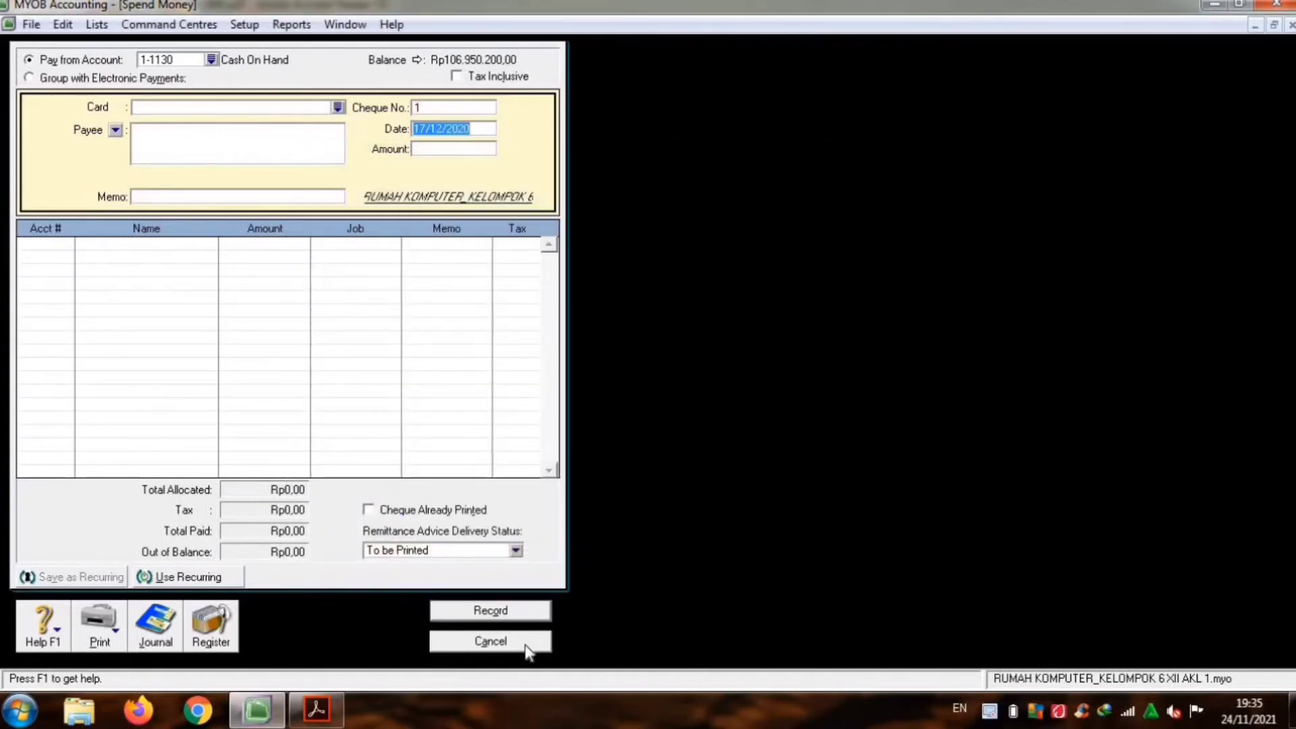
click(490, 642)
Step: Check the Transaksi 29 Shopee order note in the case PDF, then start a purchase bill in MYOB for supplier NVIDIA INDONESIA
click(317, 710)
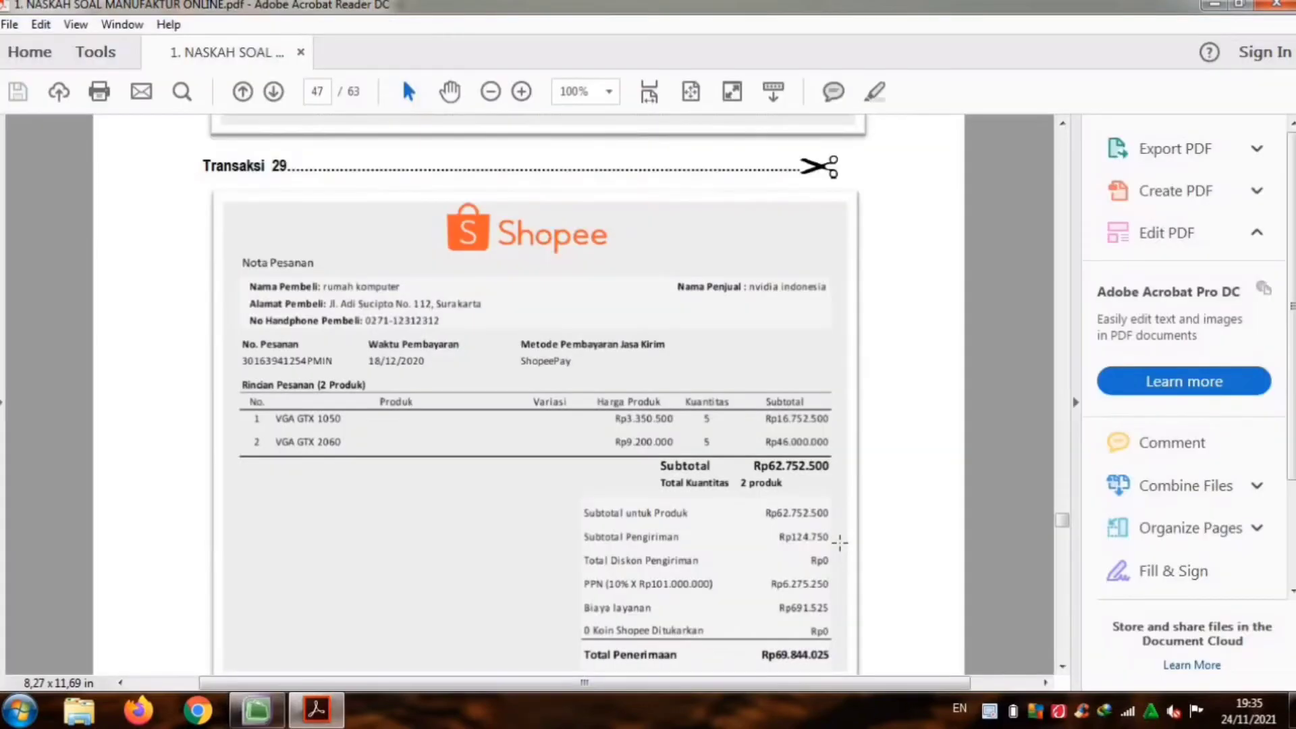
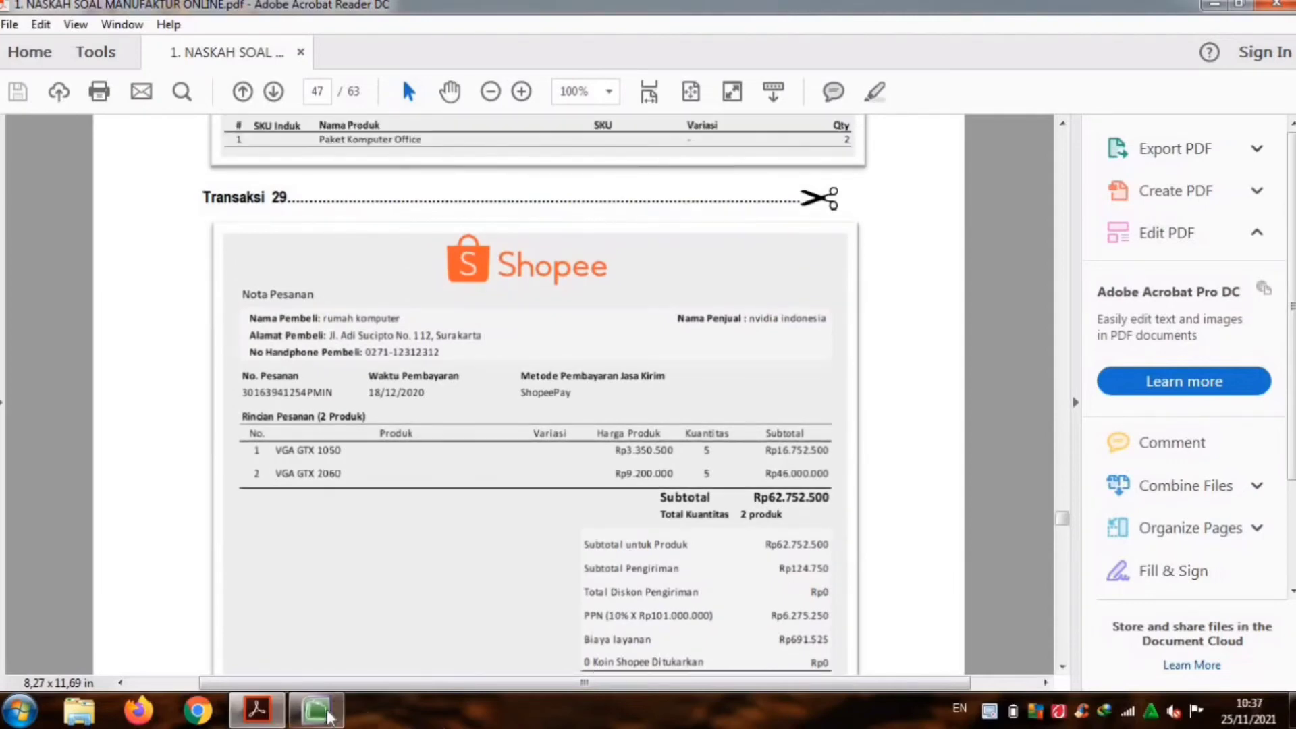
click(316, 710)
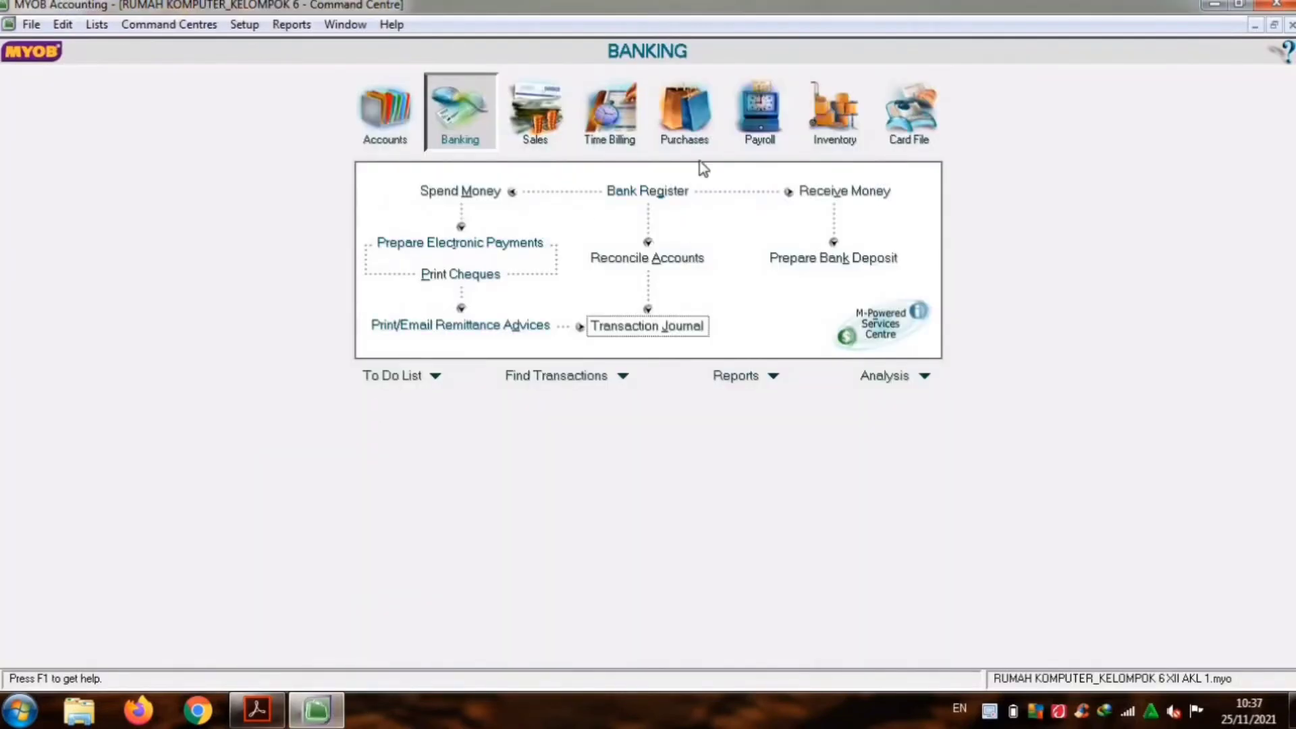
click(683, 132)
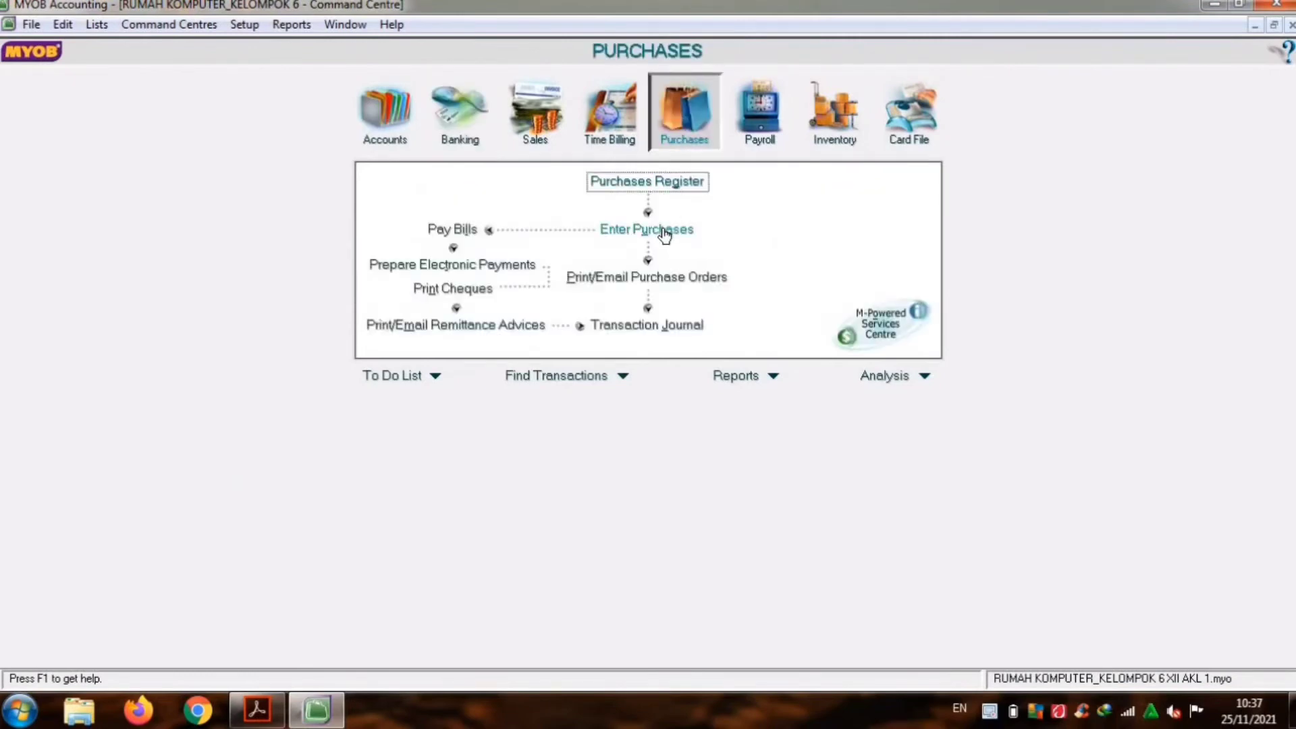
click(664, 228)
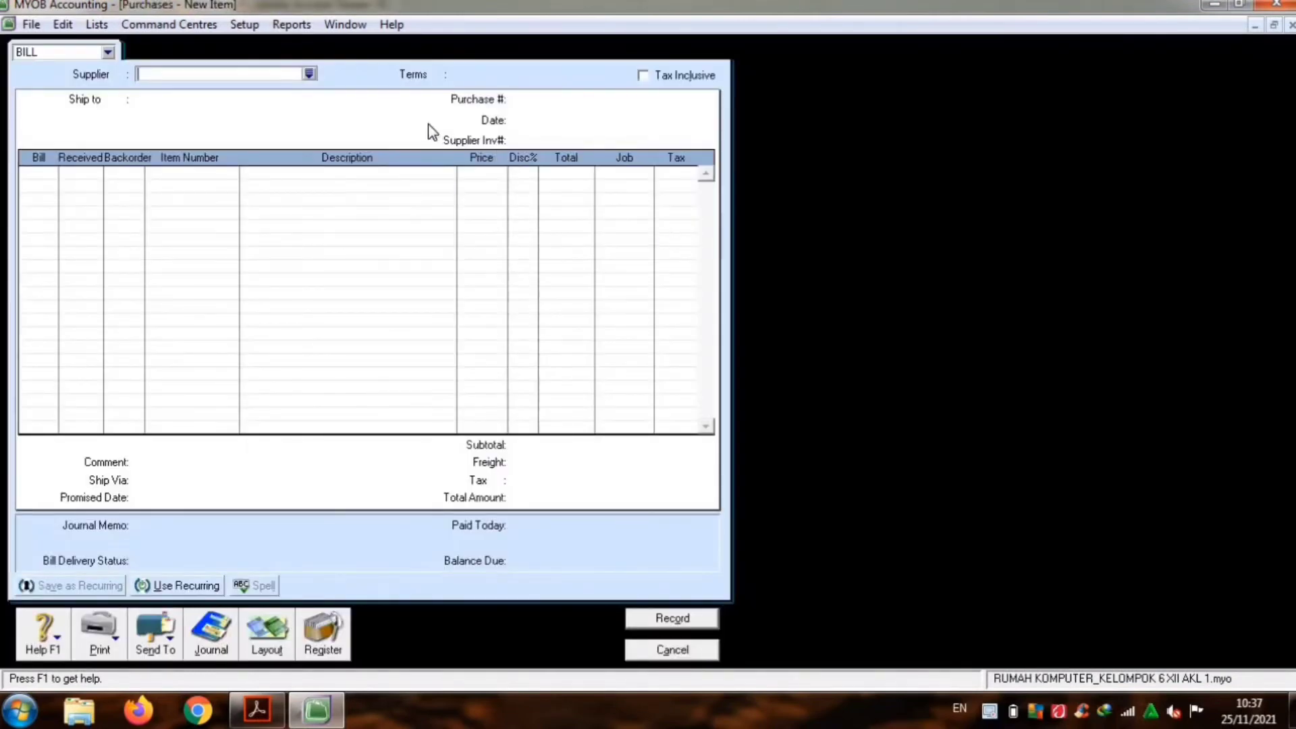
click(308, 73)
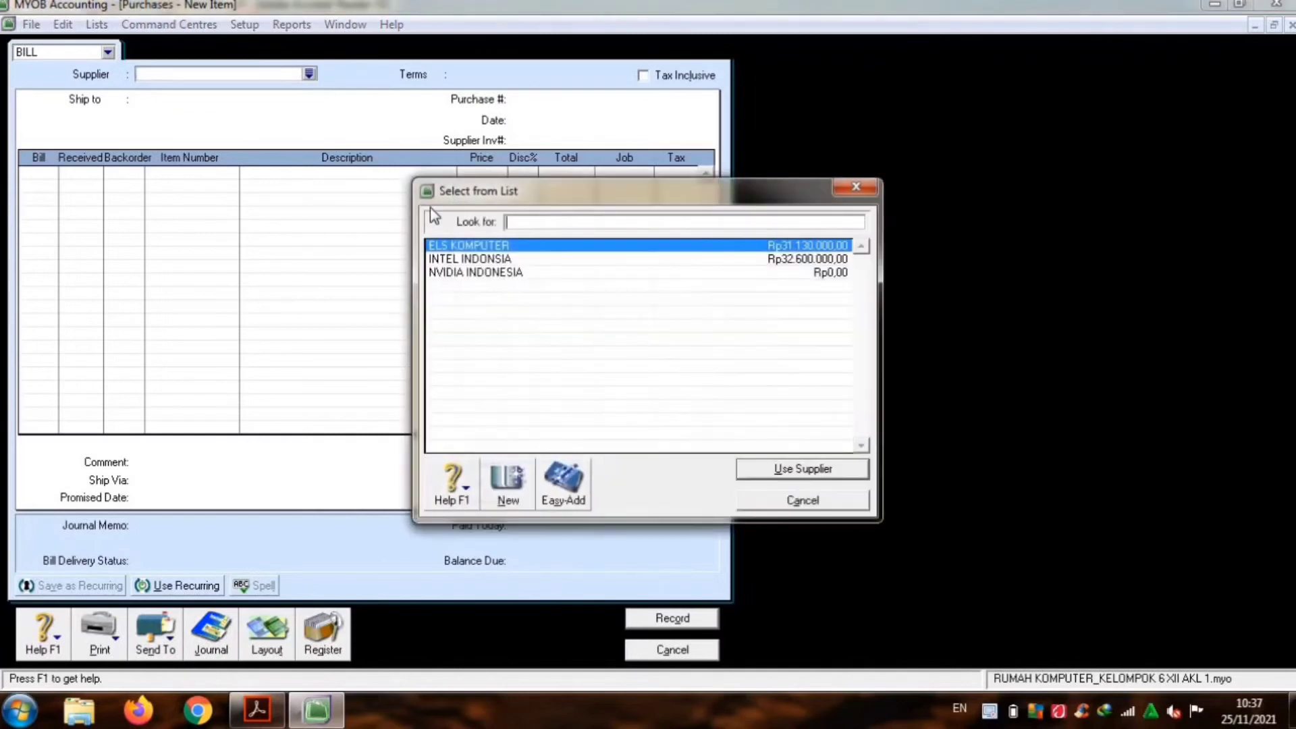
double_click(475, 273)
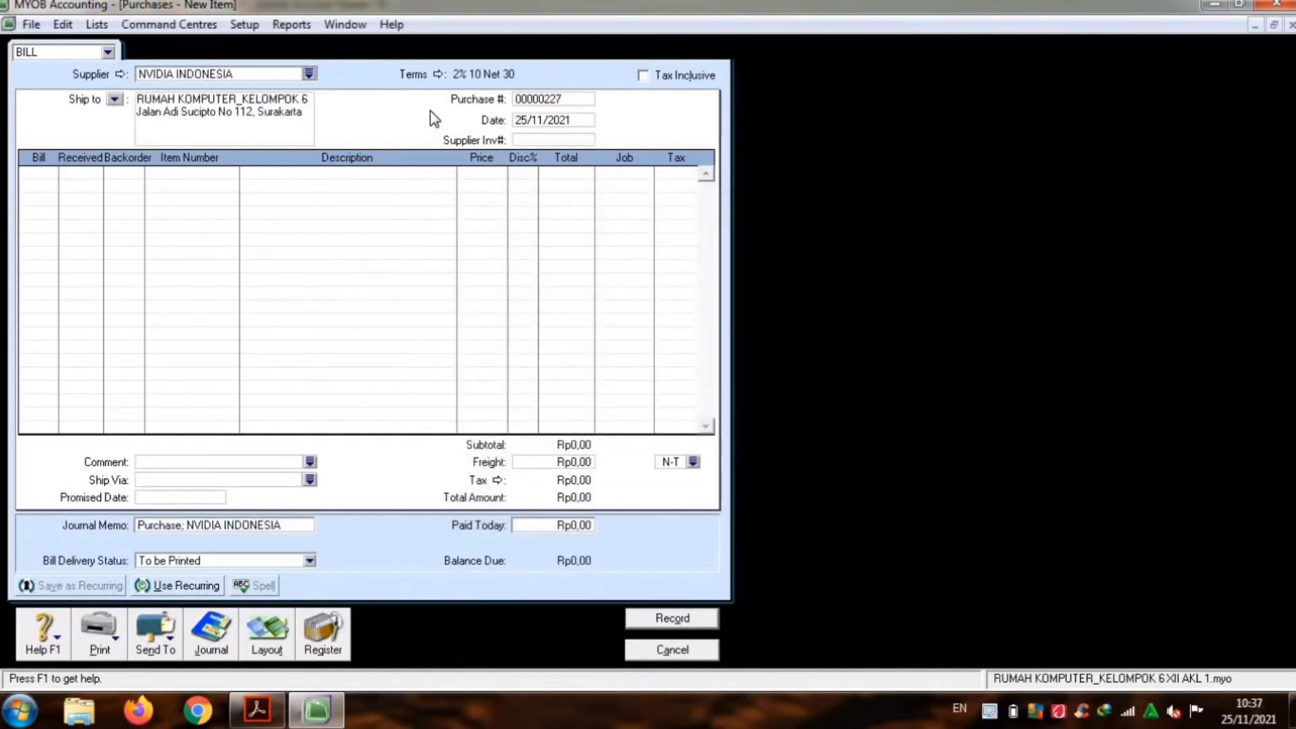
Step: Change the bill's credit terms so that payment is due C.O.D
click(437, 75)
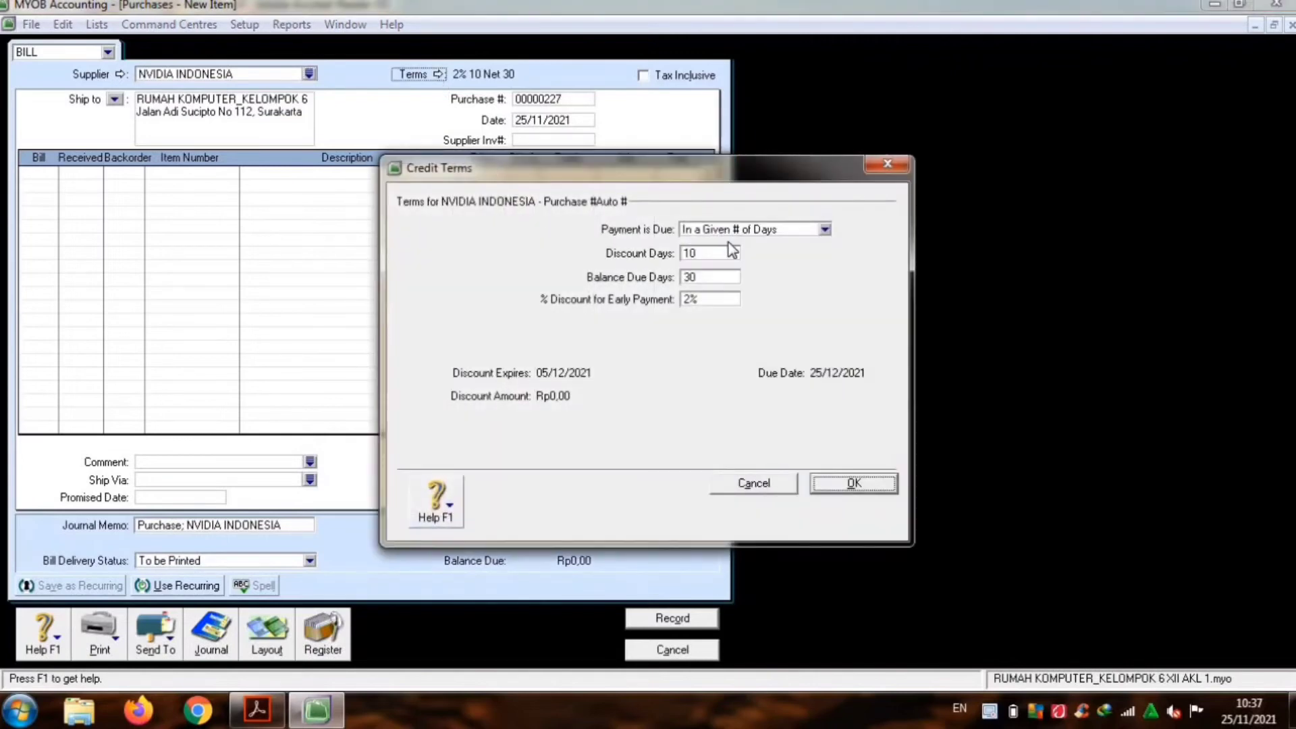
click(826, 229)
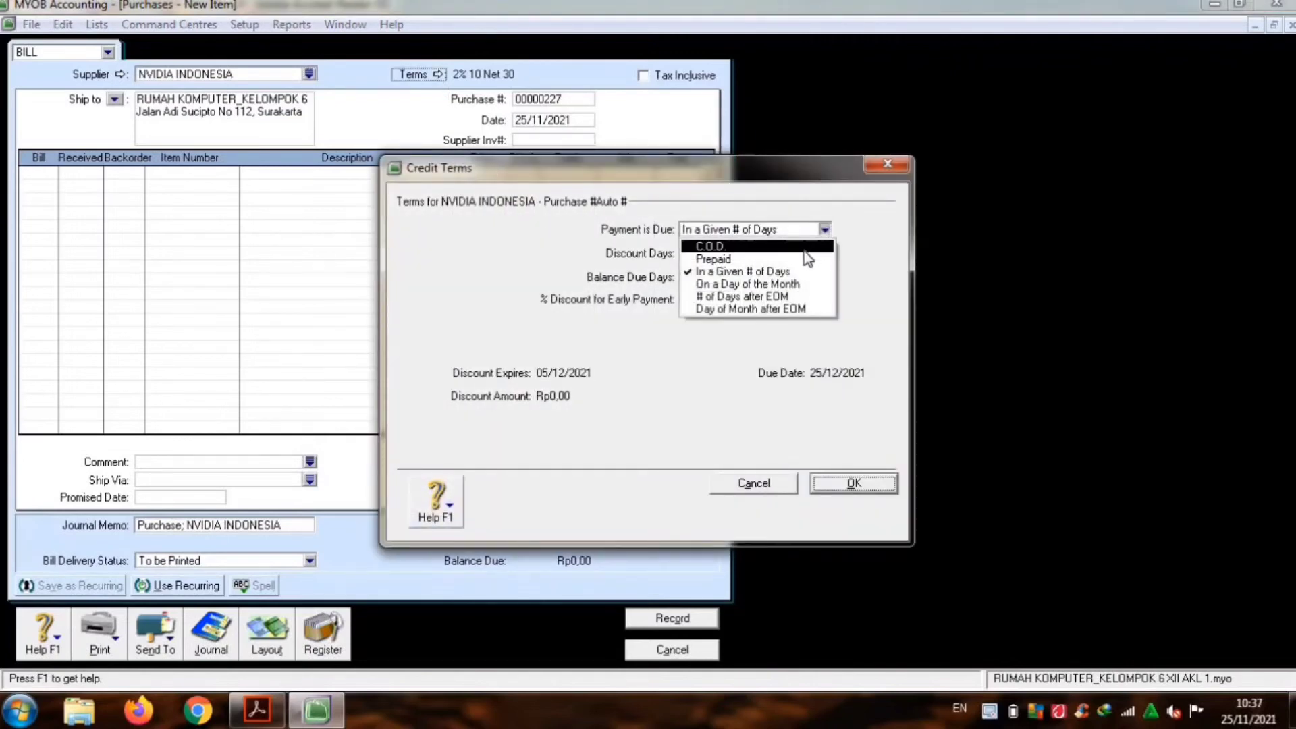
click(804, 247)
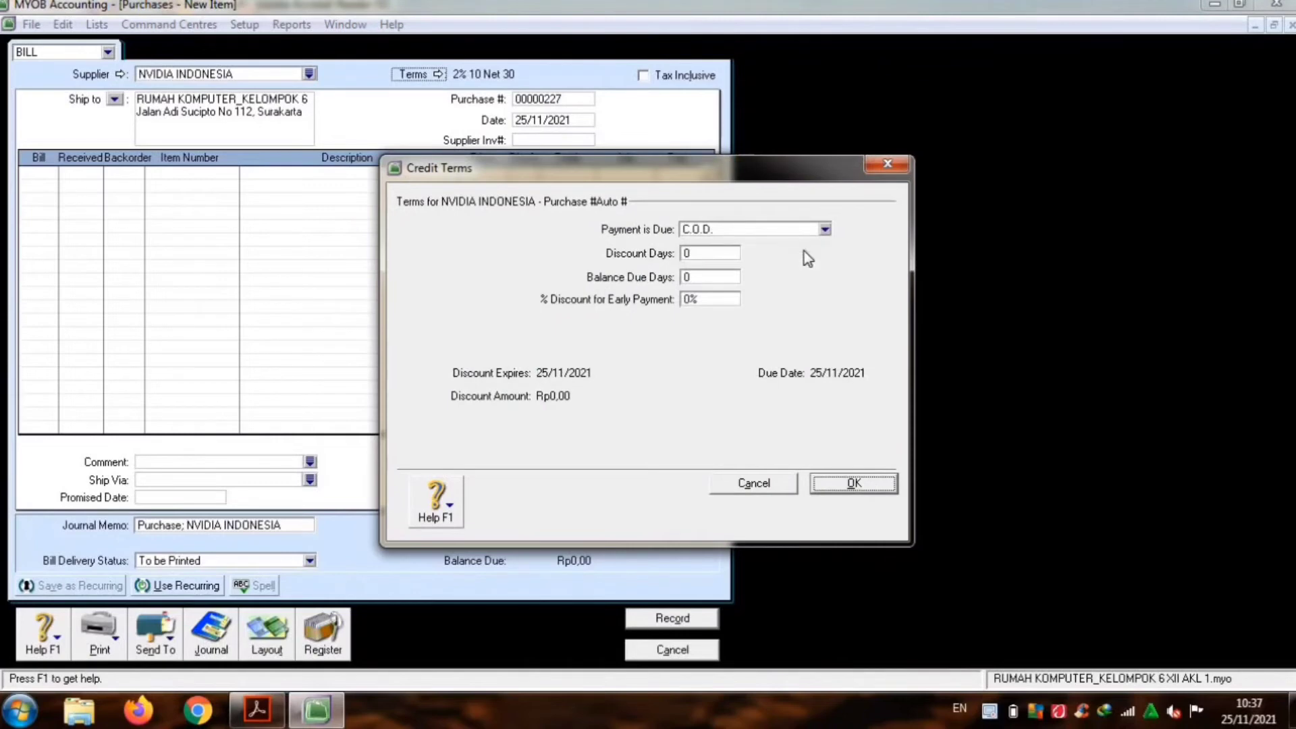
click(838, 480)
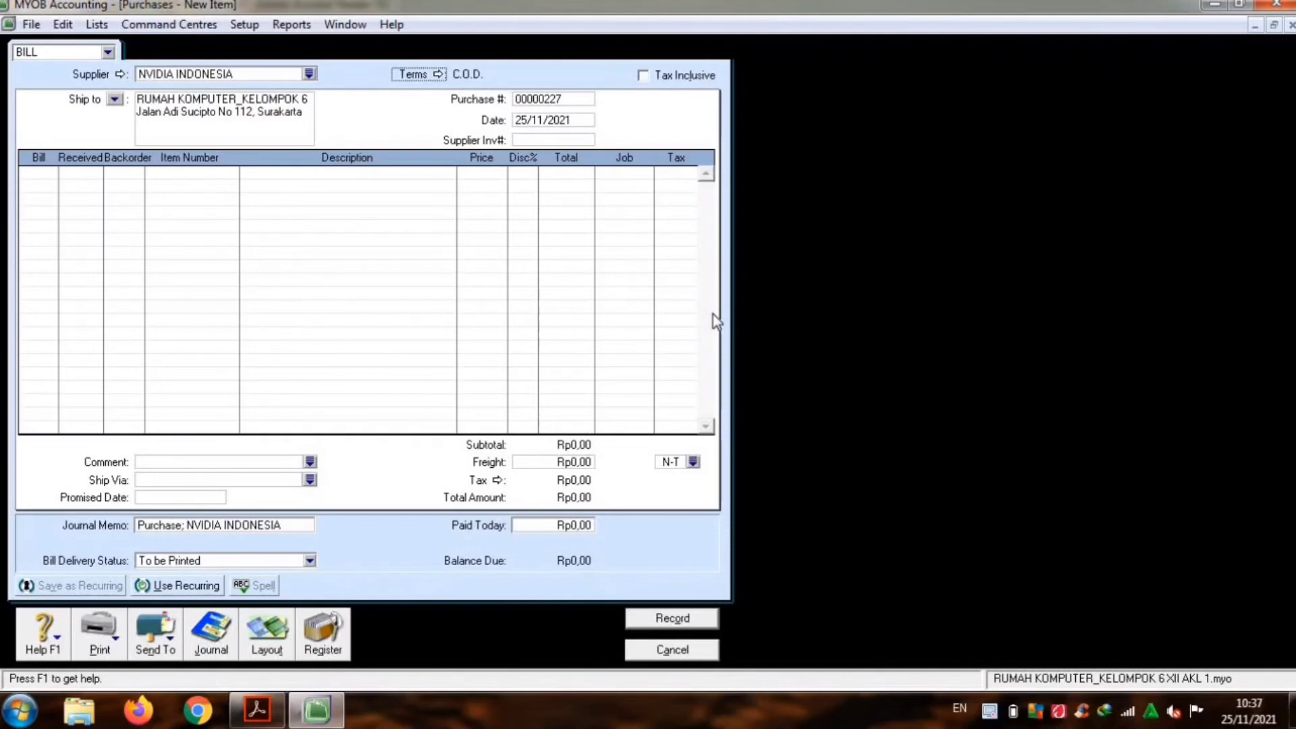
Step: Date the bill 18/12/2020 and enter the last six characters of the Shopee order number as the supplier invoice number
click(578, 122)
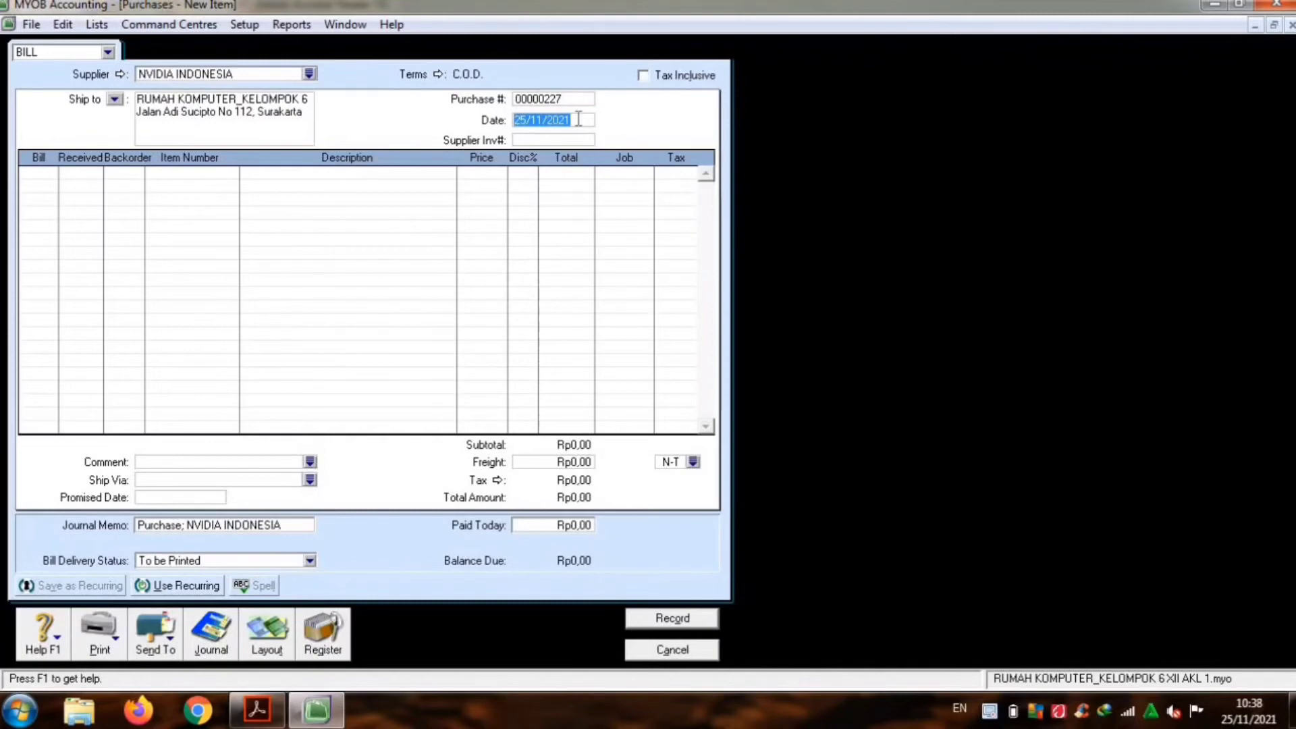
text(18)
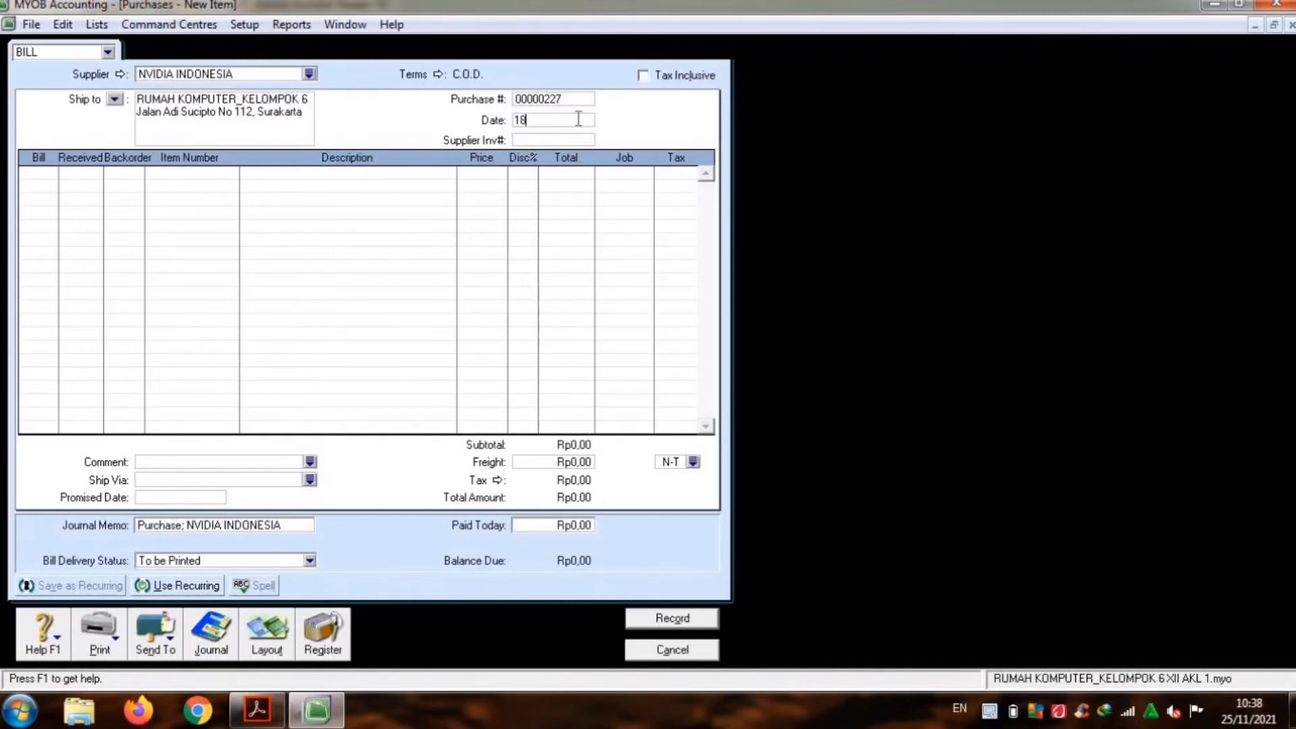
text(/12/2020)
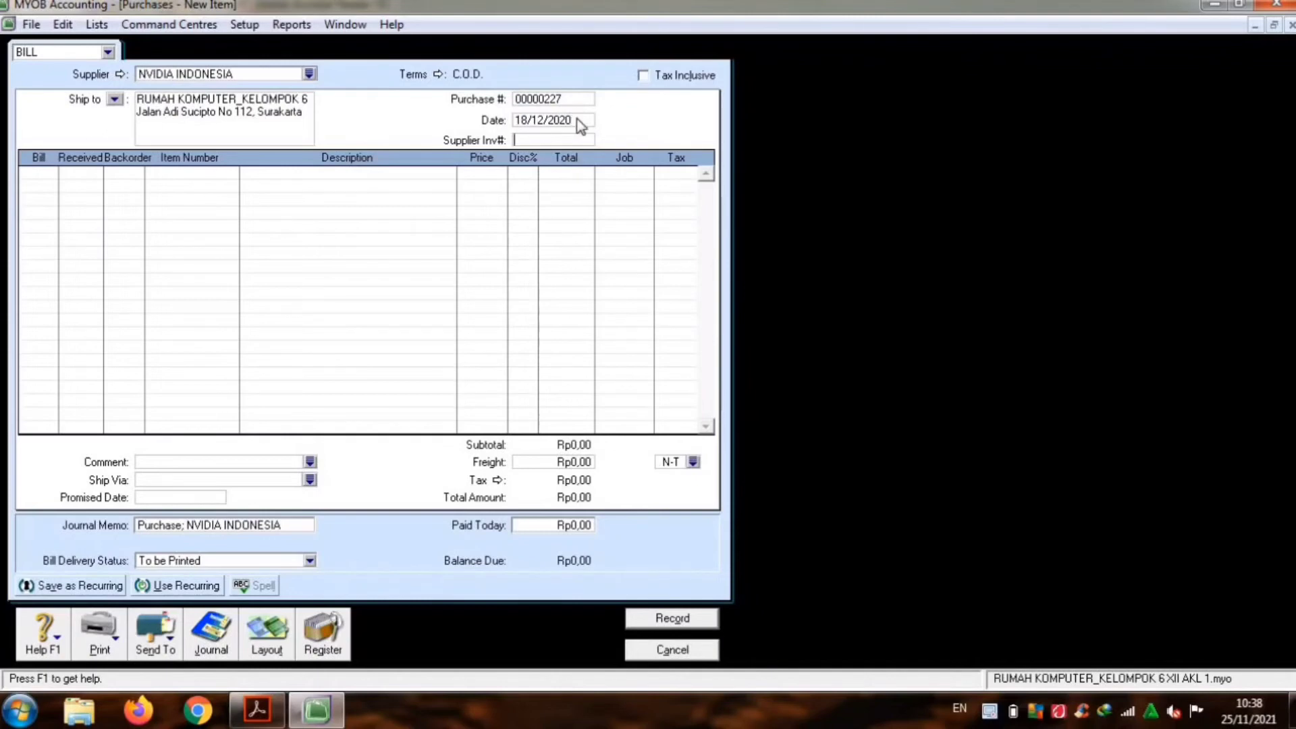
key(Tab)
text(54PMIN)
key(Tab)
Step: Enter a bill line for 5 units of item VG-1050 (VGA GTX 1050)
text(5)
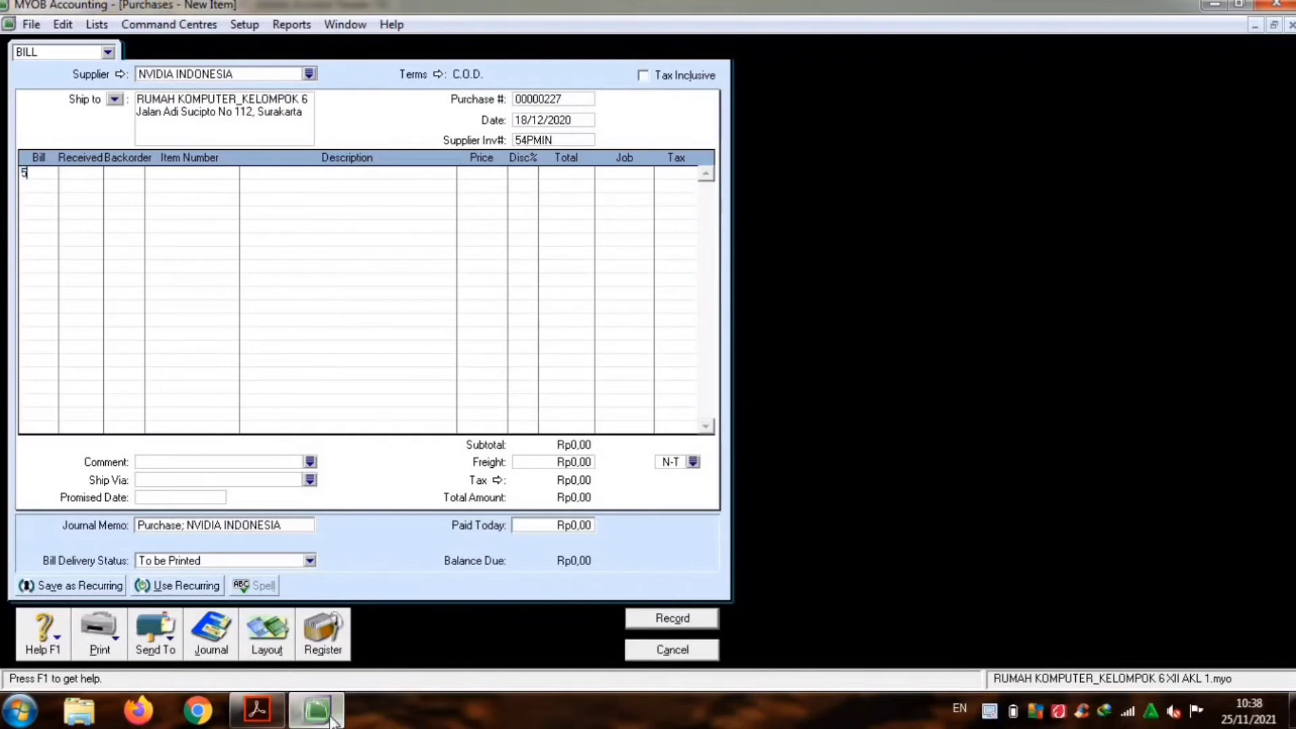
key(Tab)
key(Tab)
key(Tab)
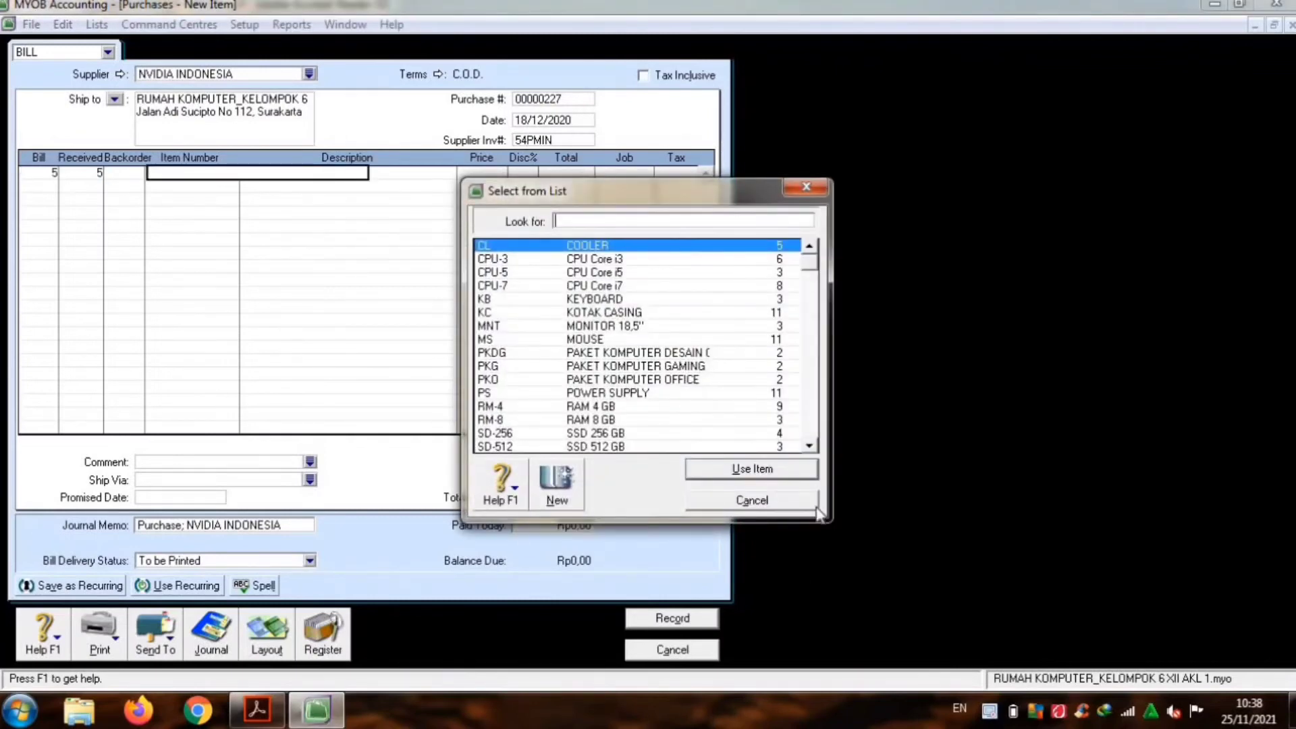
click(807, 446)
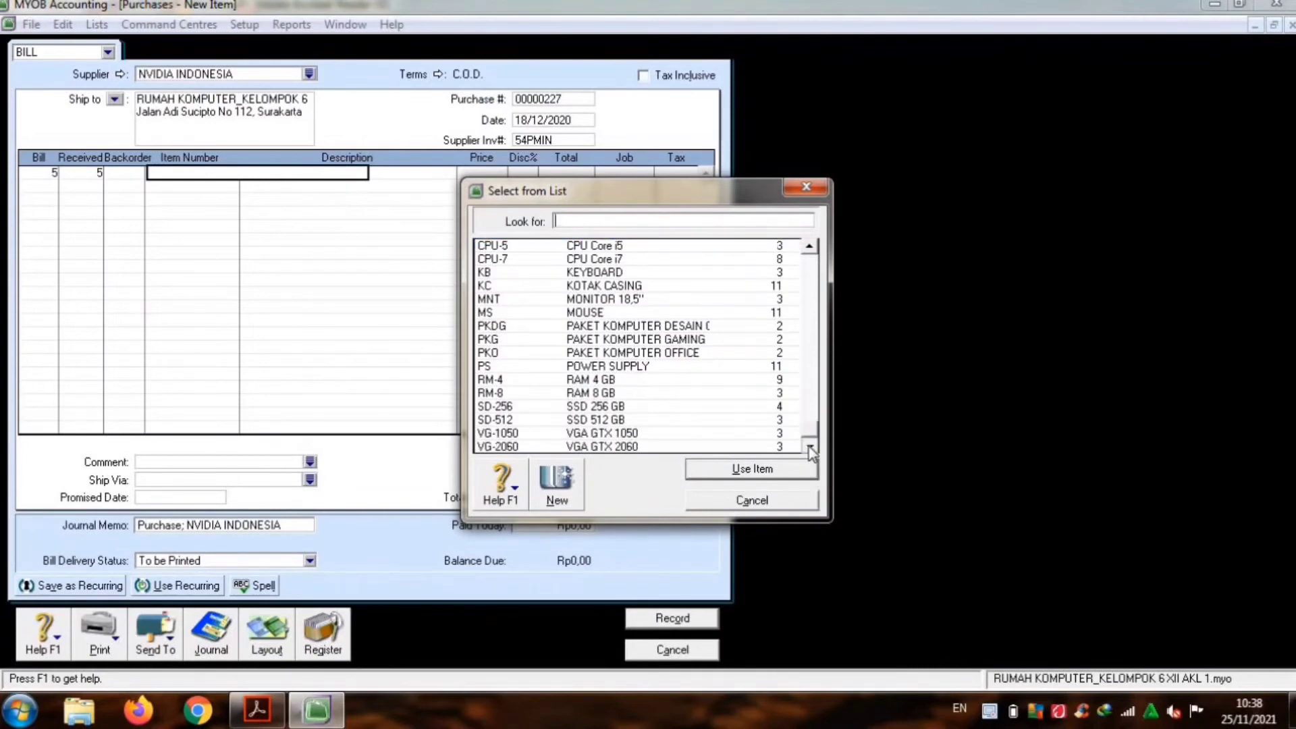
double_click(680, 438)
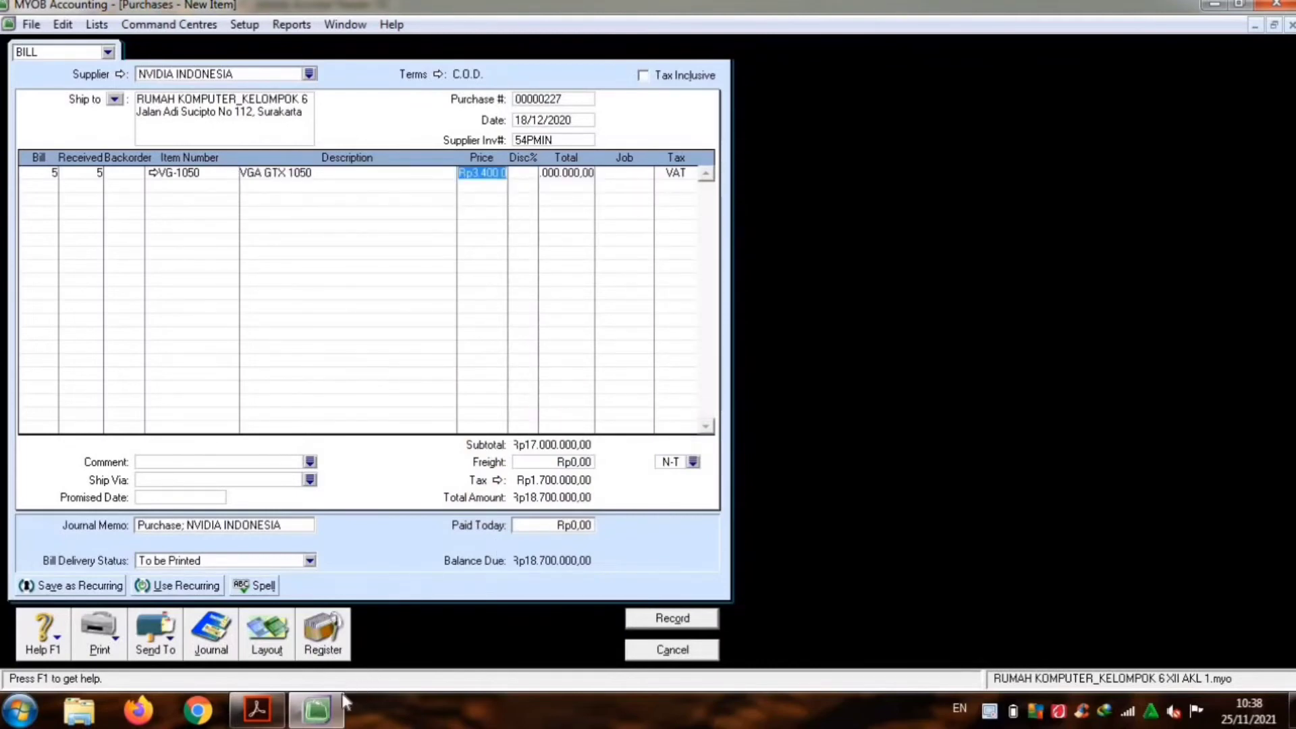
Step: Set the VGA GTX 1050 unit price to Rp3.350.500 and complete the line without a discount, keeping the VAT tax code
text(3)
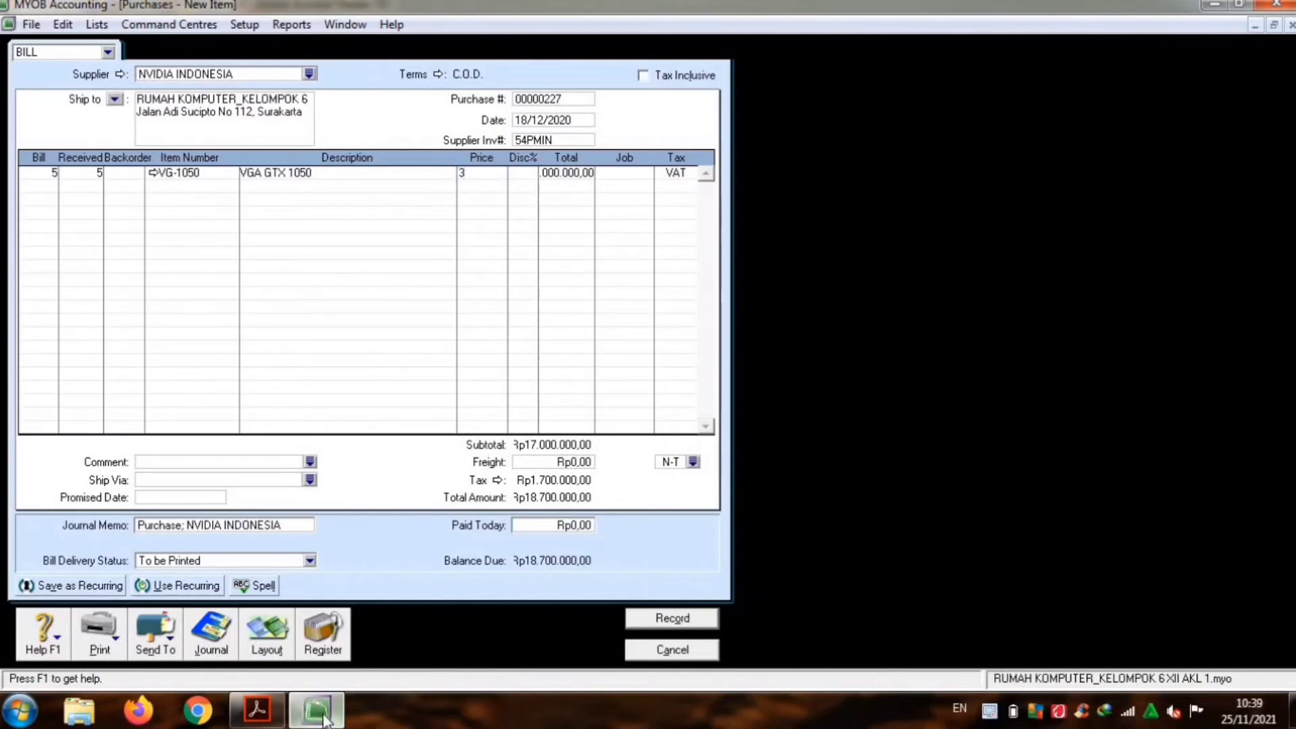
text(350)
text(500)
key(Tab)
key(Tab)
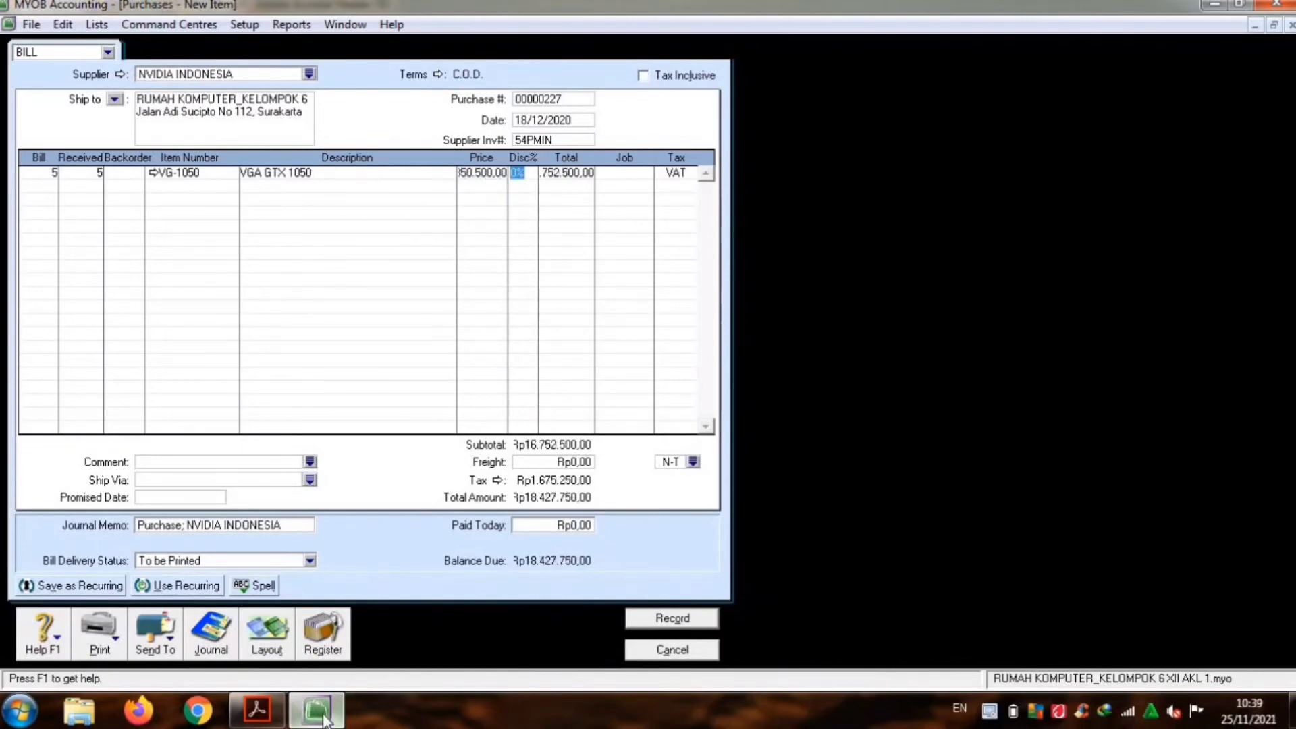
key(Tab)
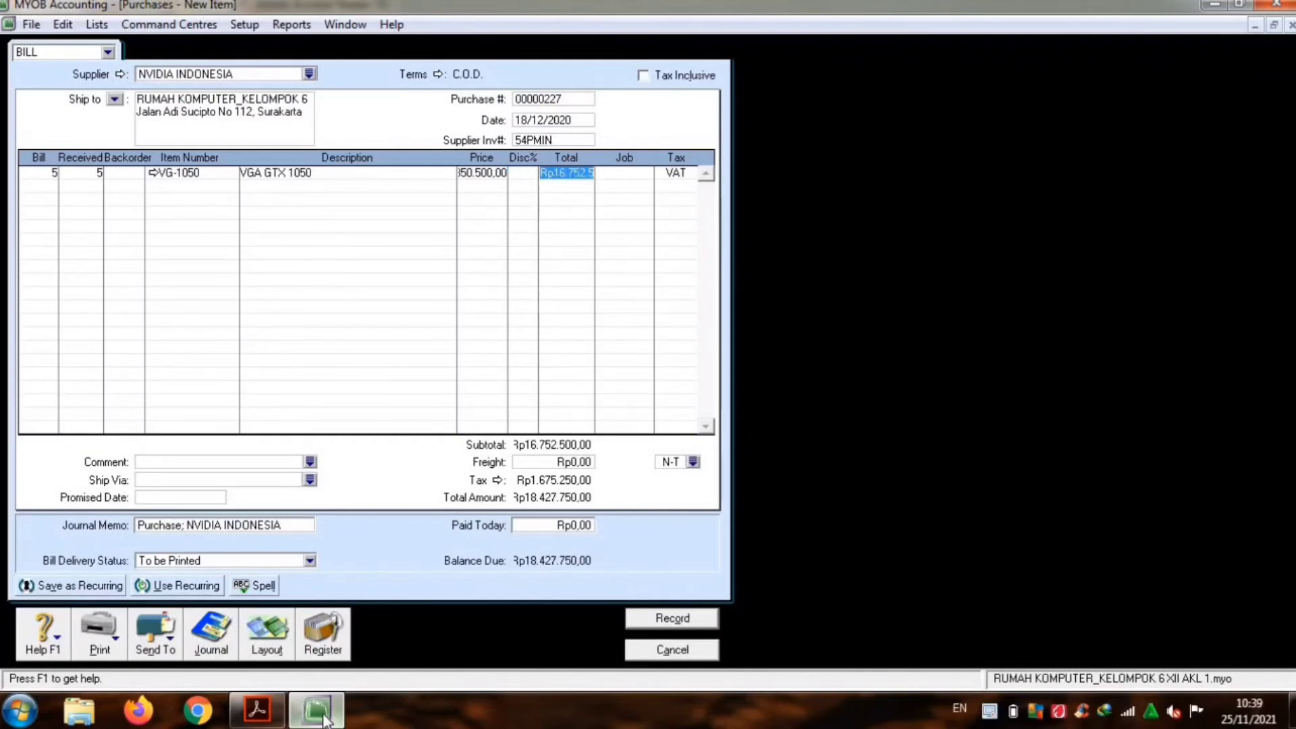
key(Tab)
key(Tab)
key(Tab)
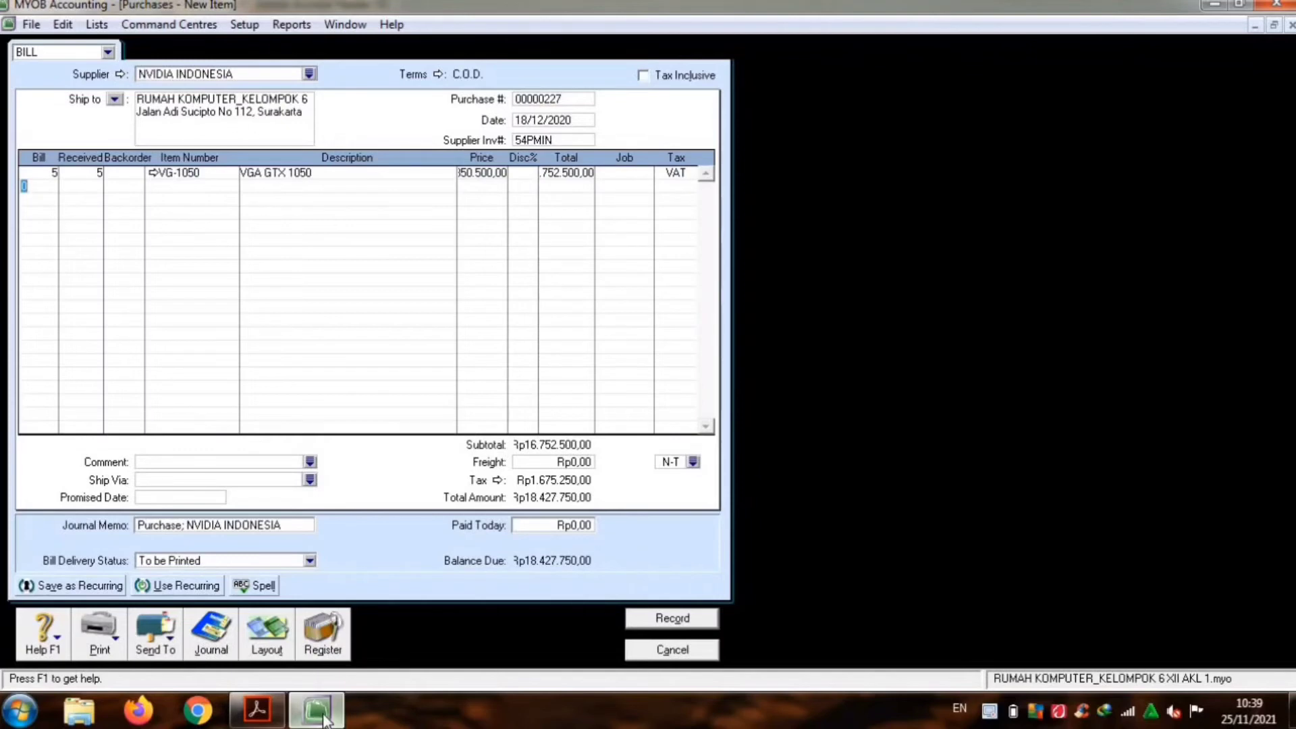
Step: Add a second bill line for 5 units of item VG-2060 (VGA GTX 2060)
text(5)
key(Tab)
key(Tab)
key(Tab)
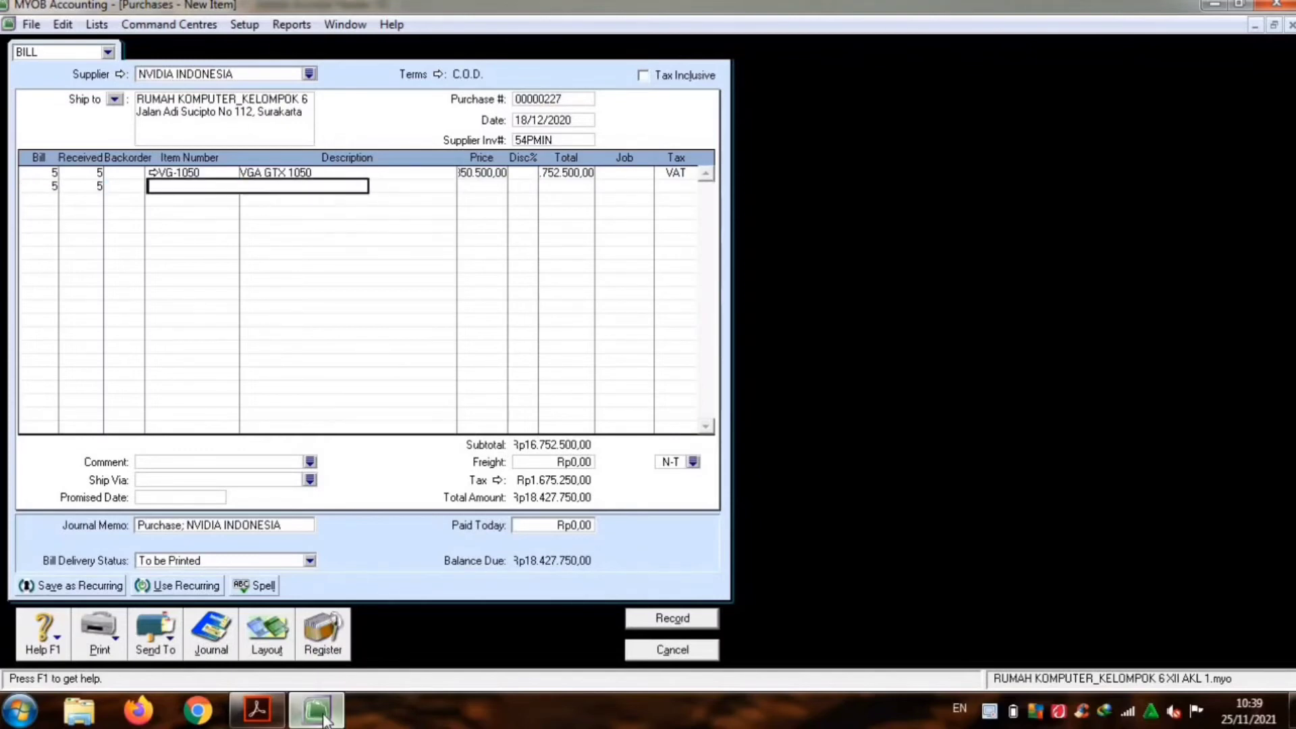
key(Tab)
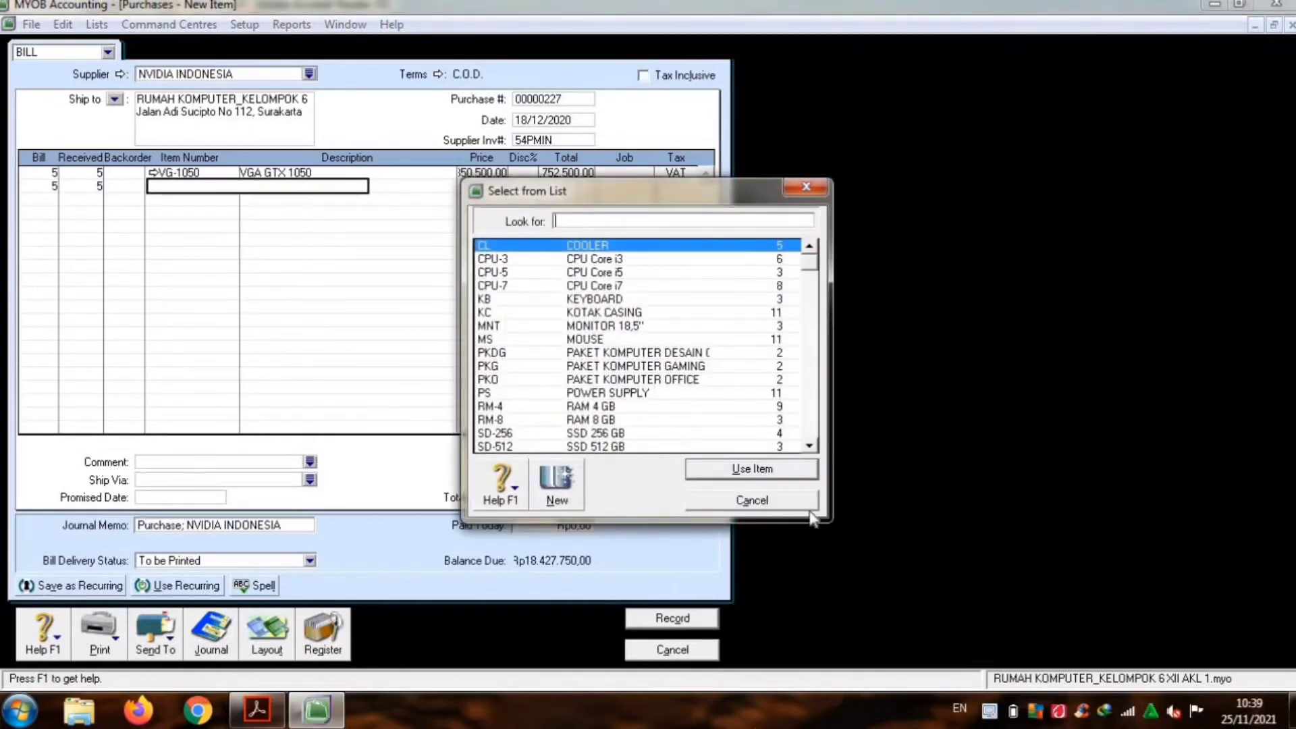
scroll(812, 459, down, 1)
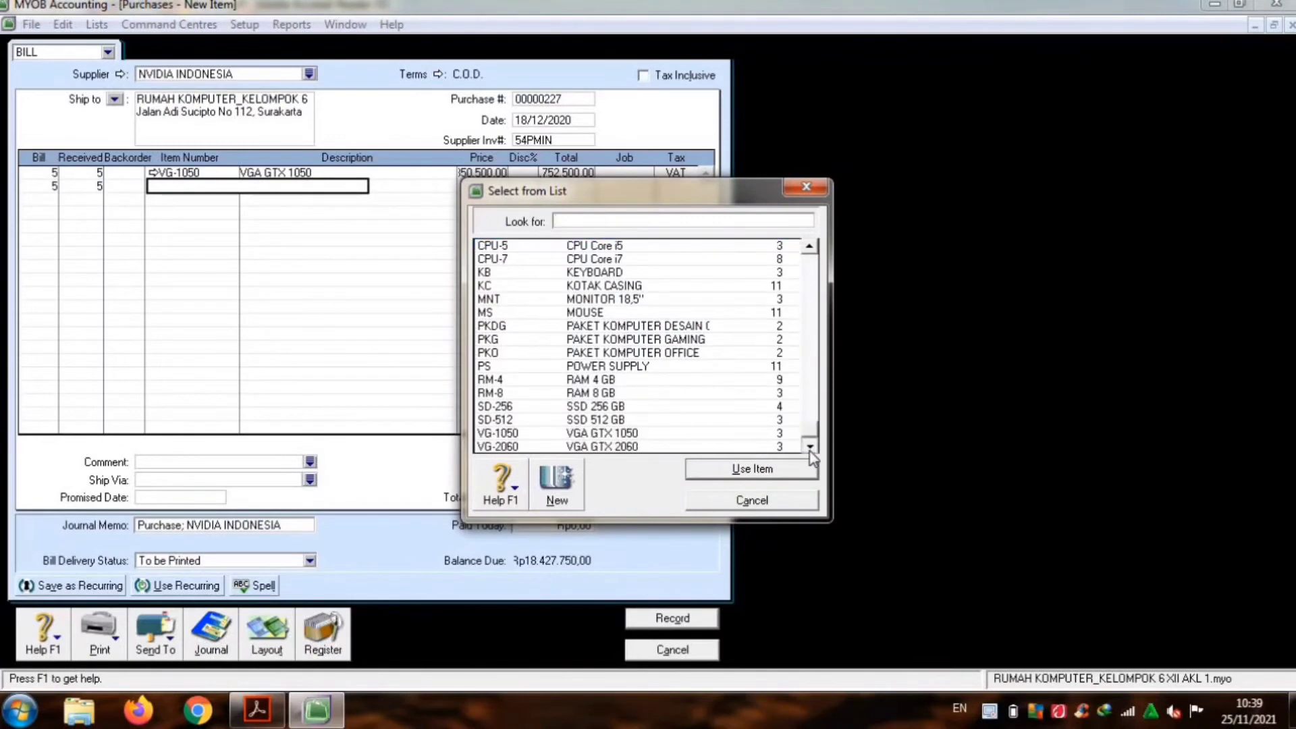
double_click(726, 444)
Step: Set the VGA GTX 2060 unit price to Rp9.200.000 and complete the line without a discount, keeping the VAT tax code
key(Tab)
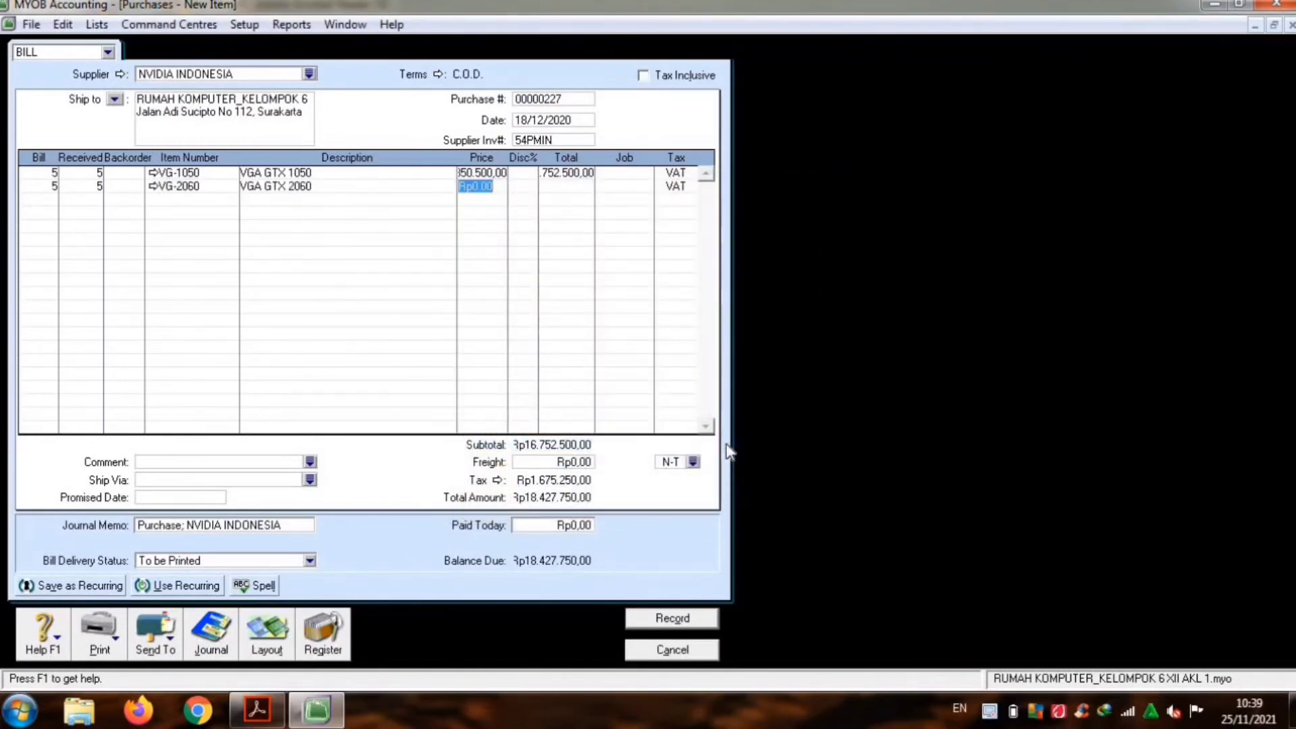
text(9200000)
key(Tab)
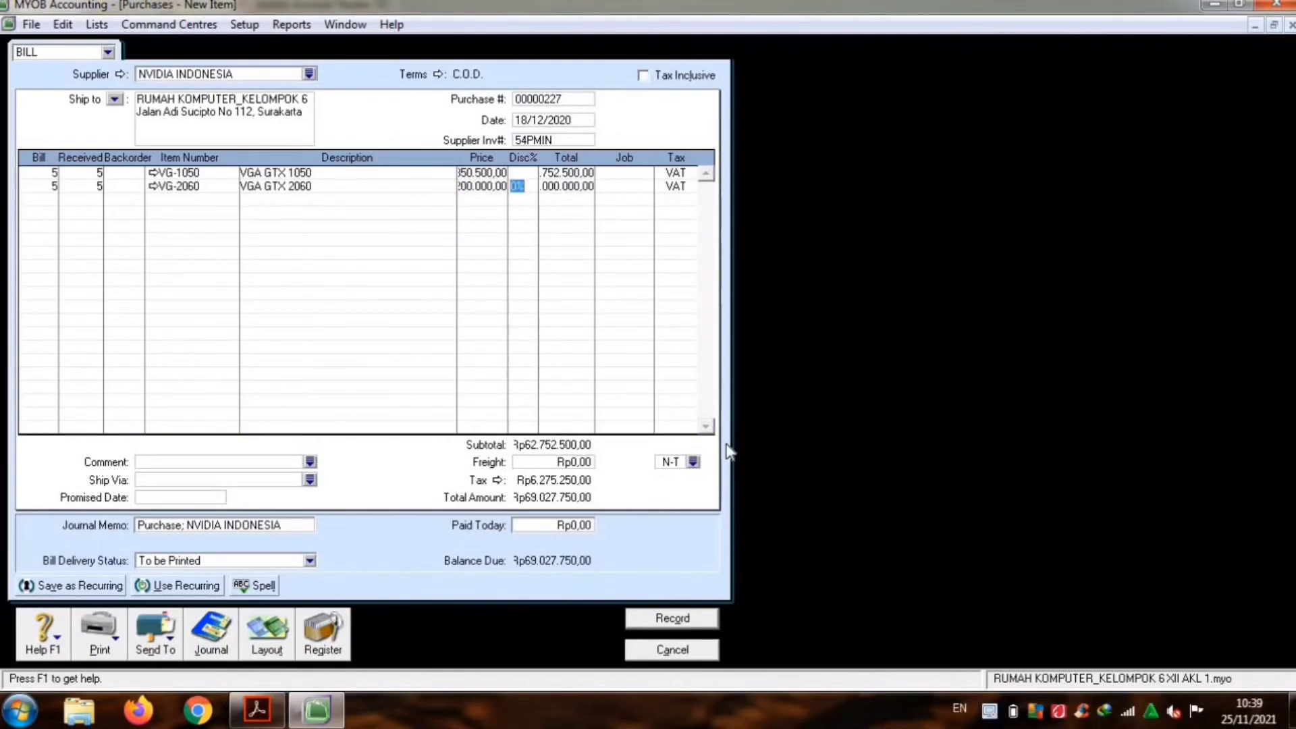
key(Tab)
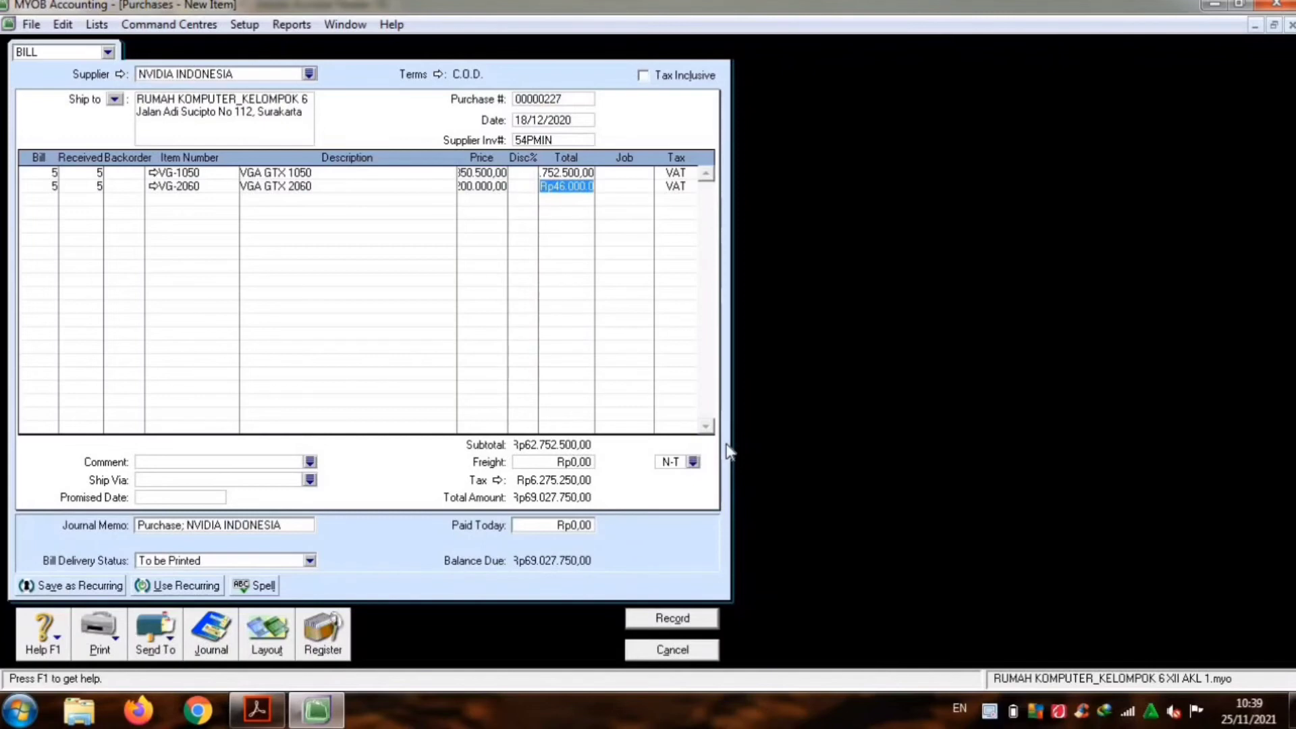
key(Tab)
key(Tab)
key(Tab)
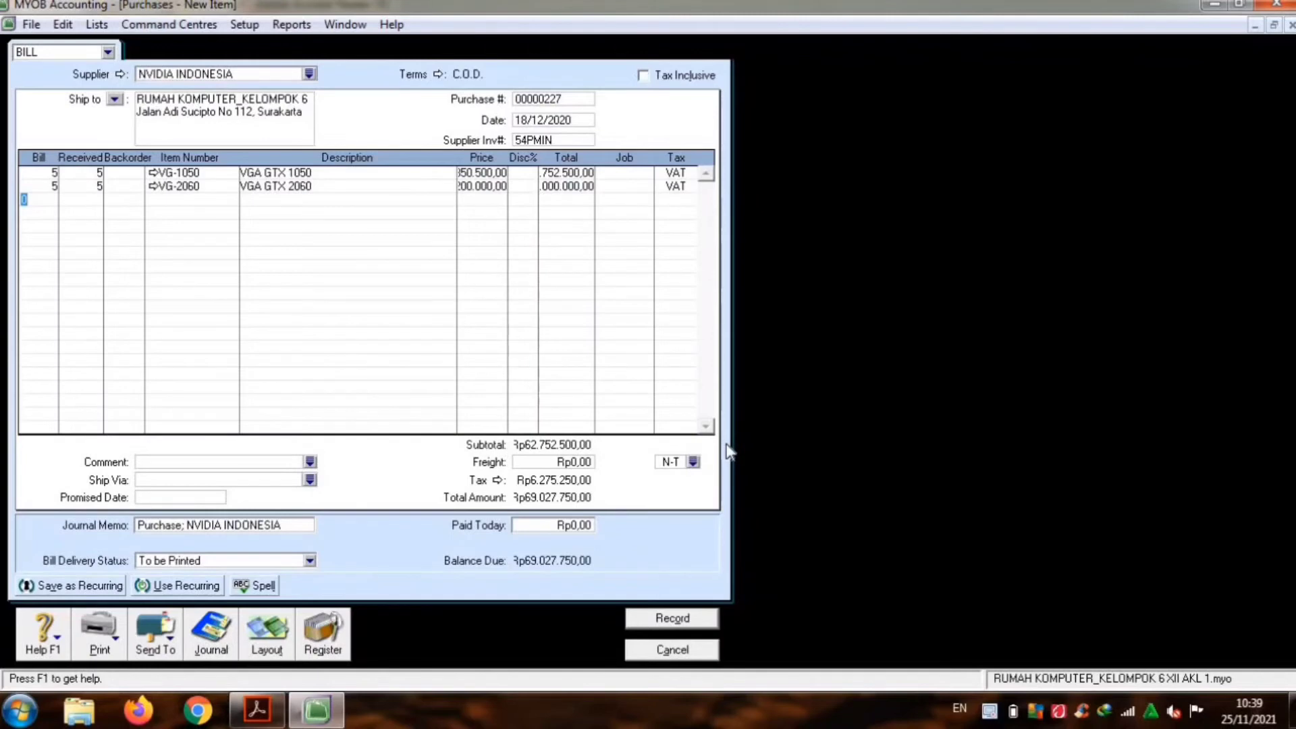
Step: Set the bill's freight charge to Rp124.750
click(549, 464)
text(124750)
key(Tab)
key(Tab)
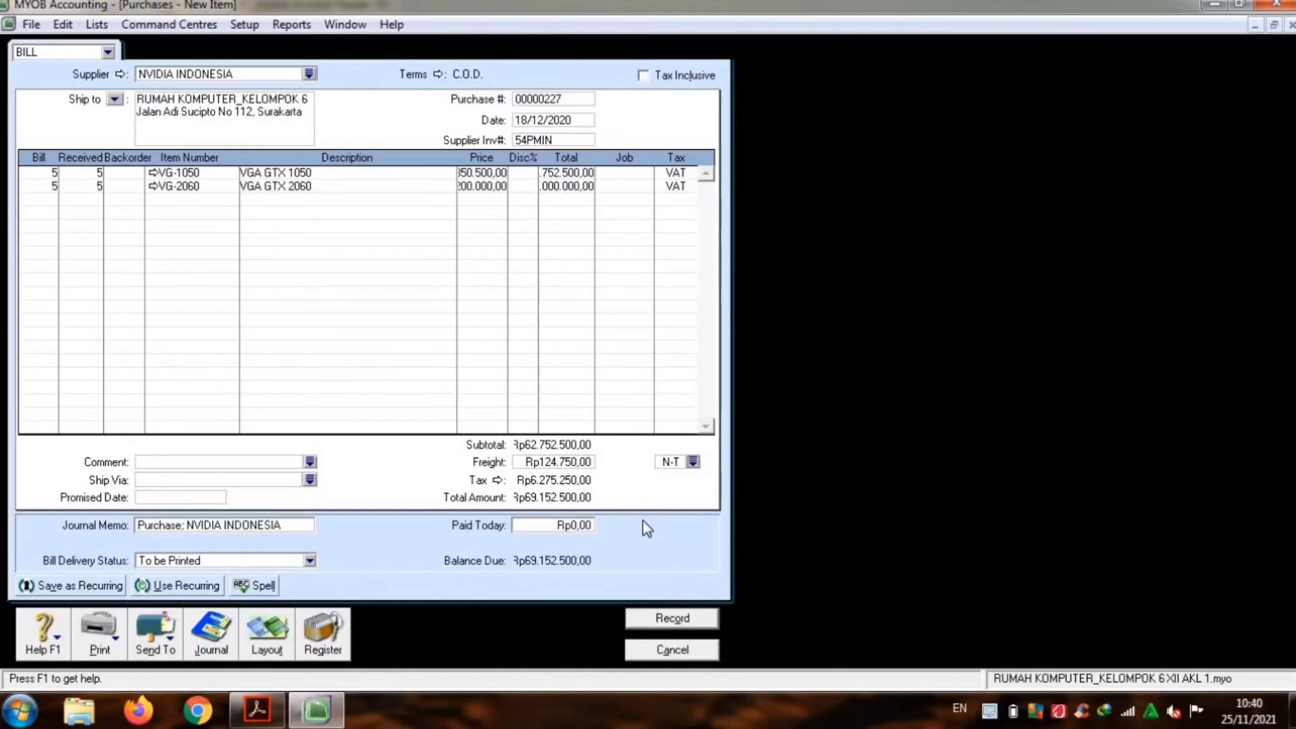
Step: Enter Rp69.152.500 as the amount paid today on the bill
click(549, 526)
text(6)
text(9.)
text(15)
text(2.500)
key(Tab)
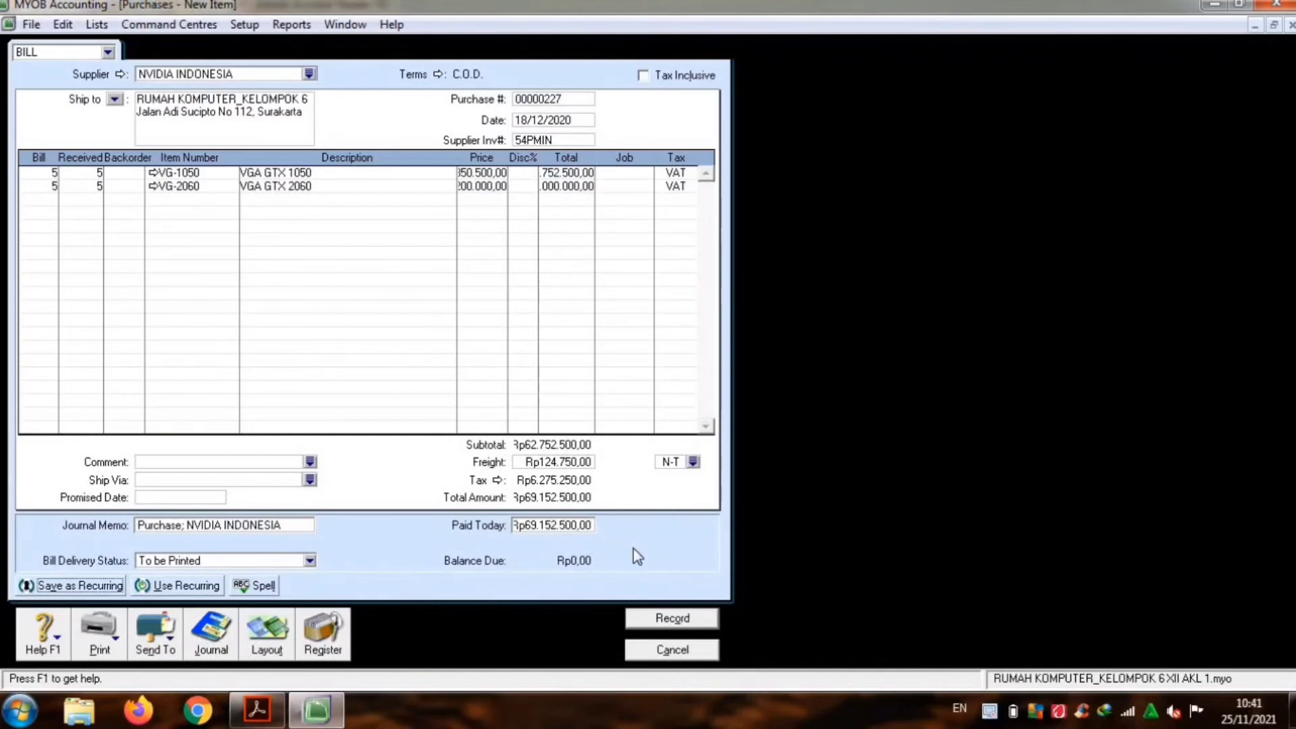
Step: Review the bill's journal recap, record the bill with its cheque payment and close the purchases window
key(ctrl+r)
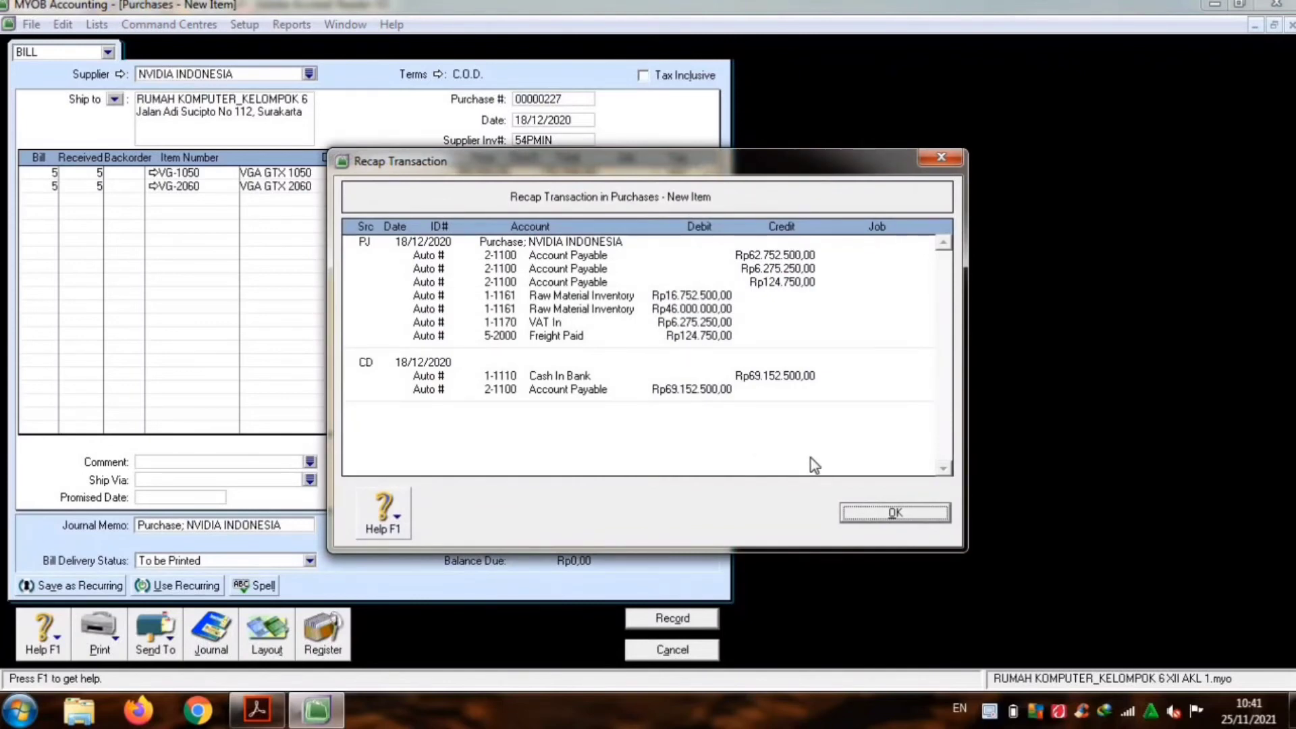
click(879, 515)
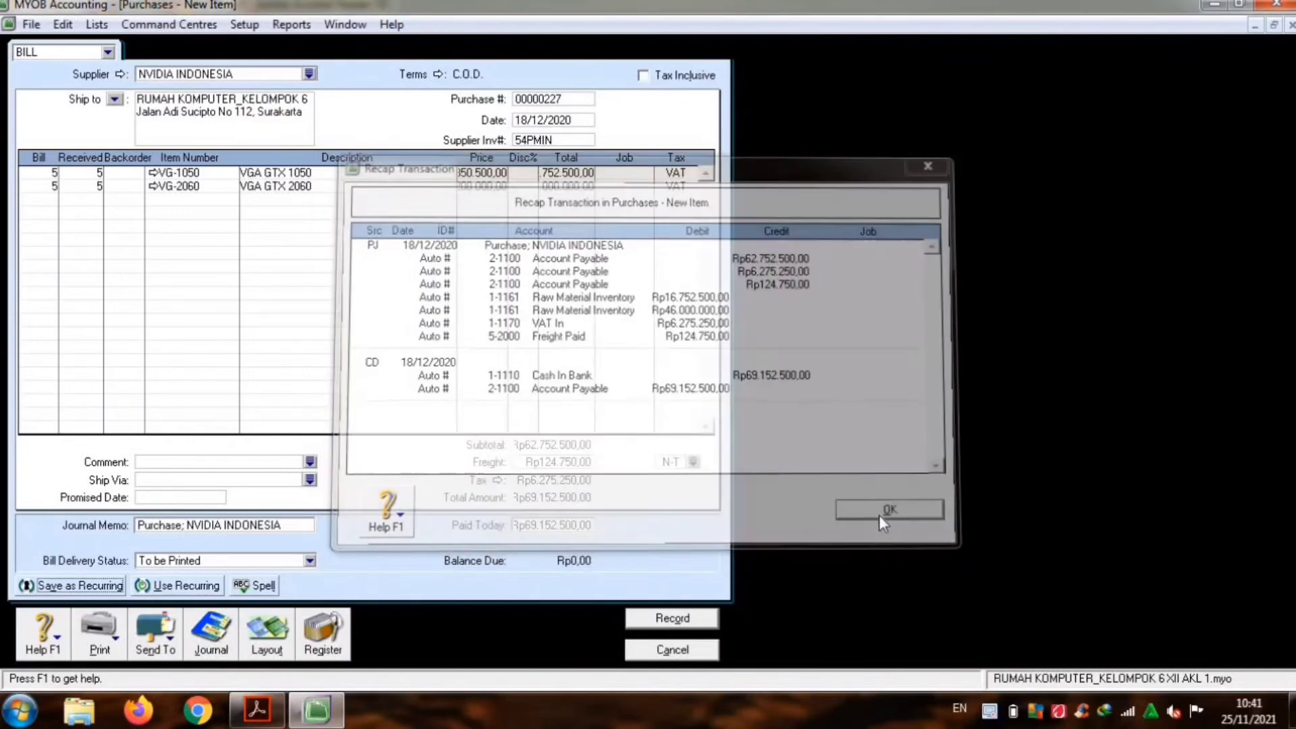
click(695, 620)
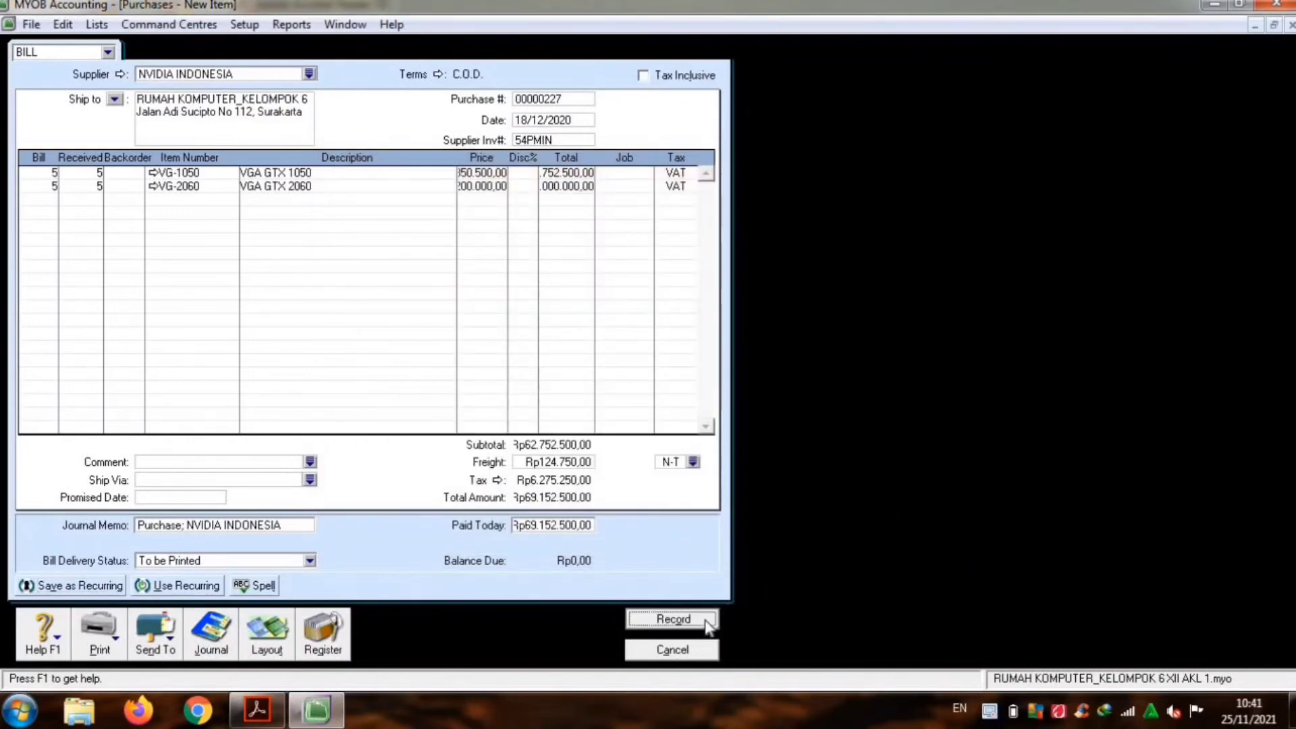
click(594, 435)
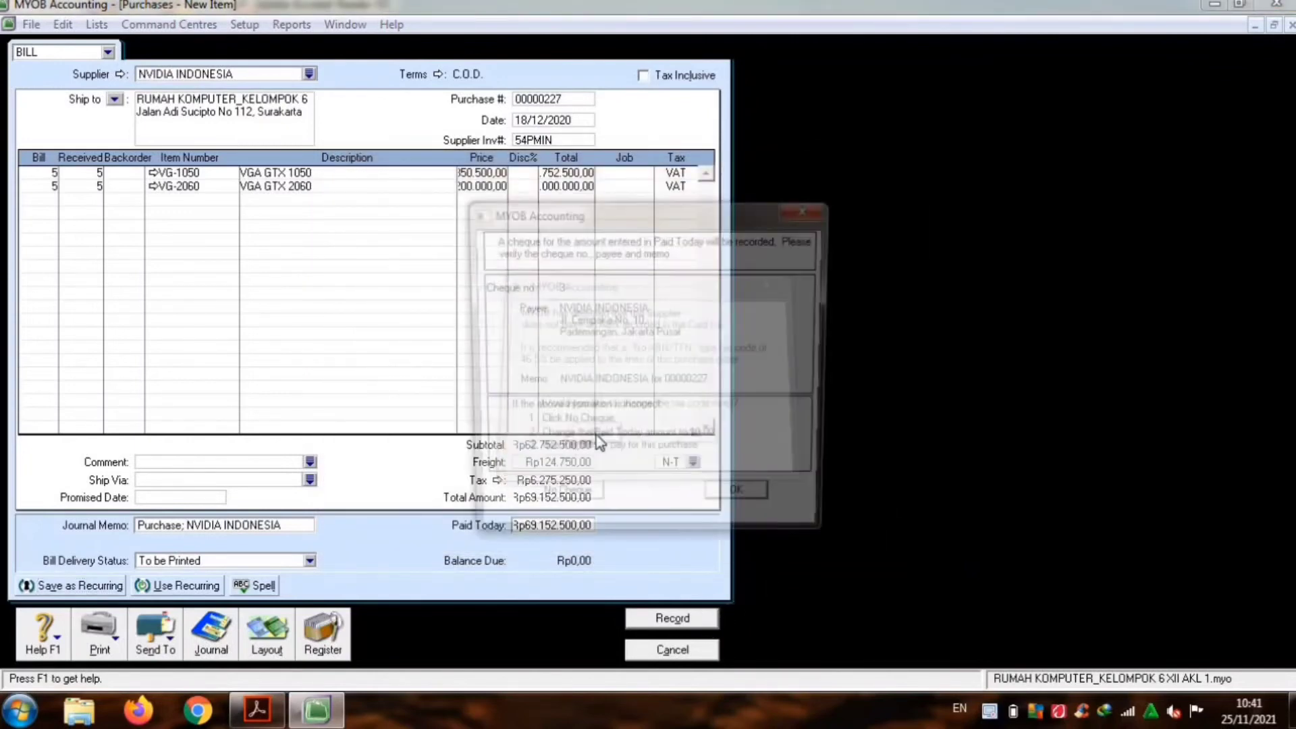
click(739, 503)
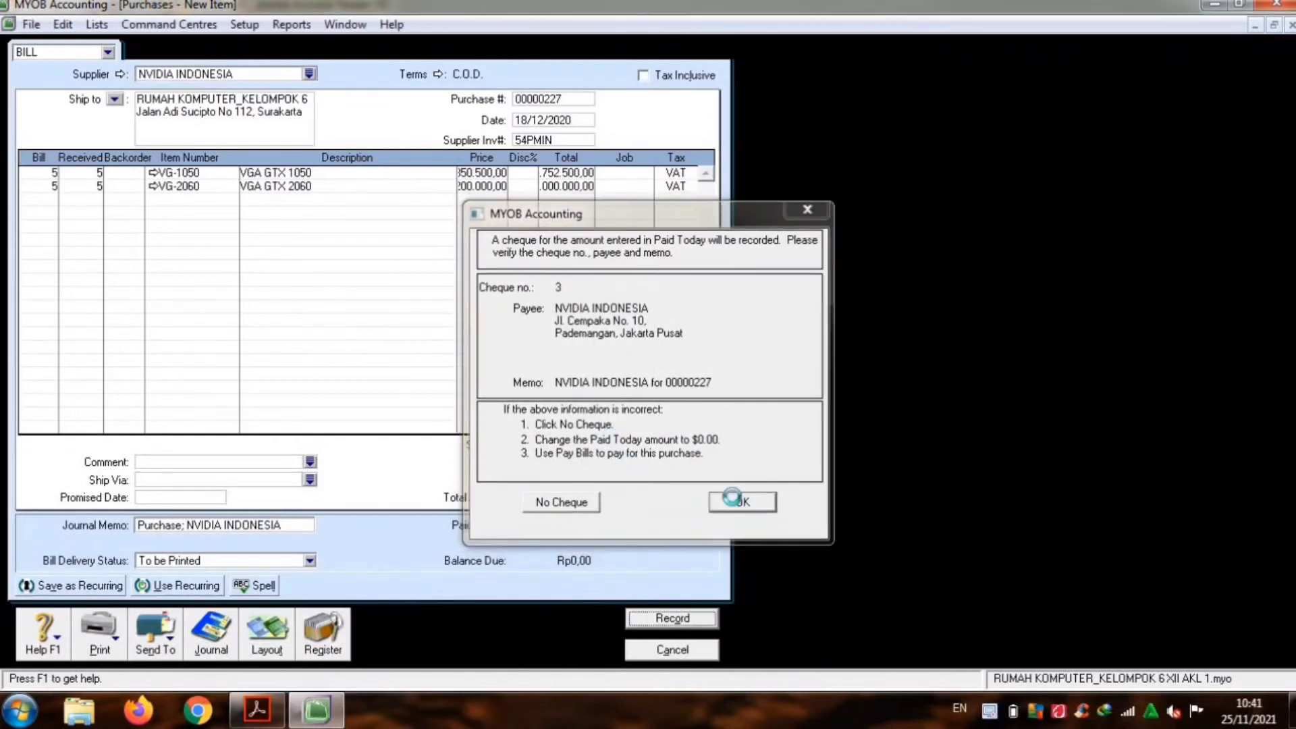
click(701, 652)
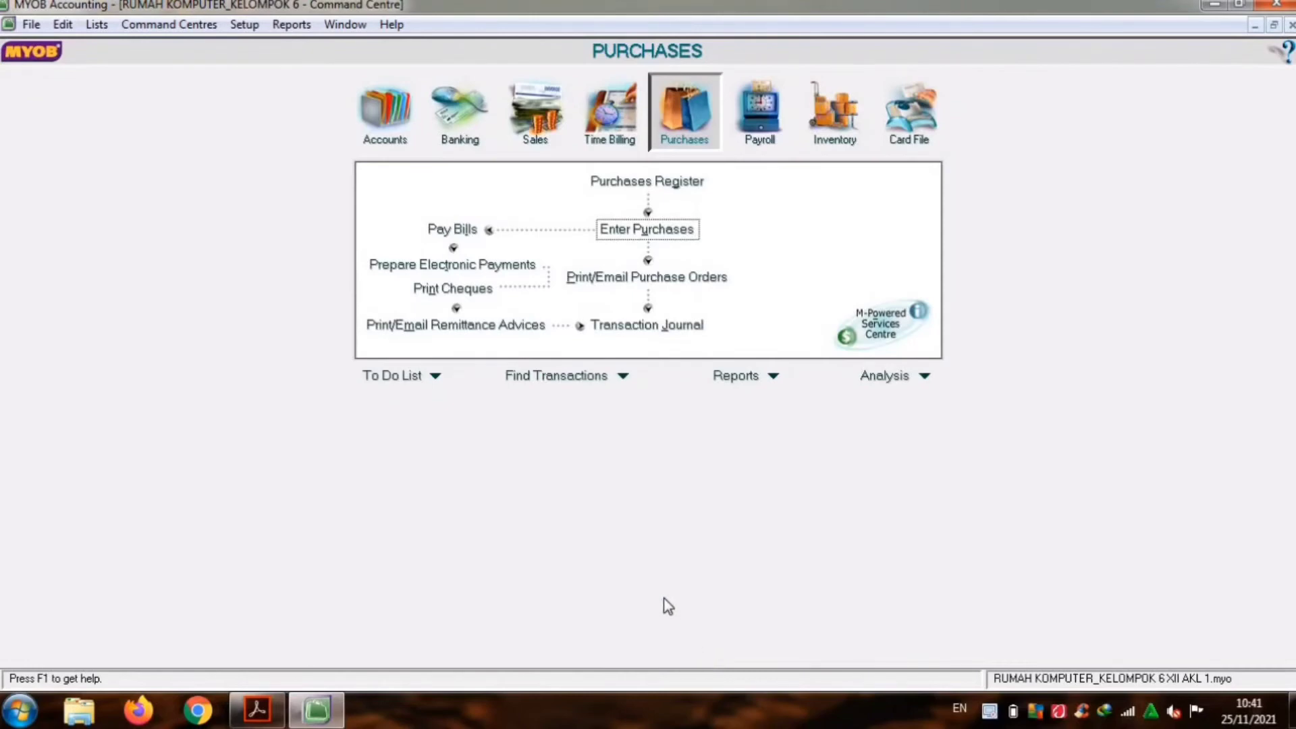
Step: Start a Spend Money entry dated 18/12/2020 for Rp691.525, using the last six characters of the Shopee order number as cheque number
click(456, 109)
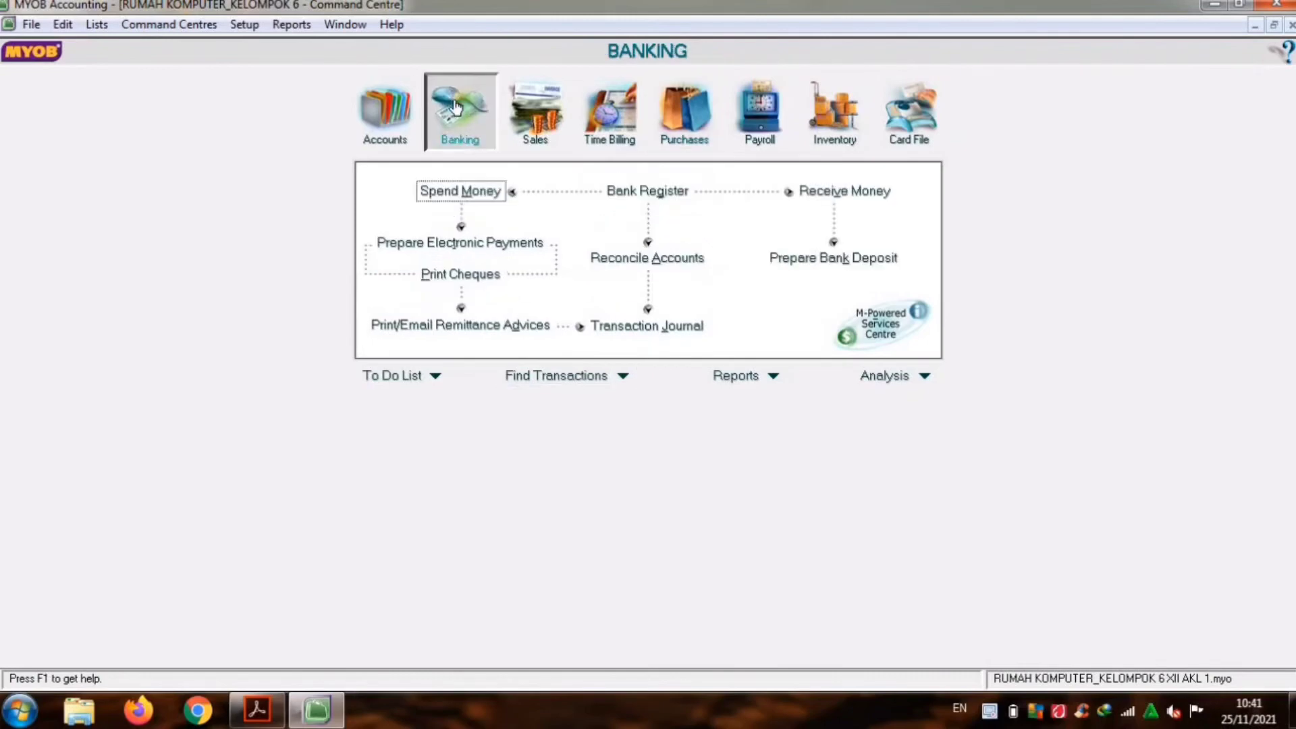
click(487, 191)
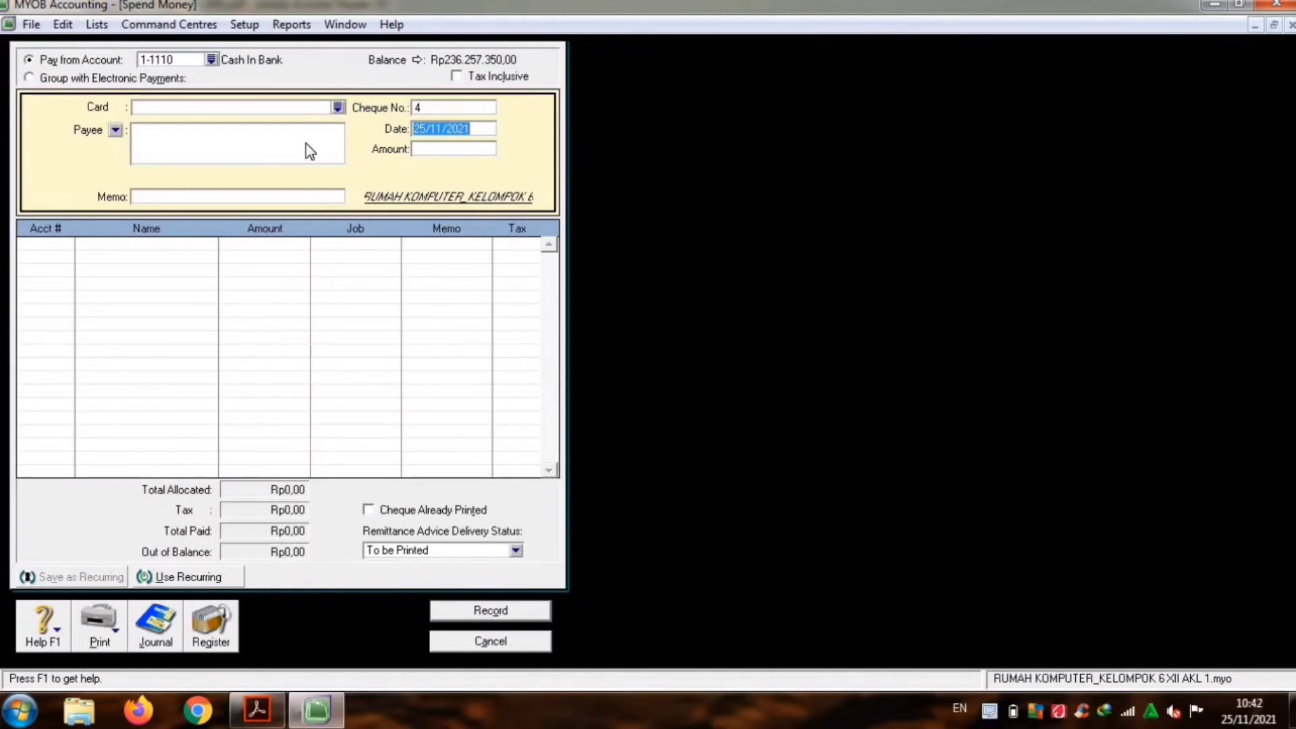
click(428, 108)
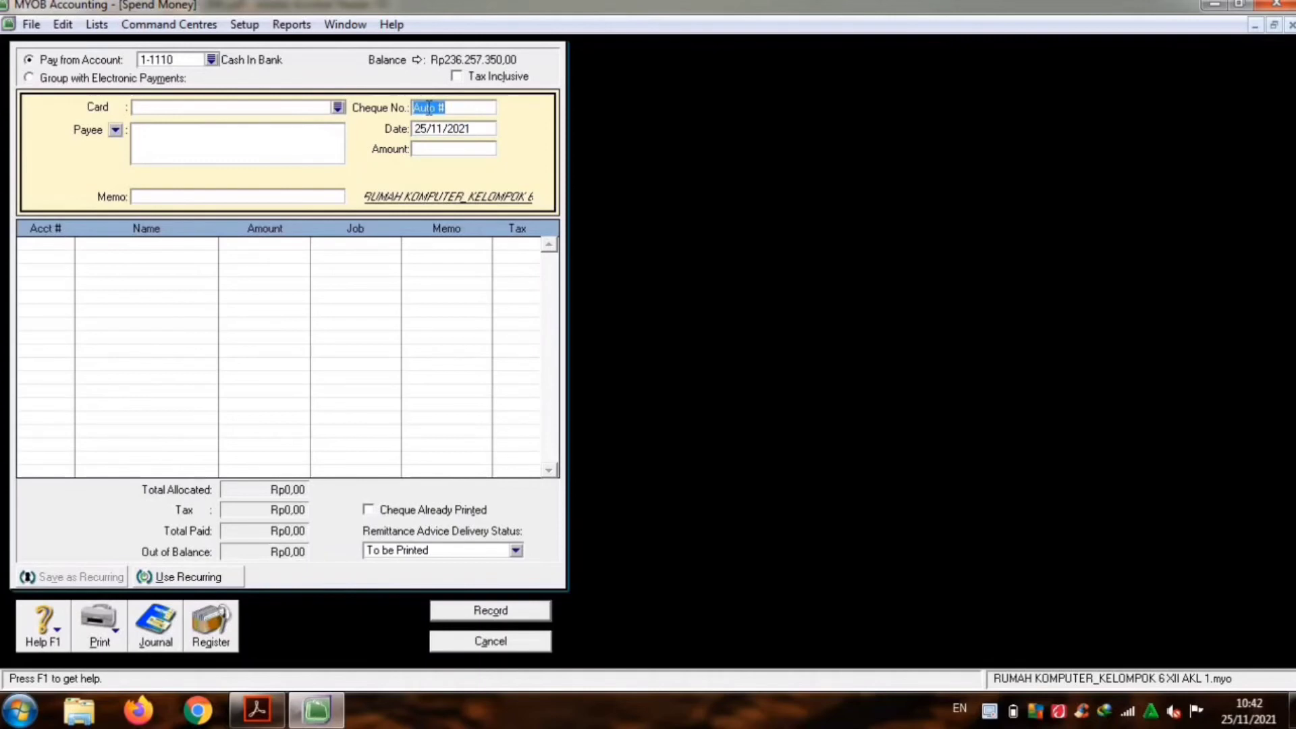
text(54PMIN)
text(18)
text(/12/2020)
key(Tab)
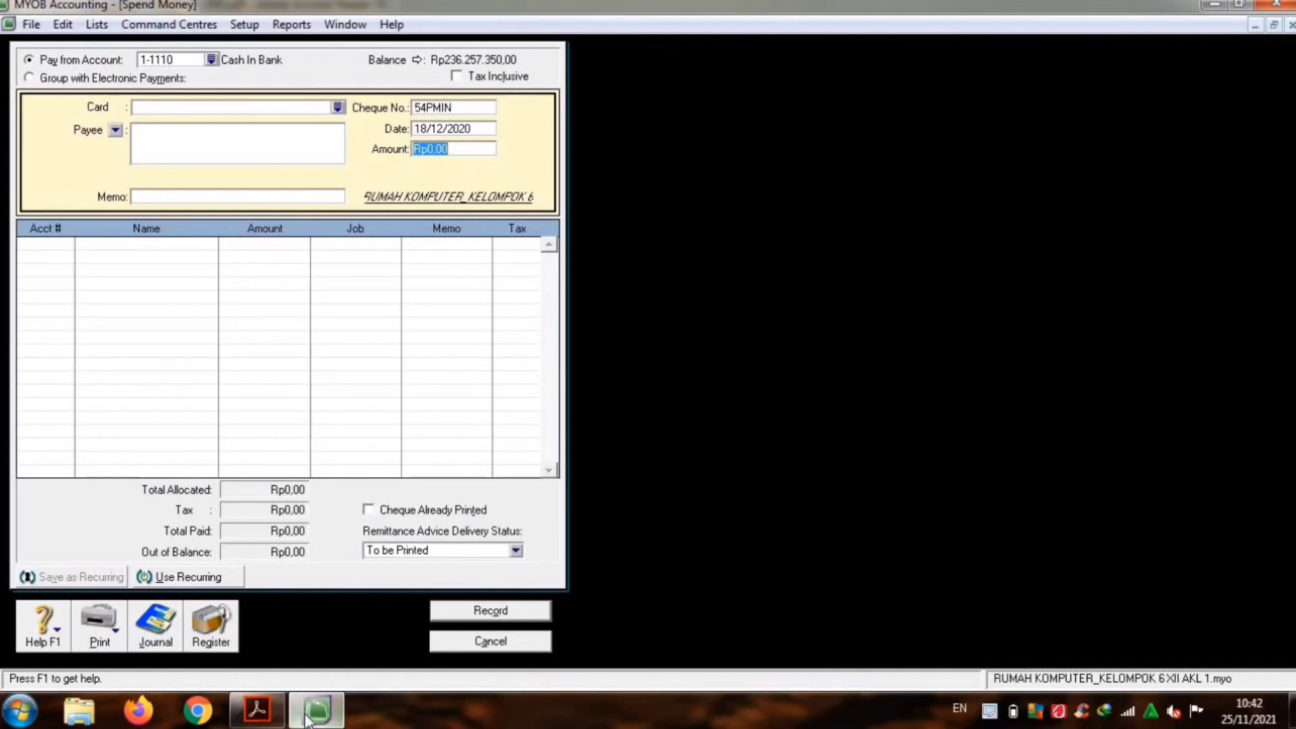
text(691525)
key(Tab)
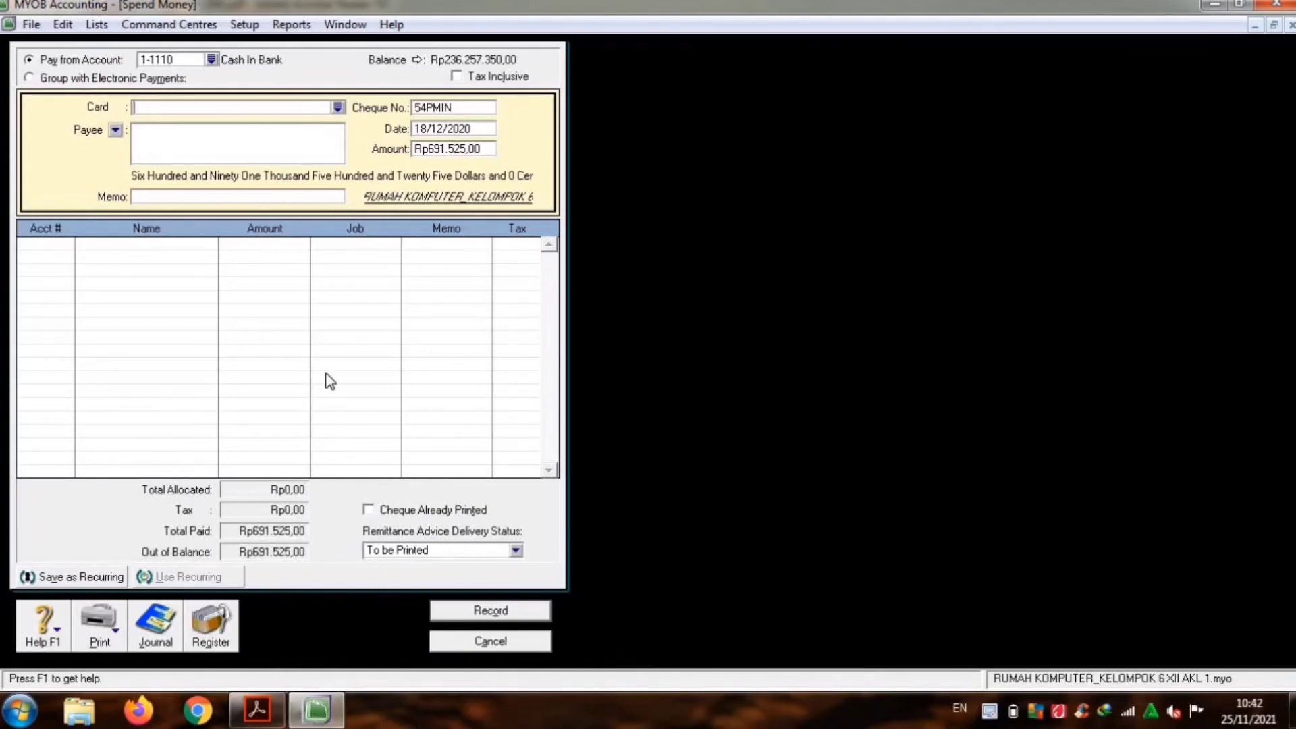
Step: Make NVIDIA INDONESIA the payment's card and set the memo to "Pembayaran Biaya Layanan"
click(338, 108)
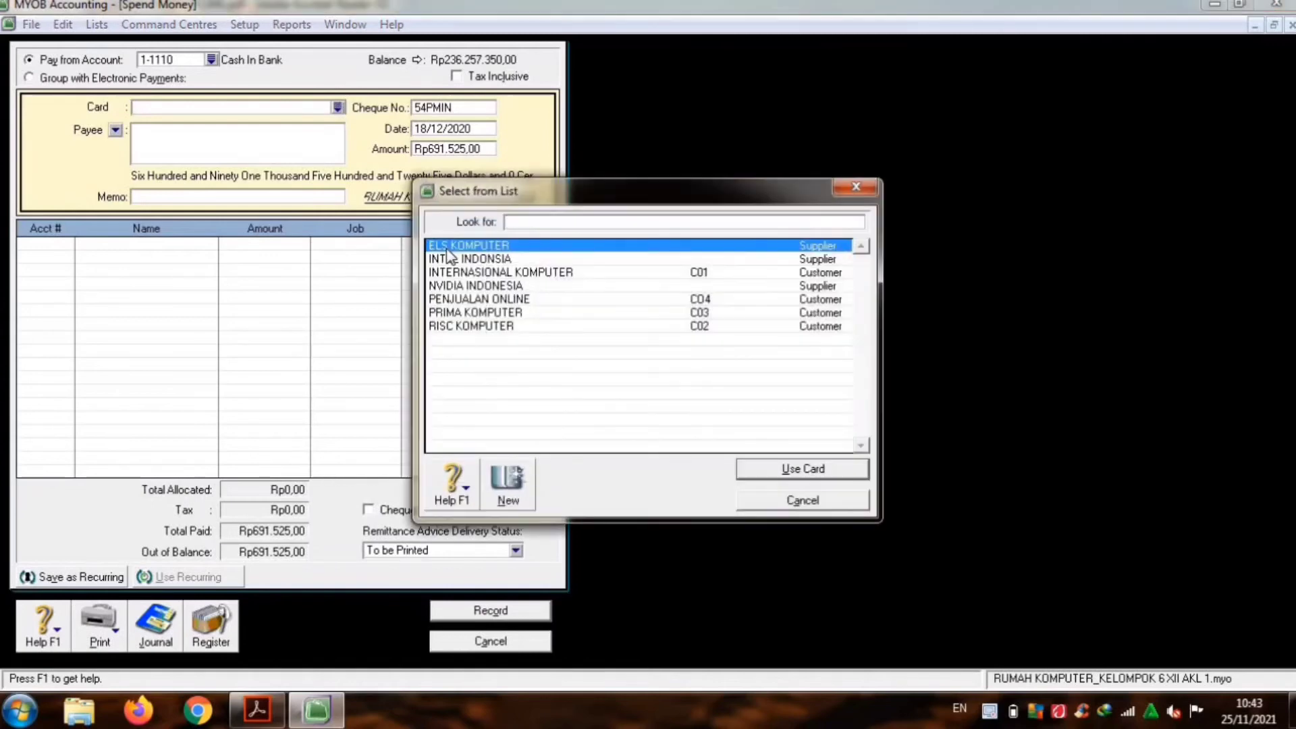
double_click(461, 285)
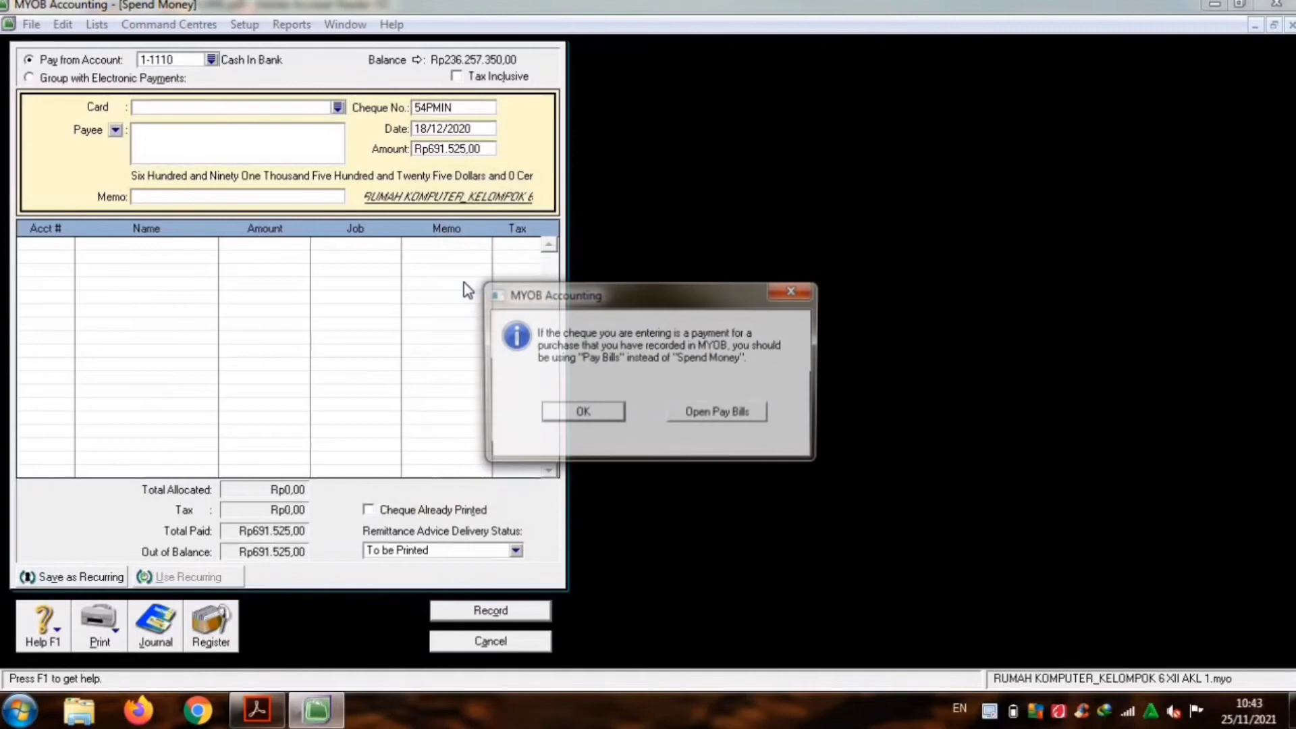
click(581, 414)
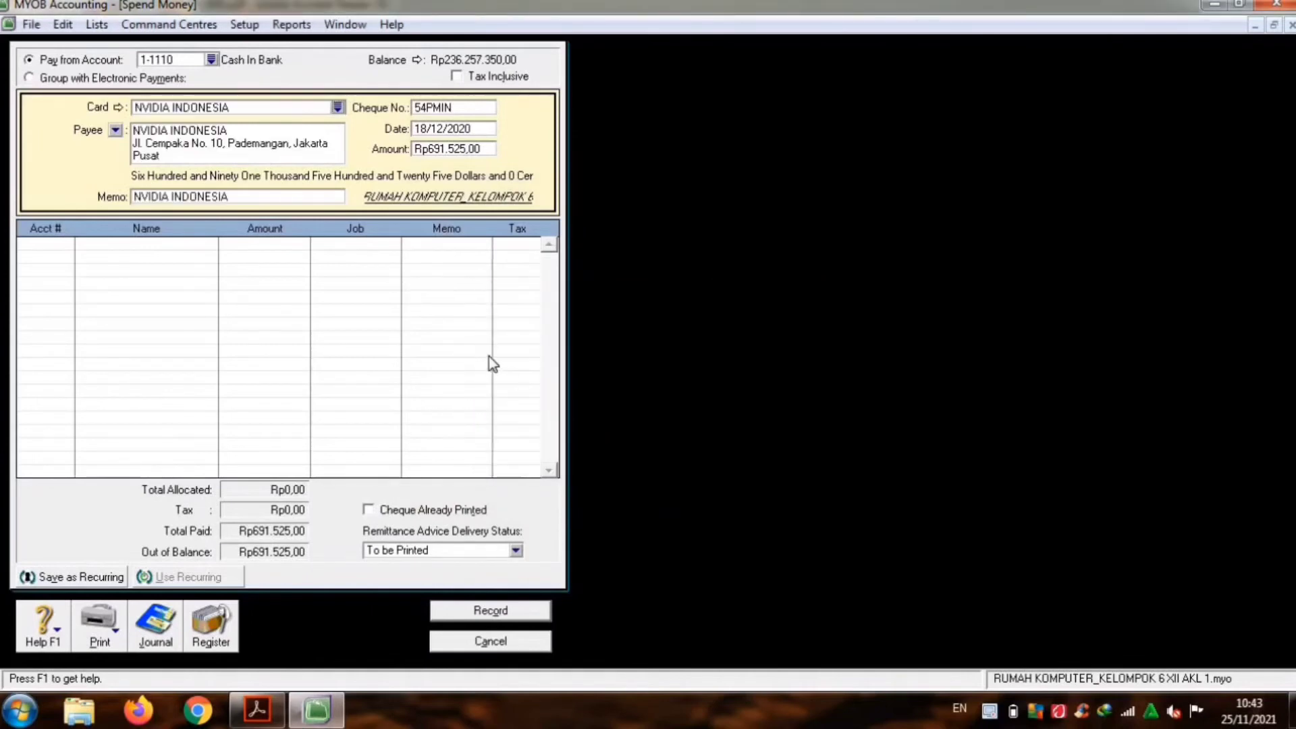
click(260, 196)
text(P)
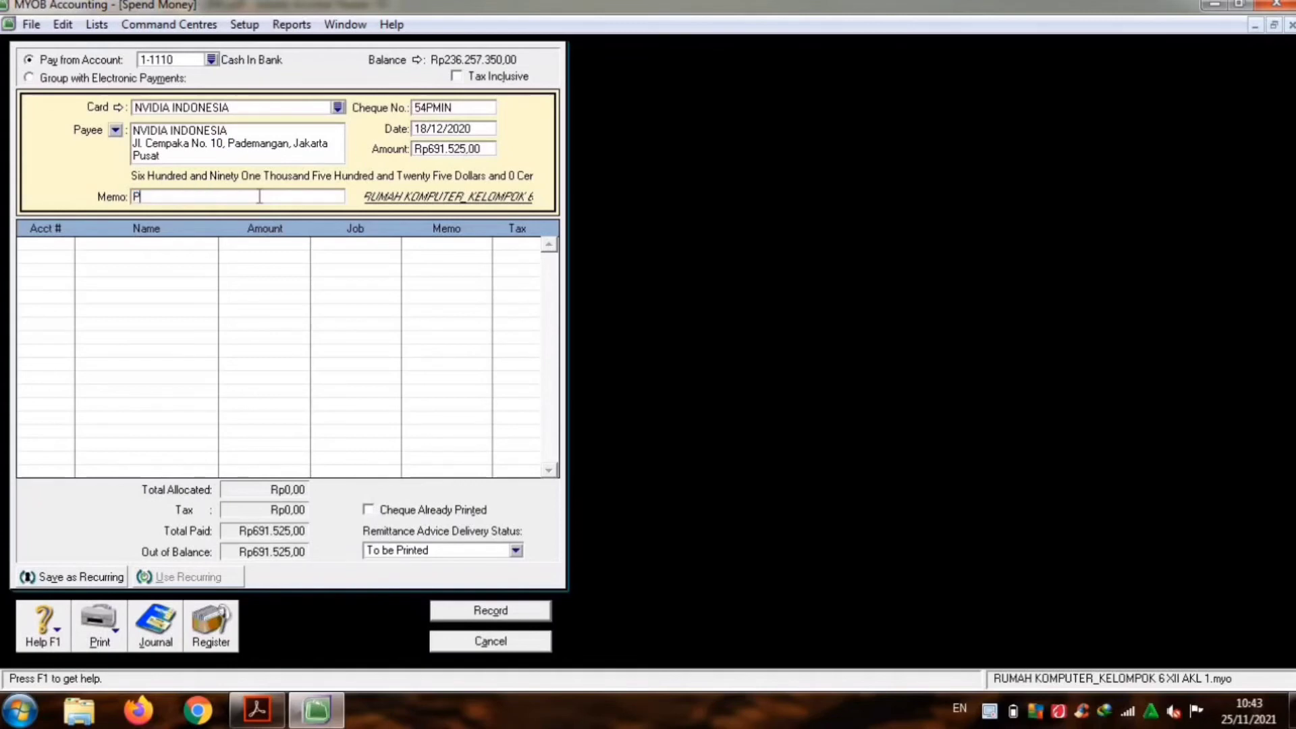
text(embayara)
text(n Biaya Layanan)
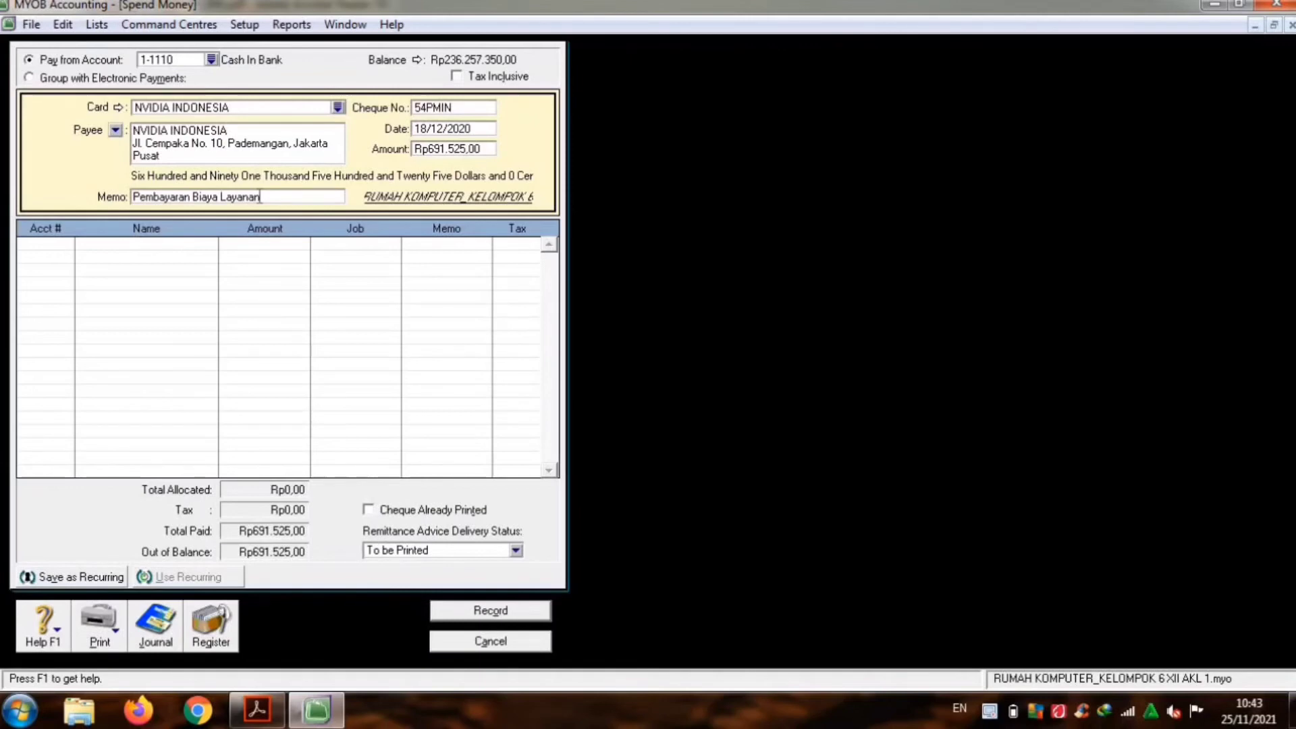
Step: Allocate the full Rp691.525 payment to account 6-1400 Payment Fee
key(Tab)
text(6)
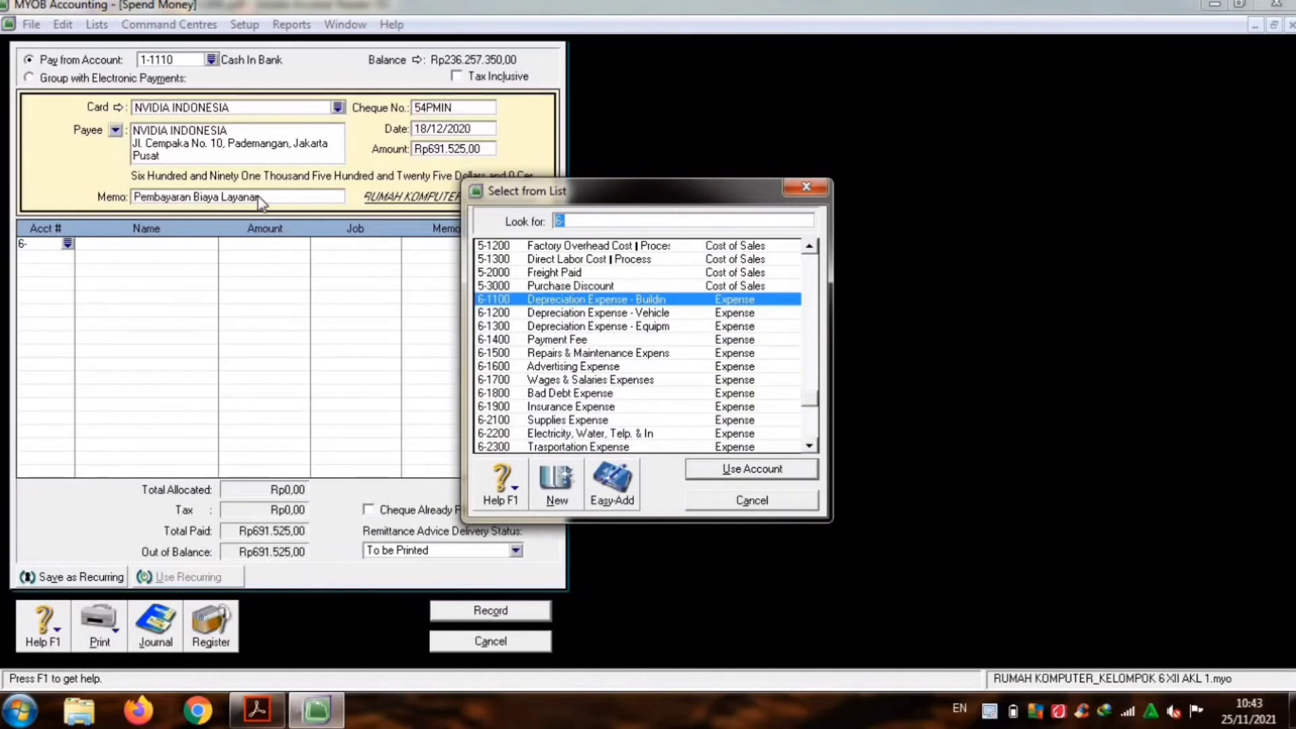
text(6-16)
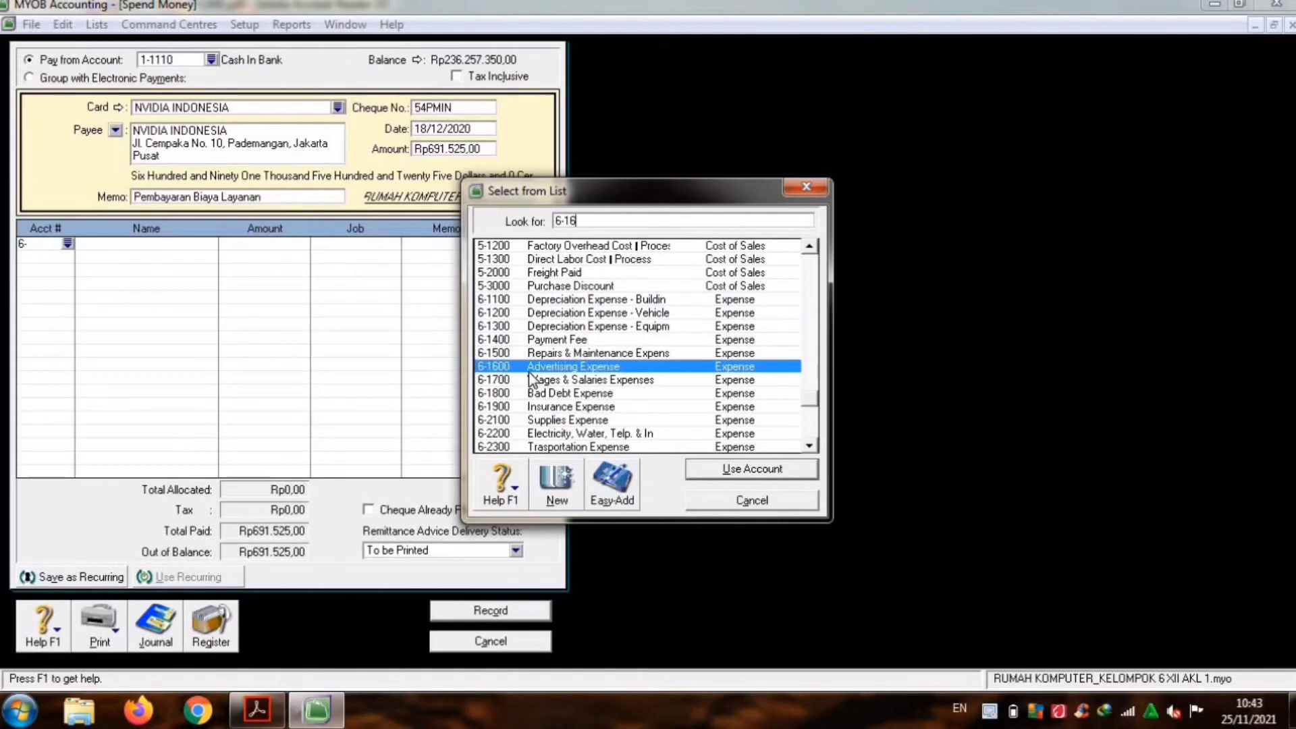
double_click(544, 339)
key(Tab)
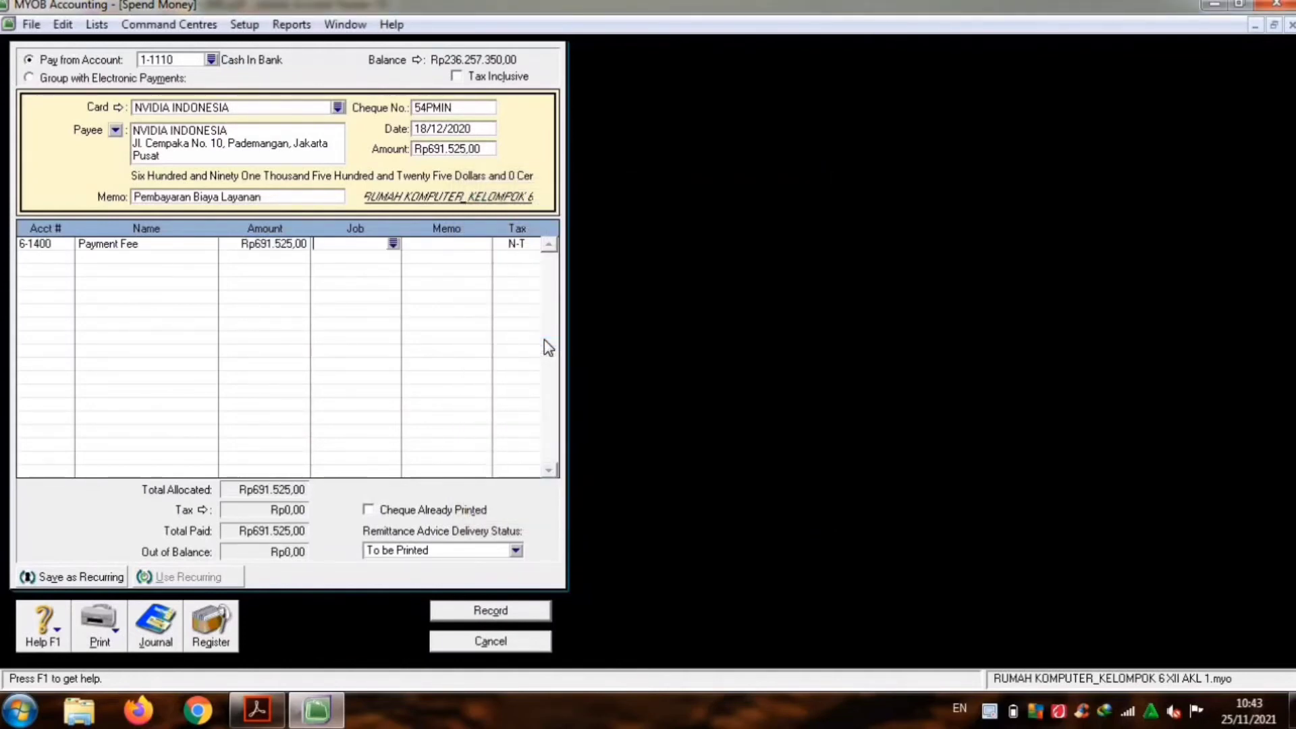
key(Tab)
key(Tab)
key(Tab)
Step: Review the payment's journal recap, record the Spend Money entry and close its window
key(ctrl+r)
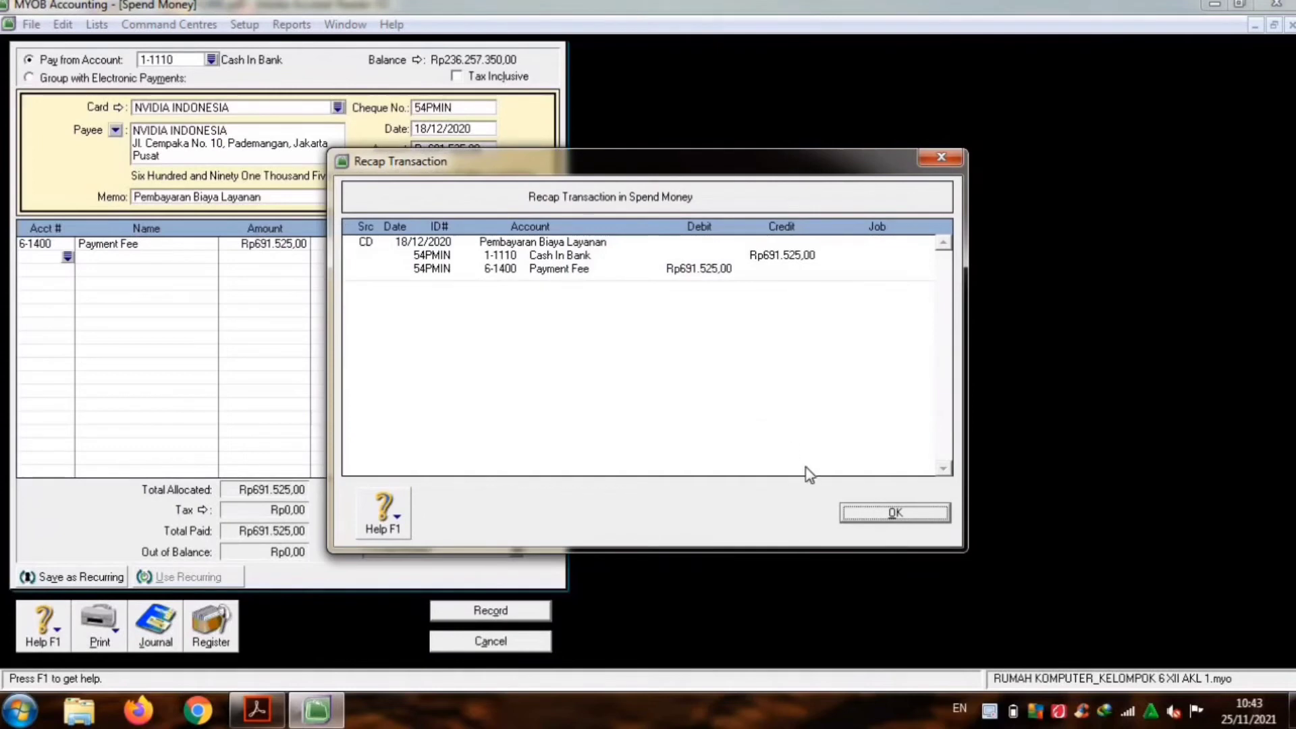
click(848, 513)
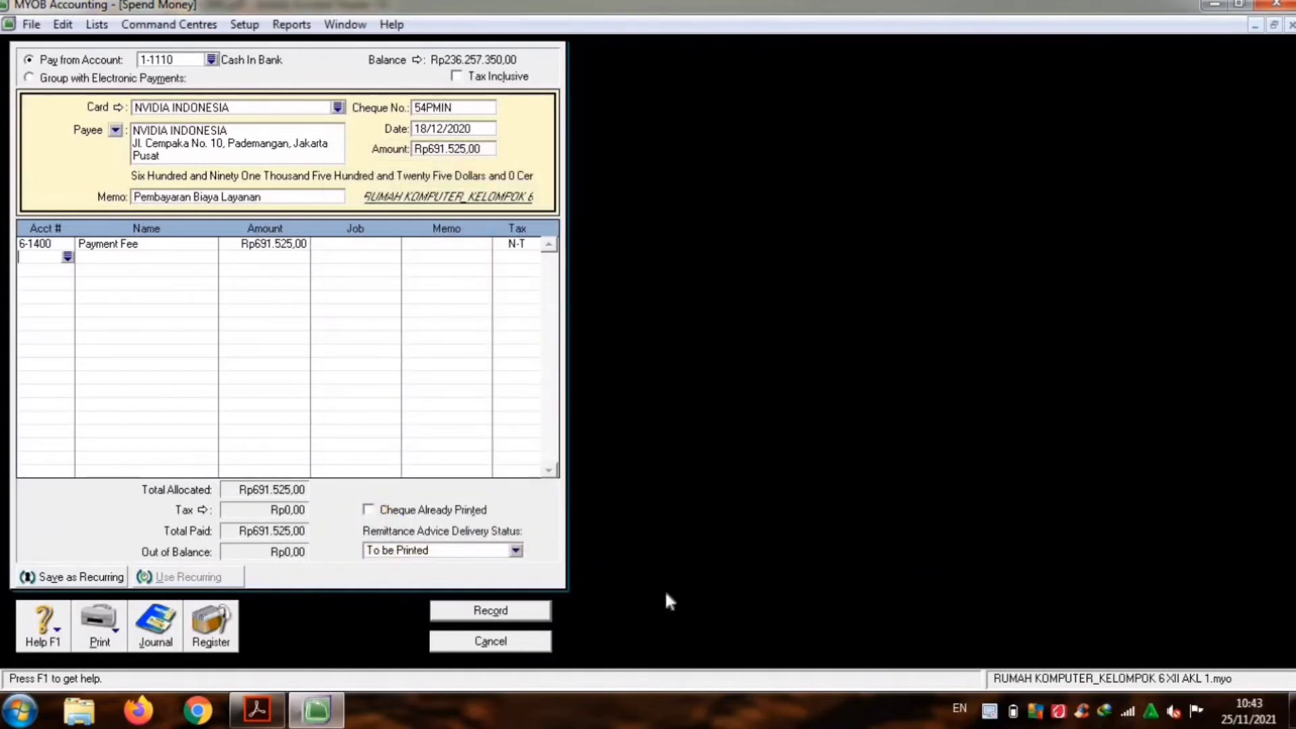
click(525, 611)
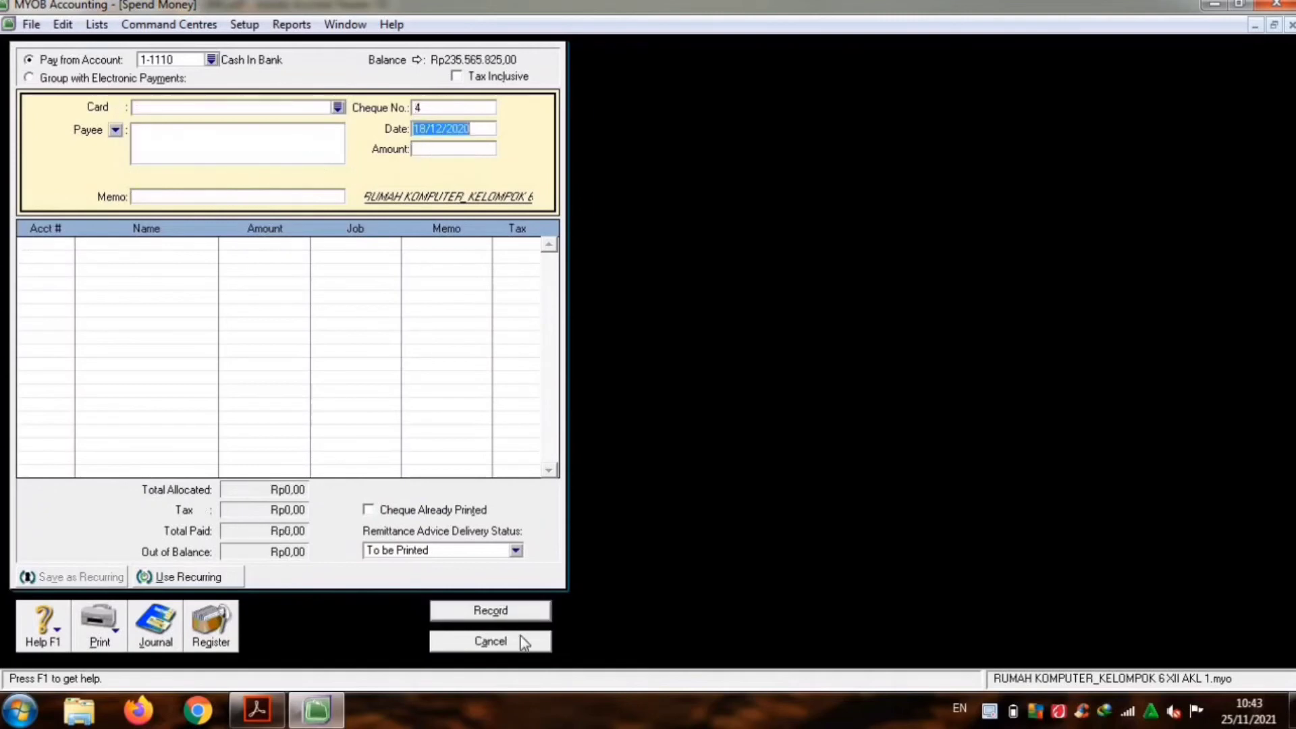
click(522, 641)
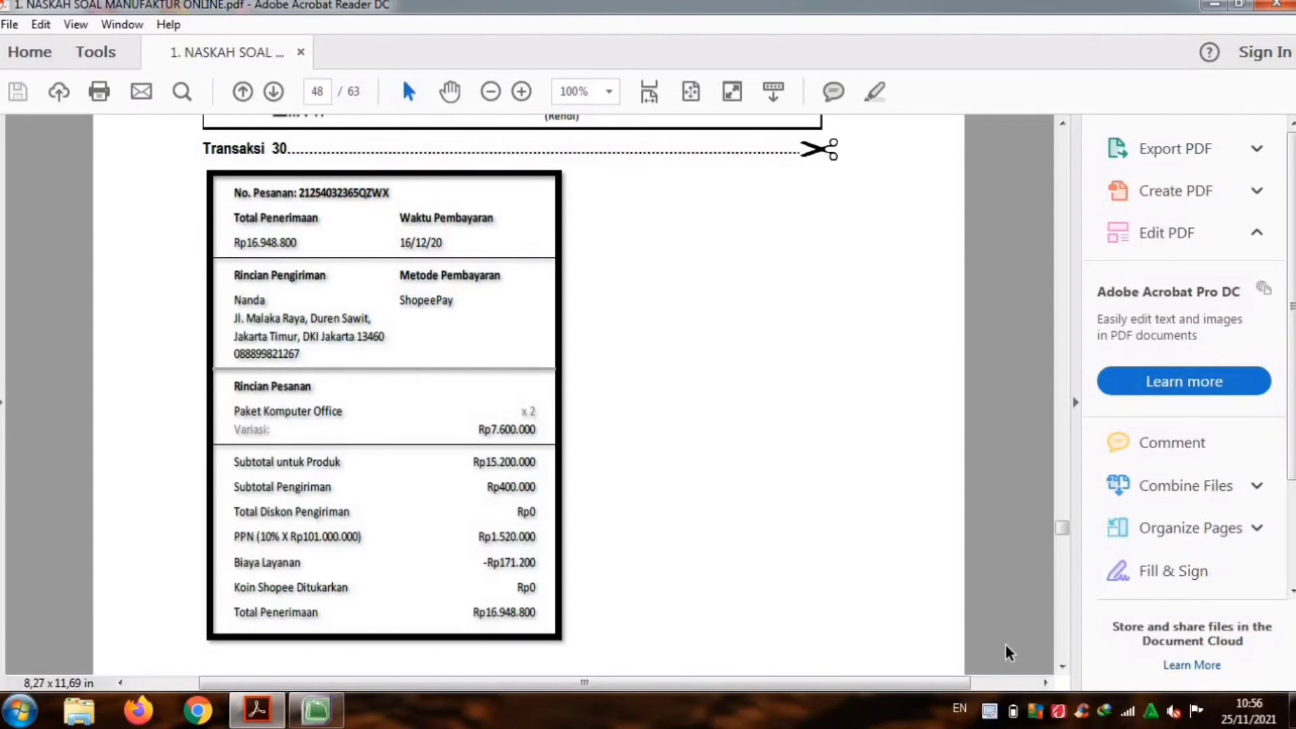
Step: Check the Transaksi 30 Shopee order, switch to MYOB and start a Receive Payments entry deposited to 1-1120 Cash in E-Wallet
scroll(1006, 645, down, 10)
scroll(1006, 653, down, 3)
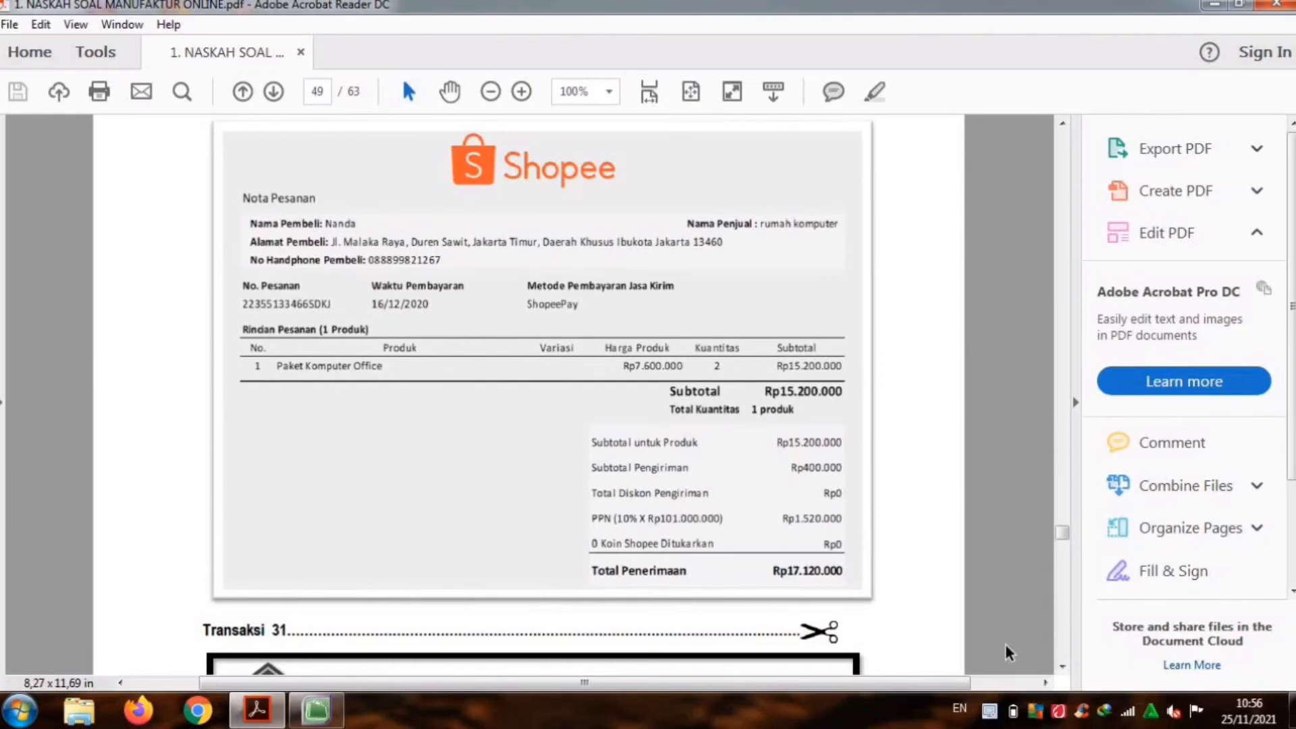
scroll(1005, 652, up, 1)
click(317, 715)
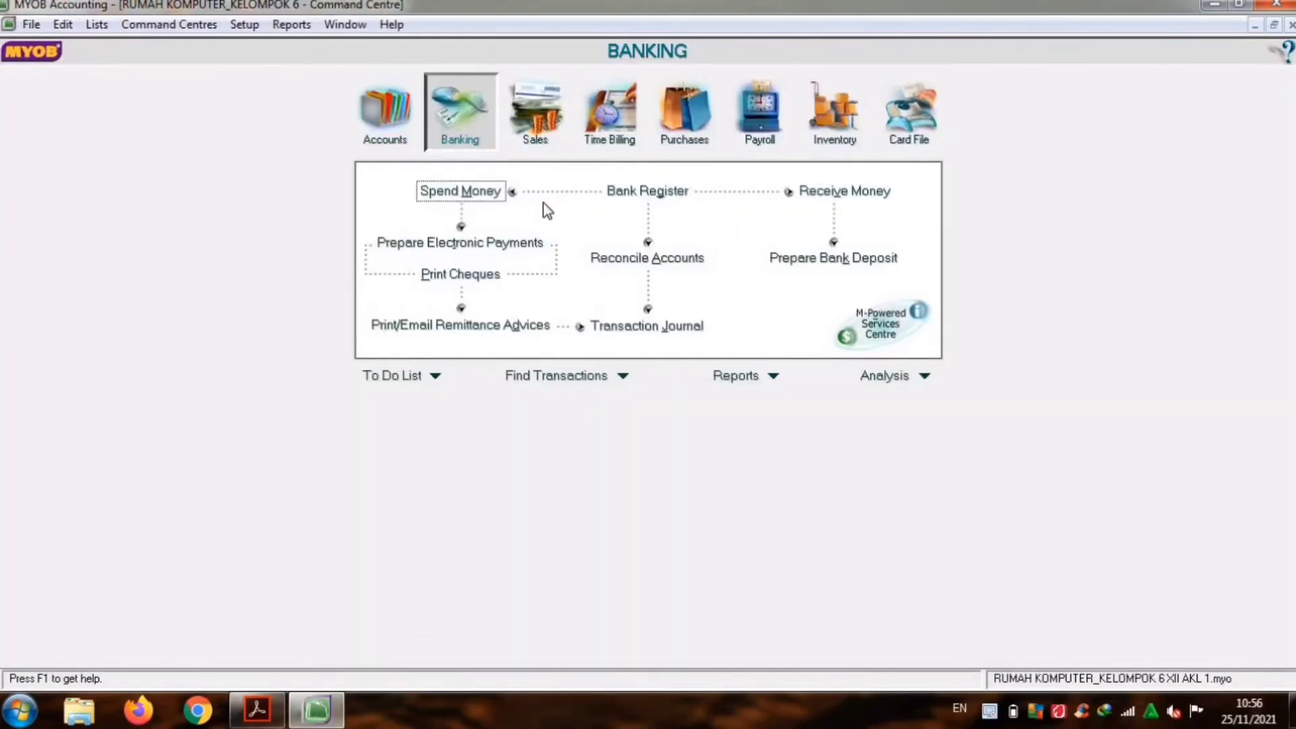
click(532, 127)
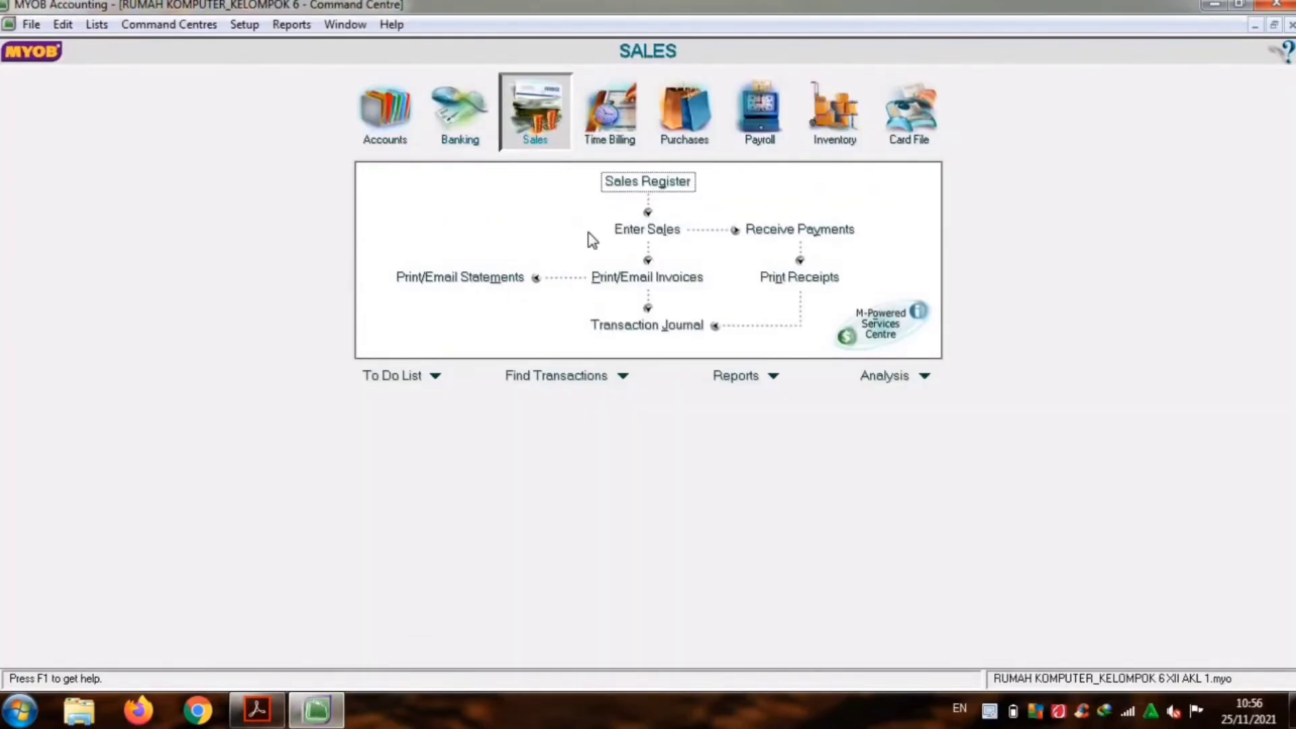
click(769, 230)
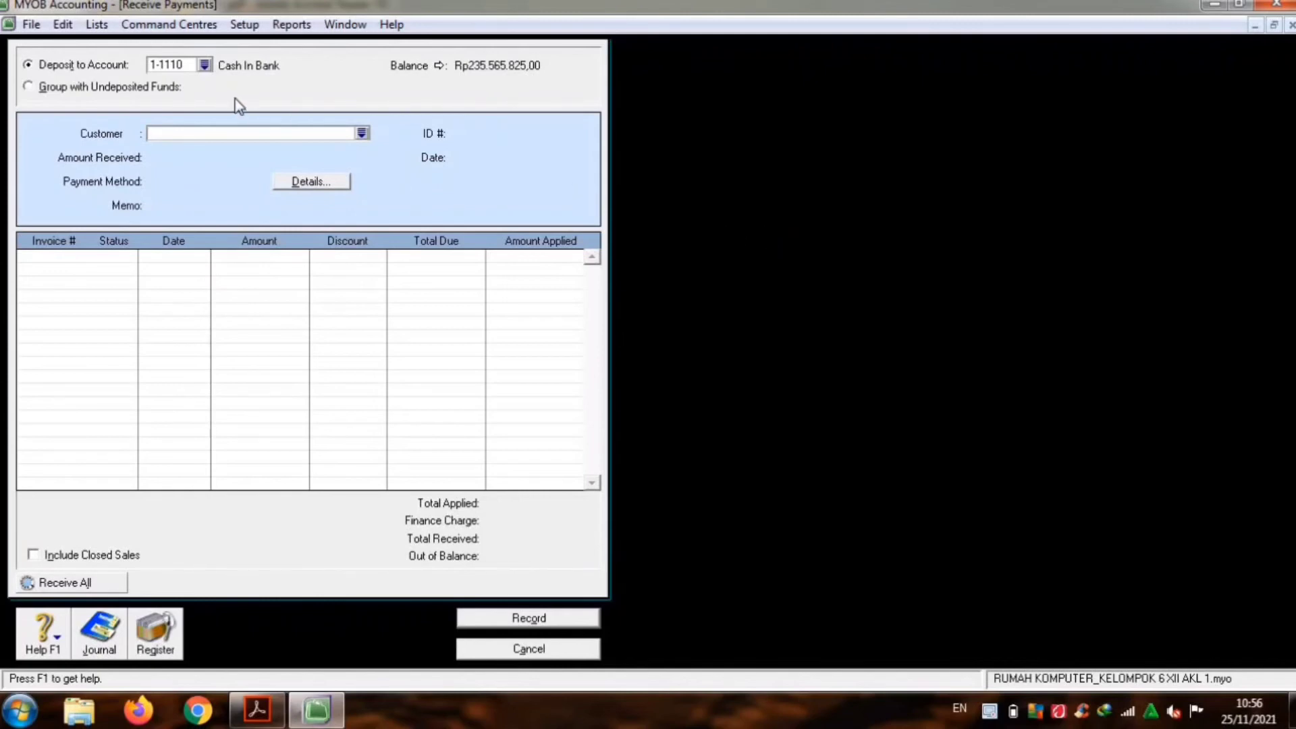
click(205, 66)
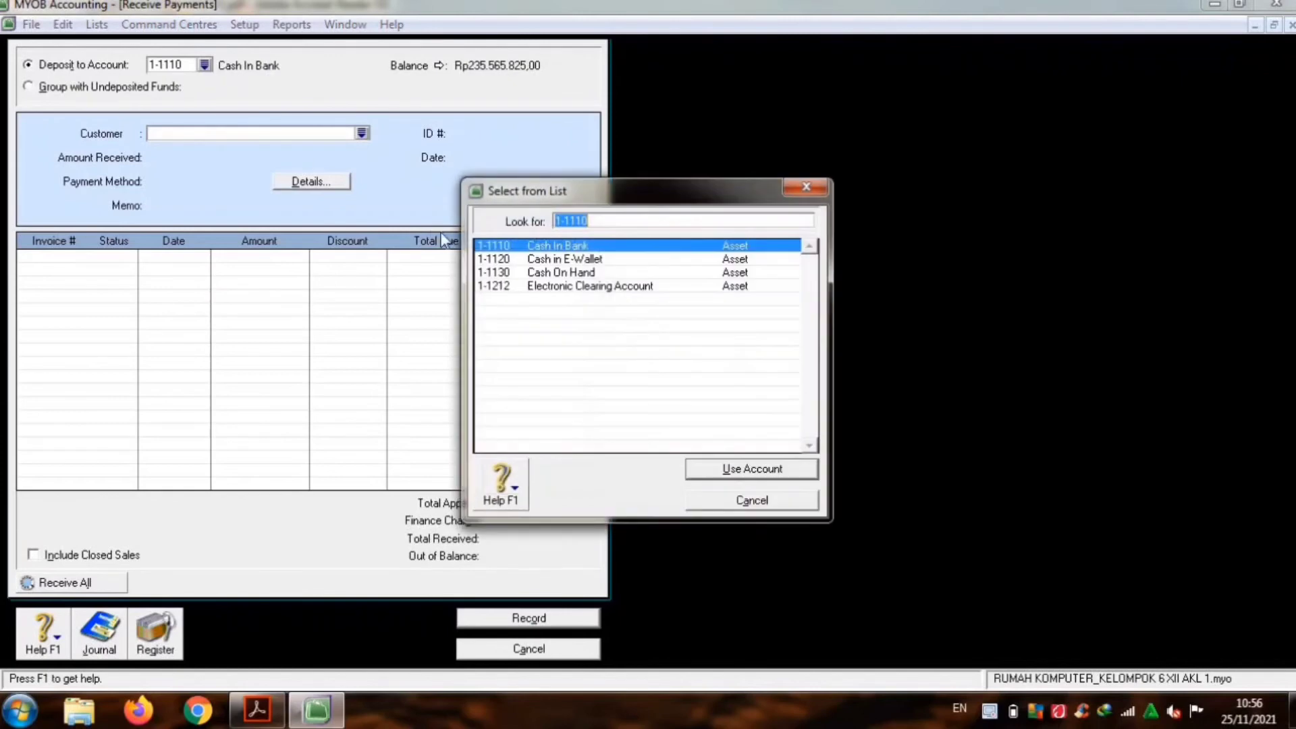
double_click(538, 262)
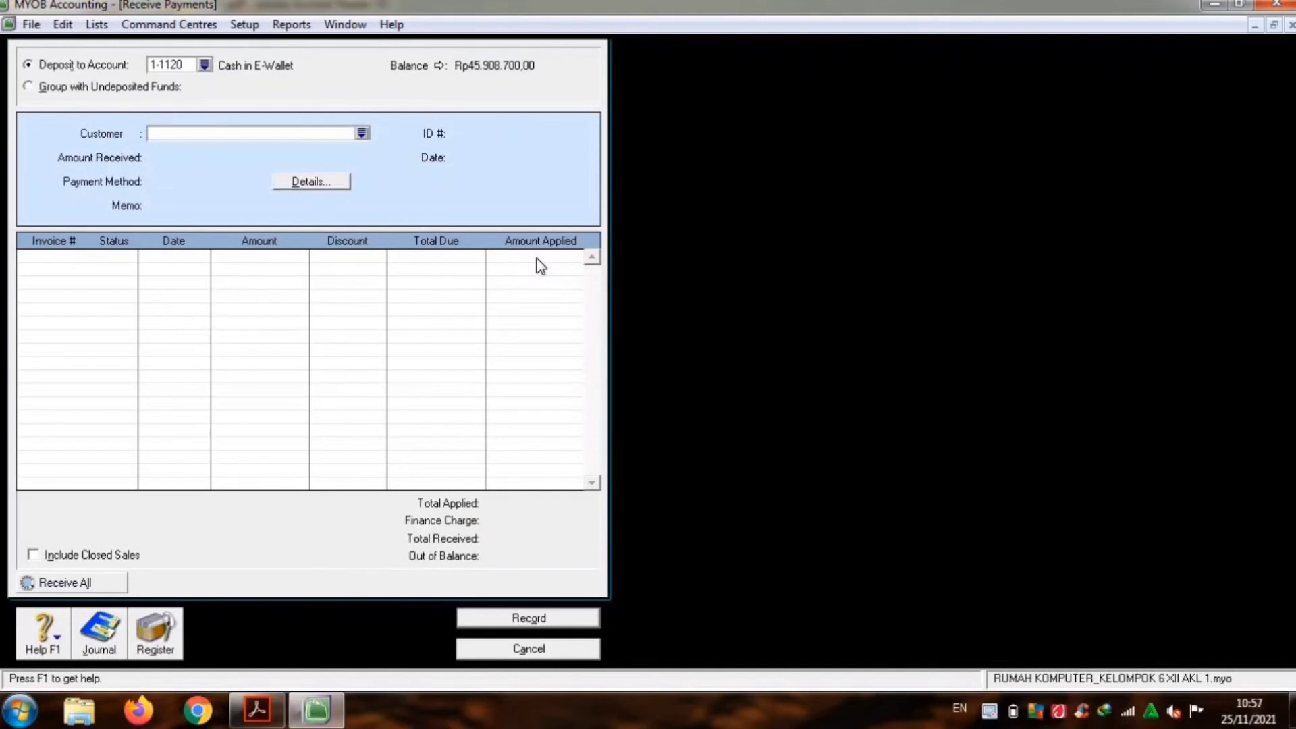
Step: Choose PENJUALAN ONLINE as the paying customer and date the receipt 19/12/2020
key(Tab)
key(Tab)
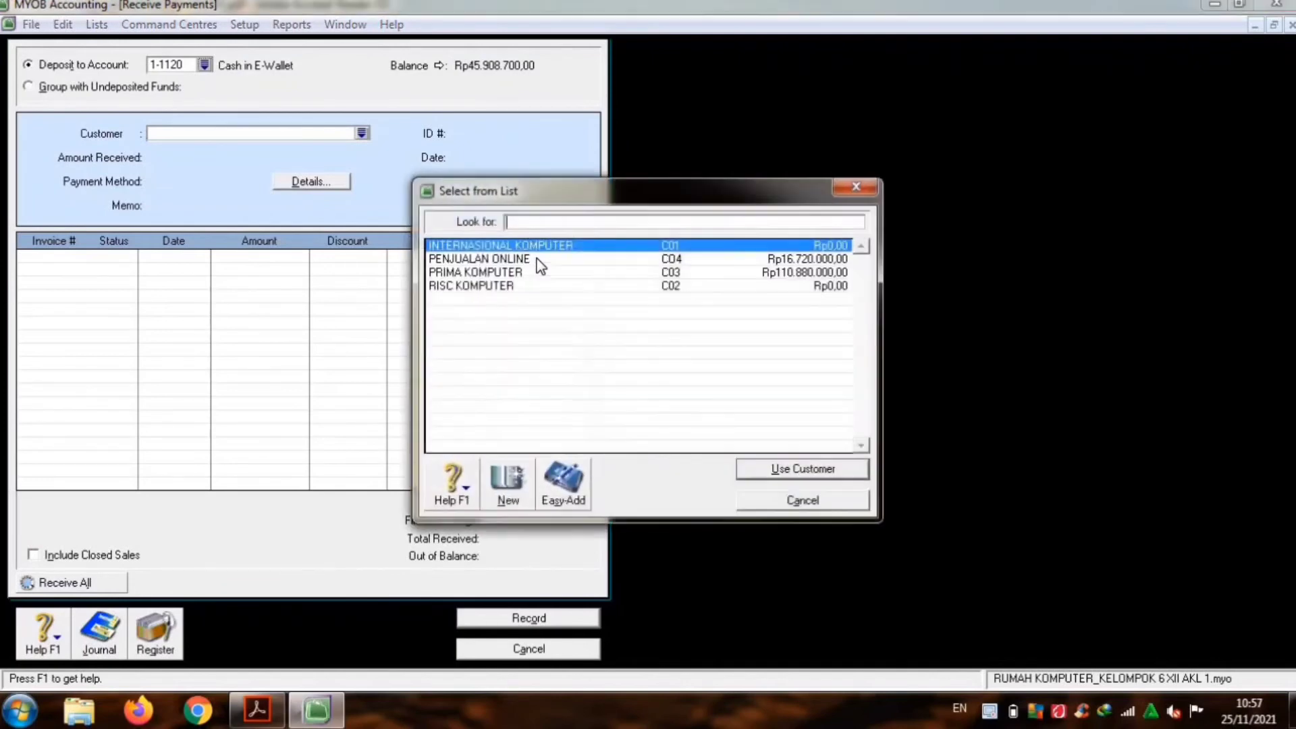
double_click(537, 260)
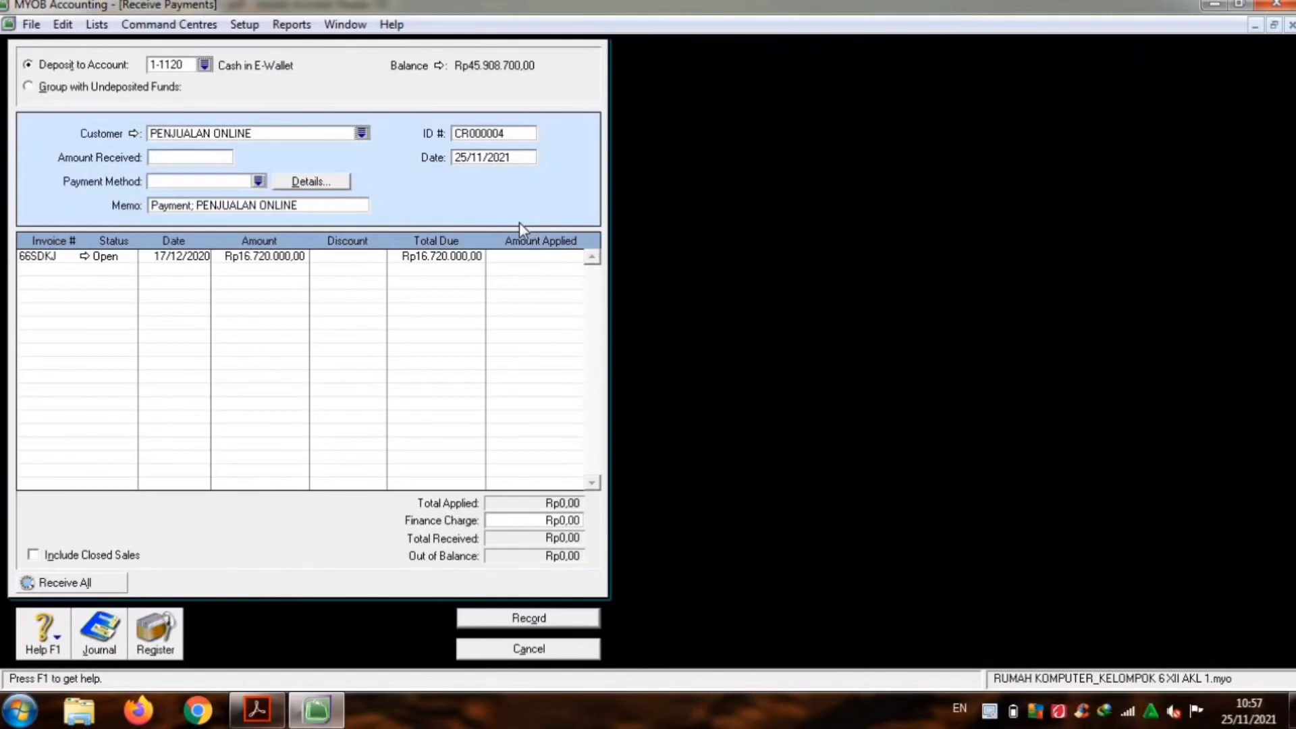
click(510, 155)
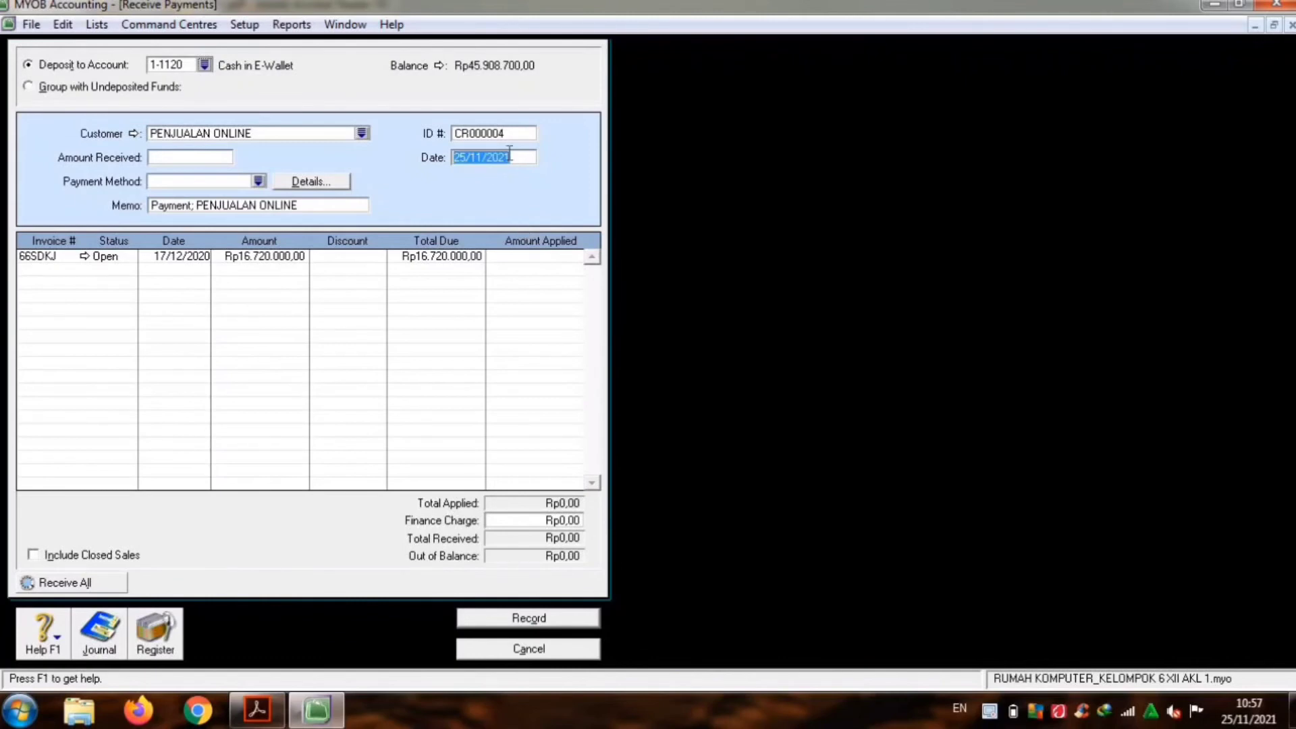
text(19/12/2020)
Step: Enter the Transaksi 30 total of Rp16.948.800 as the amount received, with Dompet Digital as the payment method
click(223, 158)
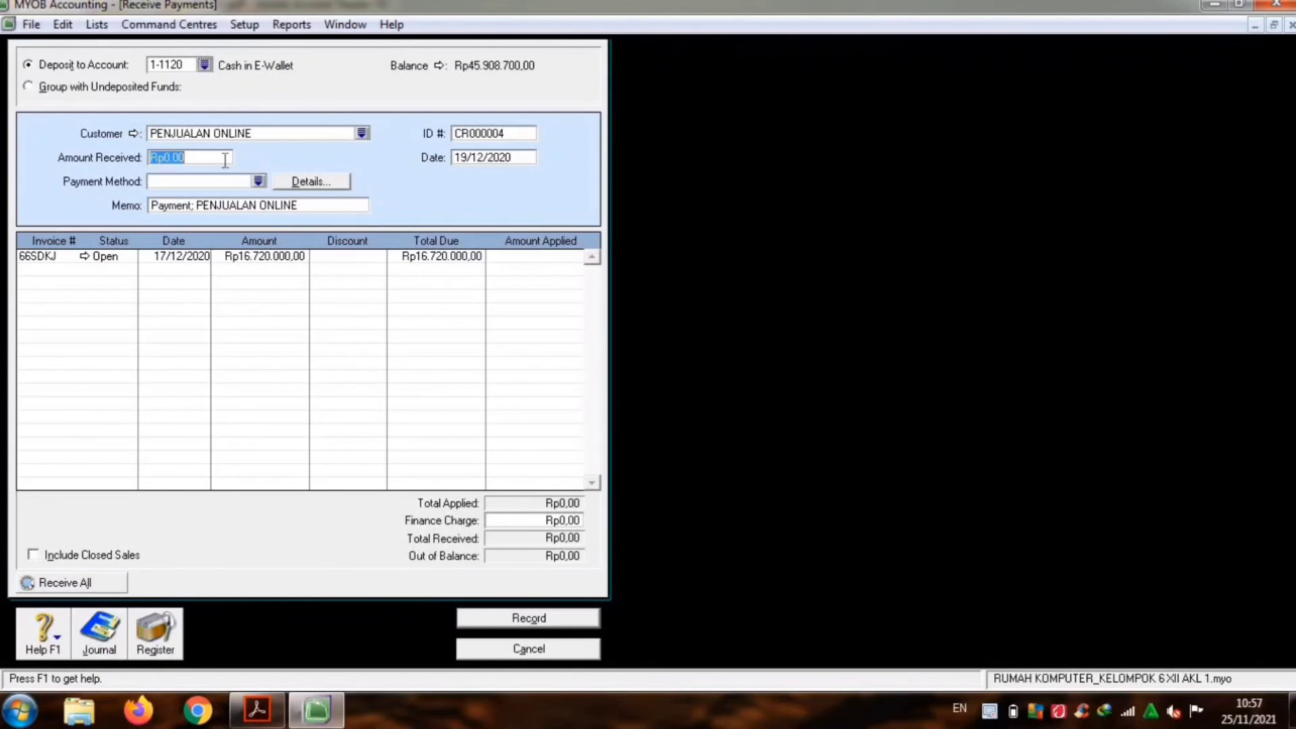
click(257, 709)
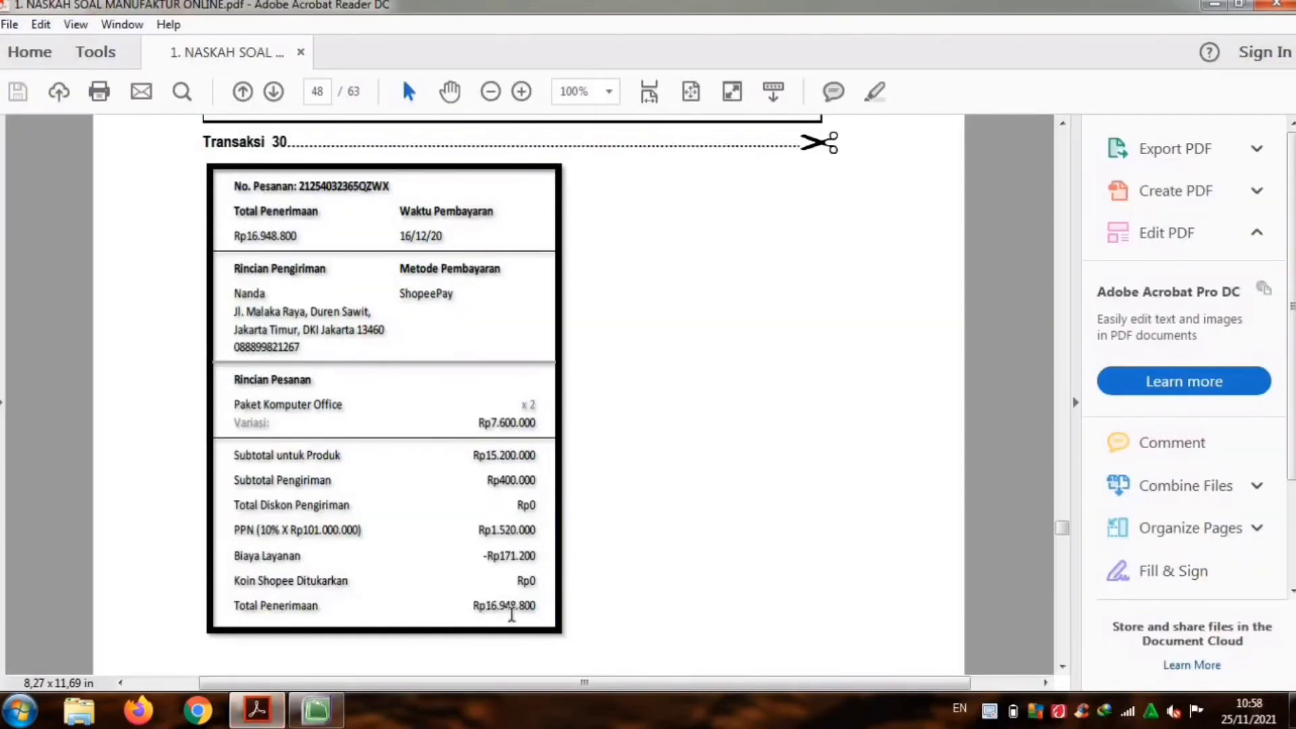
click(337, 716)
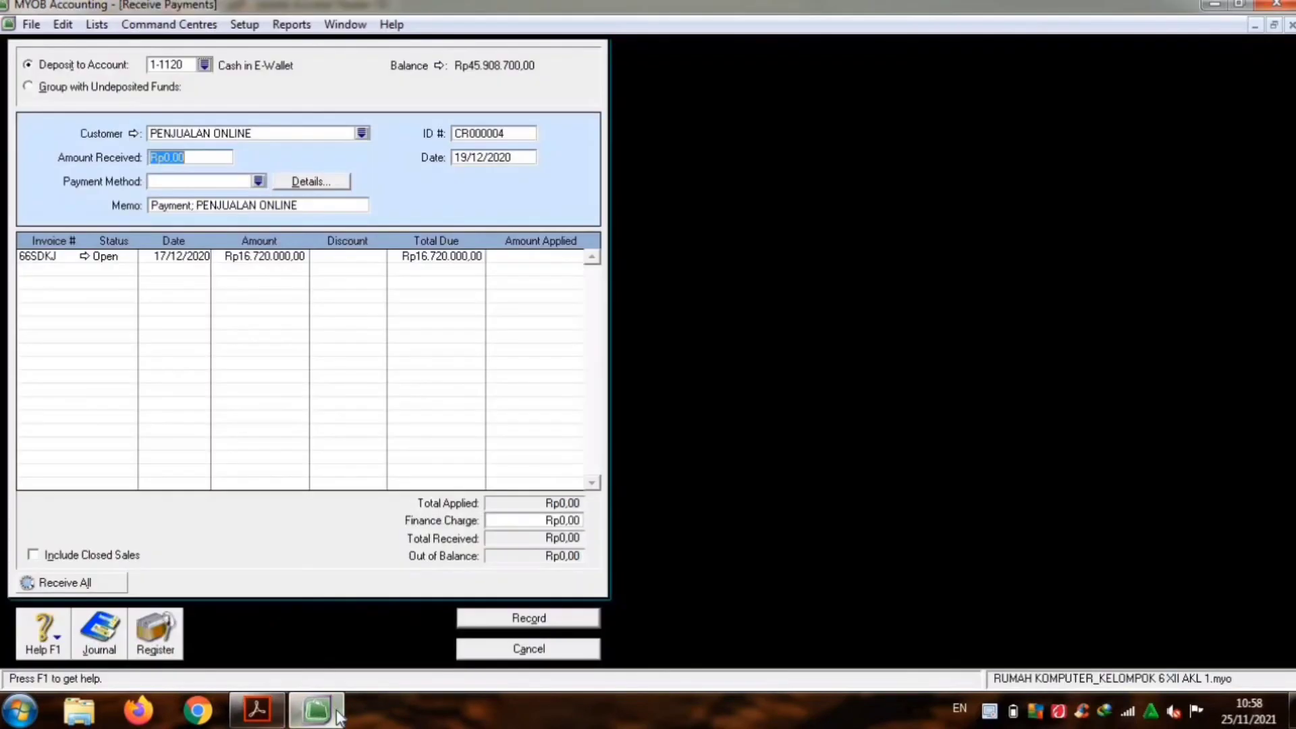
text(16848800)
key(Tab)
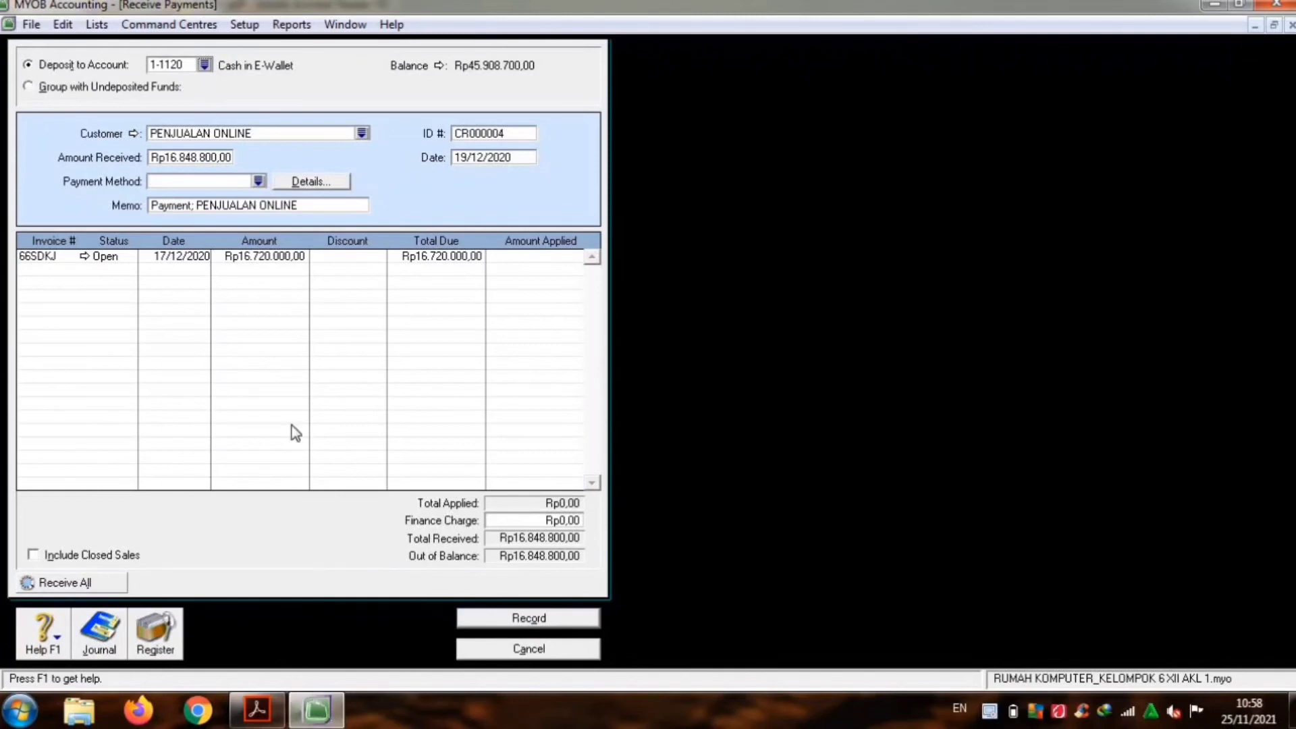
click(187, 160)
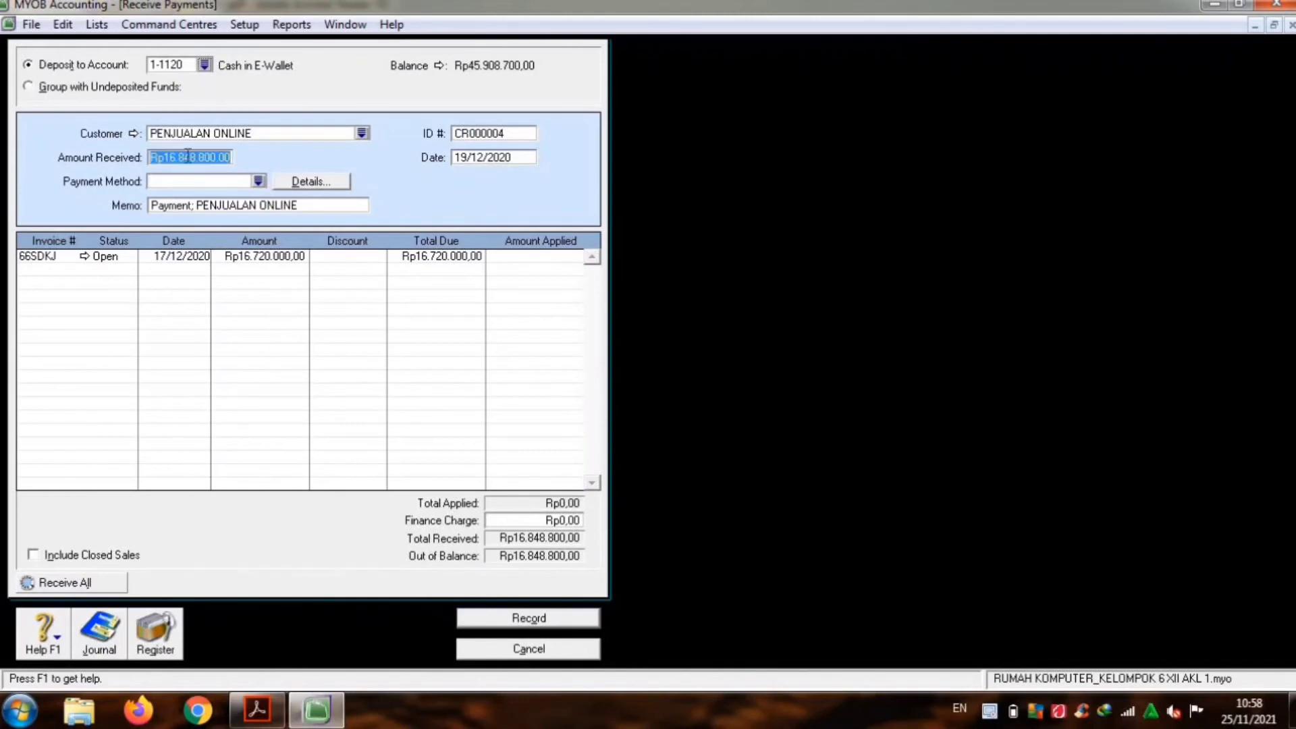
click(188, 157)
key(BackSpace)
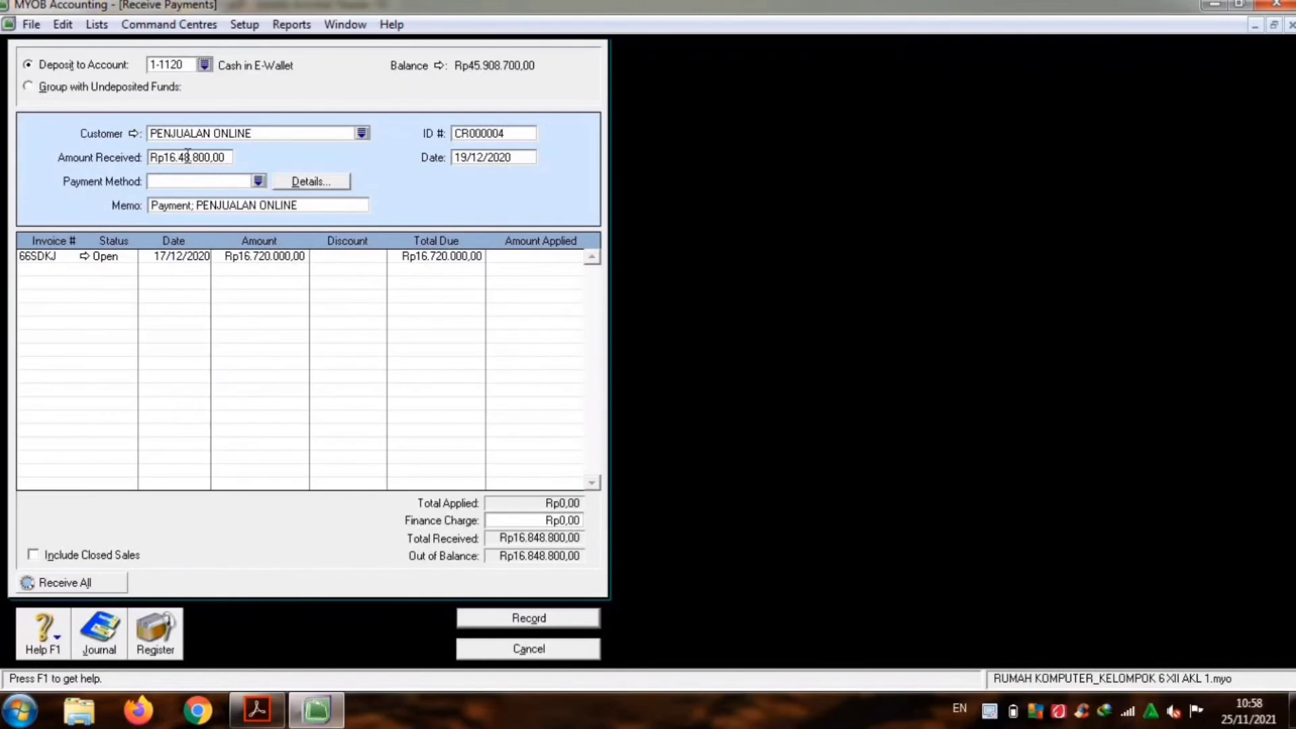
text(9)
key(Tab)
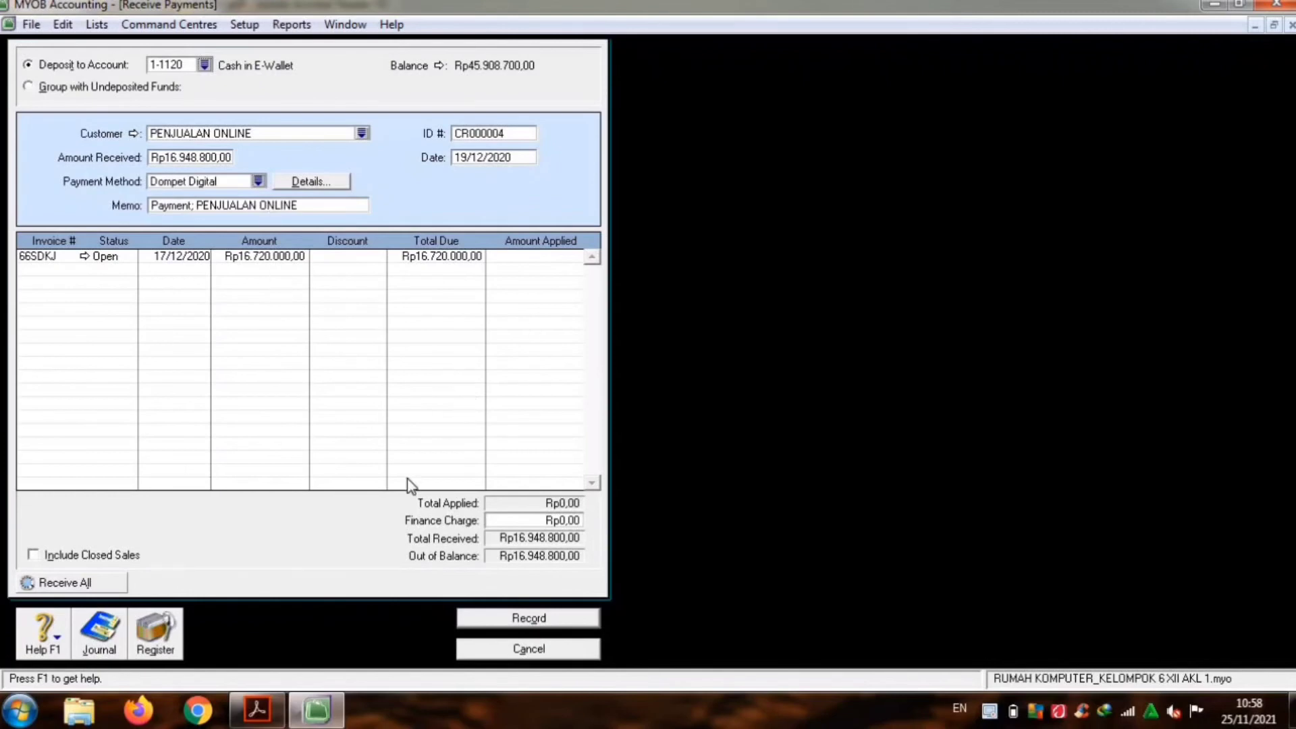
Step: Give the open 17/12/2020 invoice a Rp171.200 service fee discount and accept the applied amount and Rp400.000 finance charge
click(257, 709)
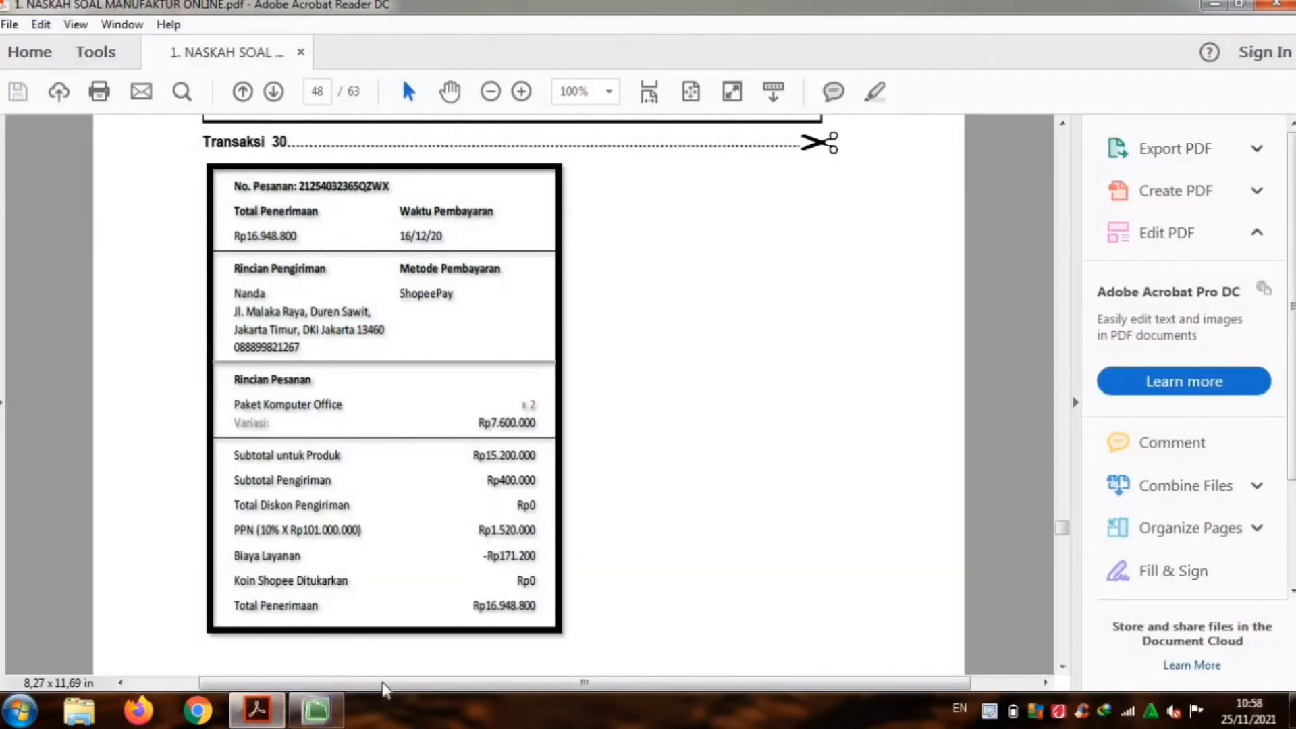
click(316, 708)
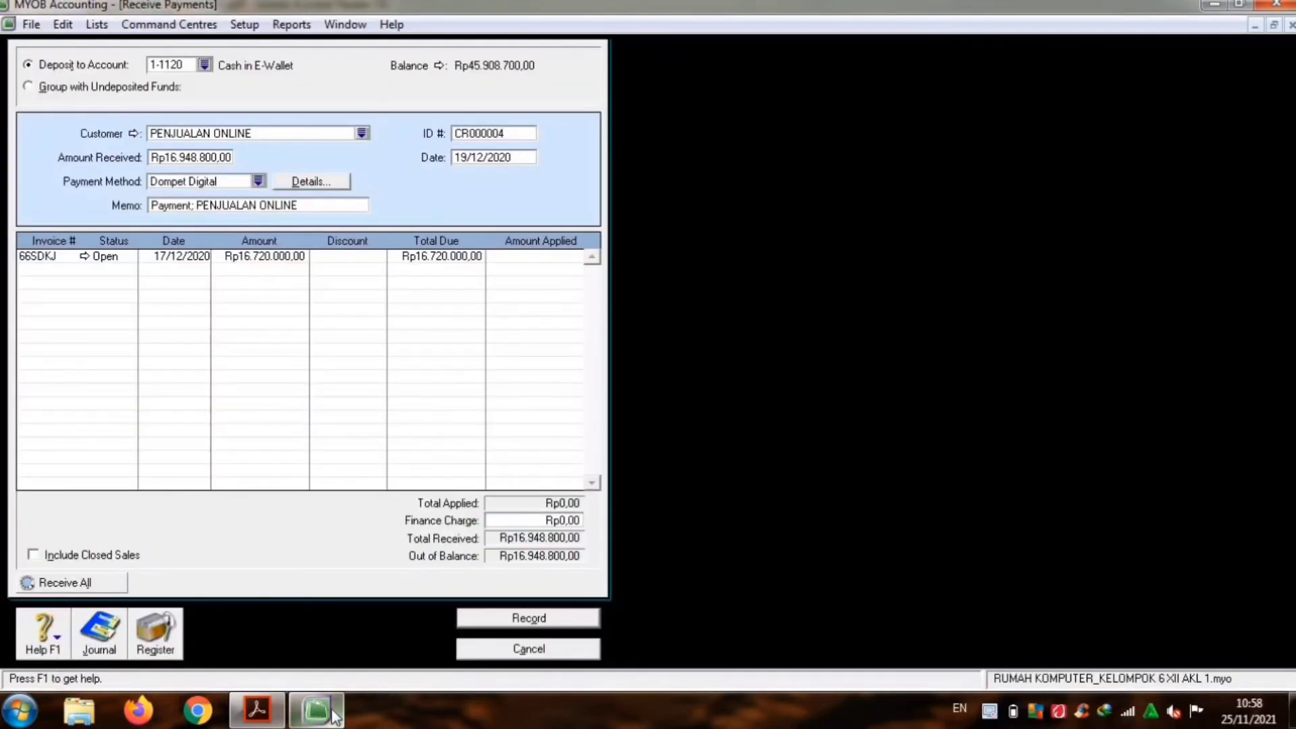
click(370, 258)
text(171200)
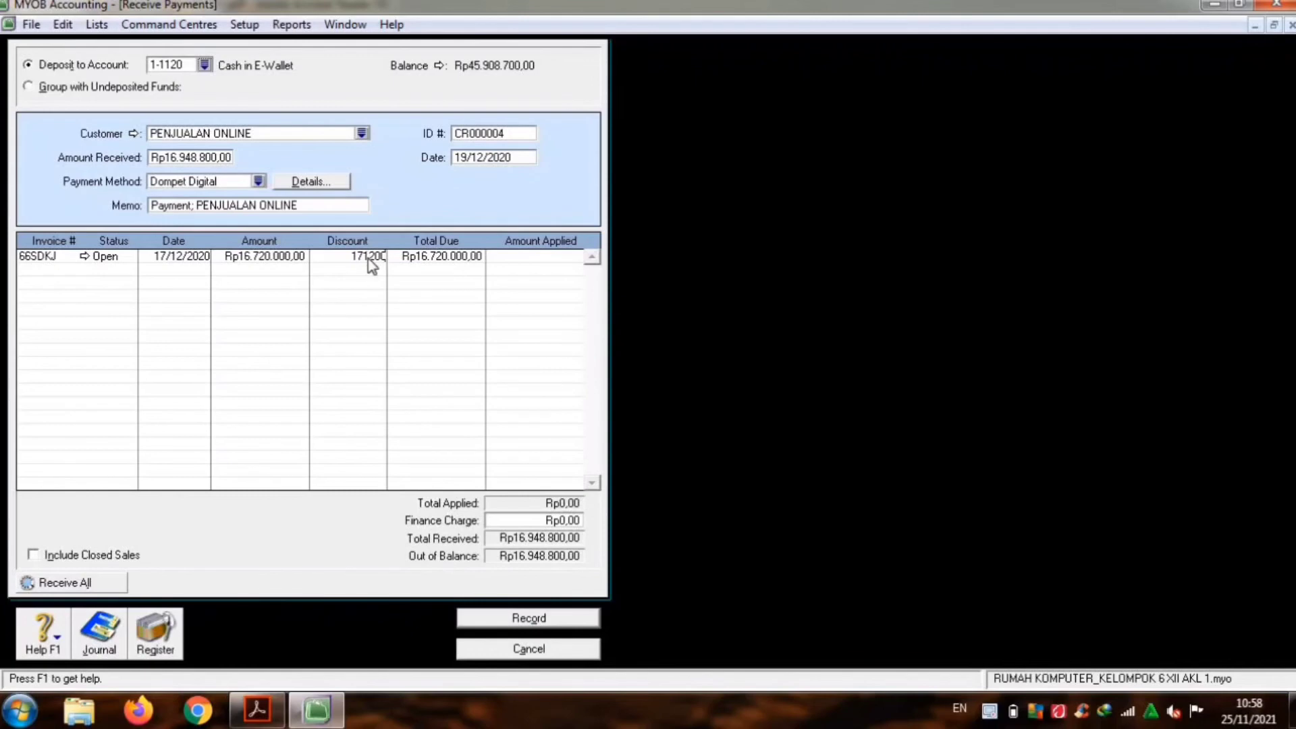
key(Tab)
key(Tab)
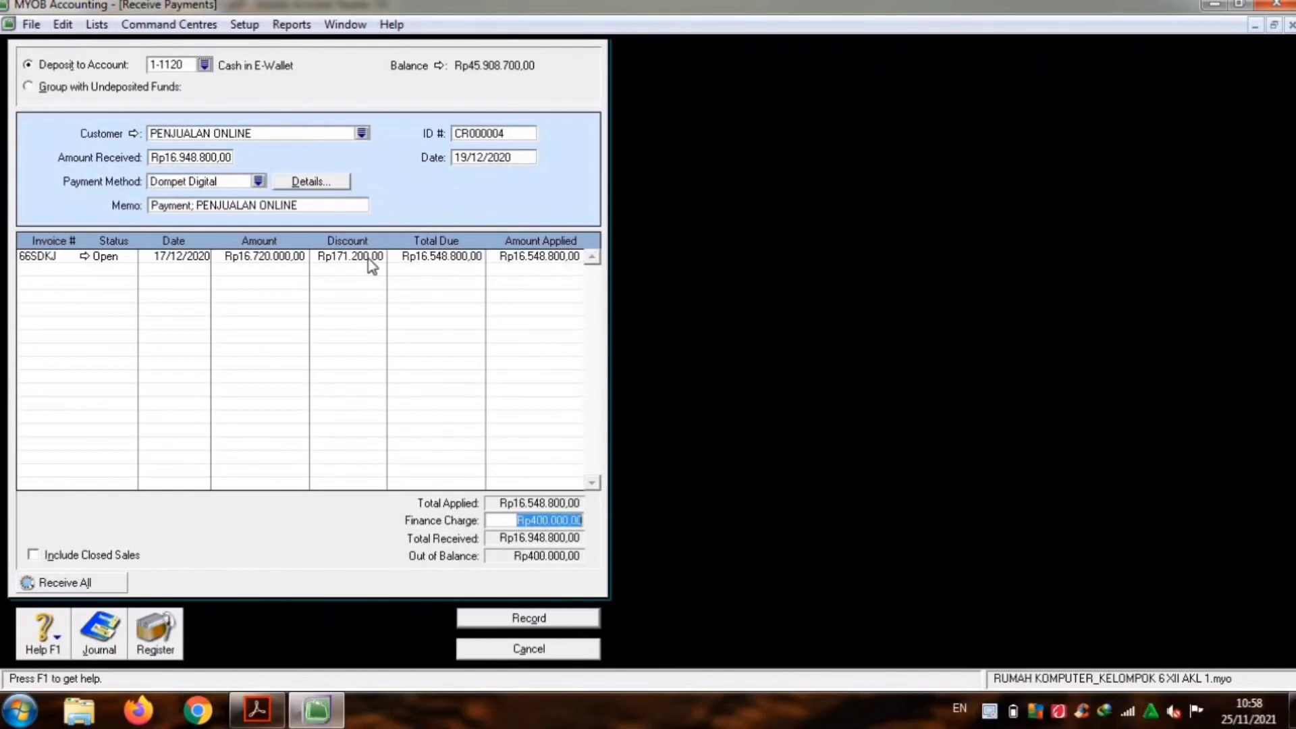
key(Tab)
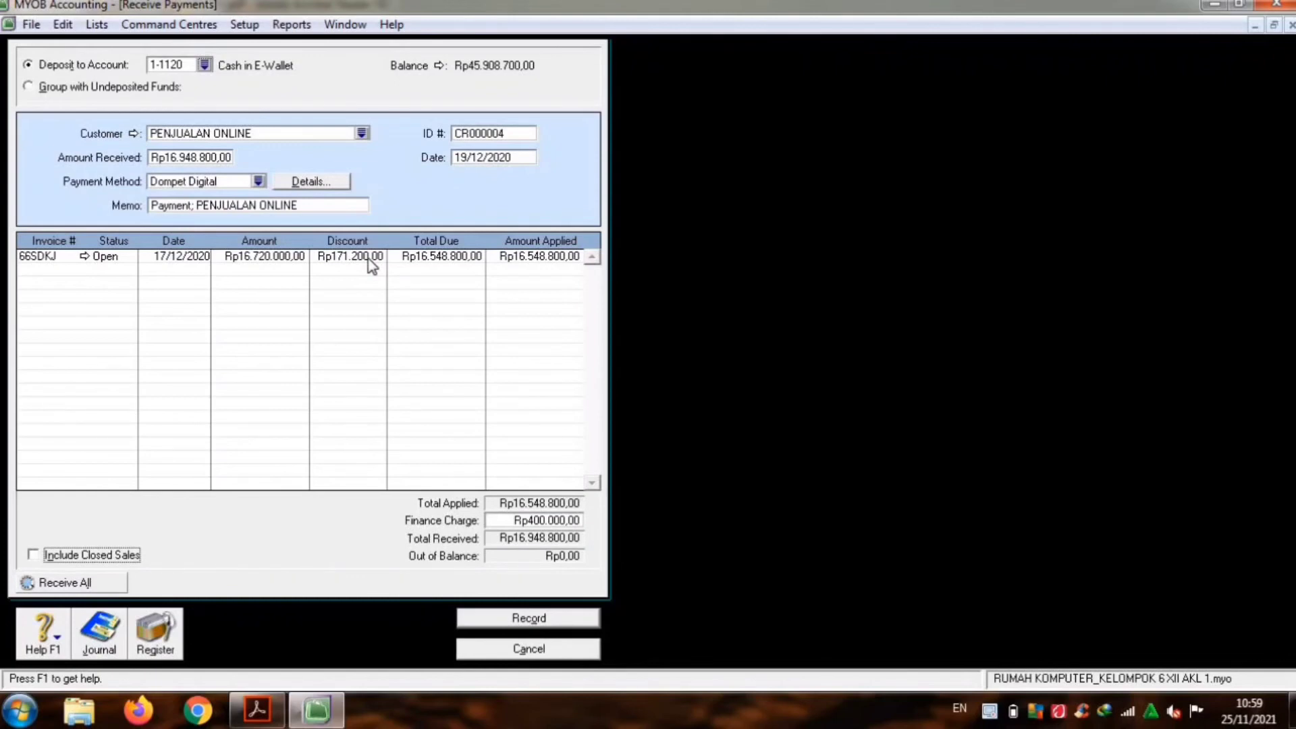
Step: Review the receipt's journal recap, record the payment without printing the credit memo and close the Receive Payments window
key(ctrl+r)
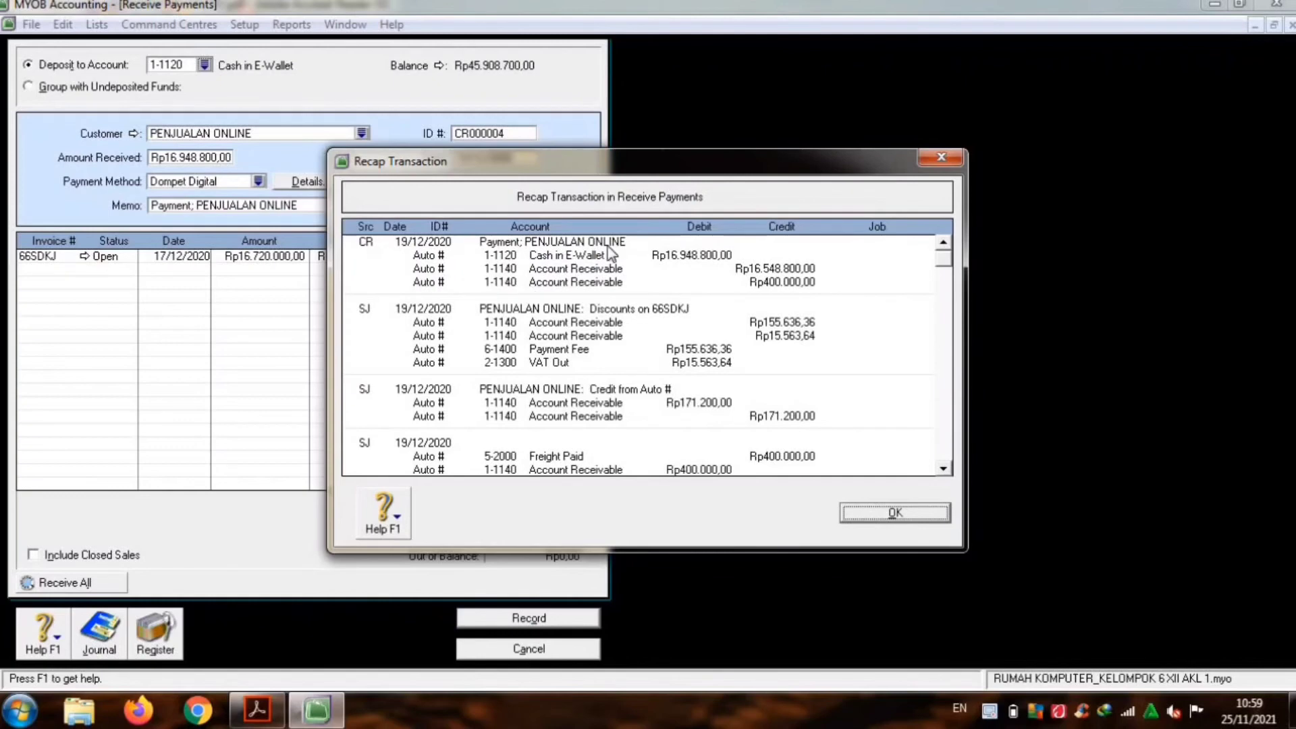
click(944, 468)
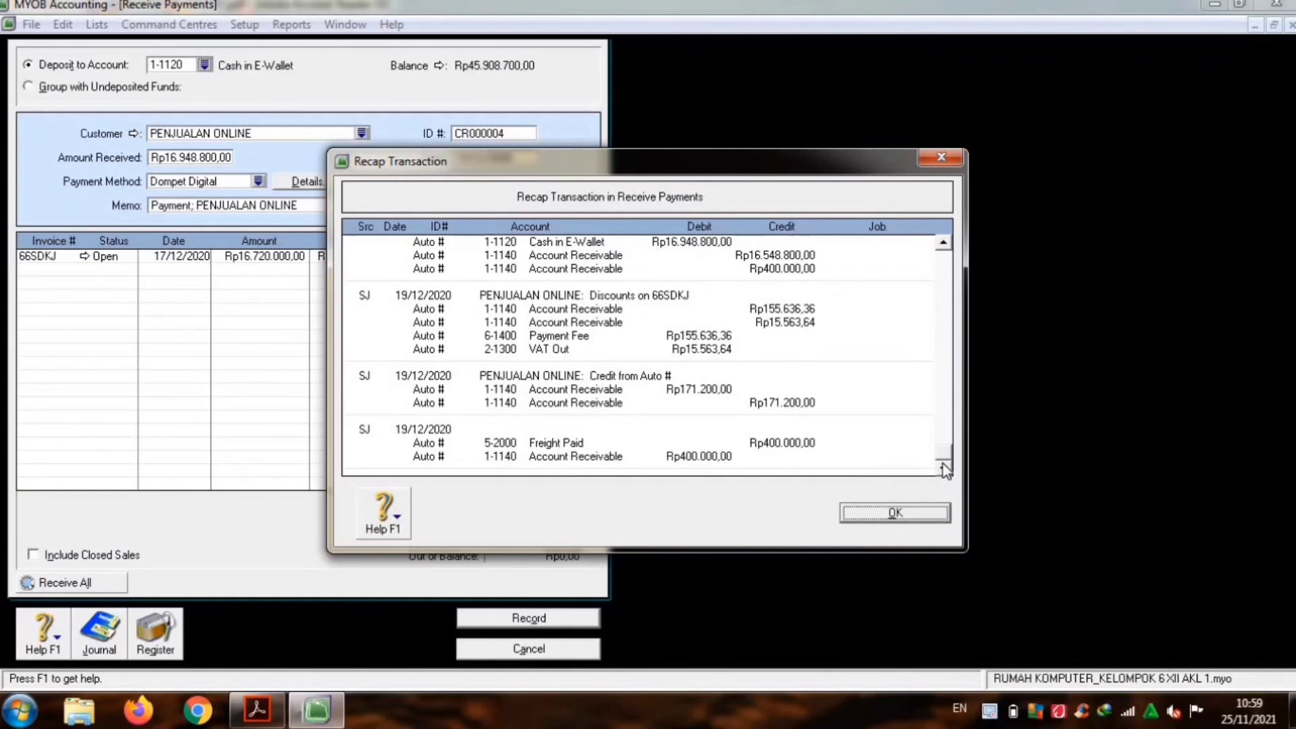
key(Return)
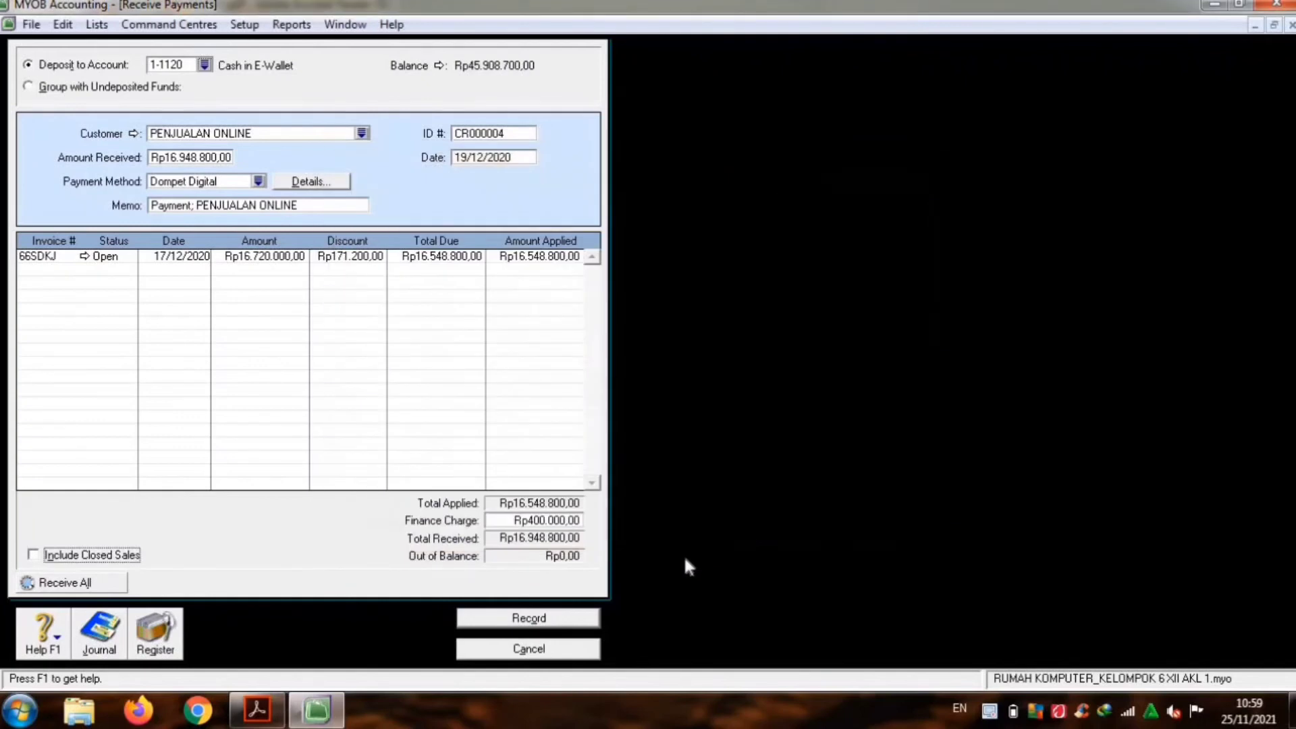
click(591, 622)
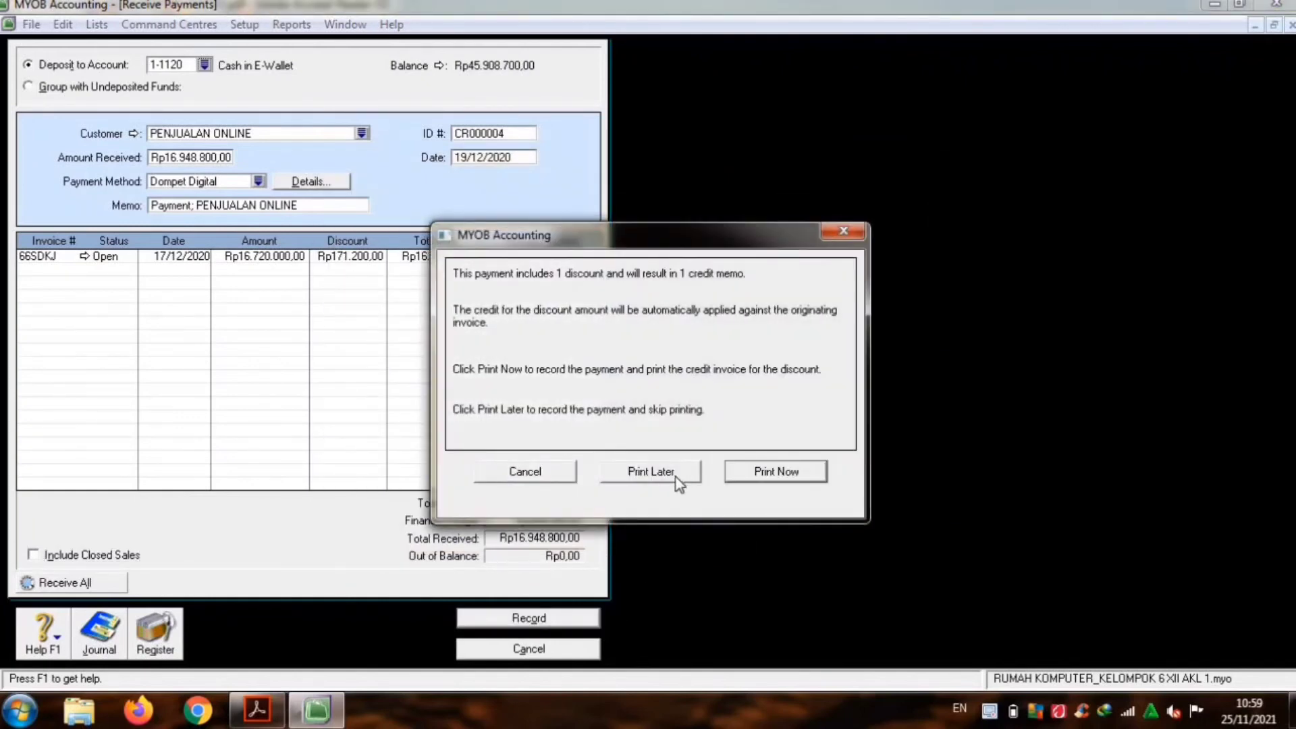
click(675, 473)
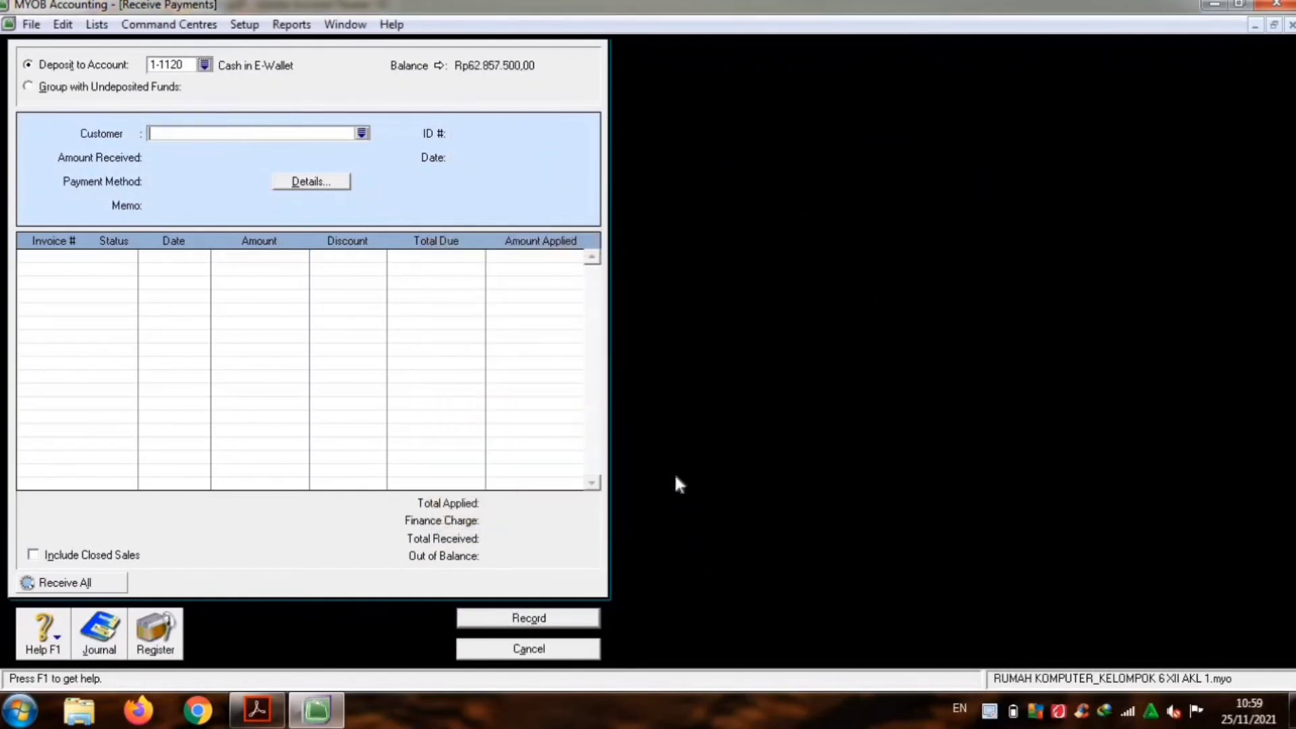
click(594, 649)
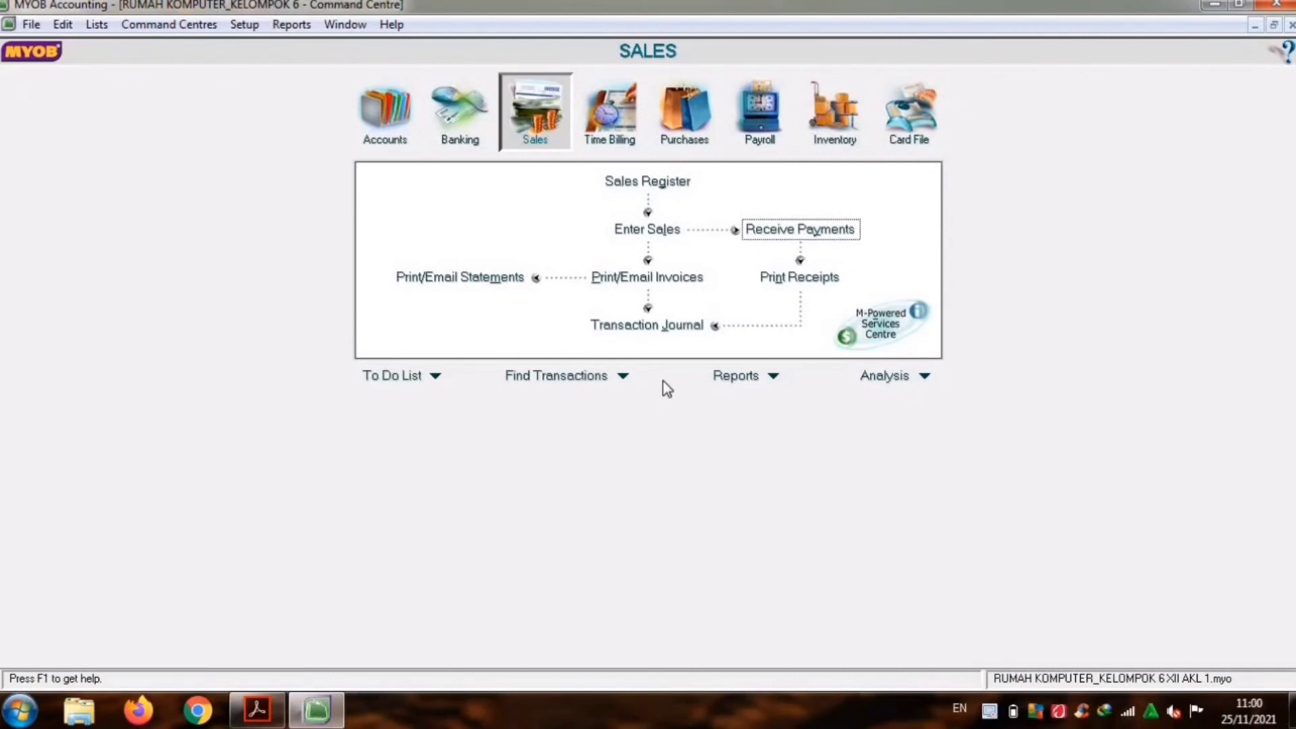
Step: Open the 19/12/2020 PENJUALAN ONLINE discount entry from the Transaction Journal of all transactions
click(638, 324)
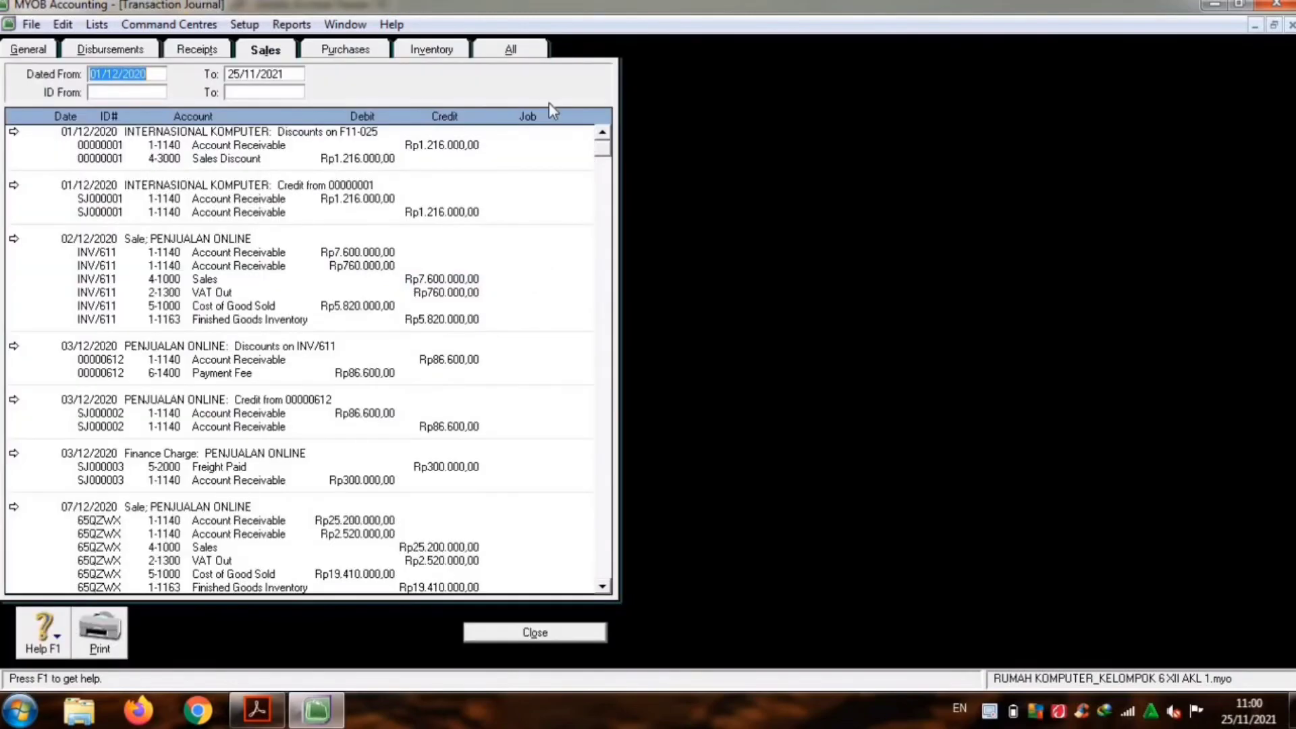
click(521, 50)
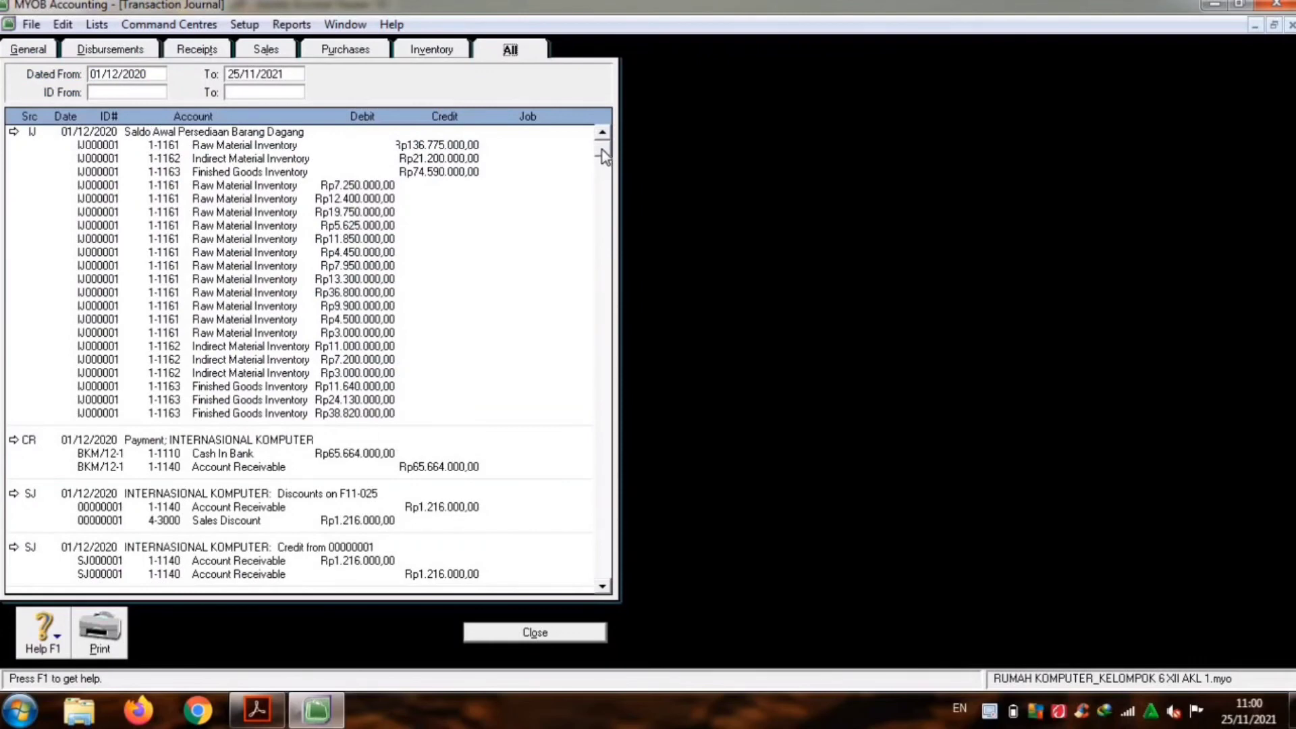
drag(602, 149, 601, 582)
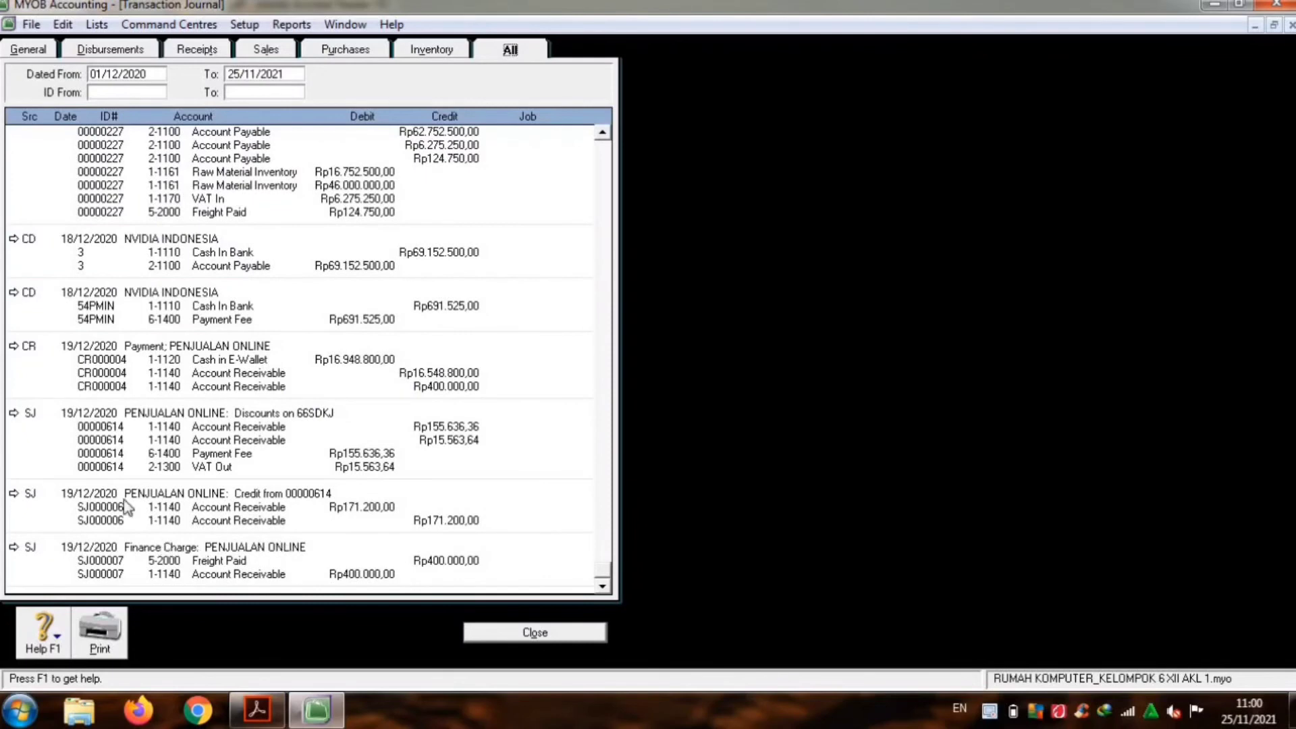
click(14, 416)
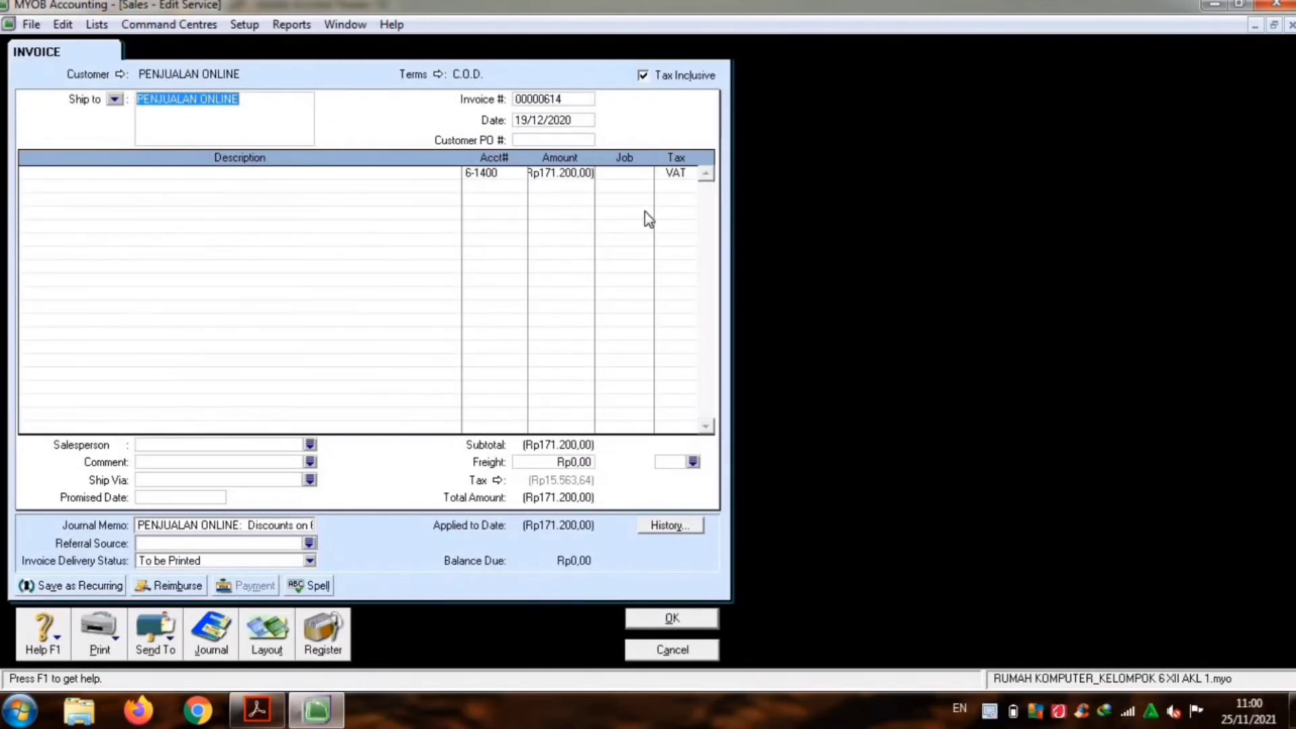
Step: Change the tax code of the 6-1400 discount line to N-T, save the entry and close the Transaction Journal
click(691, 174)
click(691, 173)
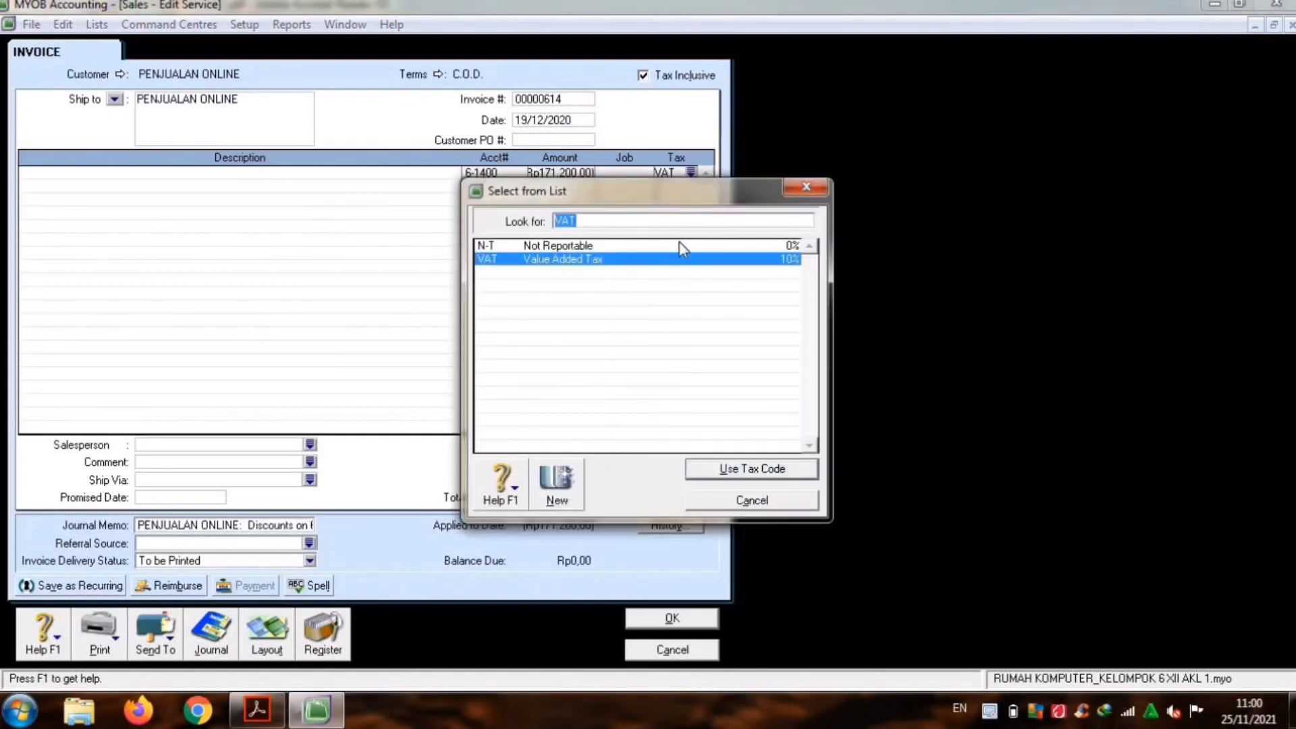
double_click(679, 244)
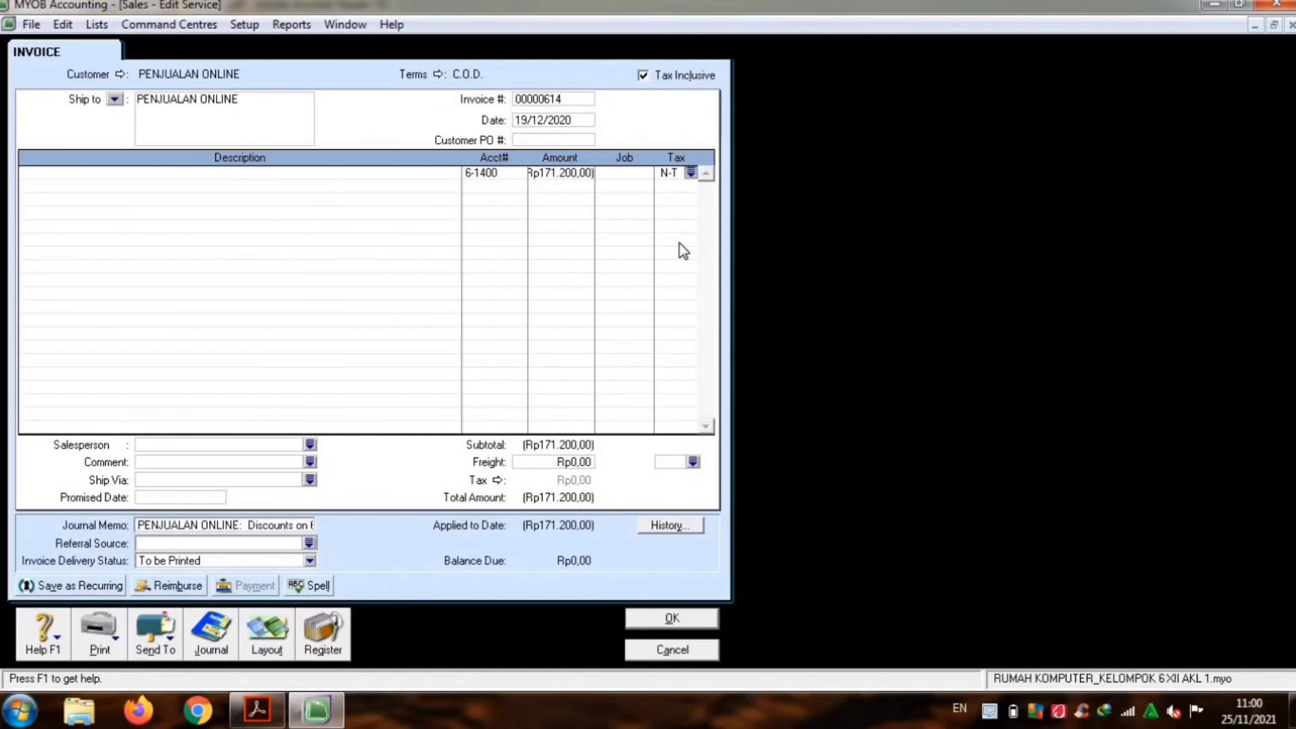
click(711, 616)
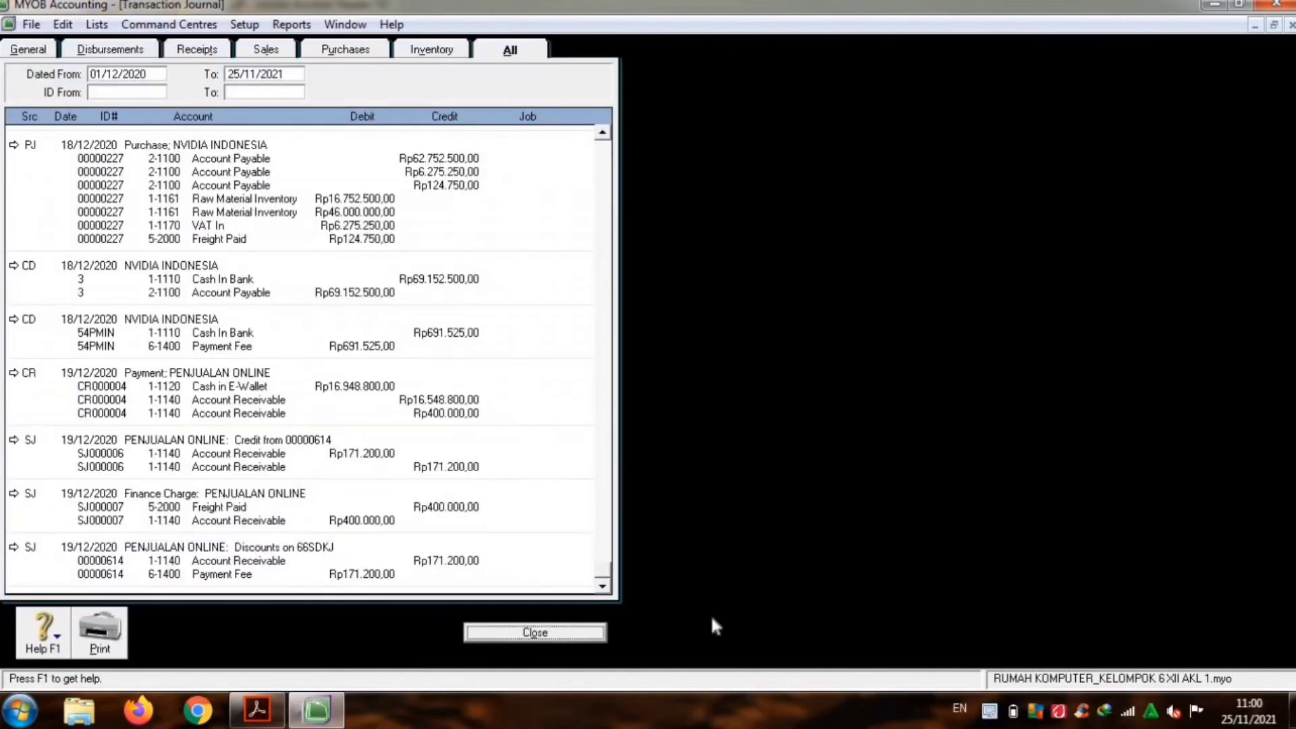
click(581, 632)
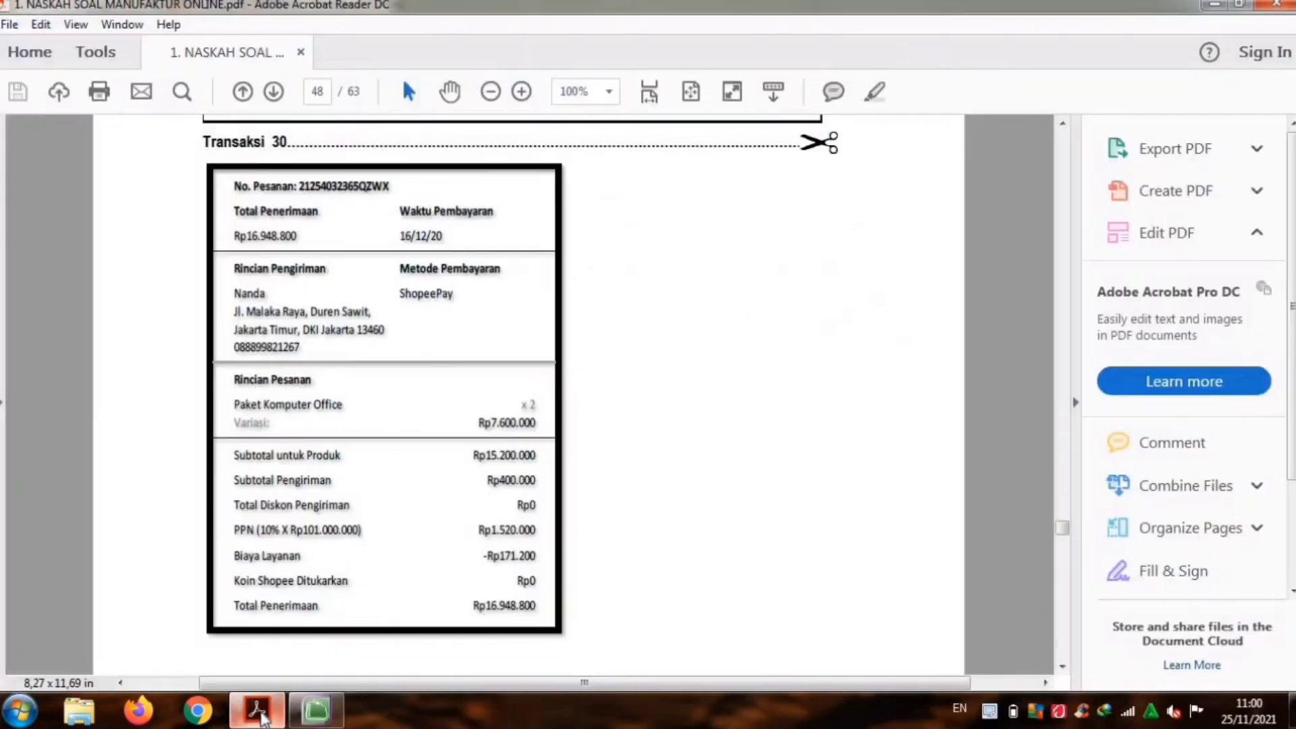
Step: Switch to the case PDF in Acrobat Reader and examine the Transaksi 31 cash receipt with its supporting invoice and transfer proof
click(257, 708)
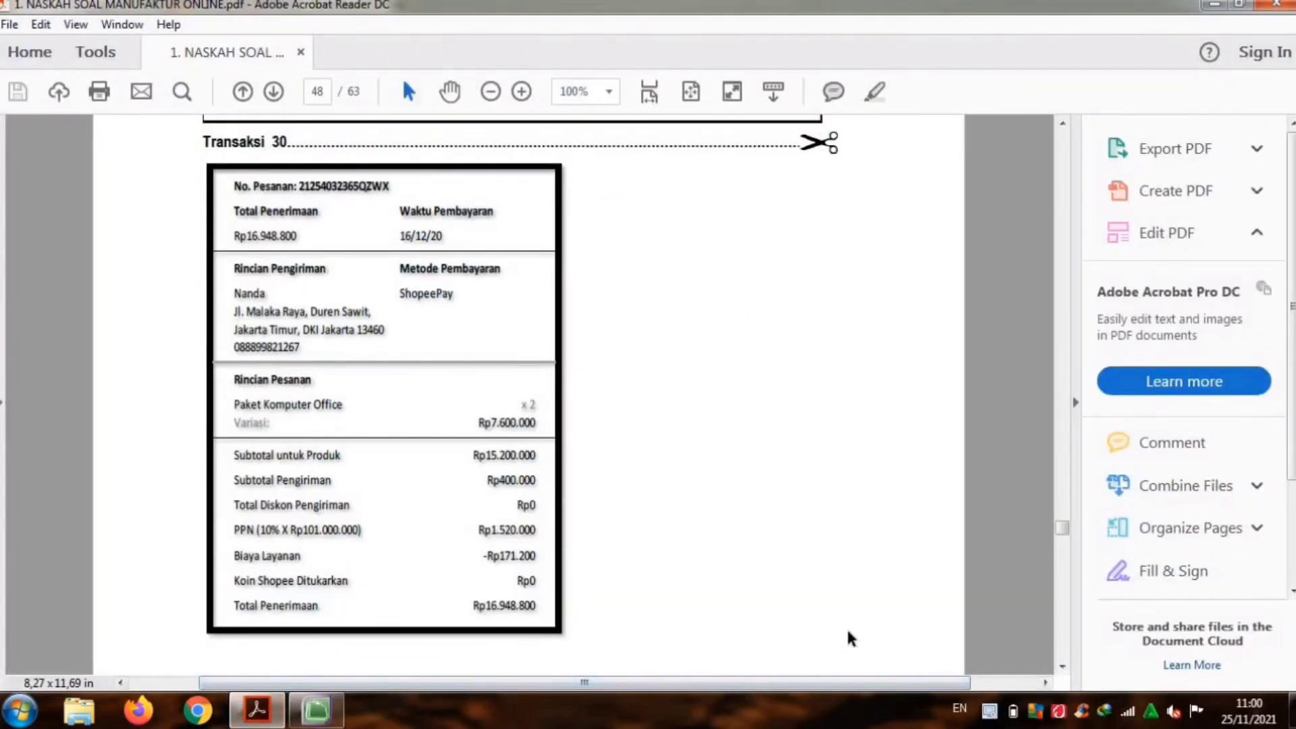
scroll(849, 635, down, 10)
scroll(848, 631, down, 10)
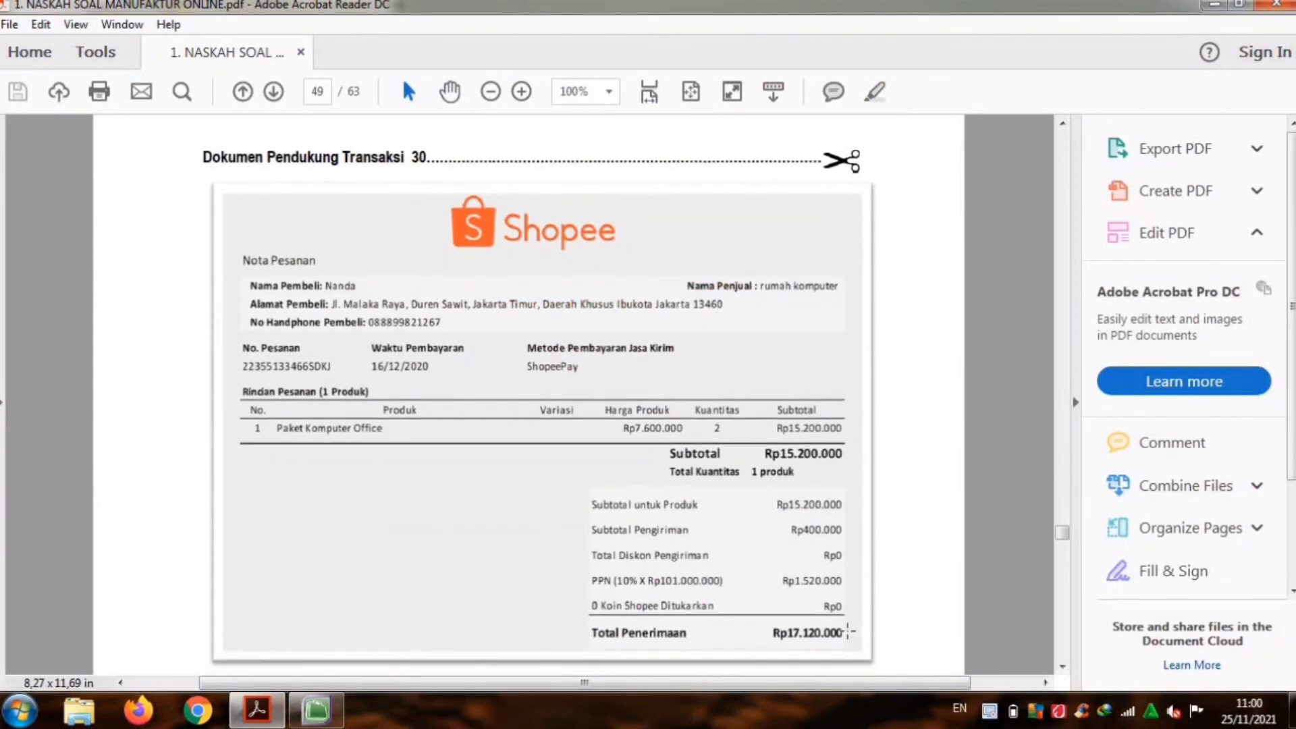
scroll(847, 631, down, 3)
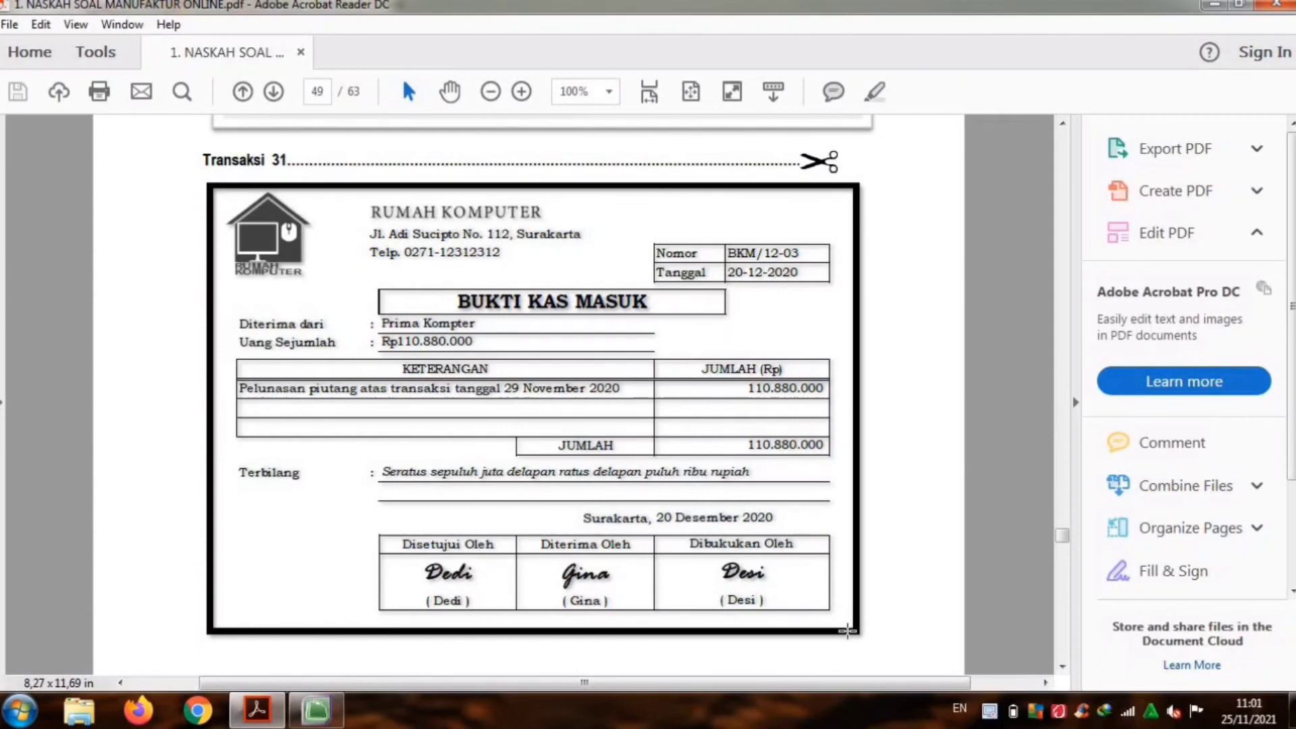
scroll(847, 630, down, 10)
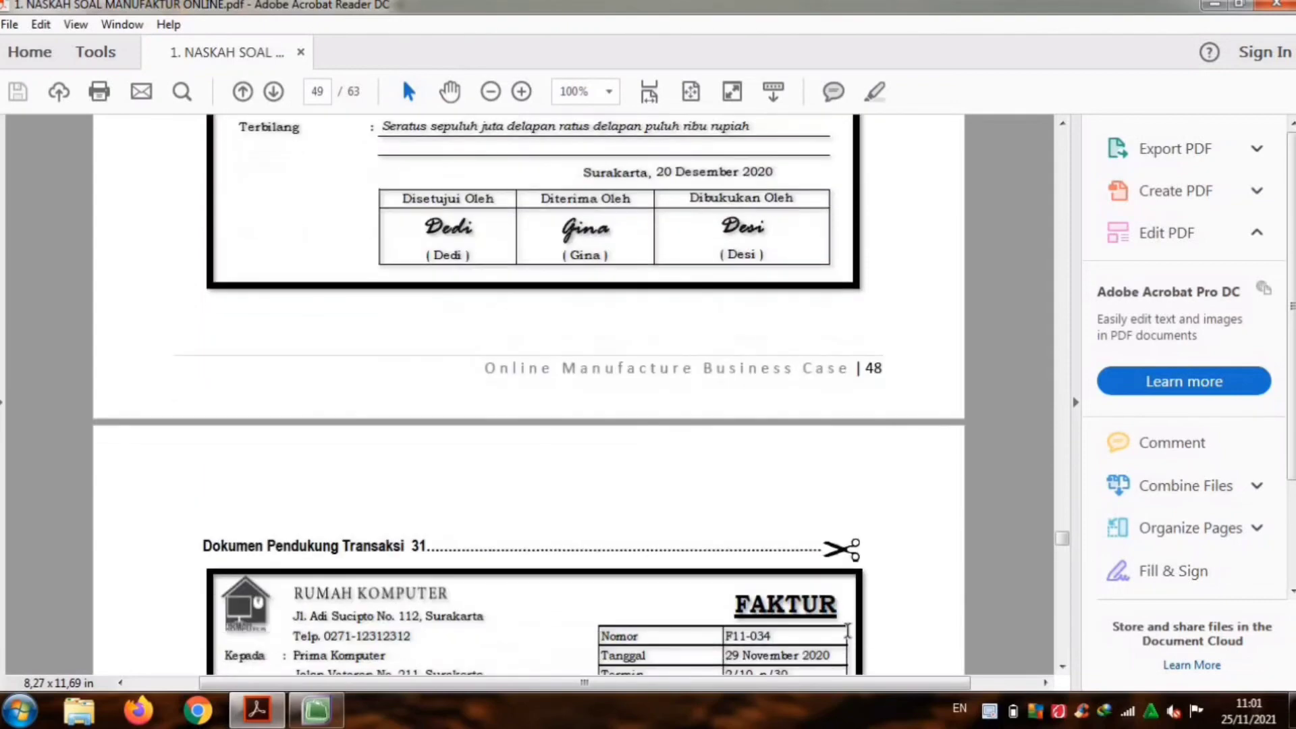
scroll(847, 630, down, 5)
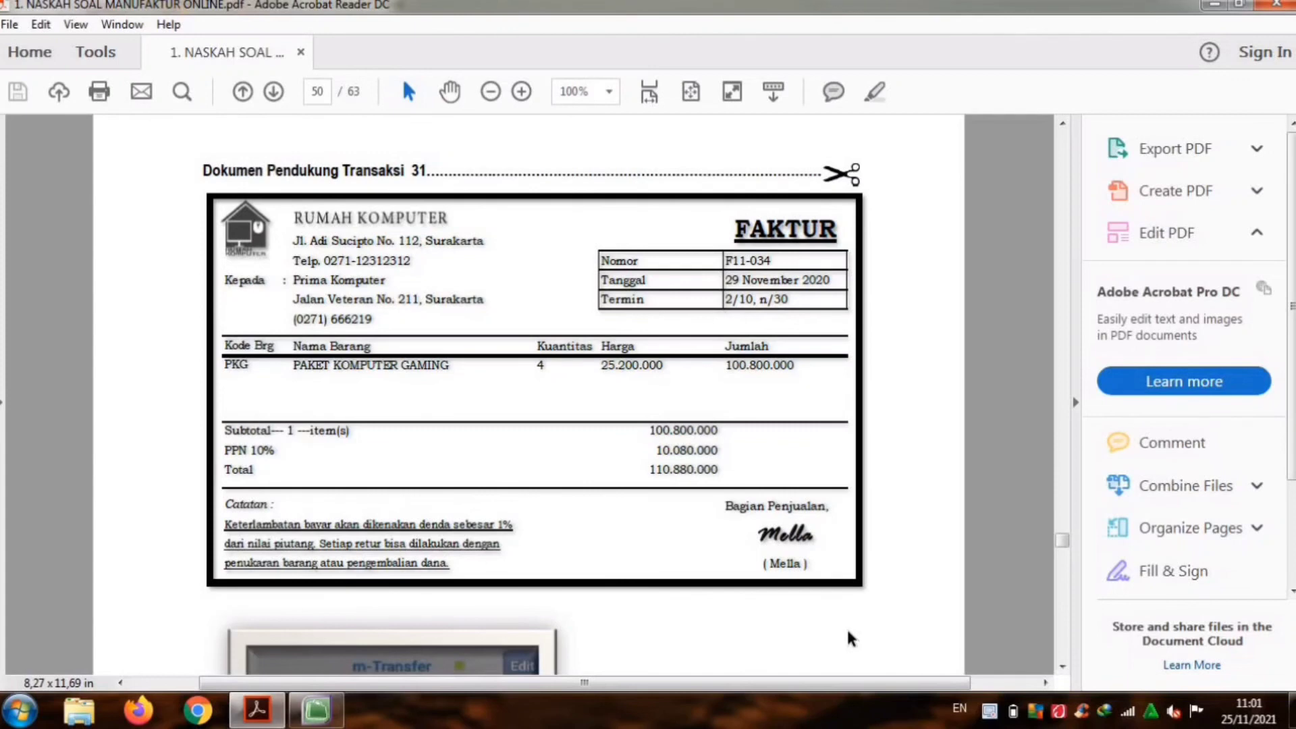
scroll(850, 638, down, 5)
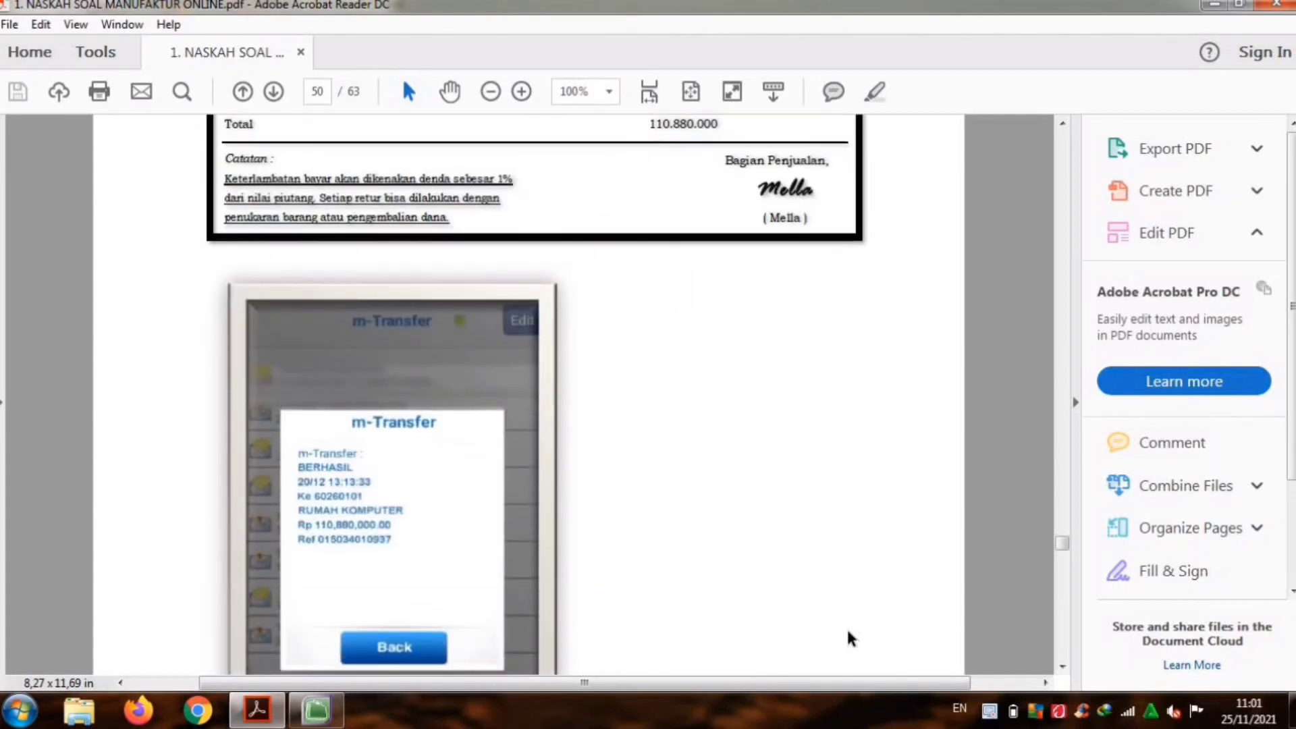
scroll(849, 638, down, 1)
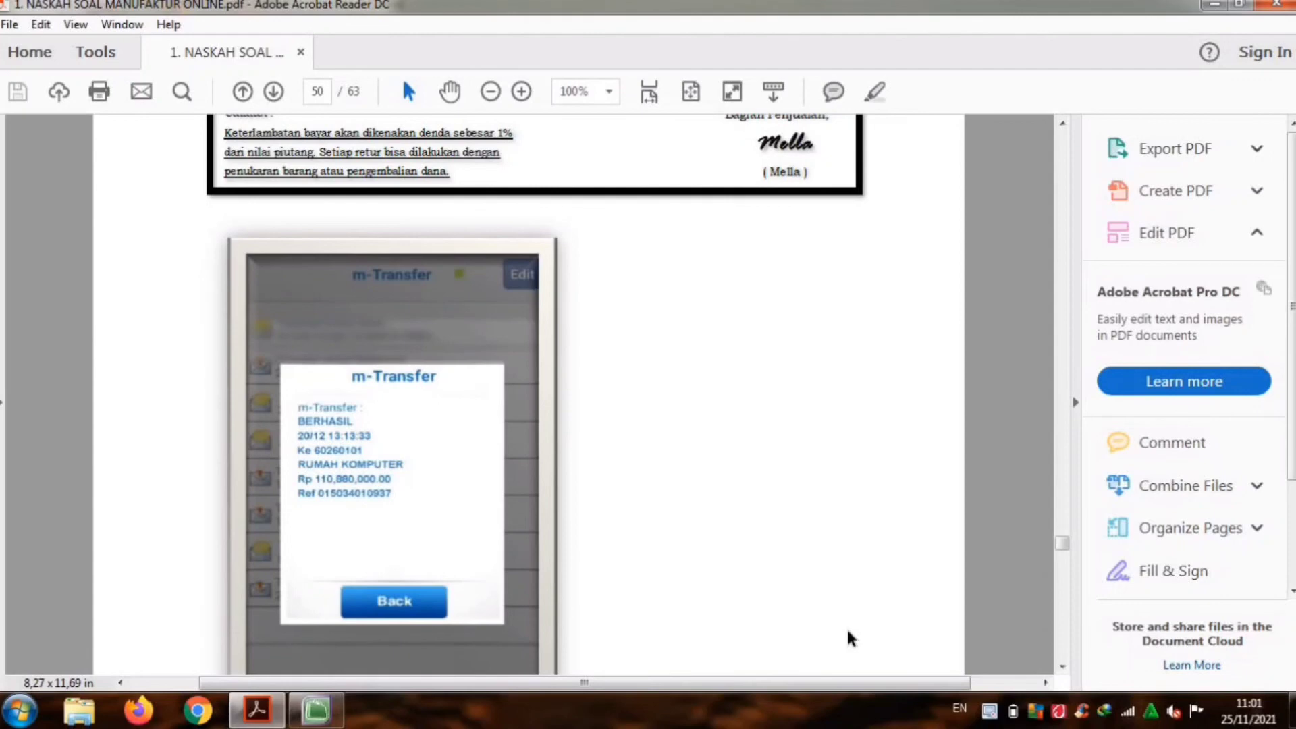
scroll(849, 638, up, 6)
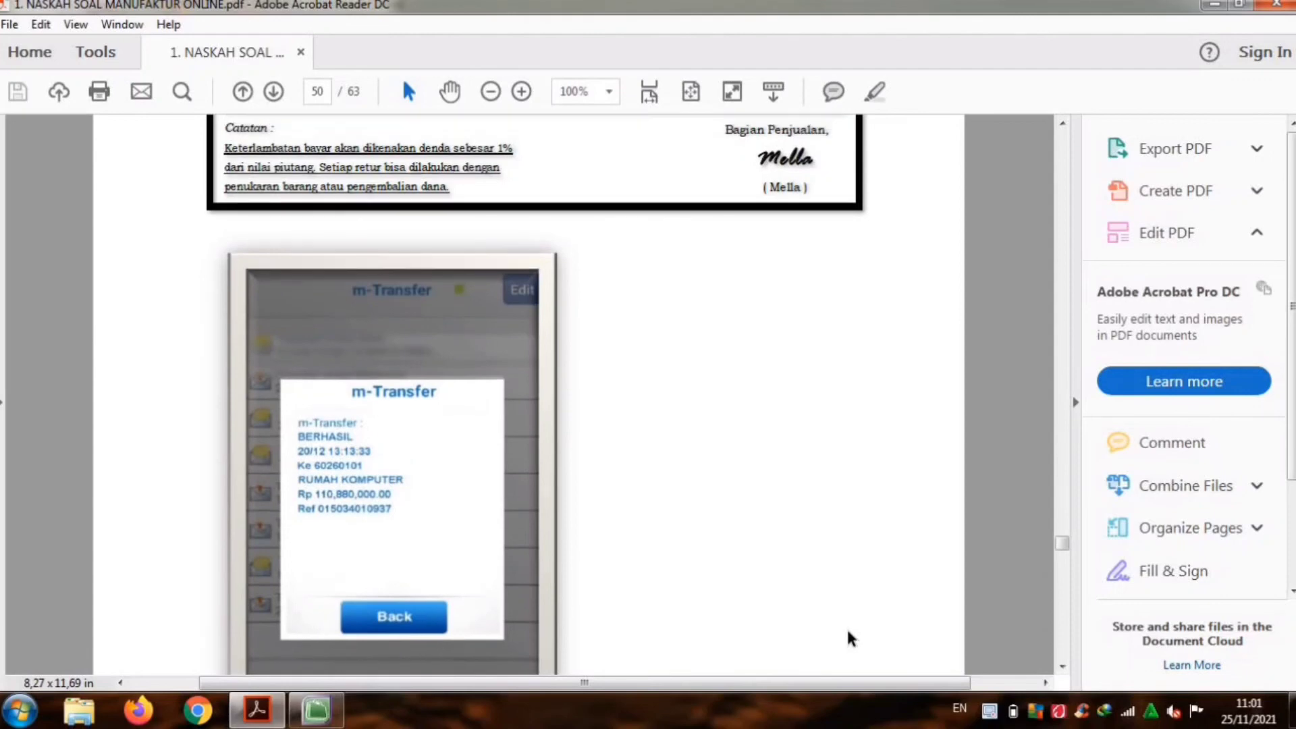
scroll(849, 638, up, 5)
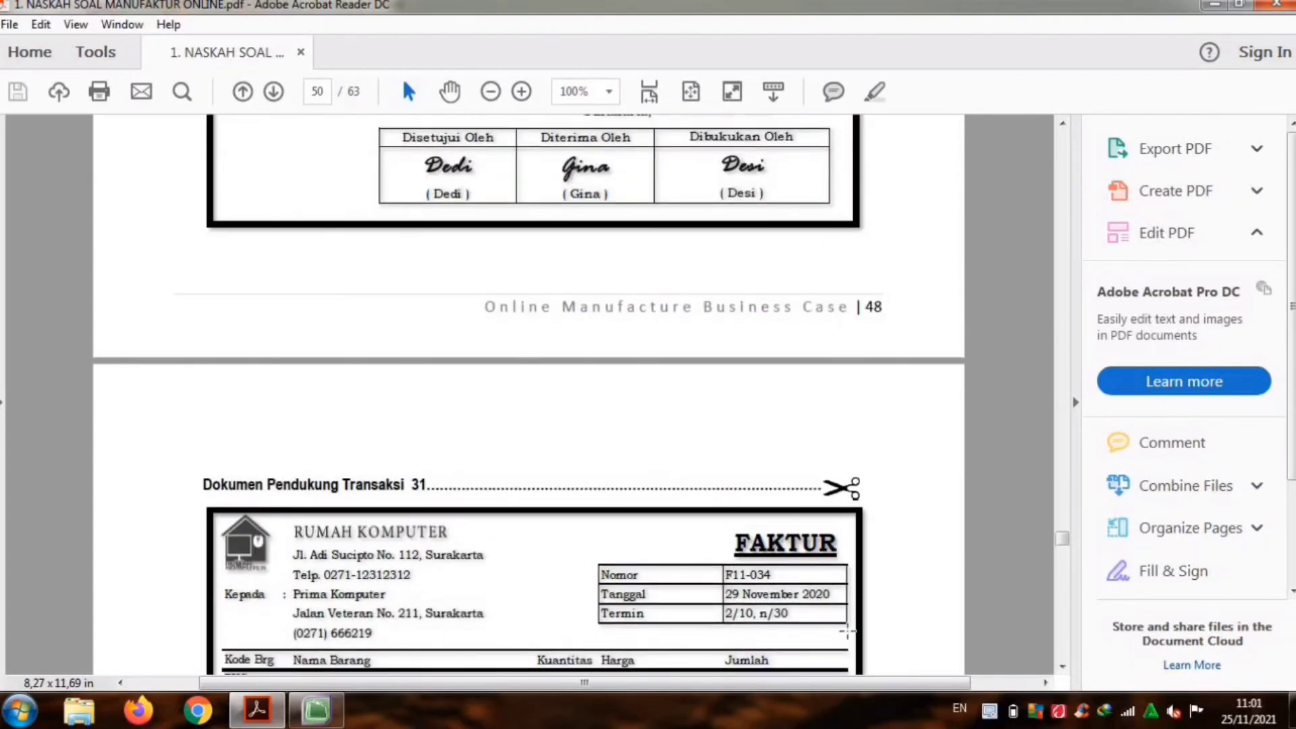
scroll(847, 629, down, 3)
scroll(847, 631, down, 1)
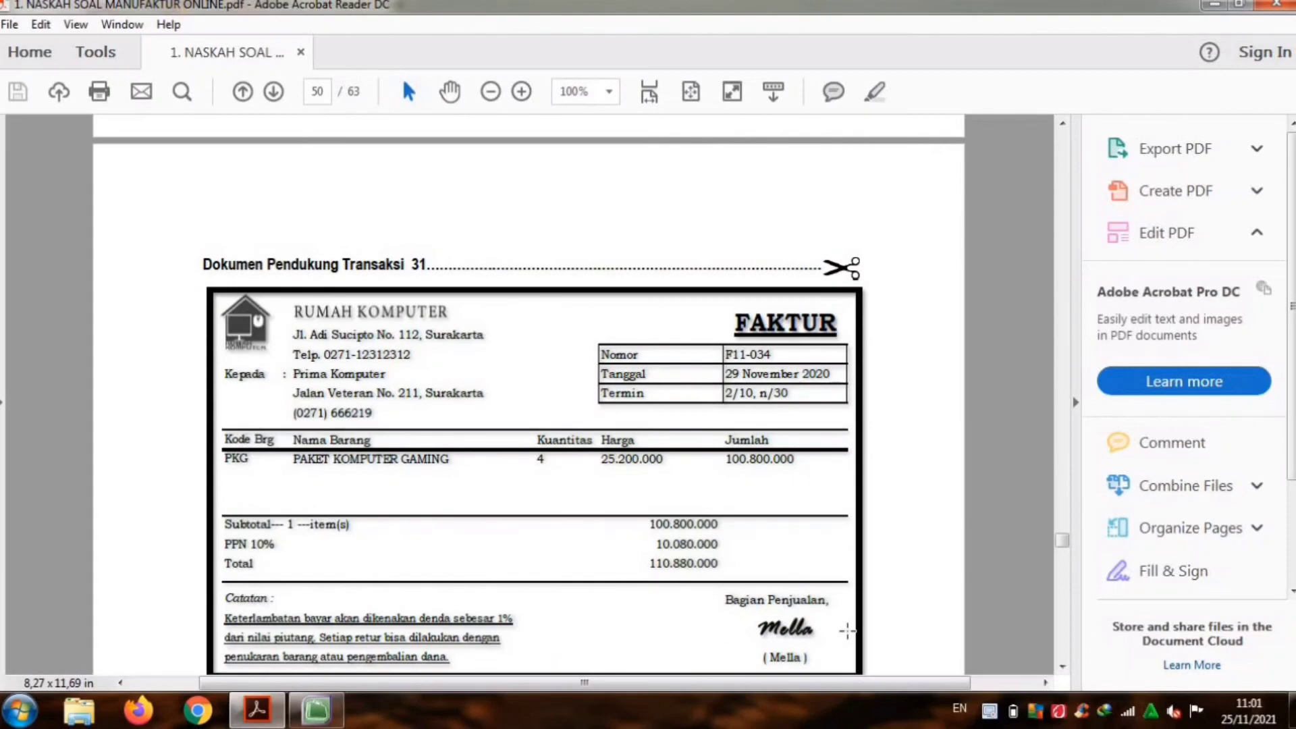
scroll(847, 631, up, 5)
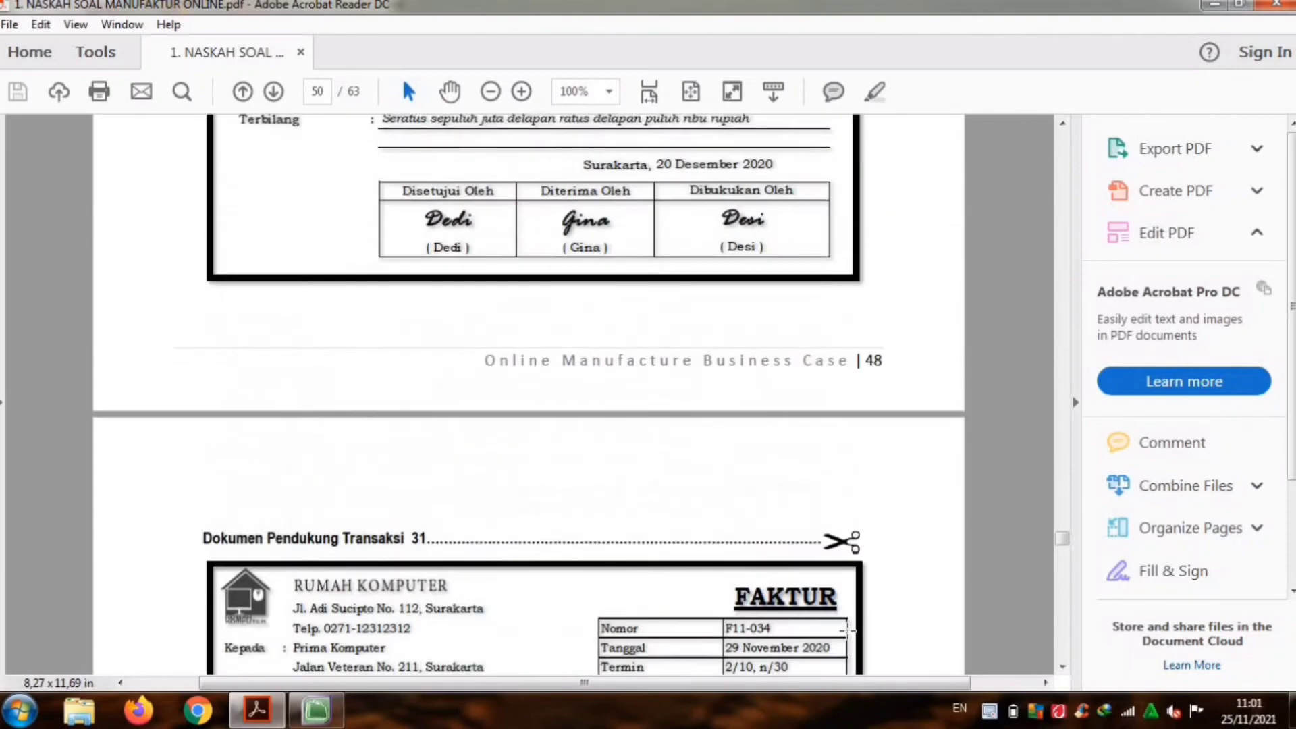
scroll(848, 631, up, 6)
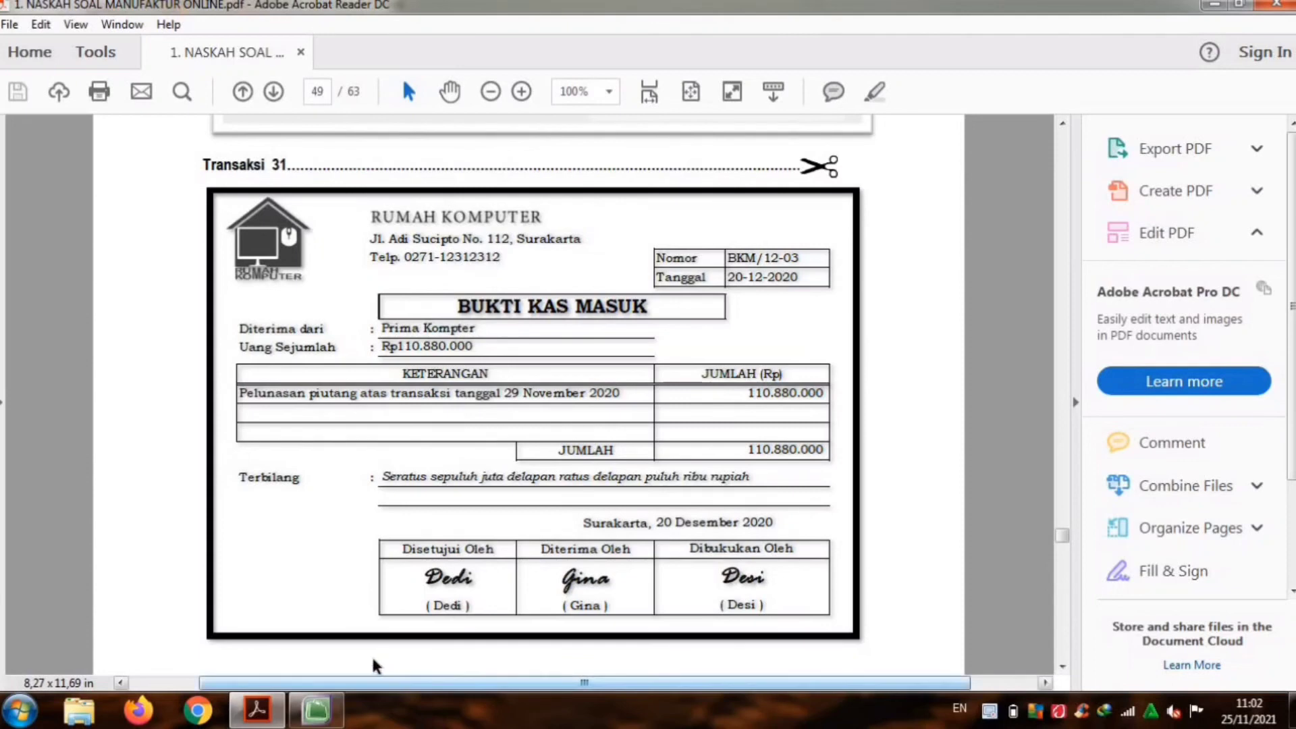
Step: Switch back to MYOB and start a Receive Payments entry for the customer PRIMA KOMPUTER
click(316, 710)
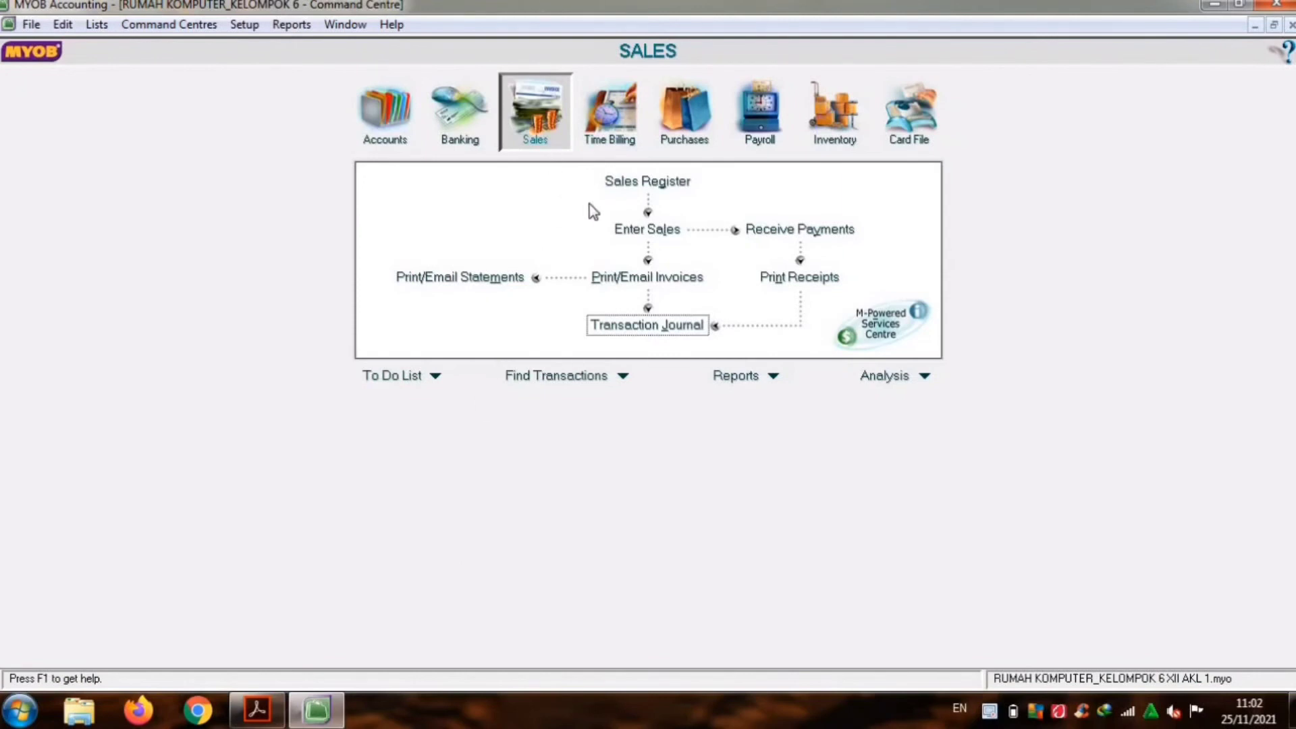
click(796, 233)
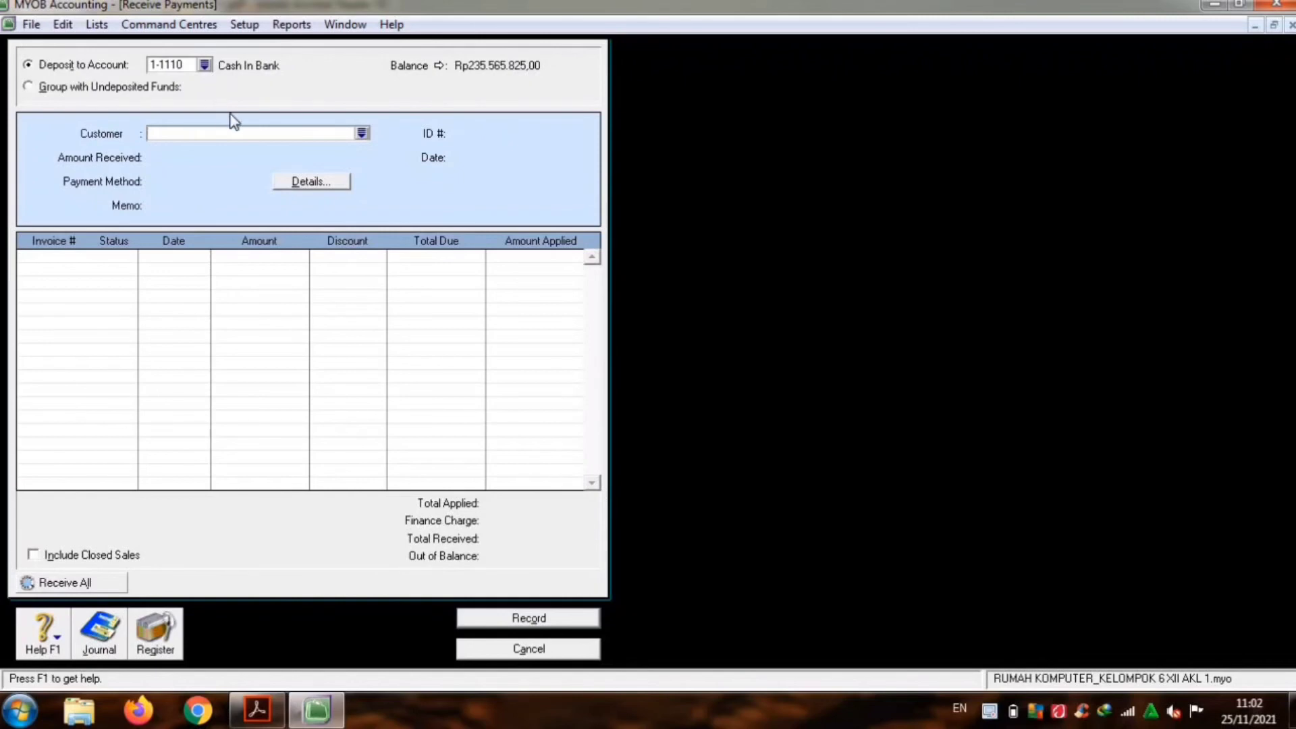
key(Tab)
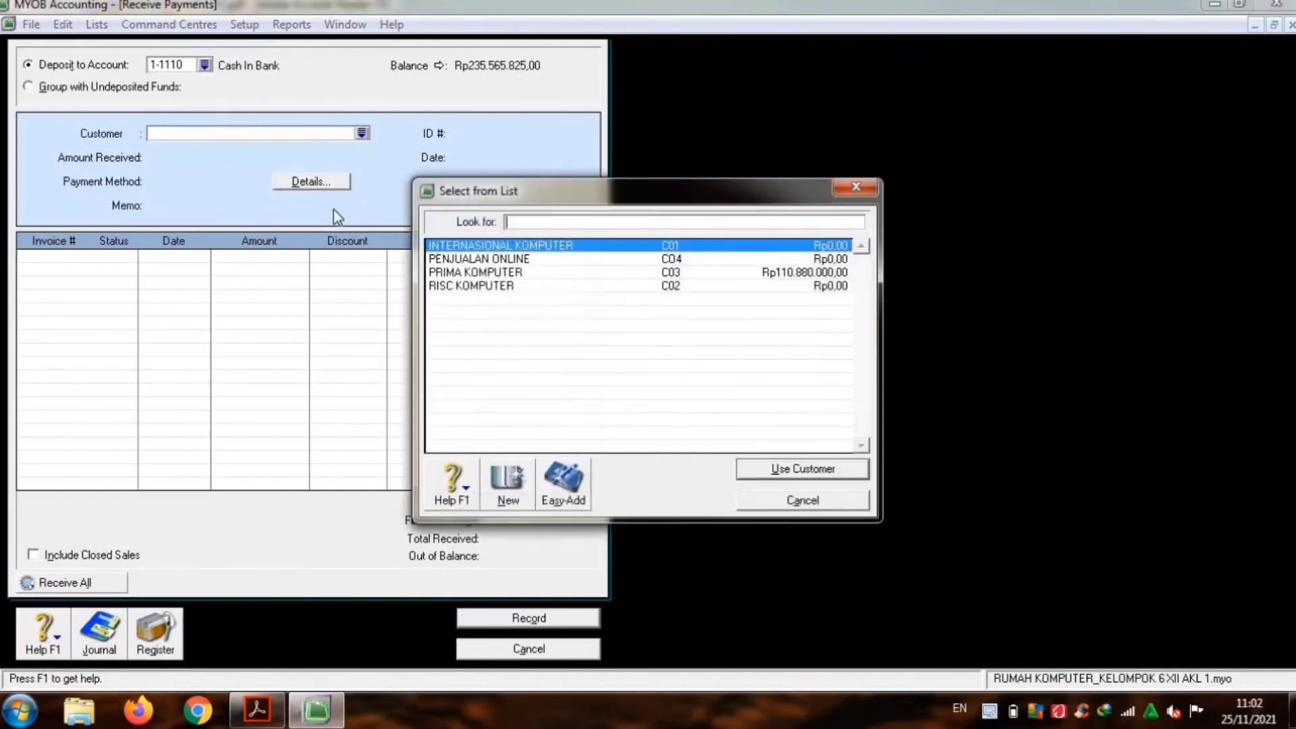
double_click(442, 274)
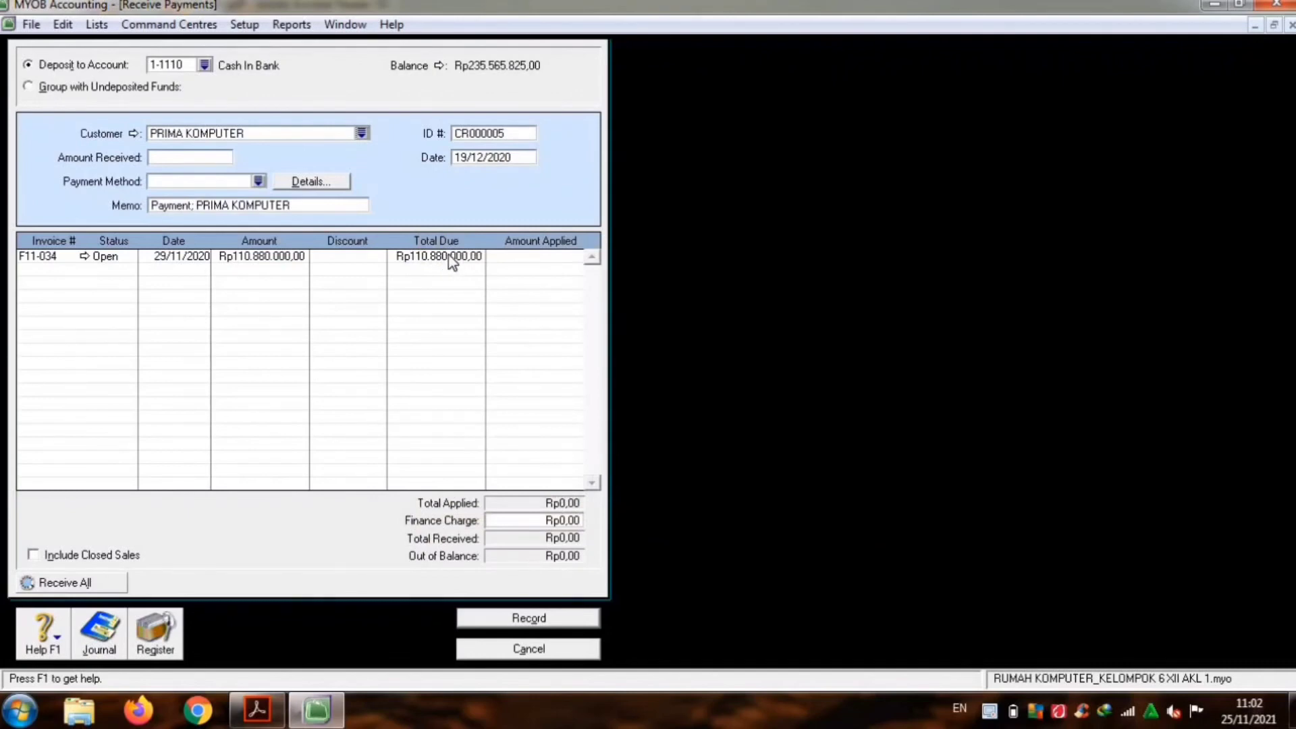
Step: Set the receipt's ID to BKM/12-3 and its date to 20/12/2020
click(488, 134)
text(BKM/12-320/1)
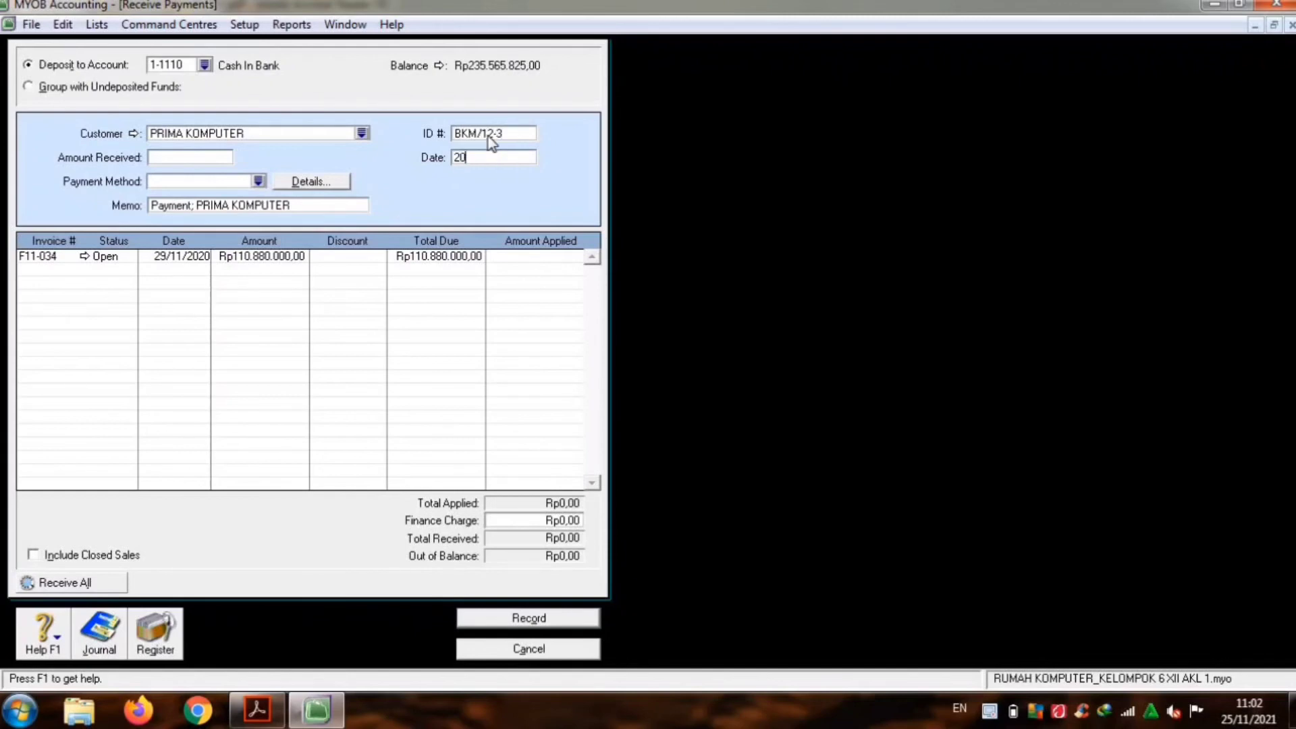
text(2/2020)
Step: Enter Rp110.880.000 as the amount received, with Transfer Bank as the payment method
click(214, 155)
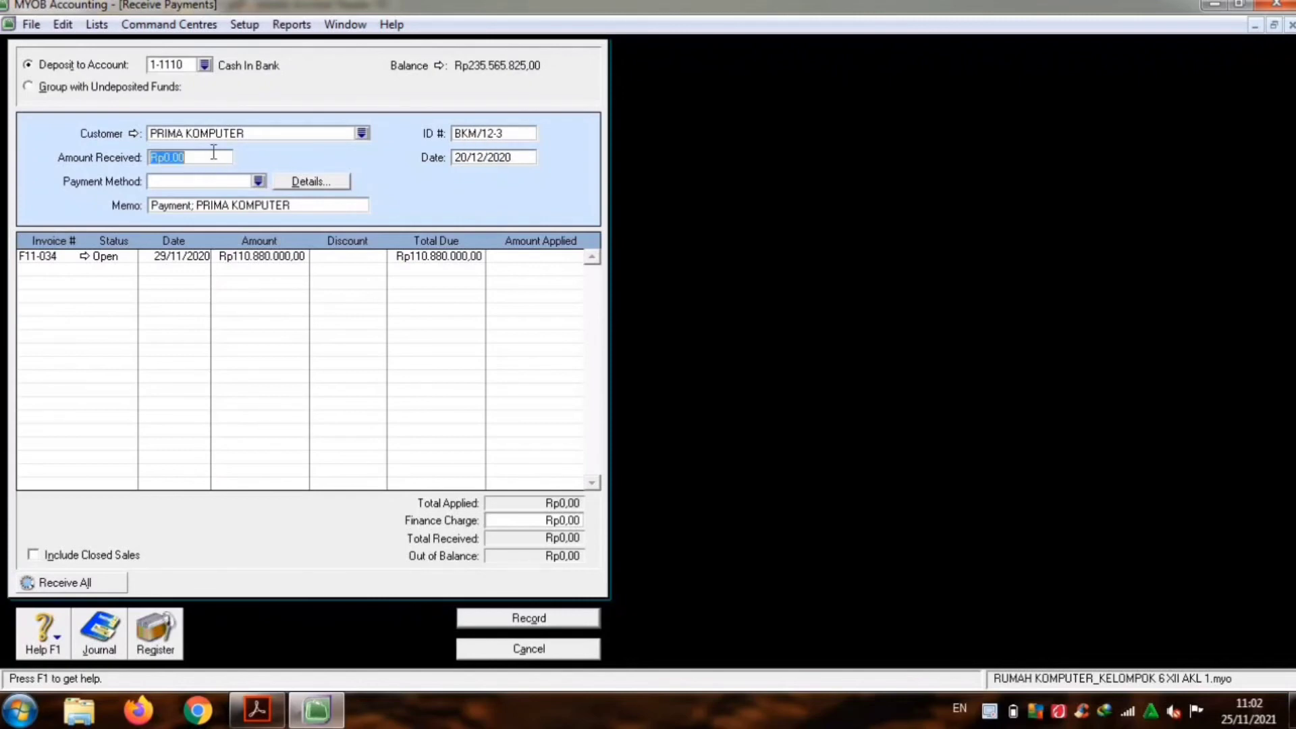
text(110.880.000)
key(Tab)
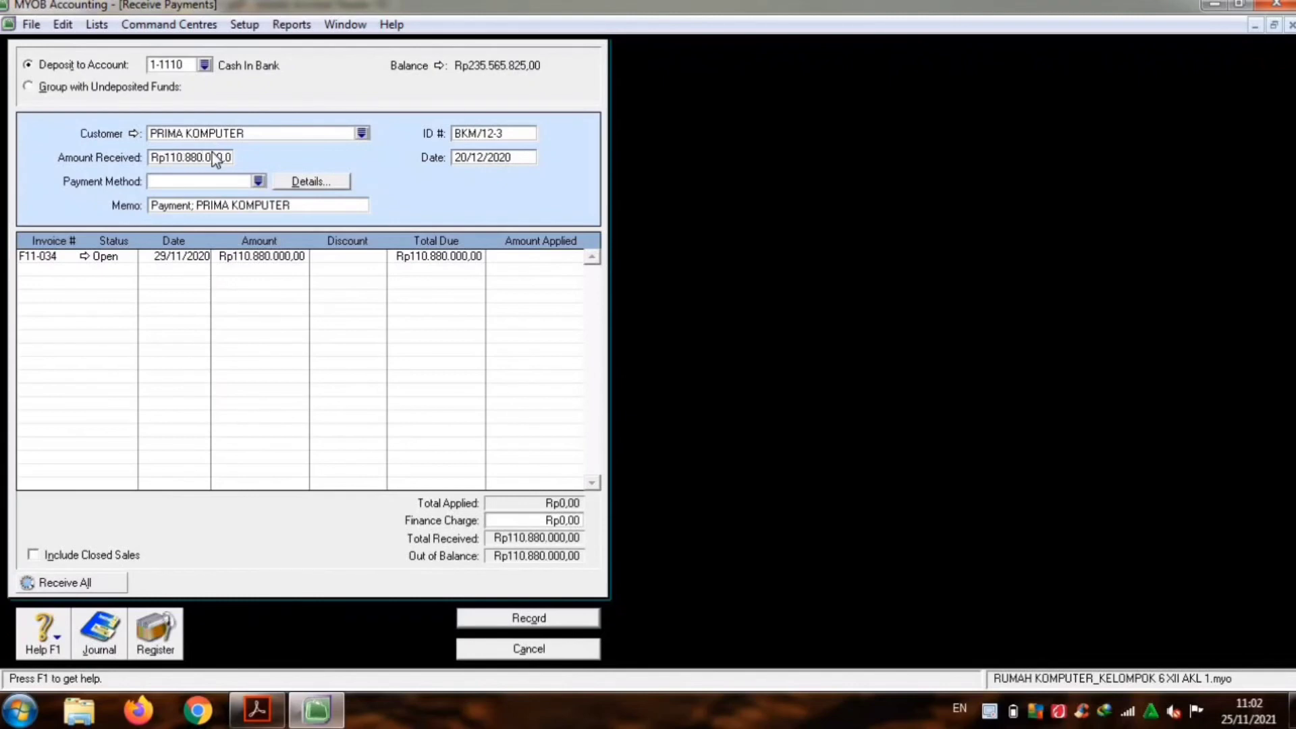
click(259, 182)
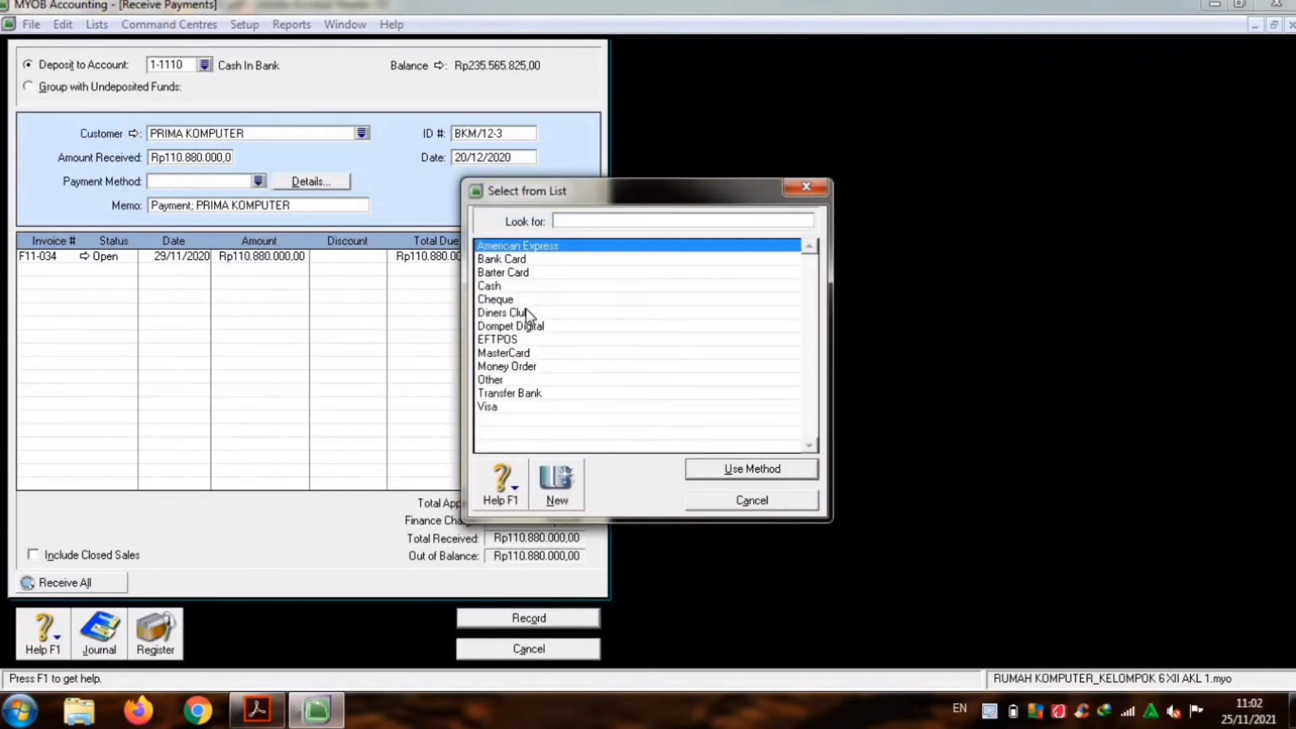
double_click(553, 393)
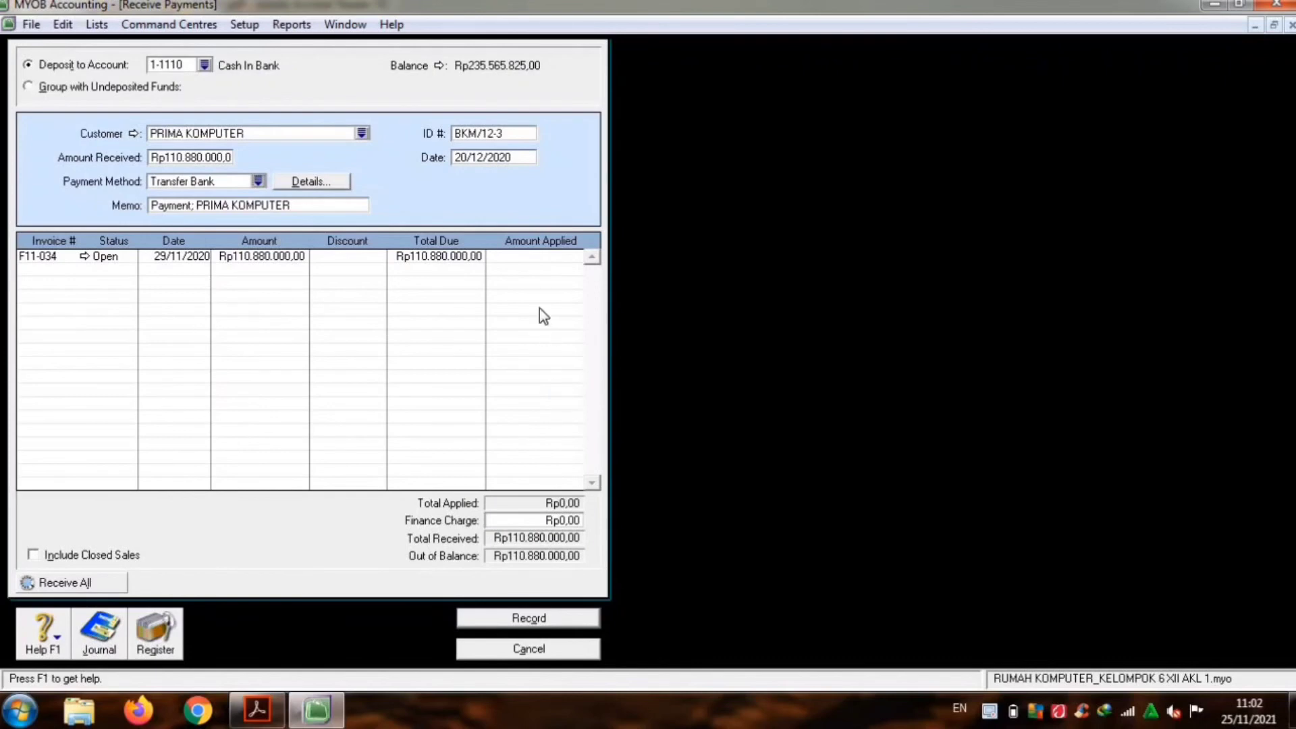
Step: Apply the full Rp110.880.000 to the open invoice dated 29/11/2020
click(528, 257)
key(Tab)
key(Tab)
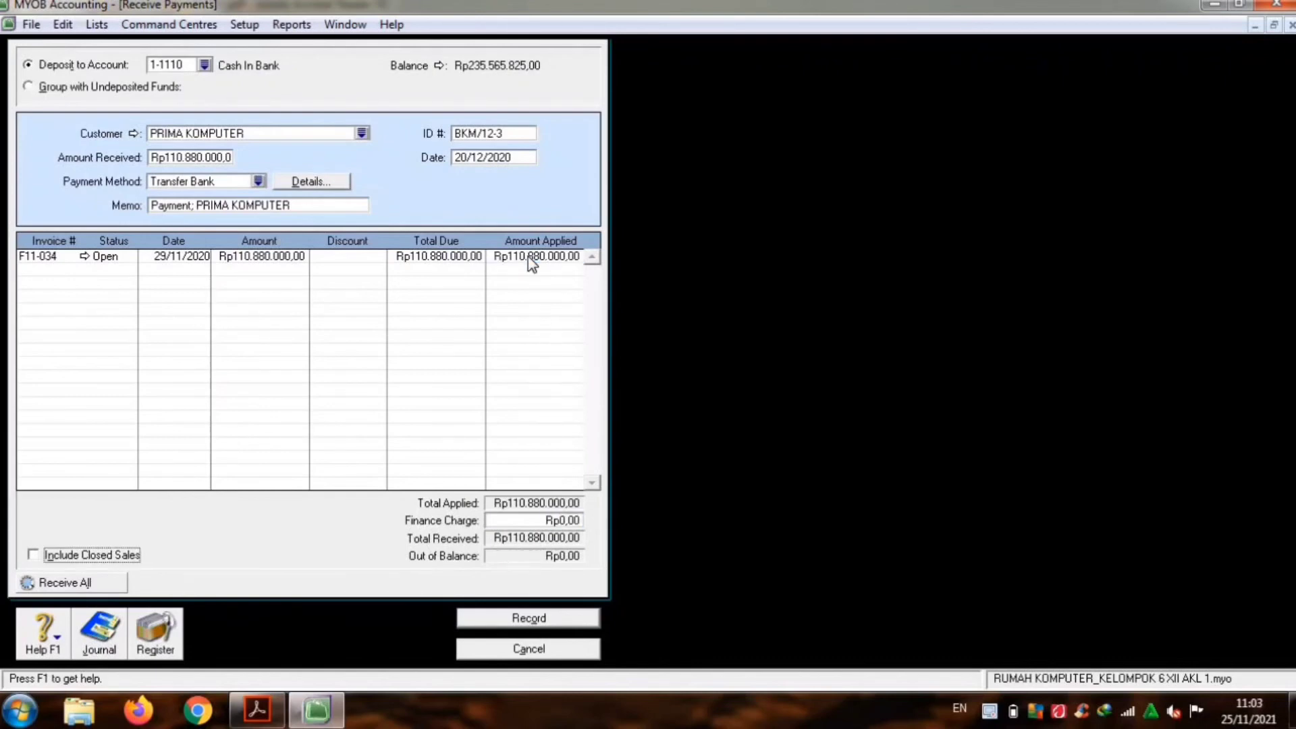
Step: Review the PRIMA KOMPUTER receipt's journal recap, record the payment and close the Receive Payments window
key(ctrl+r)
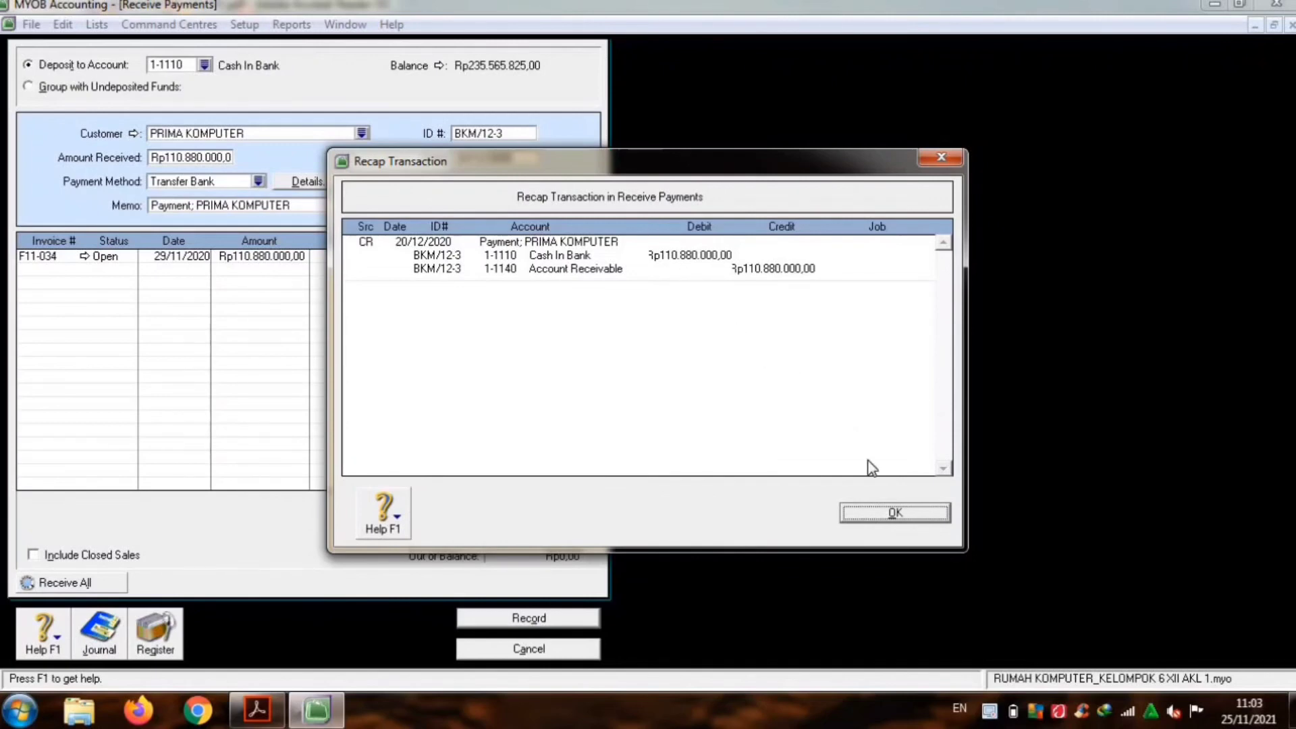
click(894, 514)
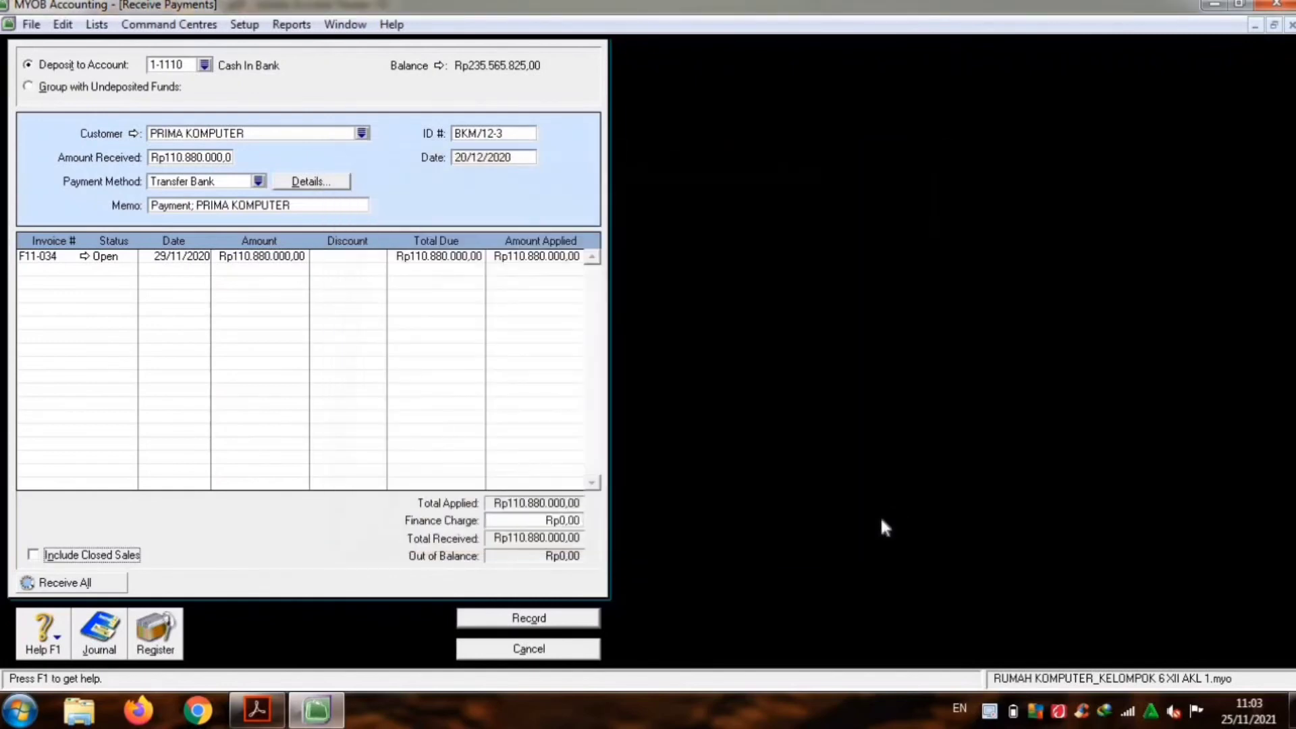
click(581, 619)
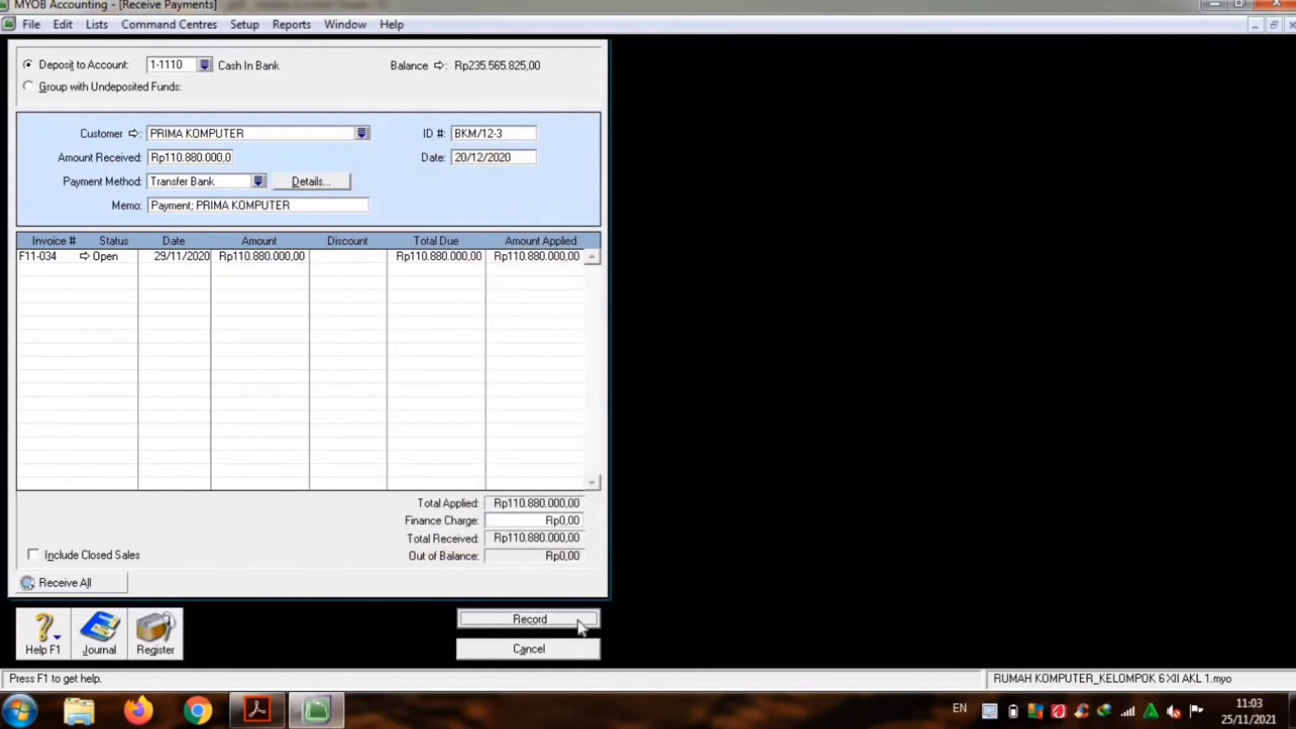
click(528, 648)
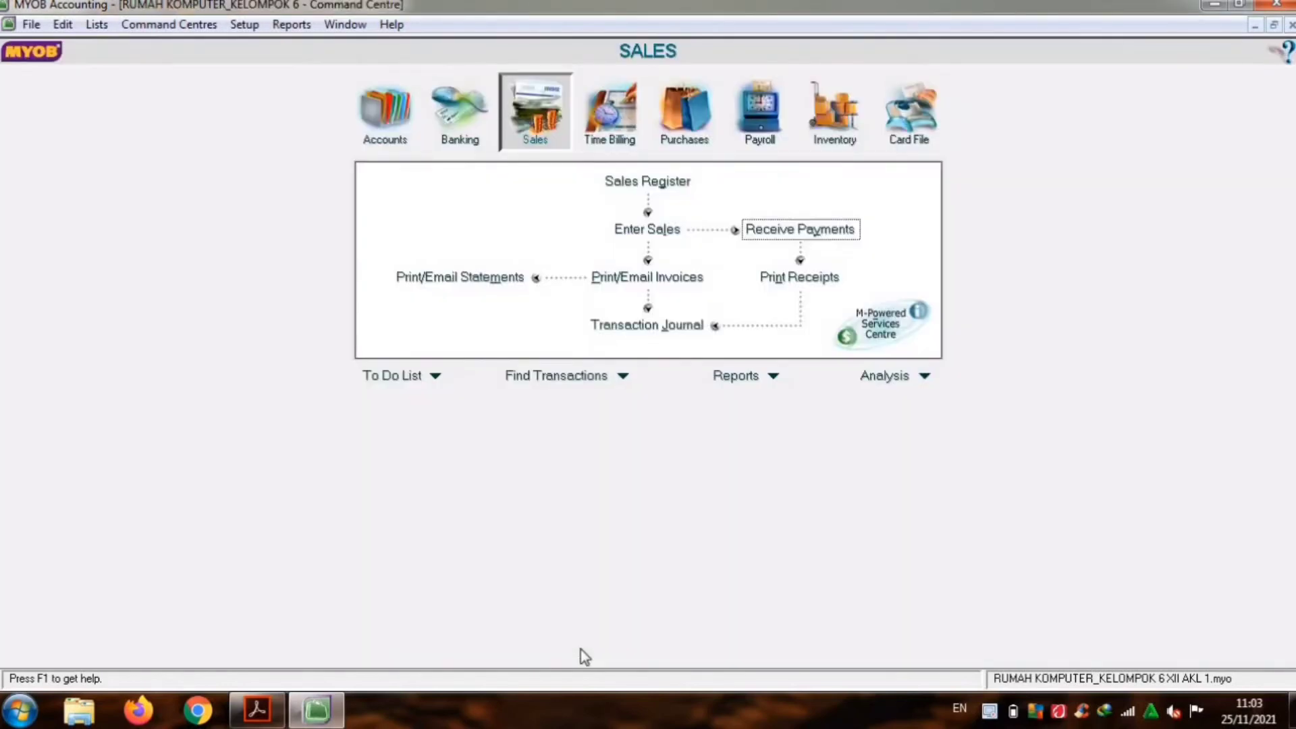